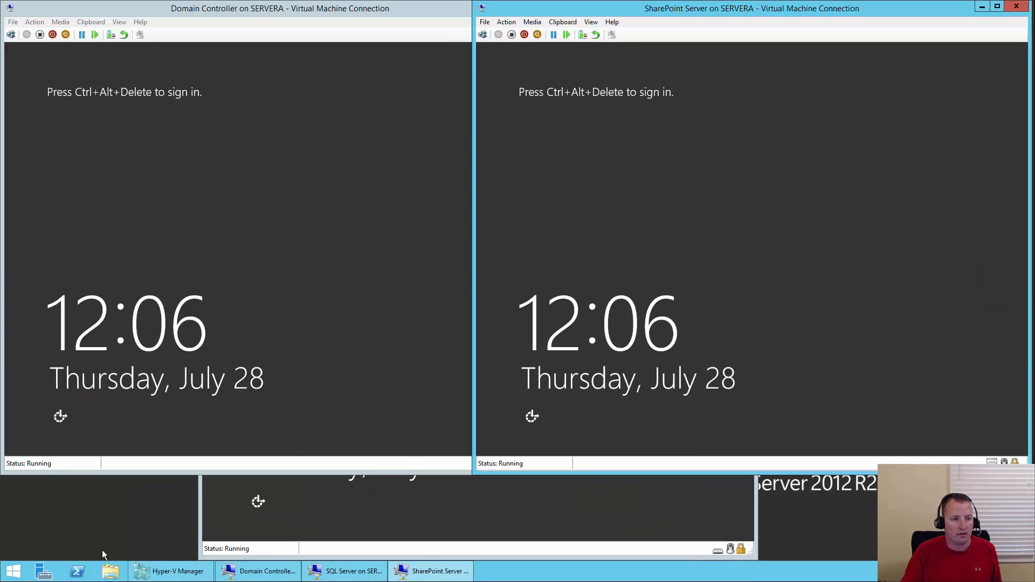
- Sign in to the Domain Controller VM as Administrator with the account password
{"action": "left_click", "coordinate": [12, 37]}
{"action": "left_click", "coordinate": [11, 35]}
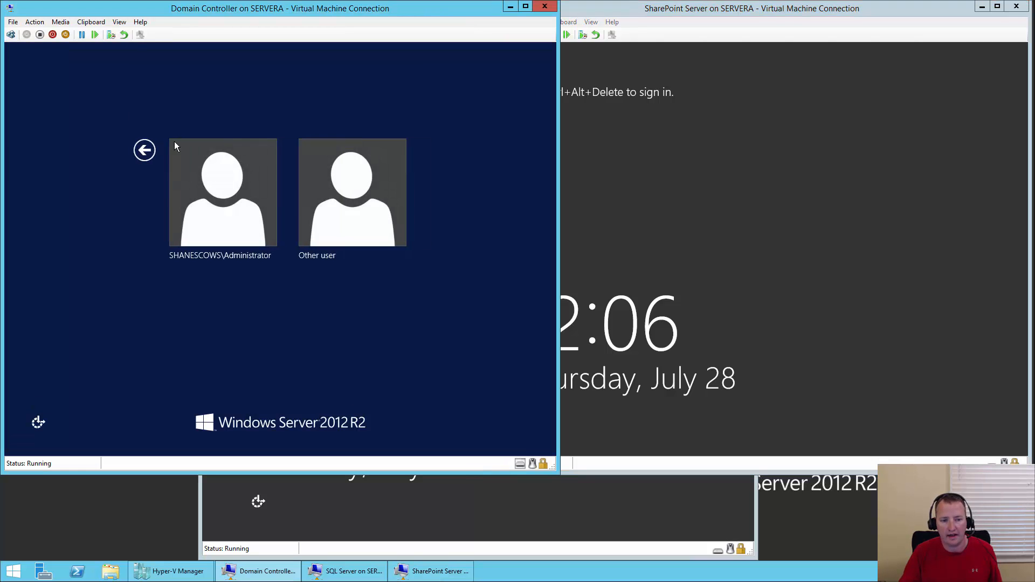
{"action": "left_click", "coordinate": [216, 218]}
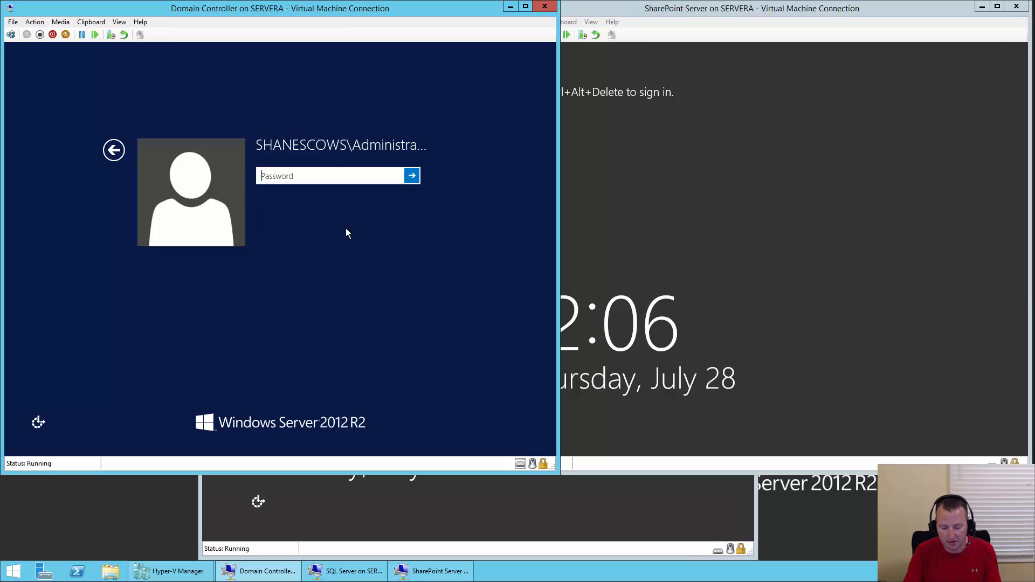
{"action": "type", "text": "Pa$$w0rd"}
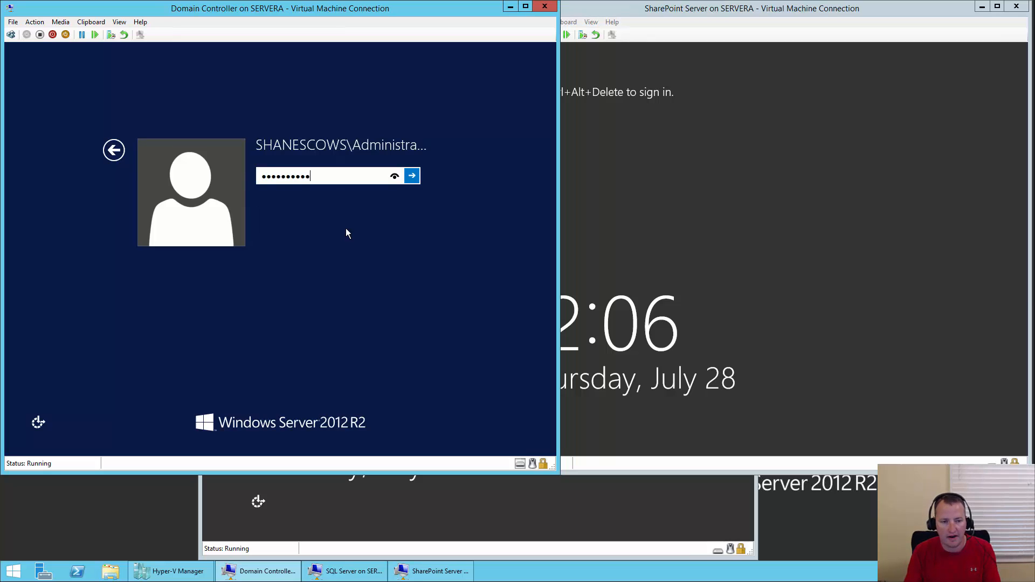
{"action": "key", "text": "Return"}
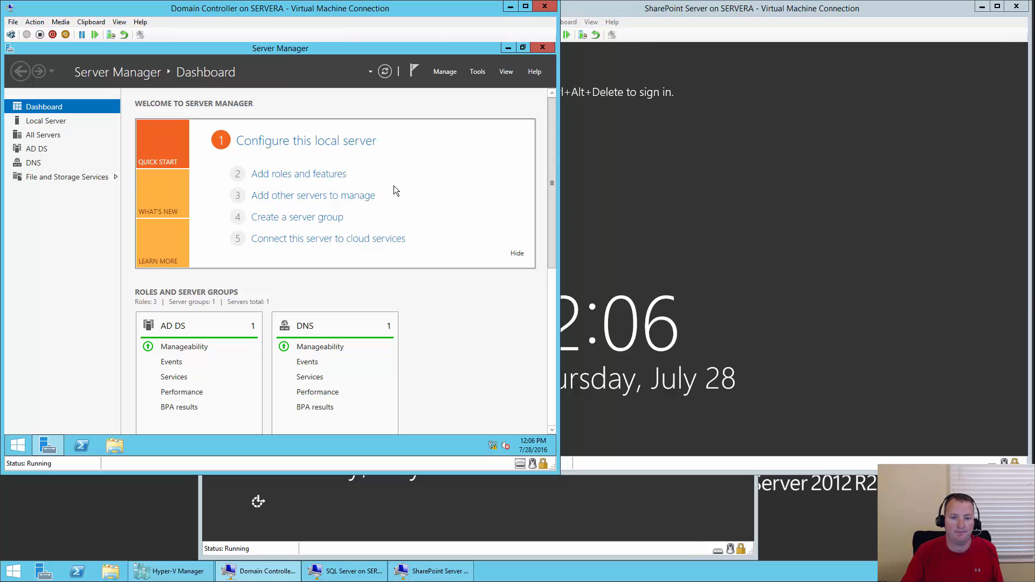
- Launch Active Directory Users and Computers from Server Manager's Tools menu
{"action": "left_click", "coordinate": [458, 75]}
{"action": "left_click", "coordinate": [476, 74]}
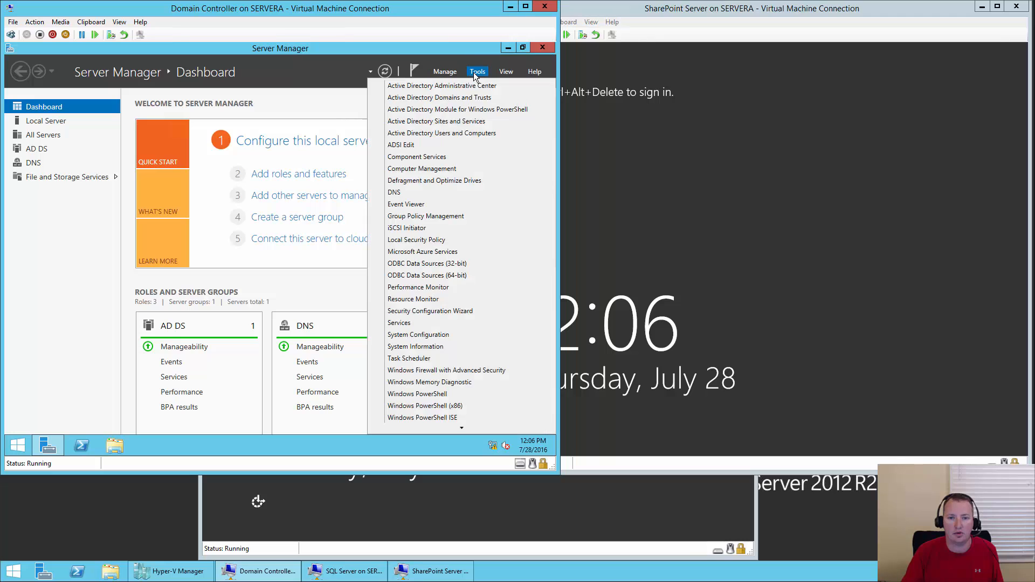
{"action": "left_click", "coordinate": [469, 135]}
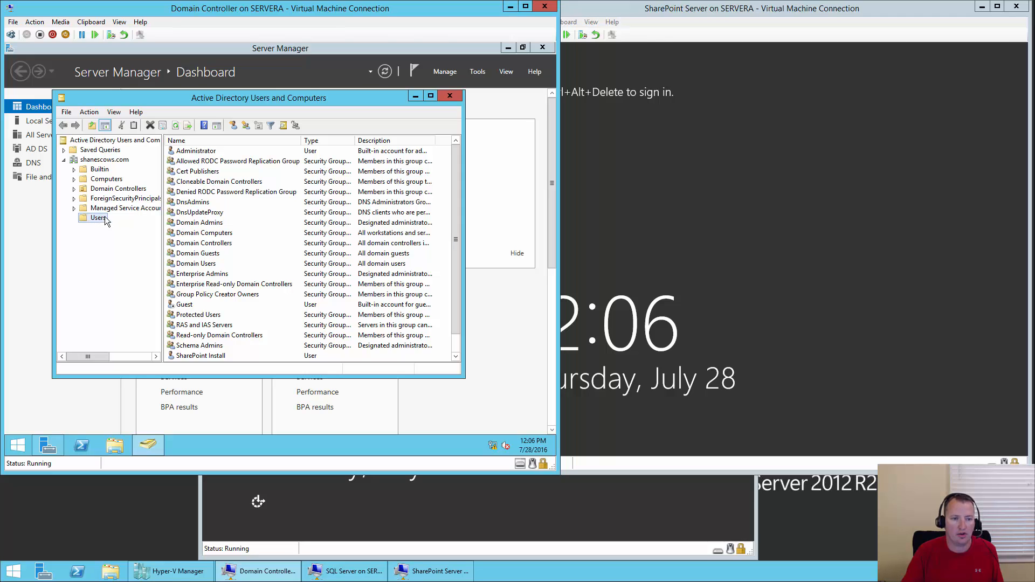
- Start a new user named SharePoint Farm with logon name sp_farm and advance
{"action": "left_click", "coordinate": [233, 126]}
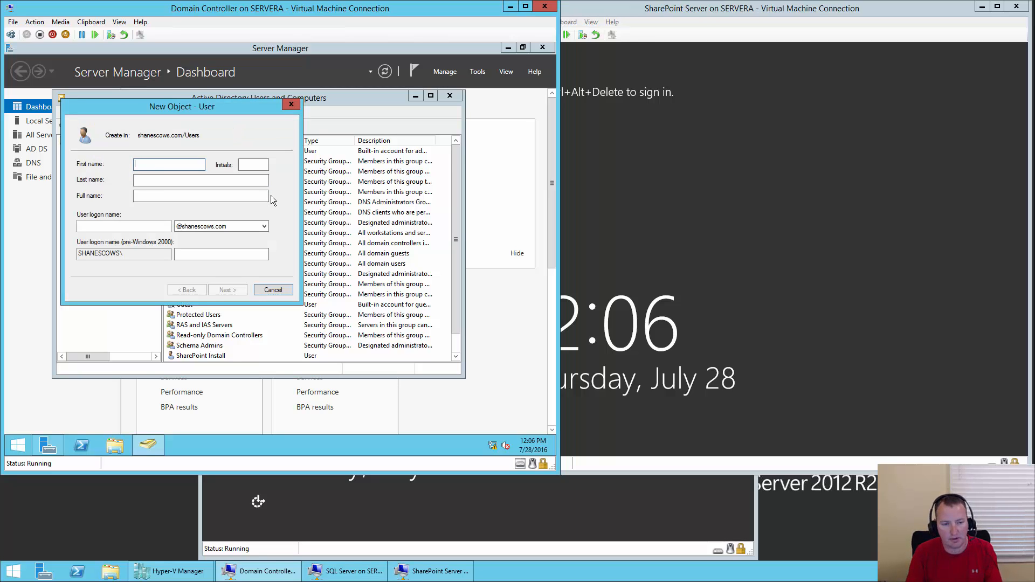
{"action": "type", "text": "SharePoint"}
{"action": "key", "text": "Tab"}
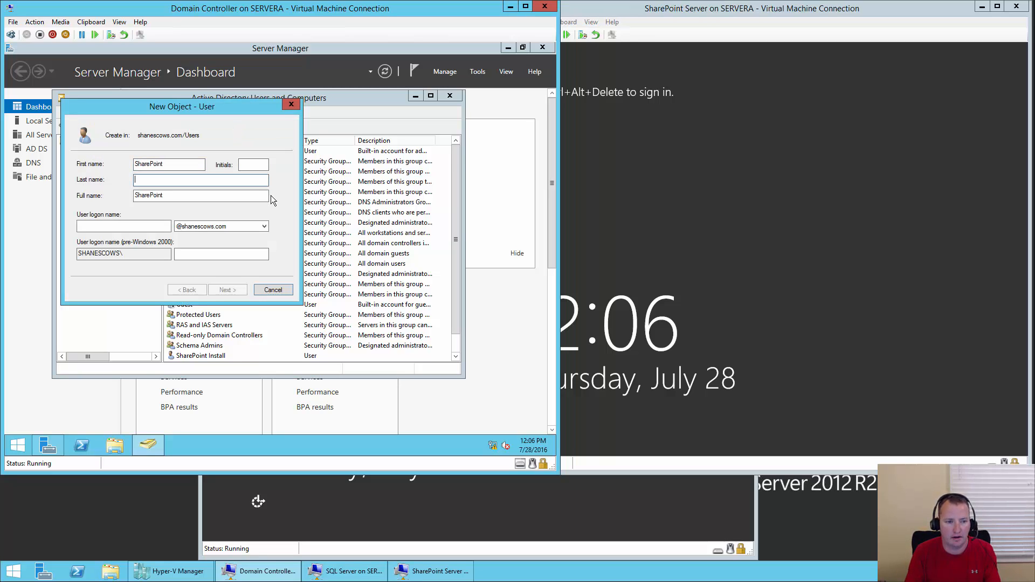
{"action": "type", "text": "Farm"}
{"action": "key", "text": "Tab"}
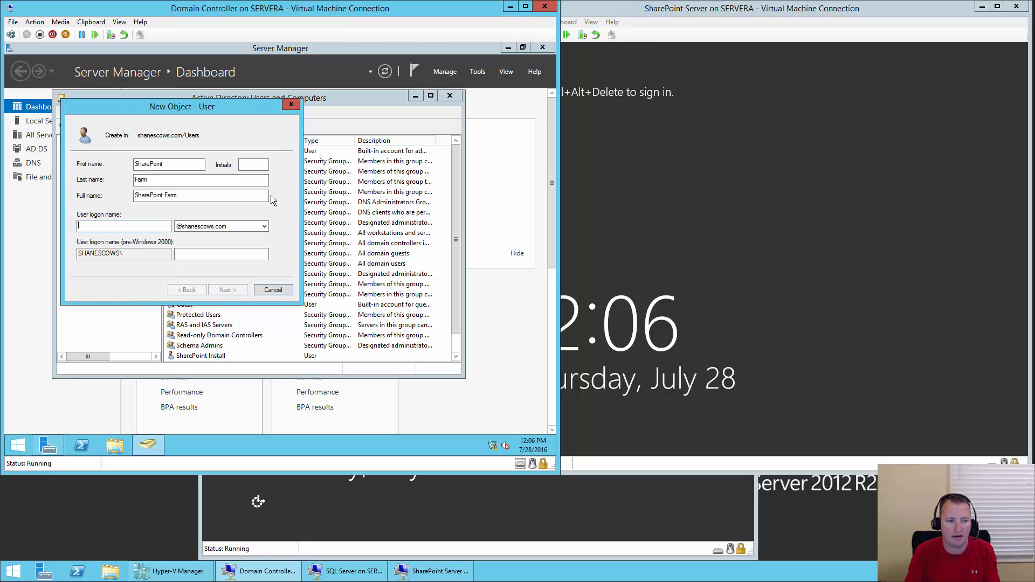
{"action": "type", "text": "sp_farm"}
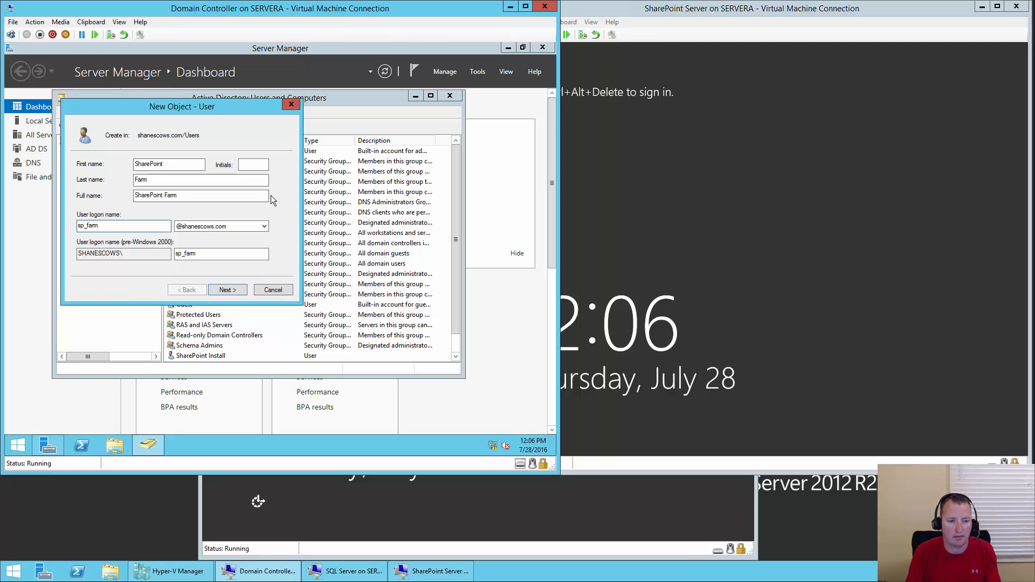
{"action": "key", "text": "Return"}
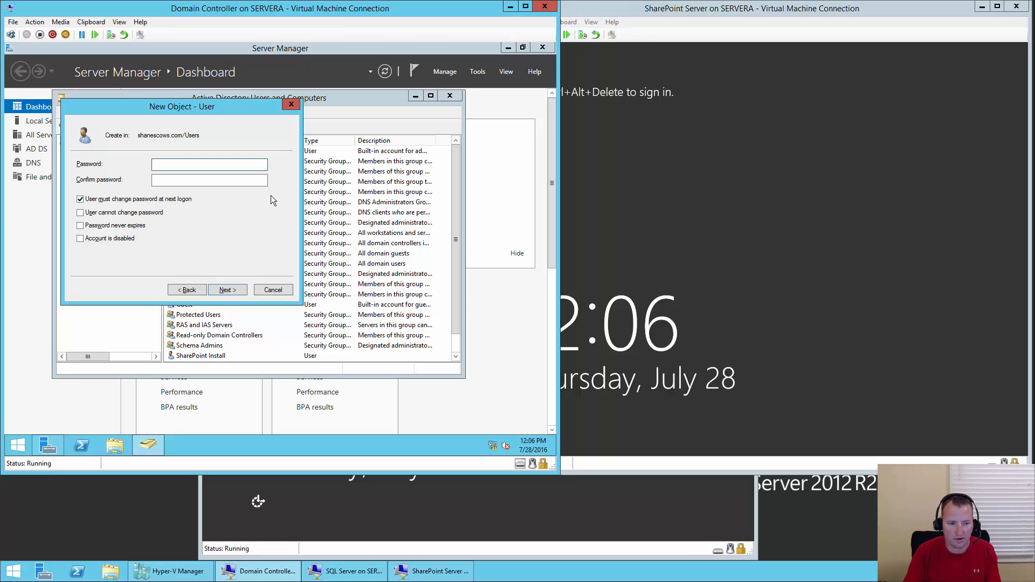
- Draft the account password in Notepad, select it, and return to the user's Password field
{"action": "left_click", "coordinate": [18, 445]}
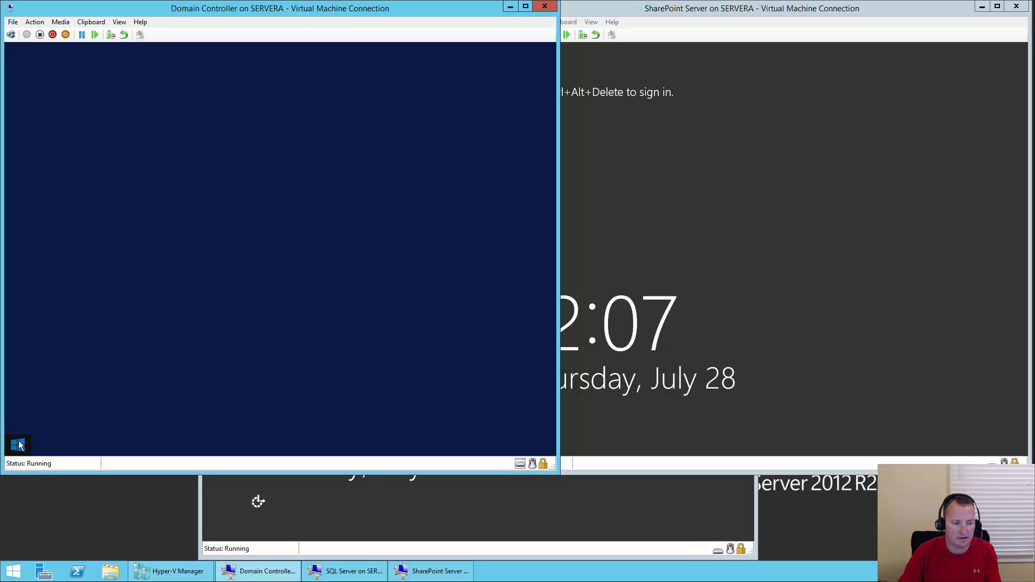
{"action": "type", "text": "notepad"}
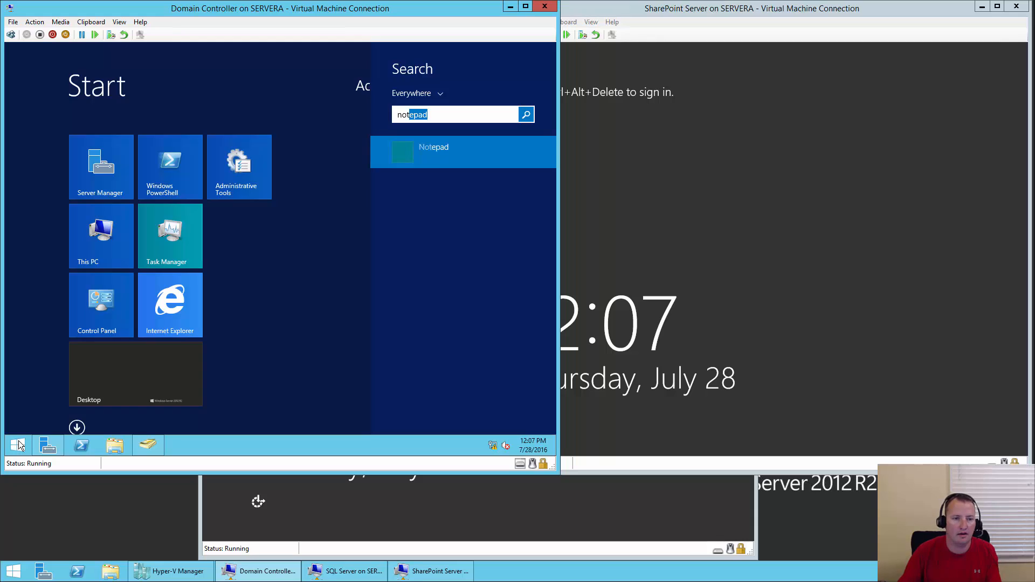
{"action": "key", "text": "Return"}
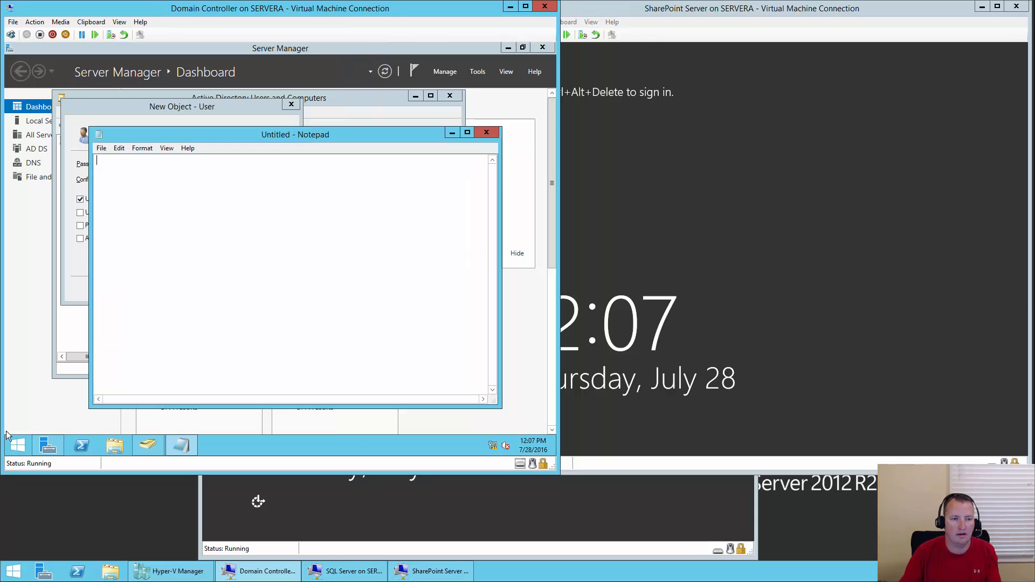
{"action": "type", "text": "pass"}
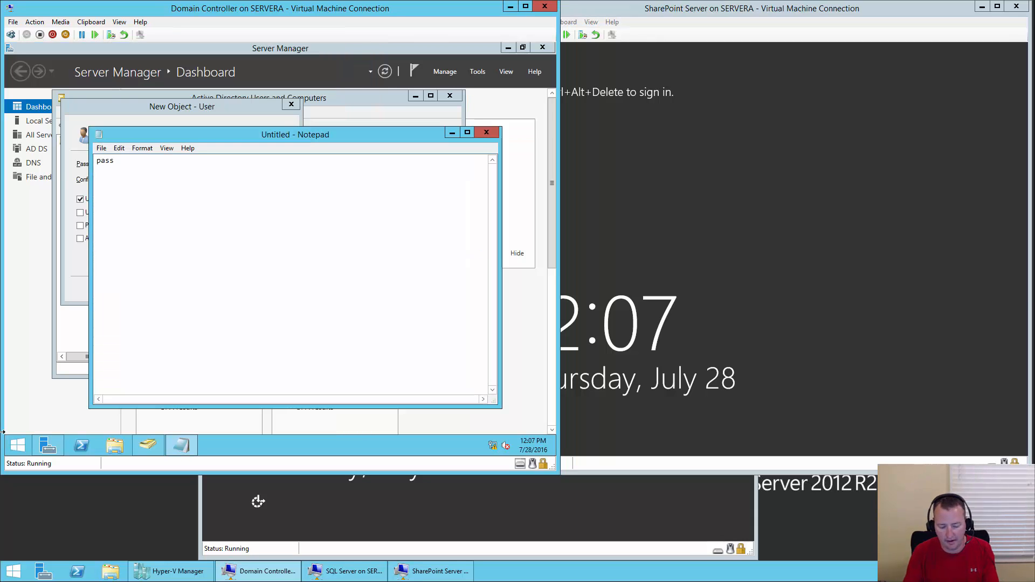
{"action": "type", "text": "@word"}
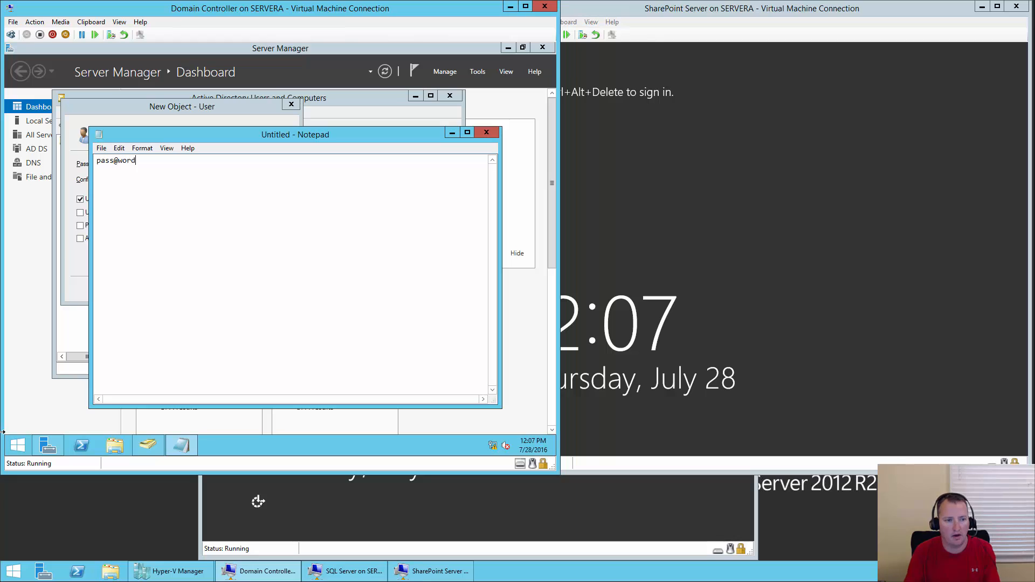
{"action": "type", "text": "1"}
{"action": "key", "text": "shift+Left"}
{"action": "key", "text": "shift+Left"}
{"action": "key", "text": "shift+Left"}
{"action": "key", "text": "shift+Left"}
{"action": "key", "text": "shift+Left"}
{"action": "key", "text": "shift+Left"}
{"action": "key", "text": "shift+Left"}
{"action": "key", "text": "shift+Left"}
{"action": "key", "text": "shift+Left"}
{"action": "key", "text": "shift+Left"}
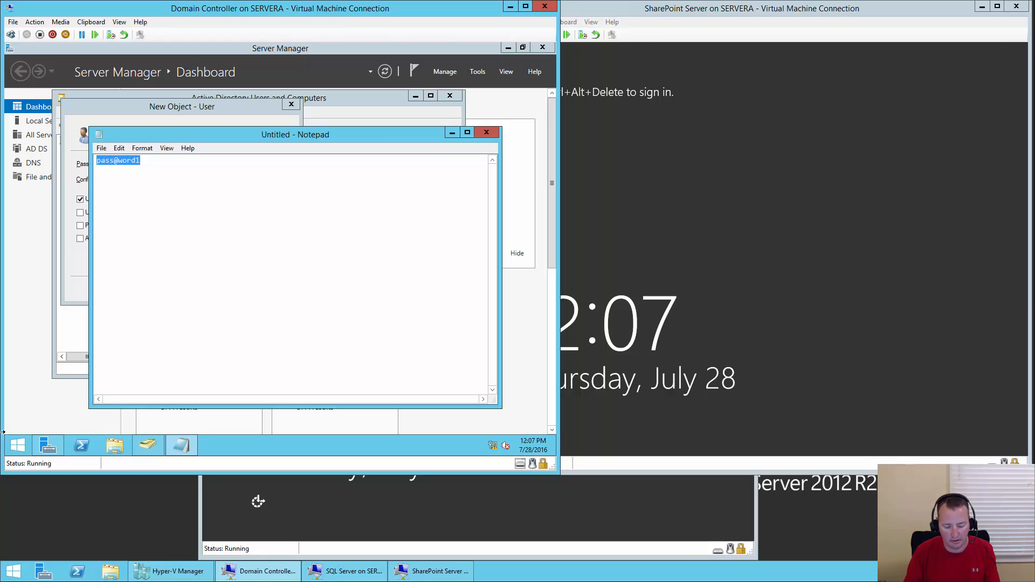
{"action": "left_click", "coordinate": [312, 103]}
{"action": "left_click", "coordinate": [184, 163]}
- Paste the password twice, set it unchangeable and never-expiring, and create the SharePoint Farm user
{"action": "key", "text": "ctrl+v"}
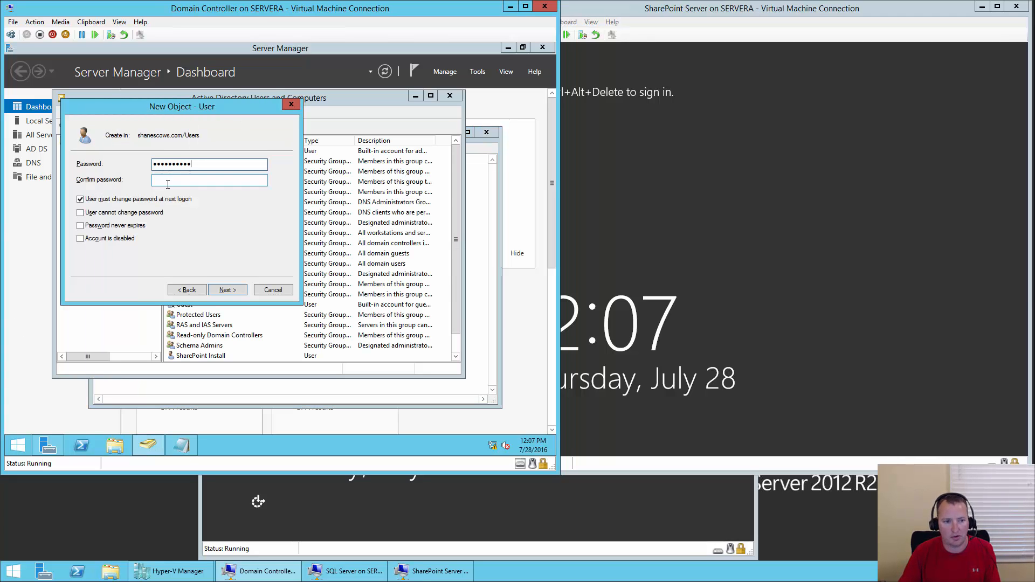
{"action": "left_click", "coordinate": [175, 178]}
{"action": "key", "text": "ctrl+v"}
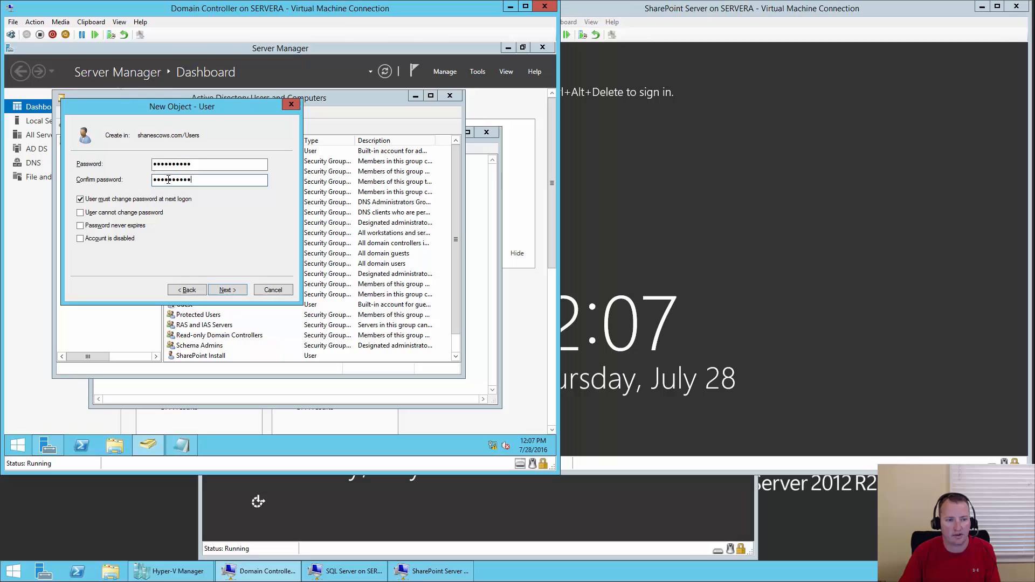
{"action": "left_click", "coordinate": [93, 201]}
{"action": "left_click", "coordinate": [102, 214]}
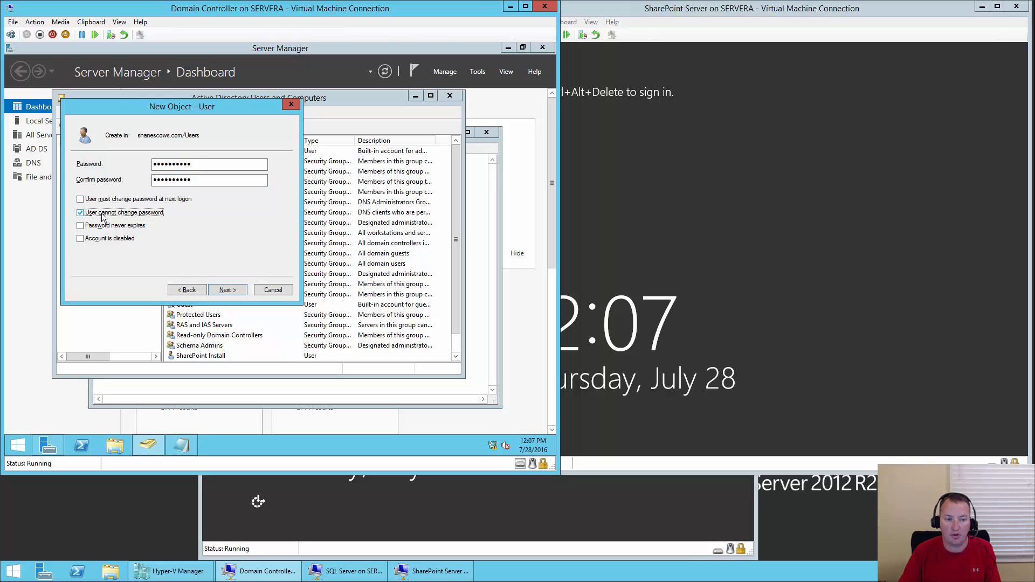
{"action": "left_click", "coordinate": [108, 226]}
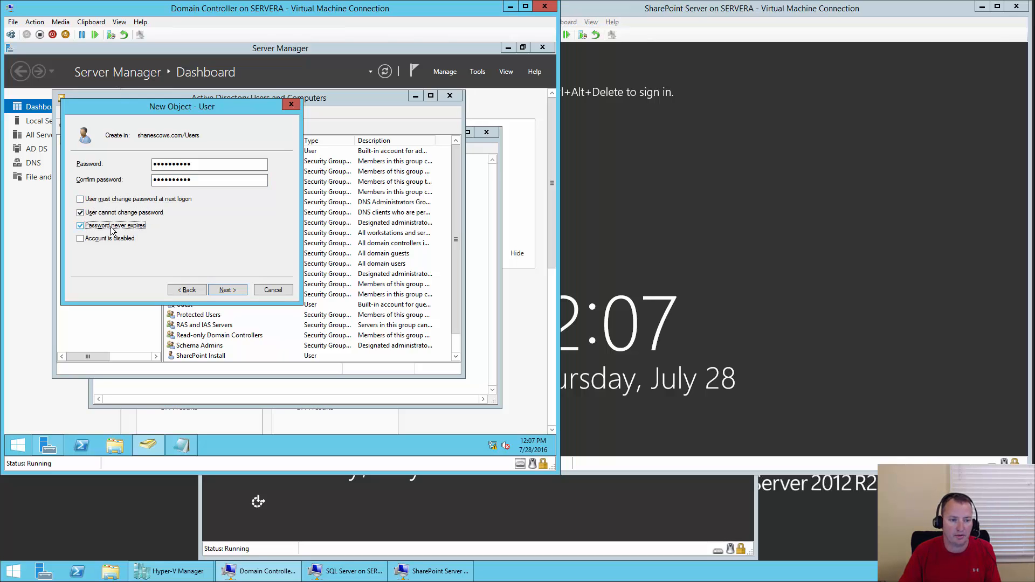
{"action": "left_click", "coordinate": [232, 291]}
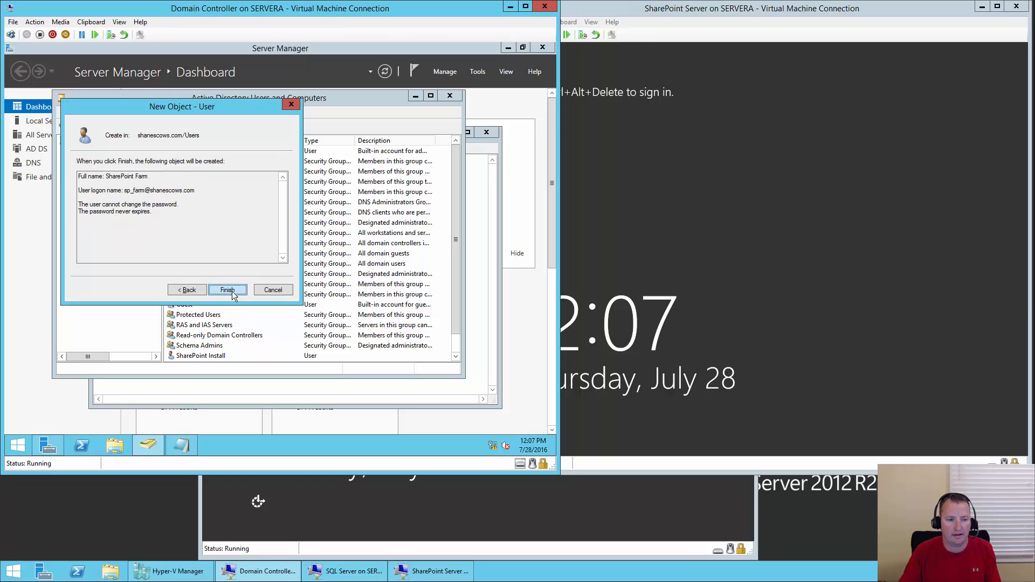
{"action": "left_click", "coordinate": [228, 290]}
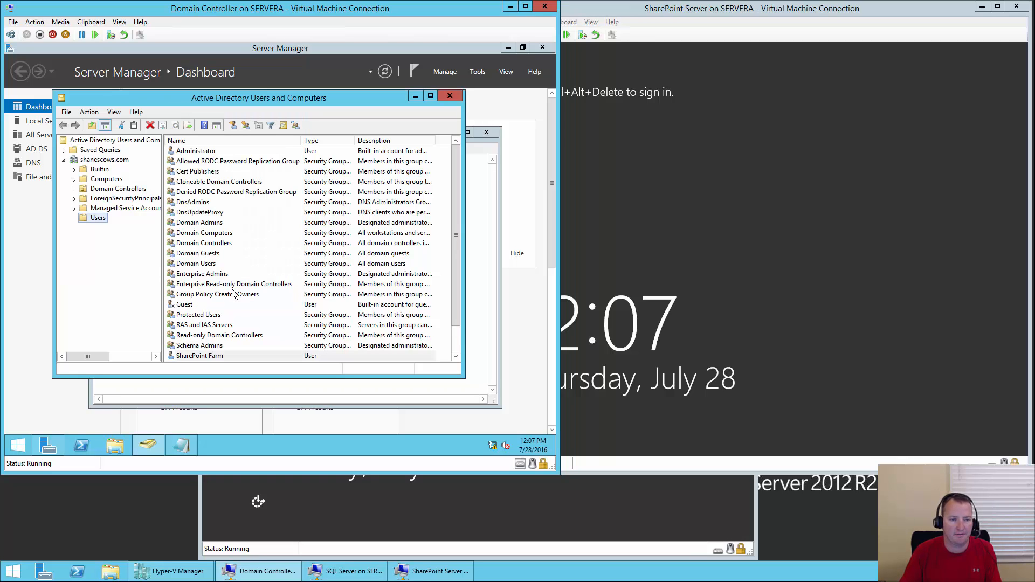
- Start a new user named SharePoint Web Apps with logon name sp_webapps
{"action": "left_click", "coordinate": [234, 128]}
{"action": "type", "text": "S"}
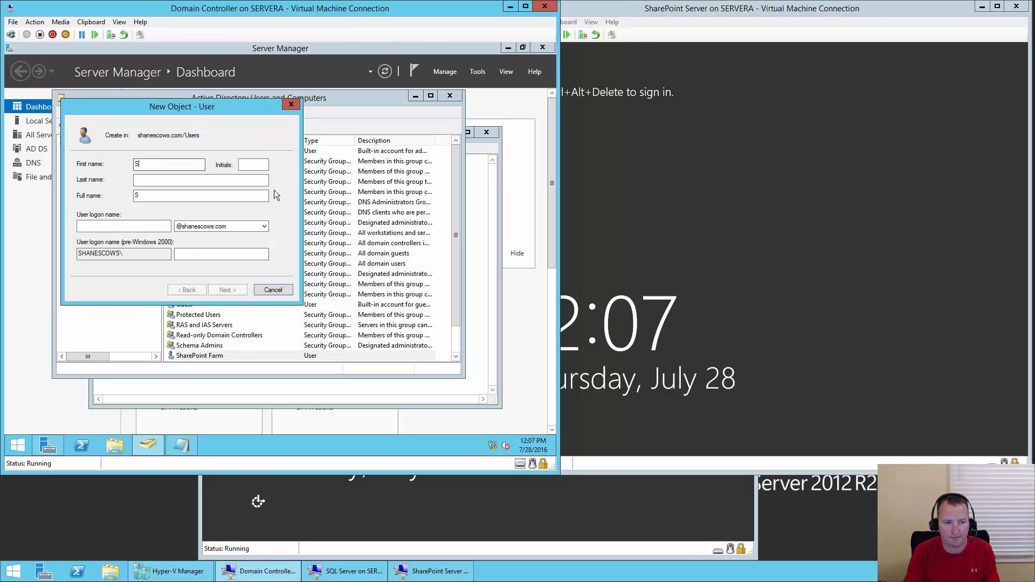
{"action": "type", "text": "harePoint"}
{"action": "key", "text": "Tab"}
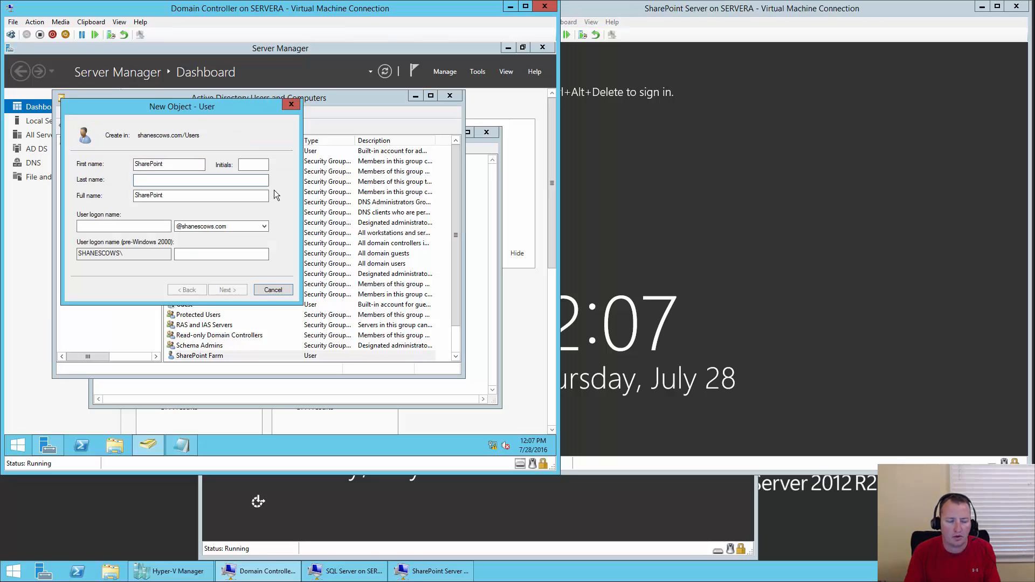
{"action": "type", "text": "Web Apps"}
{"action": "key", "text": "Tab"}
{"action": "key", "text": "Tab"}
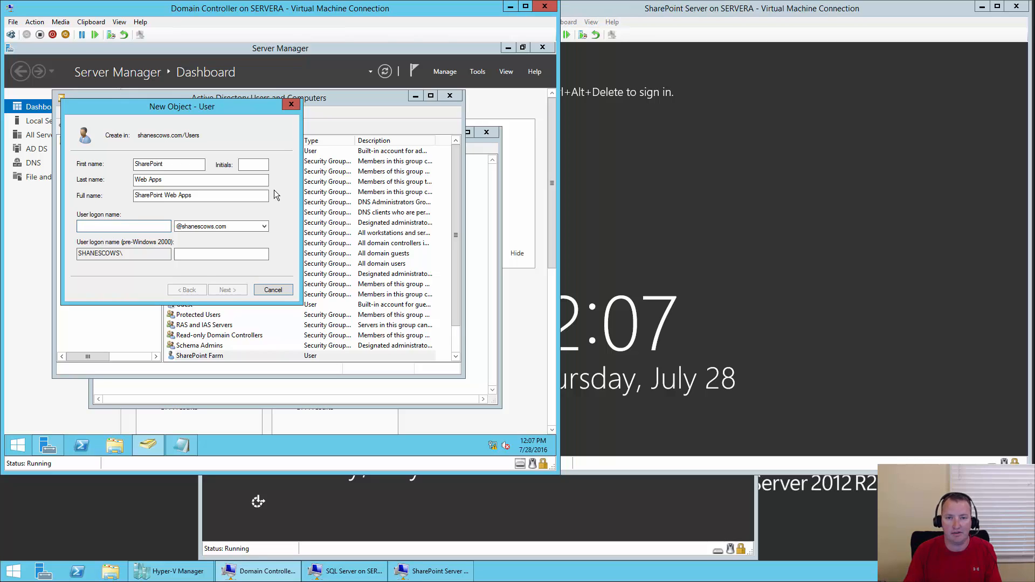
{"action": "type", "text": "sp_webapps"}
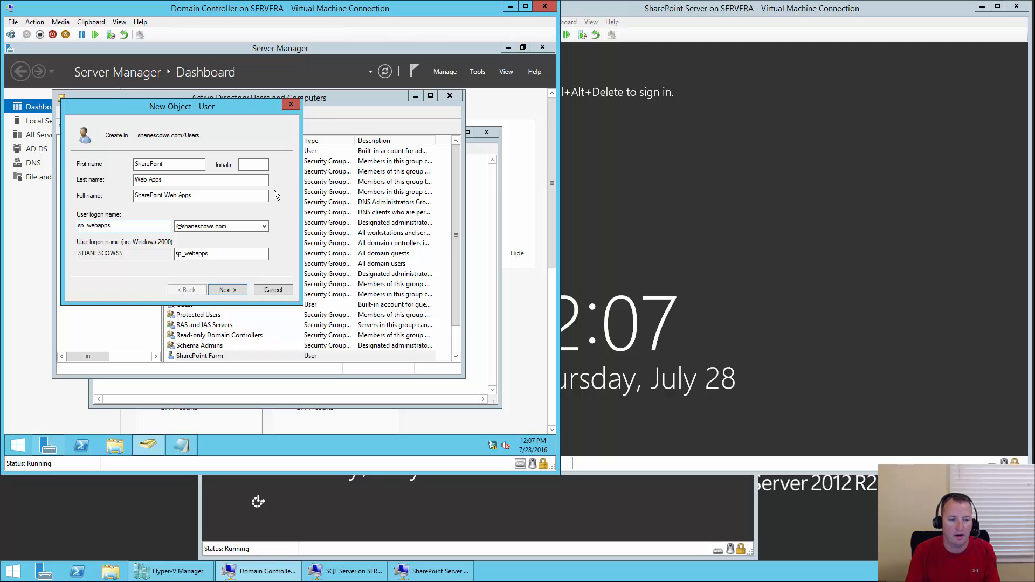
{"action": "key", "text": "Return"}
- Set its password, cannot-change and never-expires options, and finish creating the account
{"action": "type", "text": "Password123"}
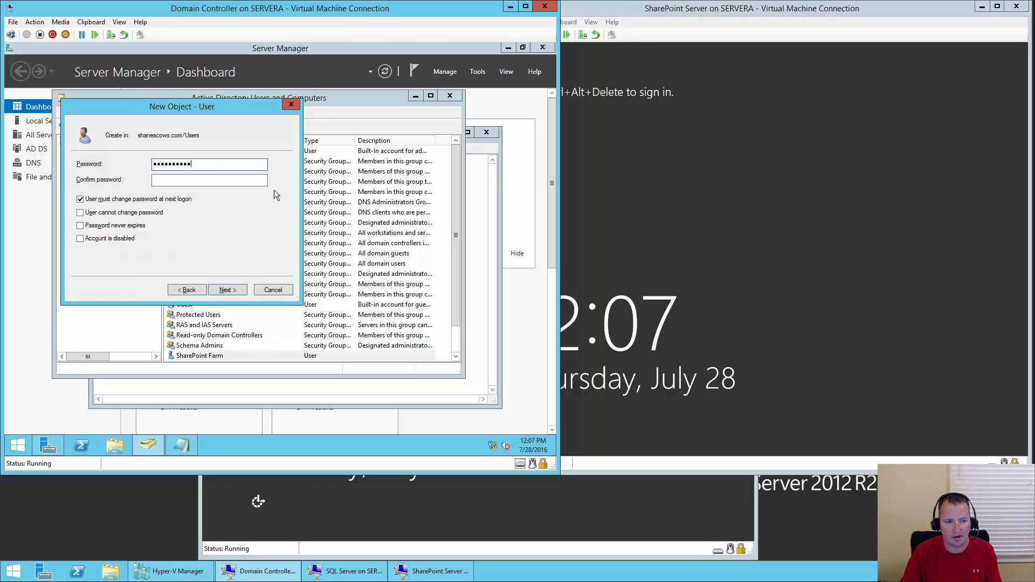
{"action": "left_click", "coordinate": [219, 181]}
{"action": "type", "text": "Password123"}
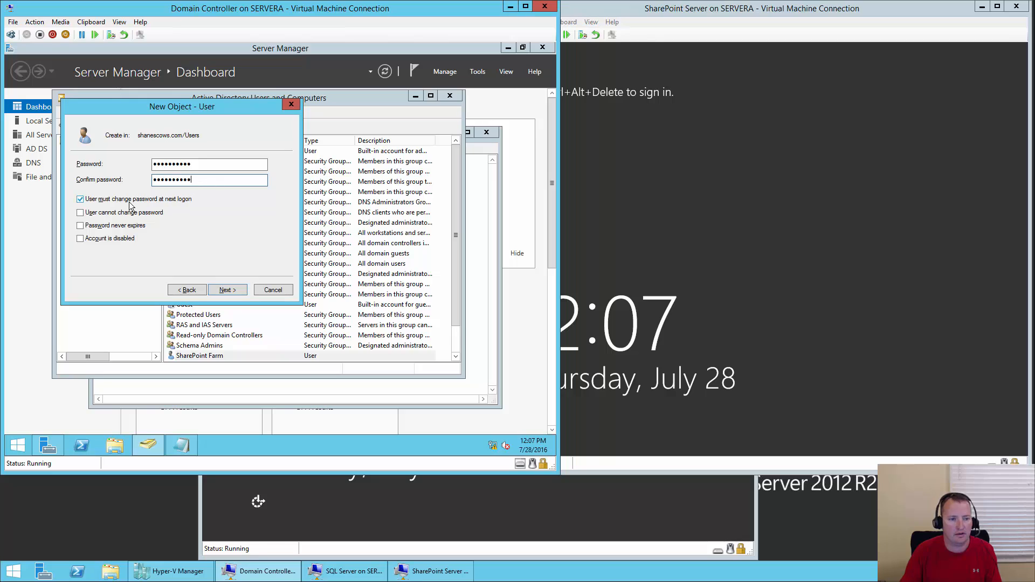
{"action": "left_click", "coordinate": [131, 200]}
{"action": "left_click", "coordinate": [124, 213]}
{"action": "left_click", "coordinate": [116, 227]}
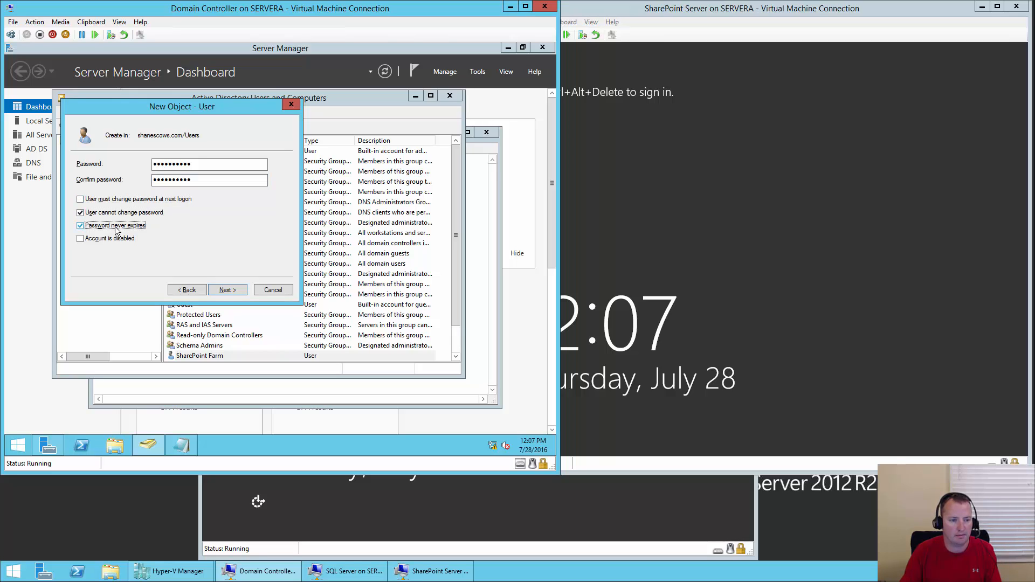
{"action": "left_click", "coordinate": [228, 290]}
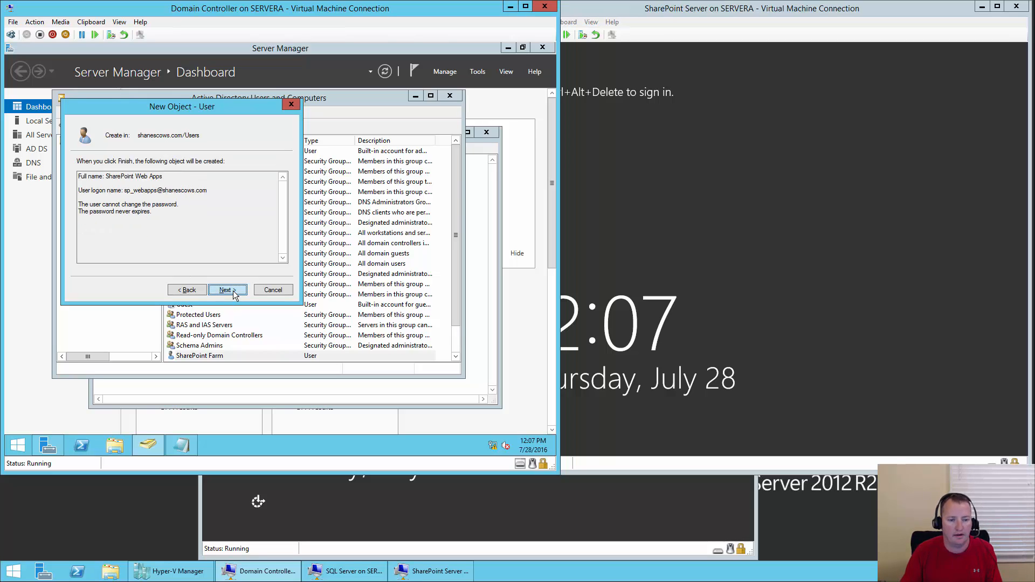
{"action": "left_click", "coordinate": [227, 290]}
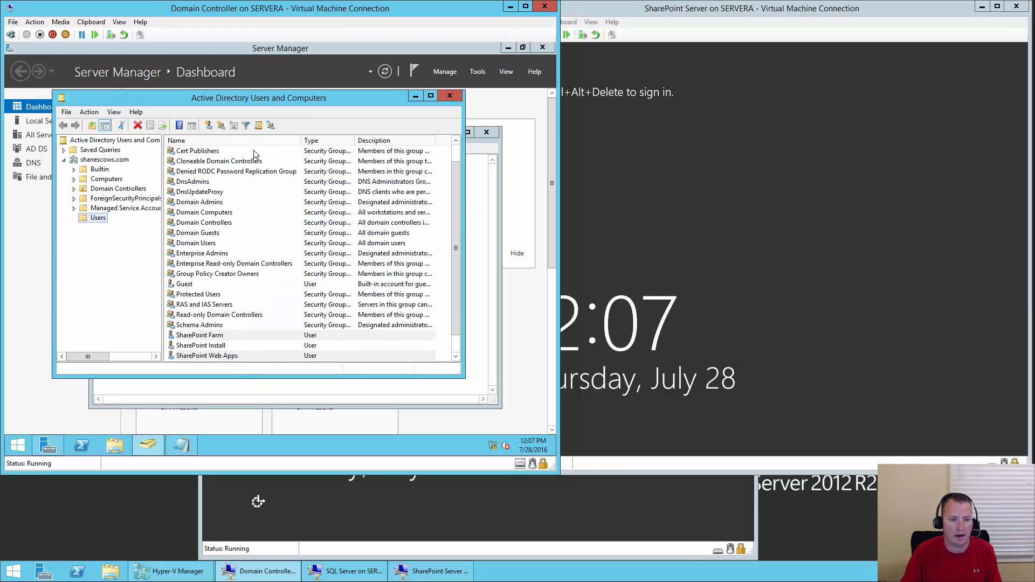
- Start a new user named SharePoint Service Apps with logon name sp_serviceapps
{"action": "left_click", "coordinate": [209, 125]}
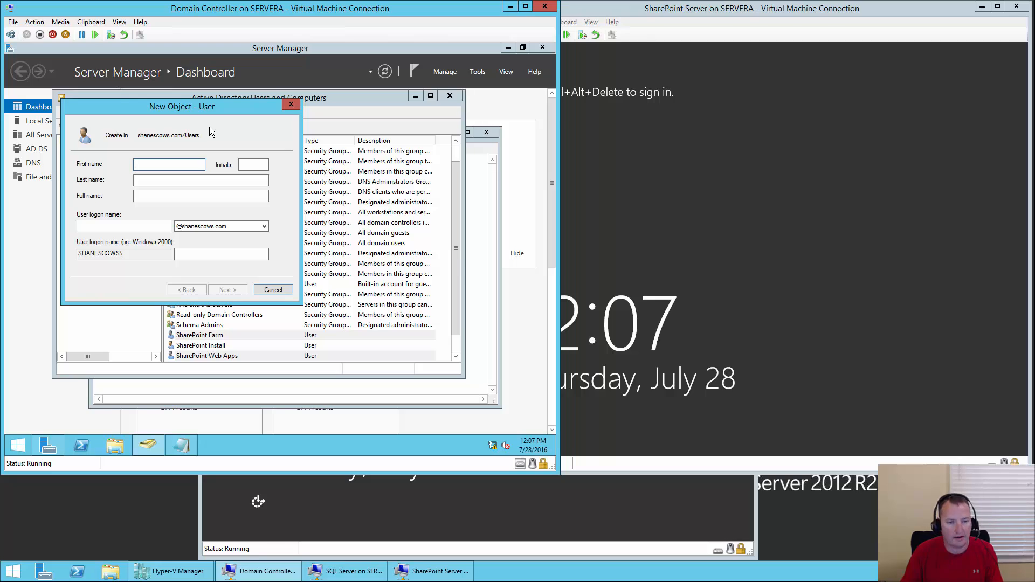
{"action": "type", "text": "SharePiont"}
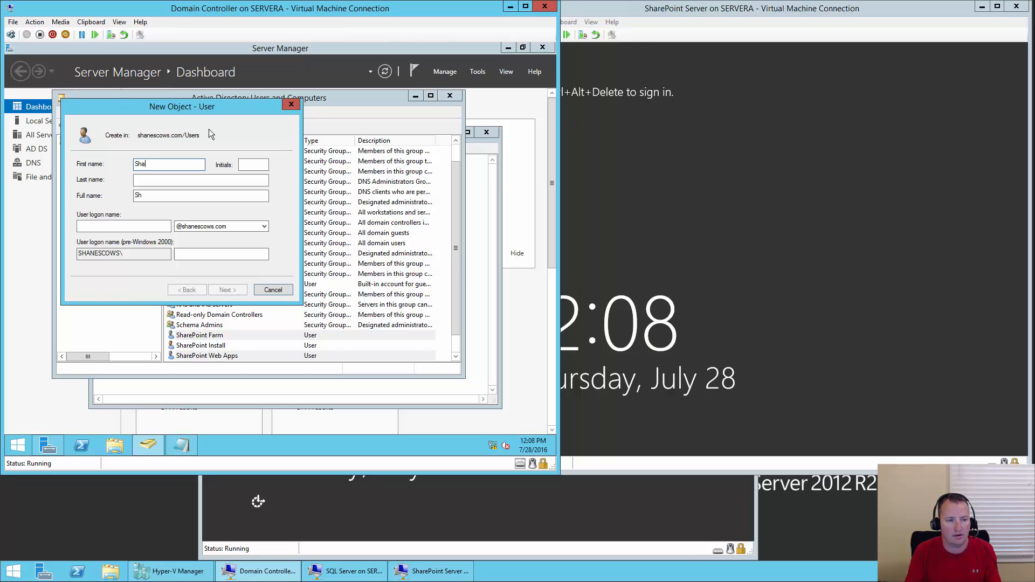
{"action": "key", "text": "BackSpace"}
{"action": "key", "text": "BackSpace"}
{"action": "key", "text": "BackSpace"}
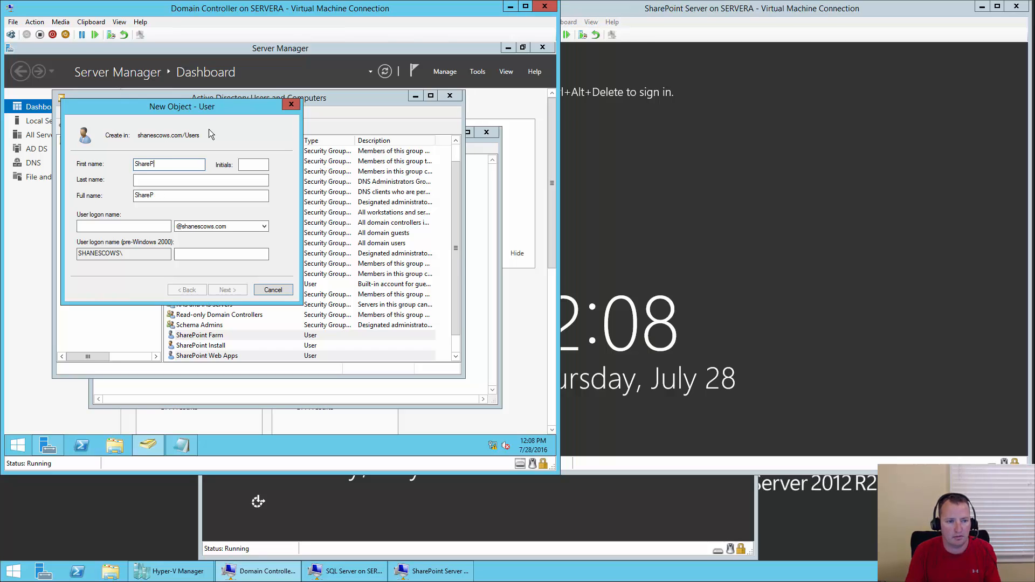
{"action": "type", "text": "oint"}
{"action": "key", "text": "Tab"}
{"action": "key", "text": "Tab"}
{"action": "type", "text": "Servic"}
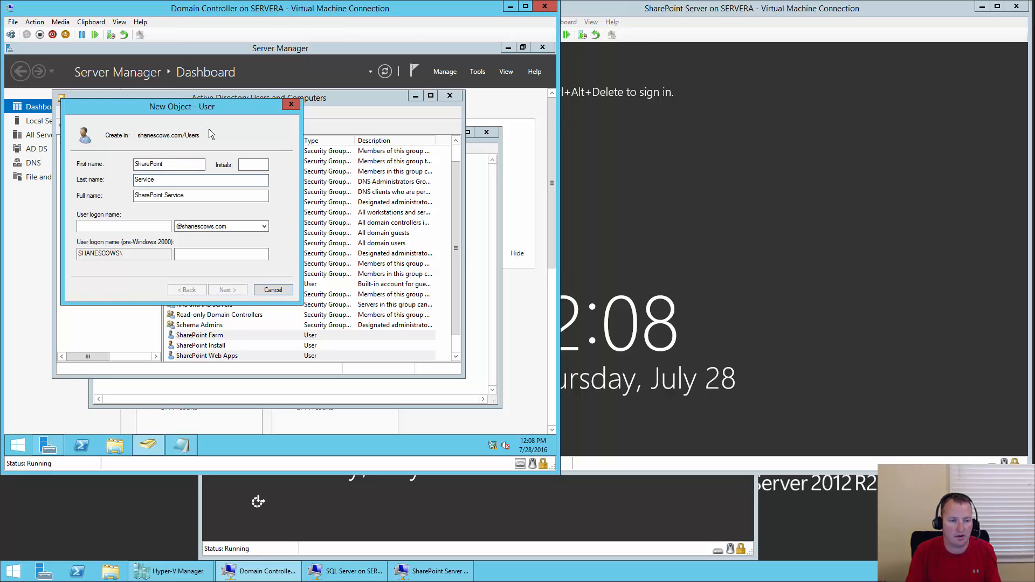
{"action": "type", "text": "e Apps"}
{"action": "key", "text": "Tab"}
{"action": "key", "text": "Tab"}
{"action": "type", "text": "sp_serv"}
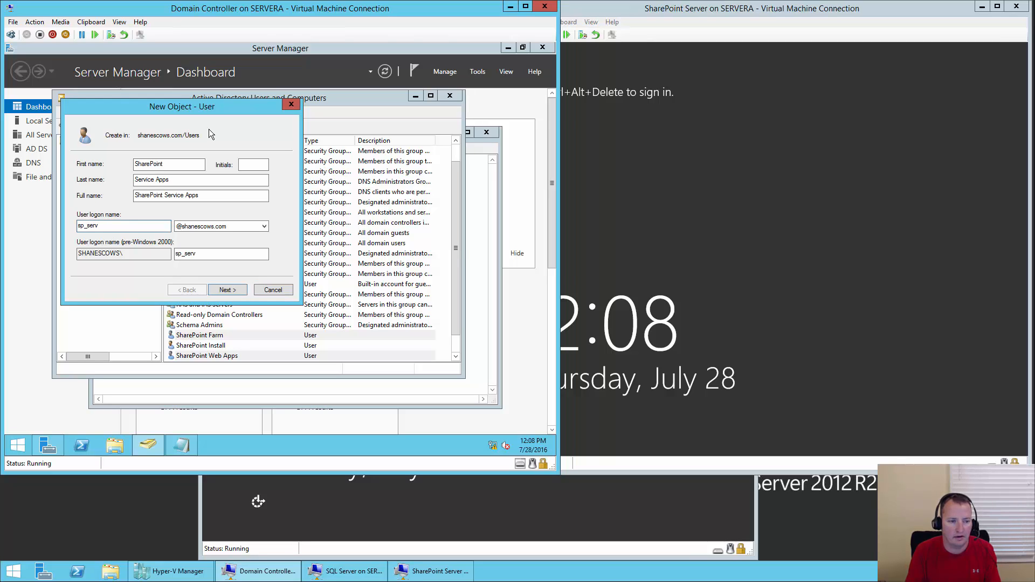
{"action": "type", "text": "iceapps"}
{"action": "key", "text": "Return"}
- Enter and confirm its password, tick cannot-change and never-expires, and finish the account
{"action": "type", "text": "•••••••"}
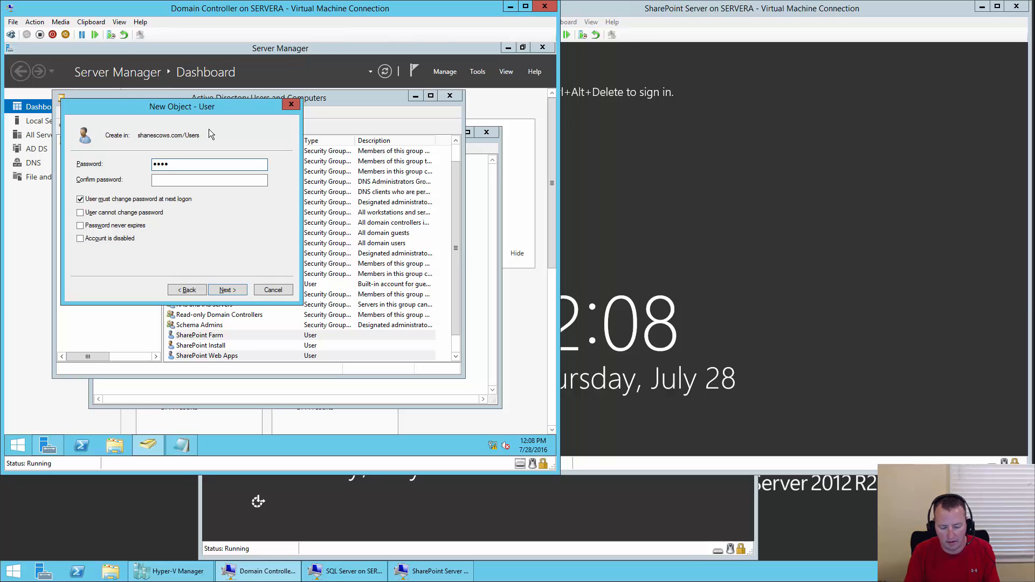
{"action": "type", "text": "•••"}
{"action": "key", "text": "Tab"}
{"action": "type", "text": "•••••"}
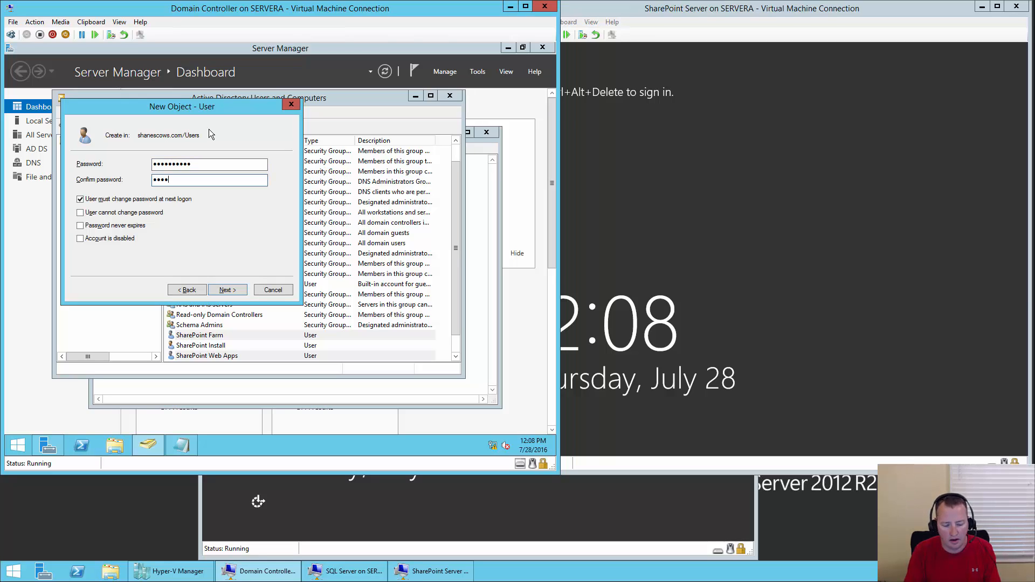
{"action": "type", "text": "•••••"}
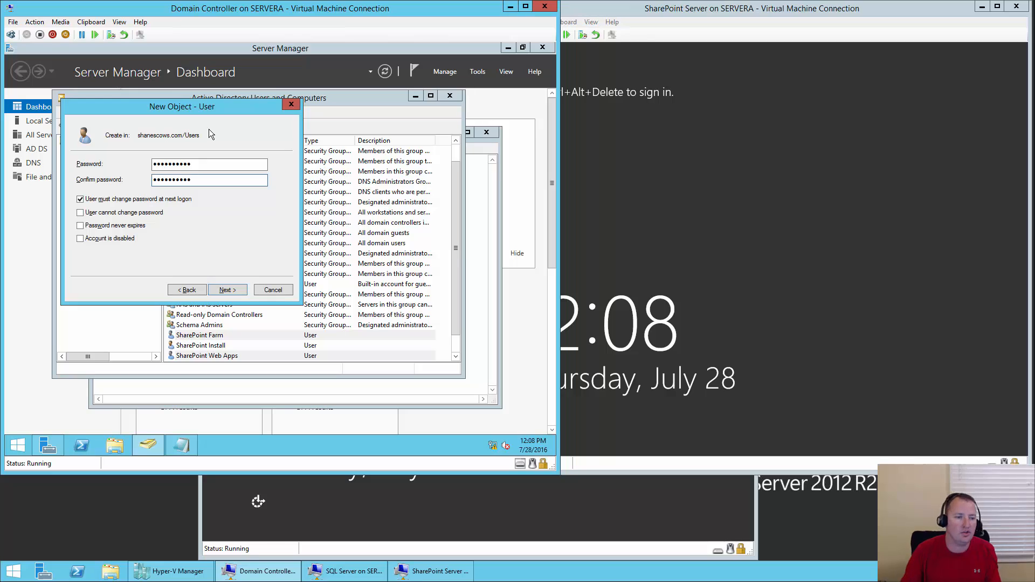
{"action": "left_click", "coordinate": [93, 201]}
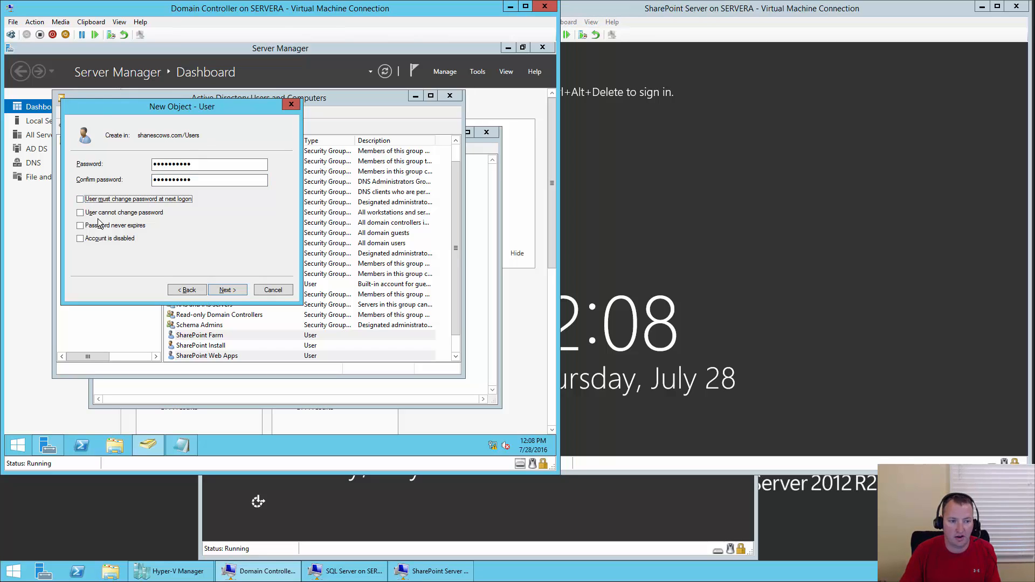
{"action": "left_click", "coordinate": [98, 215]}
{"action": "left_click", "coordinate": [98, 226]}
{"action": "left_click", "coordinate": [227, 296]}
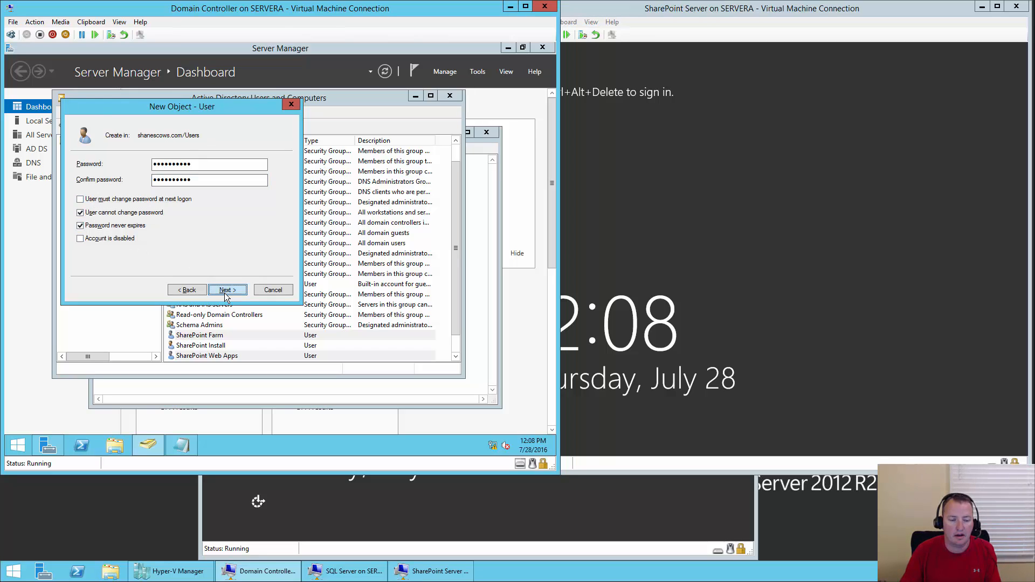
{"action": "left_click", "coordinate": [227, 290]}
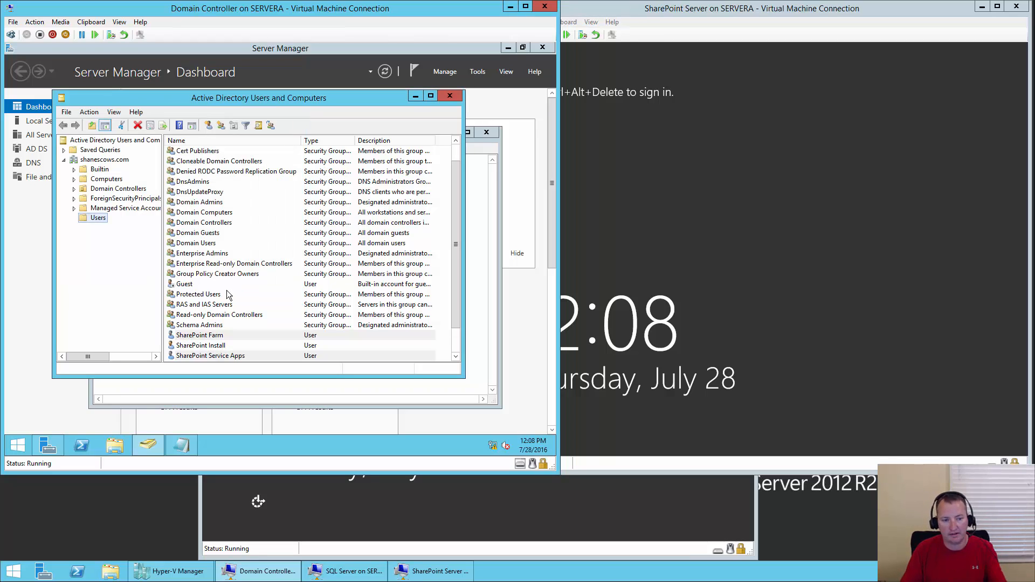
- Start a new user named SharePoint Profile with logon name sp_profile
{"action": "left_click", "coordinate": [209, 127]}
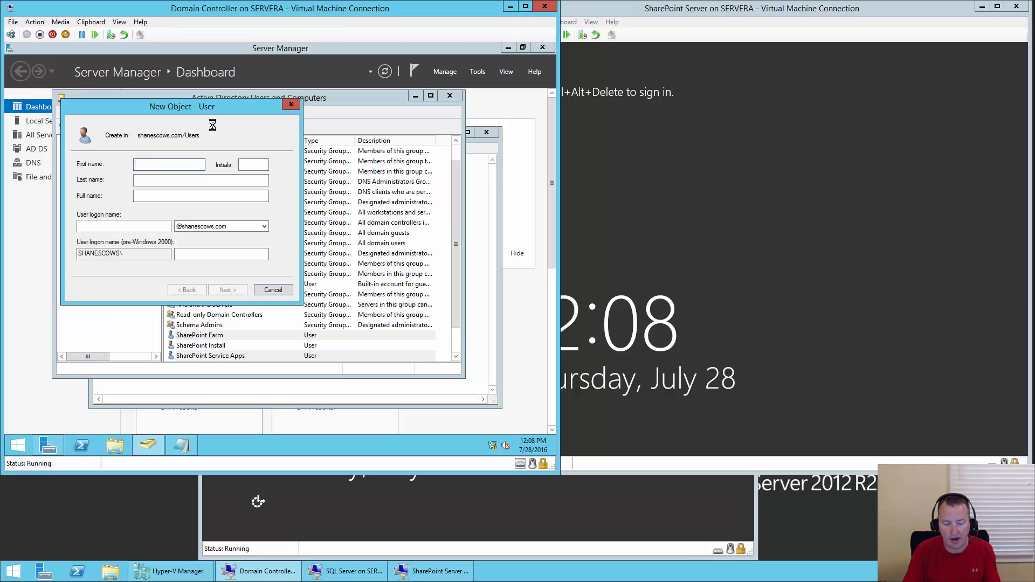
{"action": "type", "text": "SharePoint"}
{"action": "key", "text": "Tab"}
{"action": "key", "text": "Tab"}
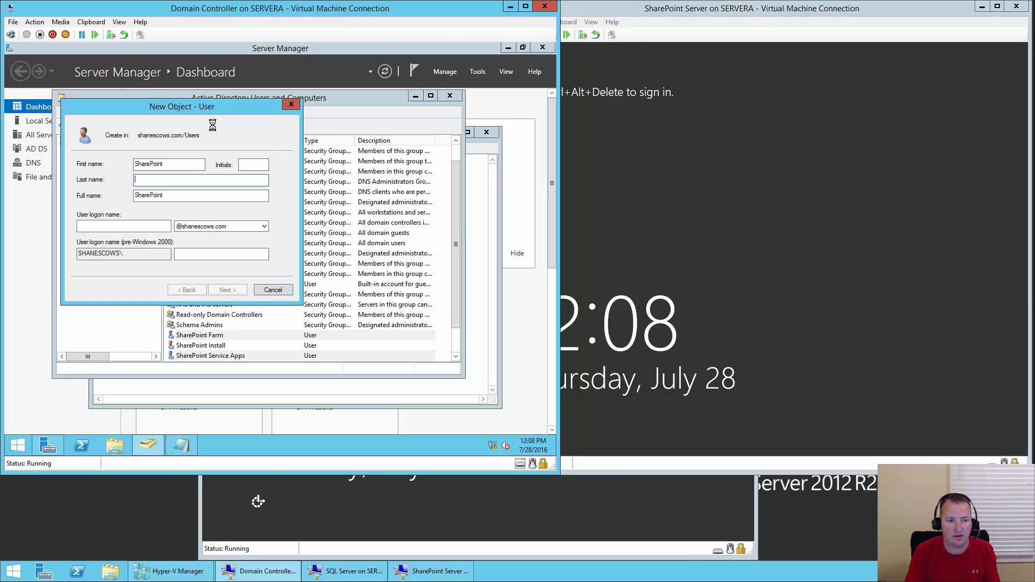
{"action": "type", "text": "Profile"}
{"action": "key", "text": "Tab"}
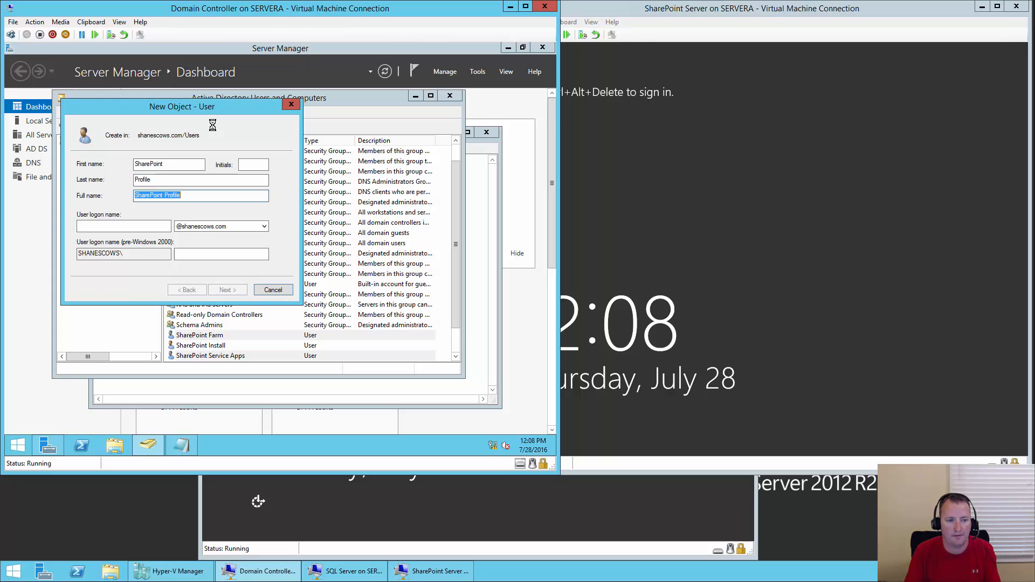
{"action": "key", "text": "Tab"}
{"action": "type", "text": "sp_prof"}
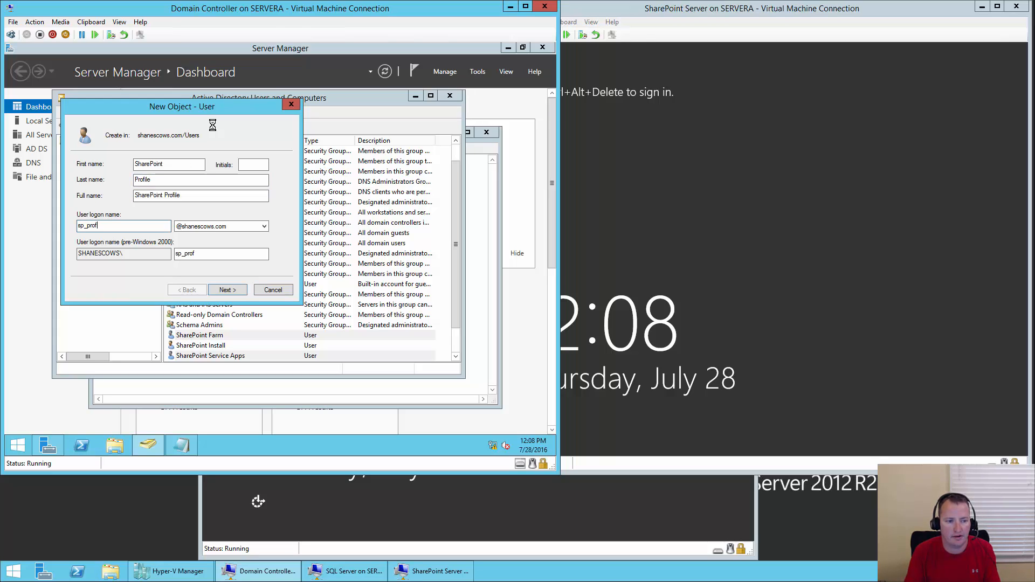
{"action": "type", "text": "ile"}
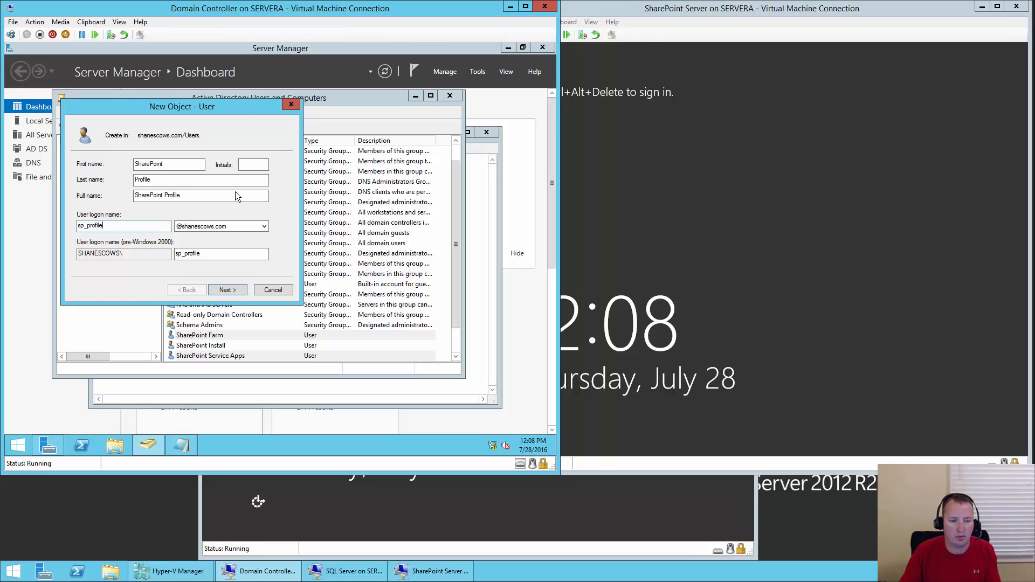
{"action": "left_click", "coordinate": [230, 292]}
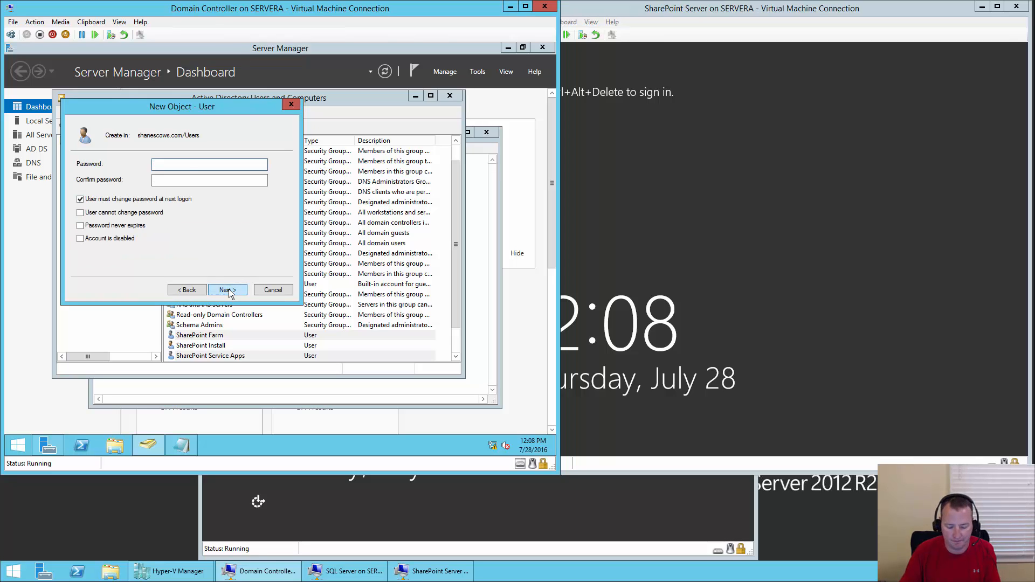
- Paste the password into both fields, tick User cannot change password, and finish
{"action": "key", "text": "ctrl+v"}
{"action": "left_click", "coordinate": [211, 181]}
{"action": "key", "text": "ctrl+v"}
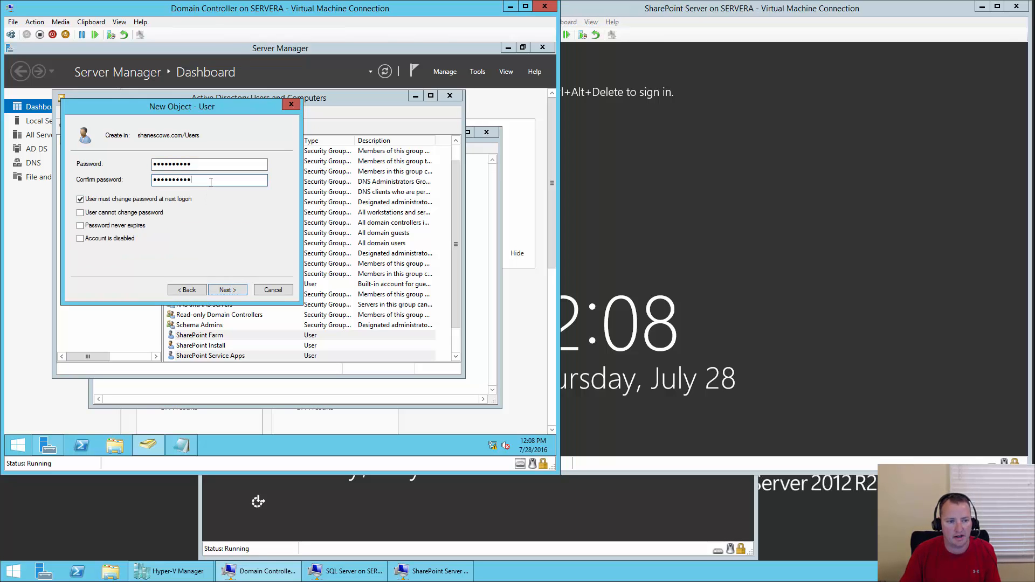
{"action": "key", "text": "Tab"}
{"action": "key", "text": "space"}
{"action": "key", "text": "Tab"}
{"action": "key", "text": "space"}
{"action": "key", "text": "Tab"}
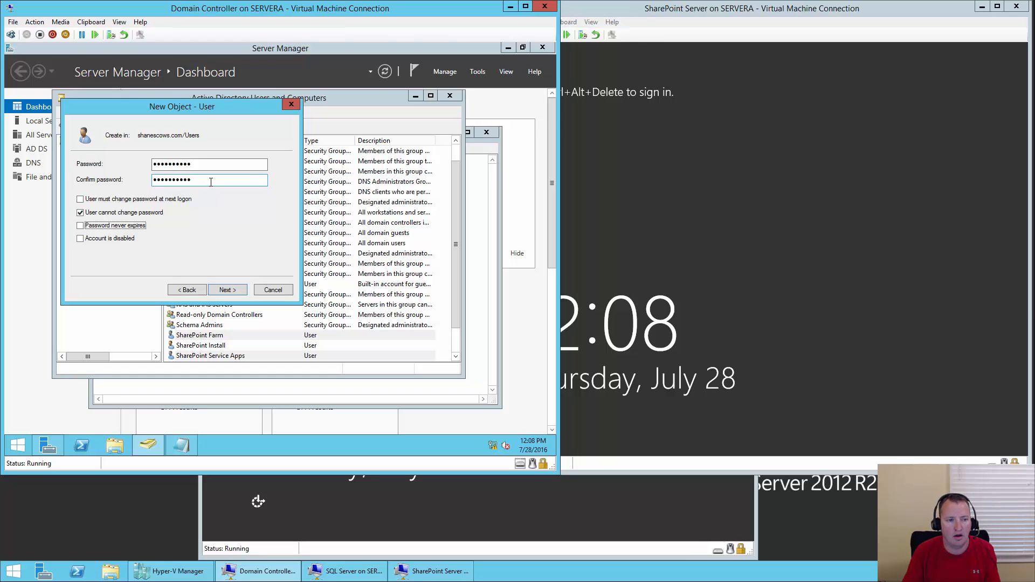
{"action": "key", "text": "Return"}
{"action": "key", "text": "Return"}
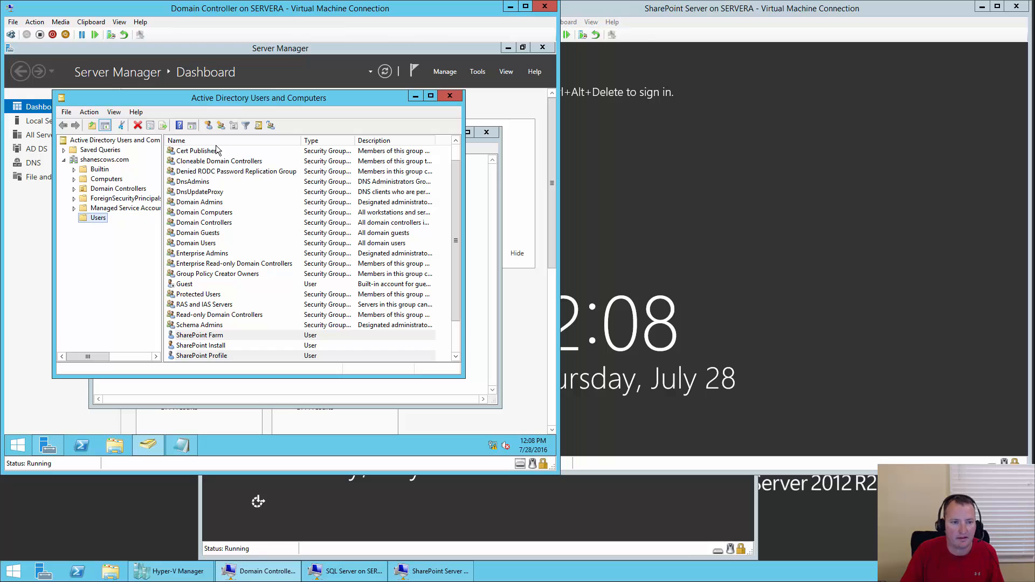
- Start a new user named SharePoint Content with logon name sp_content
{"action": "left_click", "coordinate": [208, 125]}
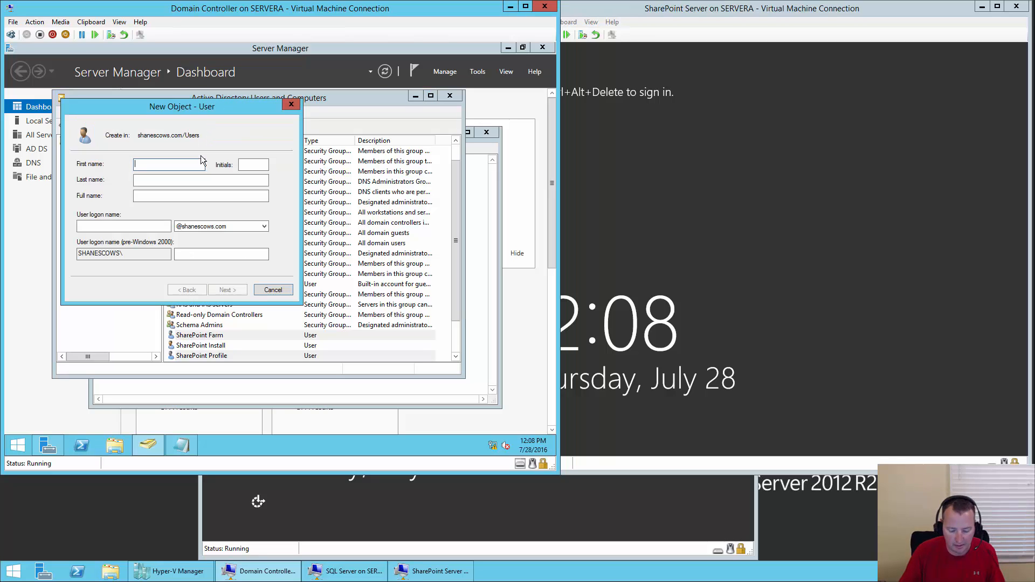
{"action": "type", "text": "SharePoint"}
{"action": "key", "text": "Tab"}
{"action": "key", "text": "Tab"}
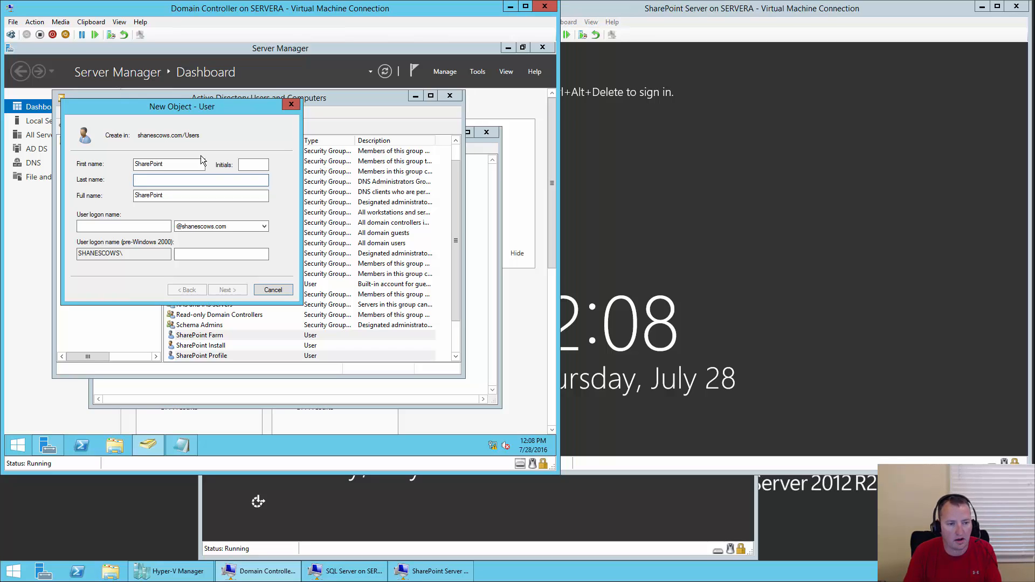
{"action": "type", "text": "Content"}
{"action": "key", "text": "Tab"}
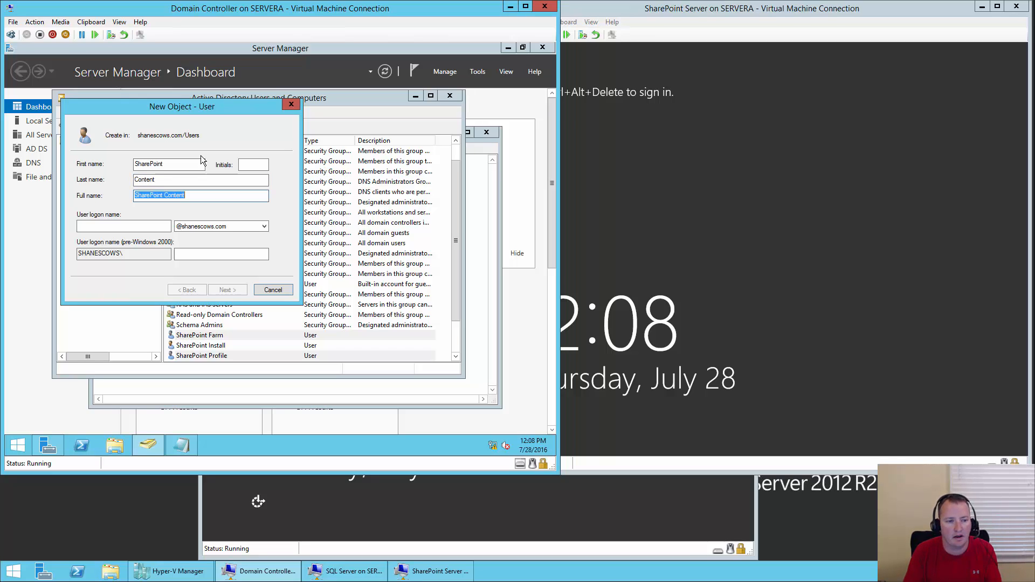
{"action": "key", "text": "Tab"}
{"action": "type", "text": "sp_content"}
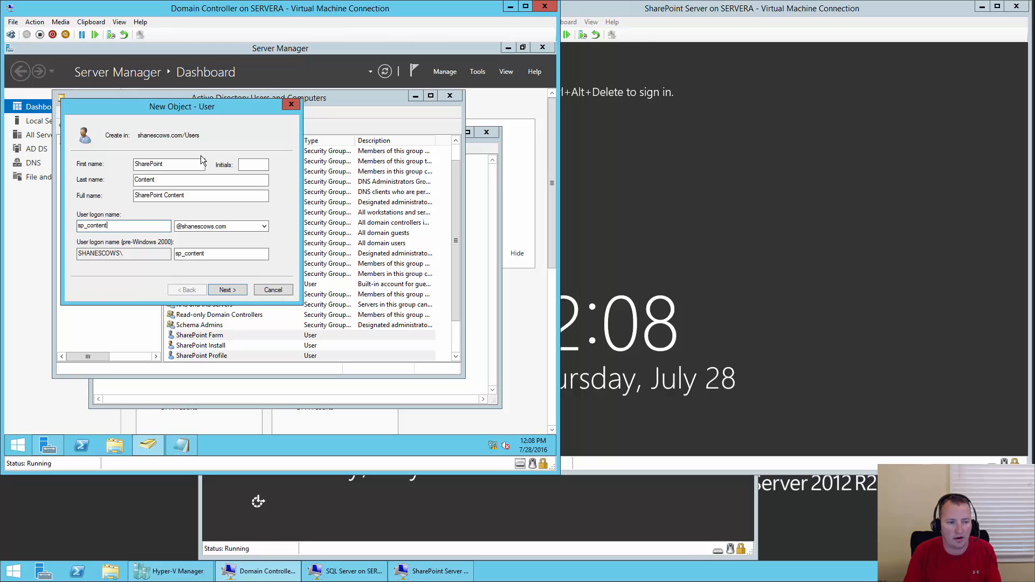
{"action": "key", "text": "Return"}
- Set its password as cannot-change and never-expiring, finish, and review the Users list
{"action": "type", "text": "**********"}
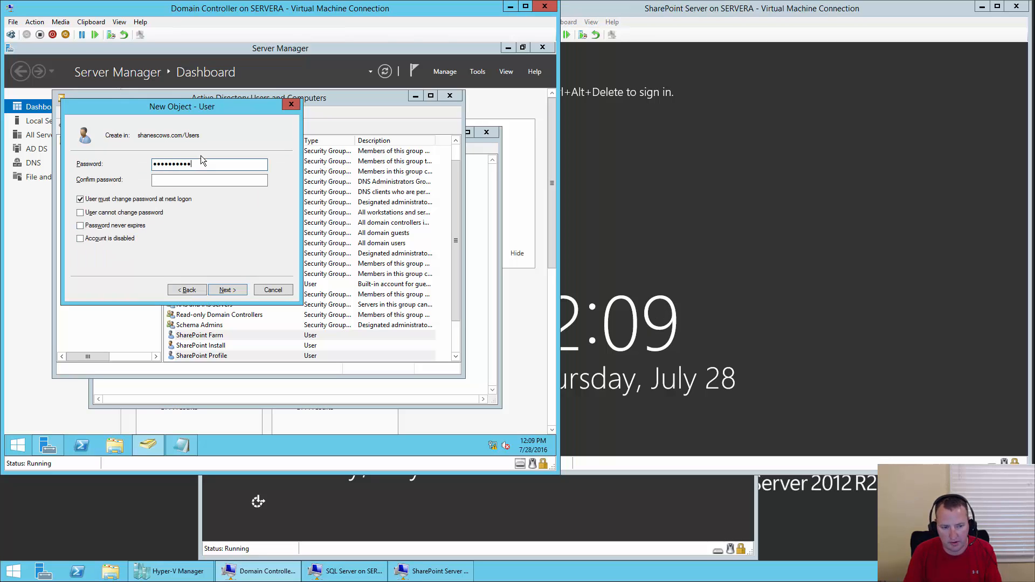
{"action": "key", "text": "Tab"}
{"action": "type", "text": "**********"}
{"action": "key", "text": "Tab"}
{"action": "key", "text": "space"}
{"action": "key", "text": "Tab"}
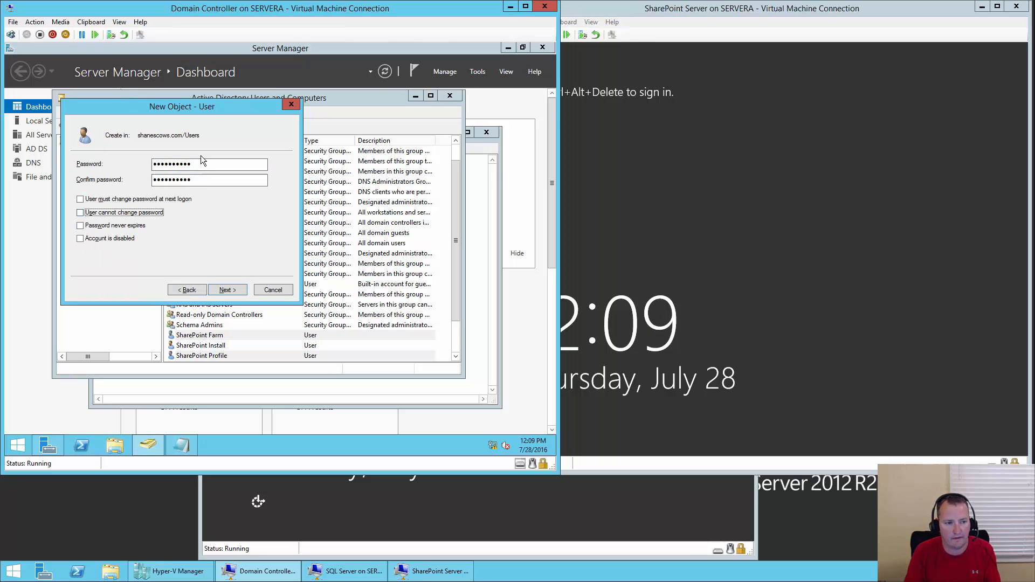
{"action": "key", "text": "space"}
{"action": "key", "text": "Tab"}
{"action": "key", "text": "space"}
{"action": "key", "text": "Return"}
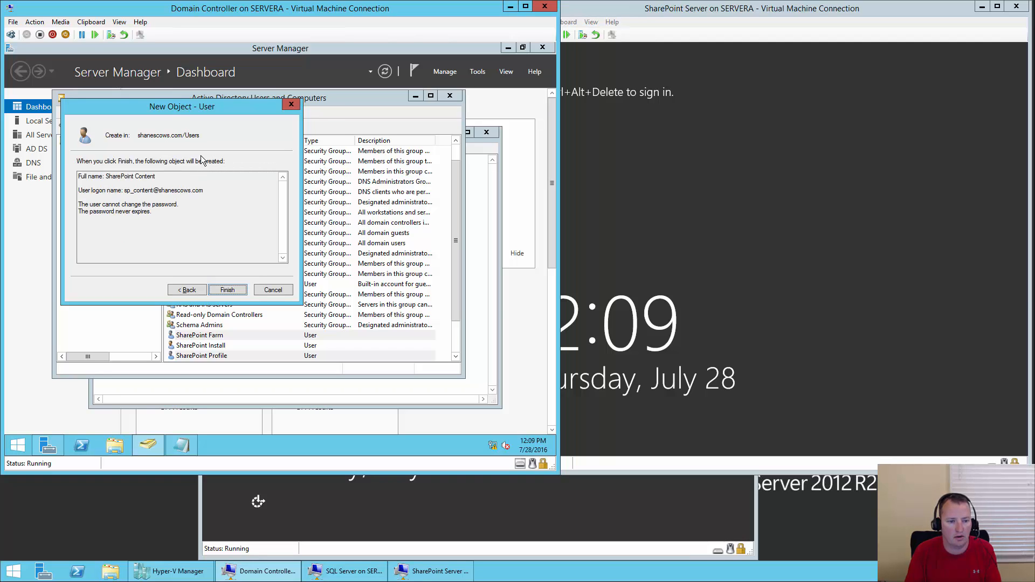
{"action": "key", "text": "Return"}
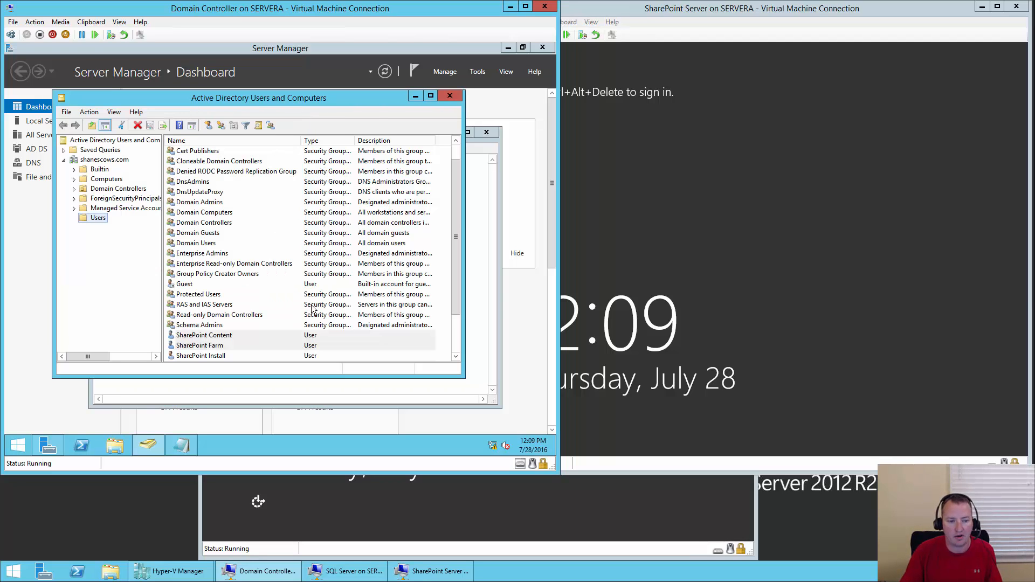
{"action": "scroll", "coordinate": [402, 300], "scroll_direction": "down", "scroll_amount": 2}
{"action": "left_click_drag", "start_coordinate": [459, 296], "coordinate": [458, 336]}
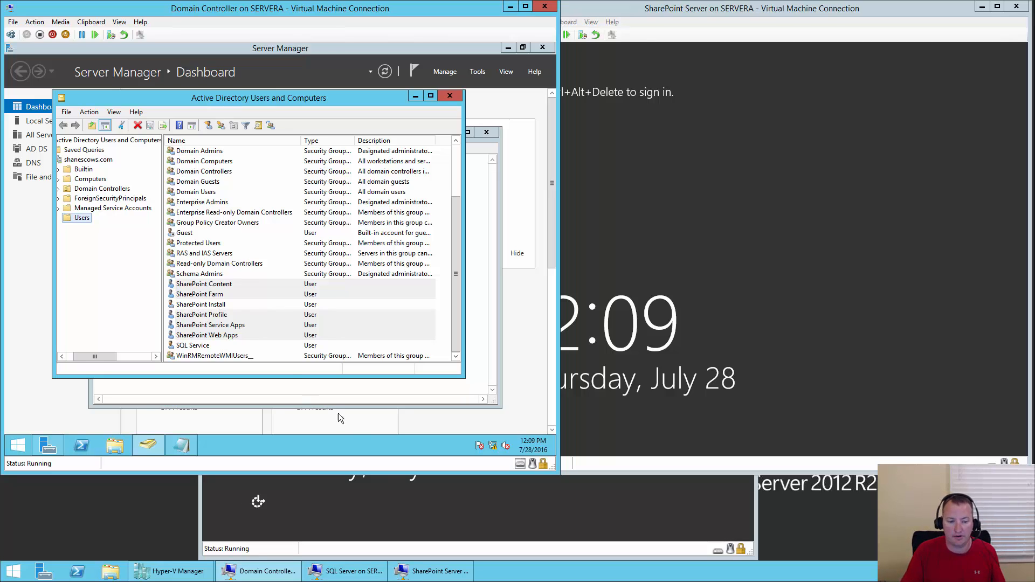
- Sign in to the SQL Server VM as domain administrator, retyping the mistyped password
{"action": "left_click", "coordinate": [412, 500]}
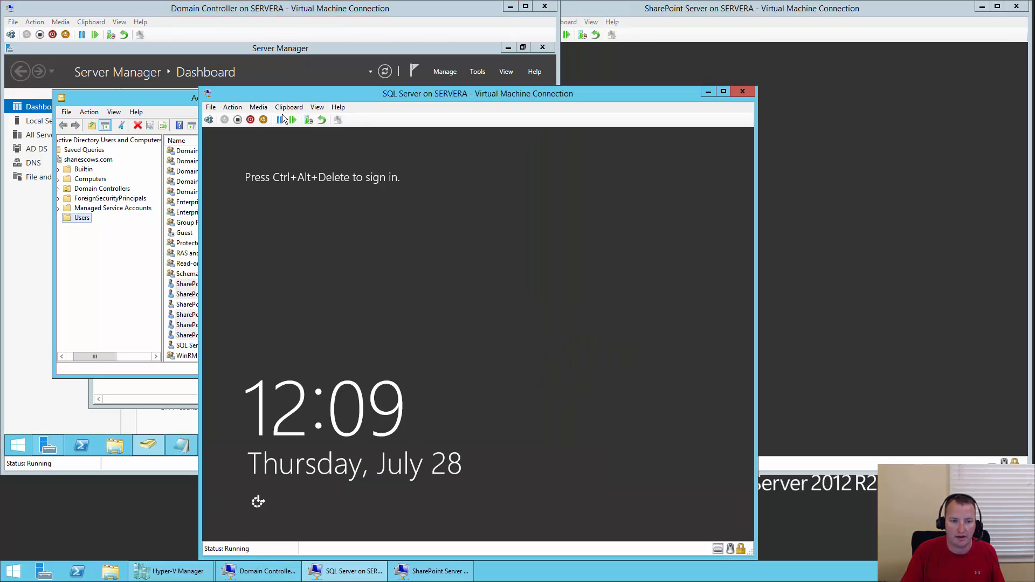
{"action": "left_click", "coordinate": [209, 119]}
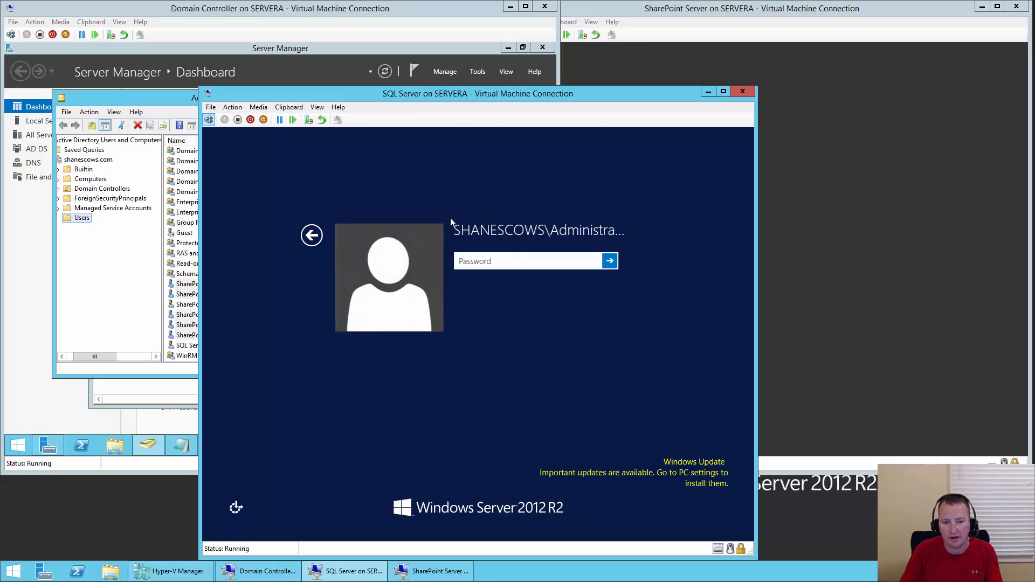
{"action": "type", "text": "****"}
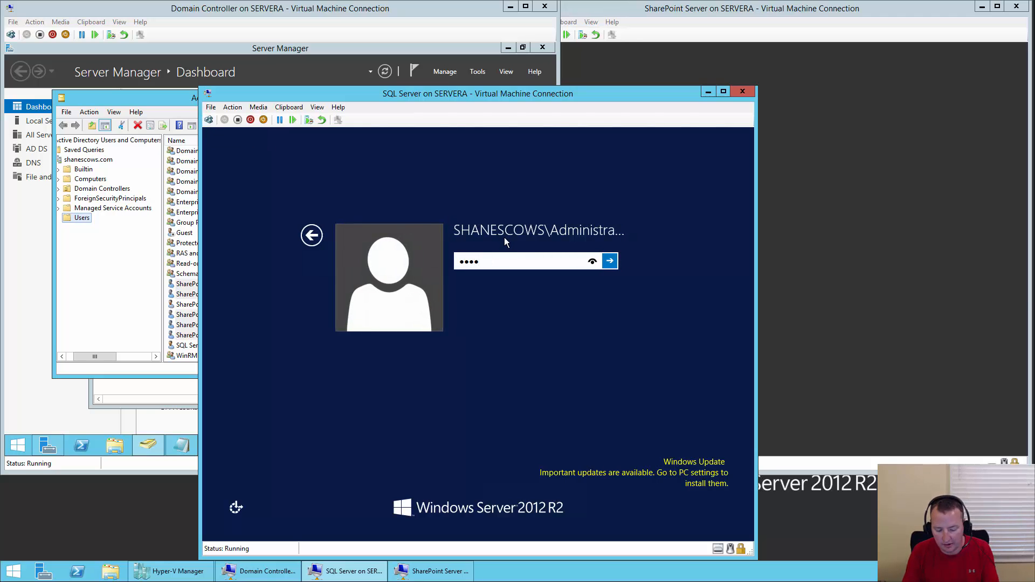
{"action": "type", "text": "**"}
{"action": "key", "text": "BackSpace"}
{"action": "key", "text": "BackSpace"}
{"action": "key", "text": "BackSpace"}
{"action": "key", "text": "BackSpace"}
{"action": "key", "text": "BackSpace"}
{"action": "key", "text": "BackSpace"}
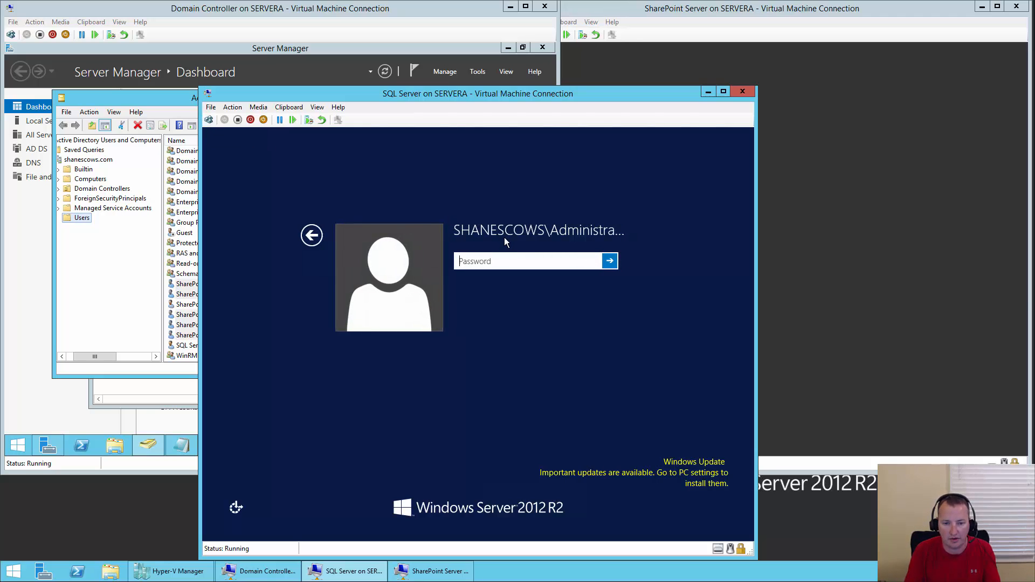
{"action": "type", "text": "**********"}
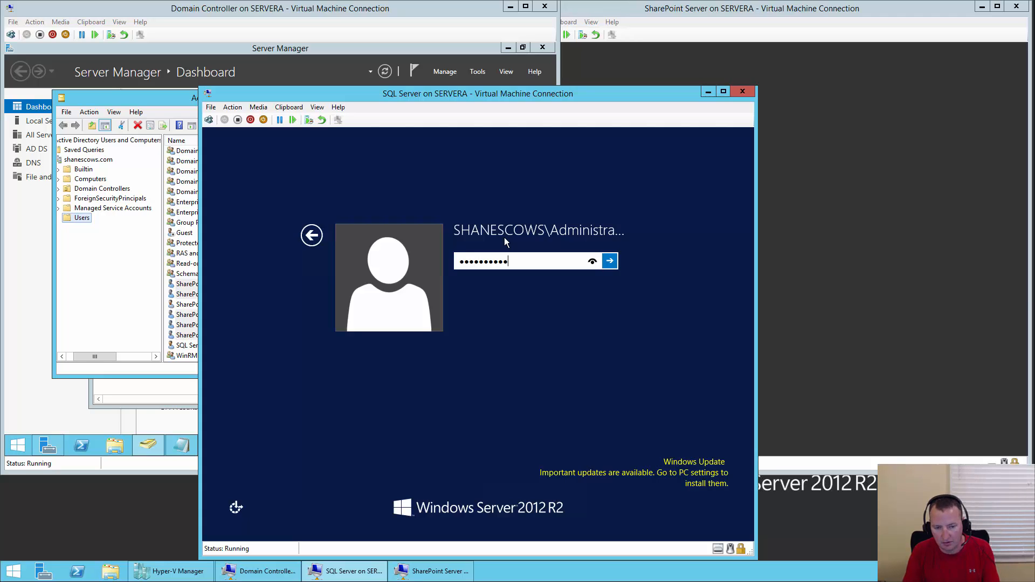
{"action": "key", "text": "Return"}
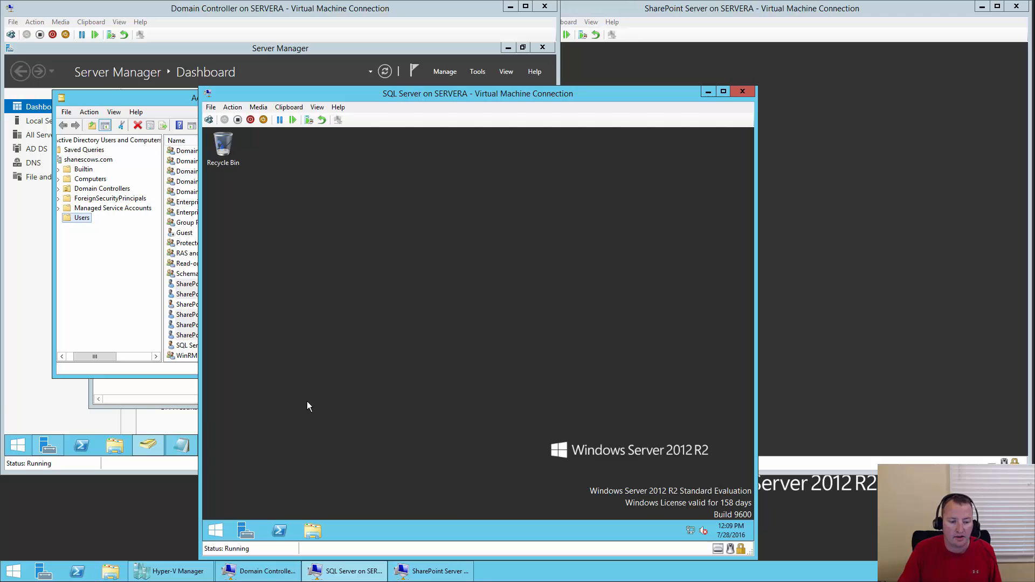
- Search 'sql' on the Start screen and launch SQL Server 2014 Management Studio
{"action": "left_click", "coordinate": [223, 530]}
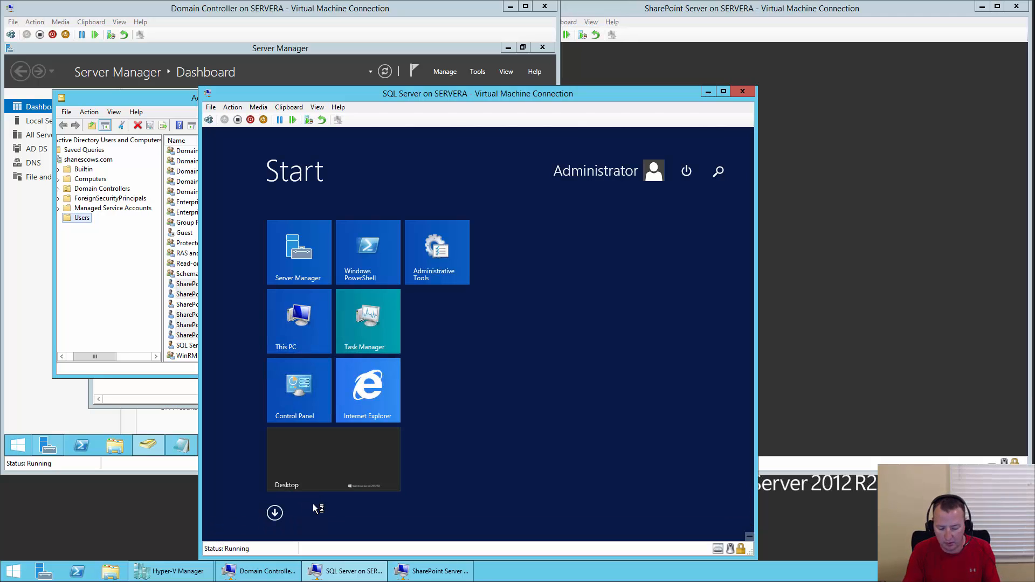
{"action": "type", "text": "sql"}
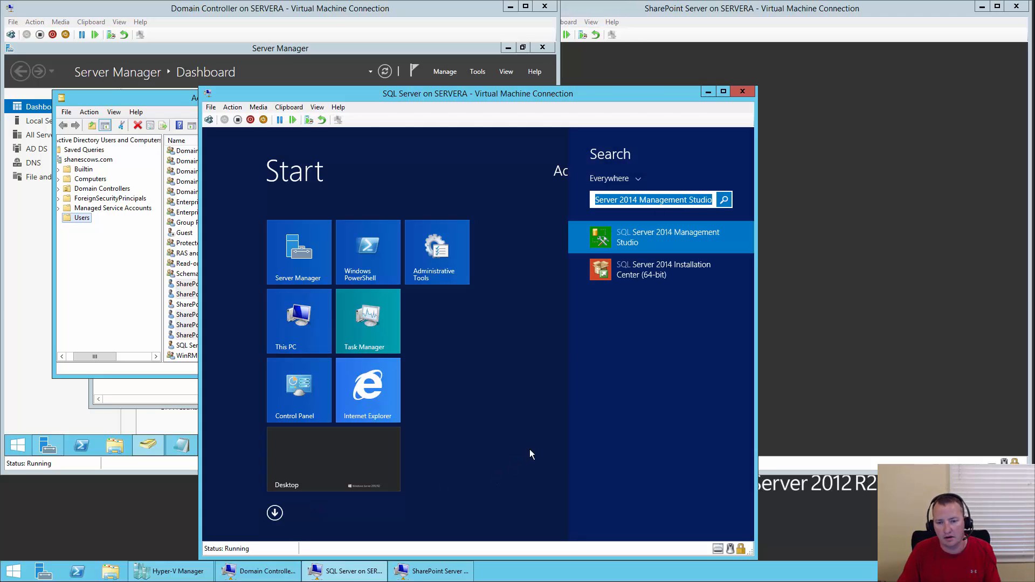
{"action": "left_click", "coordinate": [665, 241]}
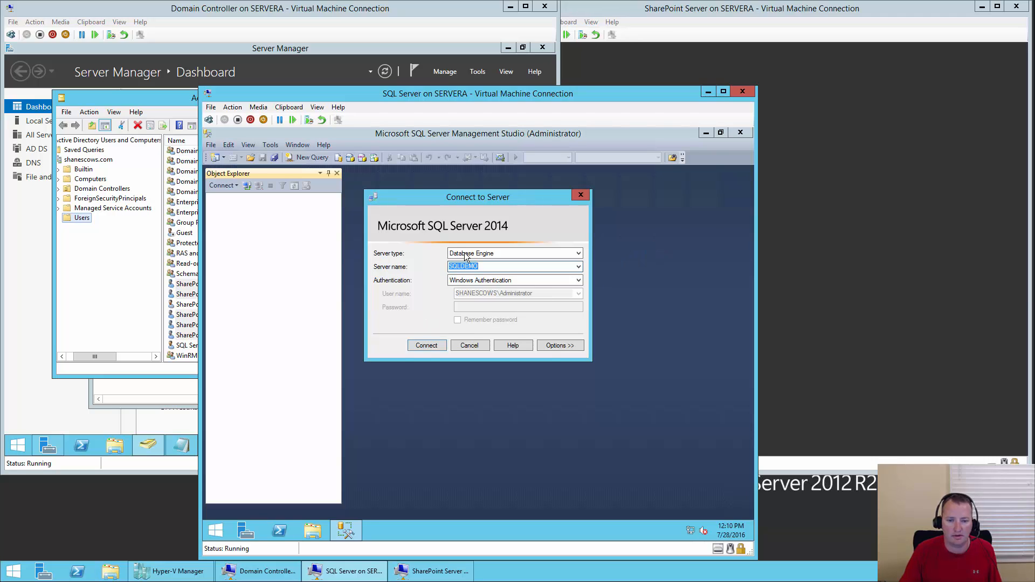
- Connect to SQLDEMO and begin a new login under Security > Logins for shanescows\sp_install
{"action": "left_click", "coordinate": [427, 346]}
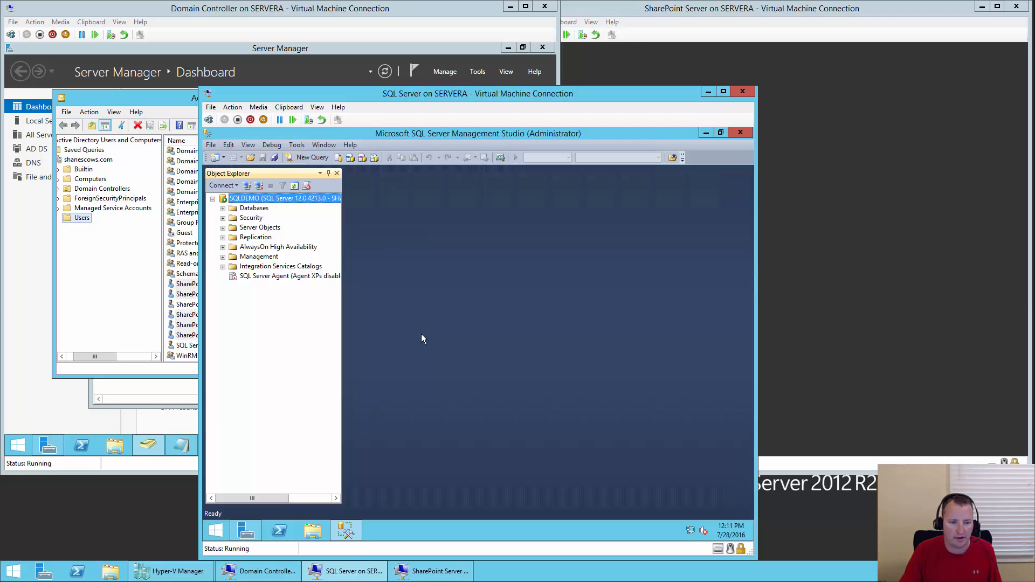
{"action": "left_click", "coordinate": [222, 218]}
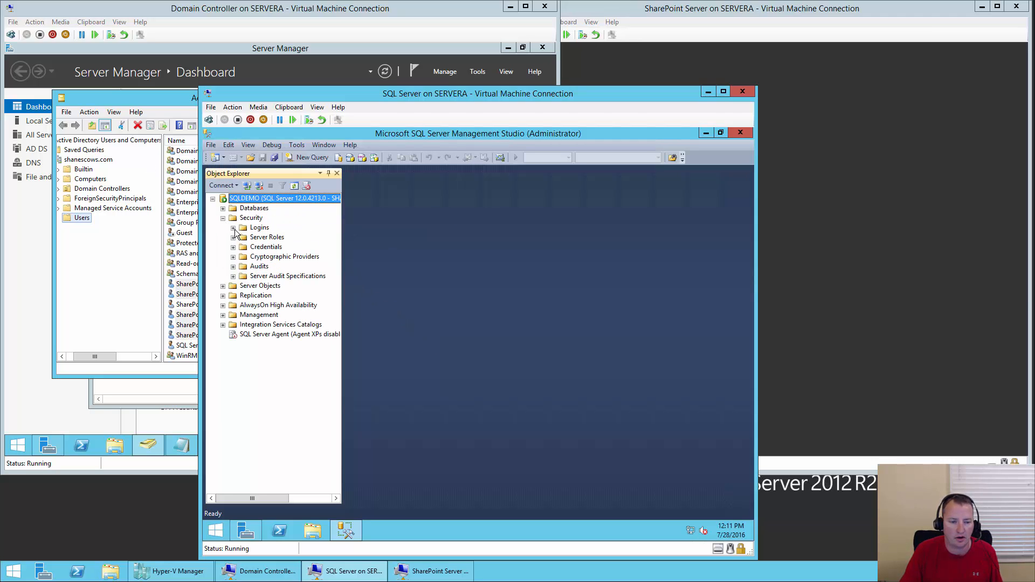
{"action": "left_click", "coordinate": [233, 228]}
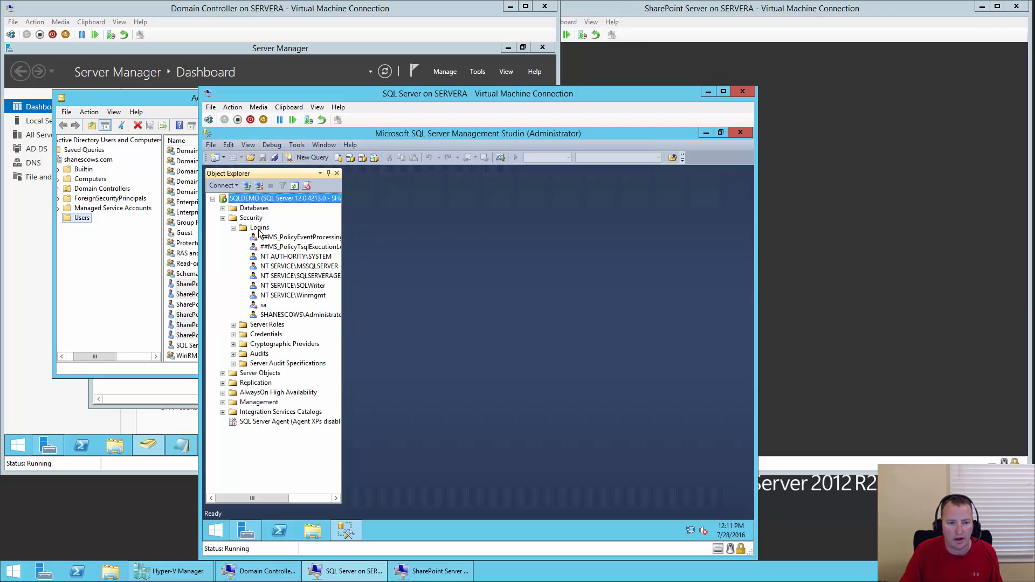
{"action": "left_click", "coordinate": [259, 228]}
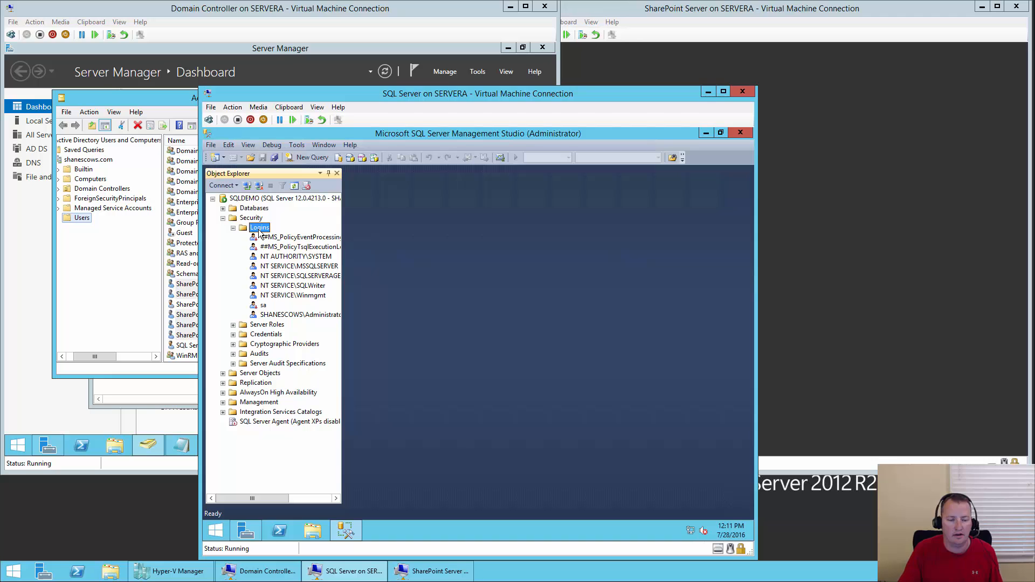
{"action": "right_click", "coordinate": [259, 233]}
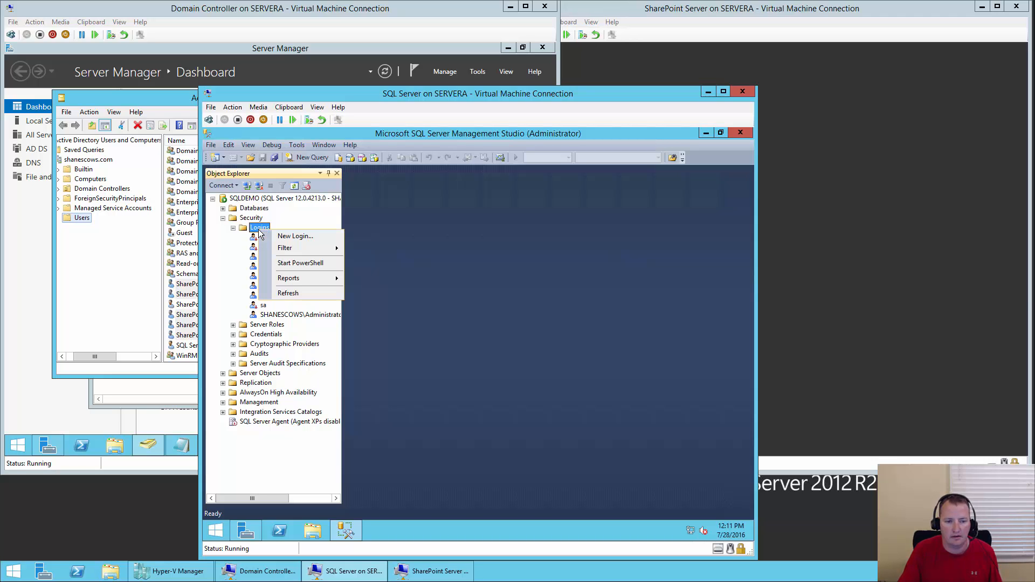
{"action": "left_click", "coordinate": [306, 238]}
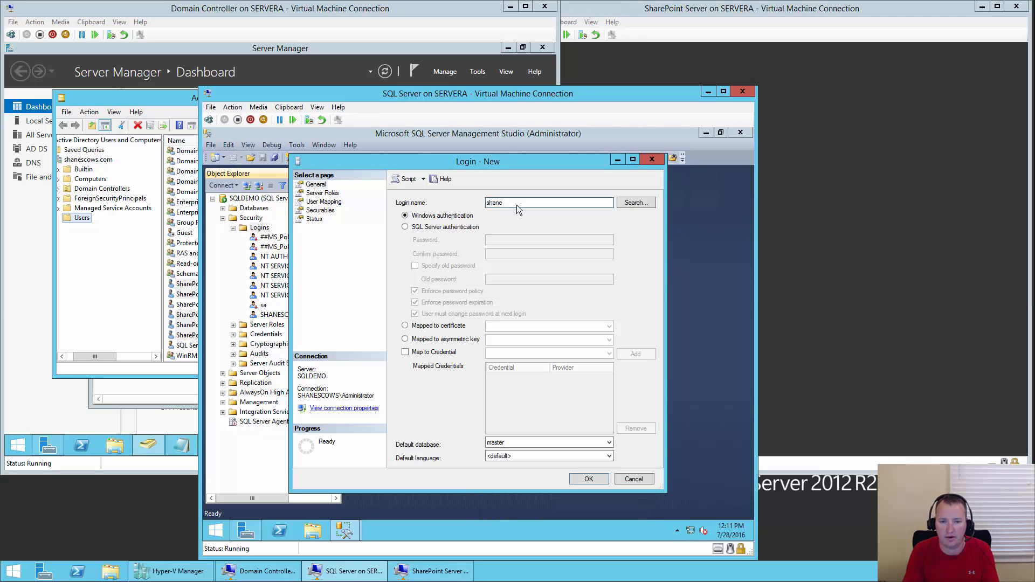
{"action": "type", "text": "shanescows\\"}
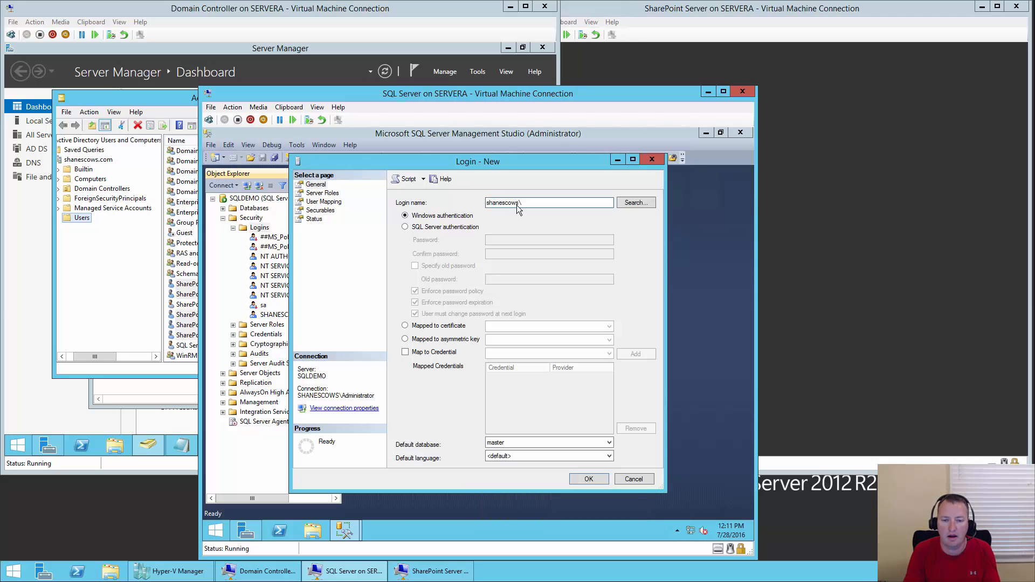
{"action": "type", "text": "sp_install"}
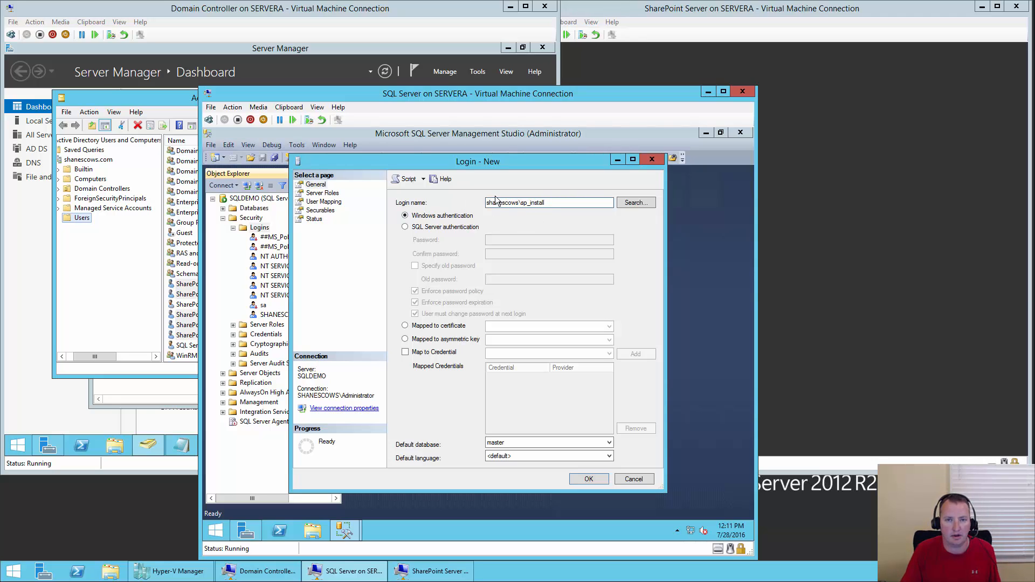
- Give the new sp_install login the dbcreator and securityadmin server roles and create it
{"action": "left_click", "coordinate": [333, 195]}
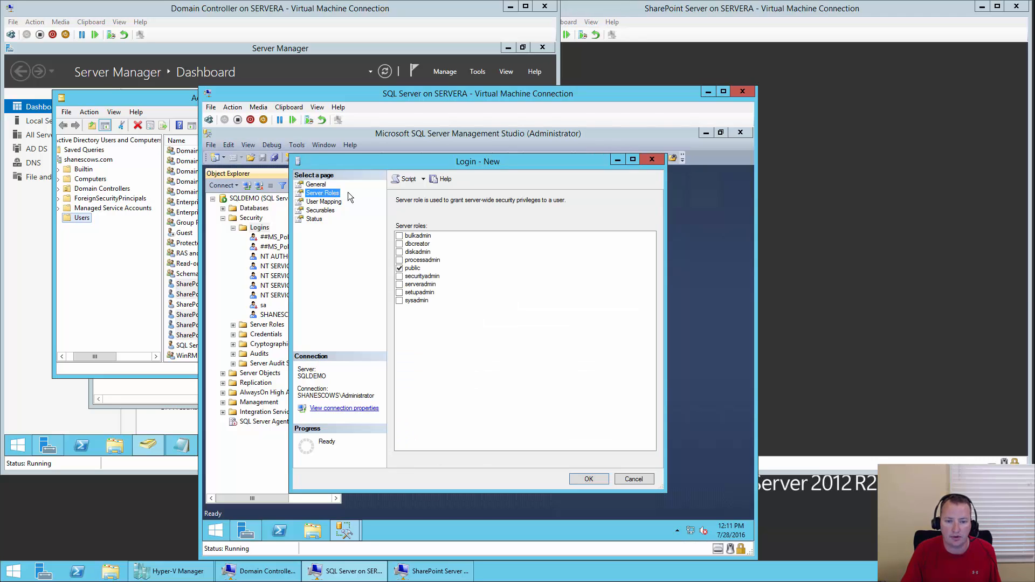
{"action": "left_click", "coordinate": [400, 244]}
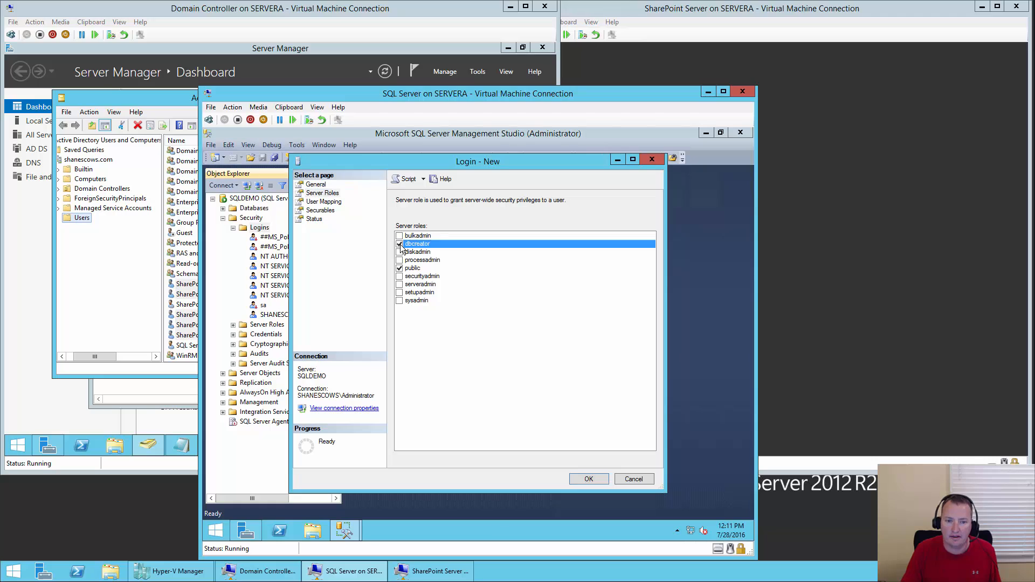
{"action": "left_click", "coordinate": [401, 276]}
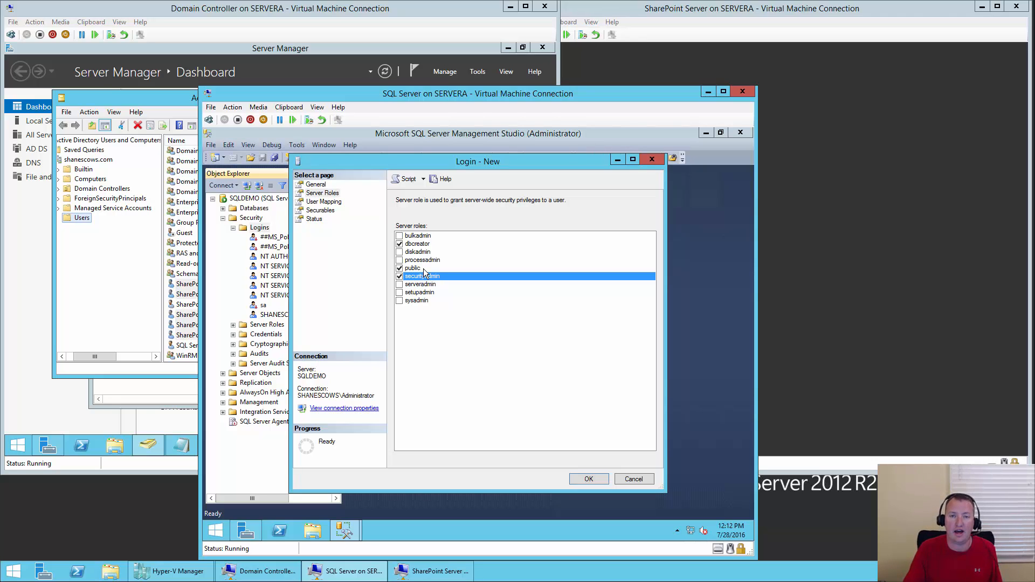
{"action": "left_click", "coordinate": [601, 480]}
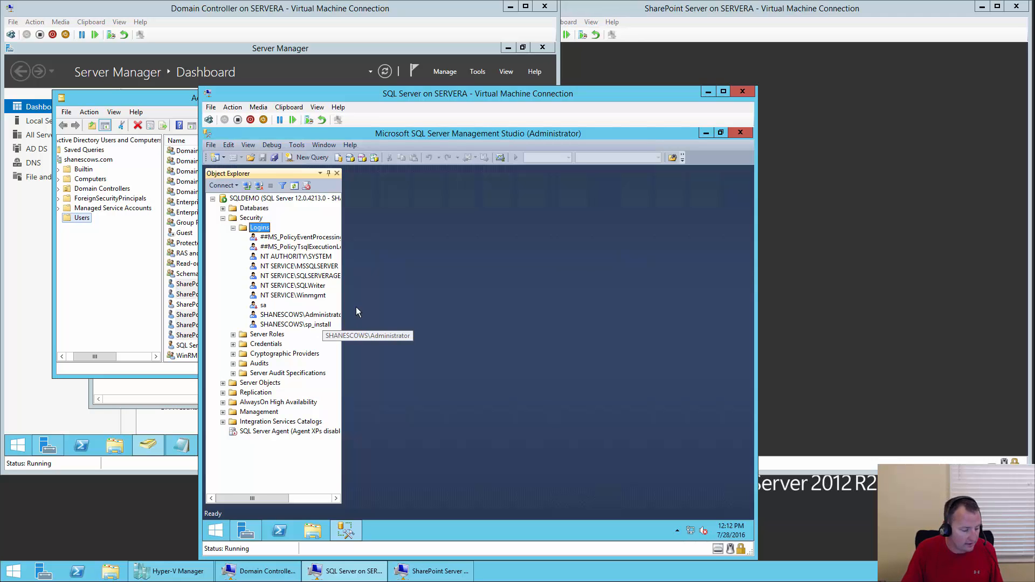
- Change SQLDEMO's Max Degree of Parallelism from 0 to 1 in the server's Advanced properties
{"action": "right_click", "coordinate": [278, 200]}
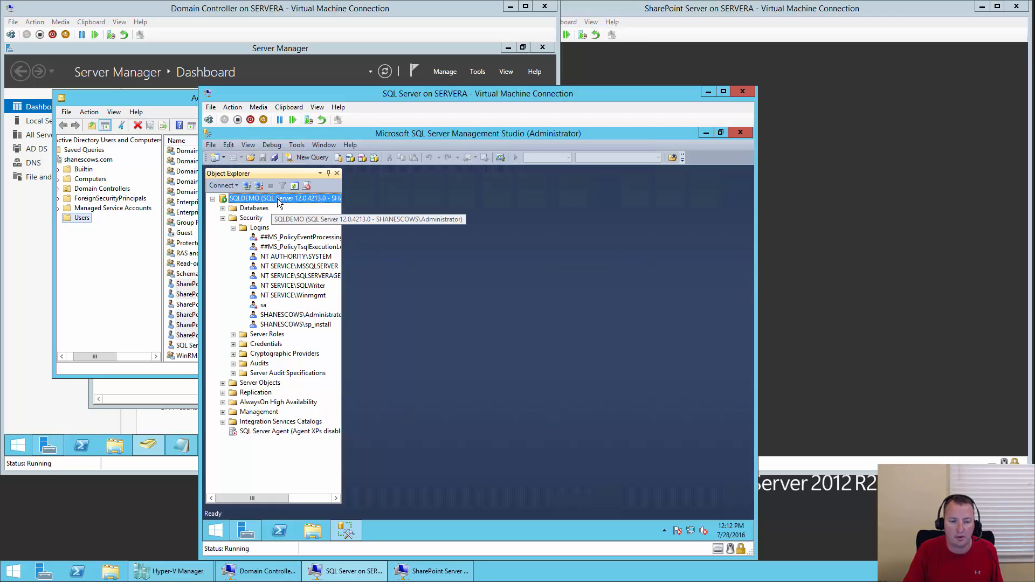
{"action": "left_click", "coordinate": [325, 406]}
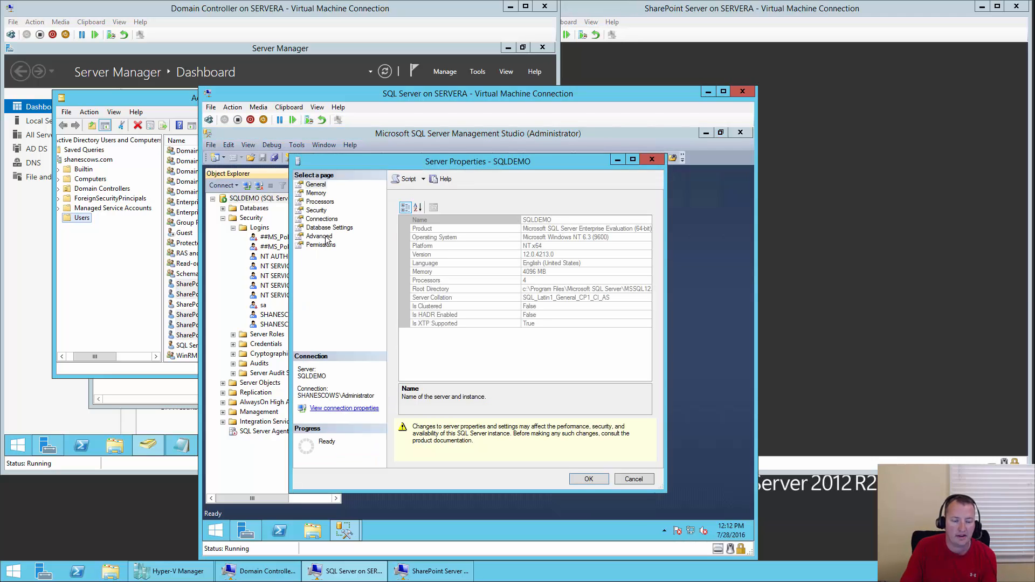
{"action": "left_click", "coordinate": [326, 237]}
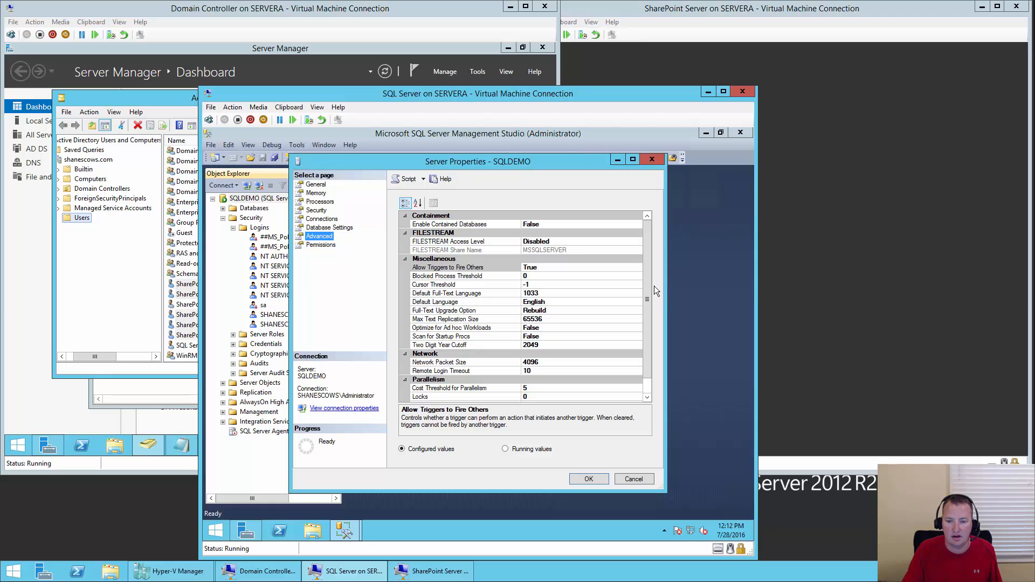
{"action": "left_click_drag", "start_coordinate": [648, 296], "coordinate": [656, 359]}
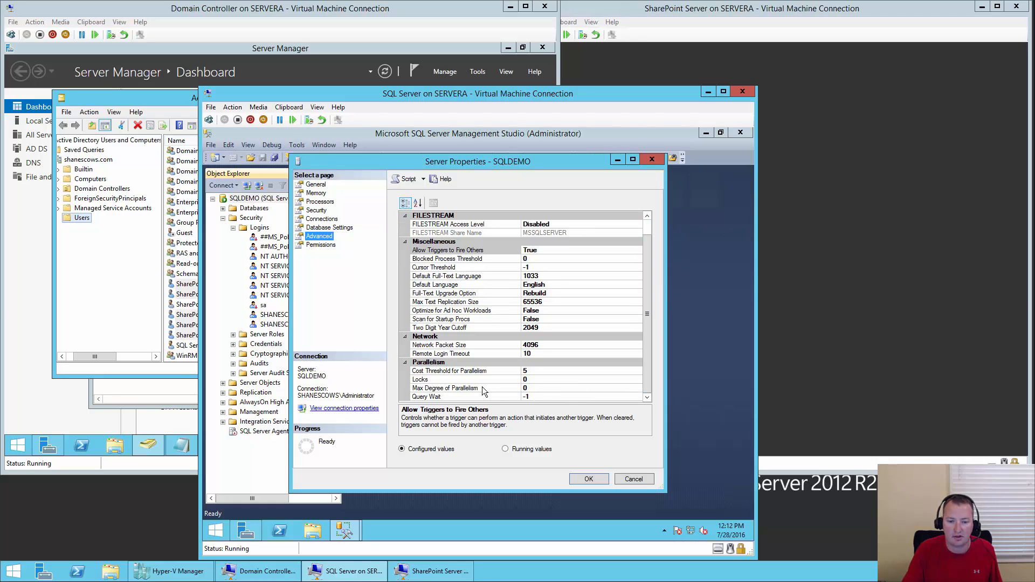
{"action": "left_click", "coordinate": [545, 389]}
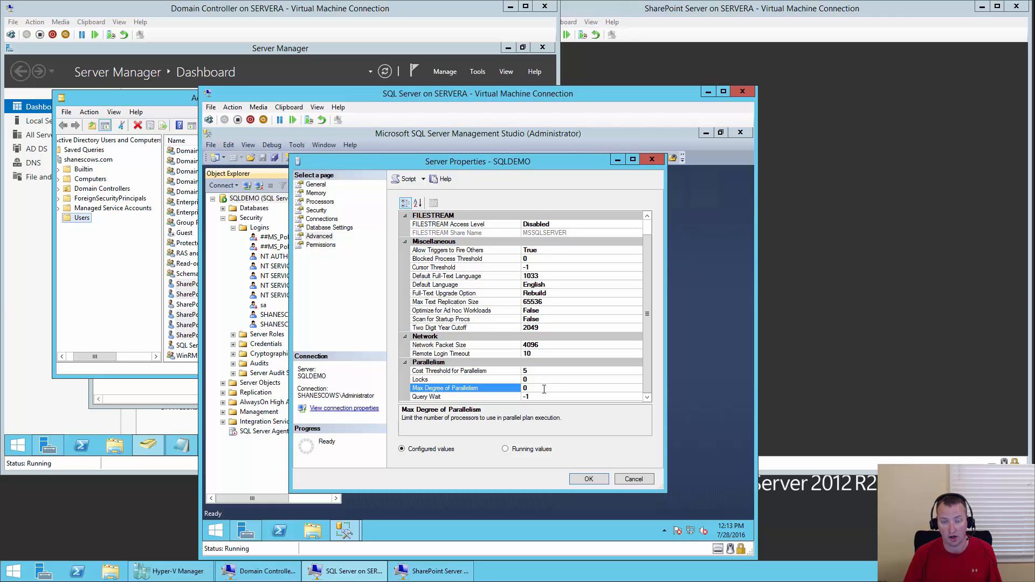
{"action": "key", "text": "BackSpace"}
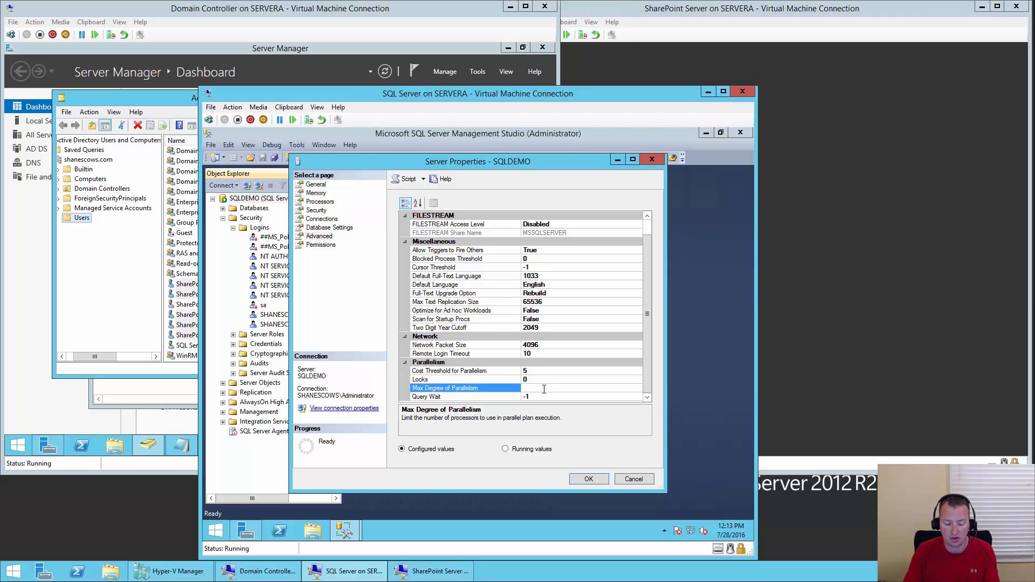
{"action": "type", "text": "1"}
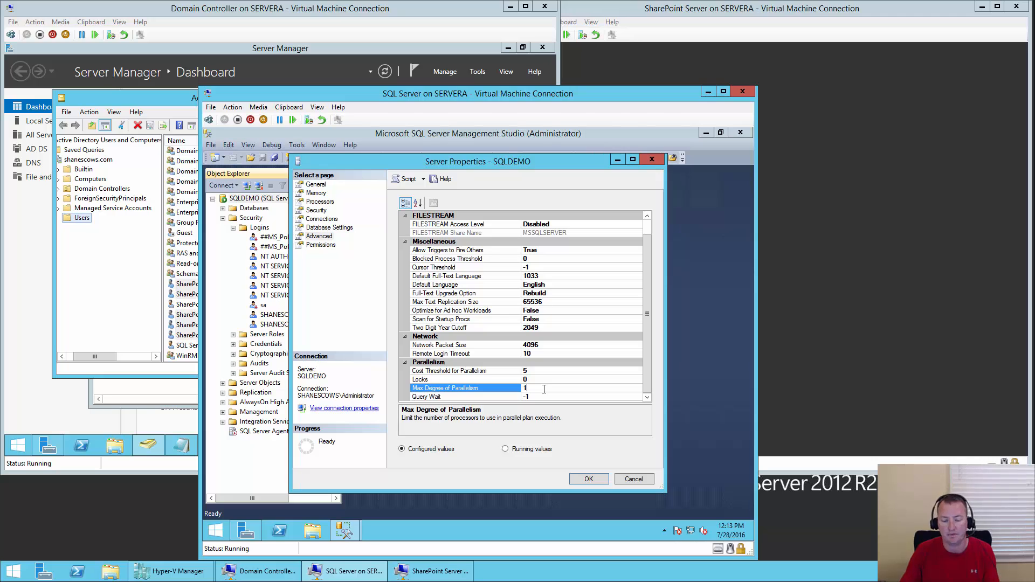
{"action": "left_click", "coordinate": [597, 482]}
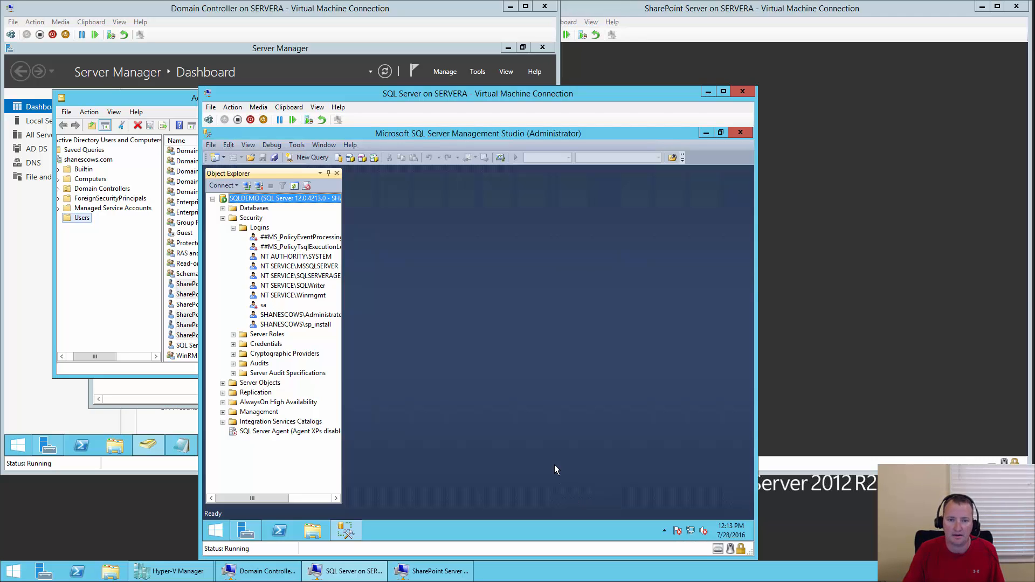
- Search 'fire' from Start, launch Windows Firewall with Advanced Security, and list its inbound rules
{"action": "left_click", "coordinate": [215, 532]}
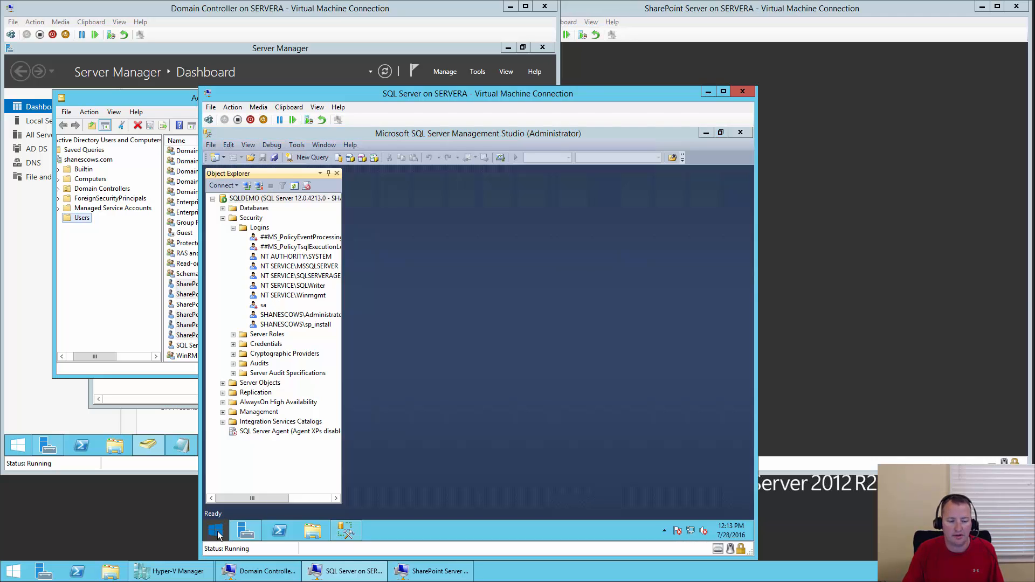
{"action": "type", "text": "firewall with Advanced Security"}
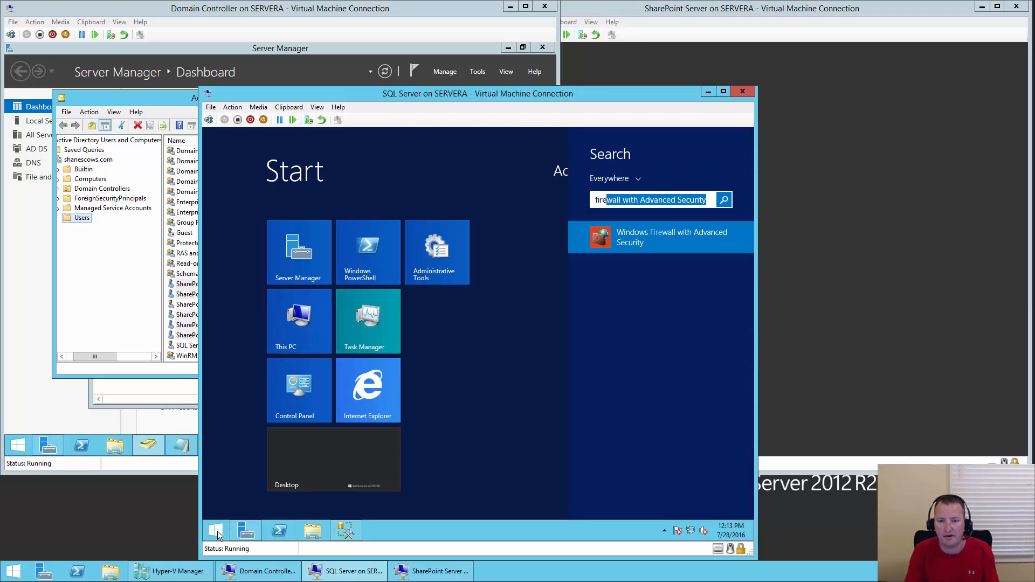
{"action": "left_click", "coordinate": [662, 233]}
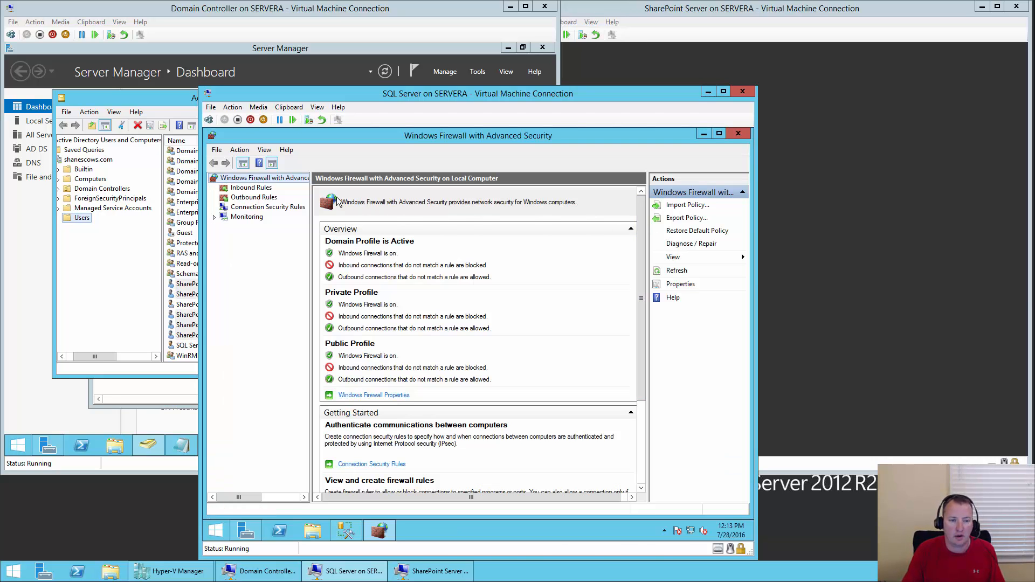
{"action": "left_click", "coordinate": [237, 189]}
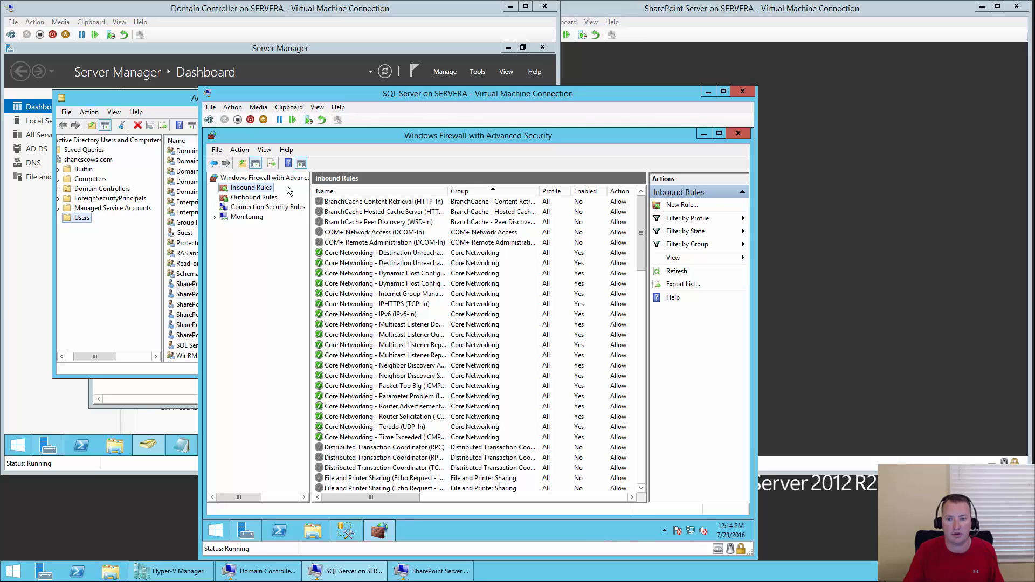
- Start a new inbound port rule for local TCP port 1433
{"action": "left_click", "coordinate": [678, 210]}
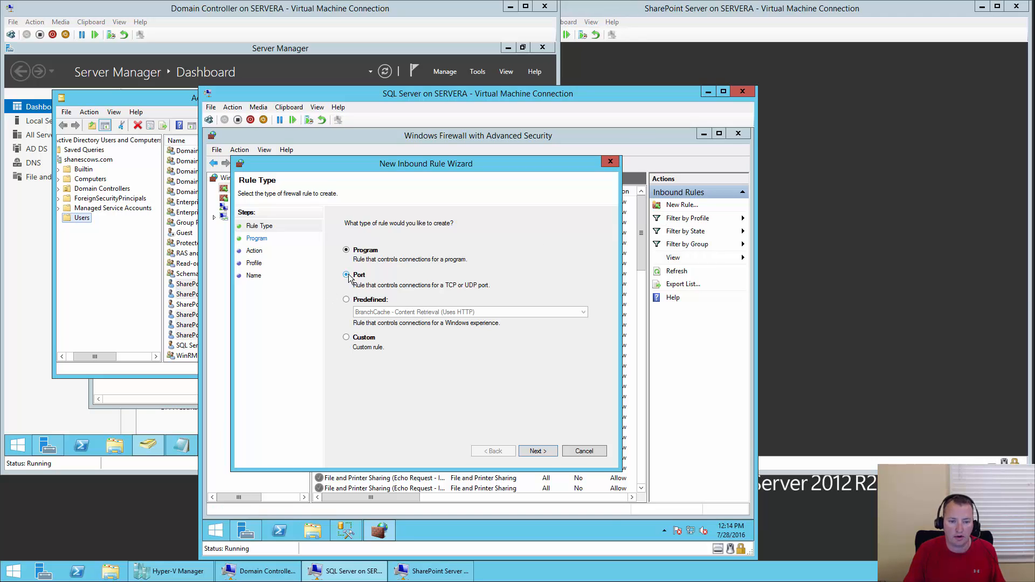
{"action": "left_click", "coordinate": [347, 275]}
{"action": "left_click", "coordinate": [548, 455]}
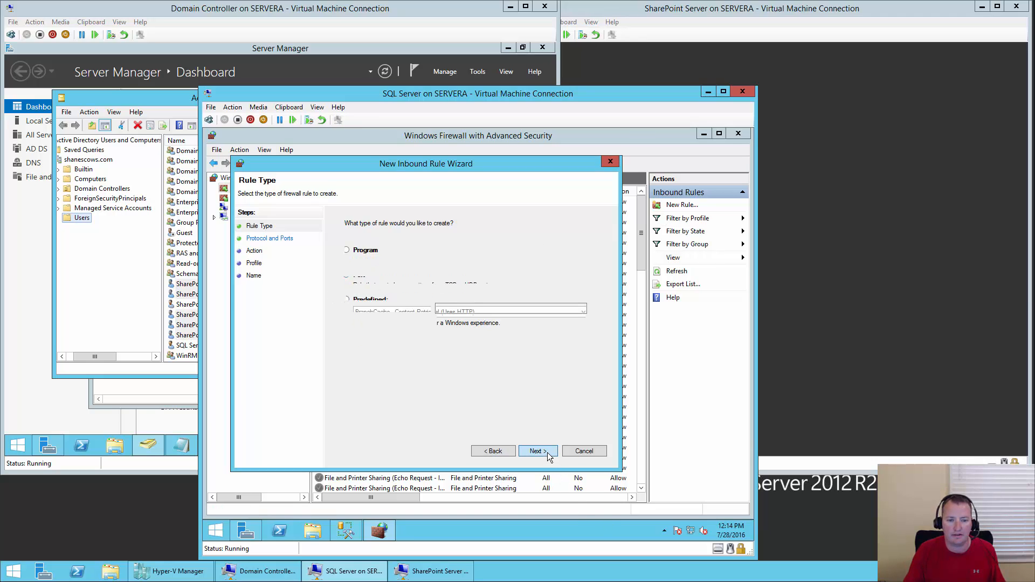
{"action": "left_click", "coordinate": [469, 312]}
{"action": "type", "text": "1"}
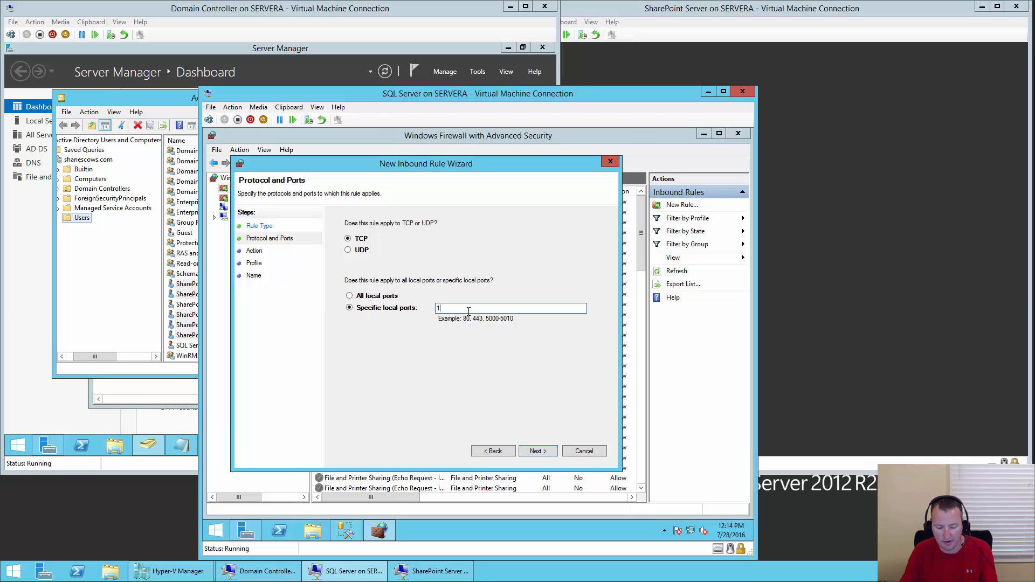
{"action": "type", "text": "433"}
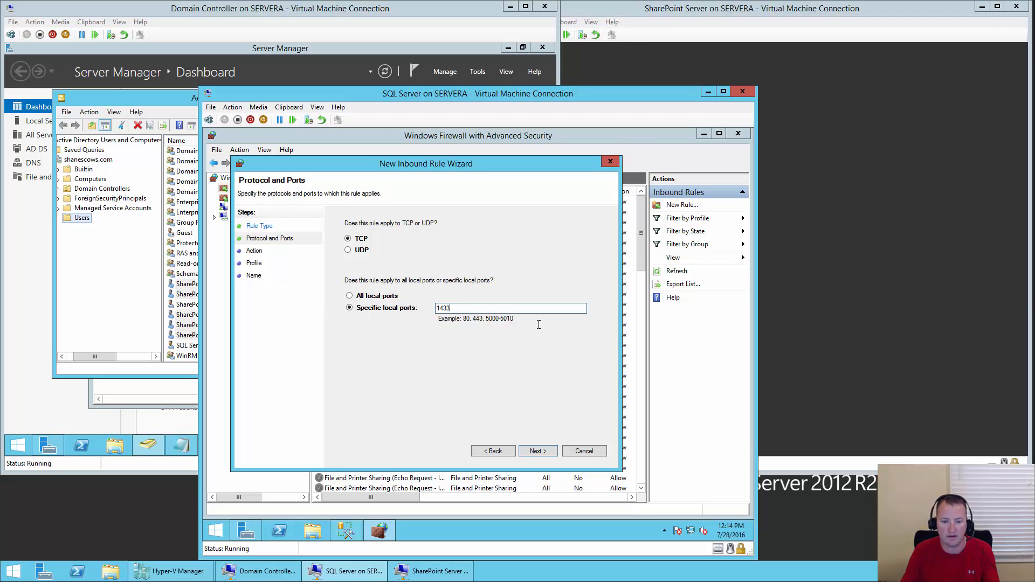
{"action": "left_click", "coordinate": [551, 451]}
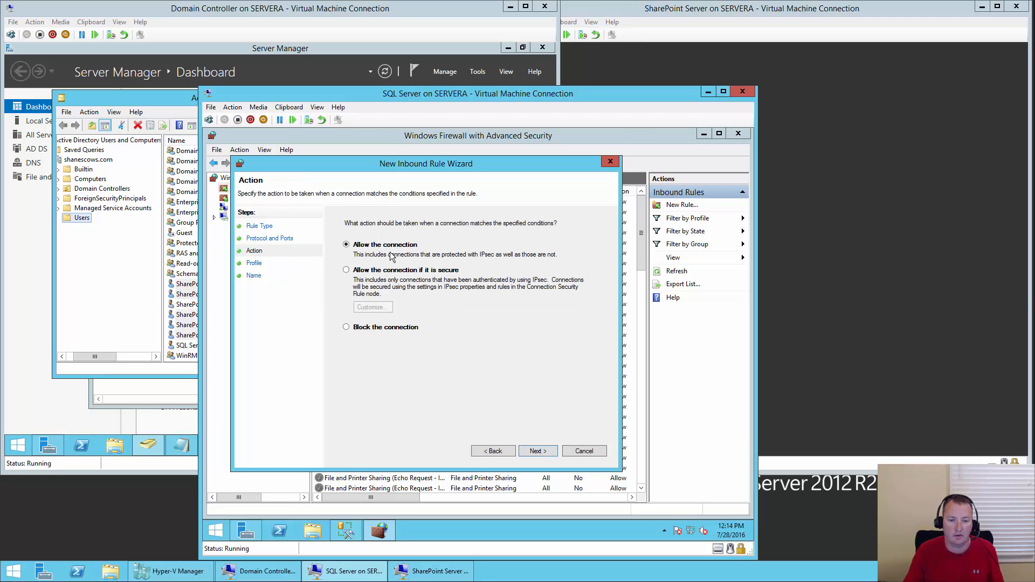
- Allow the connection on all profiles, name the rule 'SQL Server Port 1433', and close the console
{"action": "left_click", "coordinate": [538, 452]}
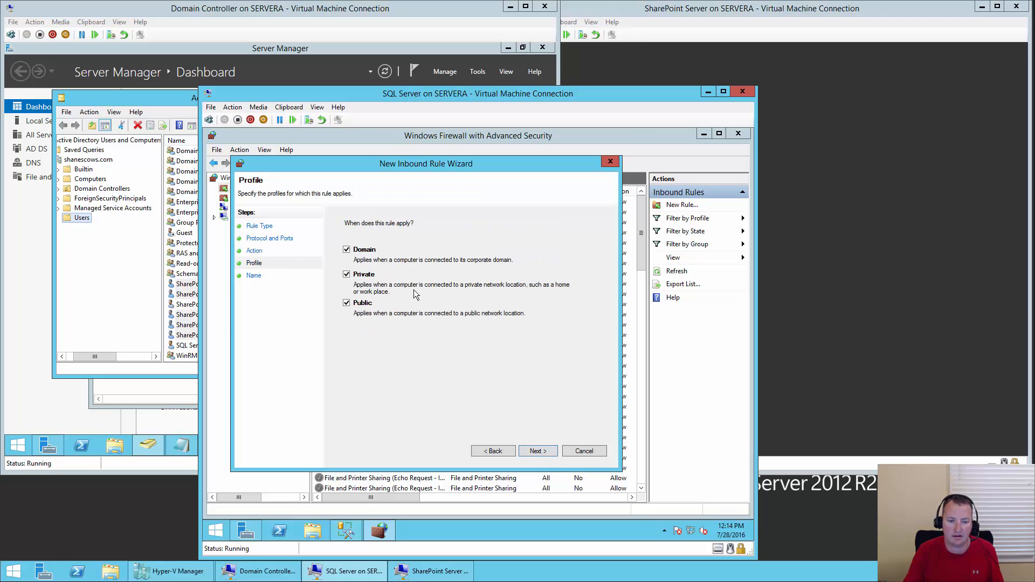
{"action": "left_click", "coordinate": [550, 452]}
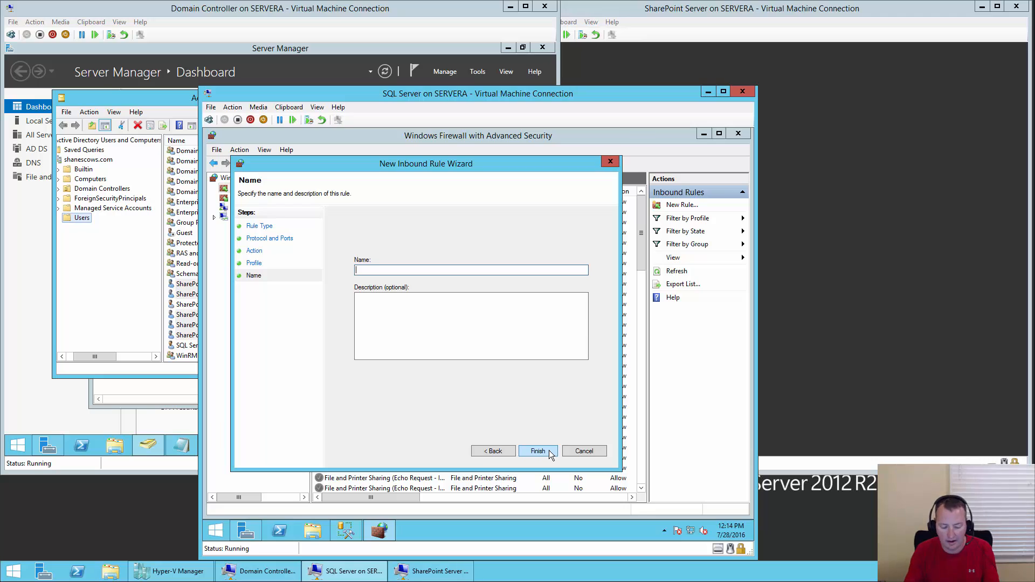
{"action": "type", "text": "SQL Server Port"}
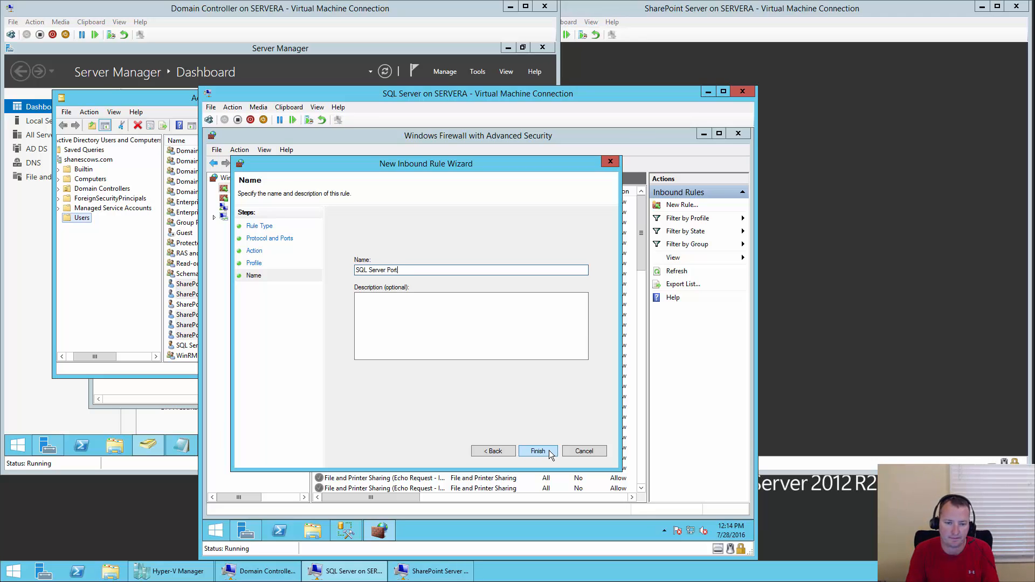
{"action": "type", "text": " 1"}
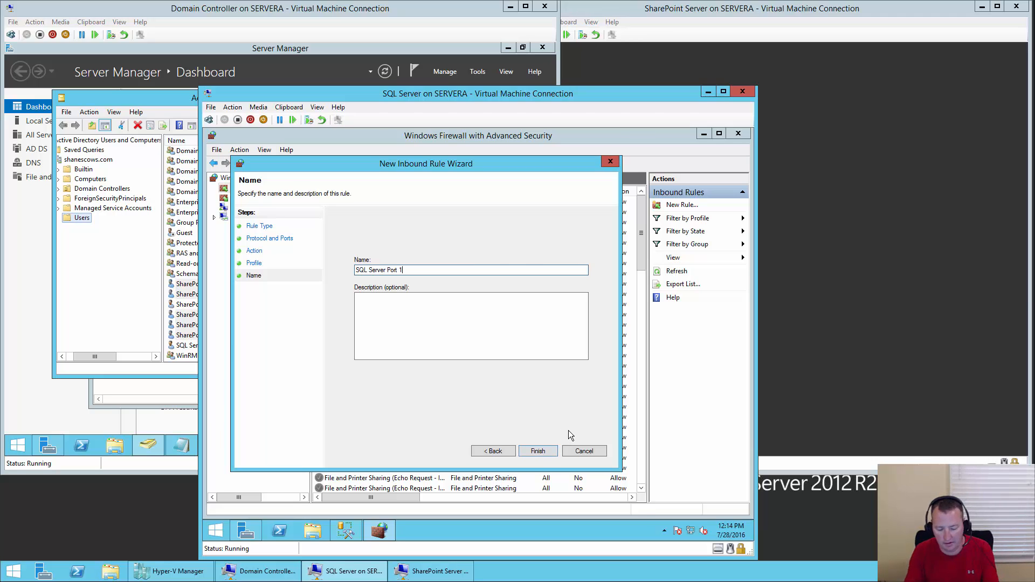
{"action": "type", "text": "433"}
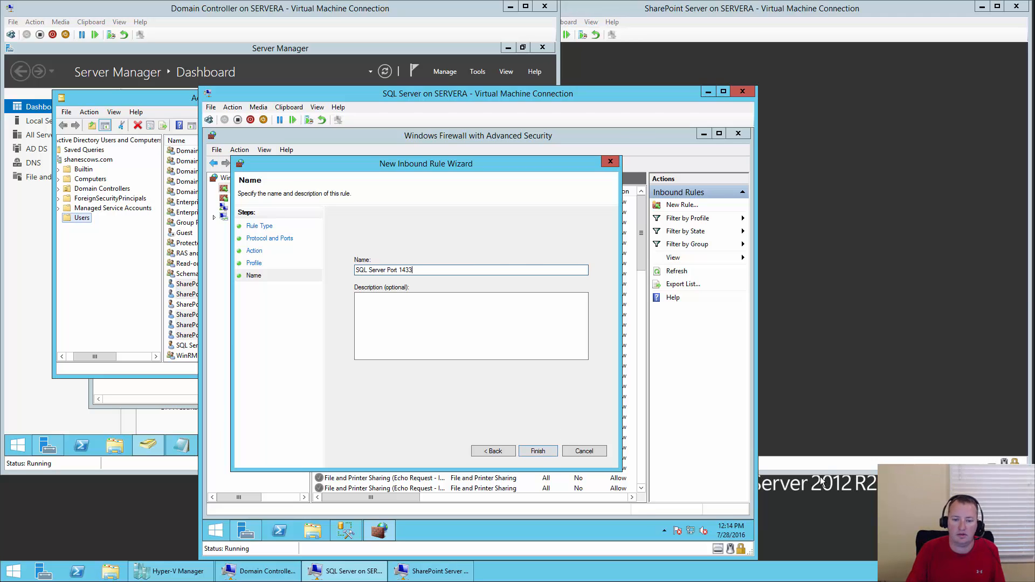
{"action": "left_click", "coordinate": [540, 451]}
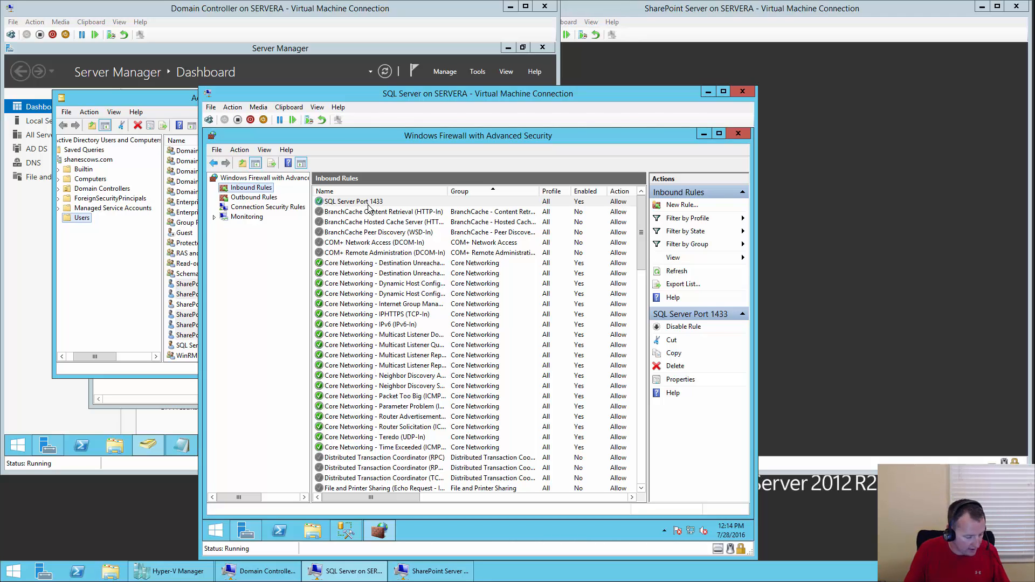
{"action": "left_click", "coordinate": [738, 135]}
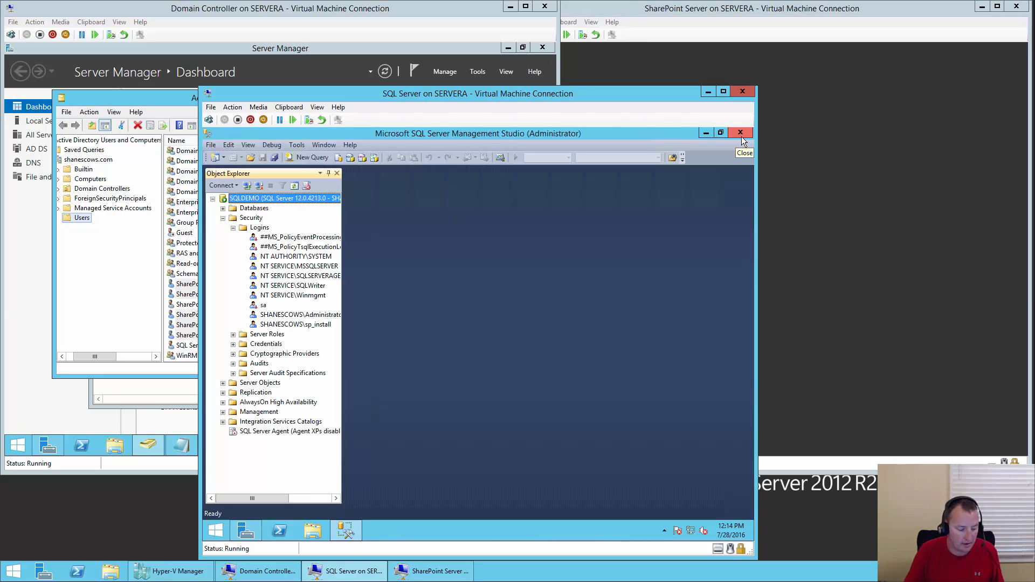
- Sign in to the SharePoint Server VM as the install account with its password, then close Server Manager
{"action": "left_click", "coordinate": [729, 11]}
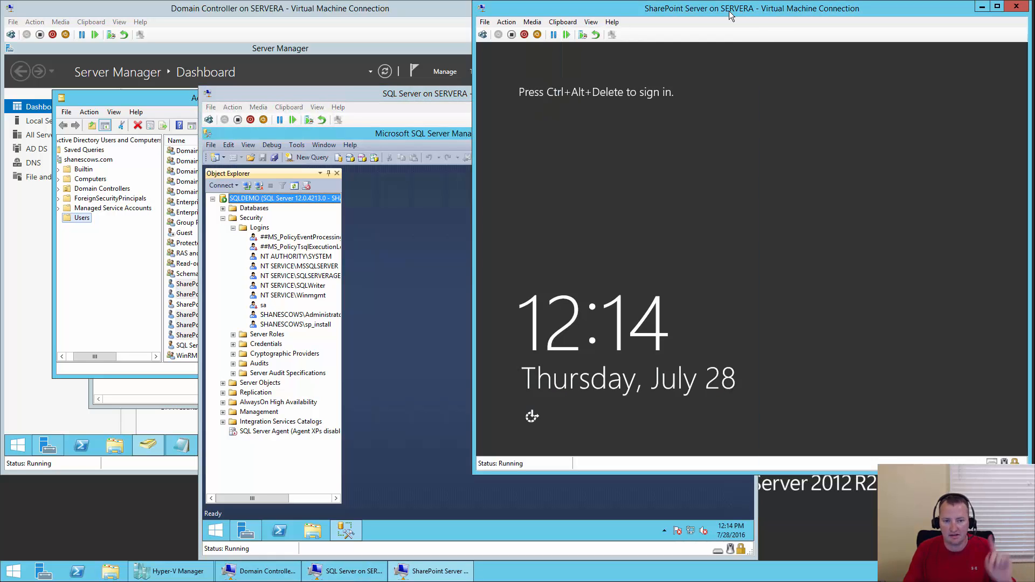
{"action": "left_click", "coordinate": [482, 34]}
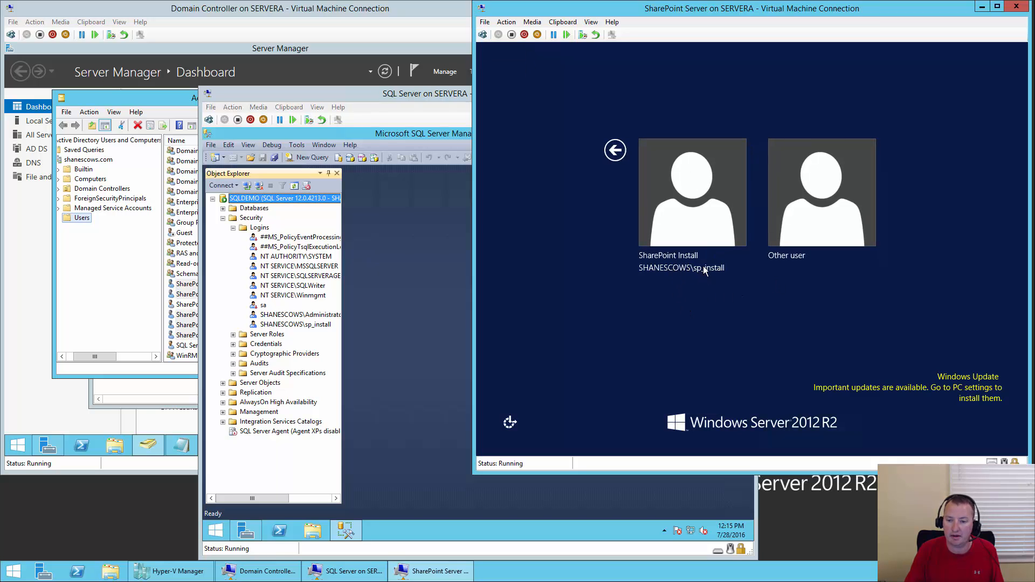
{"action": "left_click", "coordinate": [711, 210]}
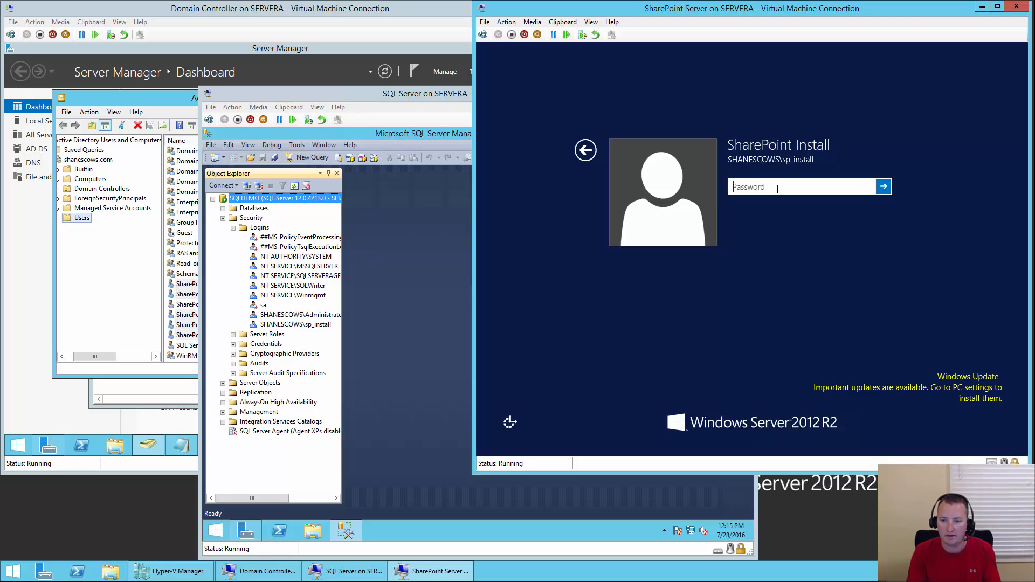
{"action": "type", "text": "••••••••••"}
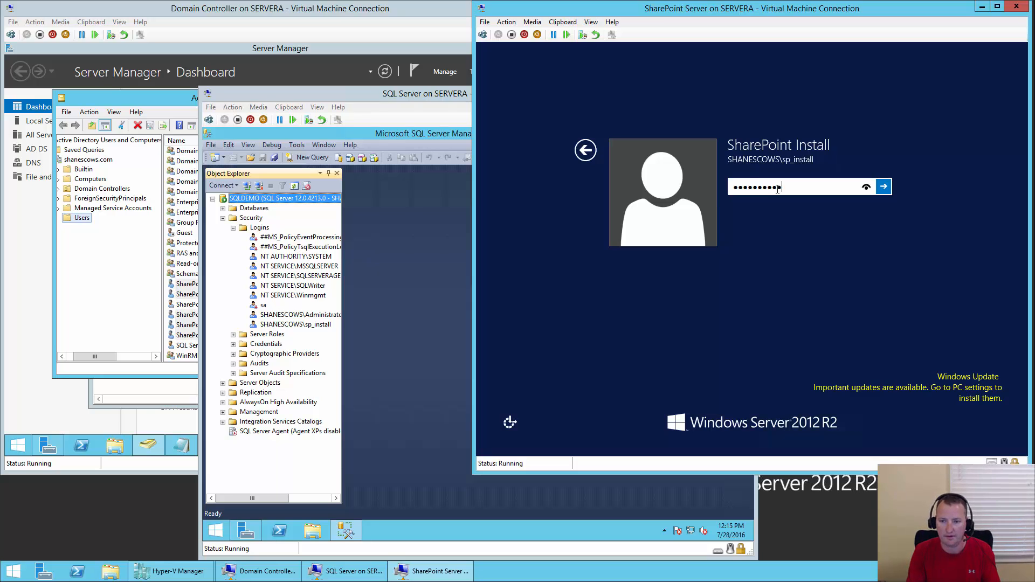
{"action": "key", "text": "Return"}
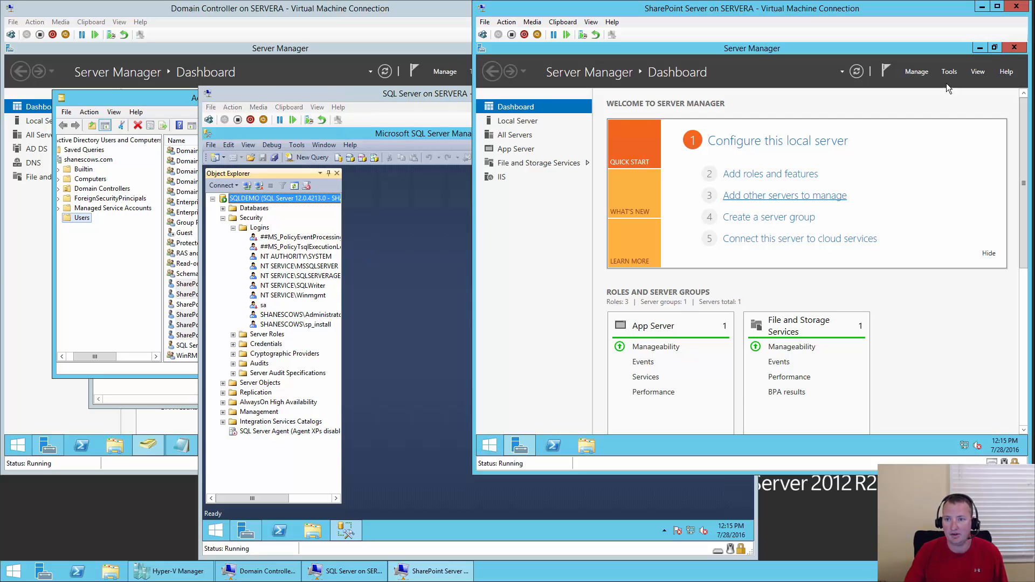
{"action": "left_click", "coordinate": [1014, 48]}
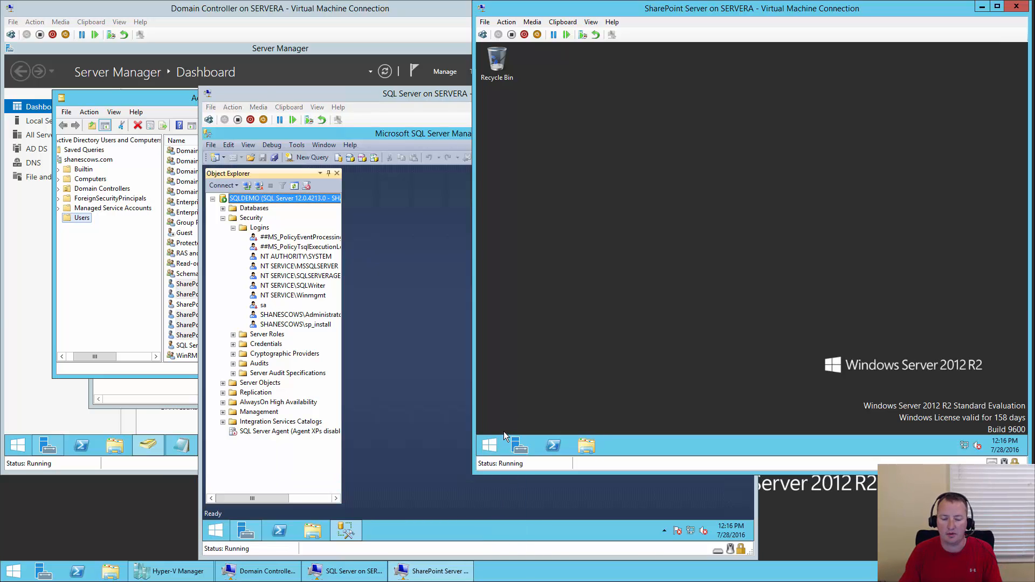
- Search 'power' and run SharePoint 2016 Management Shell as administrator, approving the UAC prompt
{"action": "left_click", "coordinate": [492, 447]}
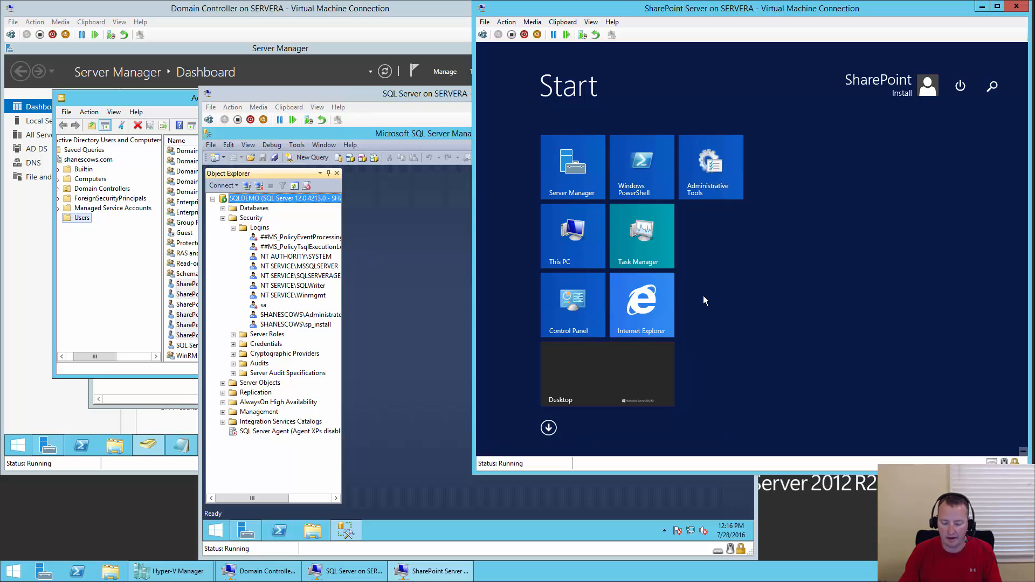
{"action": "type", "text": "powerShell"}
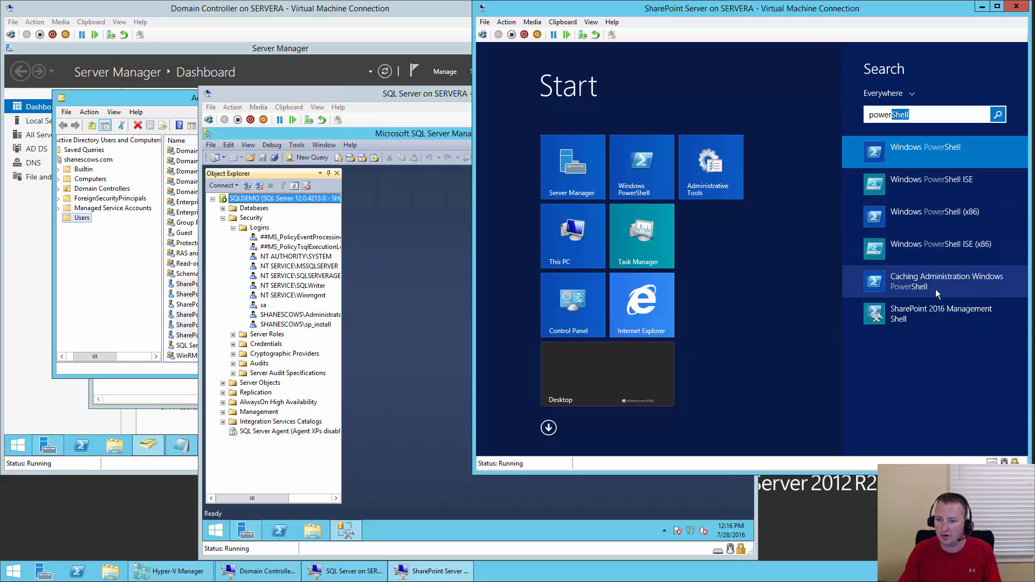
{"action": "right_click", "coordinate": [936, 317]}
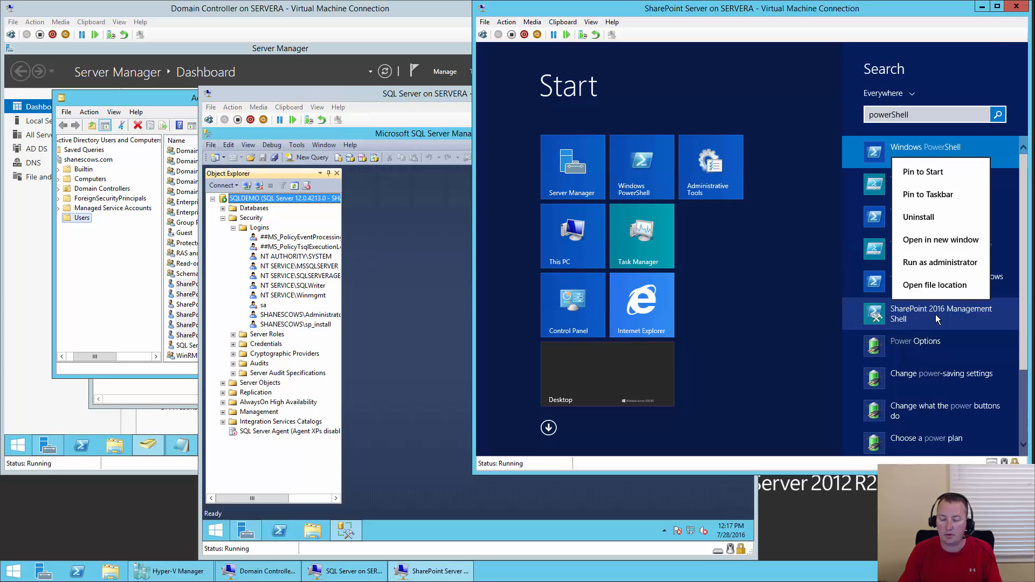
{"action": "left_click", "coordinate": [929, 264]}
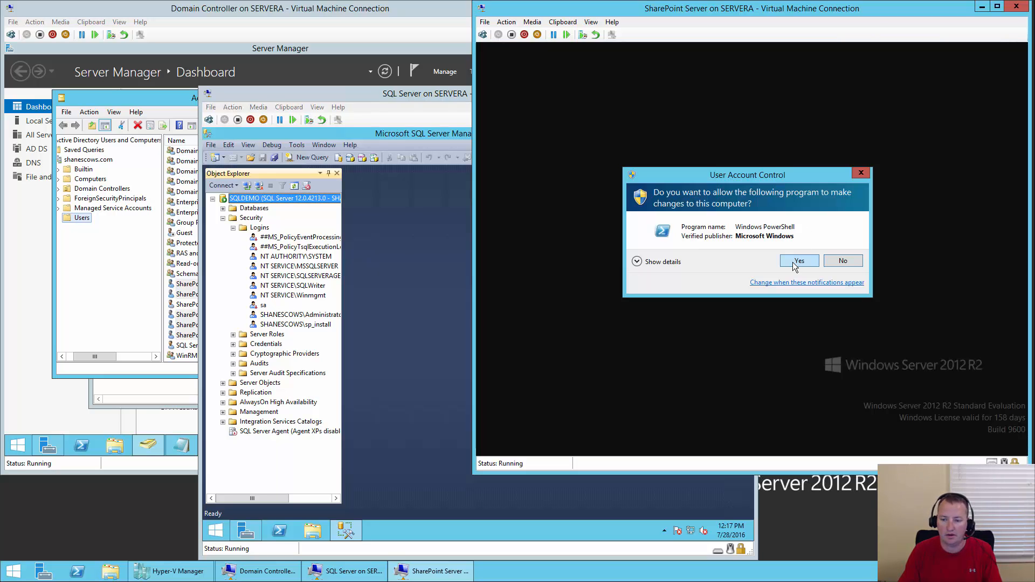
{"action": "left_click", "coordinate": [798, 261]}
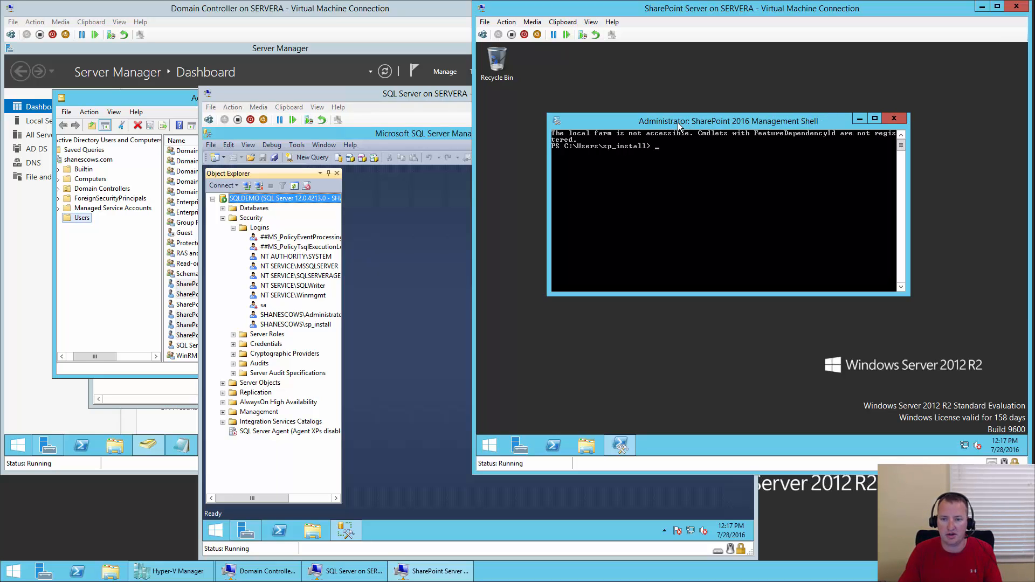
- In the shell's Properties, enable QuickEdit Mode and choose the 10x18 font size
{"action": "right_click", "coordinate": [832, 118]}
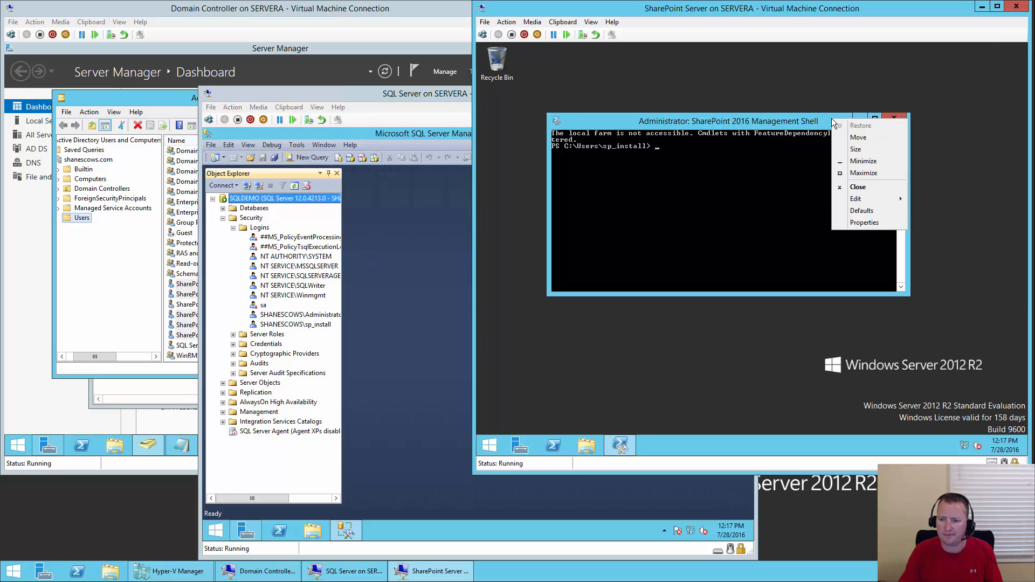
{"action": "left_click", "coordinate": [860, 224]}
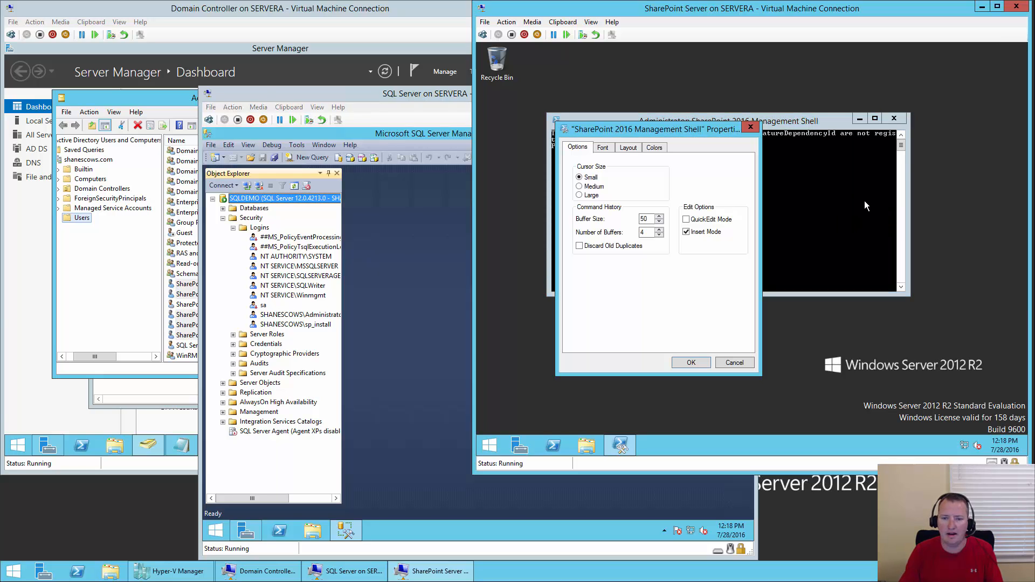
{"action": "left_click", "coordinate": [687, 220]}
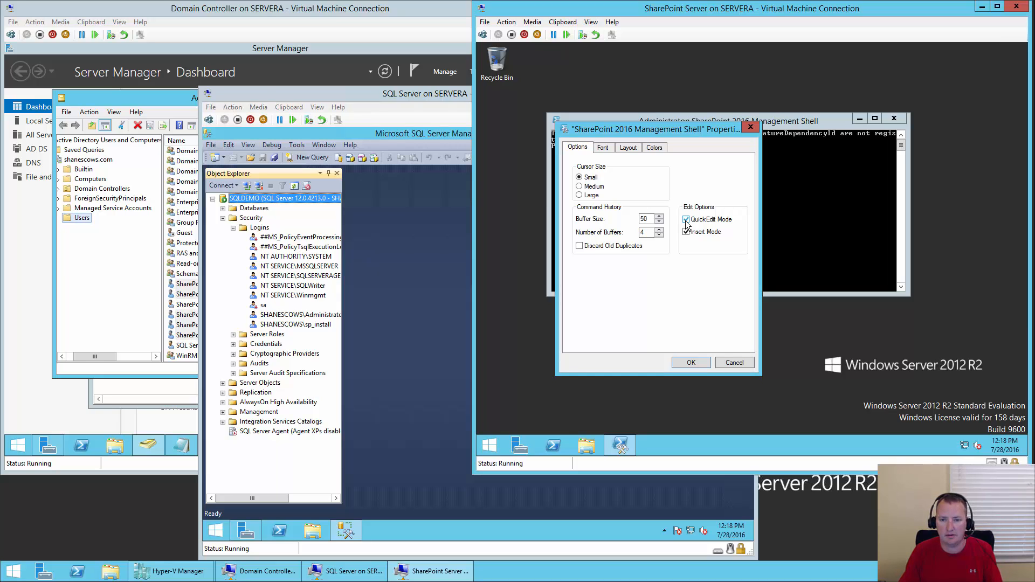
{"action": "left_click", "coordinate": [611, 151]}
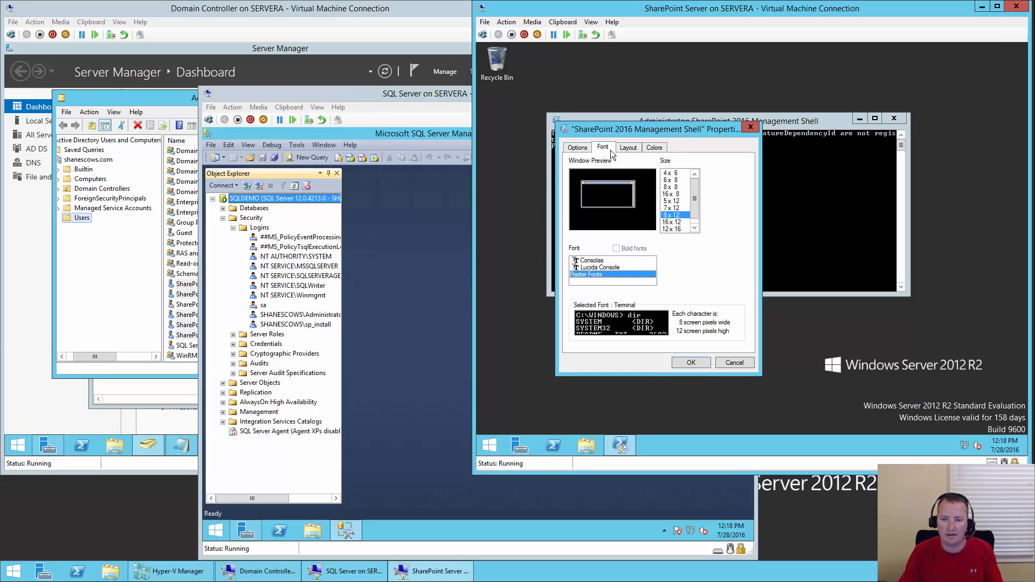
{"action": "left_click", "coordinate": [695, 228]}
{"action": "left_click", "coordinate": [675, 230]}
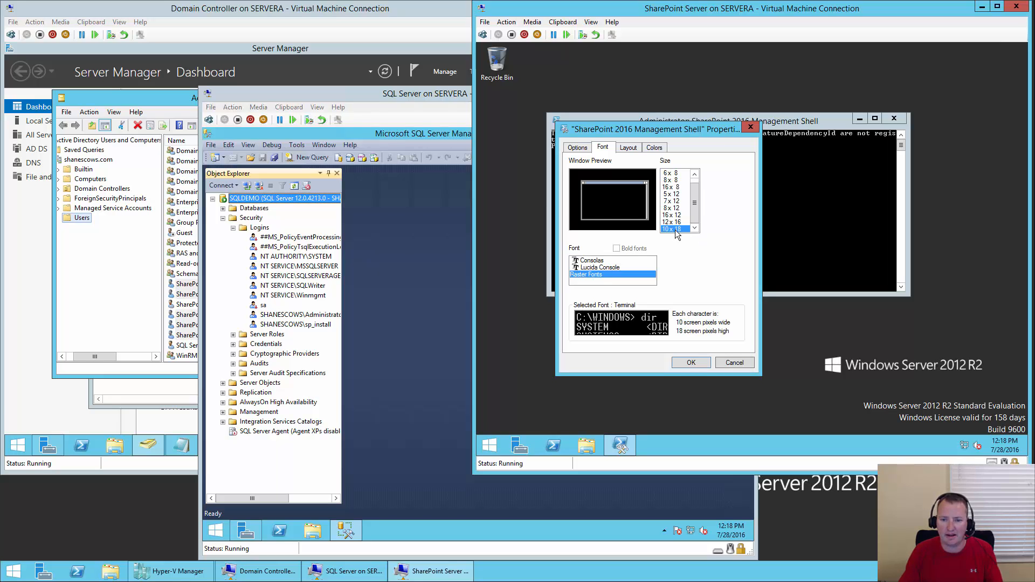
- Apply the console settings, then begin a New-SPConfigurationDatabase command with its -DatabaseName parameter
{"action": "left_click", "coordinate": [694, 362]}
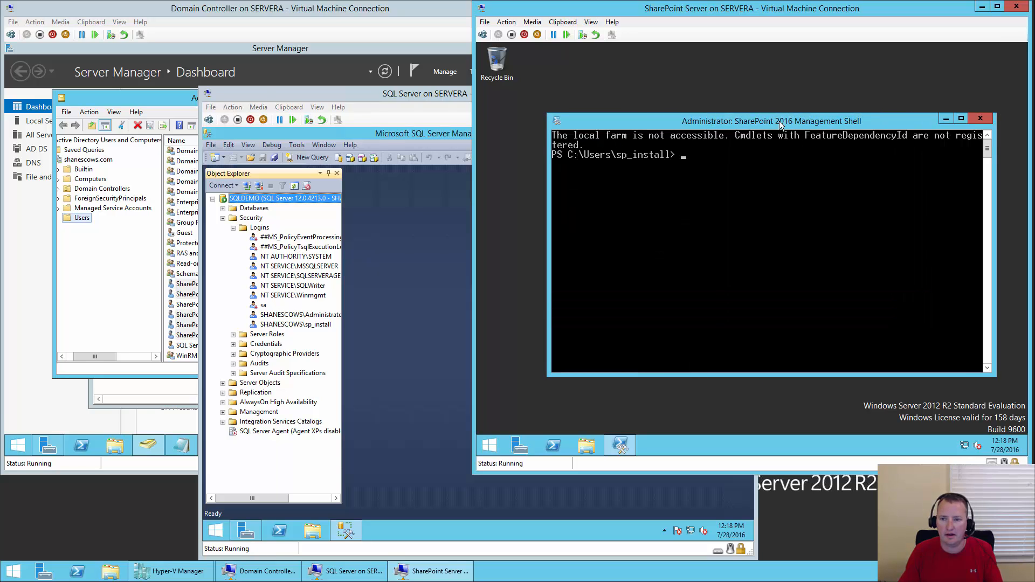
{"action": "left_click_drag", "start_coordinate": [780, 124], "coordinate": [753, 94]}
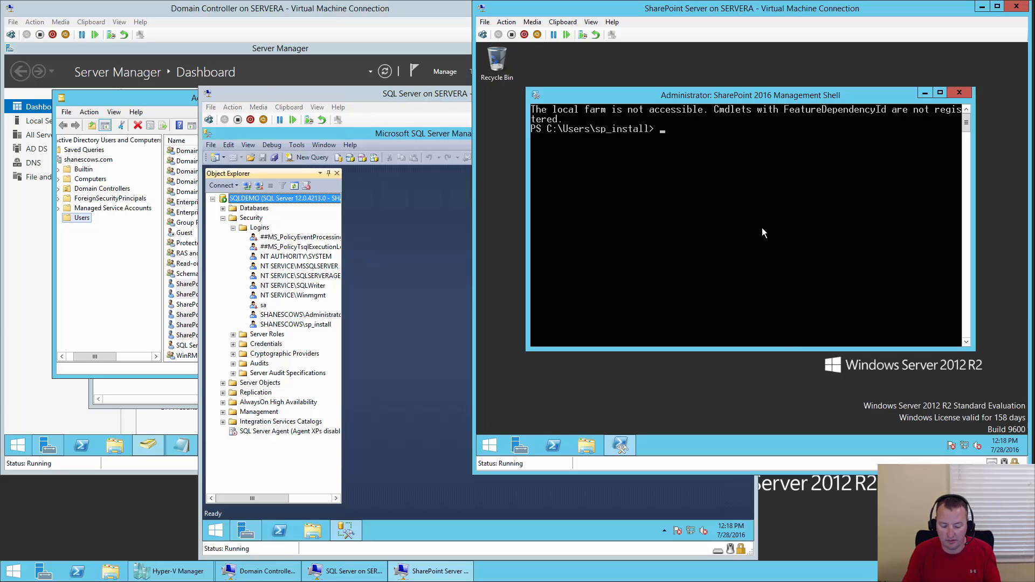
{"action": "type", "text": "new"}
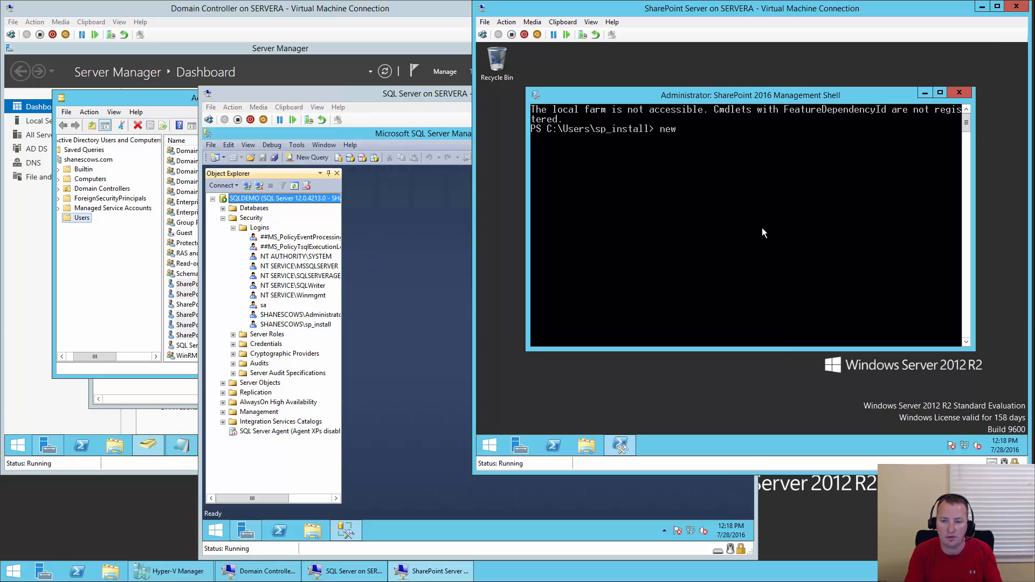
{"action": "type", "text": "-spcon"}
{"action": "key", "text": "Tab"}
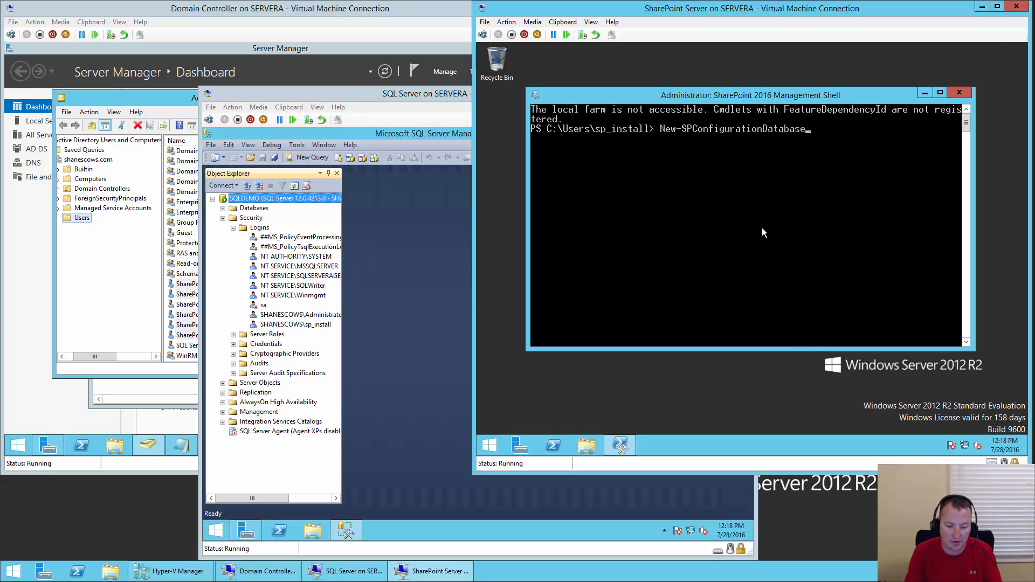
{"action": "type", "text": "-d"}
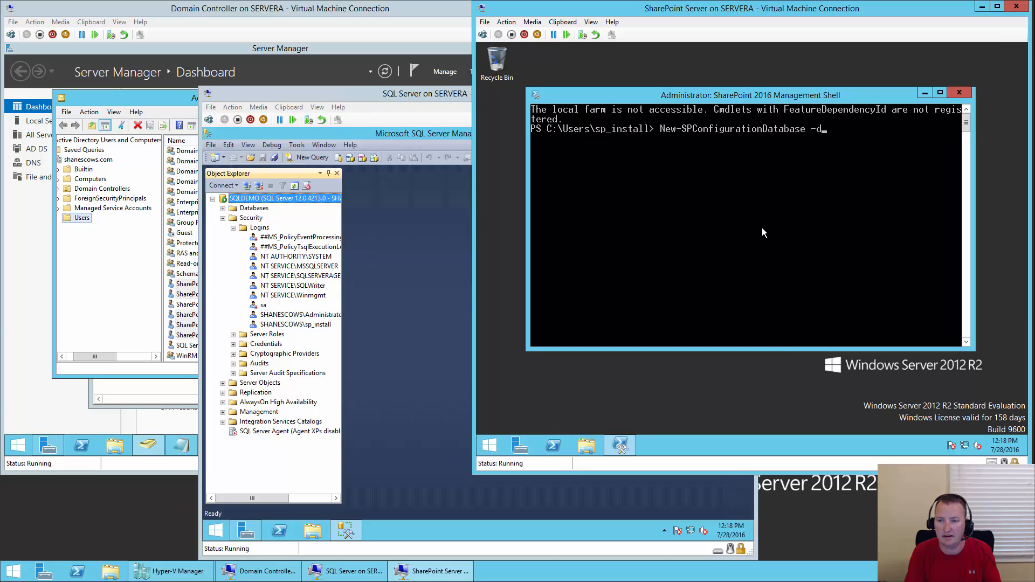
{"action": "key", "text": "Tab"}
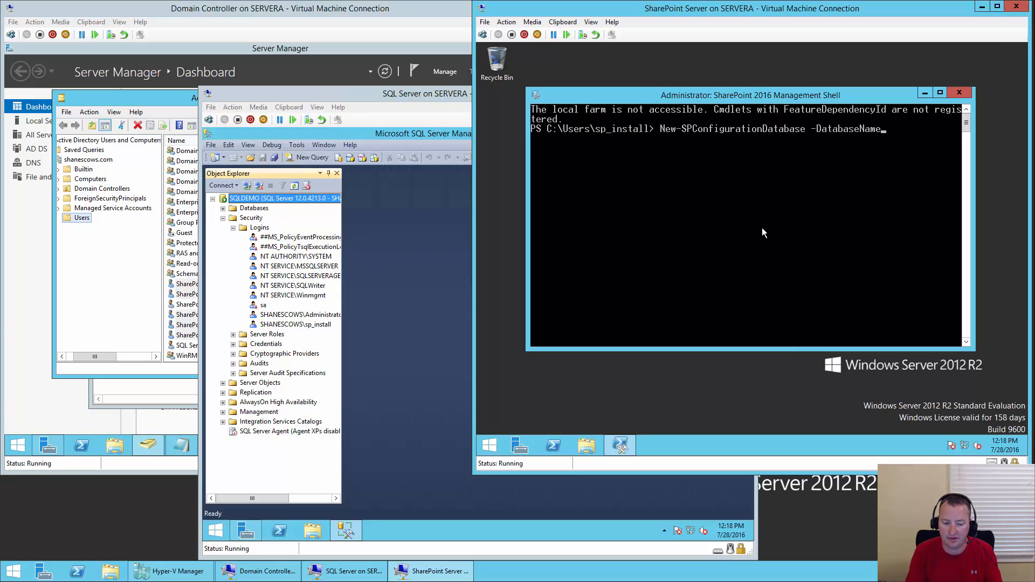
- Enter database SharePoint_Config, server SQLDemo, and admin content database SharePoint_Admin_Content_DB
{"action": "type", "text": "Share"}
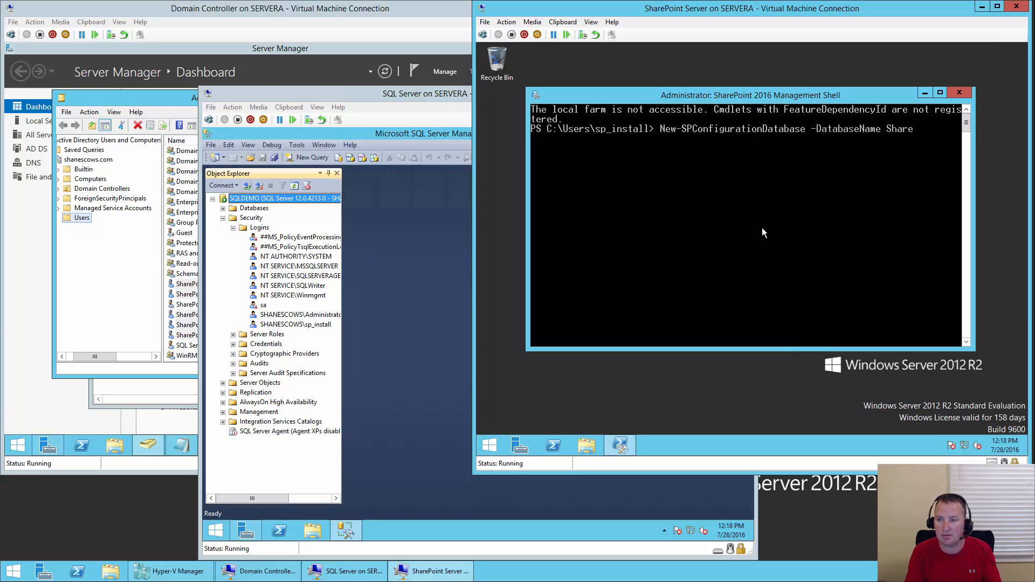
{"action": "type", "text": "Point_Con"}
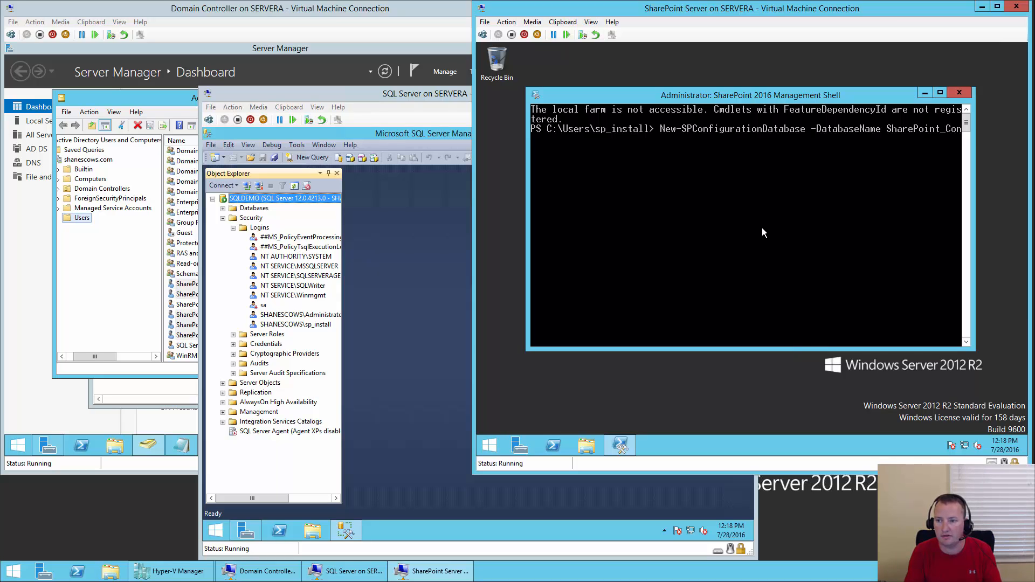
{"action": "type", "text": "fig -DatabaseServer"}
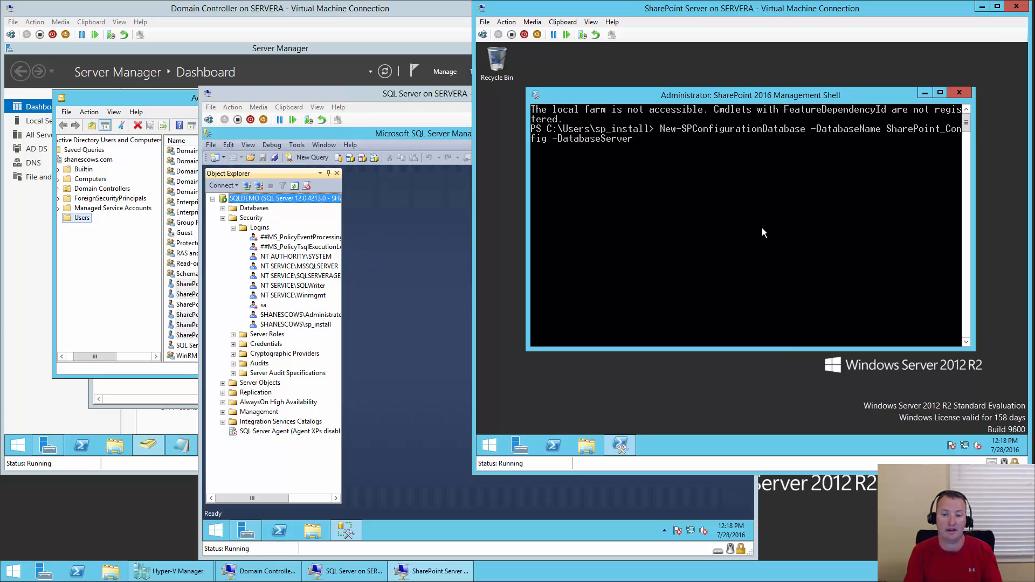
{"action": "type", "text": " $QLDemo"}
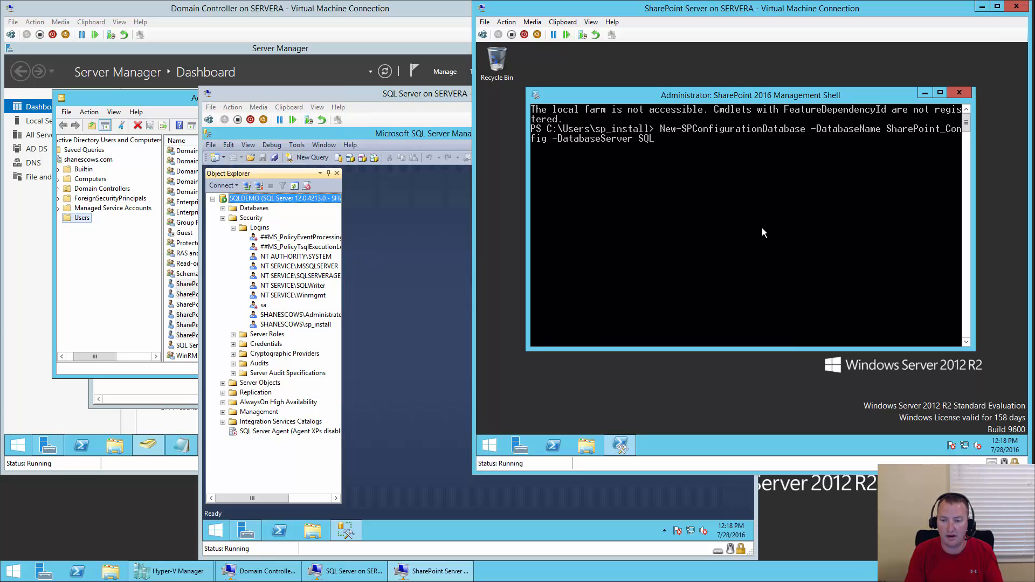
{"action": "type", "text": " -"}
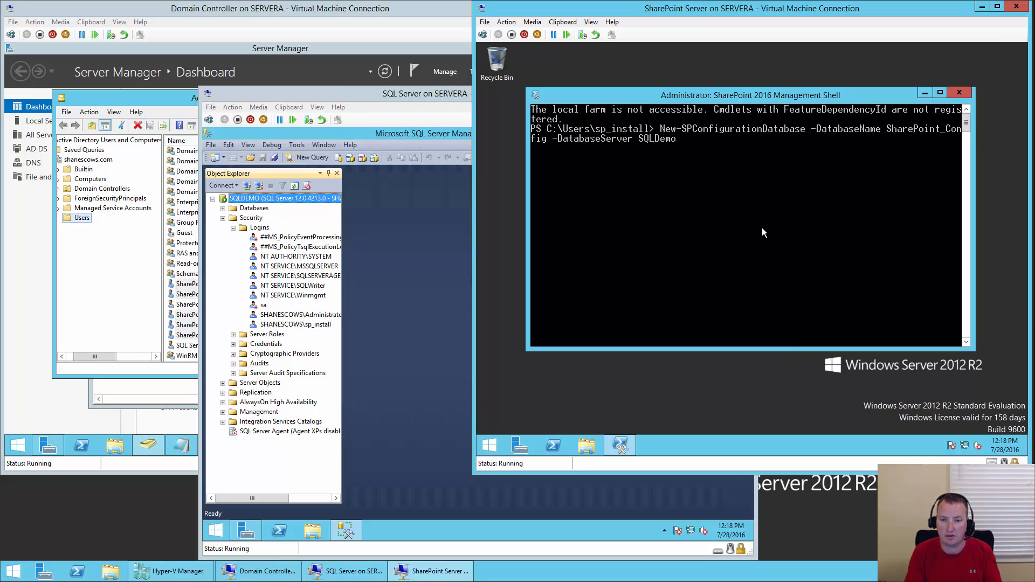
{"action": "type", "text": "DirectoryDomain"}
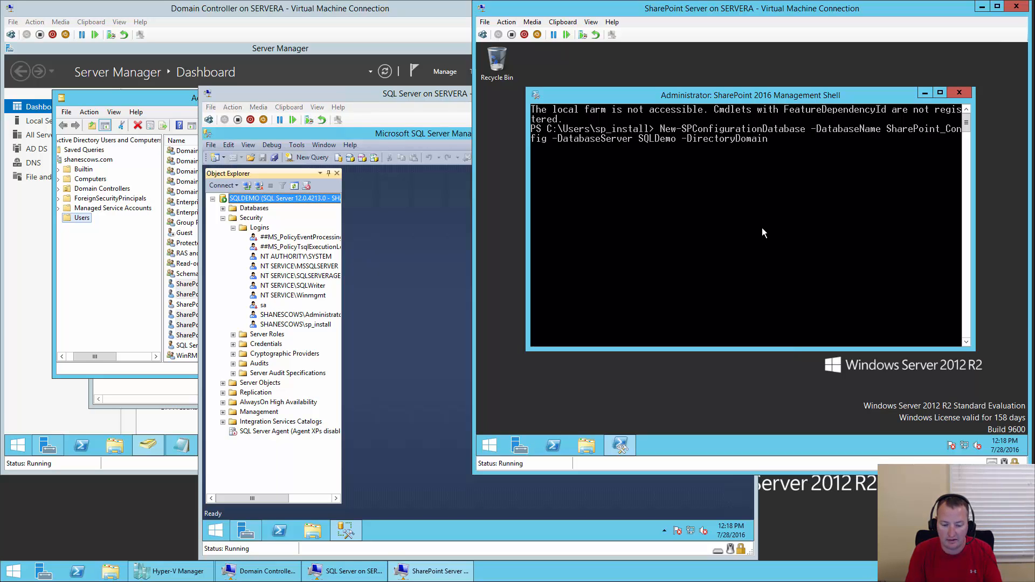
{"action": "key", "text": "BackSpace"}
{"action": "key", "text": "BackSpace"}
{"action": "key", "text": "BackSpace"}
{"action": "key", "text": "BackSpace"}
{"action": "key", "text": "BackSpace"}
{"action": "key", "text": "BackSpace"}
{"action": "key", "text": "BackSpace"}
{"action": "key", "text": "BackSpace"}
{"action": "key", "text": "BackSpace"}
{"action": "key", "text": "BackSpace"}
{"action": "key", "text": "BackSpace"}
{"action": "key", "text": "BackSpace"}
{"action": "key", "text": "BackSpace"}
{"action": "key", "text": "BackSpace"}
{"action": "key", "text": "BackSpace"}
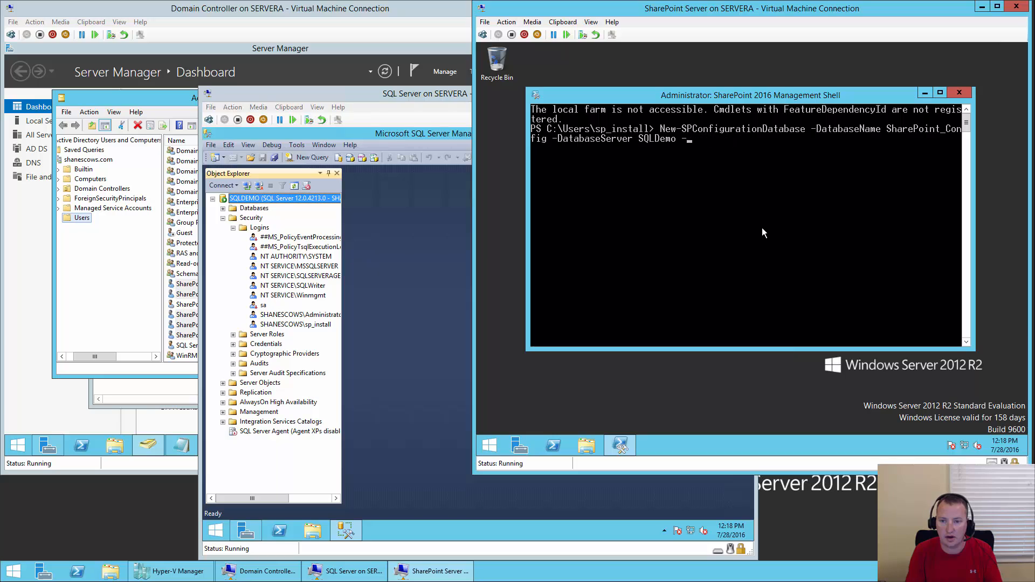
{"action": "type", "text": "A"}
{"action": "key", "text": "Tab"}
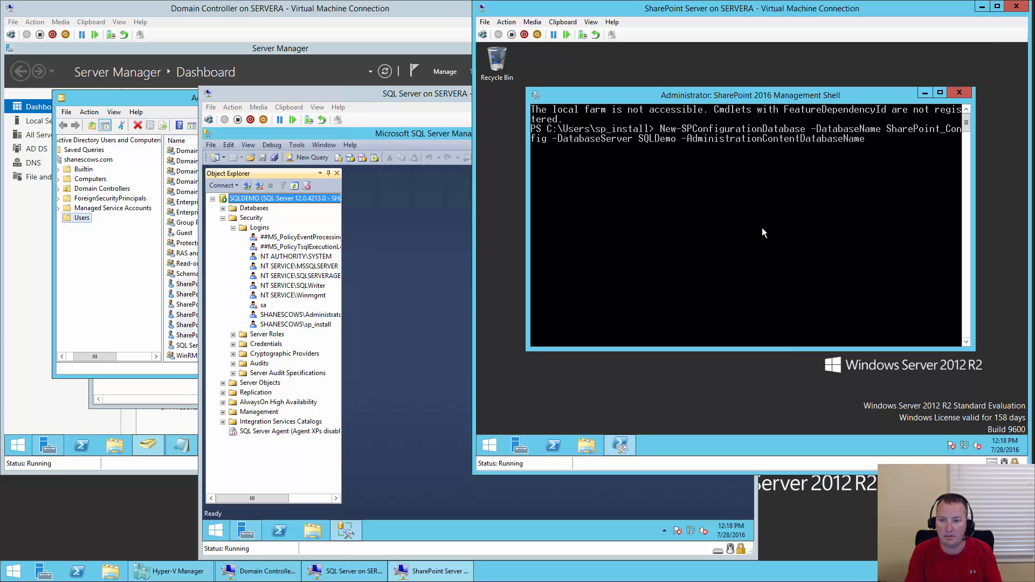
{"action": "type", "text": "SharePoin"}
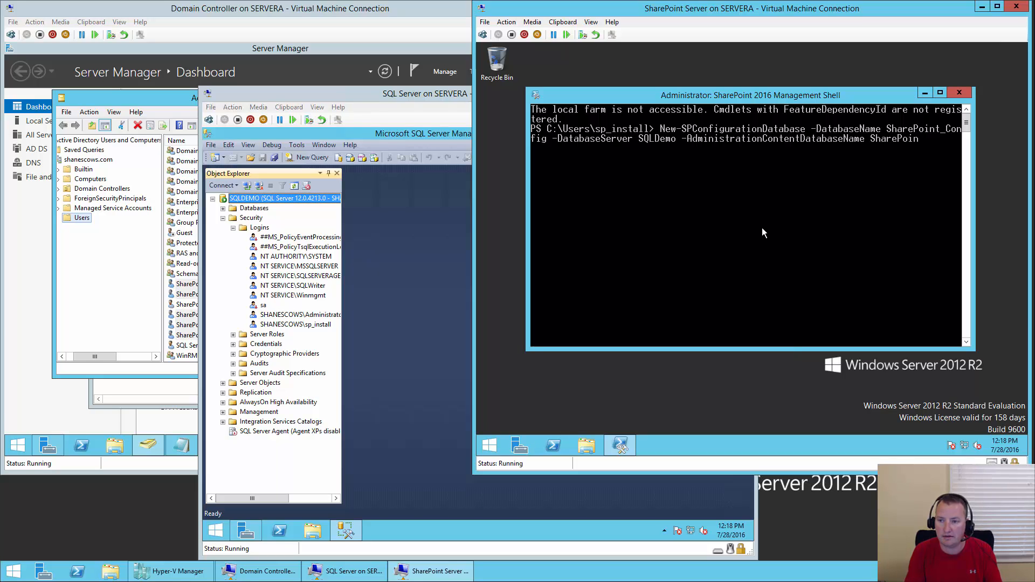
{"action": "type", "text": "t_admin"}
{"action": "key", "text": "BackSpace"}
{"action": "key", "text": "BackSpace"}
{"action": "key", "text": "BackSpace"}
{"action": "key", "text": "BackSpace"}
{"action": "key", "text": "BackSpace"}
{"action": "type", "text": "Admin"}
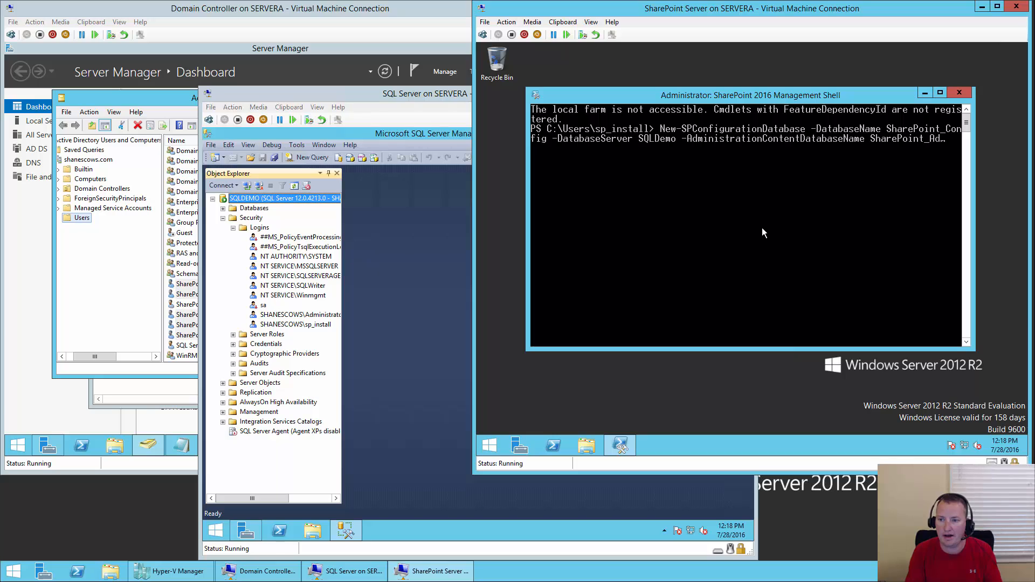
{"action": "type", "text": "_Cont"}
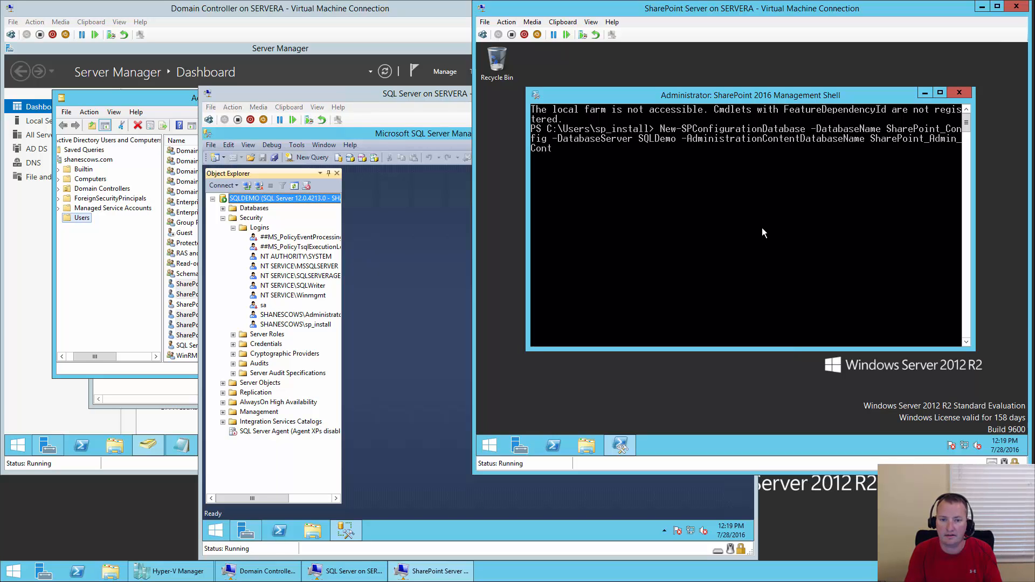
{"action": "type", "text": "ent_"}
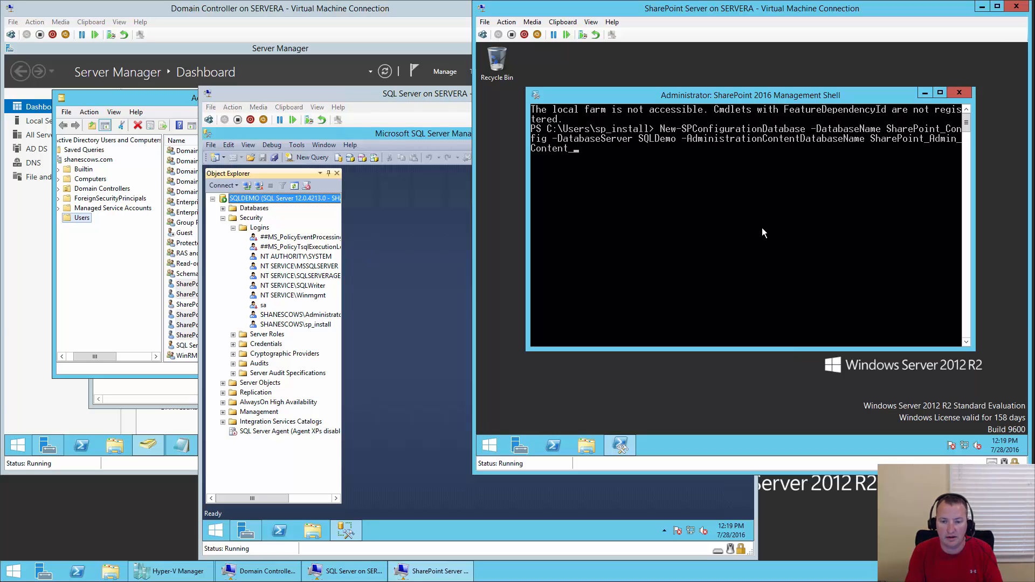
{"action": "type", "text": "DB"}
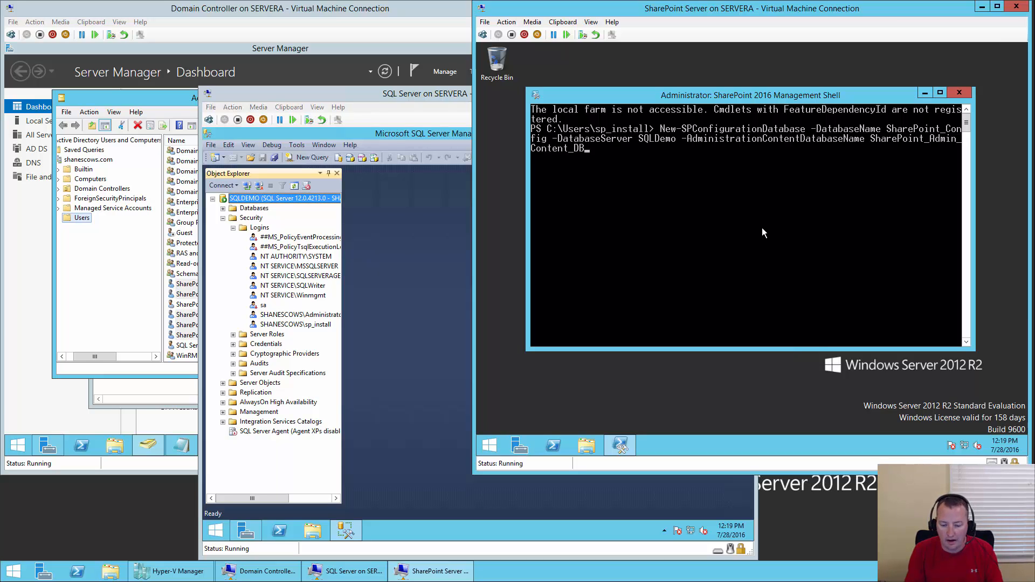
{"action": "type", "text": "  -l"}
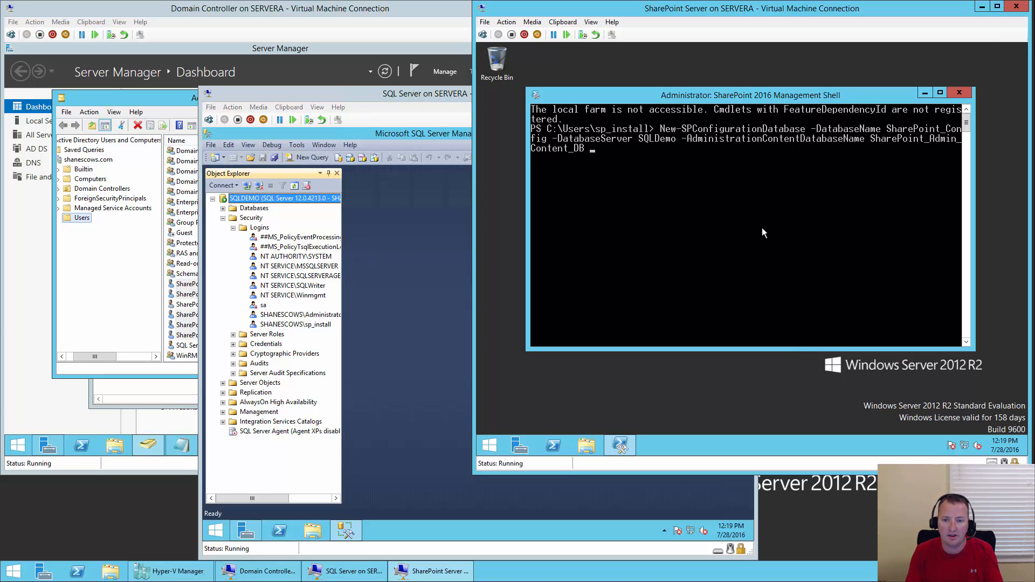
- Add -LocalServerRole SingleServerFarm to the command using Tab completion
{"action": "type", "text": "-LocalServerRole"}
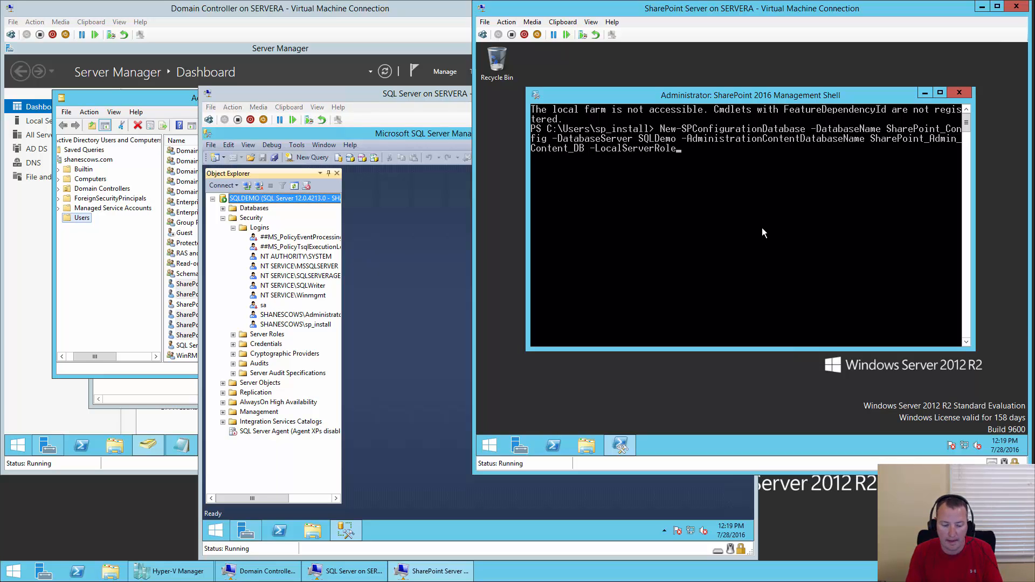
{"action": "type", "text": " Singl"}
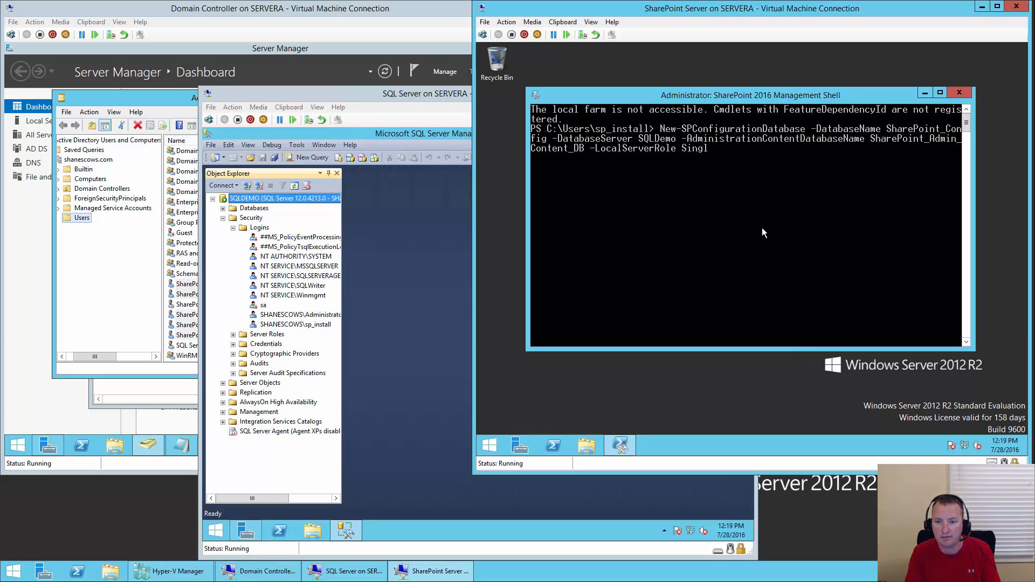
{"action": "key", "text": "Tab"}
{"action": "key", "text": "Tab"}
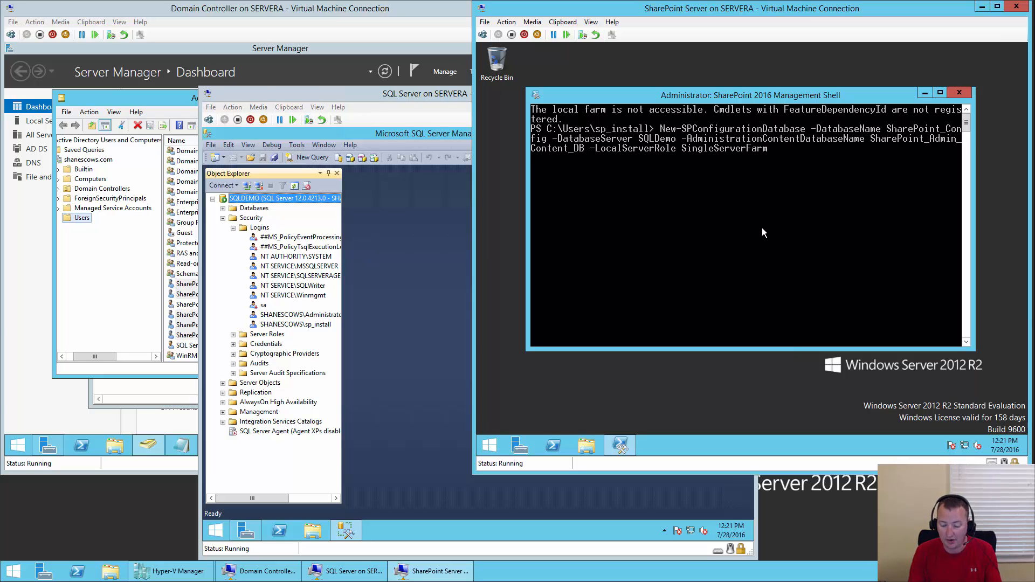
- Trim the extra parameter back to SingleServerFarm and run the New-SPConfigurationDatabase command
{"action": "type", "text": "-DirectoryDomain"}
{"action": "key", "text": "Tab"}
{"action": "key", "text": "Tab"}
{"action": "key", "text": "Tab"}
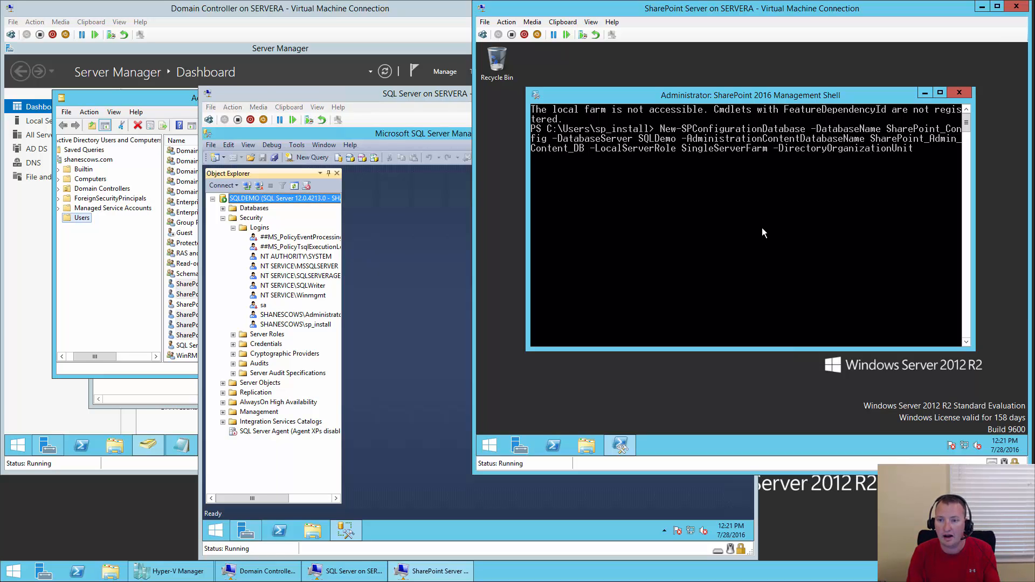
{"action": "key", "text": "Tab"}
{"action": "key", "text": "Tab"}
{"action": "key", "text": "Tab"}
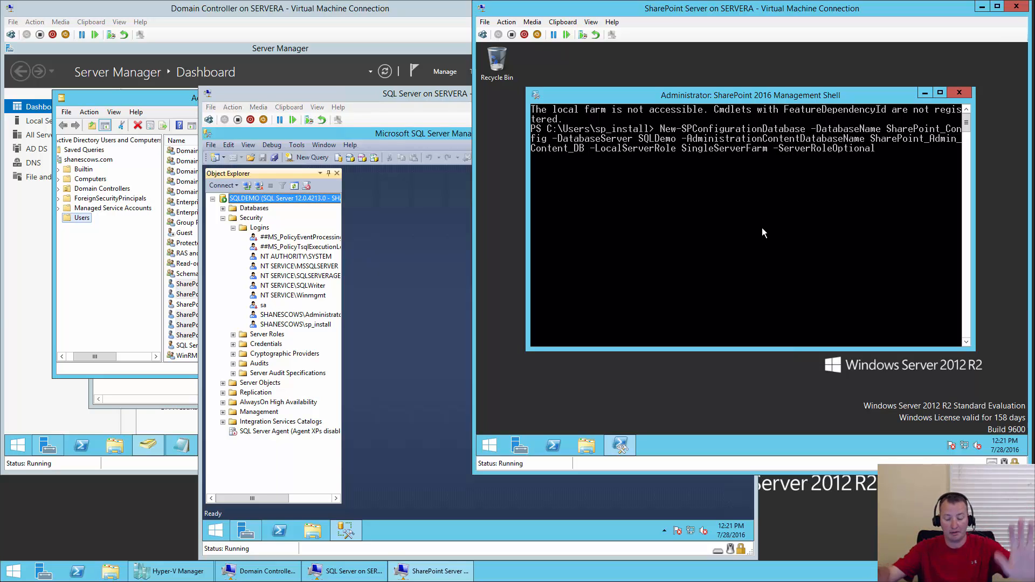
{"action": "key", "text": "BackSpace"}
{"action": "key", "text": "BackSpace"}
{"action": "key", "text": "BackSpace"}
{"action": "key", "text": "BackSpace"}
{"action": "key", "text": "BackSpace"}
{"action": "key", "text": "BackSpace"}
{"action": "key", "text": "BackSpace"}
{"action": "key", "text": "BackSpace"}
{"action": "key", "text": "BackSpace"}
{"action": "key", "text": "BackSpace"}
{"action": "key", "text": "BackSpace"}
{"action": "key", "text": "BackSpace"}
{"action": "key", "text": "BackSpace"}
{"action": "key", "text": "BackSpace"}
{"action": "key", "text": "BackSpace"}
{"action": "key", "text": "BackSpace"}
{"action": "key", "text": "BackSpace"}
{"action": "key", "text": "BackSpace"}
{"action": "key", "text": "BackSpace"}
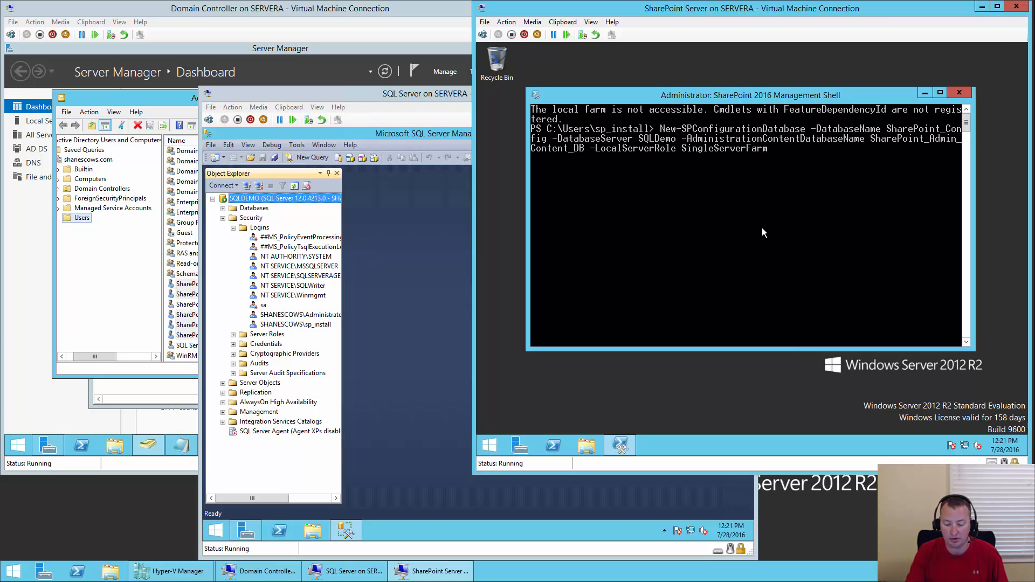
{"action": "key", "text": "BackSpace"}
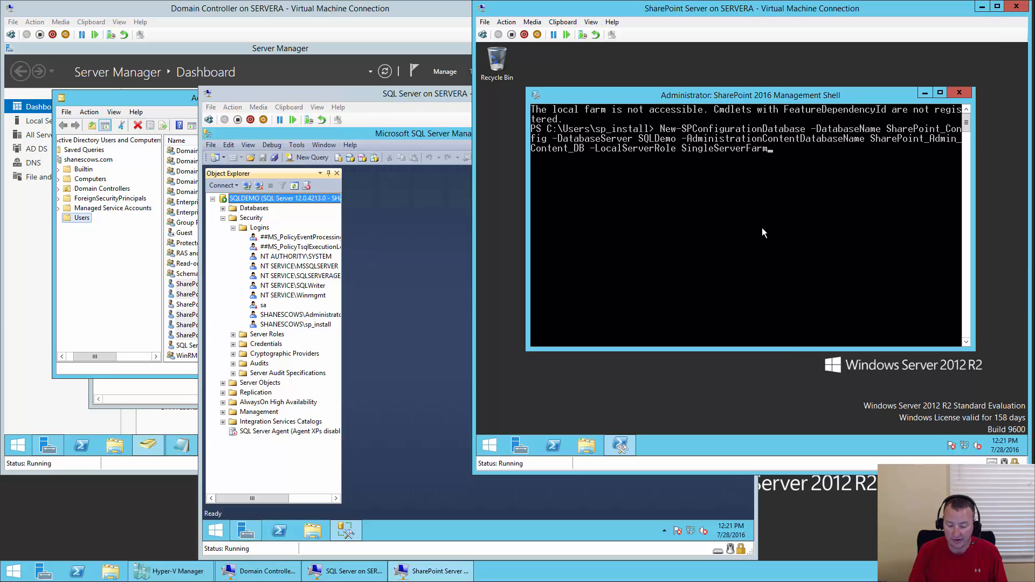
{"action": "key", "text": "Return"}
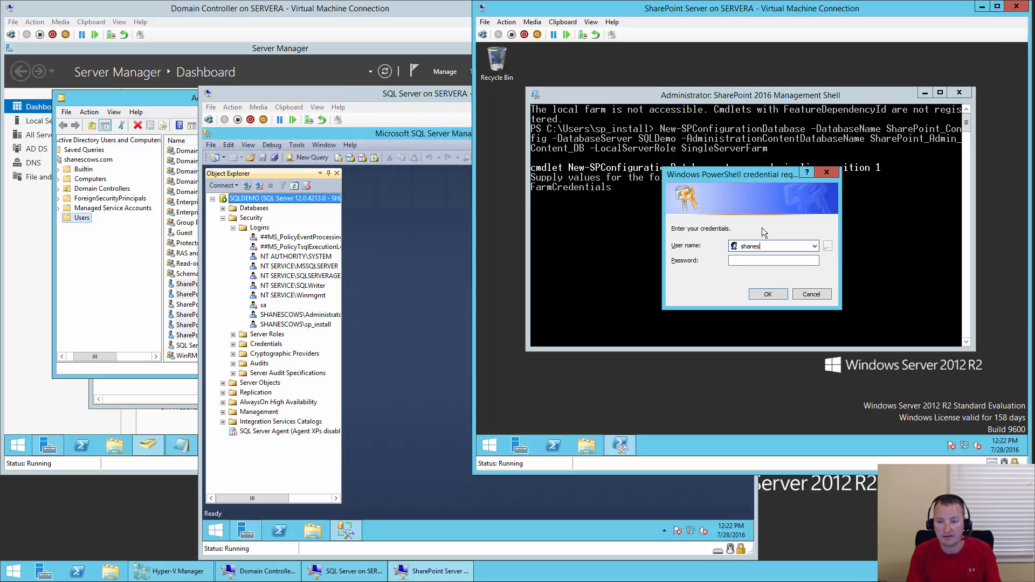
- Enter the sp_farm service account user name and its password, and confirm the credentials
{"action": "type", "text": "\\sp"}
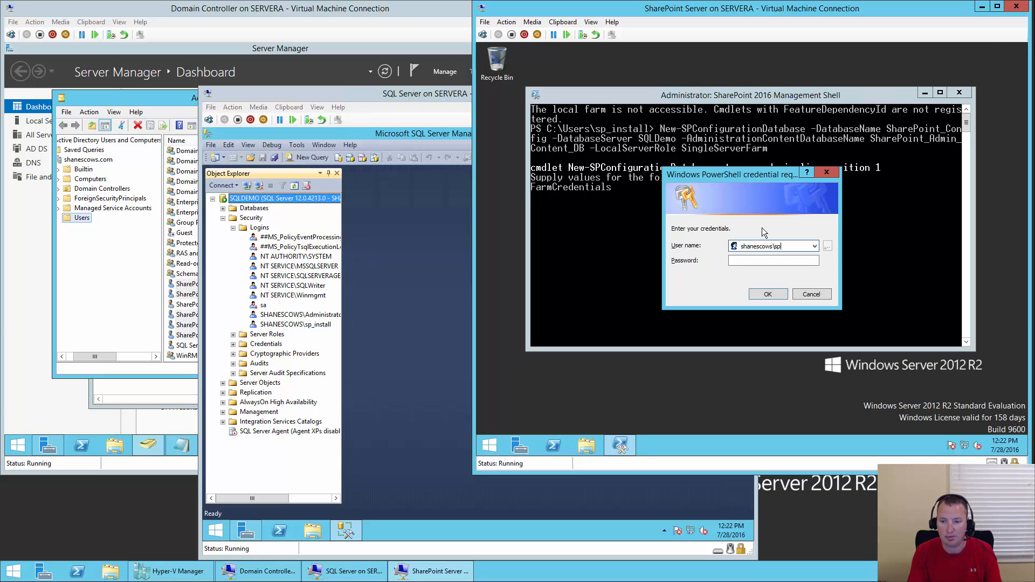
{"action": "type", "text": "_farm"}
{"action": "key", "text": "Tab"}
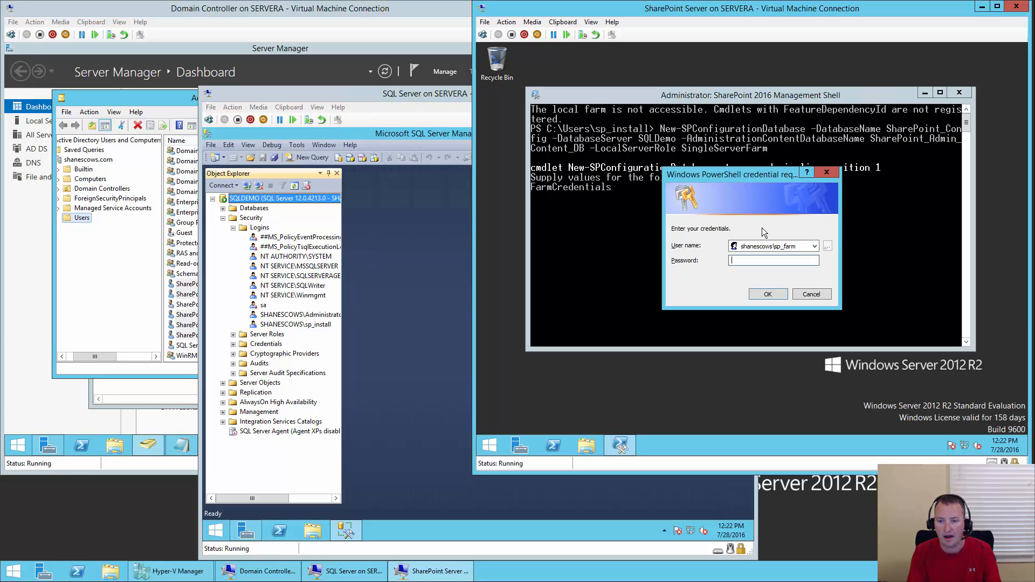
{"action": "type", "text": "•••••"}
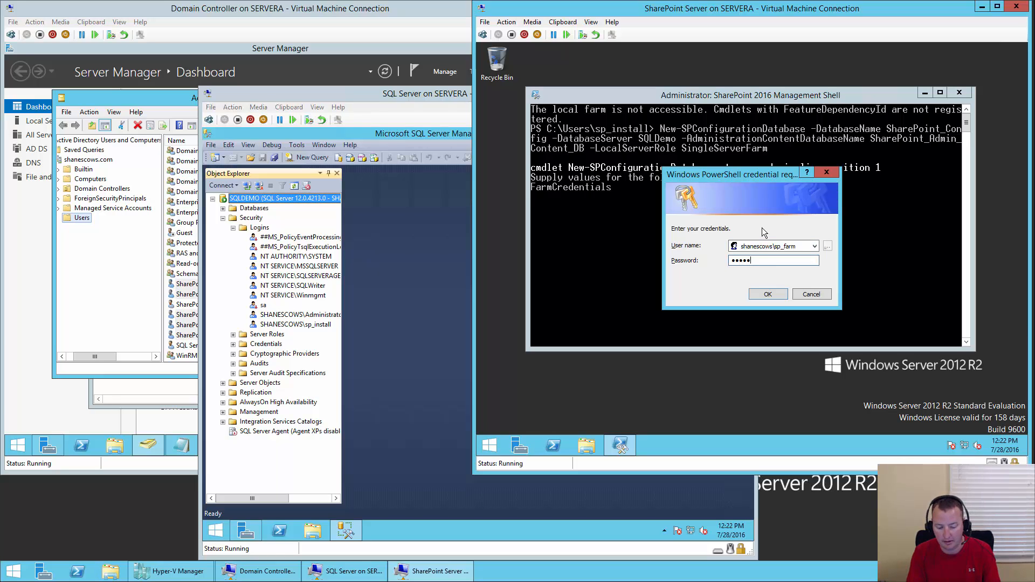
{"action": "type", "text": "•••••"}
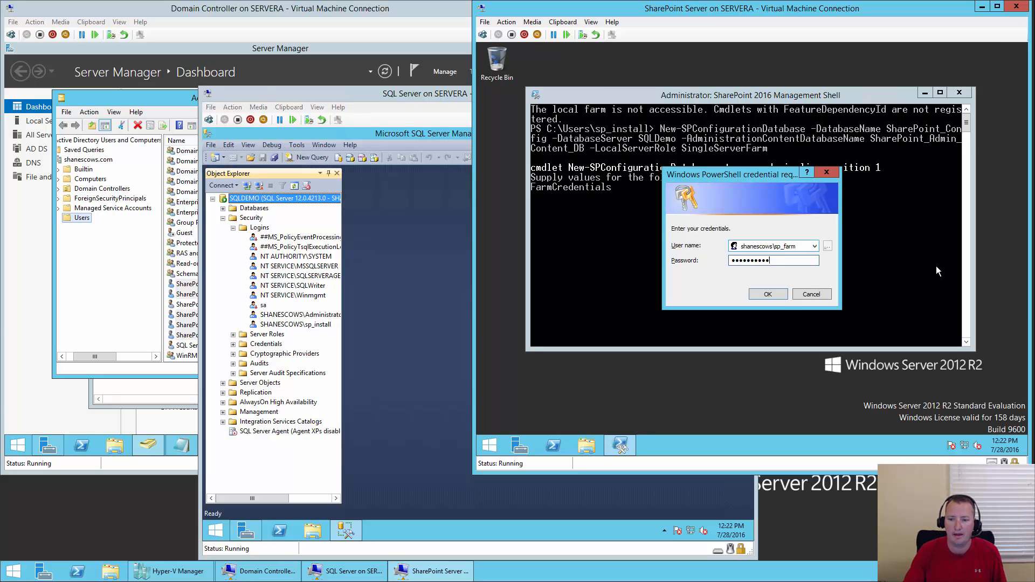
{"action": "left_click", "coordinate": [779, 297]}
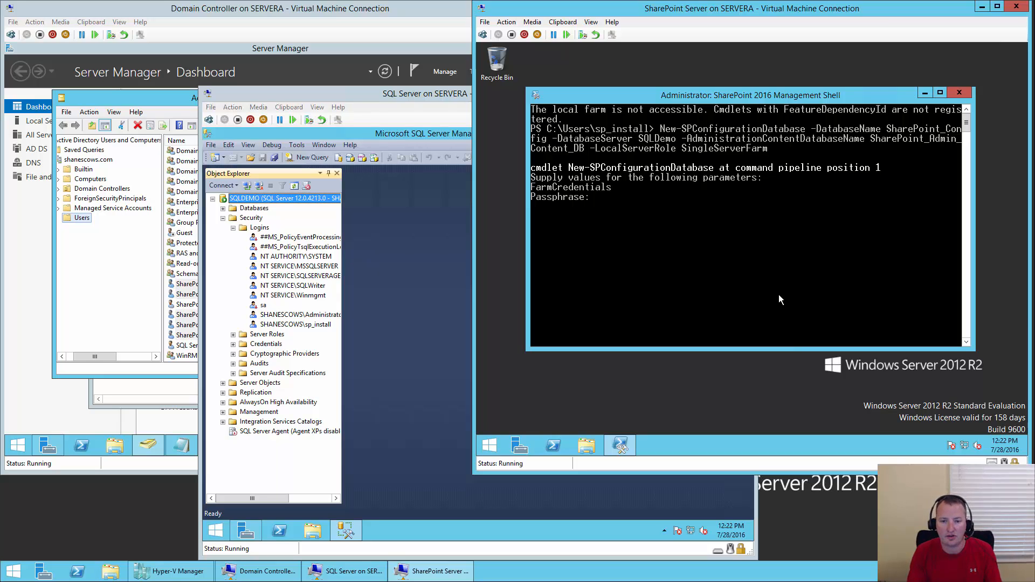
- Enter the farm passphrase so New-SPConfigurationDatabase can complete
{"action": "type", "text": "****"}
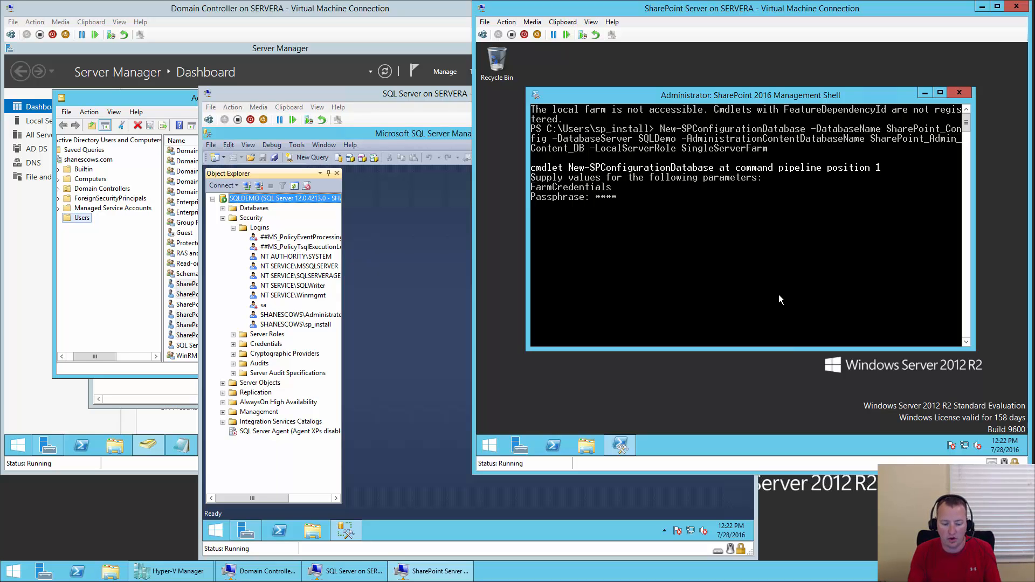
{"action": "type", "text": "******"}
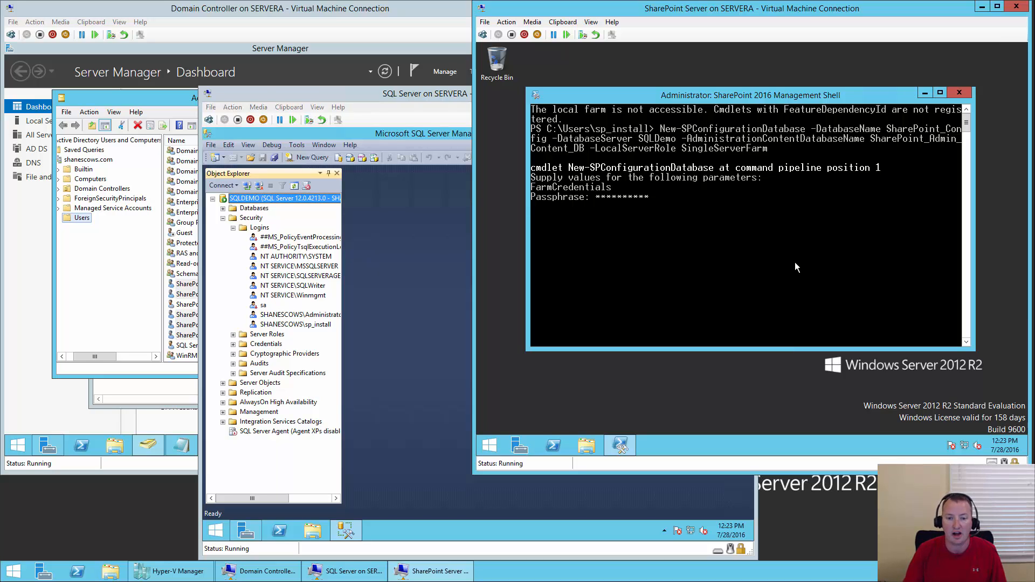
{"action": "key", "text": "Return"}
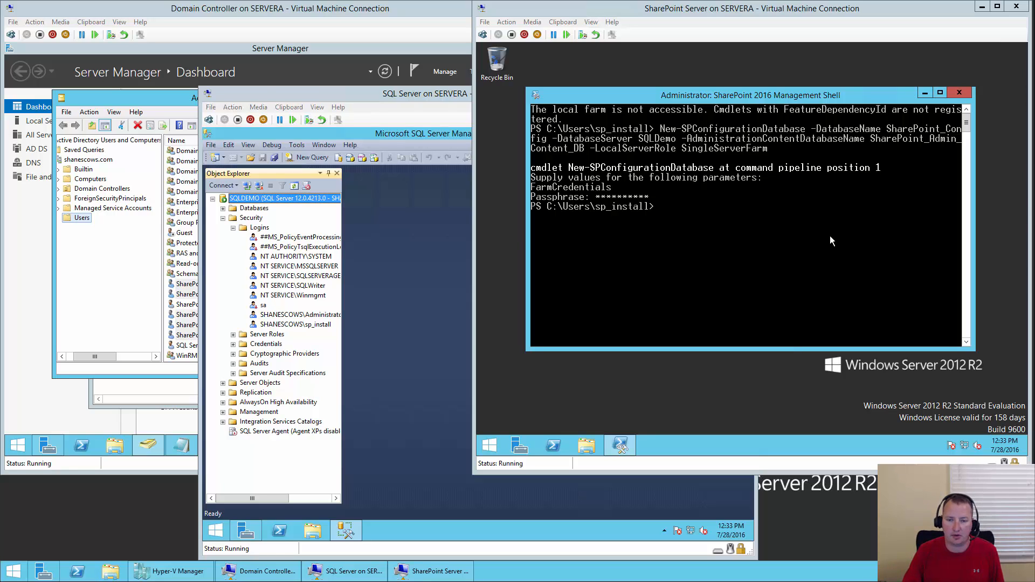
- Confirm SharePoint_Config and SharePoint_Admin_Content_DB exist on SQLDEMO, then return to the SharePoint Server VM
{"action": "left_click", "coordinate": [223, 208]}
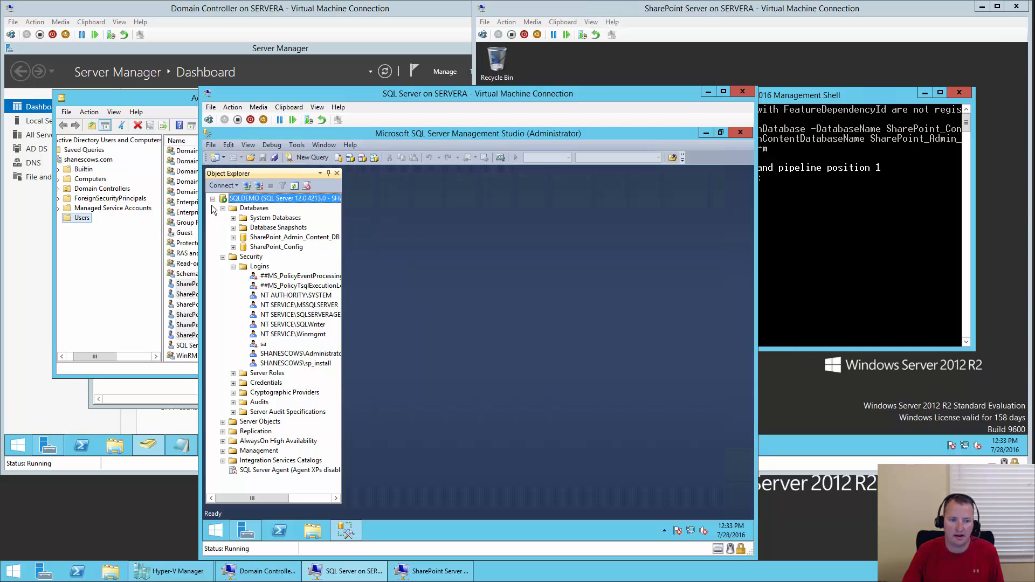
{"action": "left_click", "coordinate": [756, 15]}
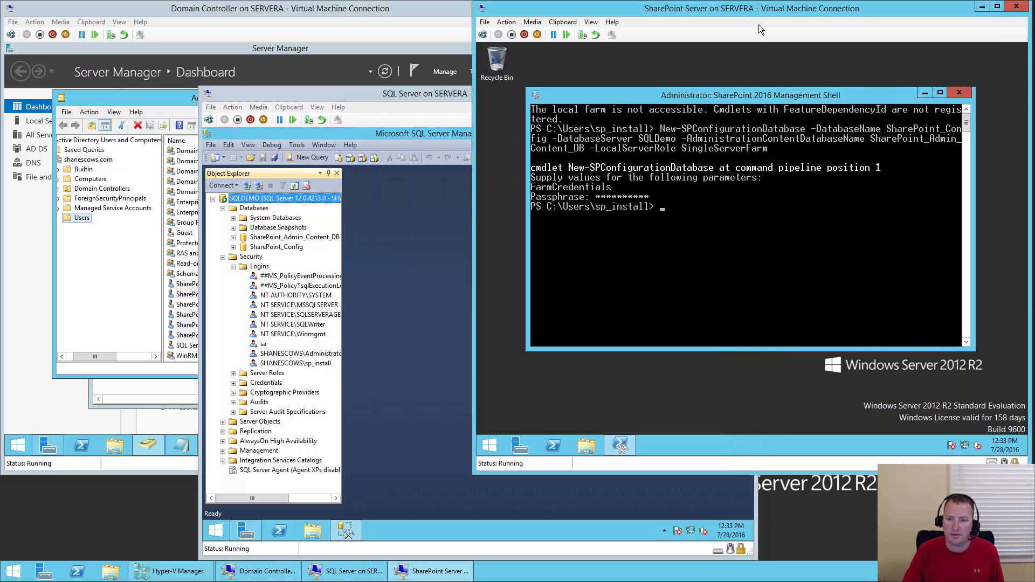
- Launch the SharePoint 2016 Products Configuration Wizard, allowing changes and required service restarts
{"action": "left_click", "coordinate": [493, 448]}
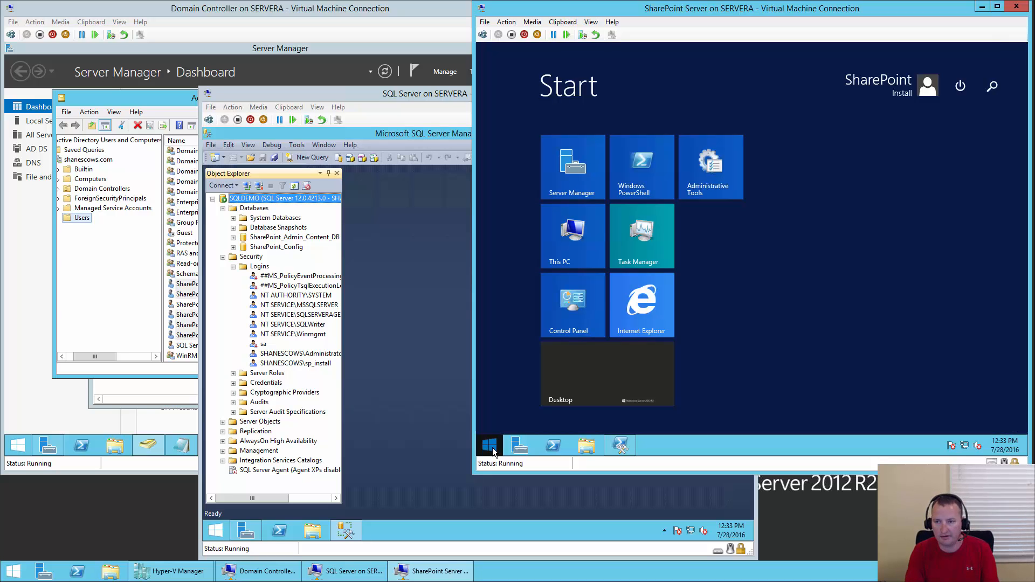
{"action": "type", "text": "configuration"}
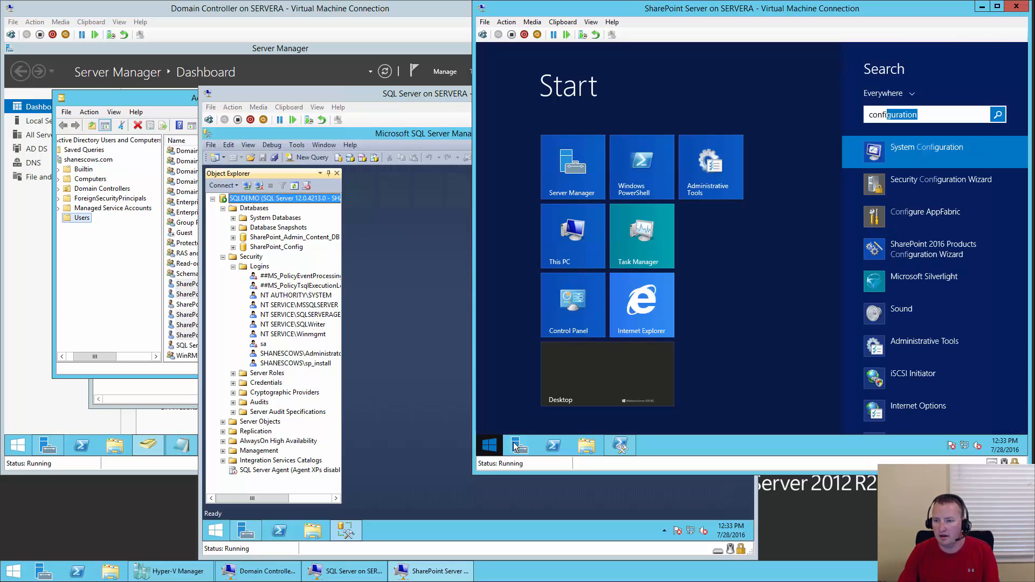
{"action": "left_click", "coordinate": [974, 255]}
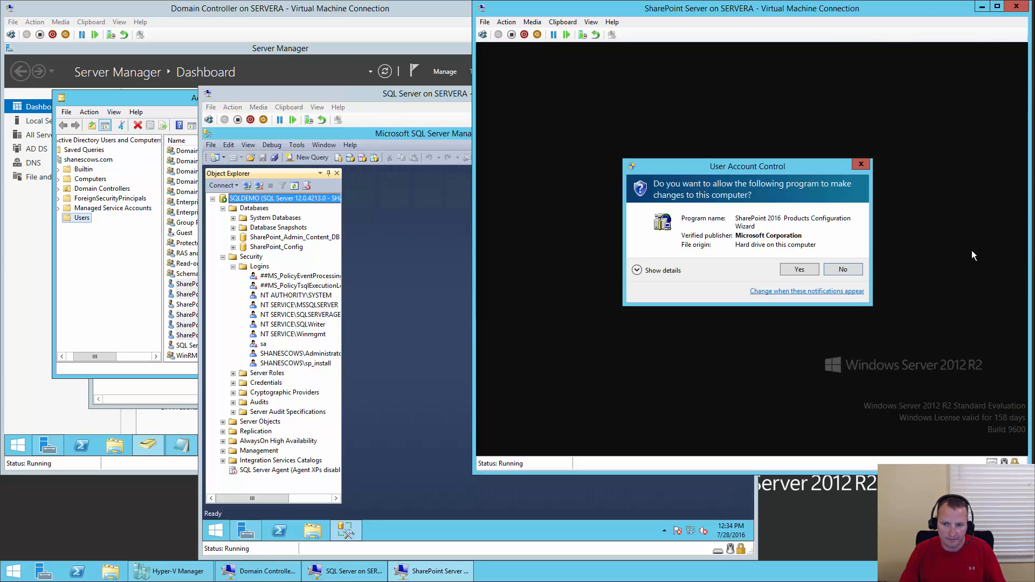
{"action": "left_click", "coordinate": [800, 269]}
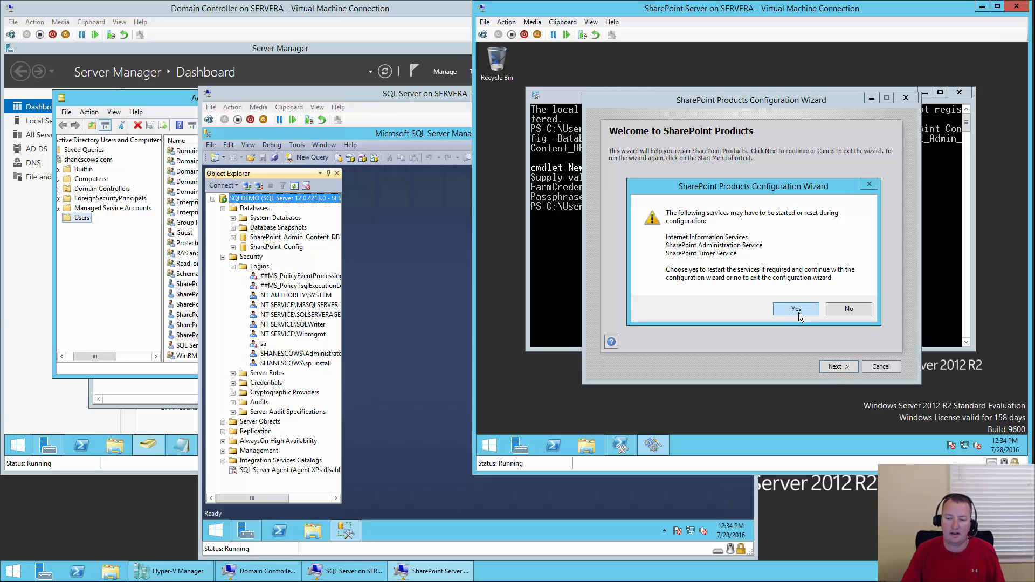
{"action": "left_click", "coordinate": [797, 310]}
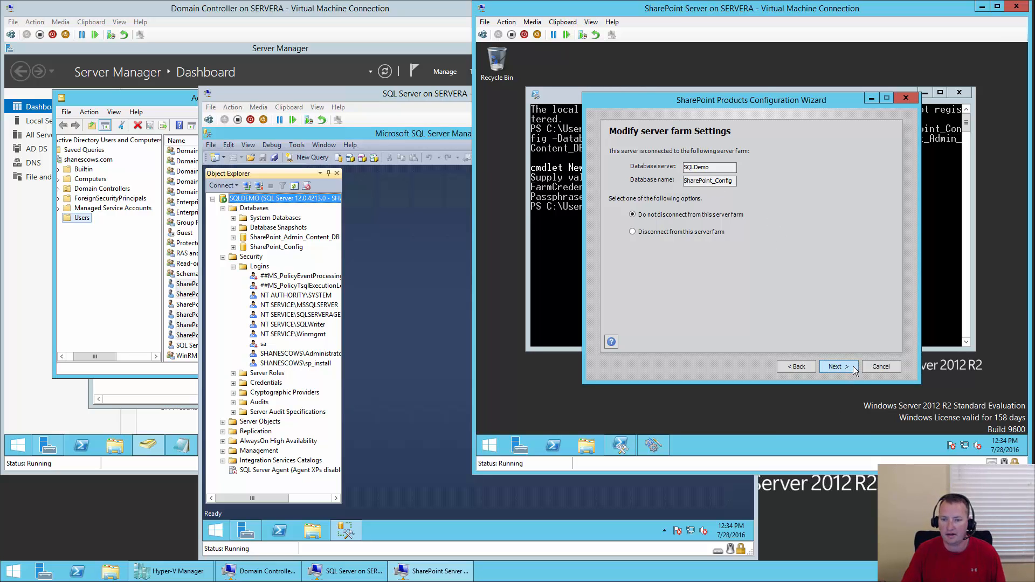
- Stay connected to the farm, host Central Administration on port 5555, and start configuration
{"action": "left_click", "coordinate": [837, 367]}
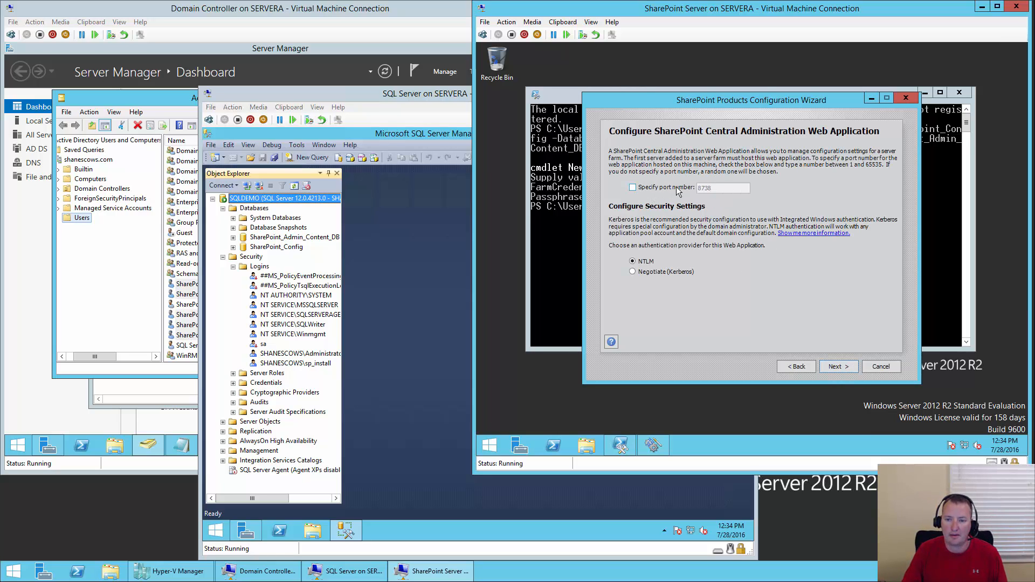
{"action": "left_click", "coordinate": [679, 189]}
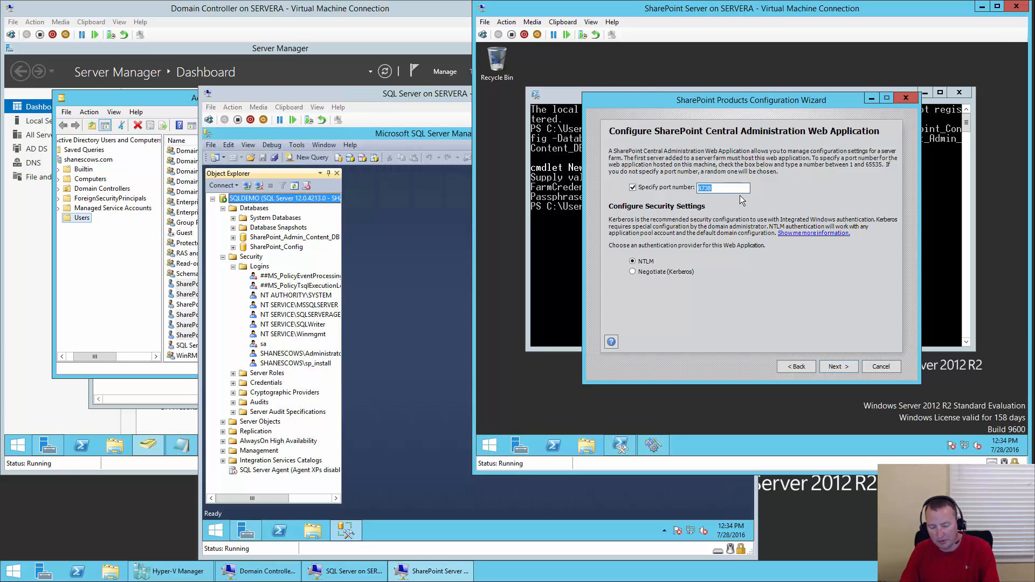
{"action": "type", "text": "5555"}
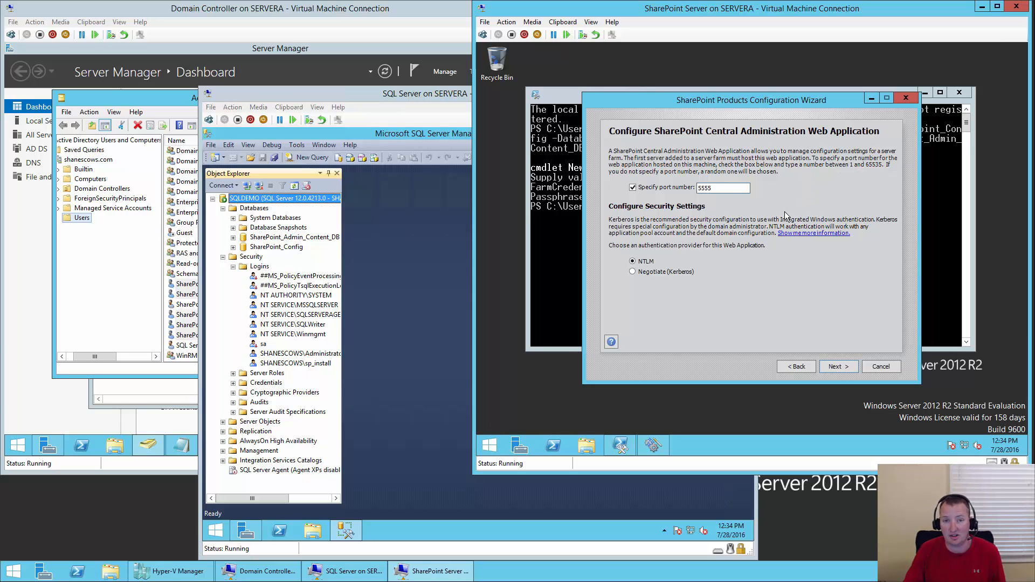
{"action": "left_click", "coordinate": [850, 368]}
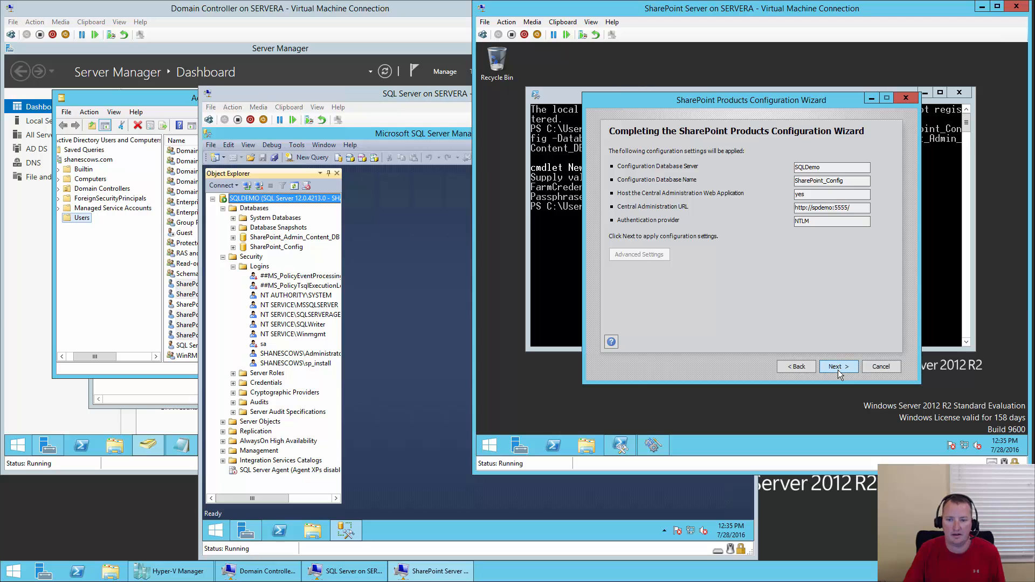
{"action": "left_click", "coordinate": [838, 369]}
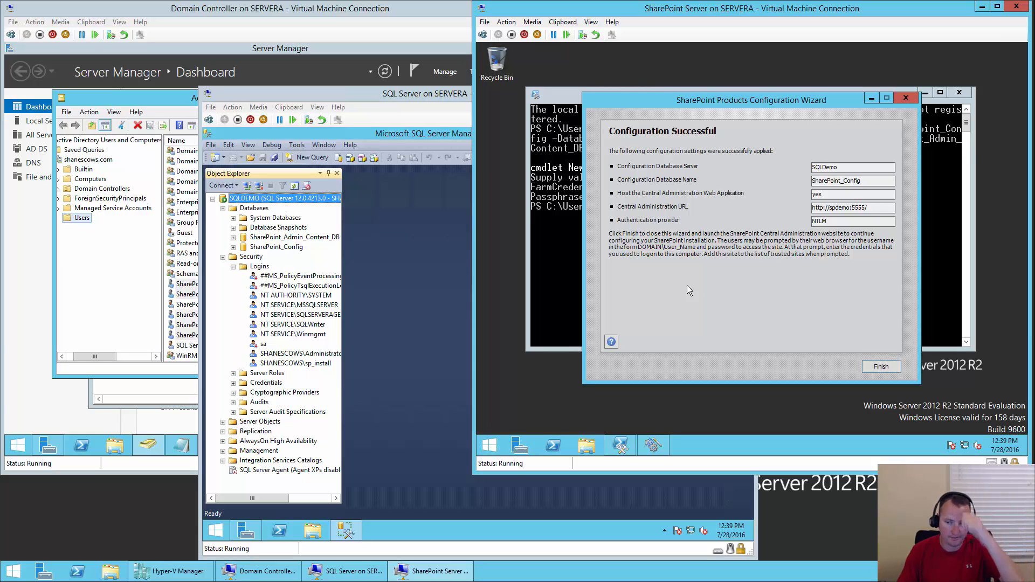
- Close the successful wizard, opening Central Administration at spdemo:5555
{"action": "left_click", "coordinate": [881, 367]}
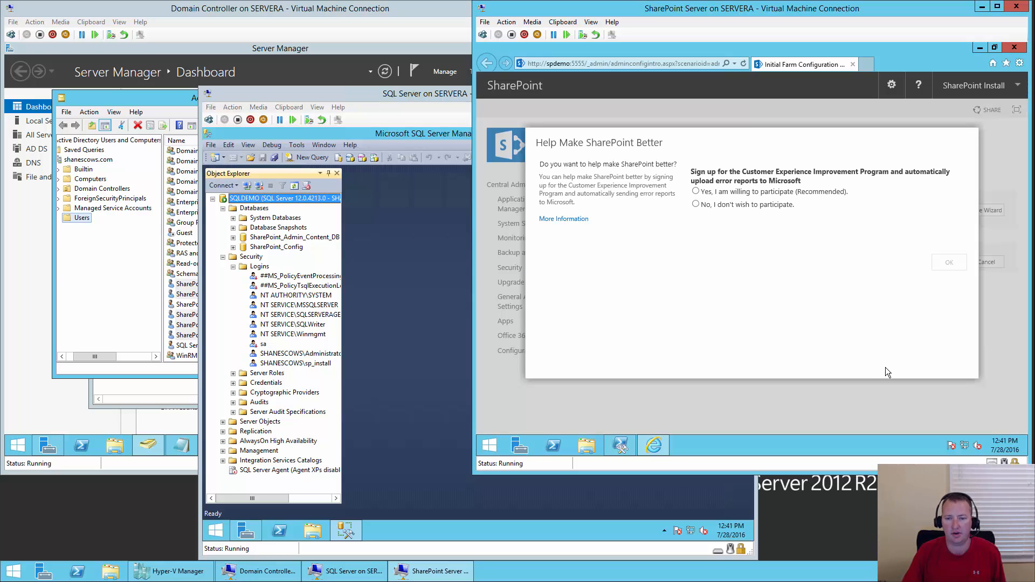
- Opt in to the Customer Experience Improvement Program and choose to configure the farm manually
{"action": "left_click", "coordinate": [696, 192]}
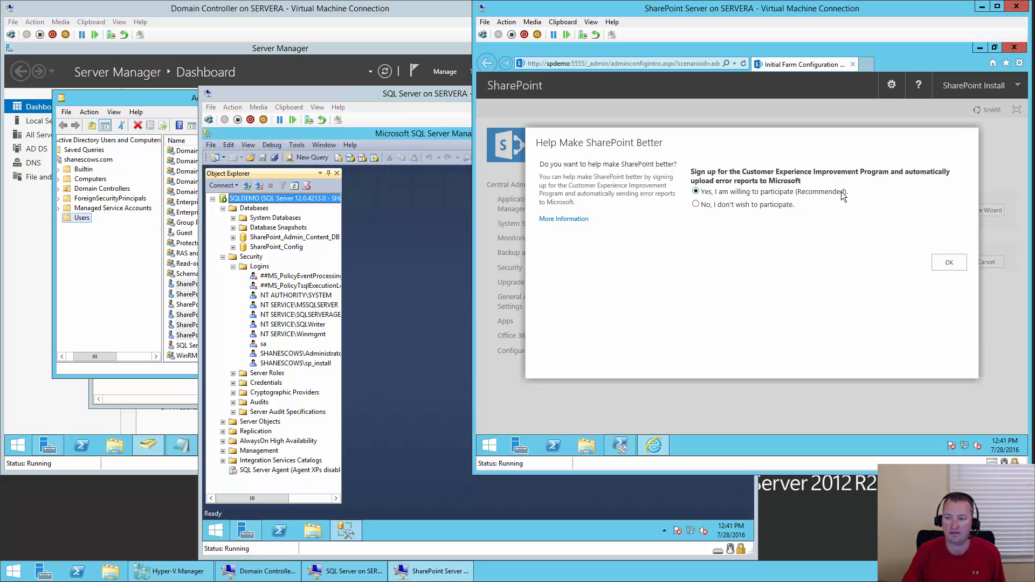
{"action": "left_click", "coordinate": [951, 263]}
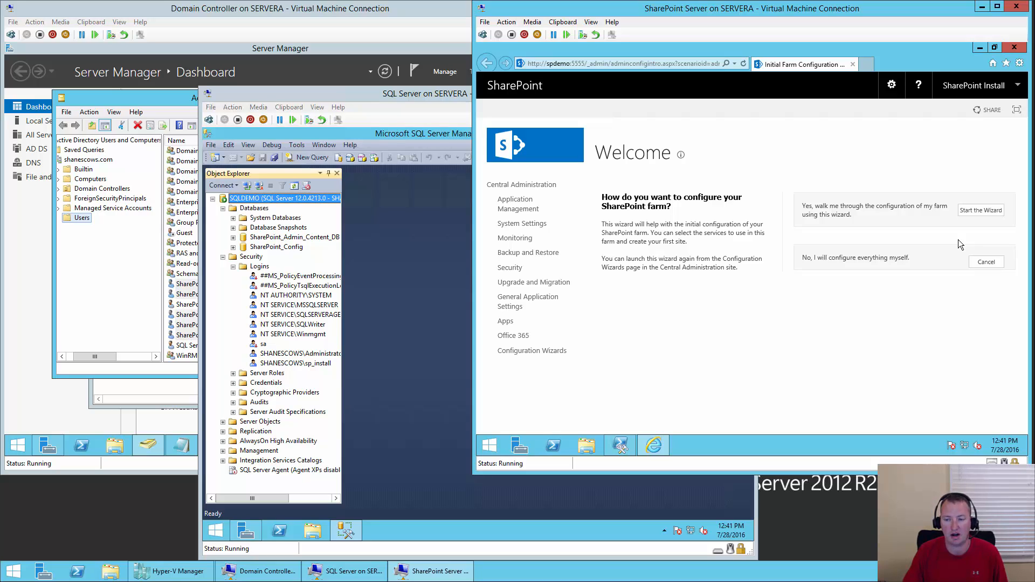
{"action": "left_click", "coordinate": [991, 266]}
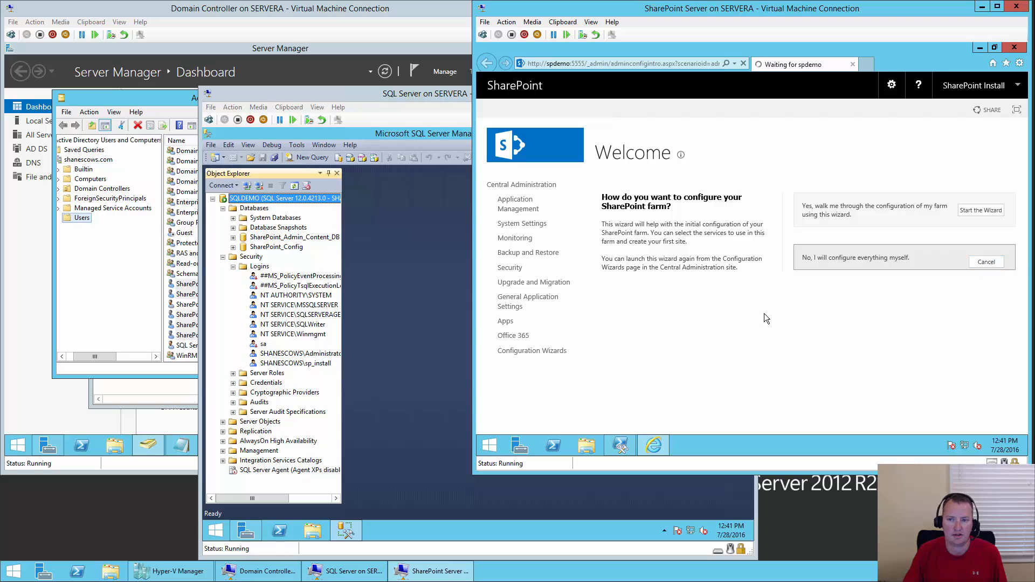
- Review Manage Service Applications and its New options, then go back to the Management Shell
{"action": "left_click", "coordinate": [620, 446]}
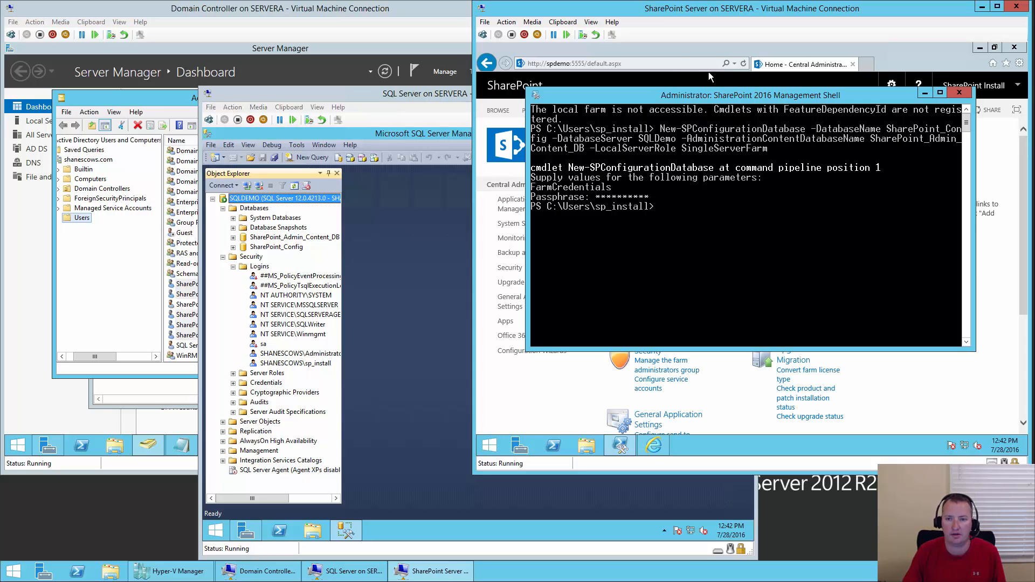
{"action": "left_click", "coordinate": [674, 53]}
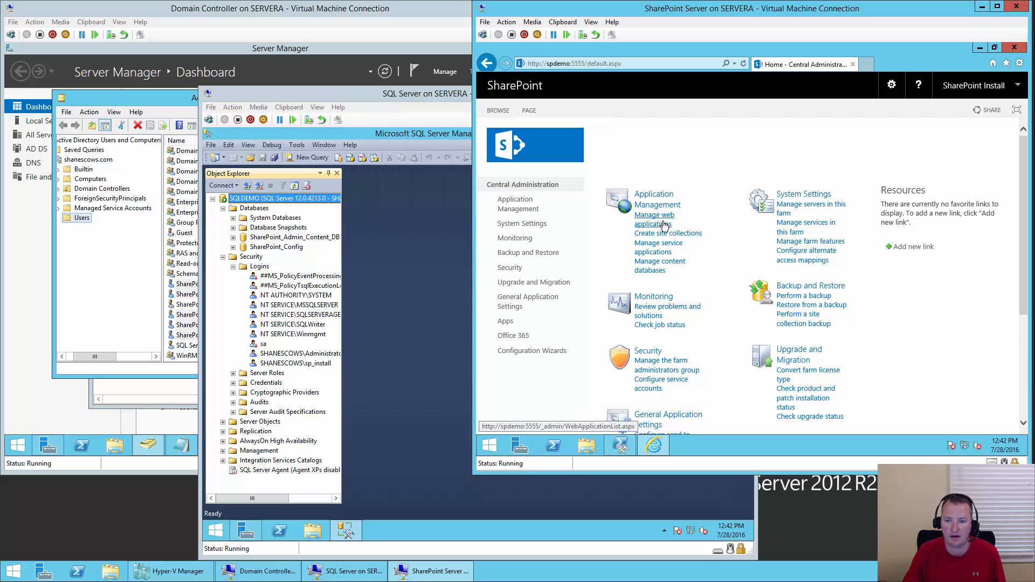
{"action": "left_click", "coordinate": [656, 251]}
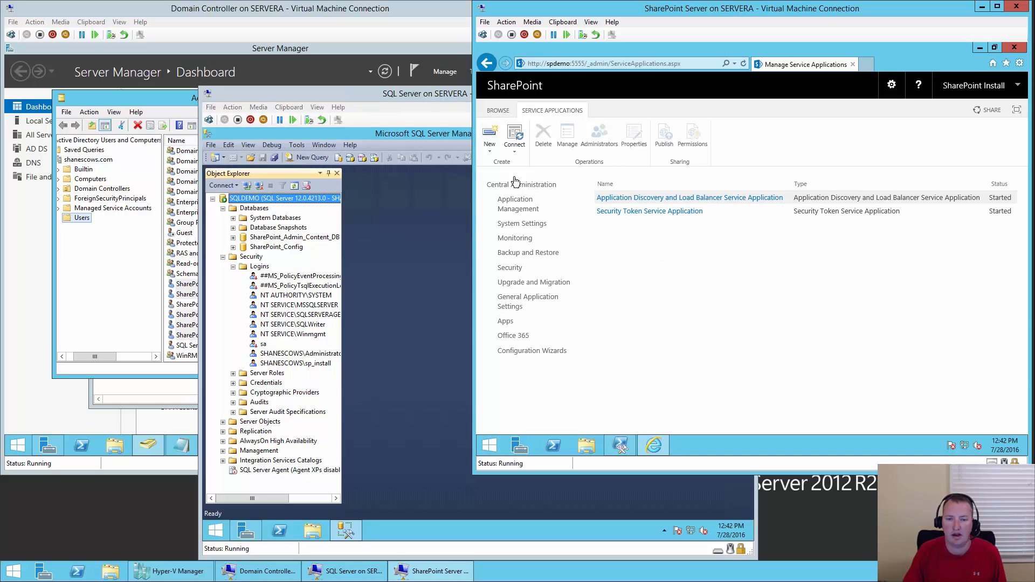
{"action": "left_click", "coordinate": [493, 151]}
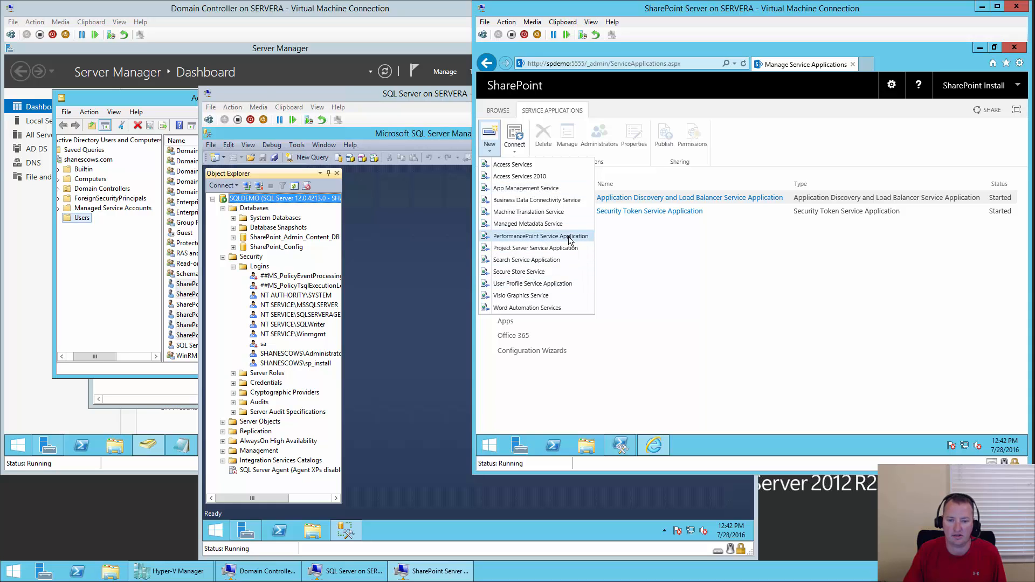
{"action": "left_click", "coordinate": [686, 281]}
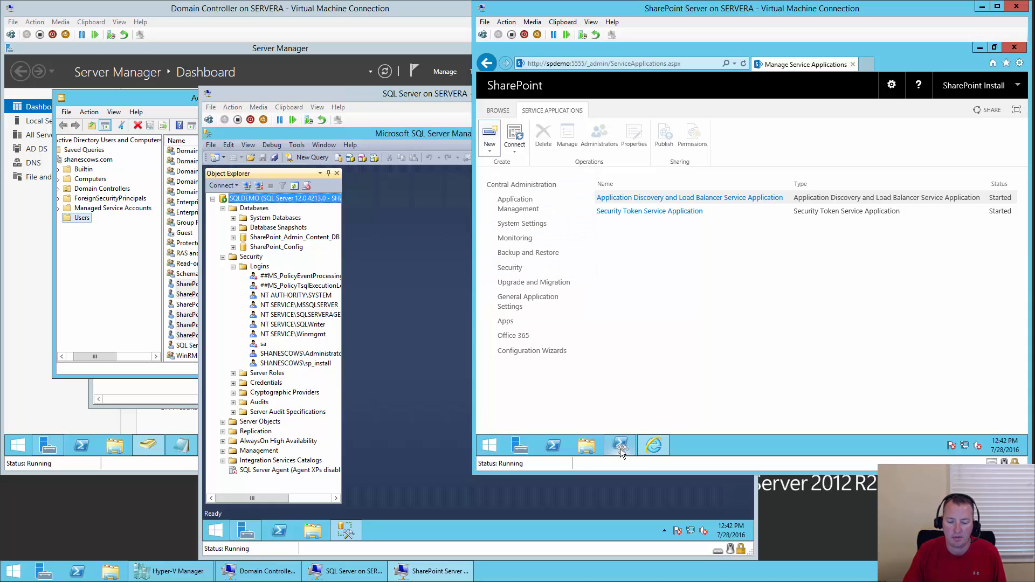
{"action": "left_click", "coordinate": [620, 446]}
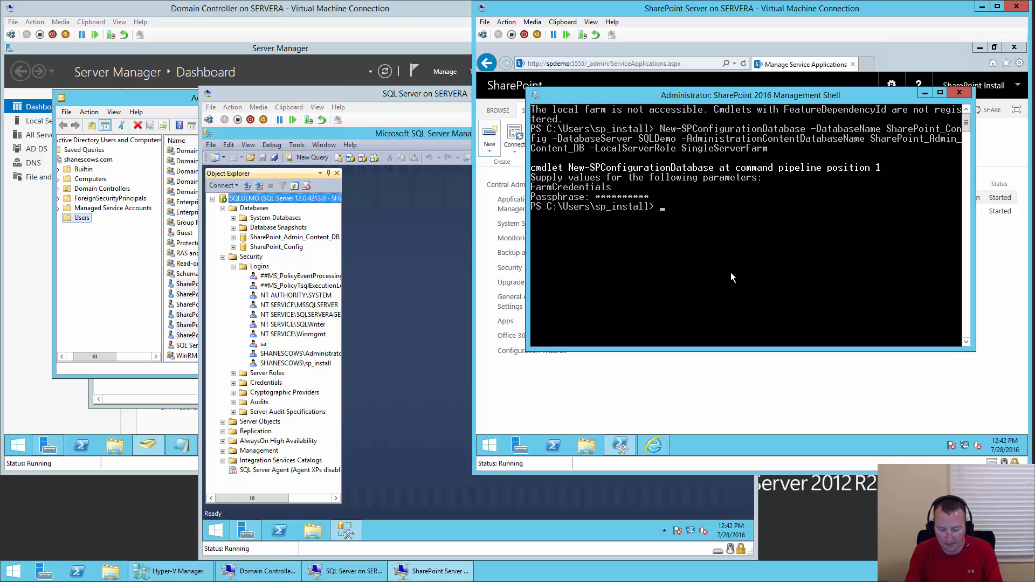
- Clear the console and create a State Service application named 'State Service Application'
{"action": "type", "text": "cls"}
{"action": "key", "text": "Return"}
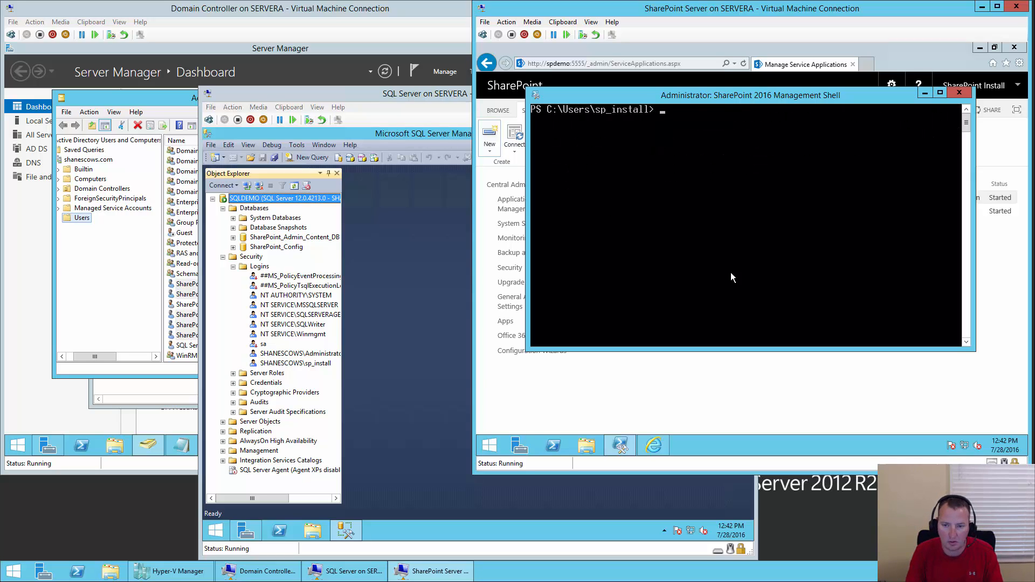
{"action": "type", "text": "nes"}
{"action": "key", "text": "BackSpace"}
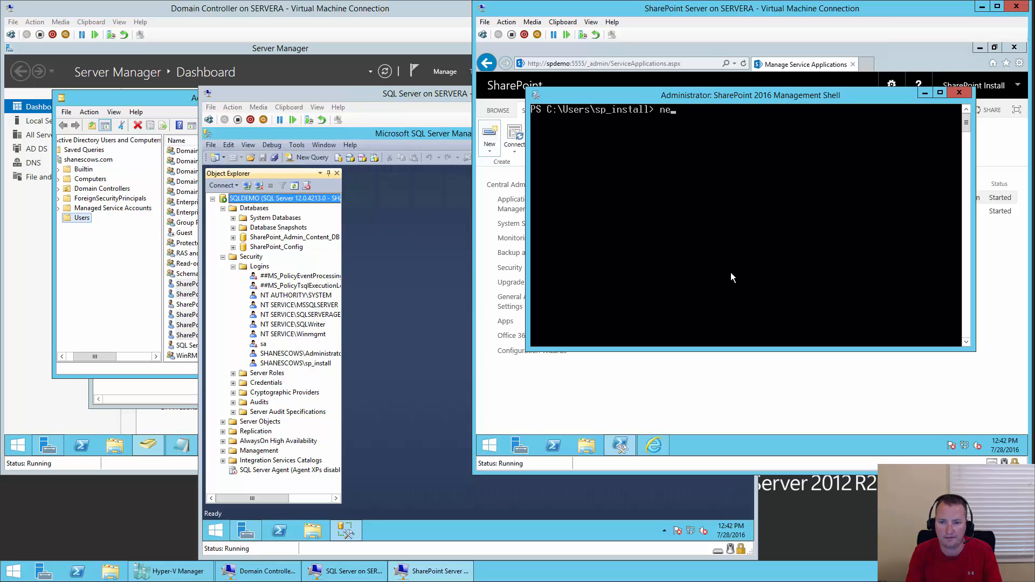
{"action": "type", "text": "w-spstate"}
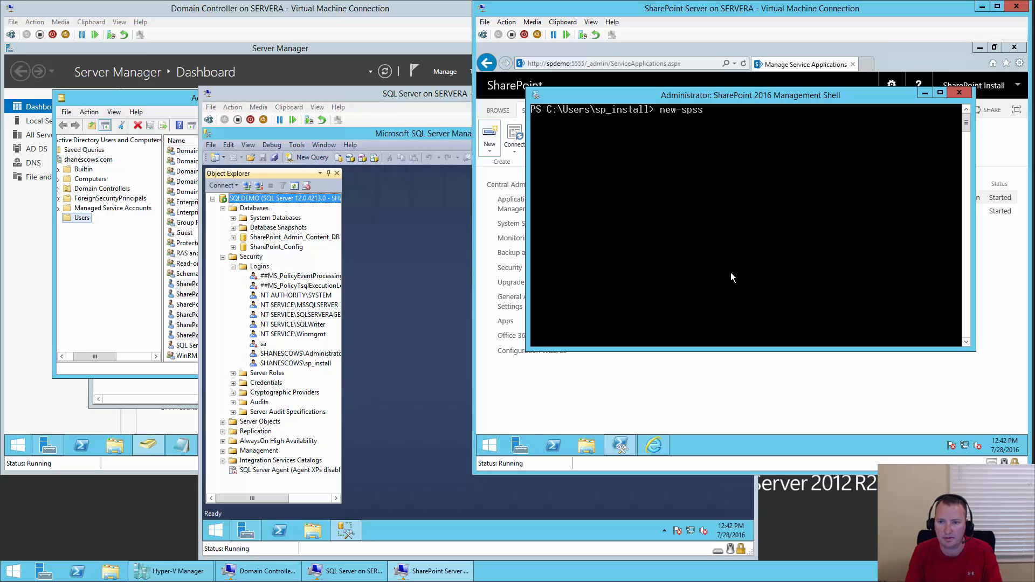
{"action": "key", "text": "Tab"}
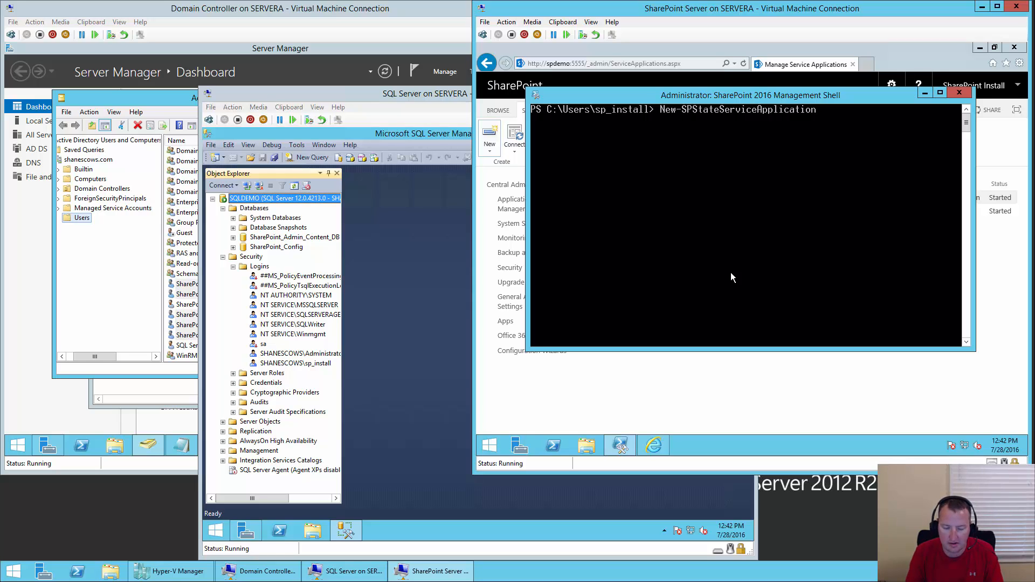
{"action": "type", "text": "-n"}
{"action": "key", "text": "Tab"}
{"action": "type", "text": "\""}
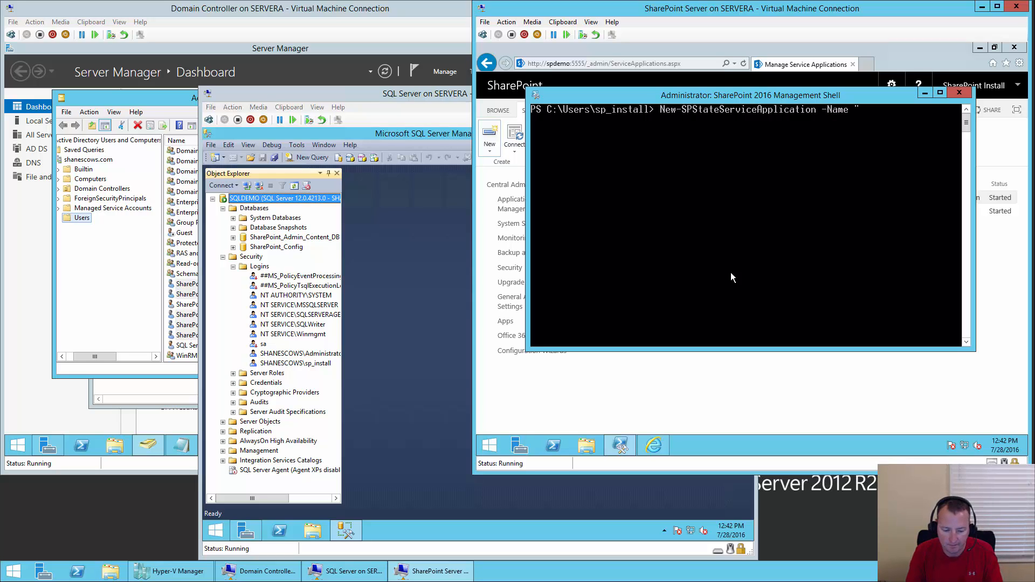
{"action": "type", "text": "State SE"}
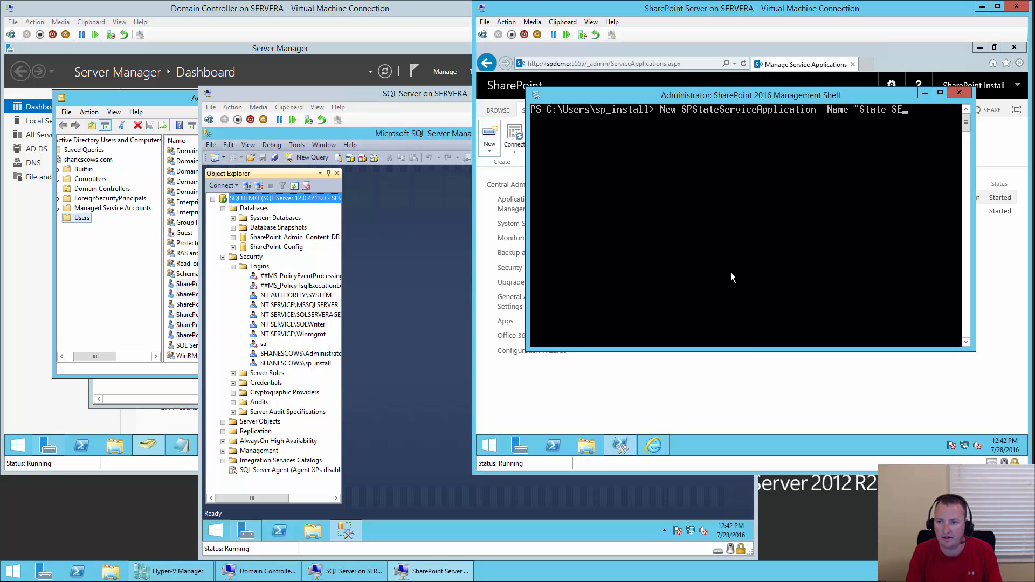
{"action": "type", "text": "rv"}
{"action": "key", "text": "BackSpace"}
{"action": "key", "text": "BackSpace"}
{"action": "key", "text": "BackSpace"}
{"action": "type", "text": "ervice Application"}
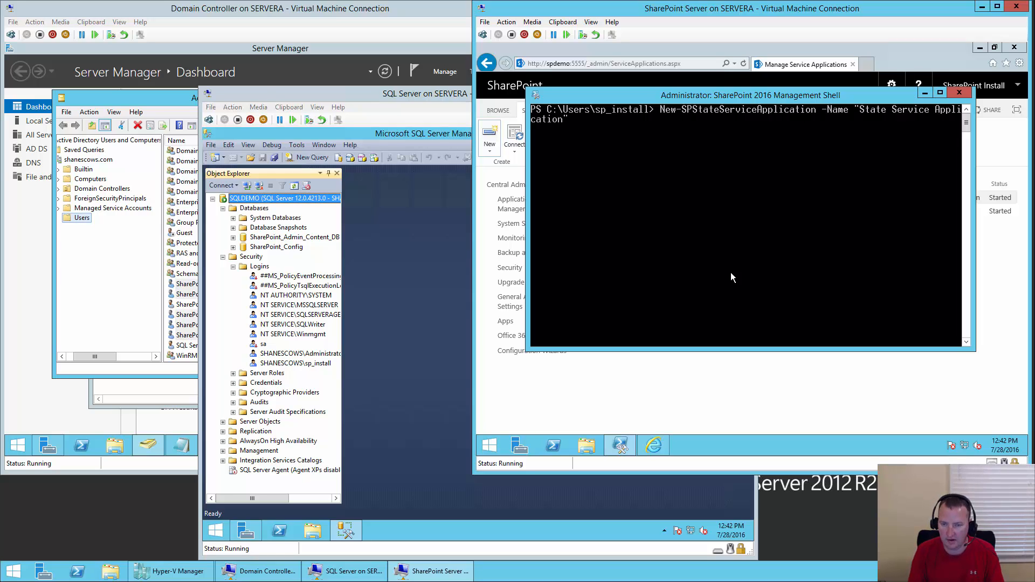
{"action": "type", "text": "\""}
{"action": "key", "text": "Return"}
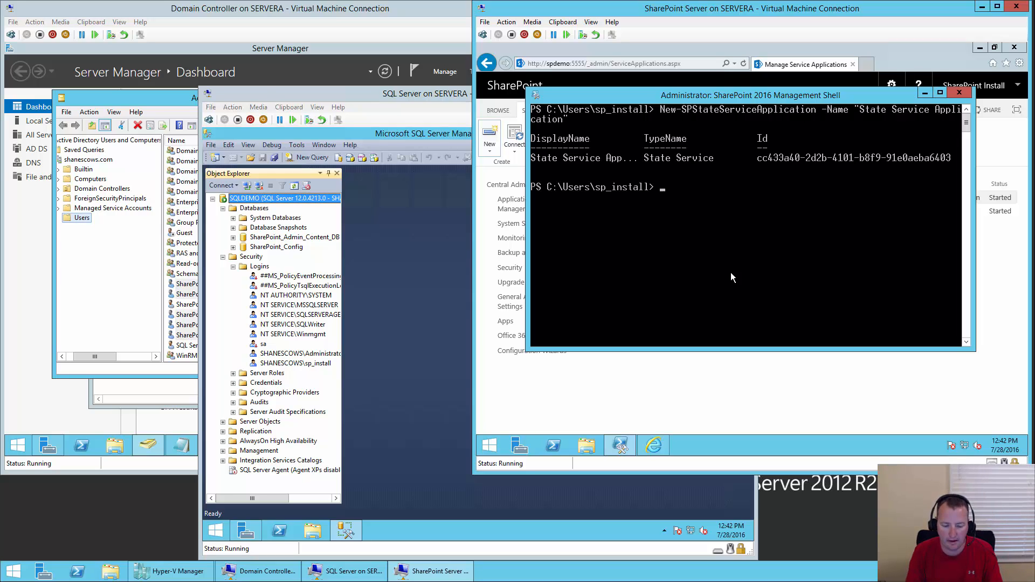
- Pipe Get-SPStateServiceApplication into New-SPStateServiceApplicationProxy -DefaultProxyGroup to create the proxy
{"action": "type", "text": "get"}
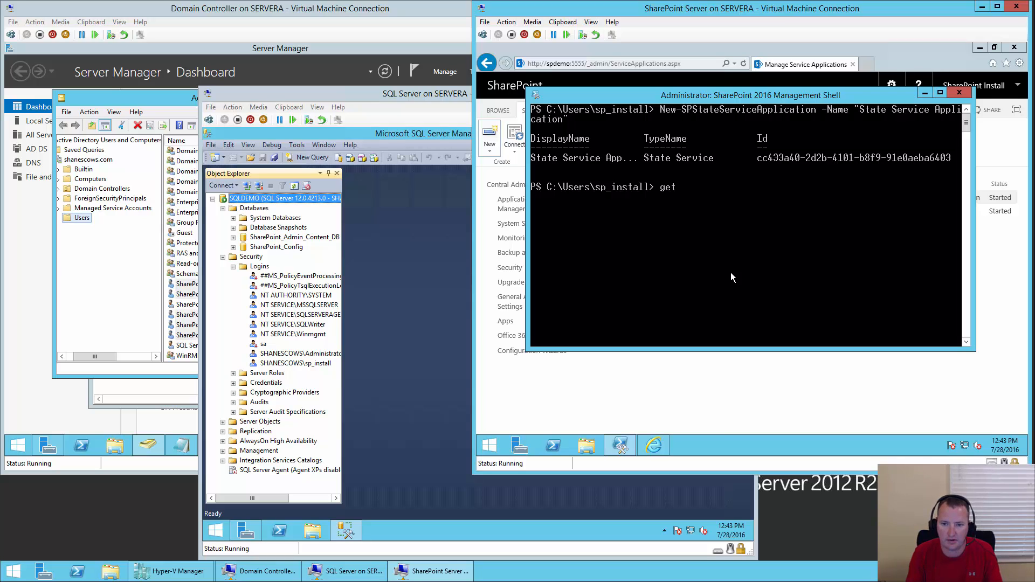
{"action": "type", "text": "-spstate"}
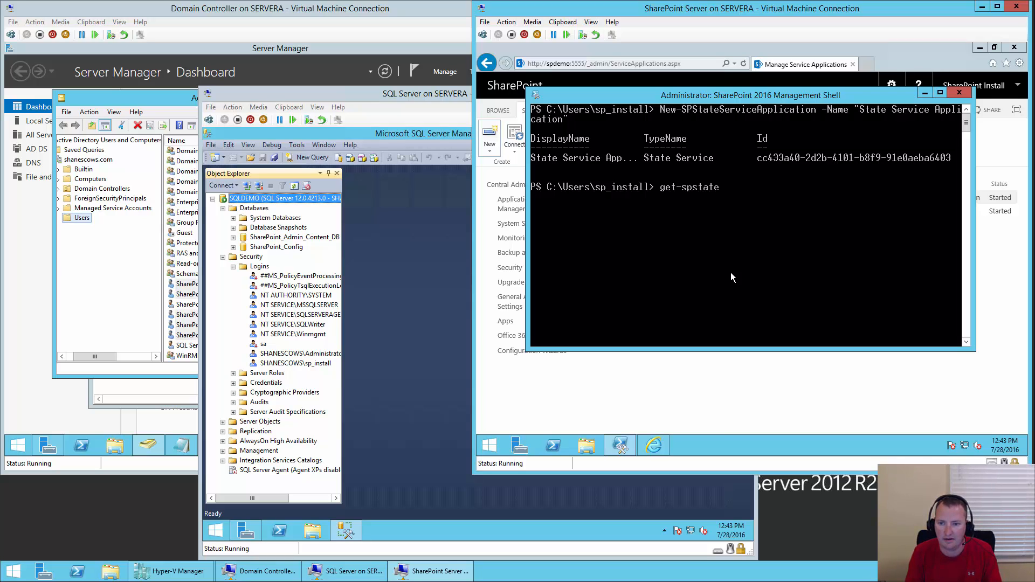
{"action": "type", "text": "se"}
{"action": "key", "text": "Tab"}
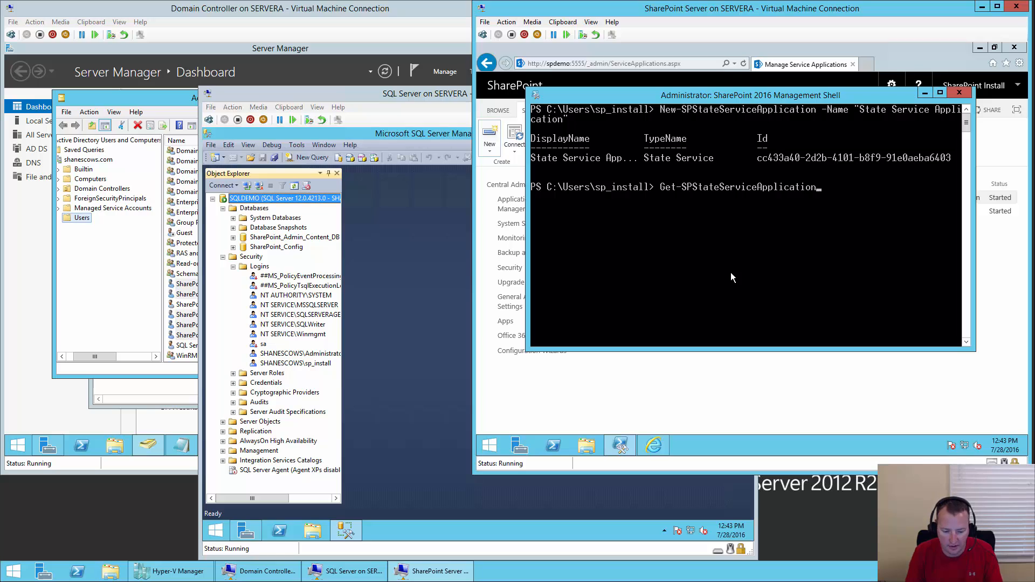
{"action": "type", "text": "| "}
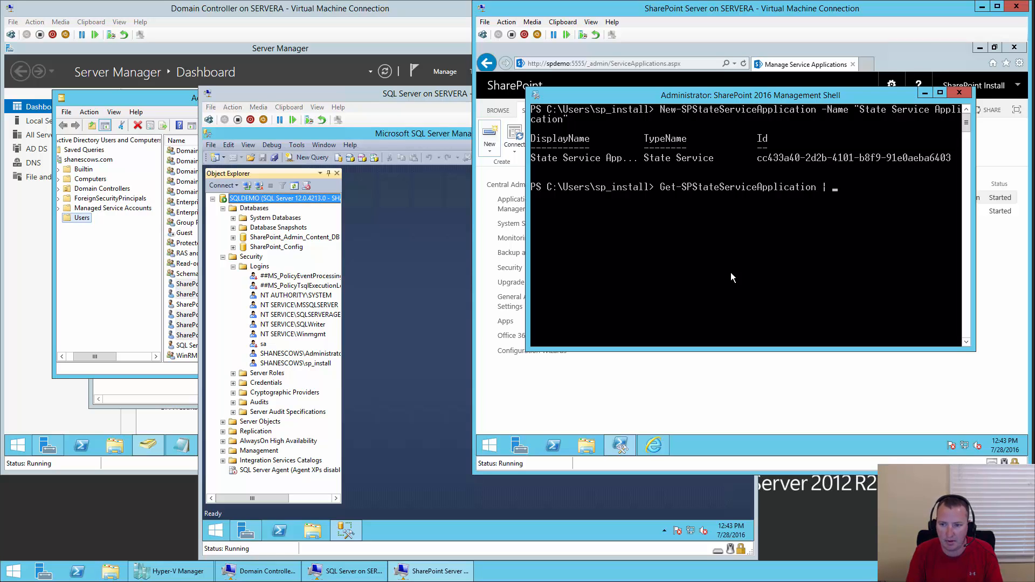
{"action": "type", "text": "New-sps"}
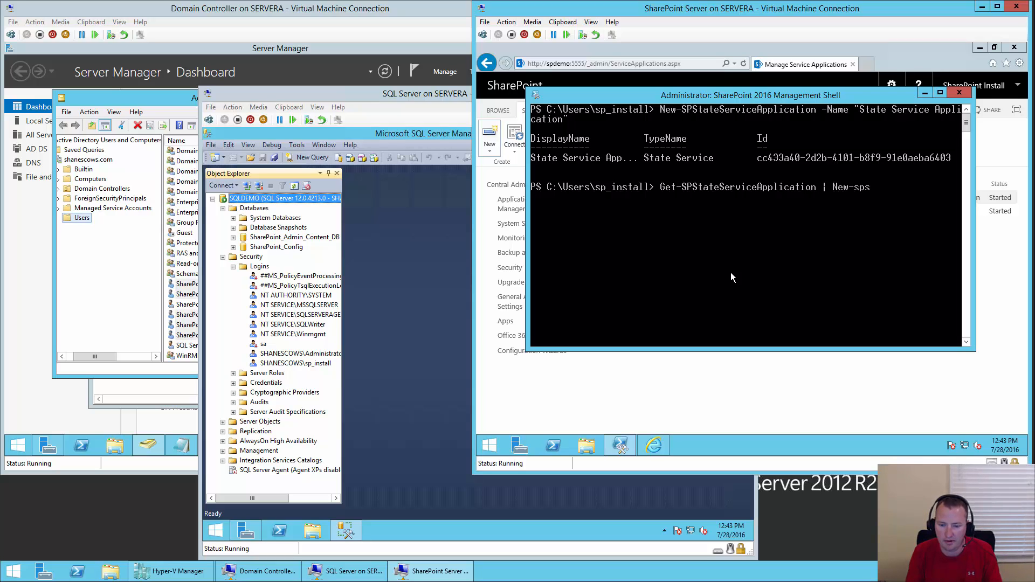
{"action": "type", "text": "tat"}
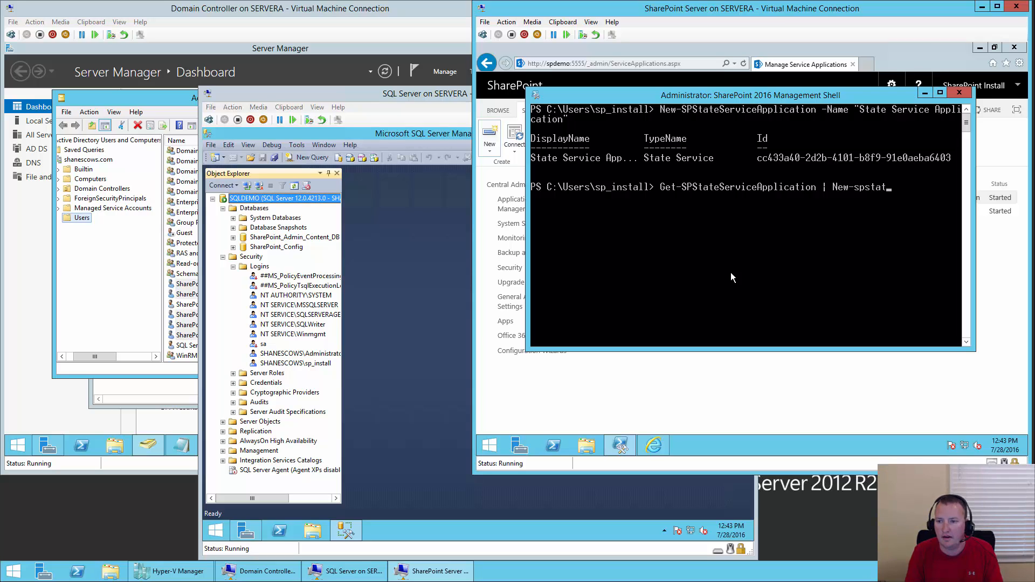
{"action": "type", "text": "eserviceappl"}
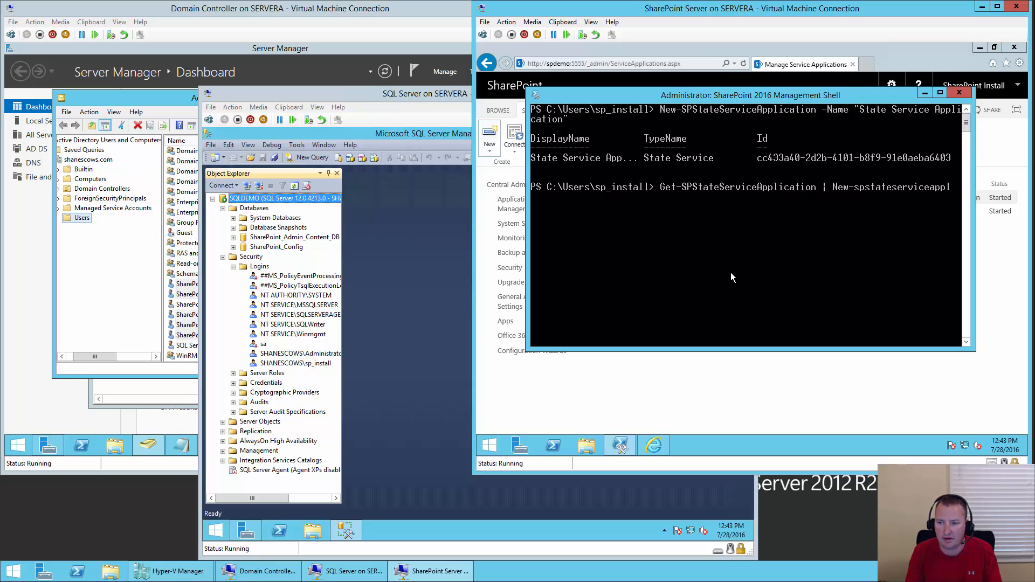
{"action": "key", "text": "Tab"}
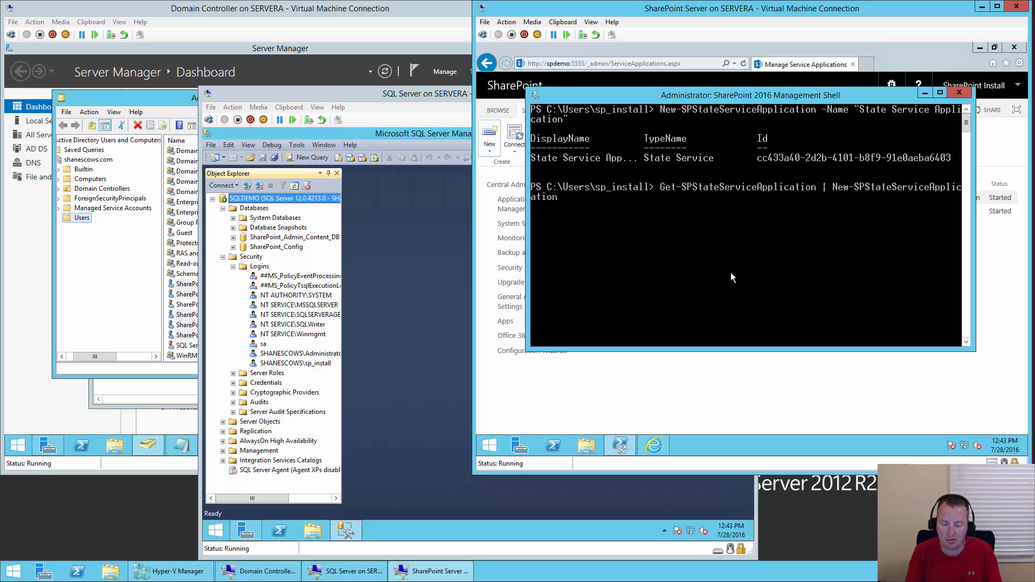
{"action": "type", "text": "Proxy"}
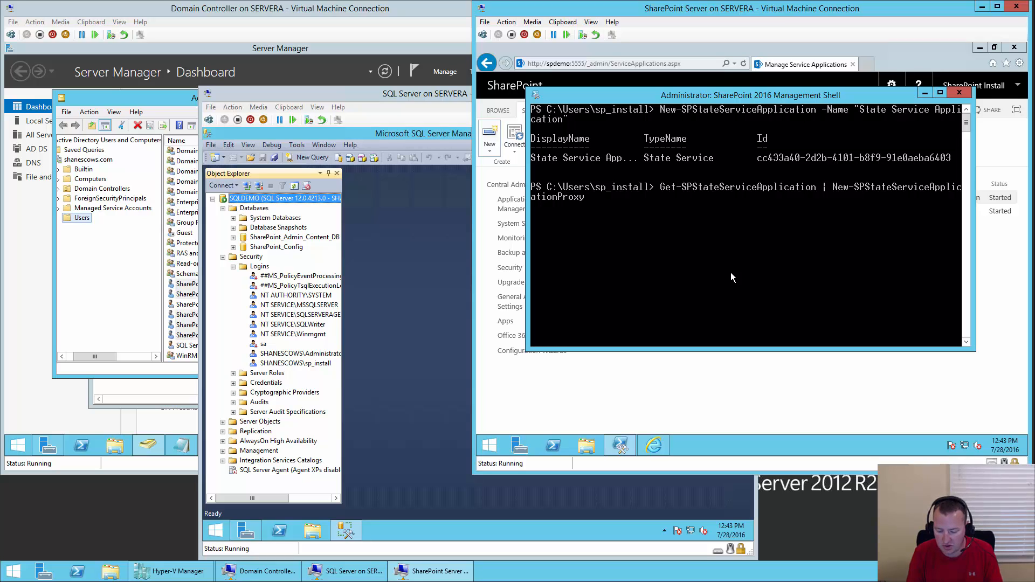
{"action": "type", "text": " -DefaultProxyGroup"}
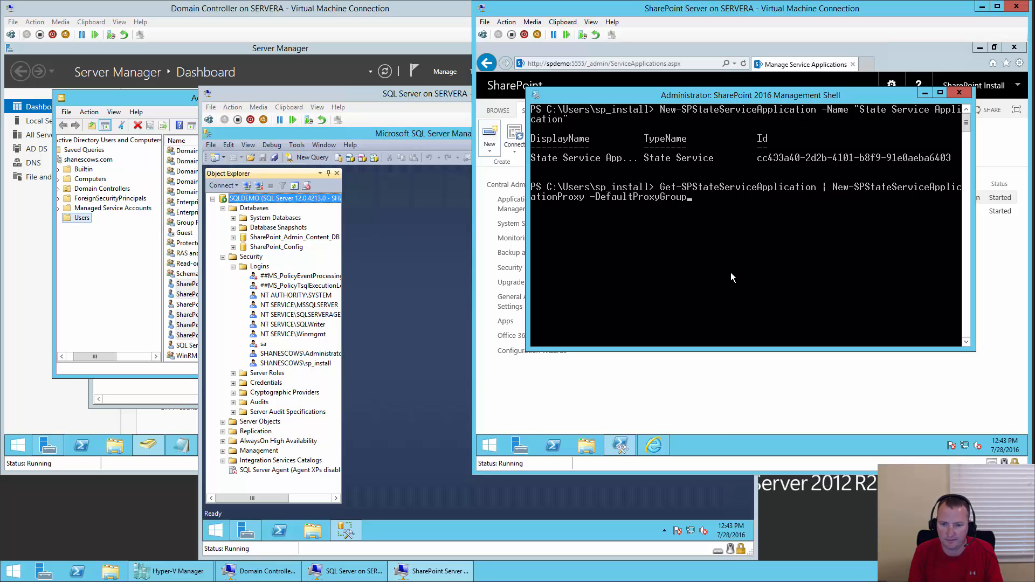
{"action": "key", "text": "Return"}
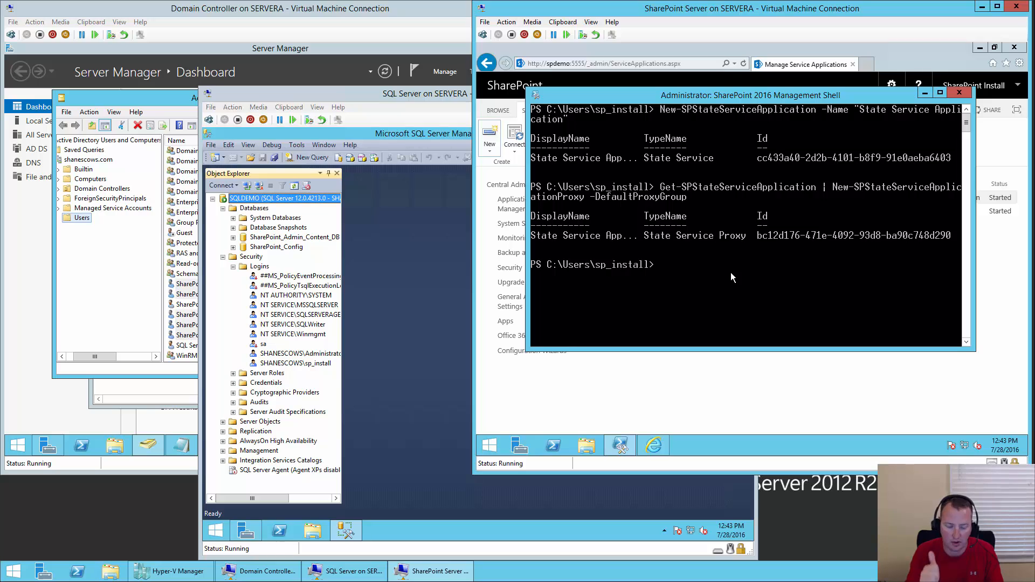
- Begin another command piping Get-SPStateServiceApplication into a New-SPState cmdlet
{"action": "type", "text": "get-sps"}
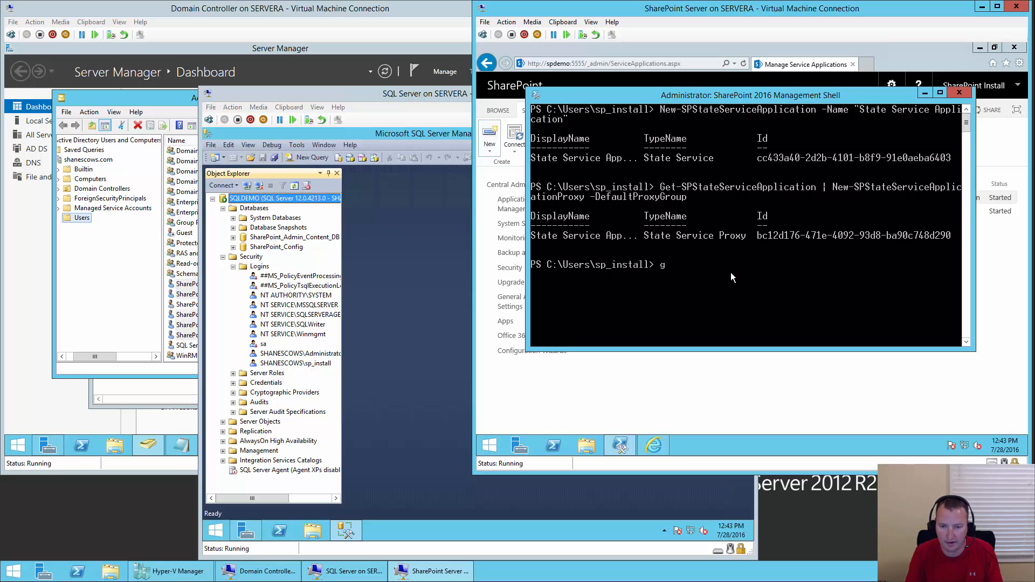
{"action": "type", "text": "s"}
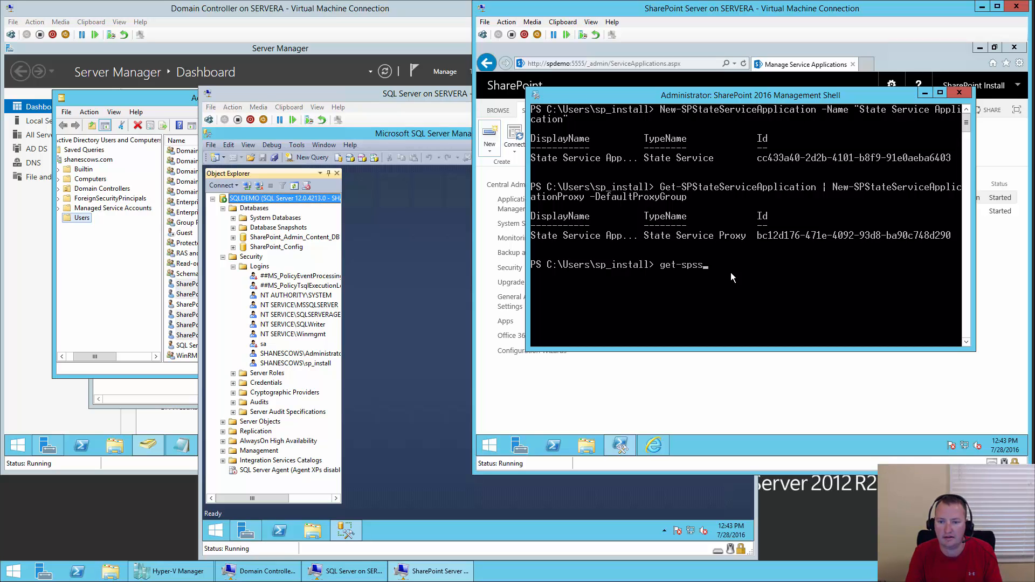
{"action": "key", "text": "BackSpace"}
{"action": "type", "text": "tatese"}
{"action": "key", "text": "Tab"}
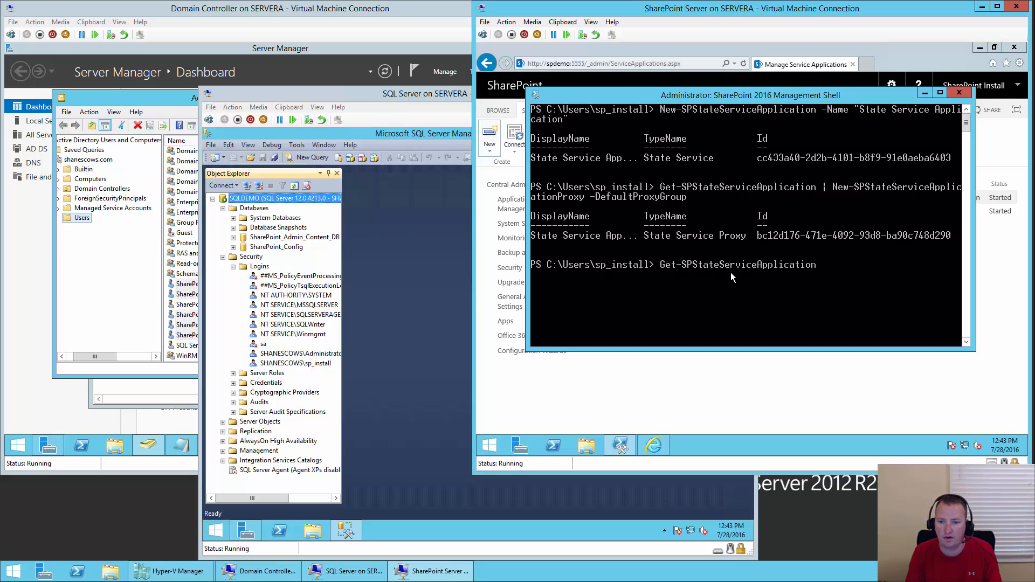
{"action": "type", "text": "| "}
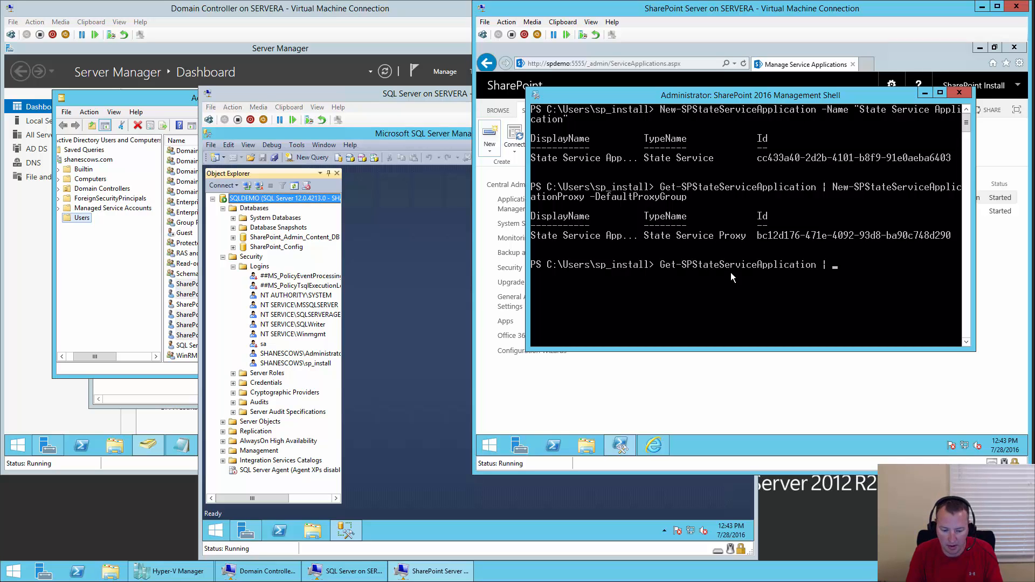
{"action": "type", "text": "new-s"}
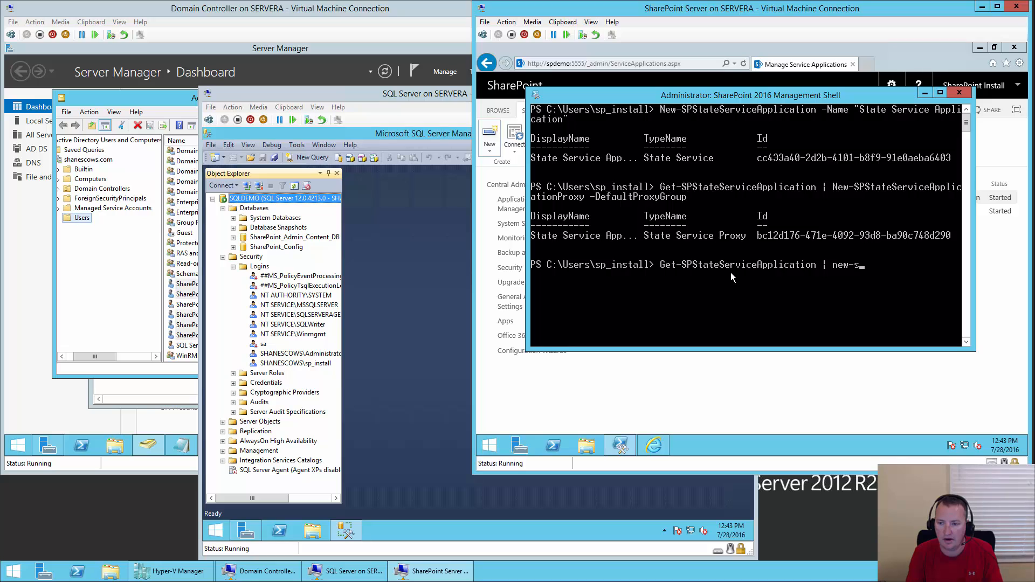
{"action": "type", "text": "pstate"}
- Run New-SPStateServiceDatabase -Name "State_Service_DB" -DatabaseServer SQLDemo on the State Service application
{"action": "key", "text": "Tab"}
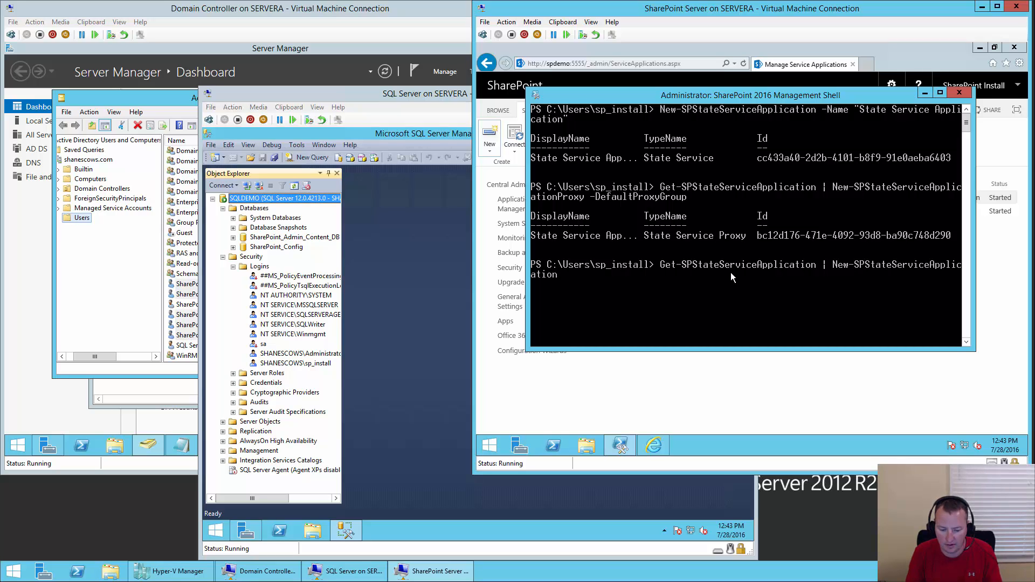
{"action": "key", "text": "Tab"}
{"action": "key", "text": "Tab"}
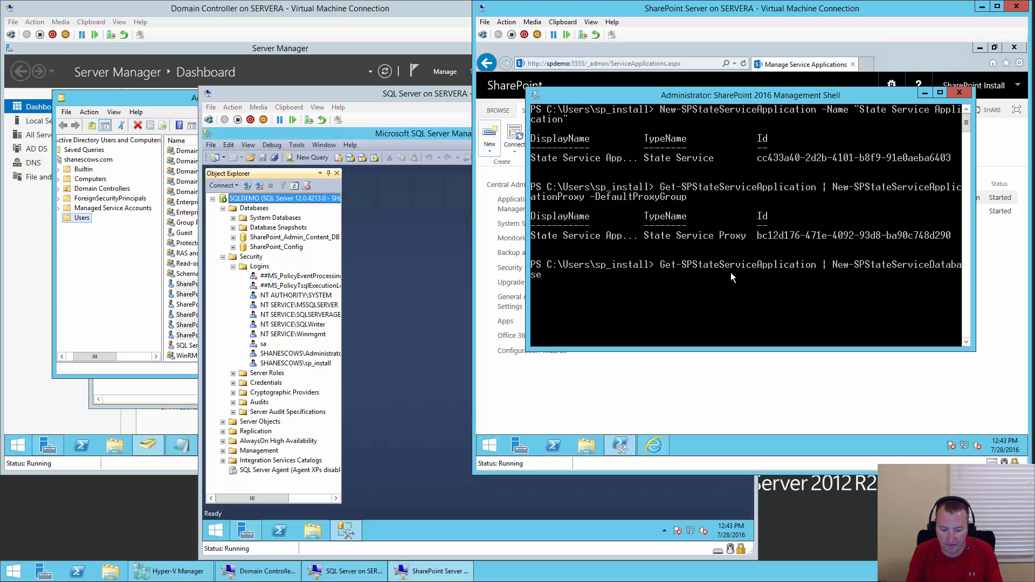
{"action": "type", "text": "-Name "}
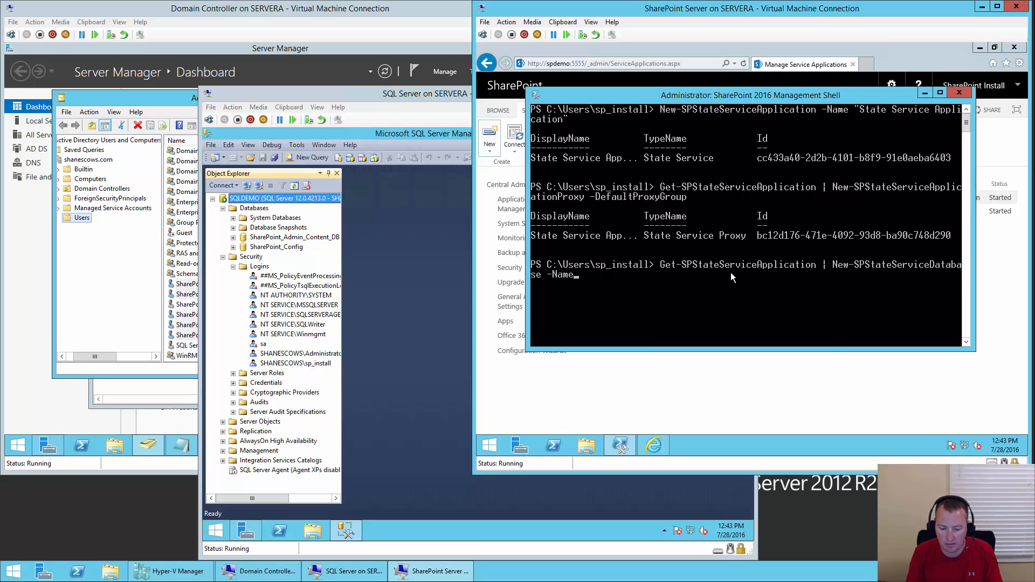
{"action": "type", "text": "\"State"}
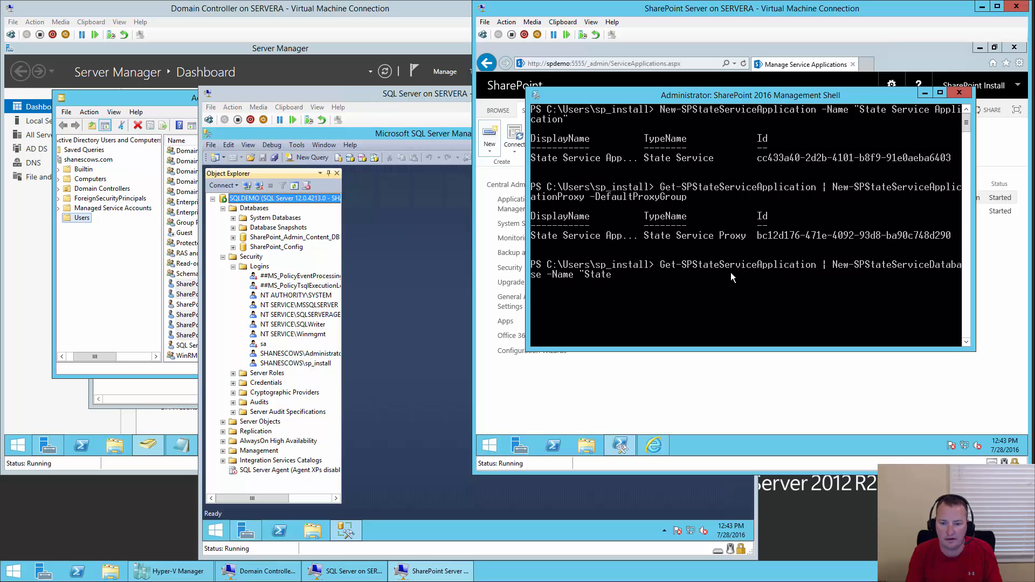
{"action": "type", "text": "_Service_D"}
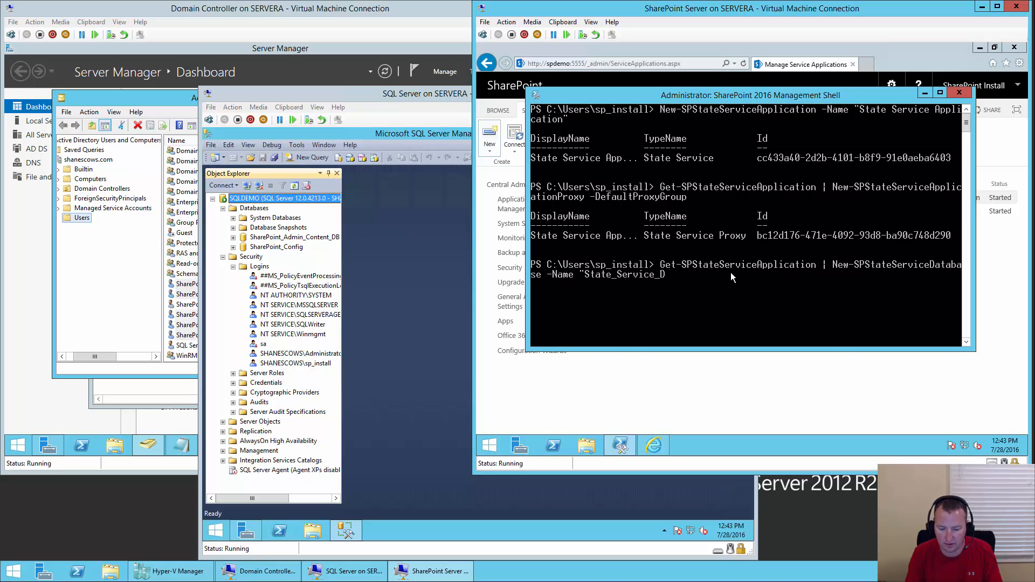
{"action": "type", "text": "B\" -"}
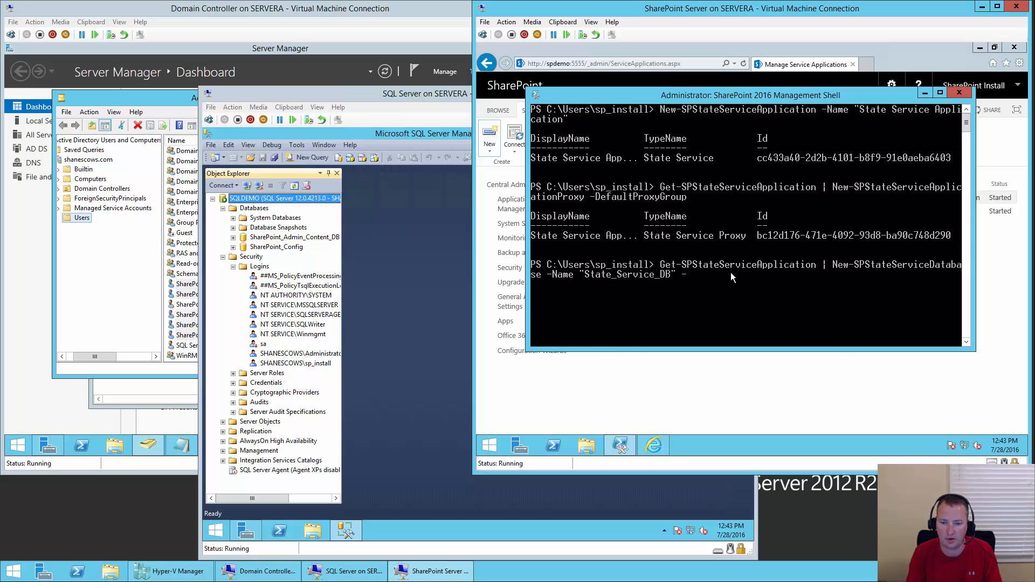
{"action": "type", "text": "DatabaseServer"}
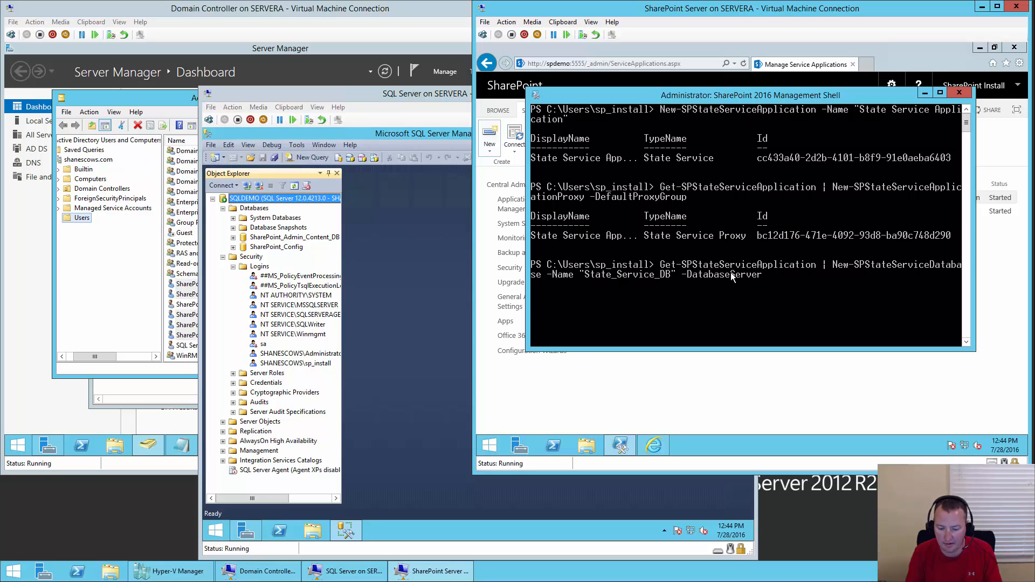
{"action": "type", "text": " SQ"}
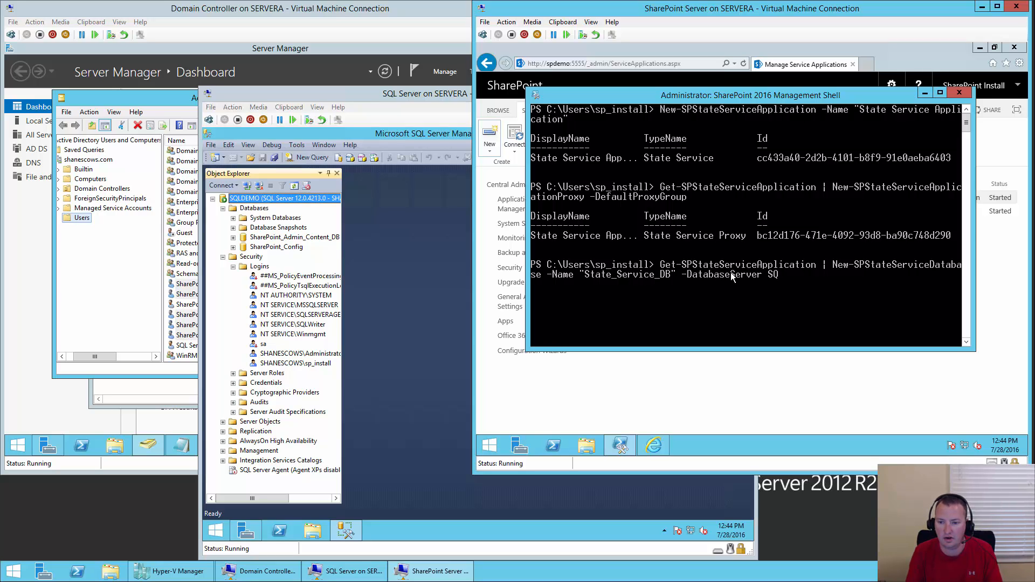
{"action": "type", "text": "LD"}
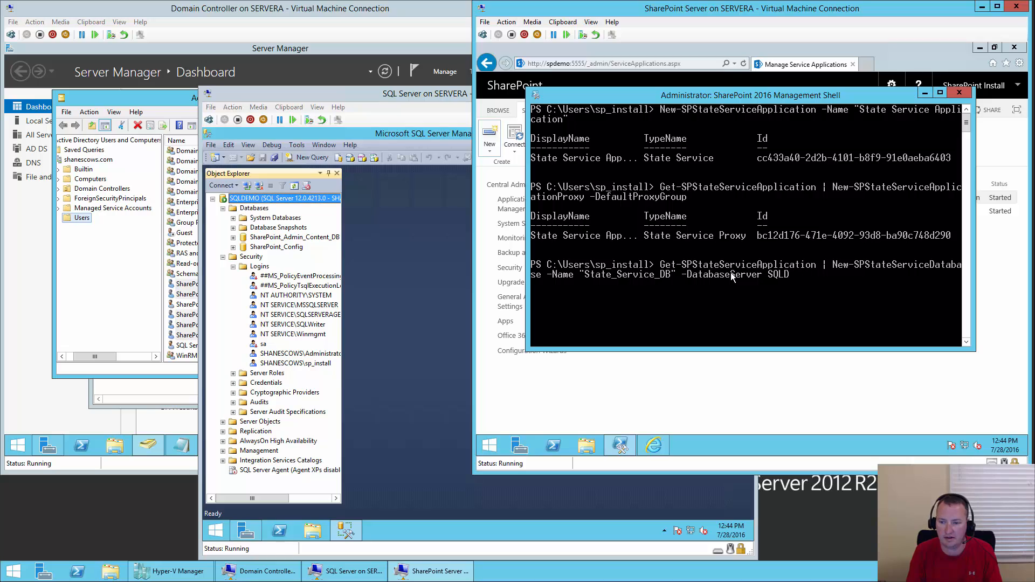
{"action": "type", "text": "emo"}
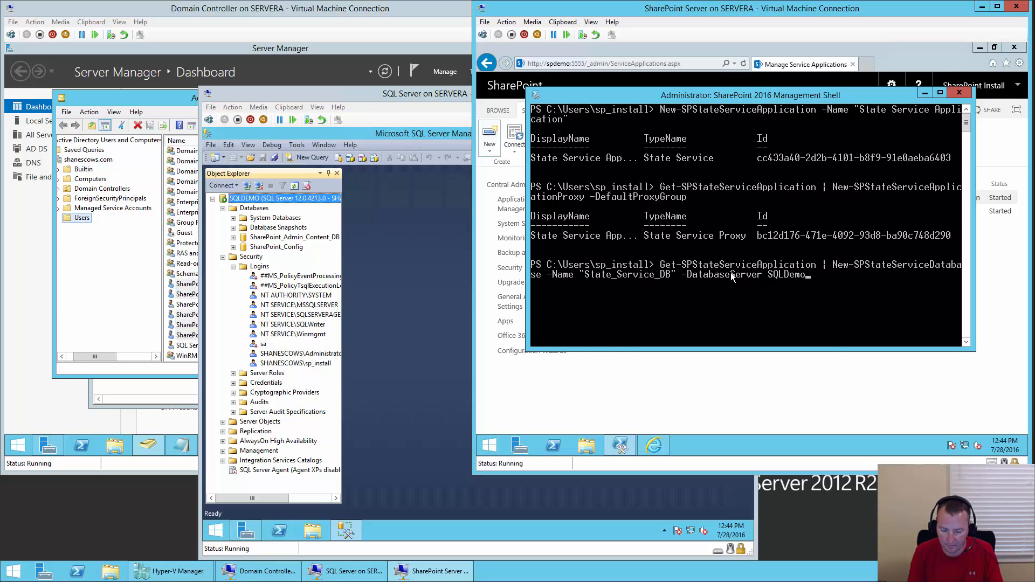
{"action": "key", "text": "Return"}
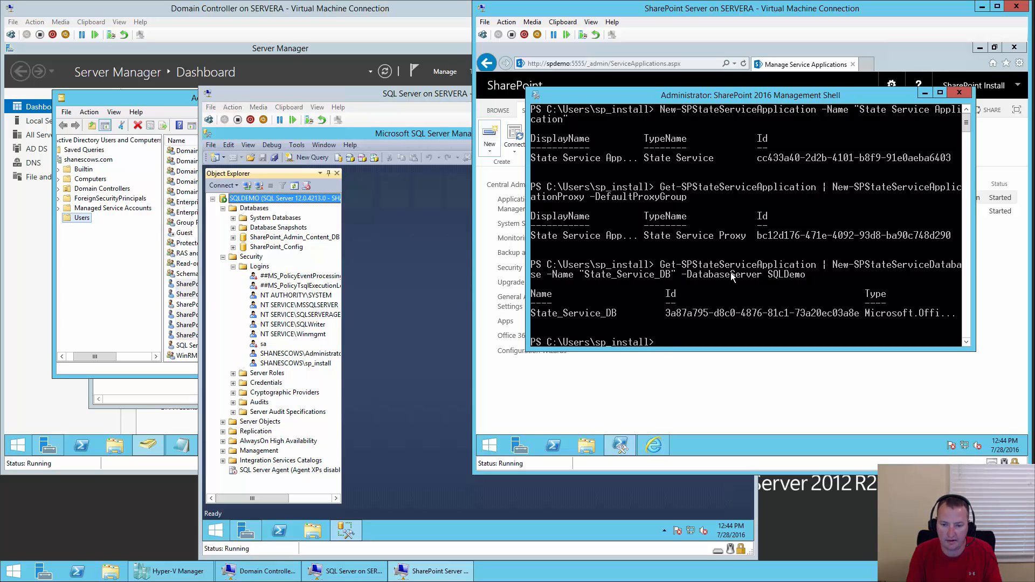
{"action": "type", "text": "get"}
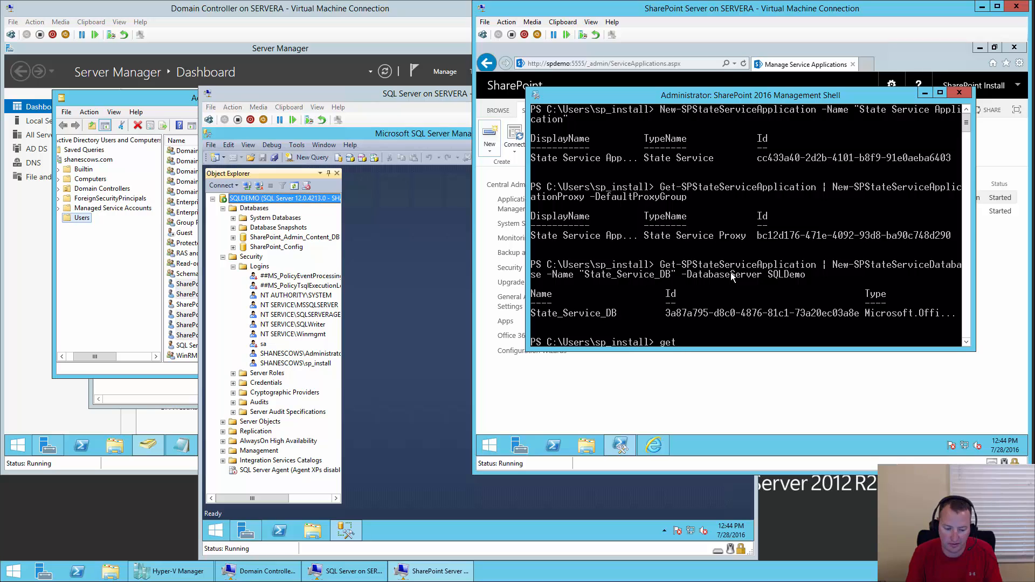
{"action": "type", "text": "-spd"}
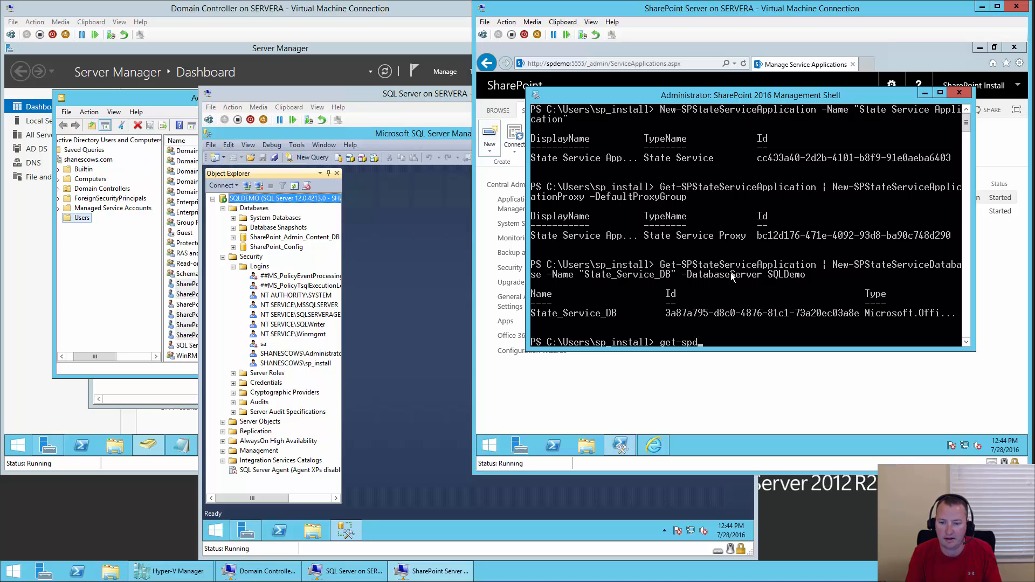
- Filter Get-SPDatabase for the StateDatabase type and pipe it into Initialize-SPStateServiceDatabase
{"action": "key", "text": "Tab"}
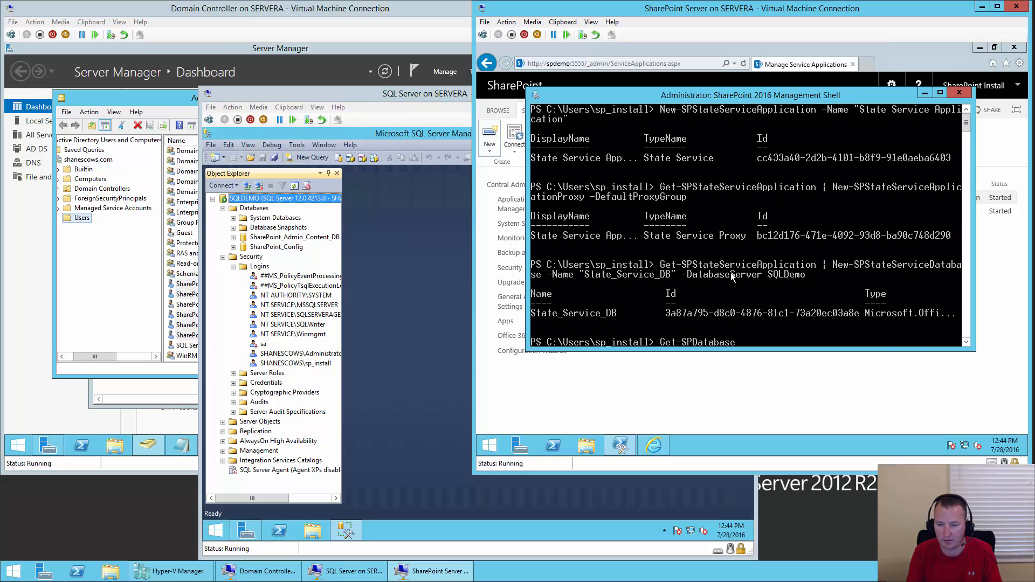
{"action": "type", "text": "| w"}
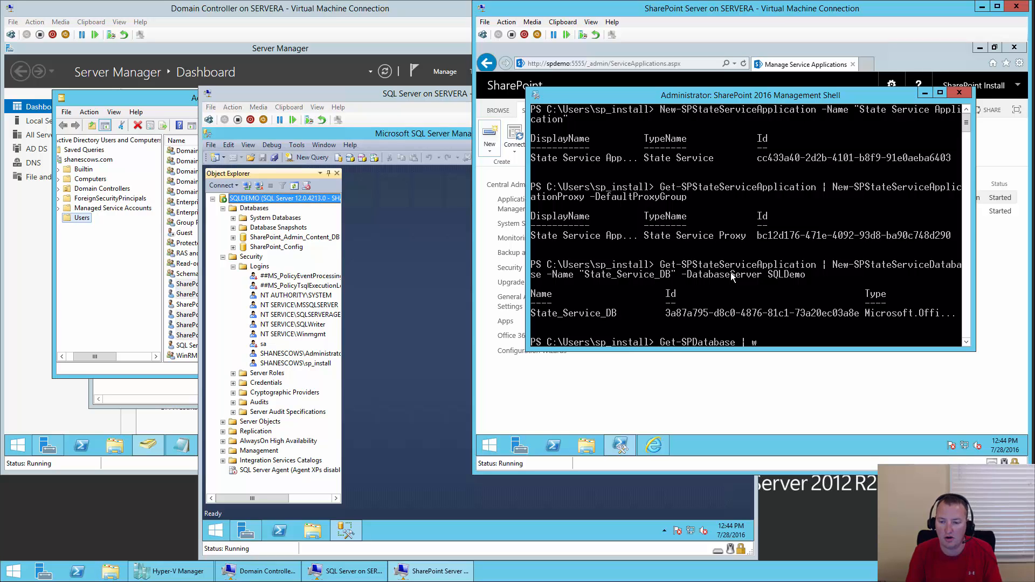
{"action": "type", "text": "here-obje"}
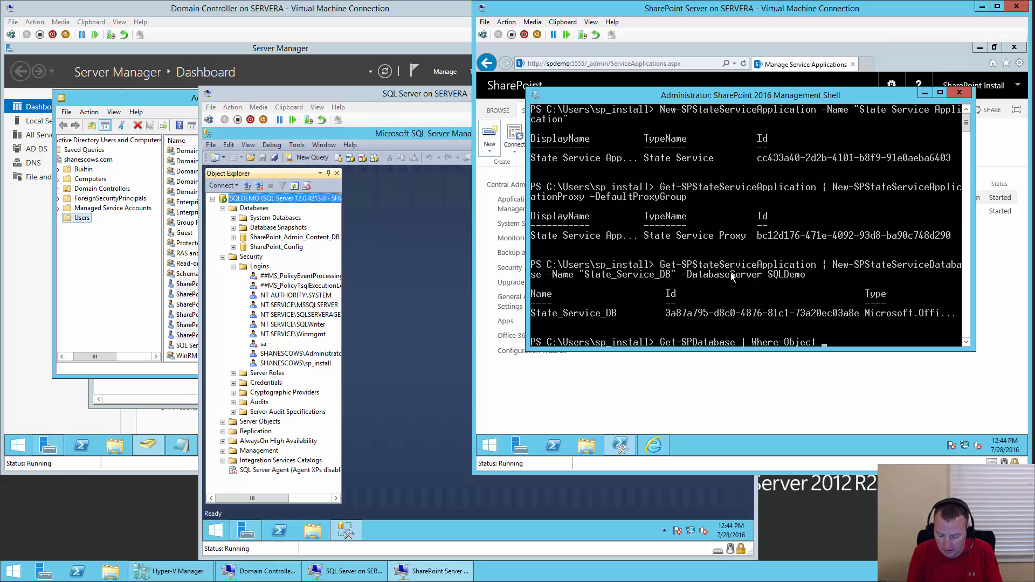
{"action": "type", "text": " {"}
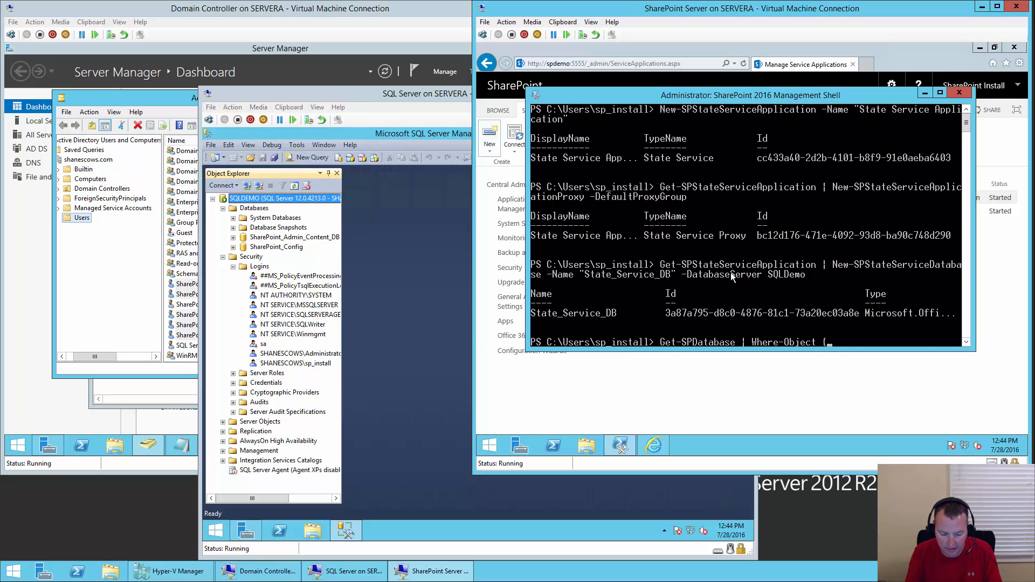
{"action": "type", "text": "$"}
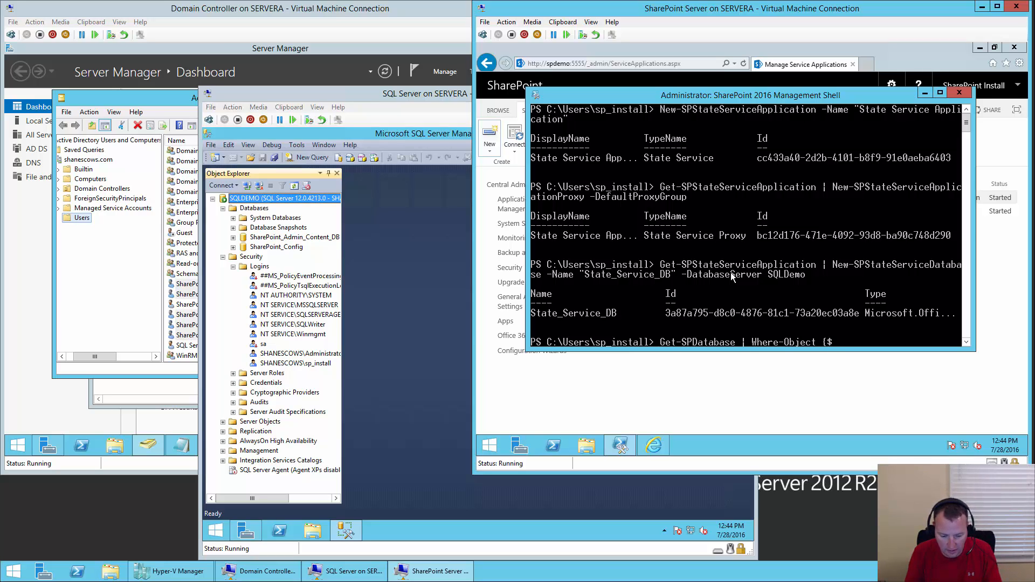
{"action": "type", "text": "_.type "}
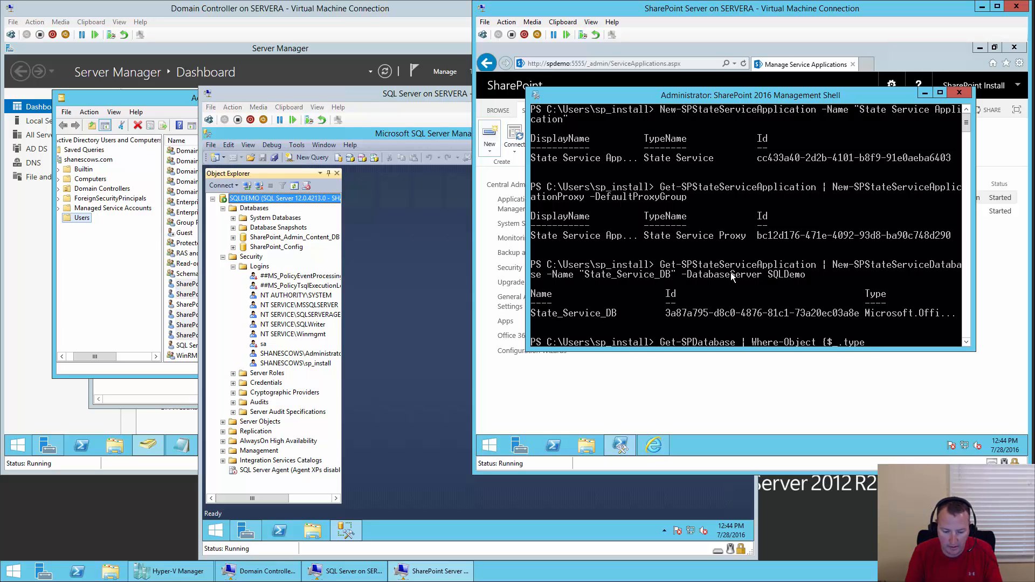
{"action": "type", "text": "-"}
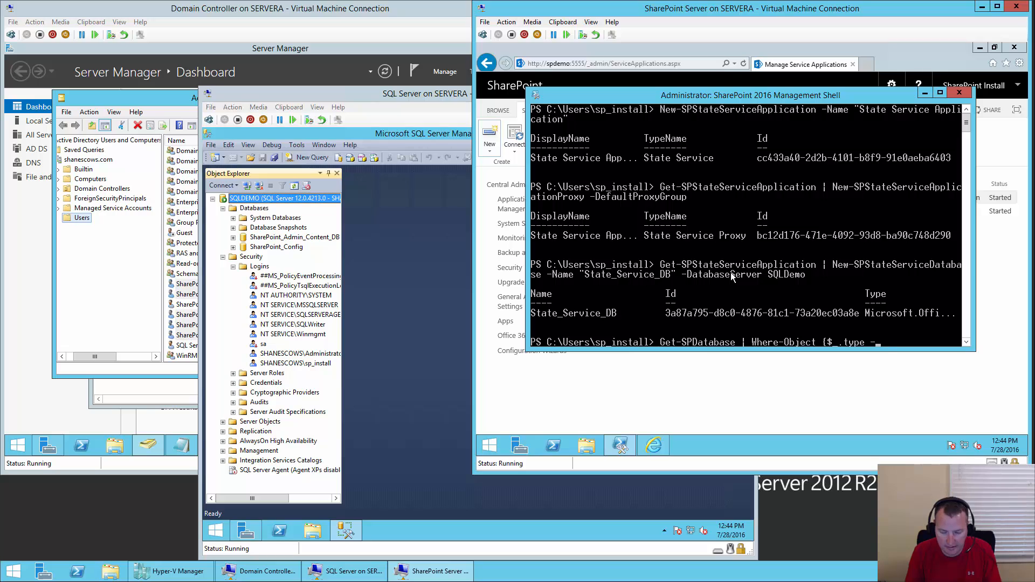
{"action": "type", "text": "eq"}
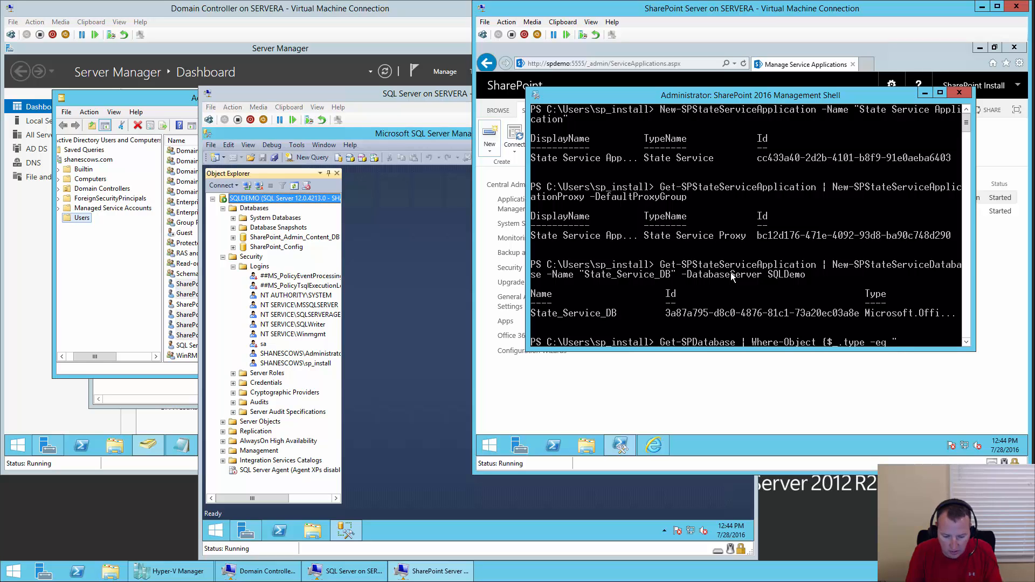
{"action": "type", "text": "\"M"}
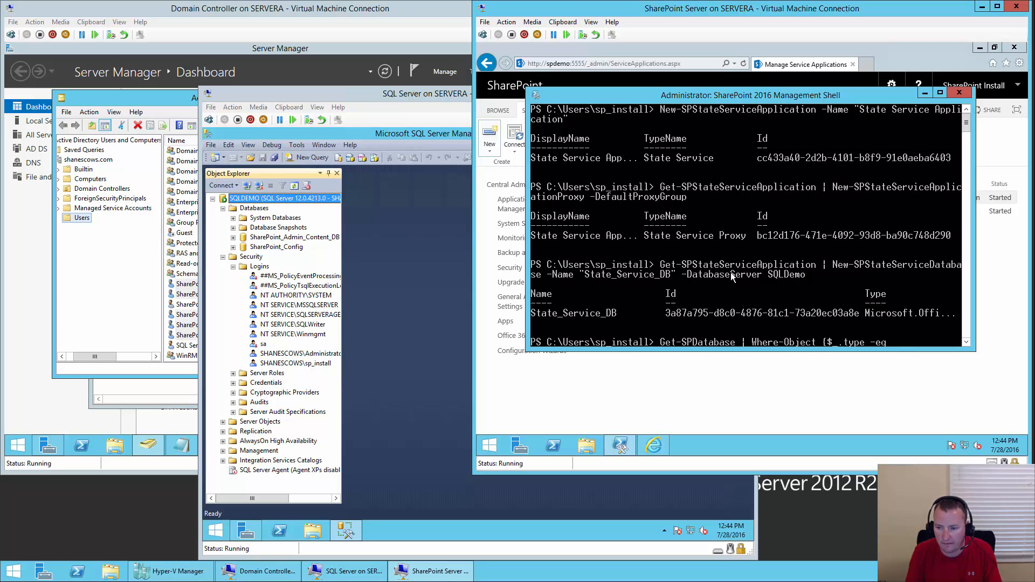
{"action": "type", "text": "icrosoft"}
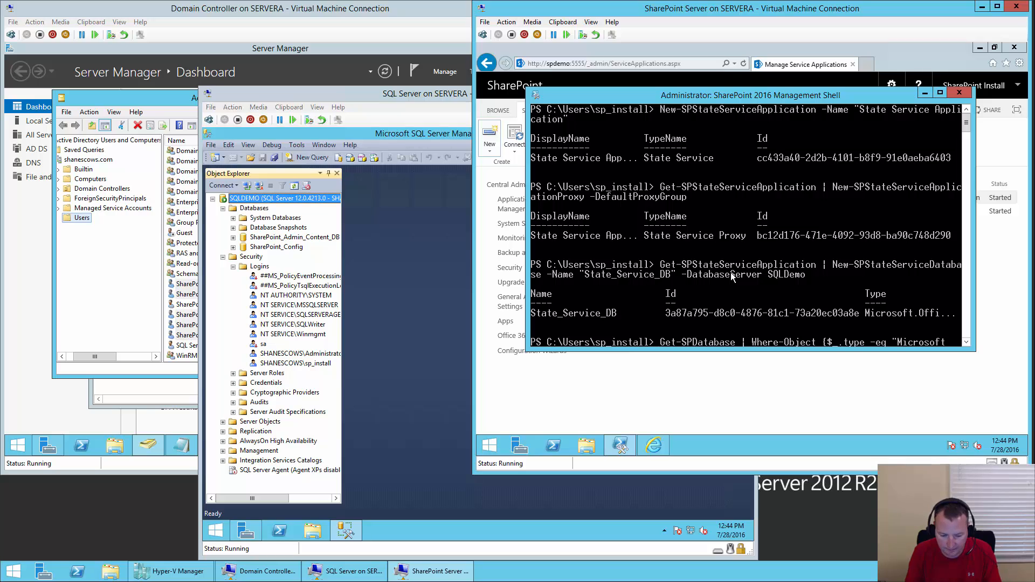
{"action": "type", "text": ".Office"}
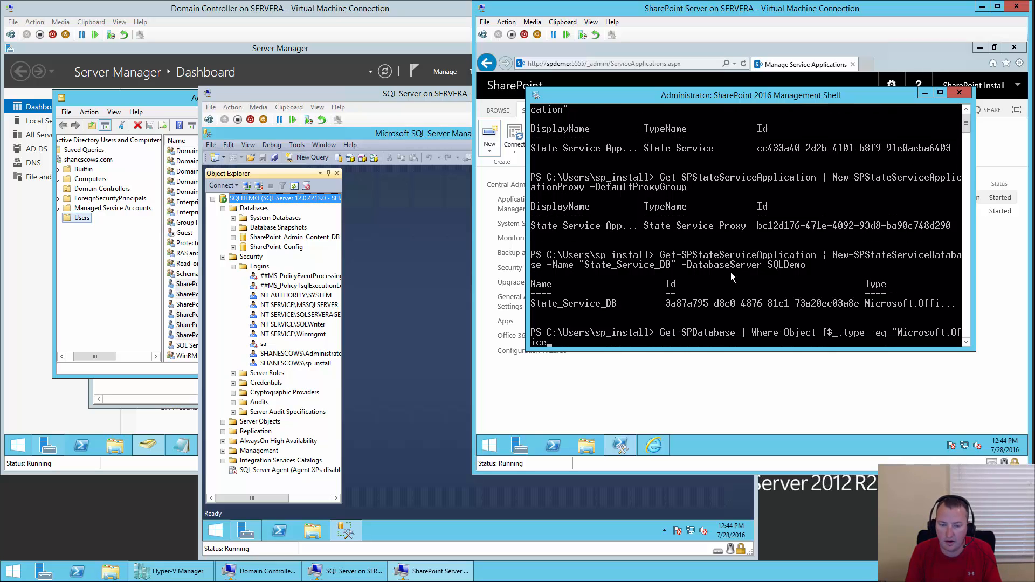
{"action": "type", "text": ".Server."}
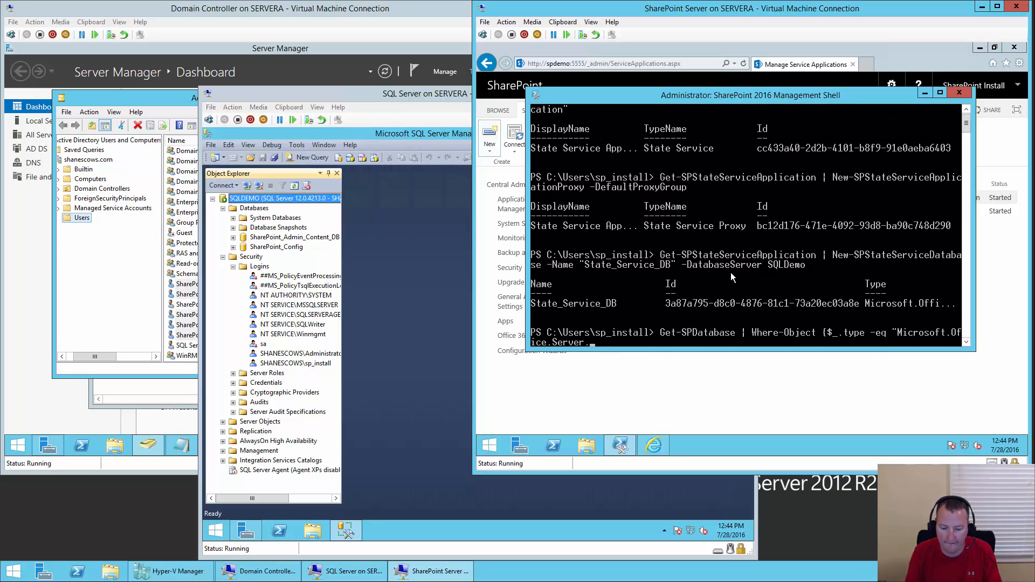
{"action": "type", "text": "Administr"}
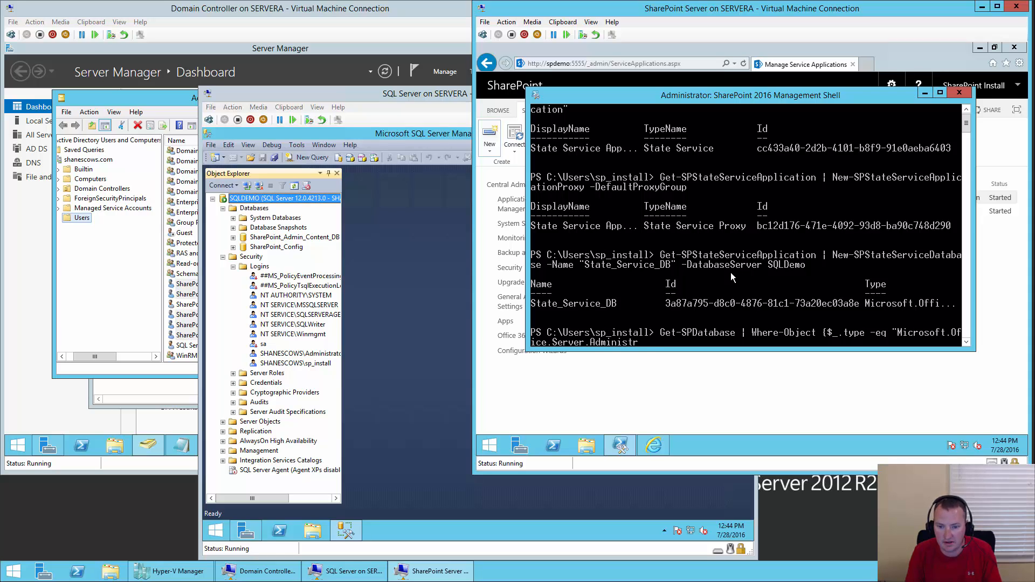
{"action": "type", "text": "ation.St"}
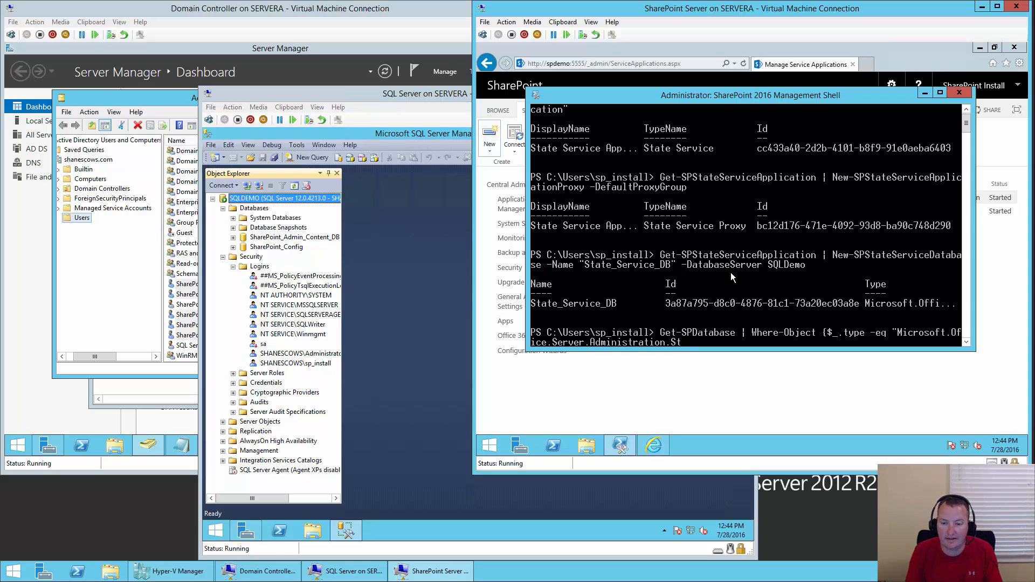
{"action": "type", "text": "ateDatabase"}
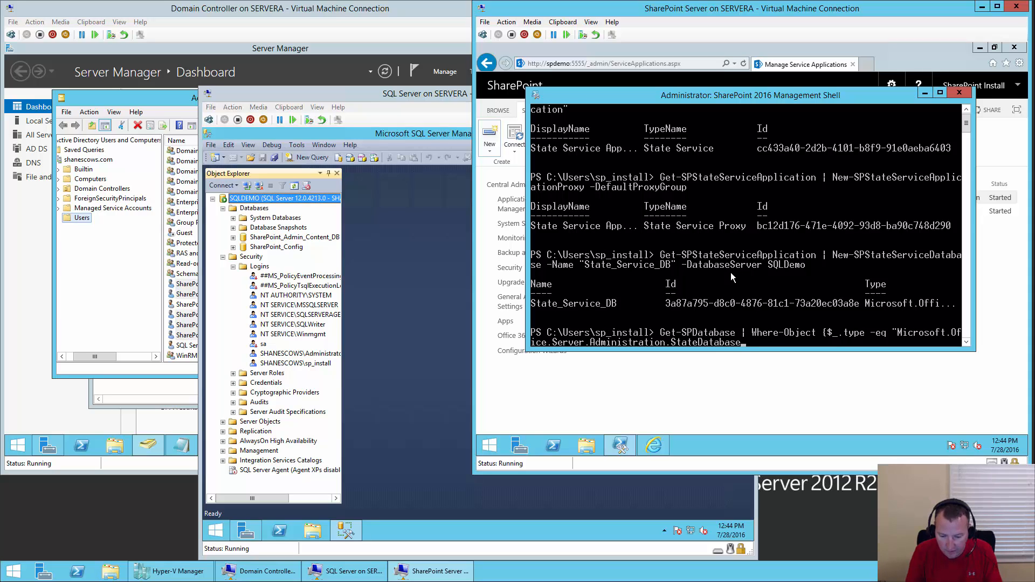
{"action": "type", "text": "\""}
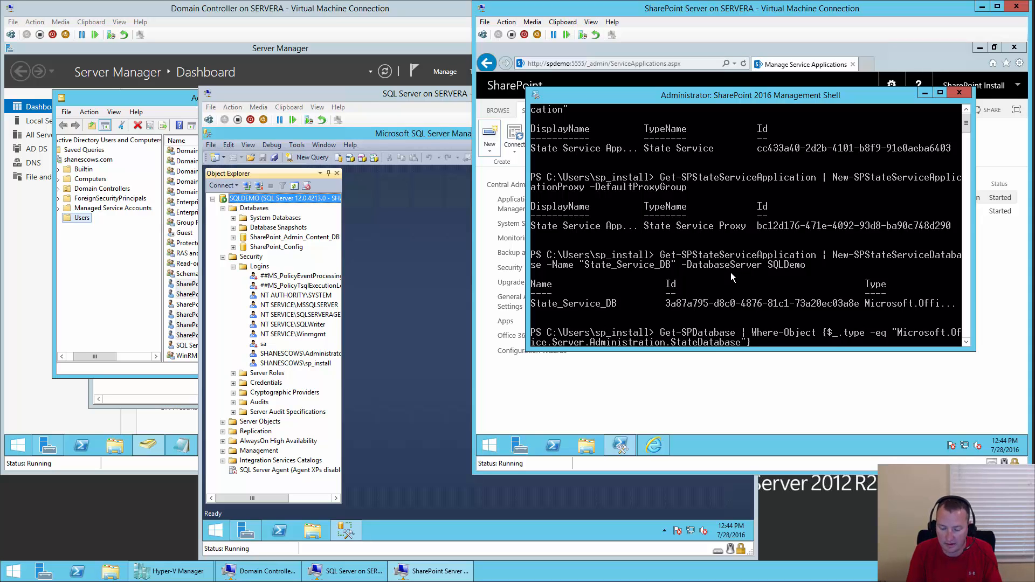
{"action": "type", "text": "} | "}
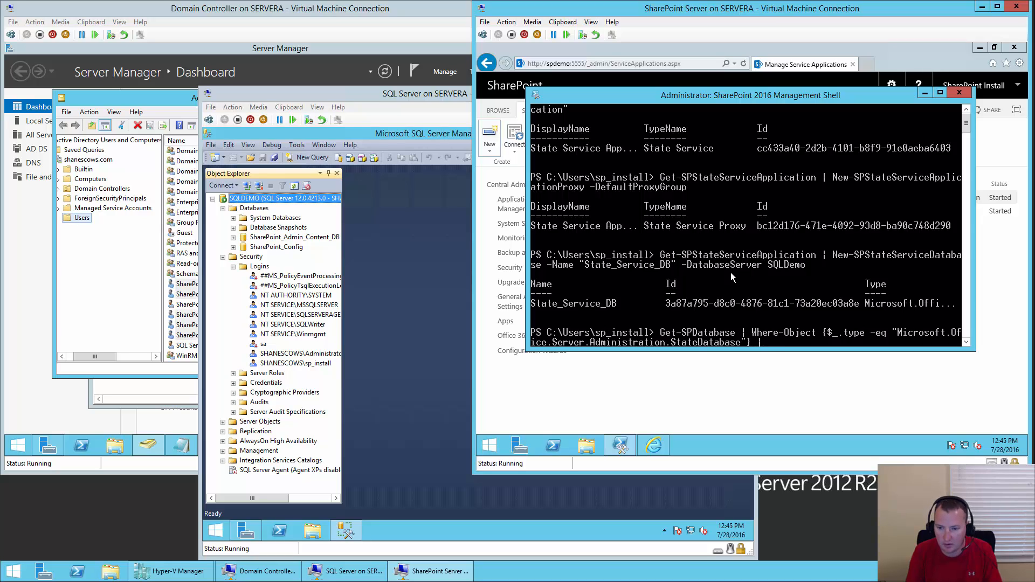
{"action": "type", "text": "Initiali"}
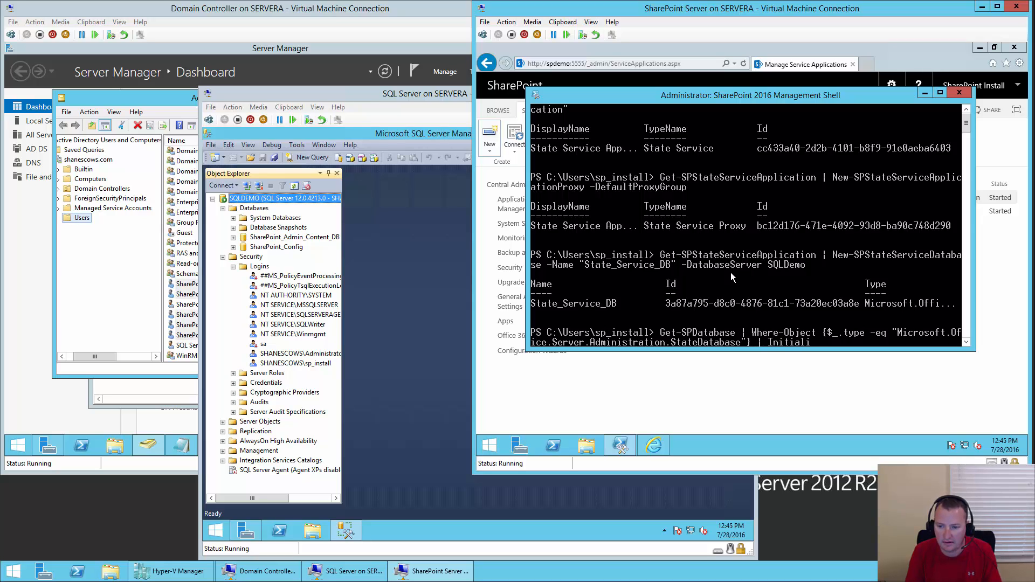
{"action": "type", "text": "ze-spstat"}
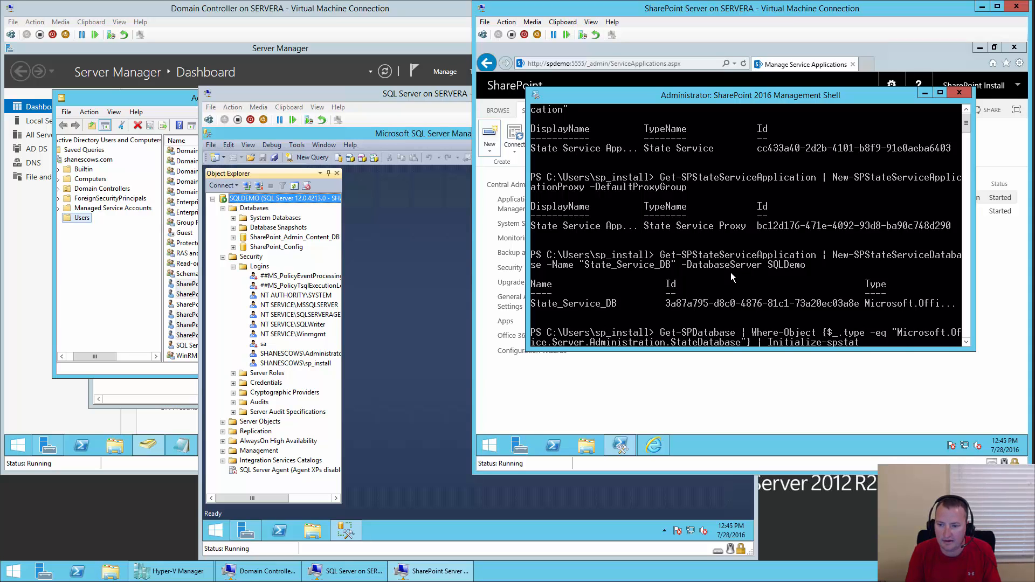
{"action": "key", "text": "Tab"}
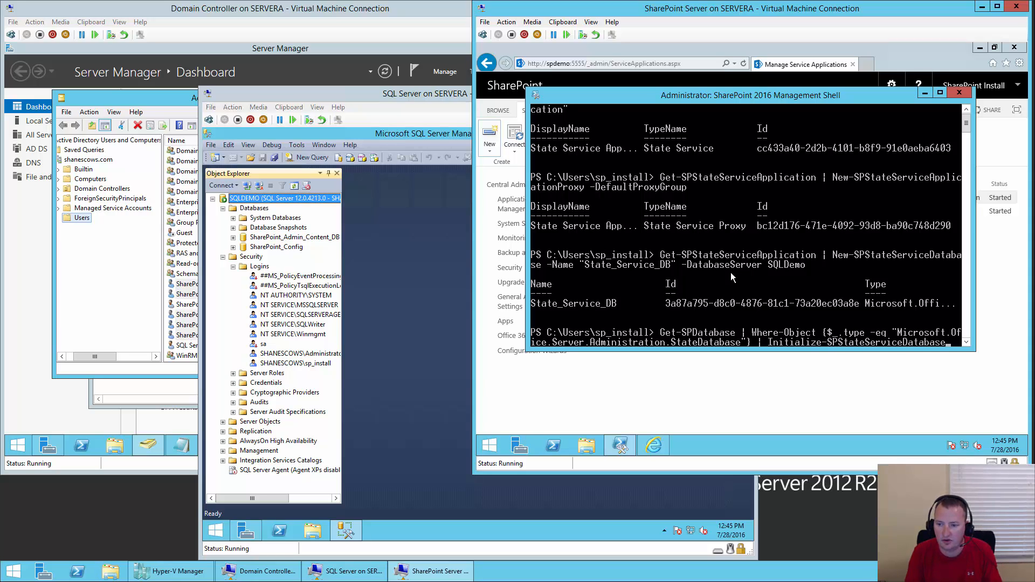
{"action": "key", "text": "Return"}
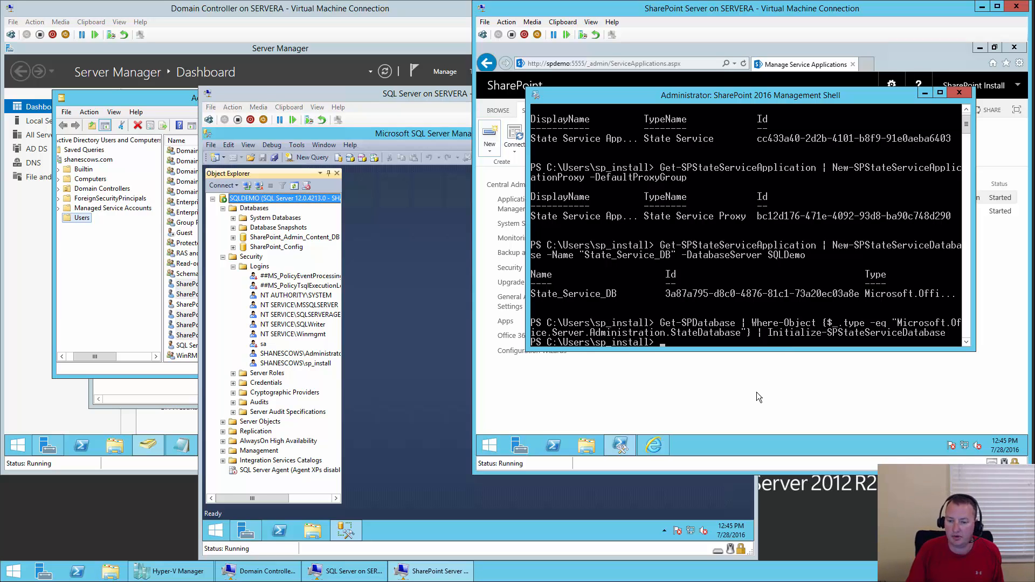
- Refresh Manage Service Applications to confirm the State Service application and its proxy are listed
{"action": "left_click", "coordinate": [775, 387]}
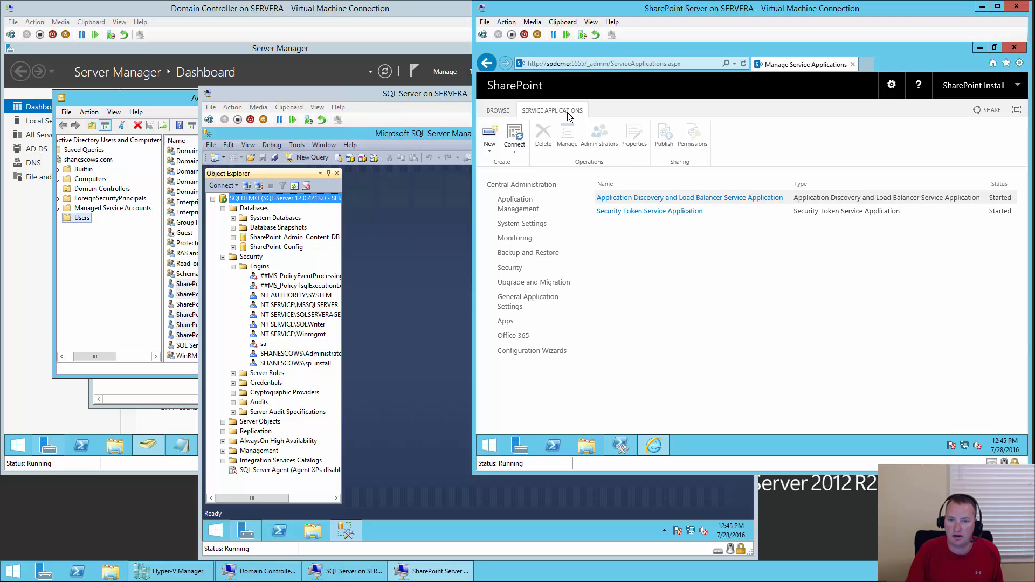
{"action": "left_click", "coordinate": [746, 64]}
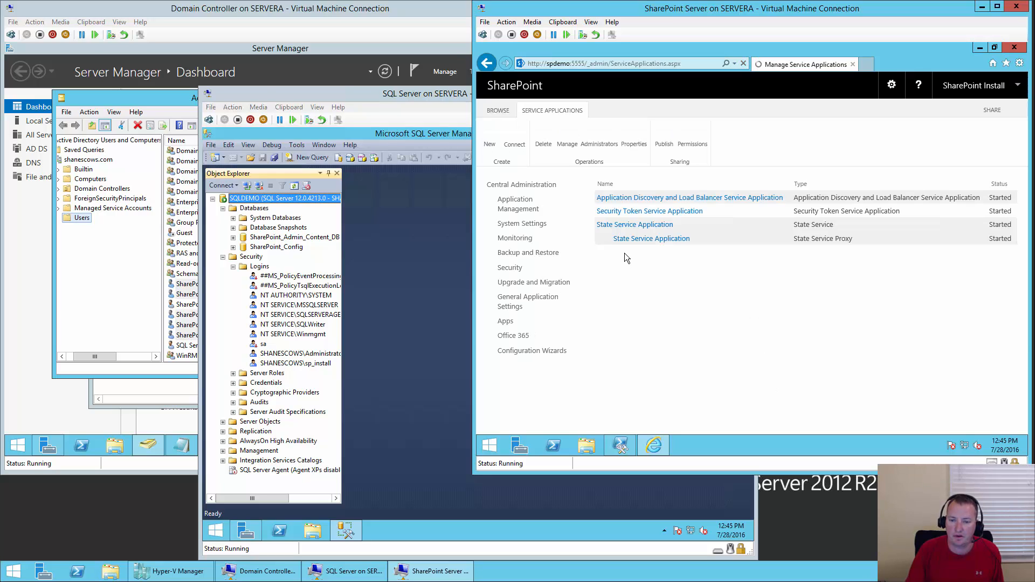
{"action": "left_click", "coordinate": [621, 448]}
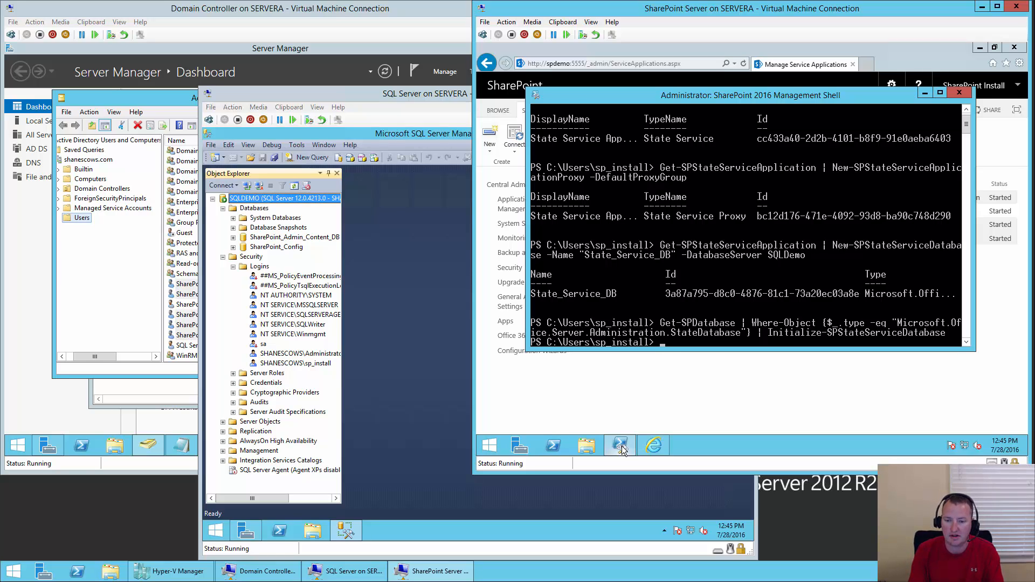
- Clear the console with cls and run New-SPUsageApplication -Name "Usage and Health Data Collection"
{"action": "type", "text": "cls"}
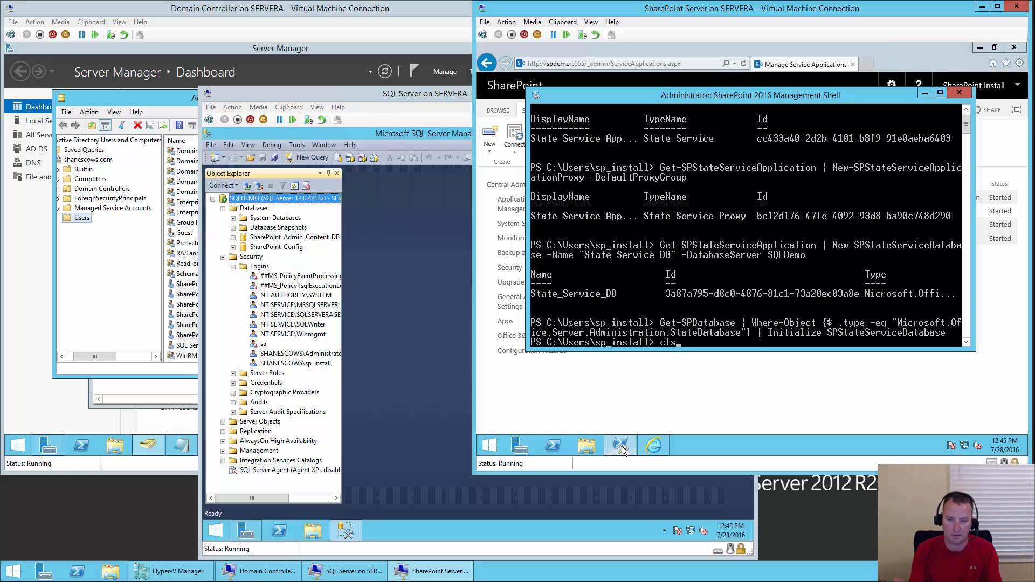
{"action": "key", "text": "Return"}
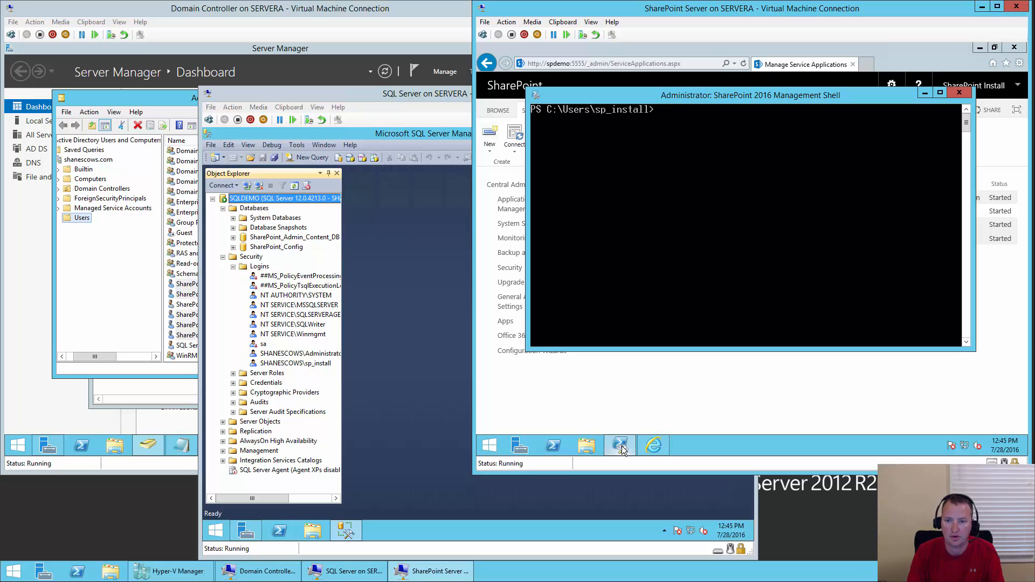
{"action": "type", "text": "new-spusage"}
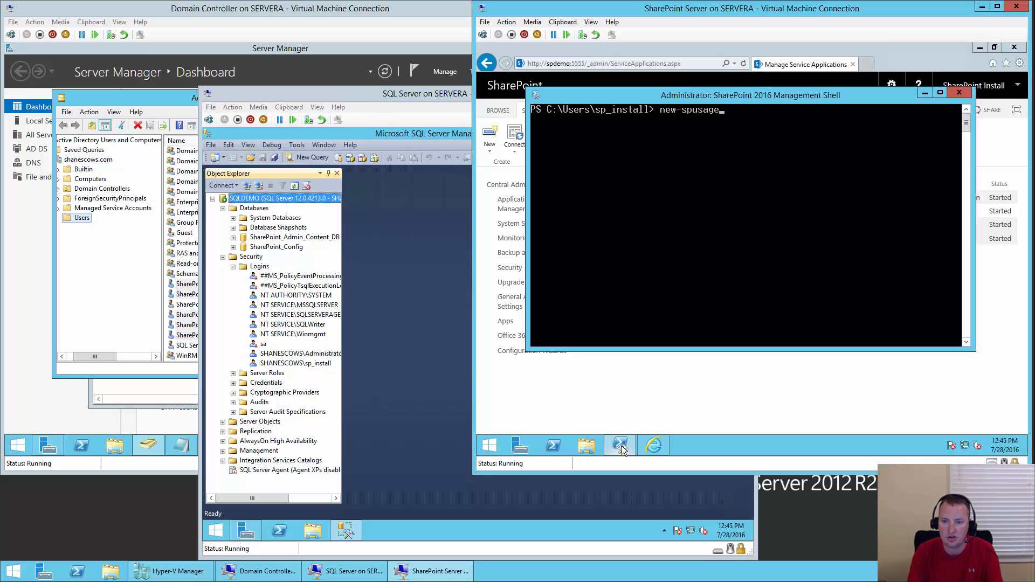
{"action": "key", "text": "Tab"}
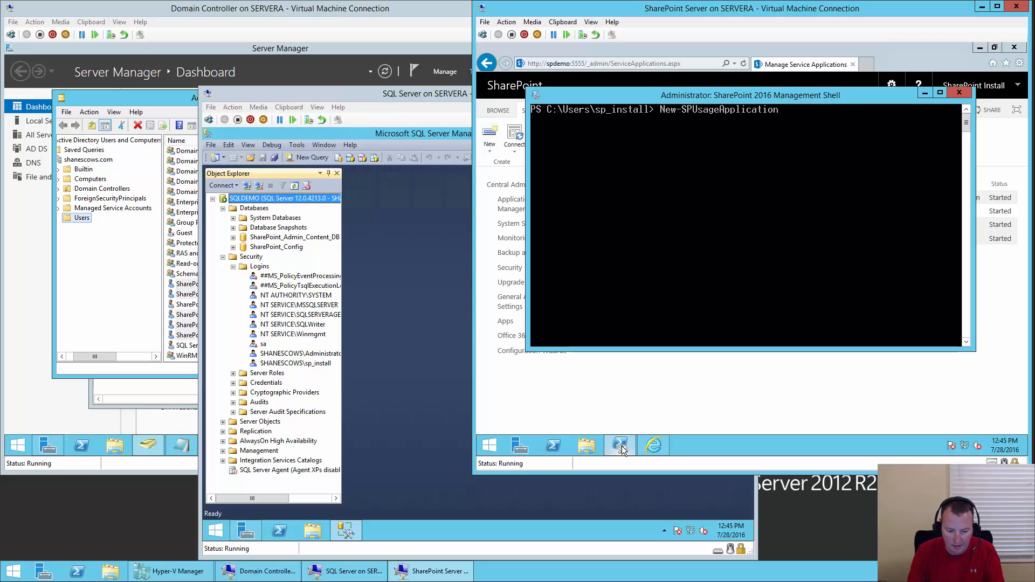
{"action": "type", "text": "-Name"}
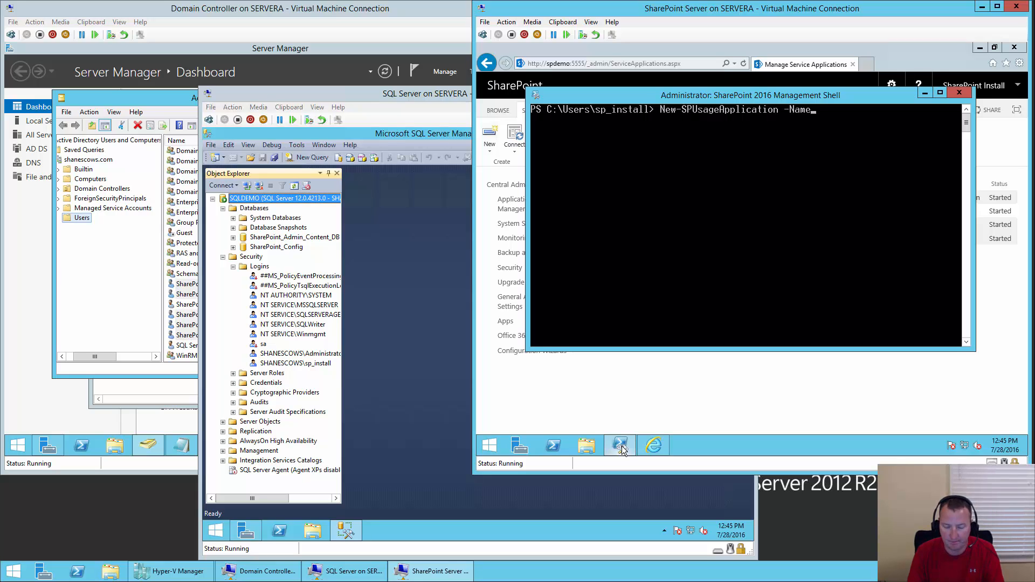
{"action": "type", "text": " \"Usa"}
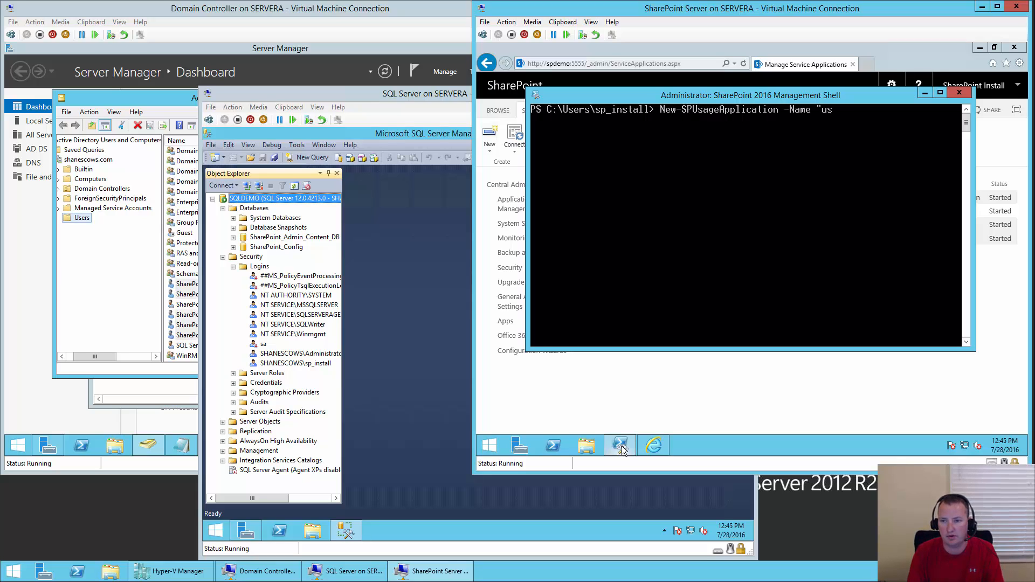
{"action": "type", "text": "ge and"}
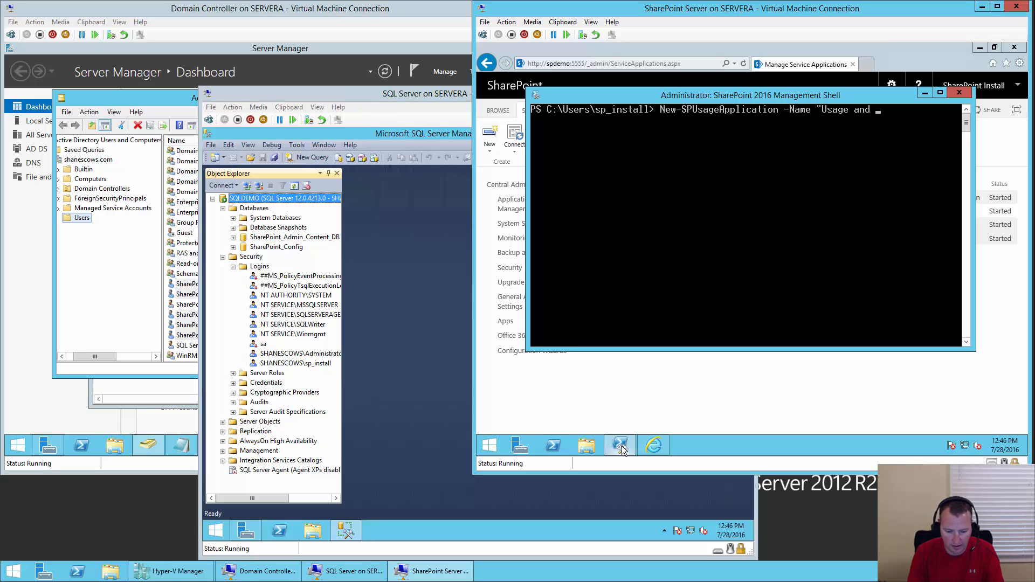
{"action": "type", "text": " Heal"}
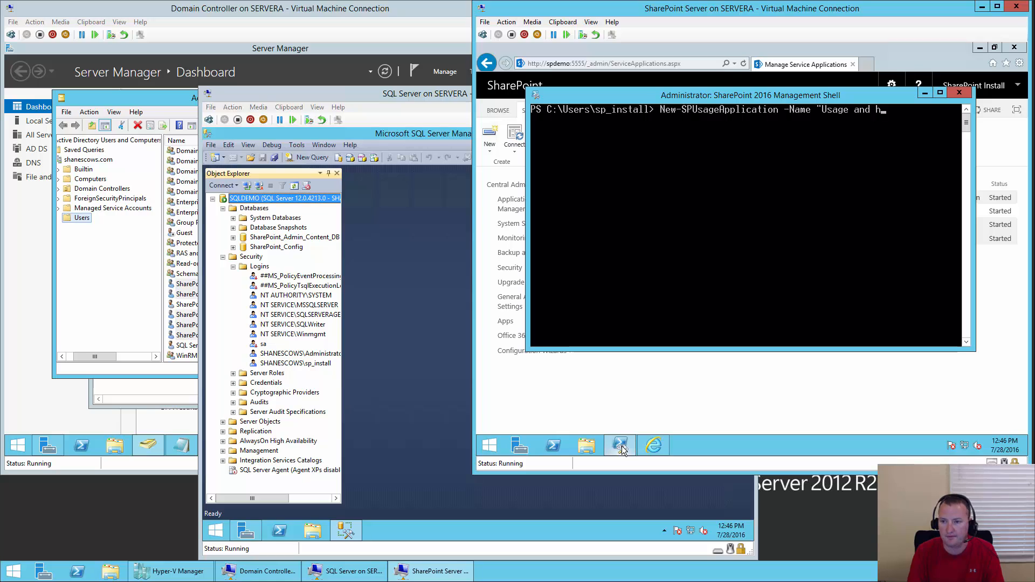
{"action": "type", "text": "th Da"}
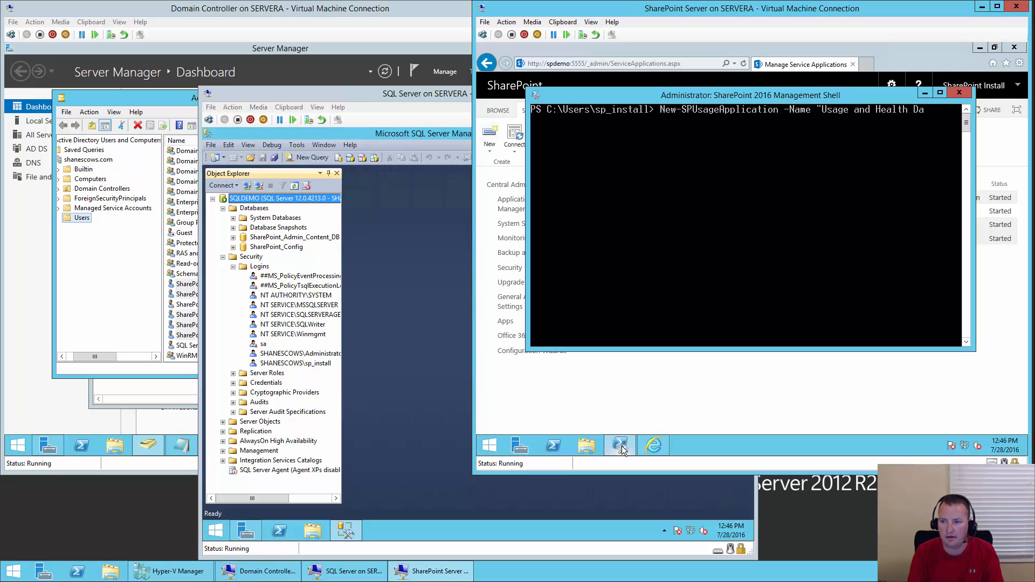
{"action": "type", "text": "ta Collection\""}
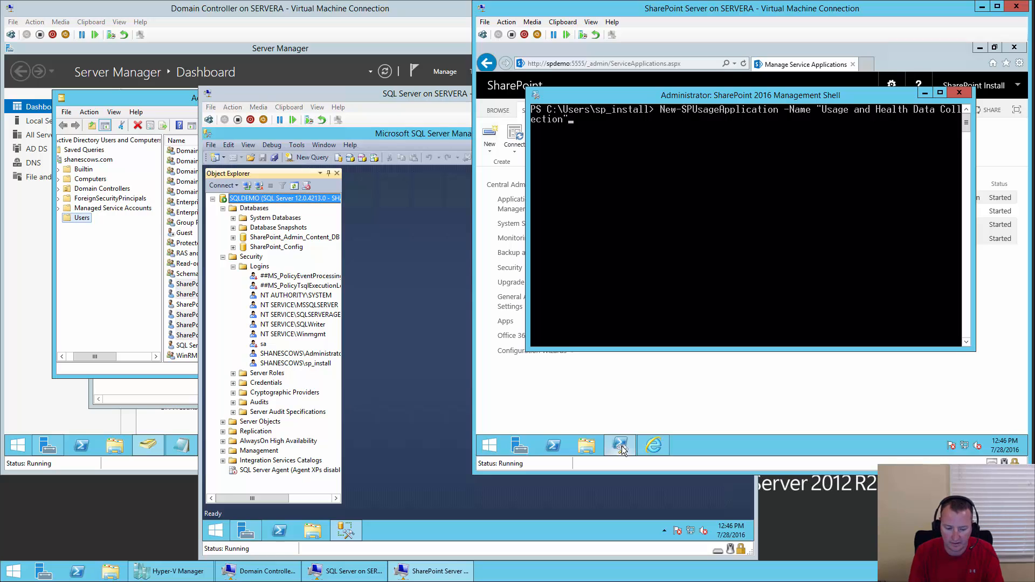
{"action": "key", "text": "Return"}
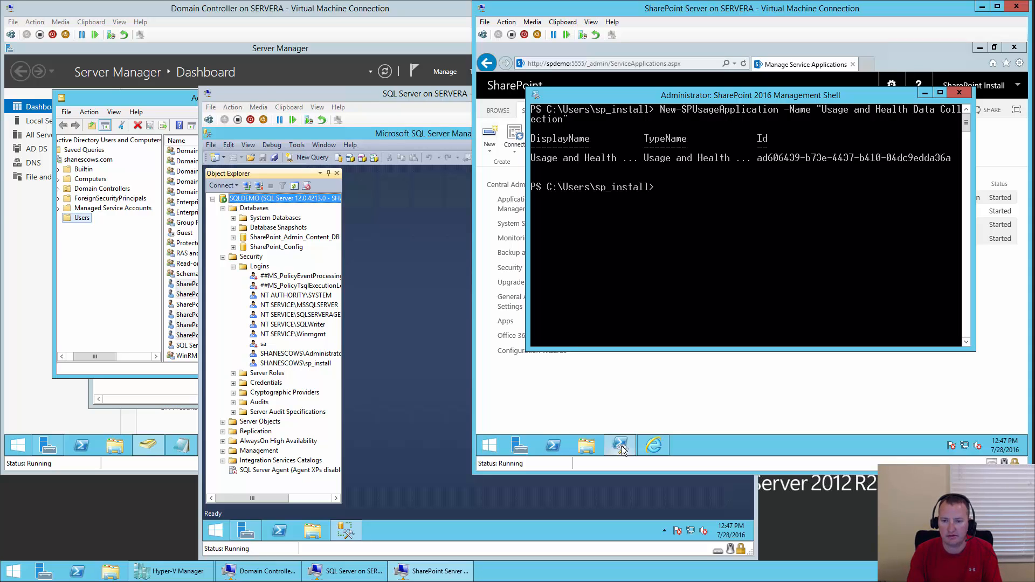
{"action": "type", "text": "$proxy"}
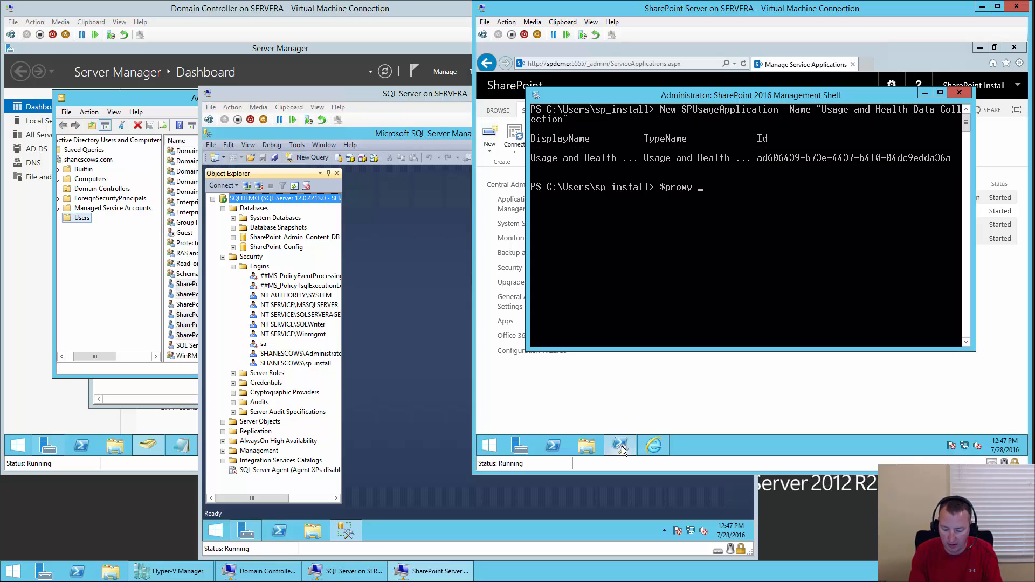
{"action": "type", "text": " = get"}
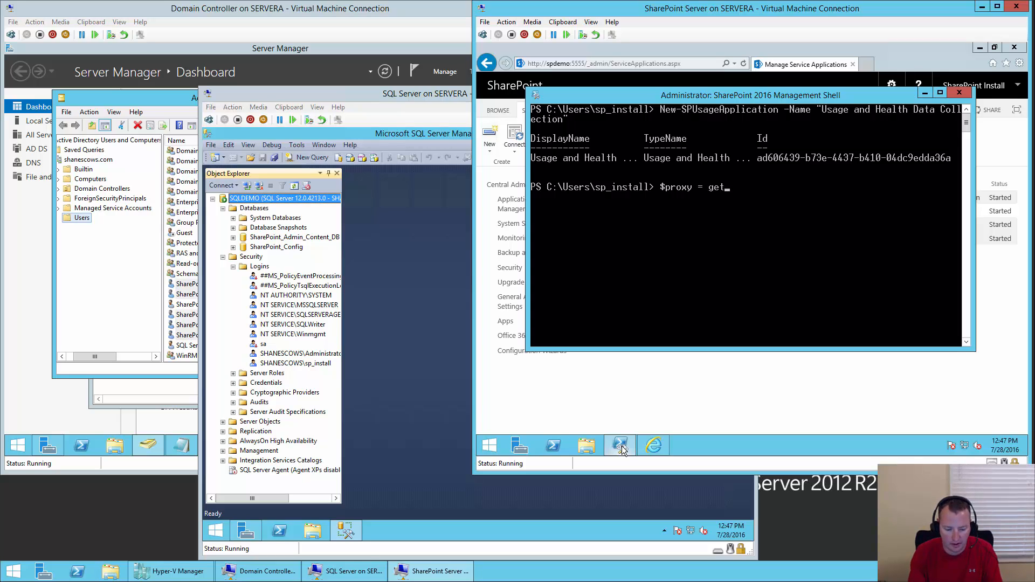
{"action": "type", "text": "-spser"}
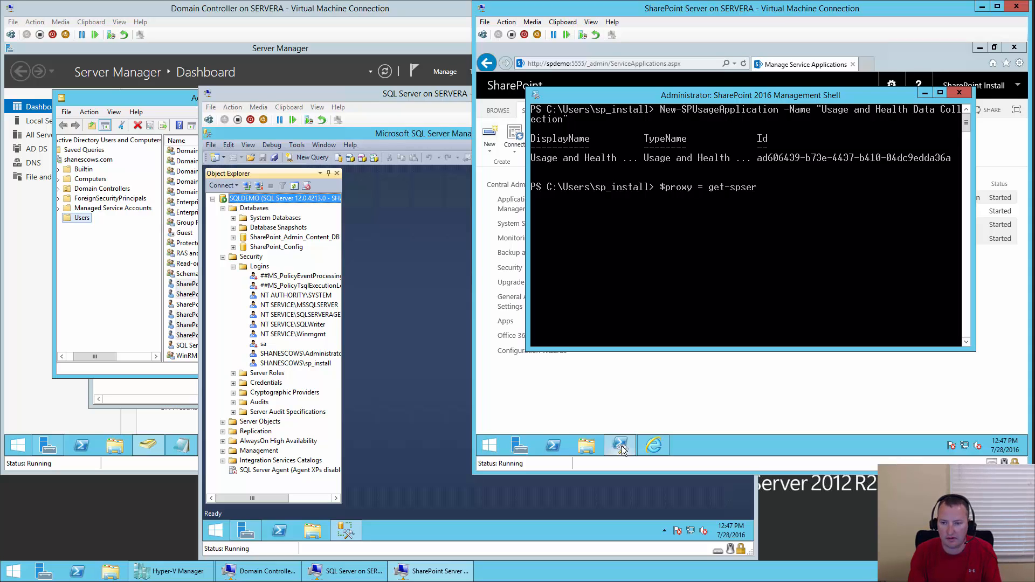
- Store the "Usage and Health Data Collection Proxy" in $proxy using Get-SPServiceApplicationProxy filtered by typename
{"action": "key", "text": "Tab"}
{"action": "key", "text": "Tab"}
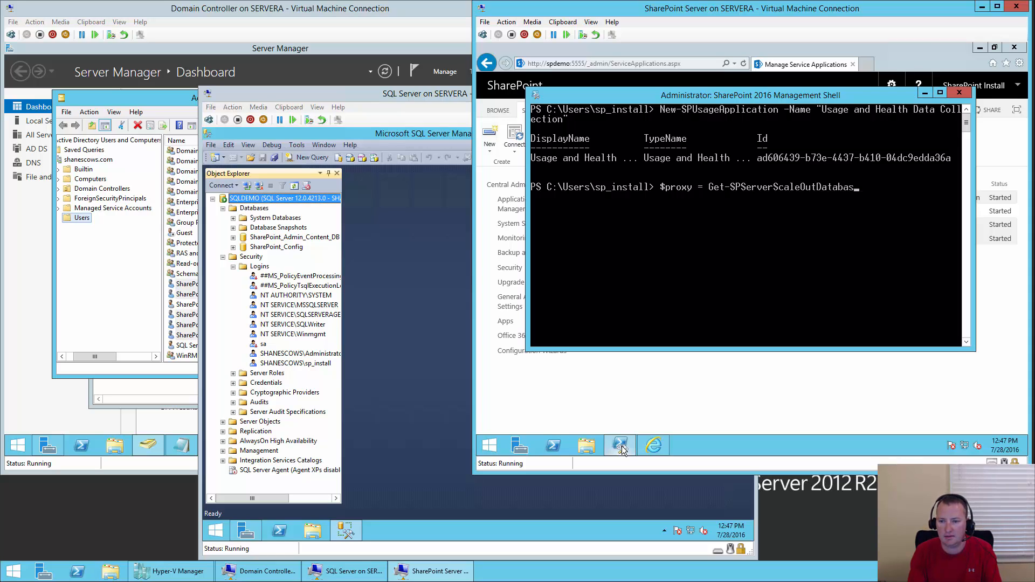
{"action": "key", "text": "BackSpace"}
{"action": "key", "text": "BackSpace"}
{"action": "key", "text": "BackSpace"}
{"action": "key", "text": "BackSpace"}
{"action": "key", "text": "BackSpace"}
{"action": "key", "text": "BackSpace"}
{"action": "key", "text": "BackSpace"}
{"action": "key", "text": "BackSpace"}
{"action": "key", "text": "BackSpace"}
{"action": "key", "text": "BackSpace"}
{"action": "key", "text": "BackSpace"}
{"action": "key", "text": "BackSpace"}
{"action": "key", "text": "BackSpace"}
{"action": "key", "text": "BackSpace"}
{"action": "key", "text": "BackSpace"}
{"action": "key", "text": "BackSpace"}
{"action": "key", "text": "BackSpace"}
{"action": "key", "text": "BackSpace"}
{"action": "key", "text": "BackSpace"}
{"action": "type", "text": "viceapp"}
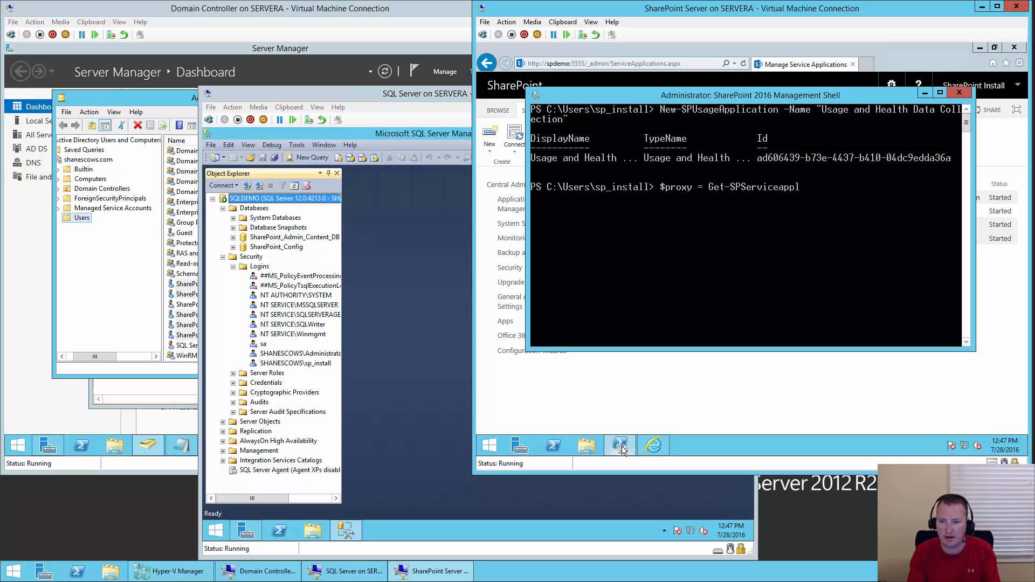
{"action": "key", "text": "Tab"}
{"action": "key", "text": "Tab"}
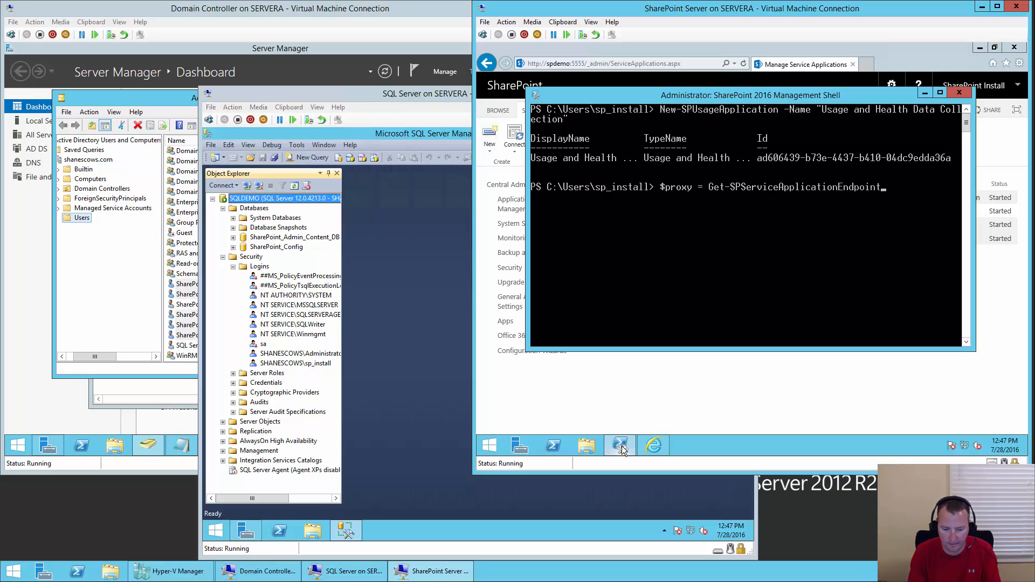
{"action": "key", "text": "Tab"}
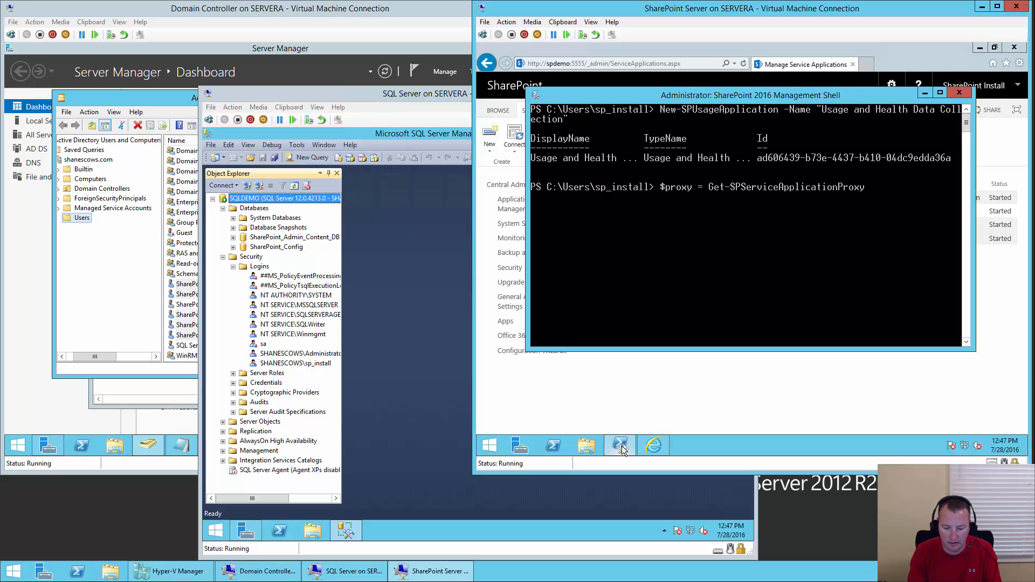
{"action": "type", "text": "|"}
{"action": "type", "text": "wher"}
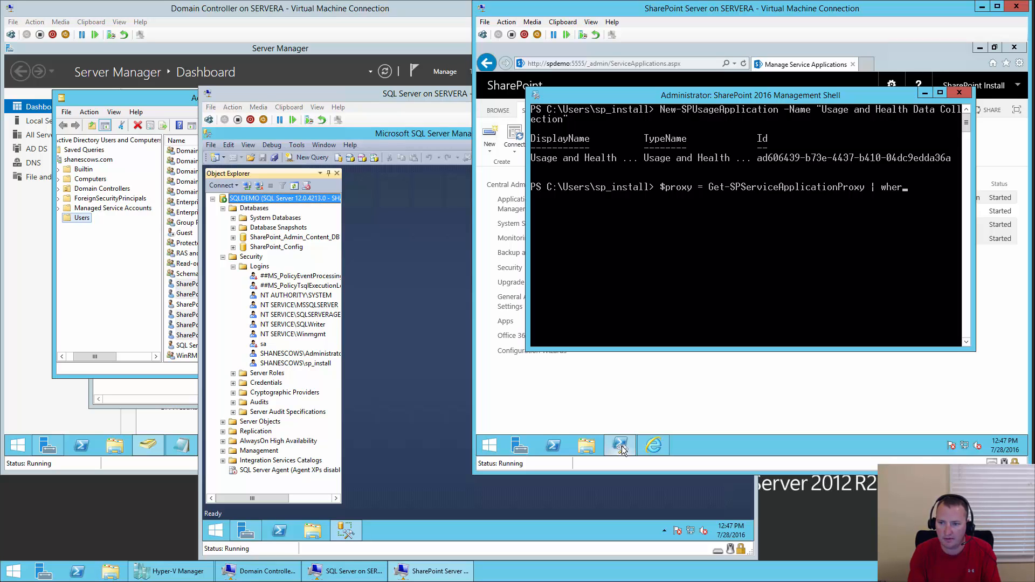
{"action": "type", "text": "e"}
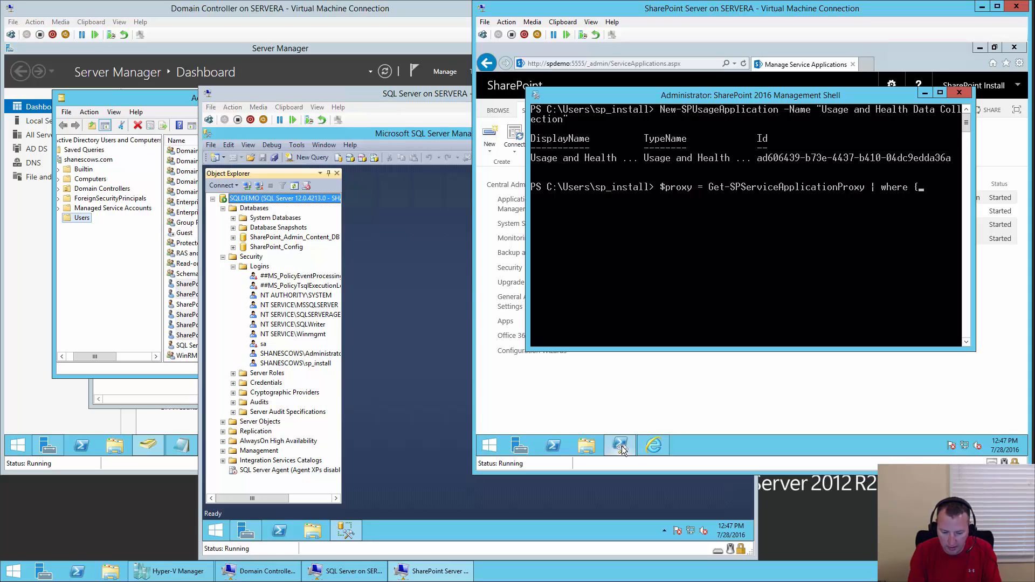
{"action": "type", "text": " {$"}
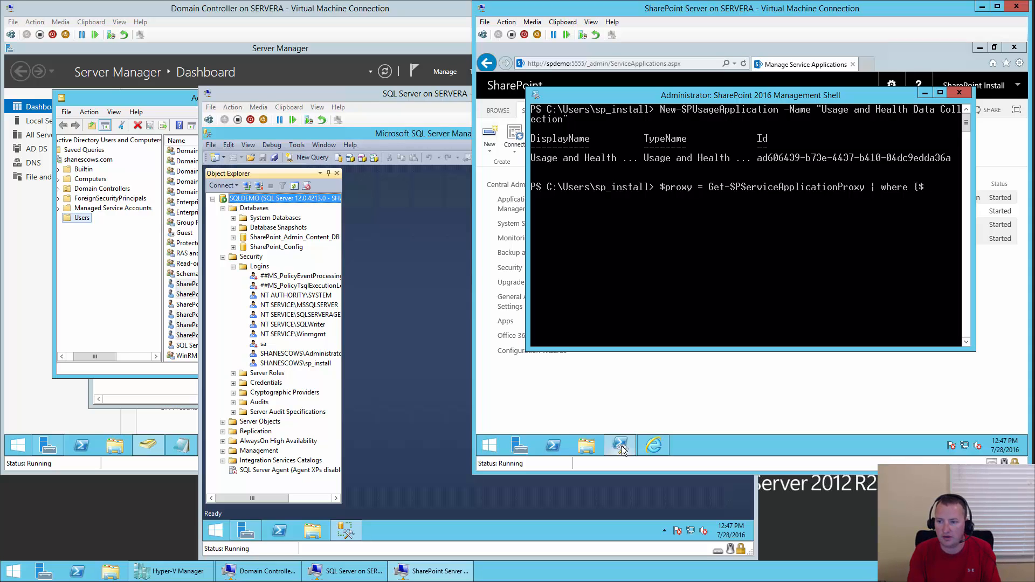
{"action": "type", "text": "_"}
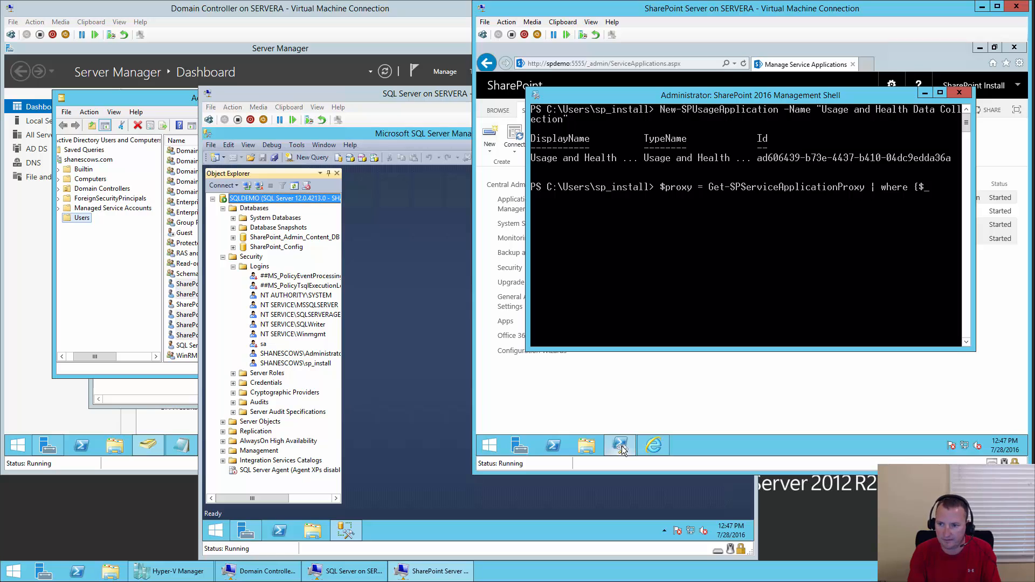
{"action": "type", "text": ".typ"}
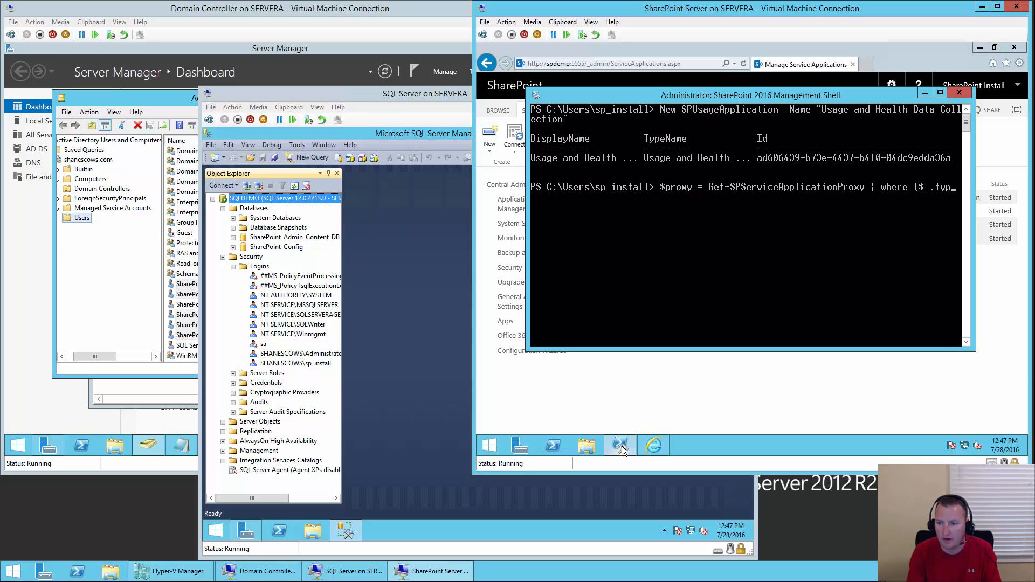
{"action": "type", "text": "ename"}
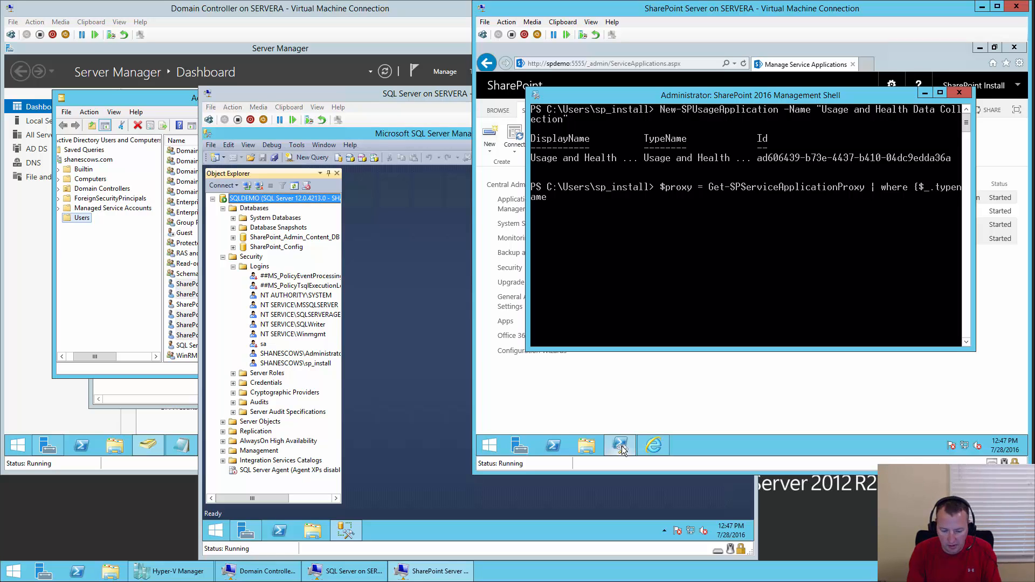
{"action": "type", "text": " -eq"}
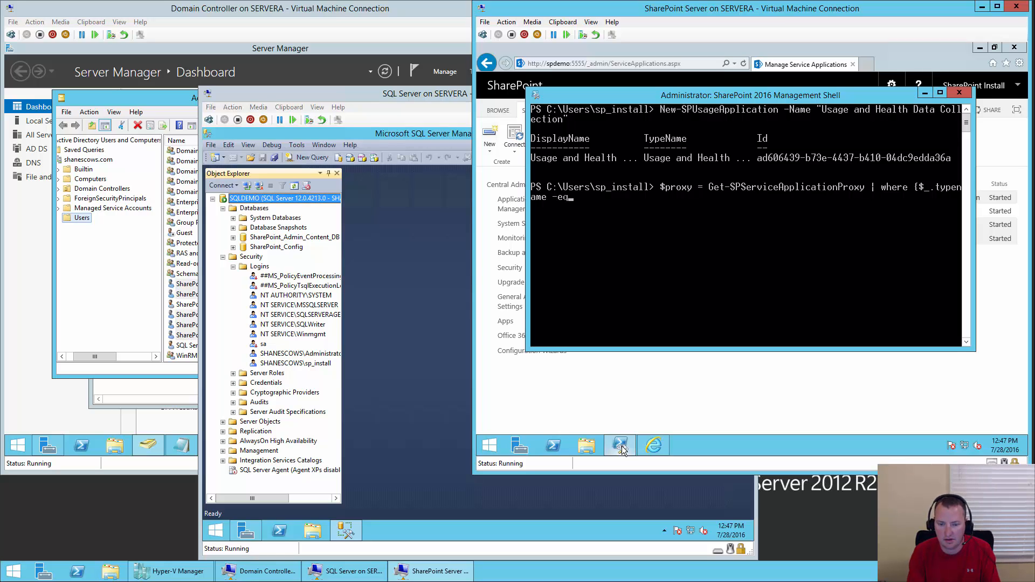
{"action": "type", "text": " \"Usage and H"}
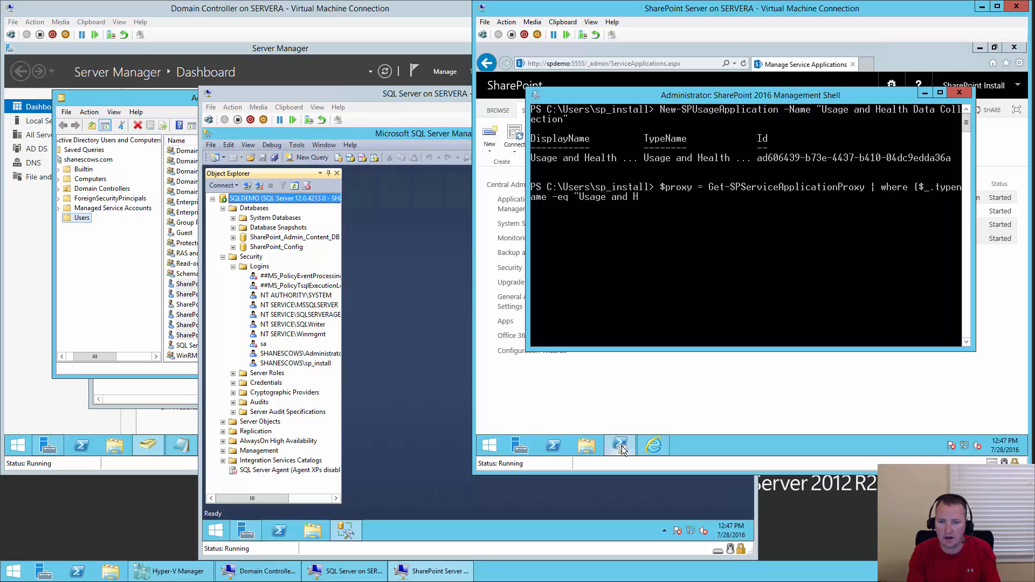
{"action": "type", "text": "ealth"}
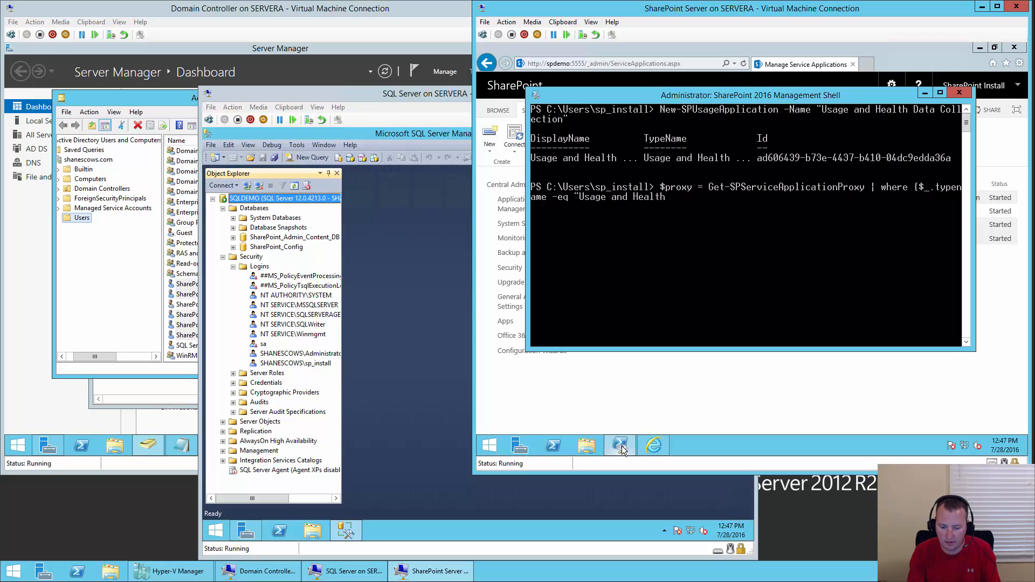
{"action": "type", "text": " Data"}
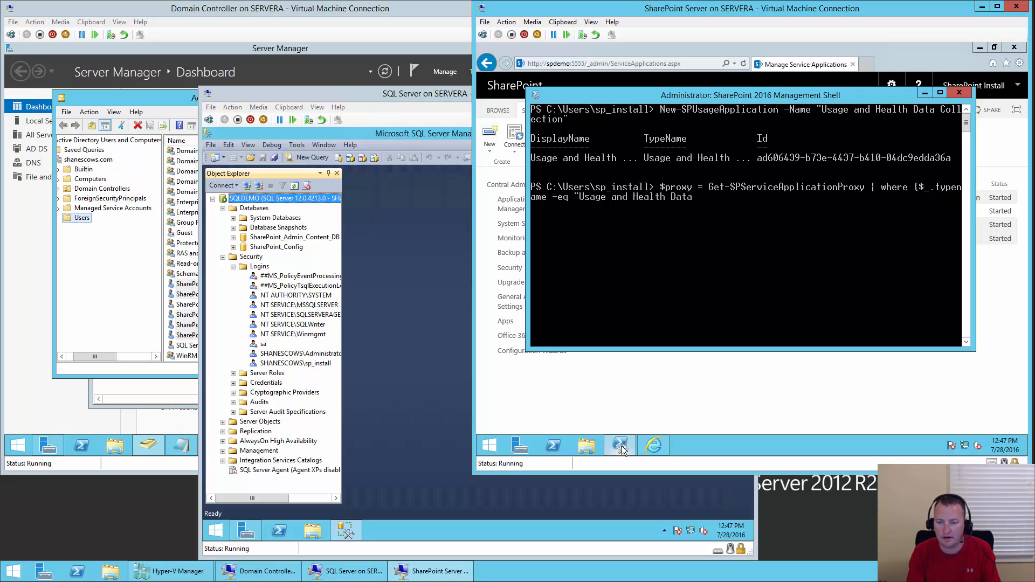
{"action": "type", "text": " Collection Pro"}
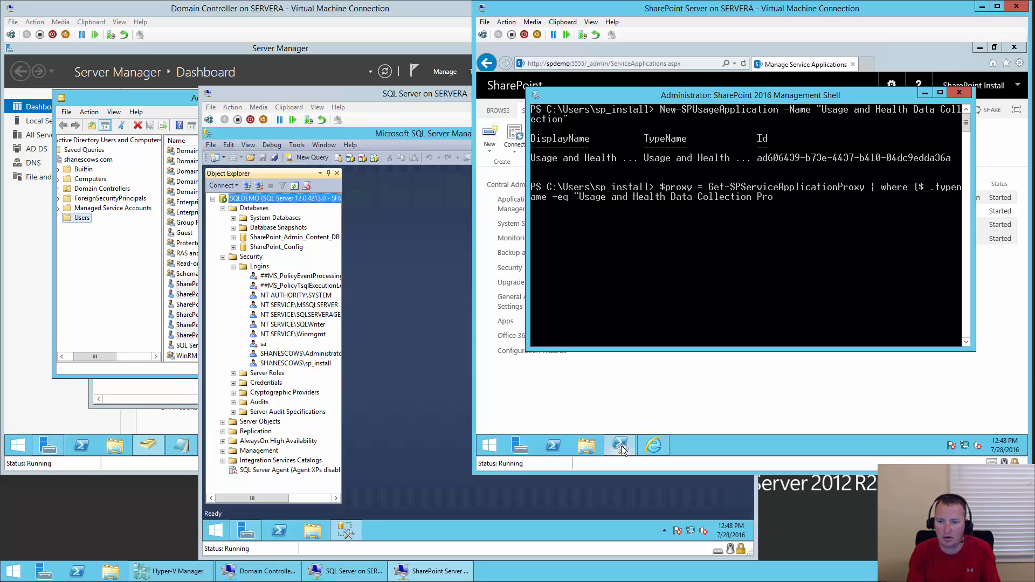
{"action": "type", "text": "xy\""}
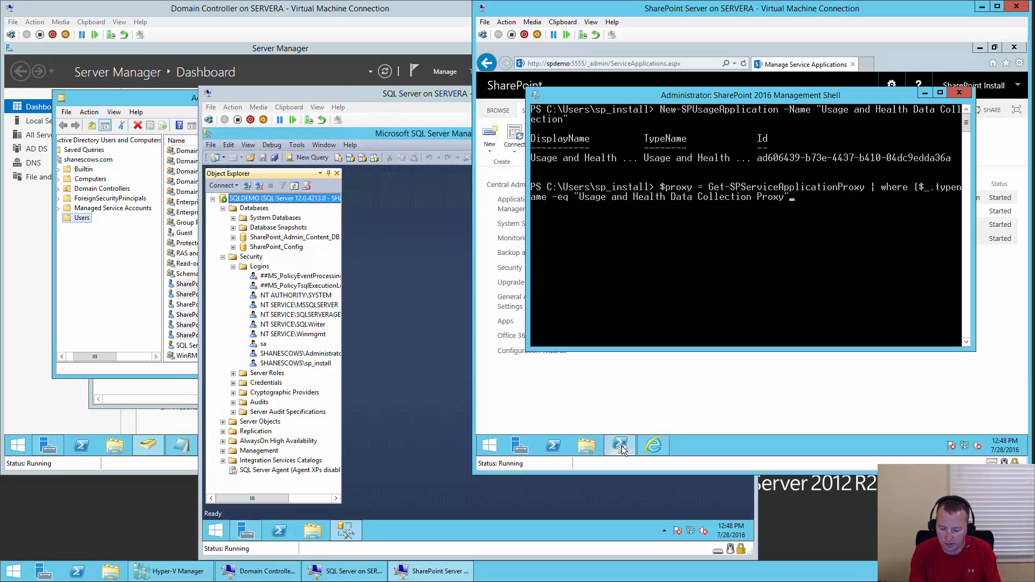
{"action": "type", "text": "}"}
{"action": "key", "text": "Return"}
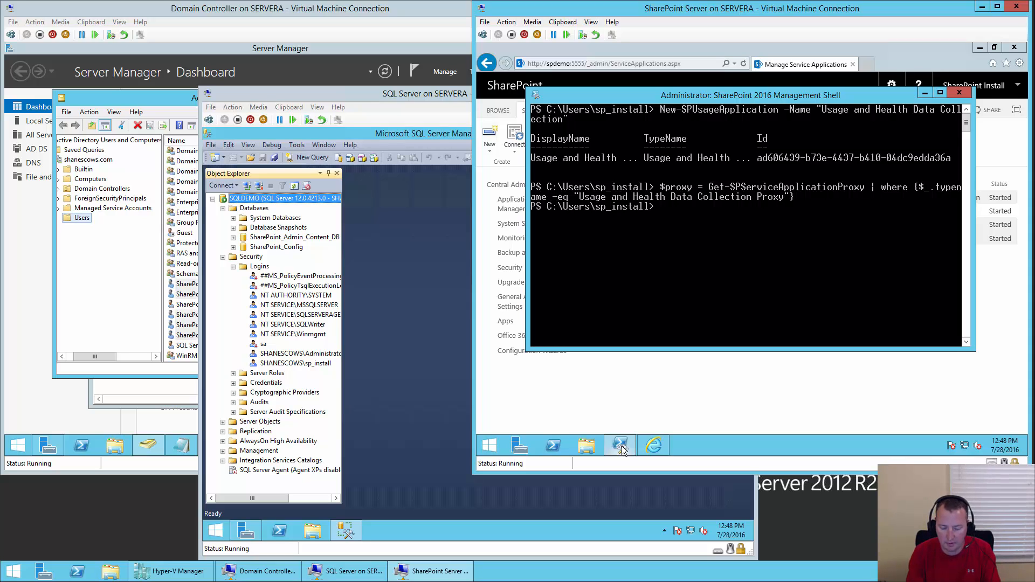
- Provision the usage proxy by running $proxy.Provision()
{"action": "type", "text": "$p"}
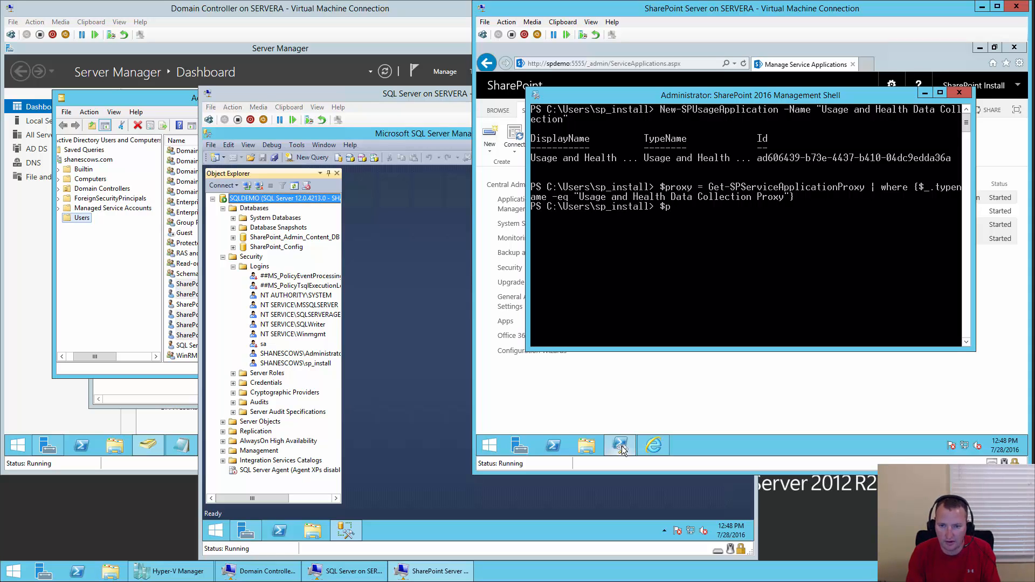
{"action": "type", "text": "roxy.Parent"}
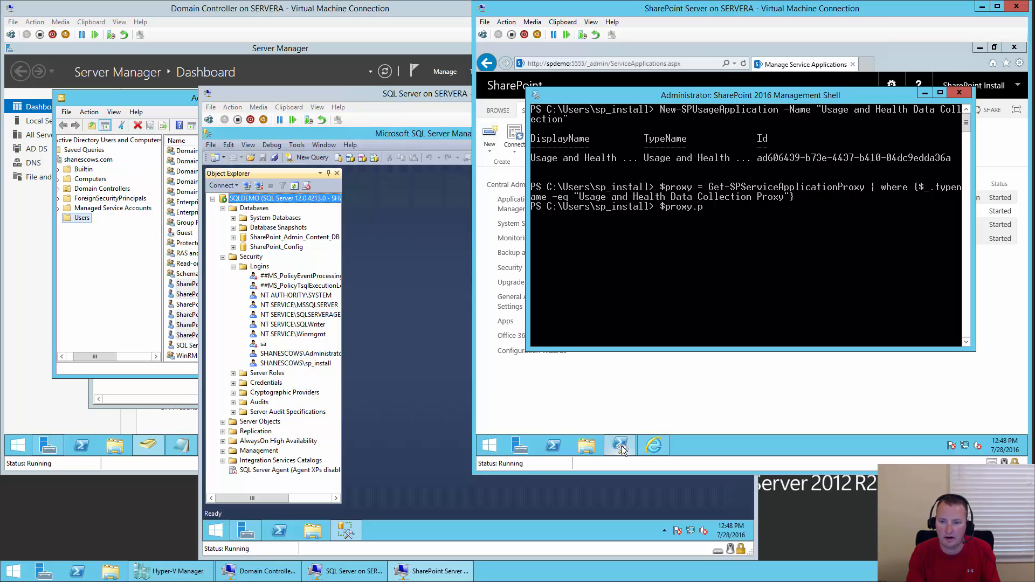
{"action": "key", "text": "Tab"}
{"action": "key", "text": "Tab"}
{"action": "key", "text": "Tab"}
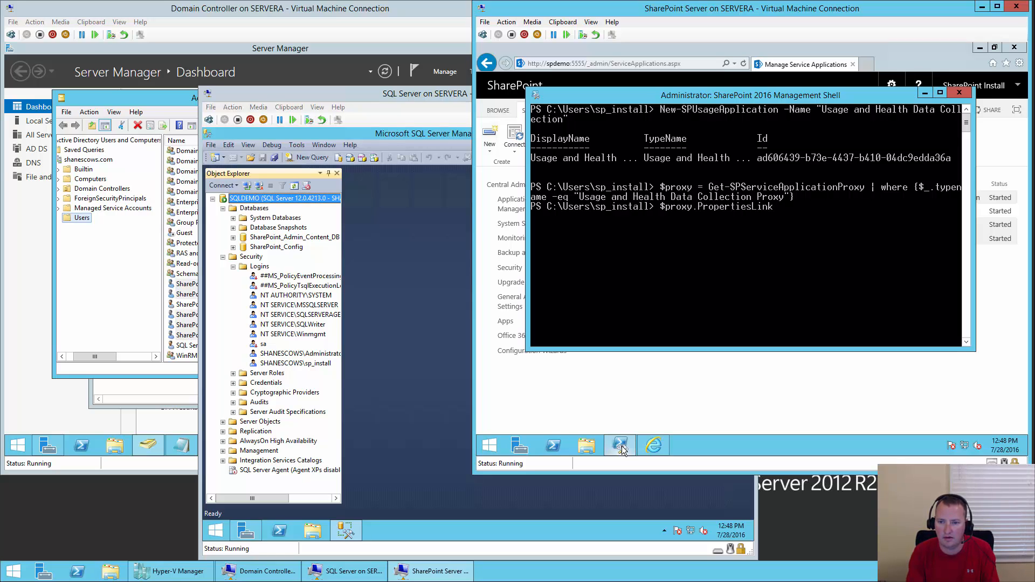
{"action": "type", "text": ")"}
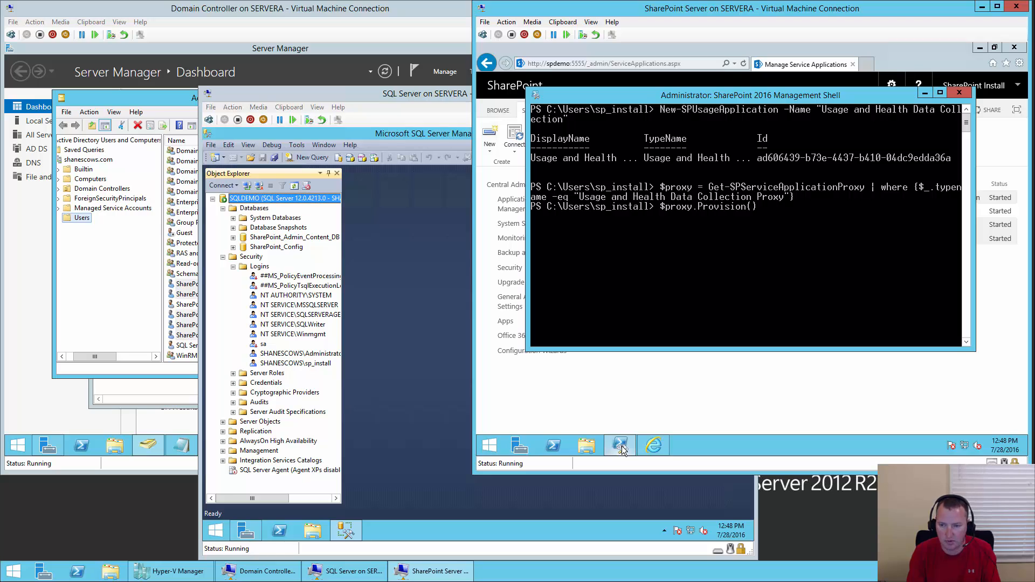
{"action": "key", "text": "Return"}
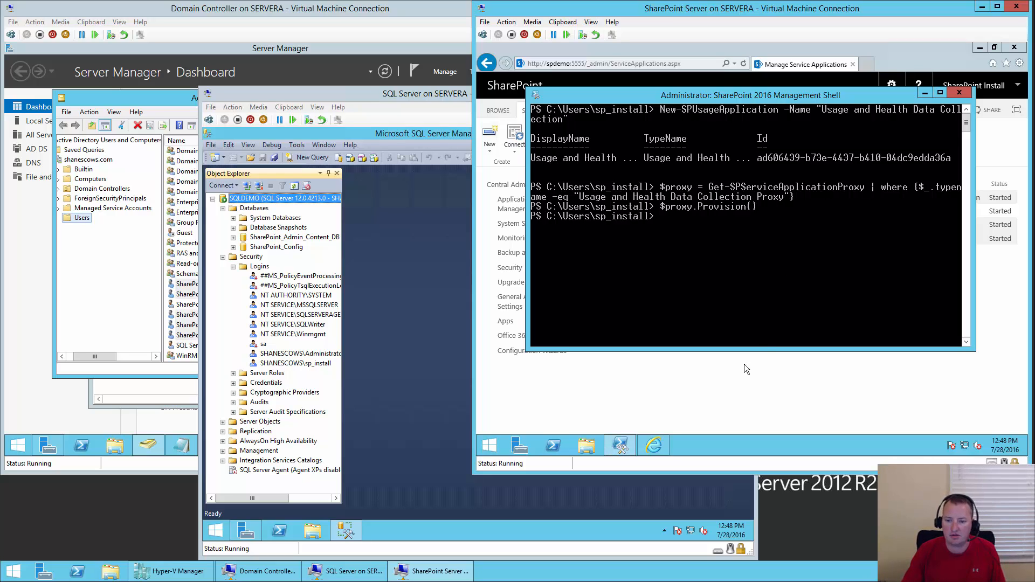
- Refresh Manage Service Applications to show Usage and Health Data Collection and its proxy as Started
{"action": "left_click", "coordinate": [726, 390]}
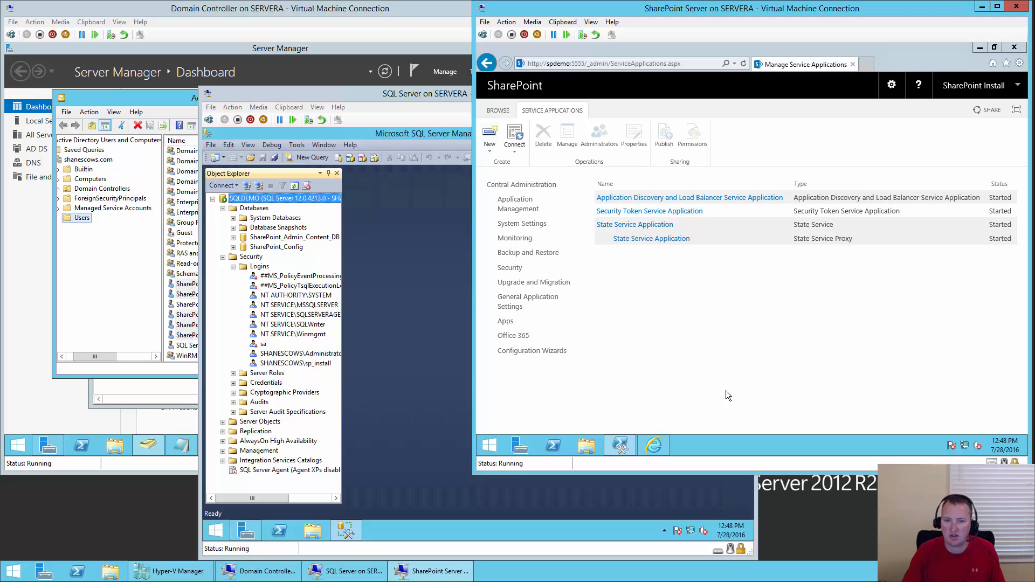
{"action": "left_click", "coordinate": [743, 63]}
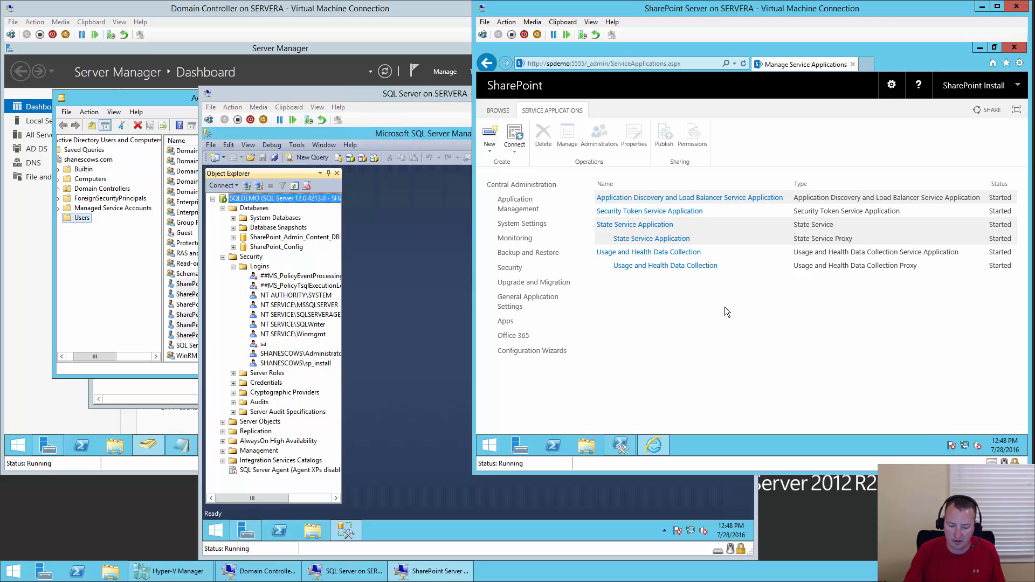
{"action": "left_click", "coordinate": [620, 445]}
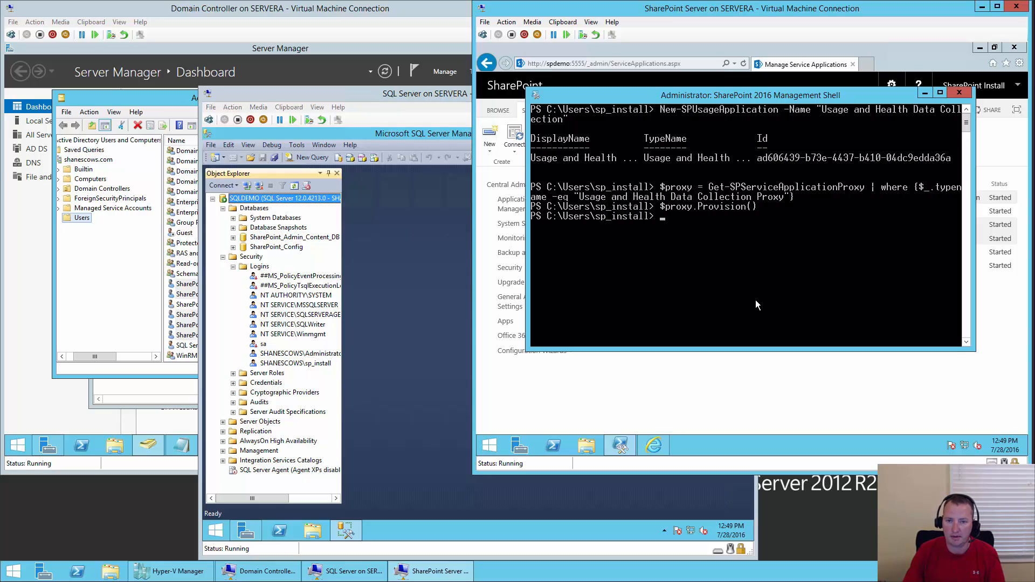
{"action": "left_click", "coordinate": [905, 49]}
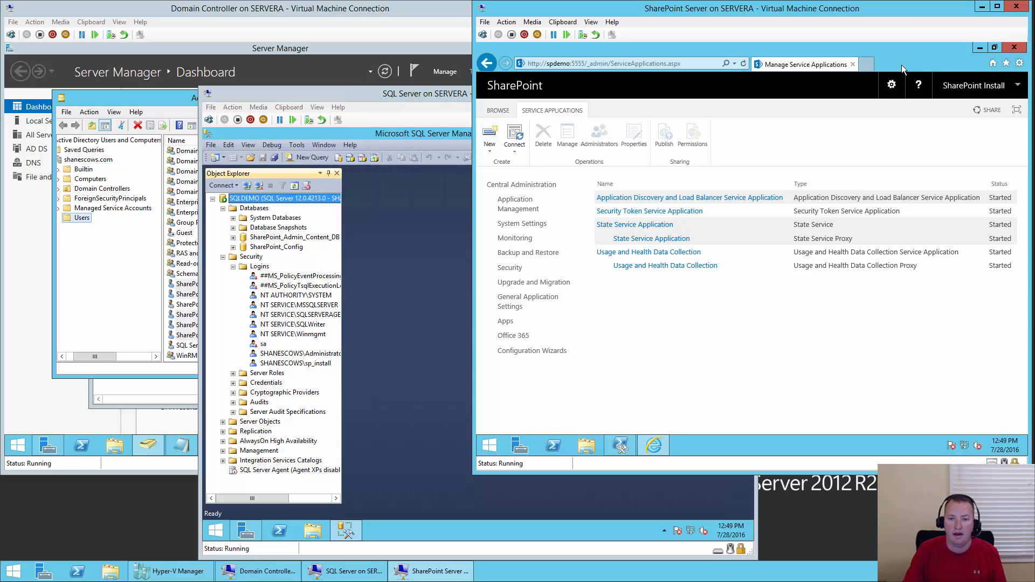
- Go through Security and Configure managed accounts to reach Register Managed Account
{"action": "left_click", "coordinate": [540, 191]}
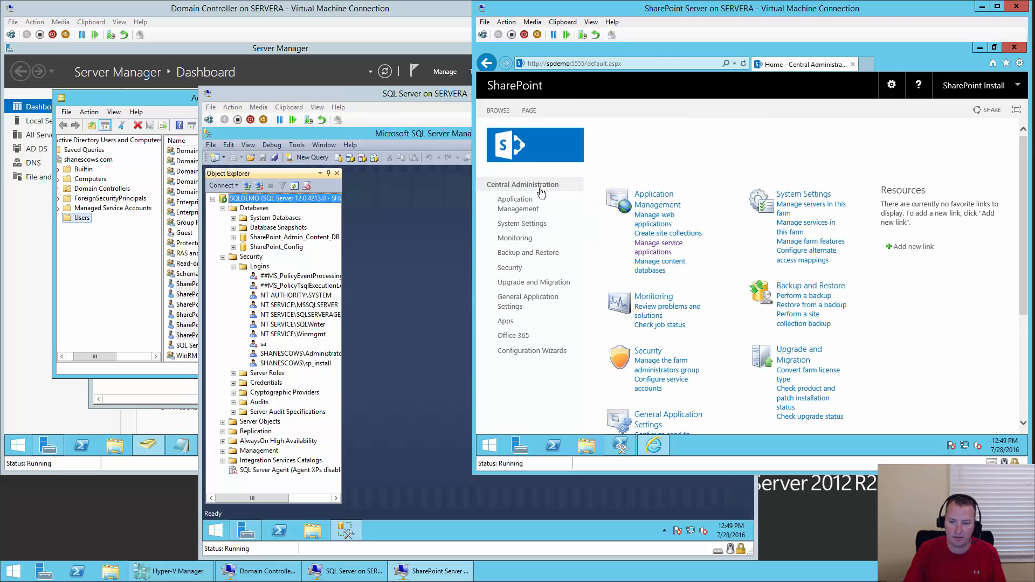
{"action": "left_click", "coordinate": [651, 353]}
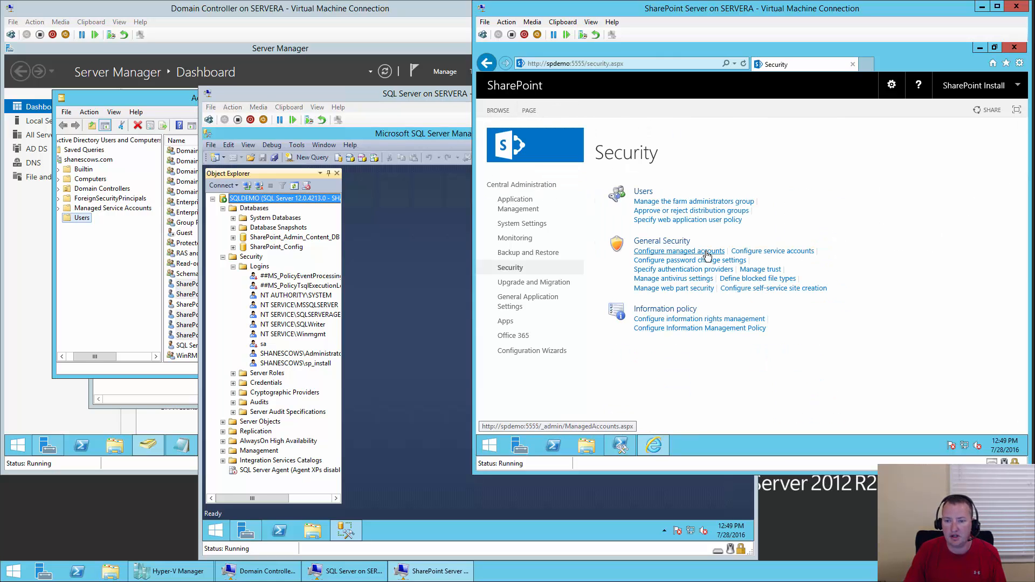
{"action": "left_click", "coordinate": [705, 252]}
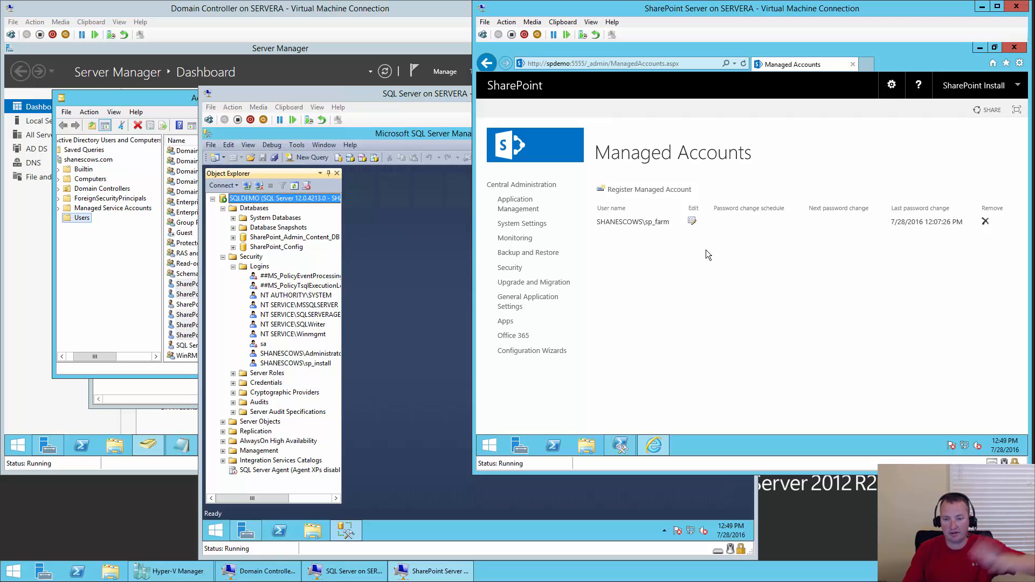
{"action": "left_click", "coordinate": [668, 193]}
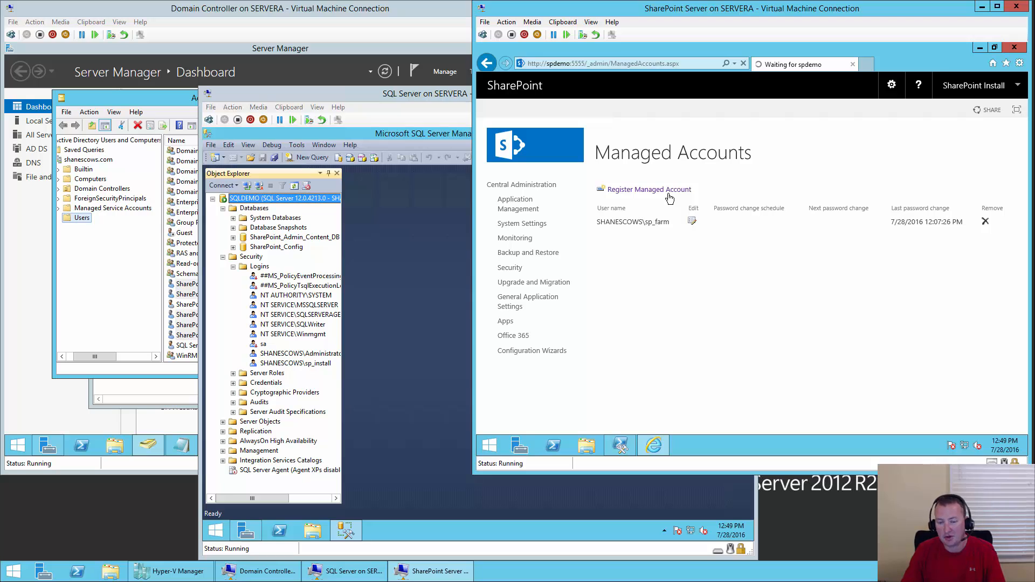
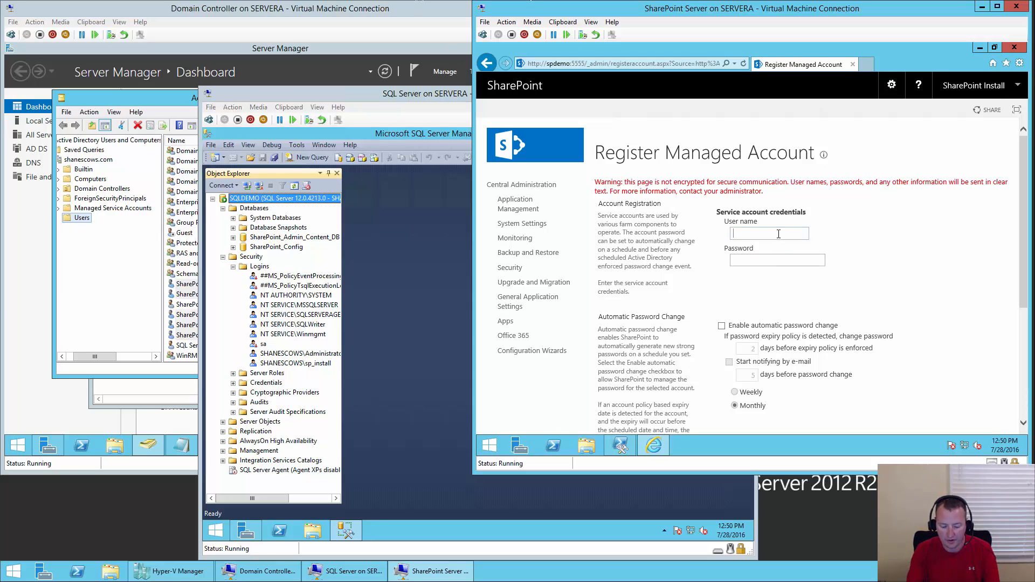
- Register shanescows\sp_serviceapps and its password as a managed account, declining to save the password
{"action": "type", "text": "shanesc"}
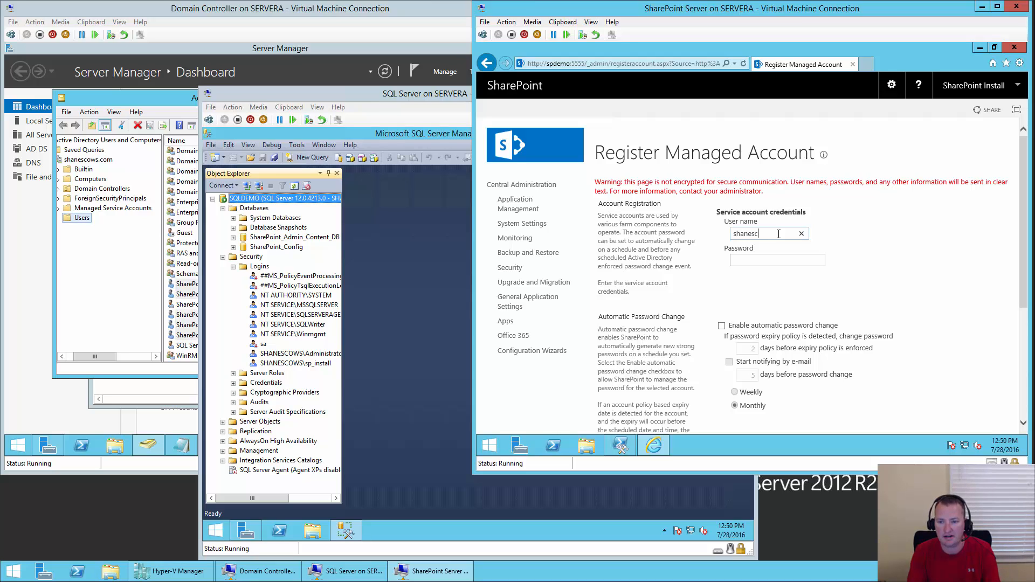
{"action": "type", "text": "ows\\sp_serviceapp"}
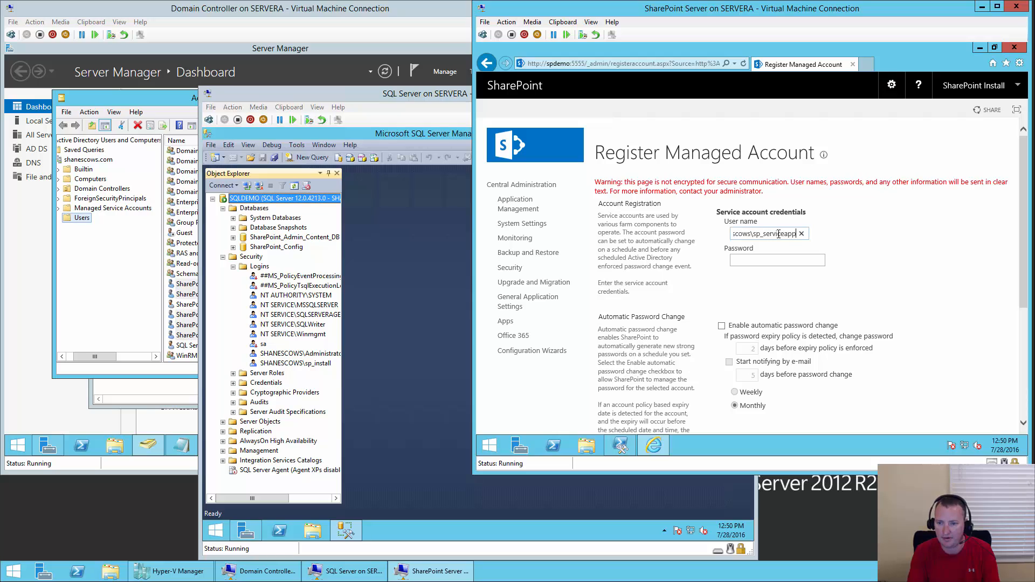
{"action": "type", "text": "s"}
{"action": "key", "text": "Tab"}
{"action": "type", "text": "****"}
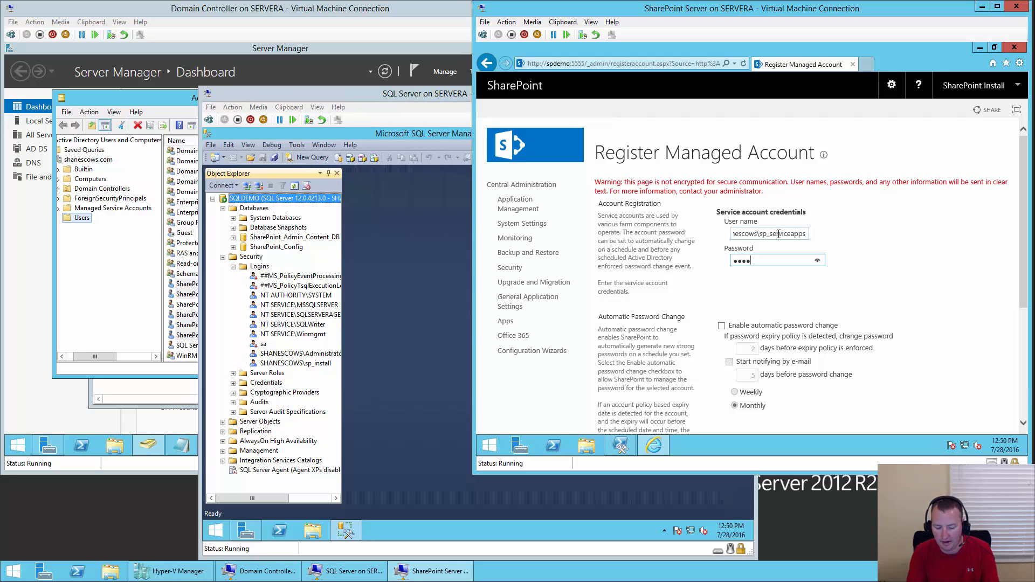
{"action": "type", "text": "******"}
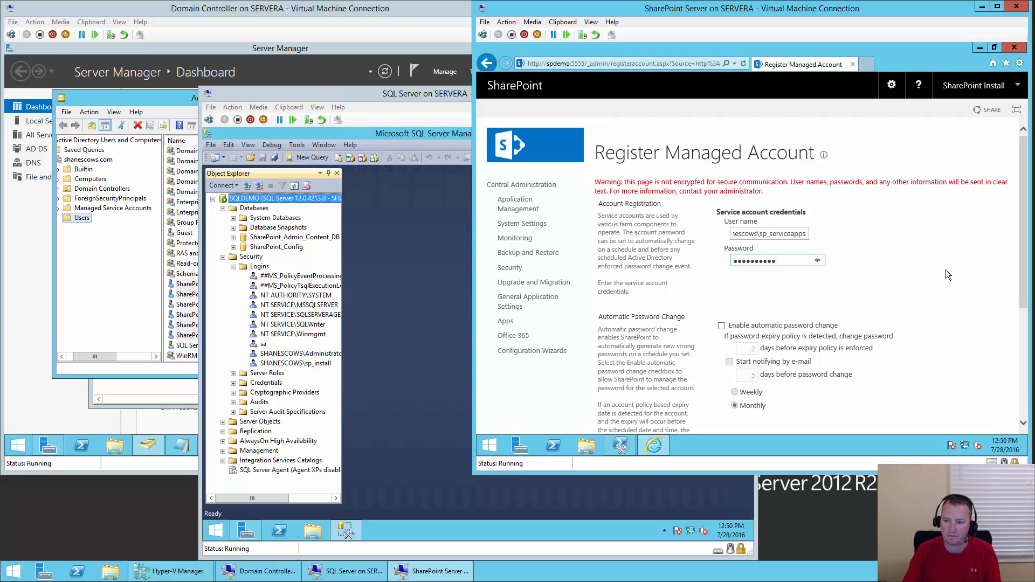
{"action": "scroll", "coordinate": [918, 285], "scroll_direction": "down", "scroll_amount": 4}
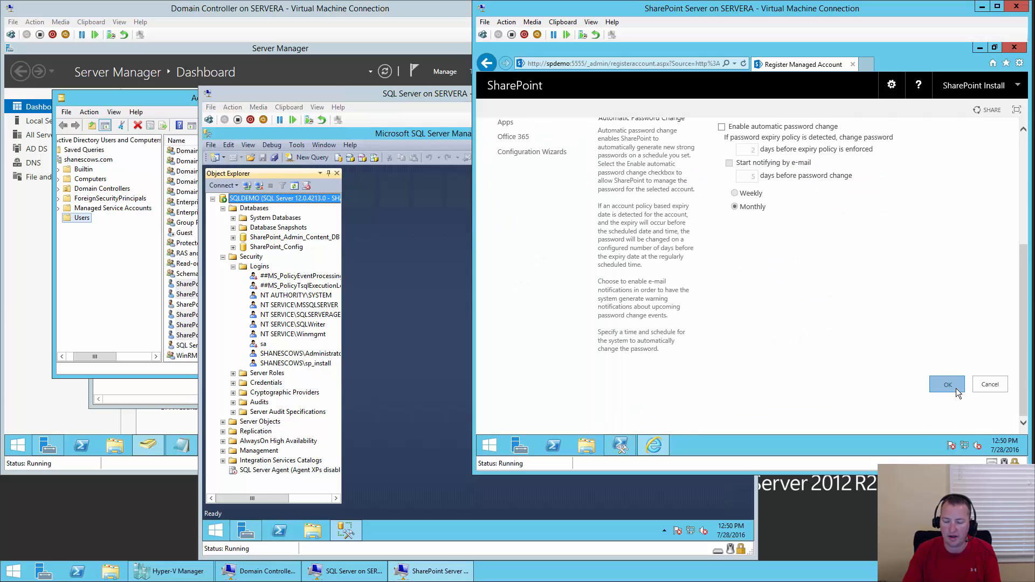
{"action": "left_click", "coordinate": [947, 385]}
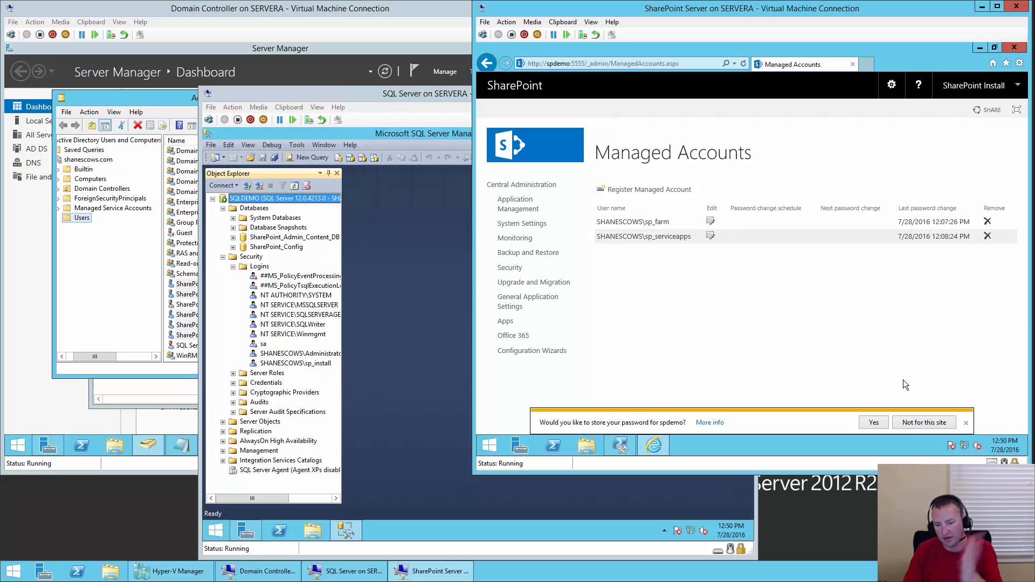
{"action": "left_click", "coordinate": [917, 423]}
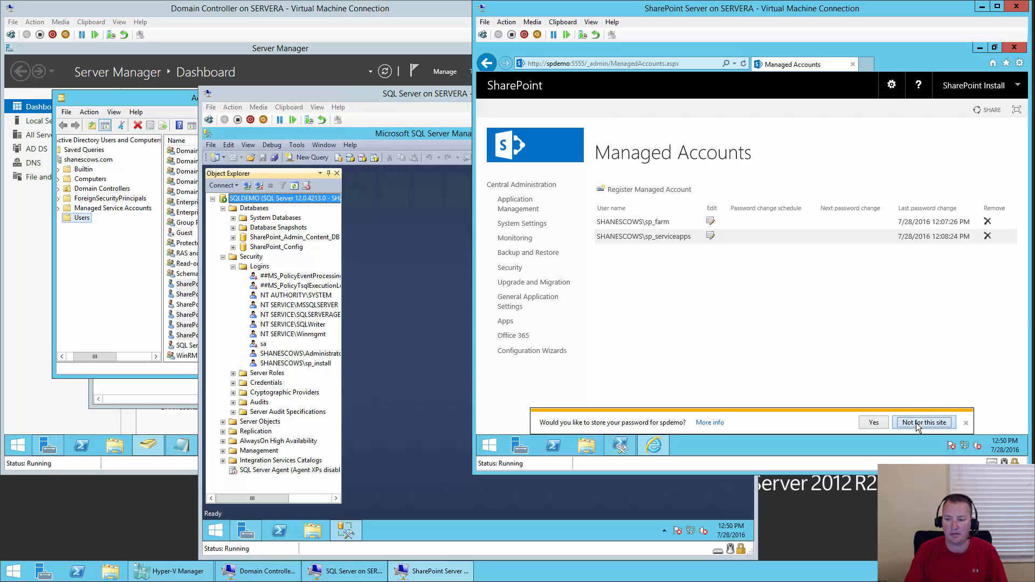
- Register shanecows\sp_webapps with its password as another managed account, not saving the password
{"action": "left_click", "coordinate": [655, 193]}
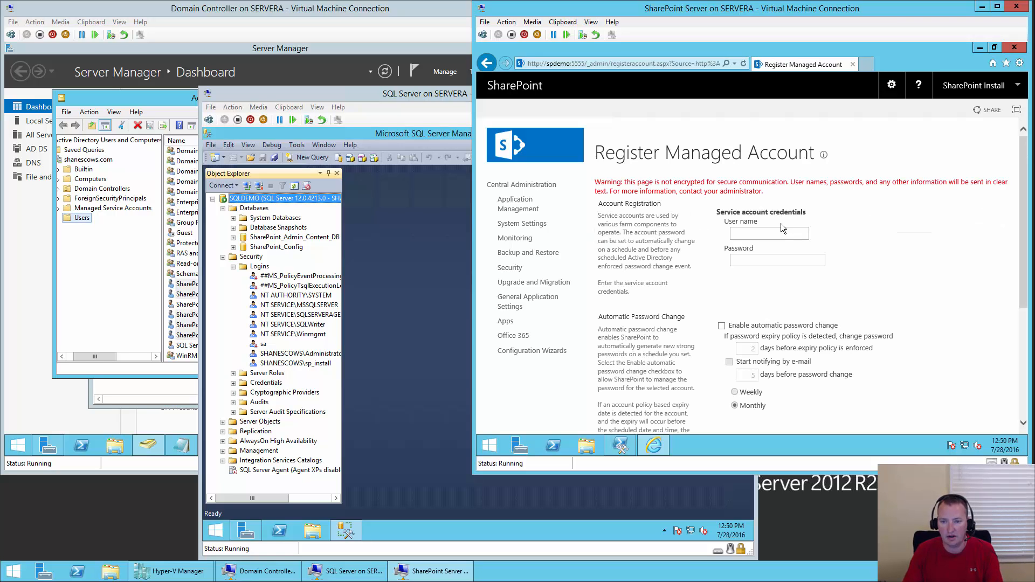
{"action": "type", "text": "shanecows\\sp_webapps"}
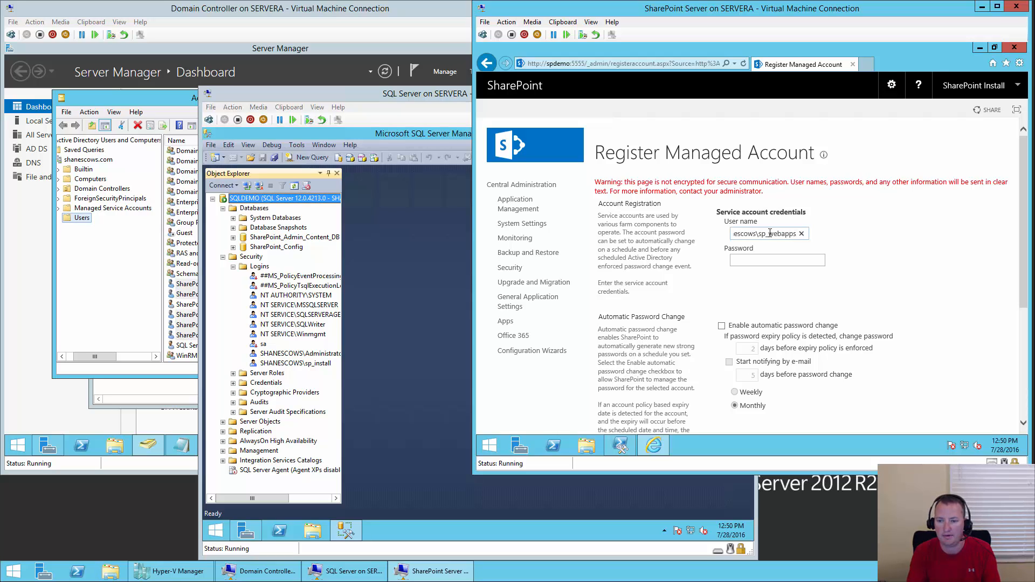
{"action": "key", "text": "Tab"}
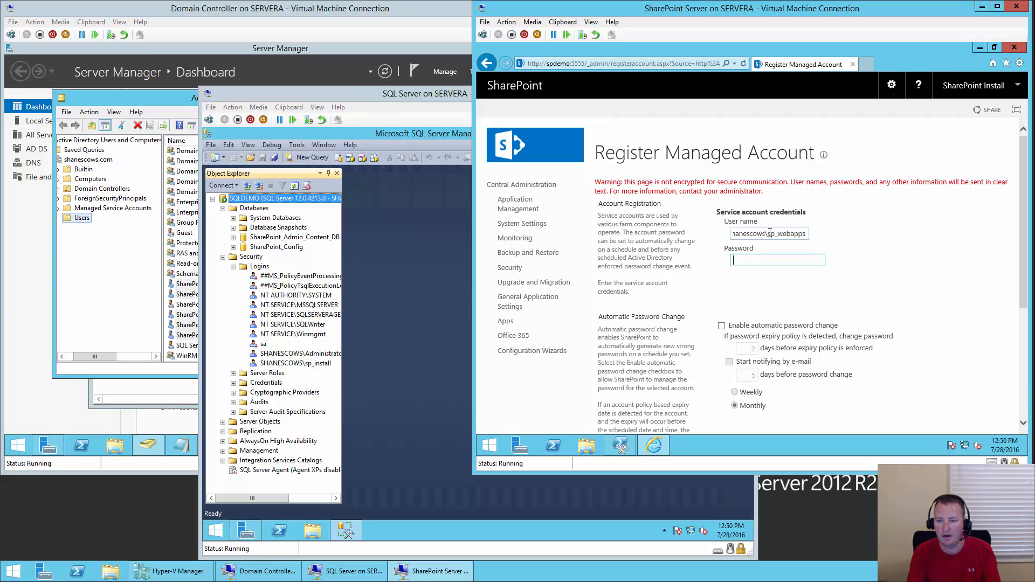
{"action": "type", "text": "••••••••••"}
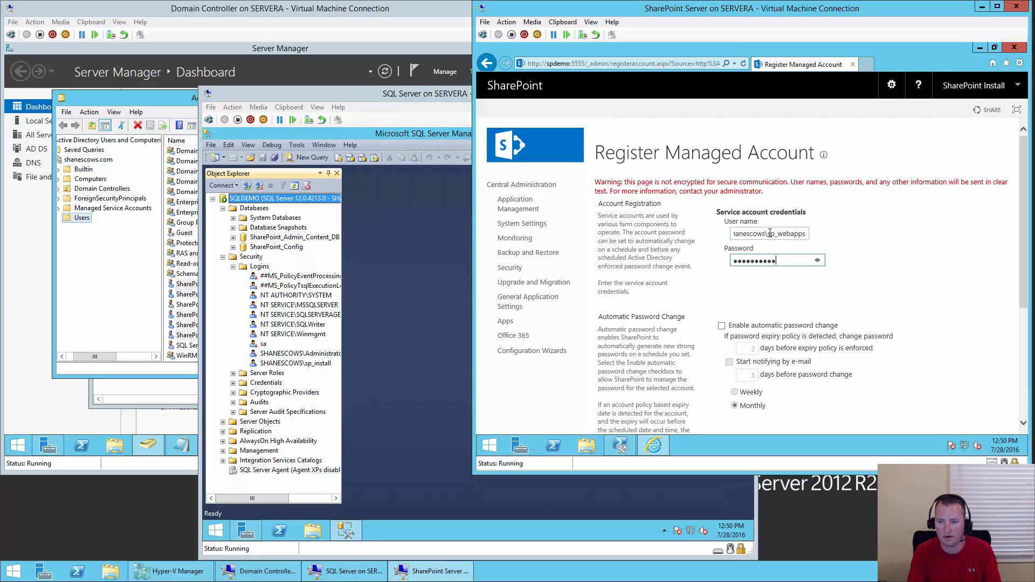
{"action": "scroll", "coordinate": [923, 241], "scroll_direction": "down", "scroll_amount": 3}
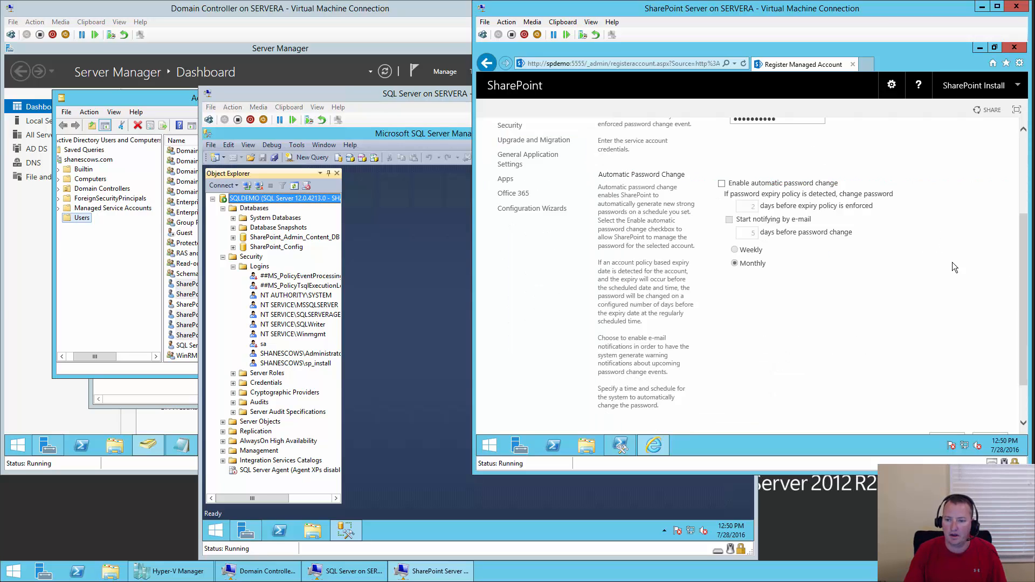
{"action": "left_click", "coordinate": [948, 386]}
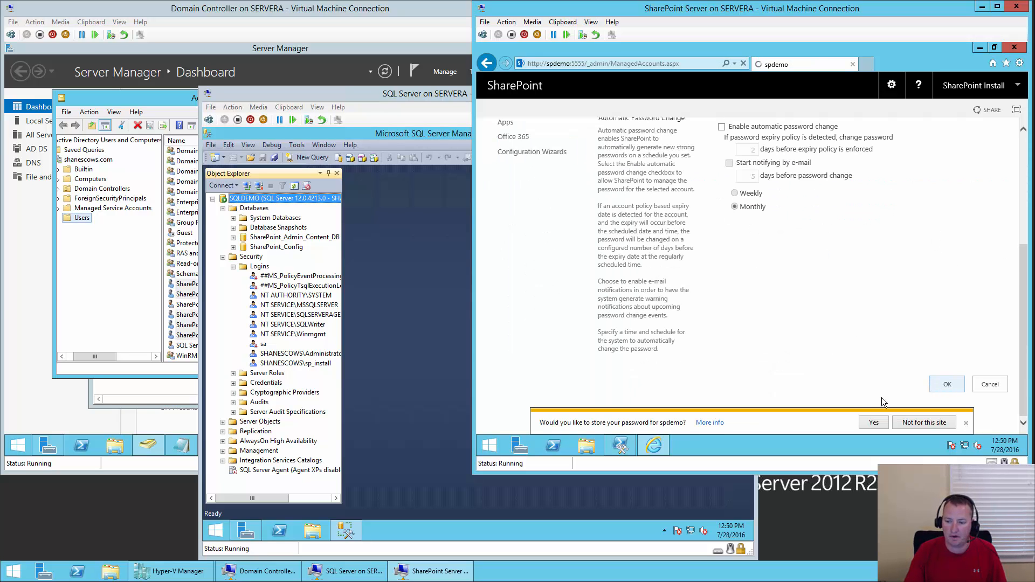
{"action": "left_click", "coordinate": [925, 423]}
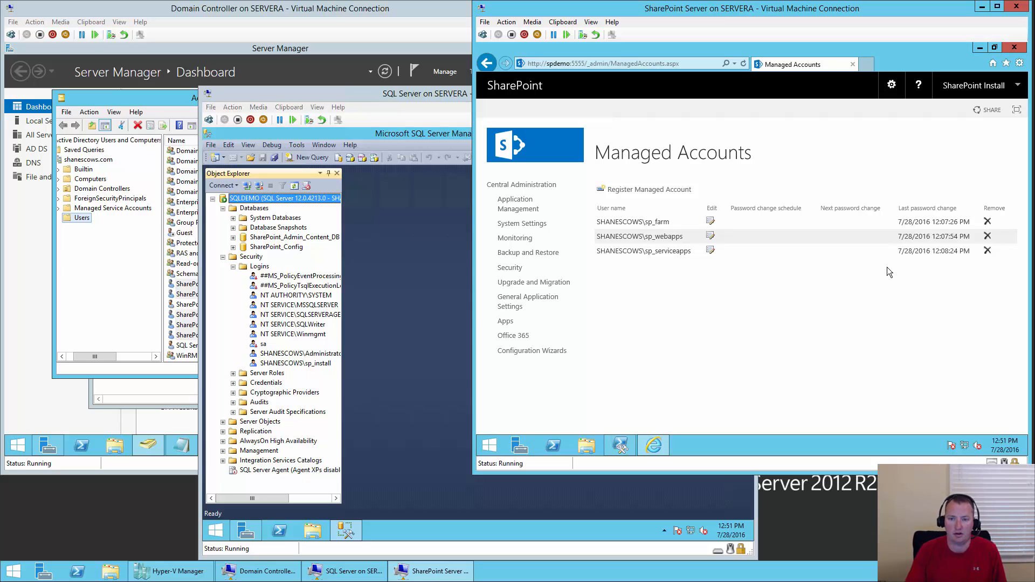
- Go to Application Management's Manage service applications page and drop down the ribbon's New list
{"action": "left_click", "coordinate": [509, 211]}
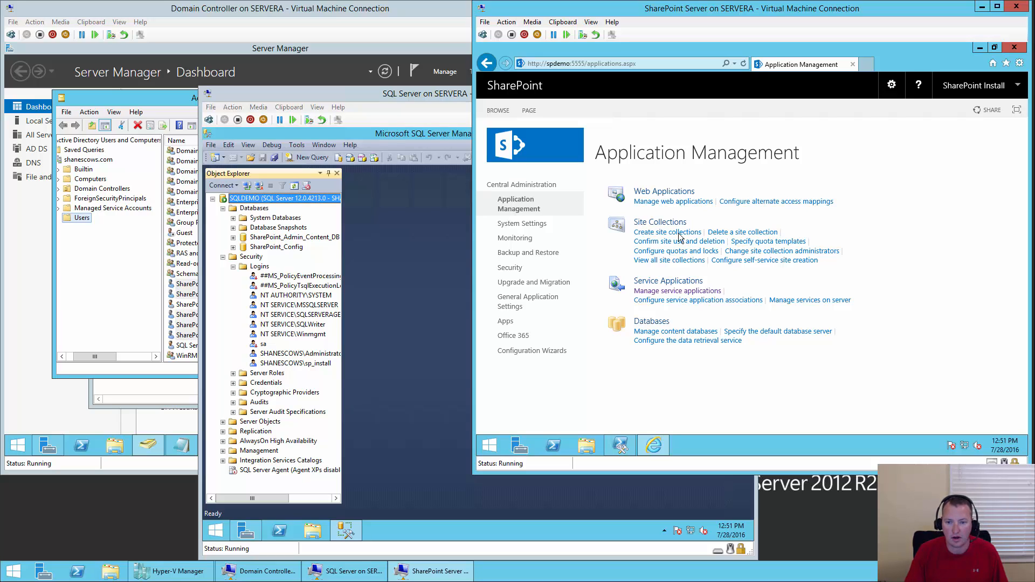
{"action": "left_click", "coordinate": [681, 292]}
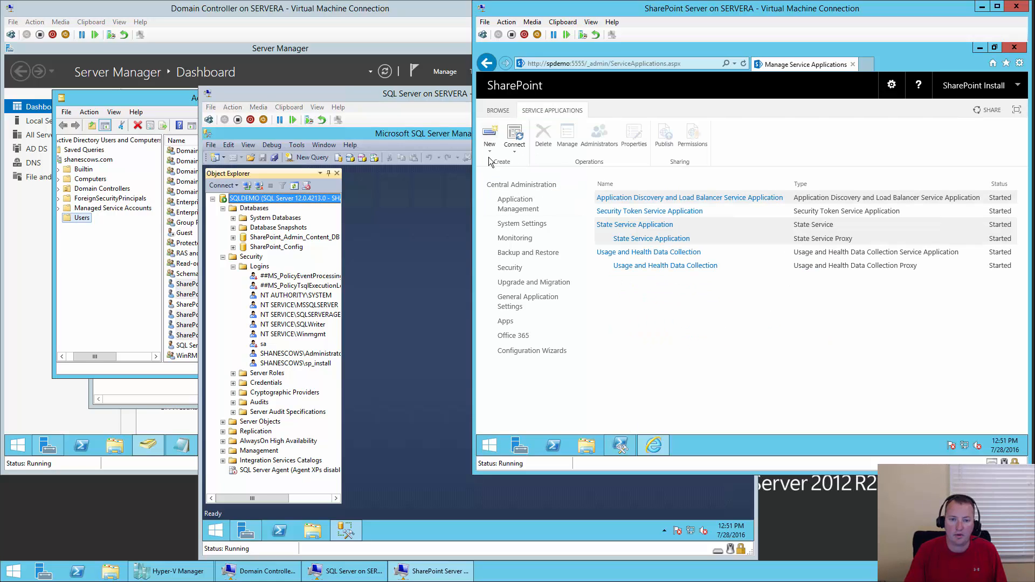
{"action": "left_click", "coordinate": [490, 138]}
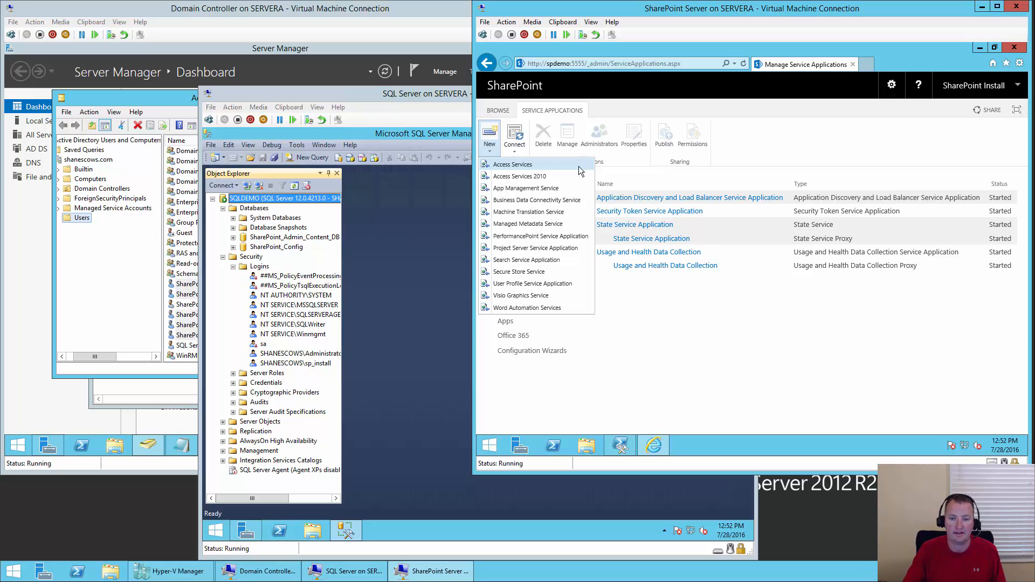
- Start a Business Data Connectivity service application named 'Business Data Connectivity Service'
{"action": "left_click", "coordinate": [585, 202]}
{"action": "type", "text": "Bus"}
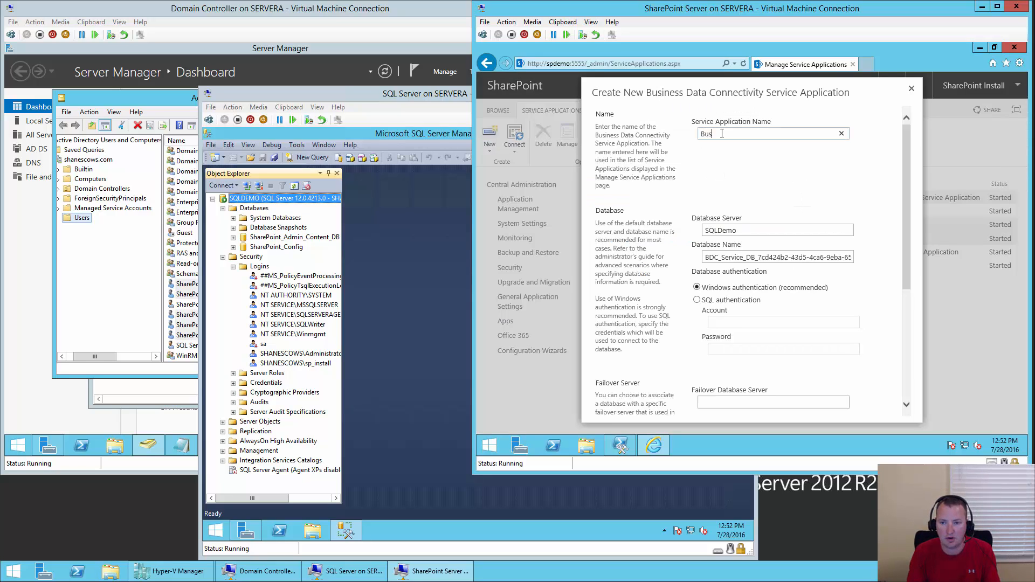
{"action": "type", "text": "iness Data"}
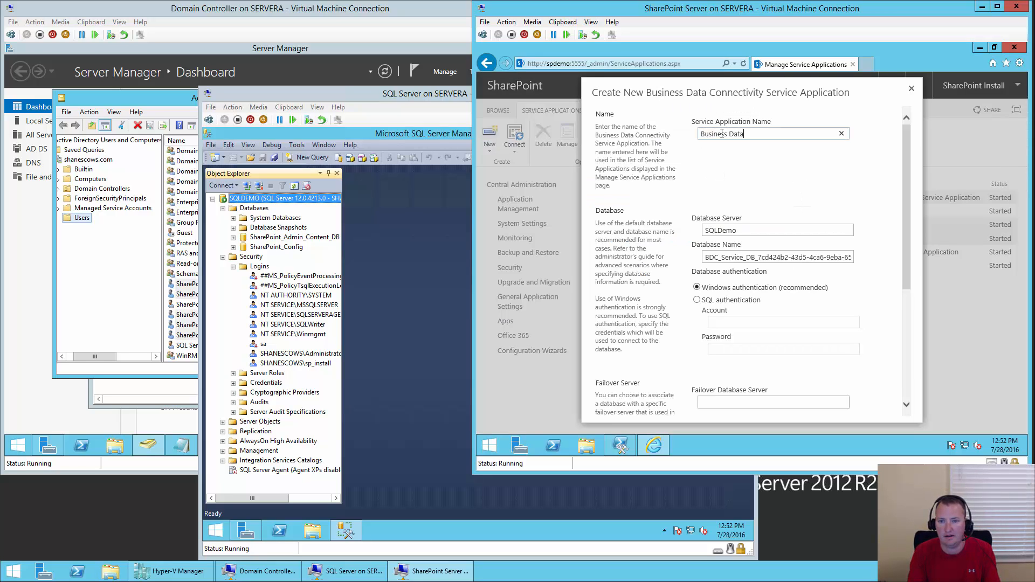
{"action": "type", "text": " Connectivity"}
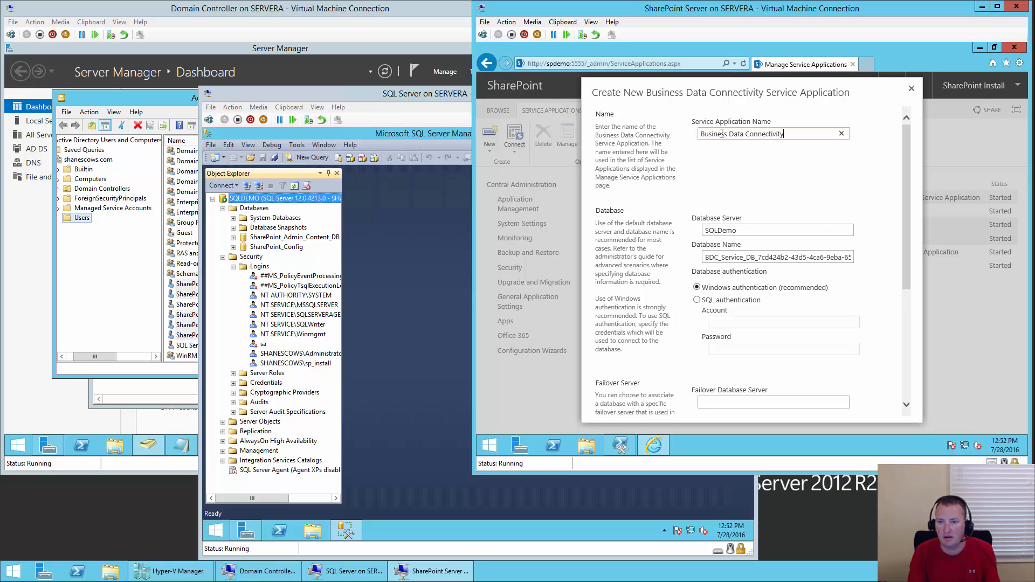
{"action": "type", "text": " Service App"}
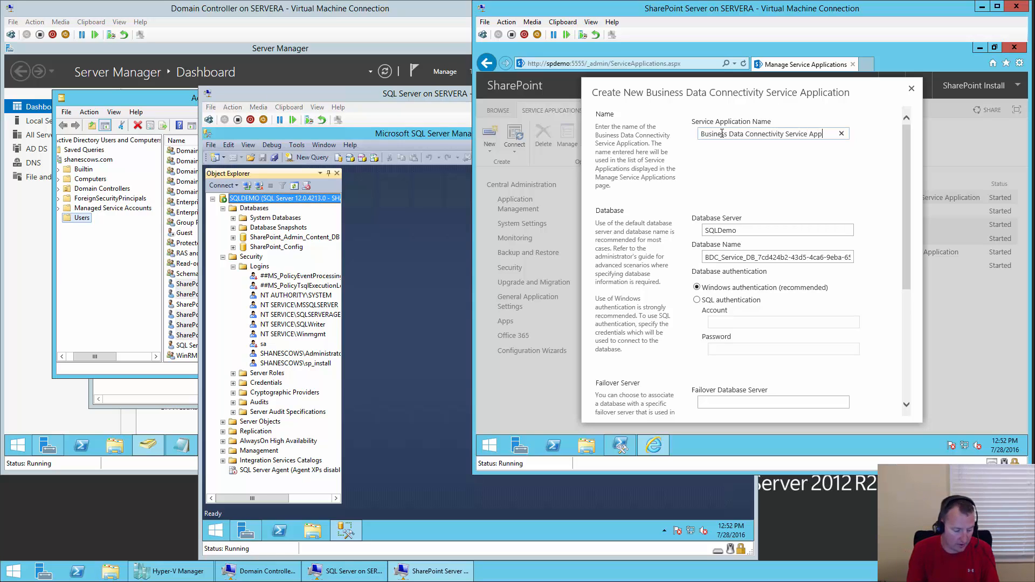
{"action": "key", "text": "BackSpace"}
{"action": "key", "text": "BackSpace"}
{"action": "key", "text": "BackSpace"}
{"action": "key", "text": "BackSpace"}
{"action": "key", "text": "BackSpace"}
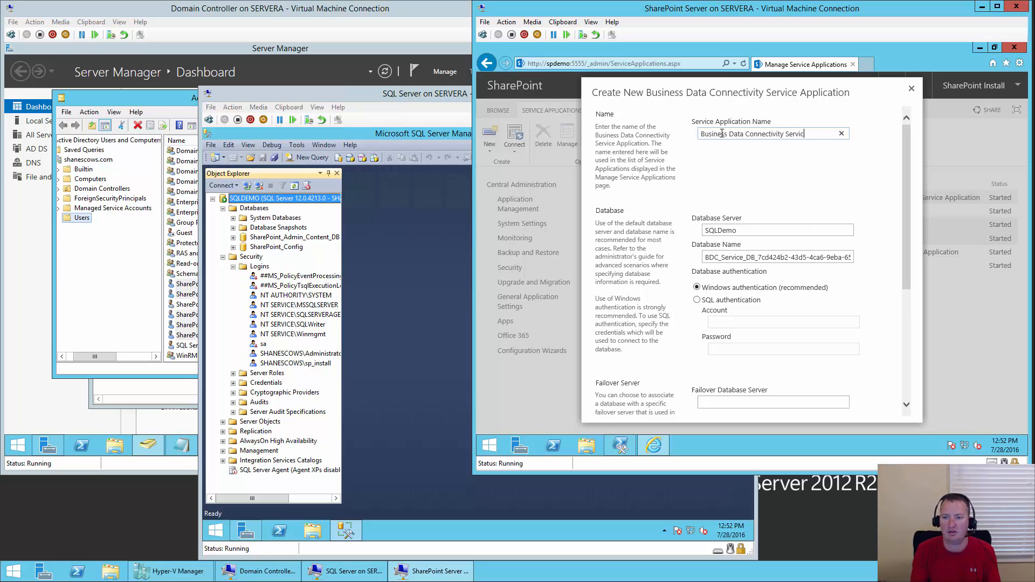
{"action": "type", "text": "e"}
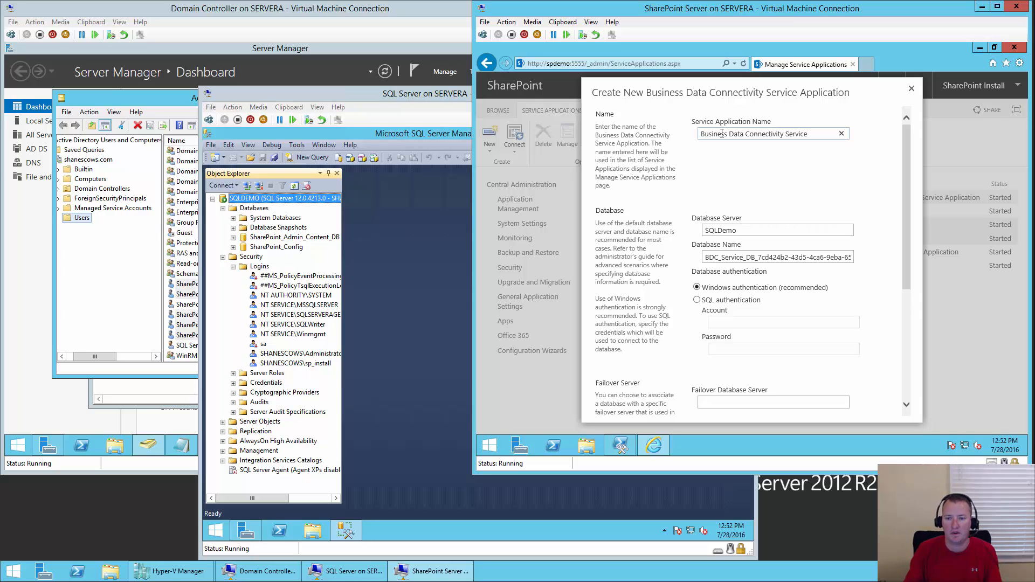
- Remove the GUID from the database name, leaving BDC_Service_DB on SQLDemo
{"action": "left_click", "coordinate": [754, 228]}
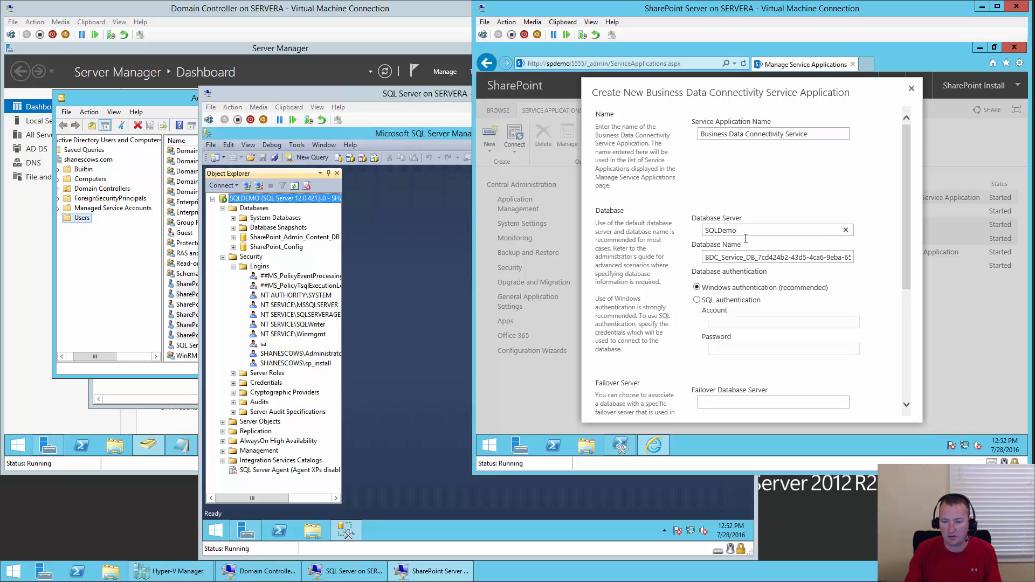
{"action": "left_click", "coordinate": [757, 257]}
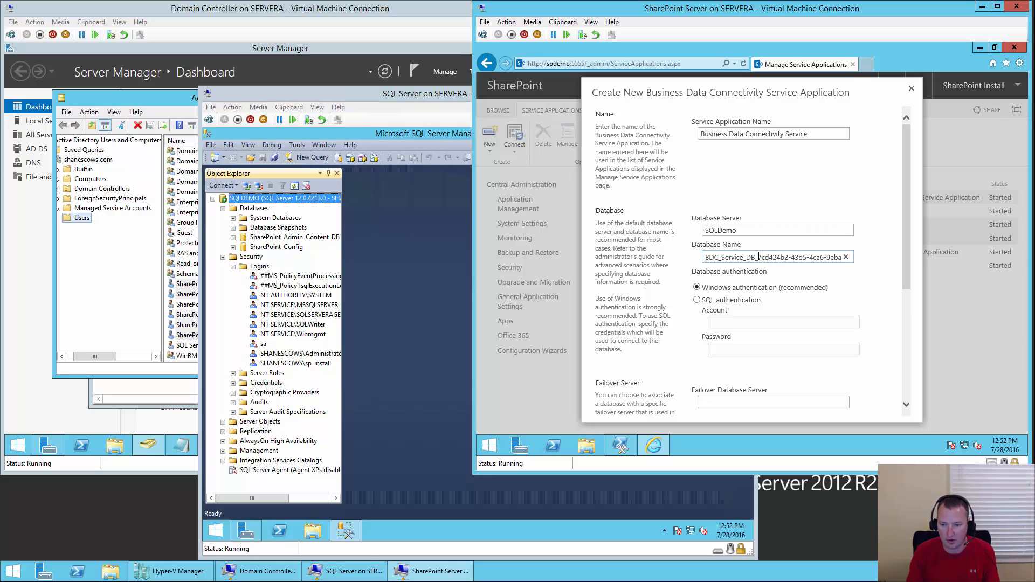
{"action": "key", "text": "shift+Right"}
{"action": "key", "text": "shift+Right"}
{"action": "key", "text": "shift+Right"}
{"action": "key", "text": "shift+Right"}
{"action": "key", "text": "shift+Right"}
{"action": "key", "text": "shift+Right"}
{"action": "key", "text": "shift+Right"}
{"action": "key", "text": "shift+Right"}
{"action": "key", "text": "shift+Right"}
{"action": "key", "text": "shift+Right"}
{"action": "key", "text": "shift+Right"}
{"action": "key", "text": "shift+Right"}
{"action": "key", "text": "shift+Right"}
{"action": "key", "text": "shift+Right"}
{"action": "key", "text": "shift+Right"}
{"action": "key", "text": "shift+Right"}
{"action": "key", "text": "shift+Right"}
{"action": "key", "text": "shift+Right"}
{"action": "key", "text": "shift+Right"}
{"action": "key", "text": "shift+Right"}
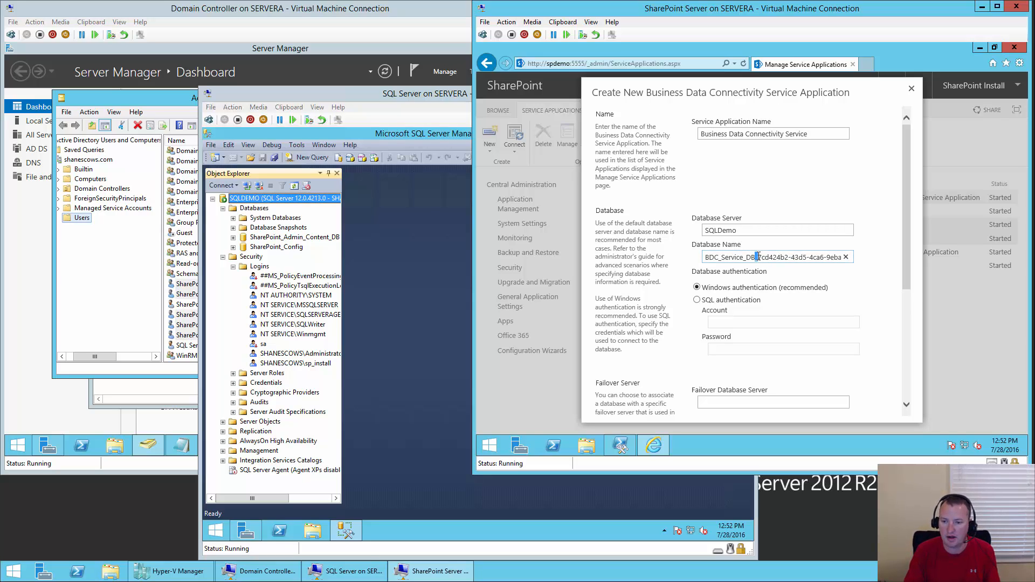
{"action": "key", "text": "shift+Right"}
{"action": "key", "text": "shift+Right"}
{"action": "key", "text": "shift+Right"}
{"action": "key", "text": "shift+Right"}
{"action": "key", "text": "shift+Right"}
{"action": "key", "text": "shift+Right"}
{"action": "key", "text": "shift+Right"}
{"action": "key", "text": "shift+Right"}
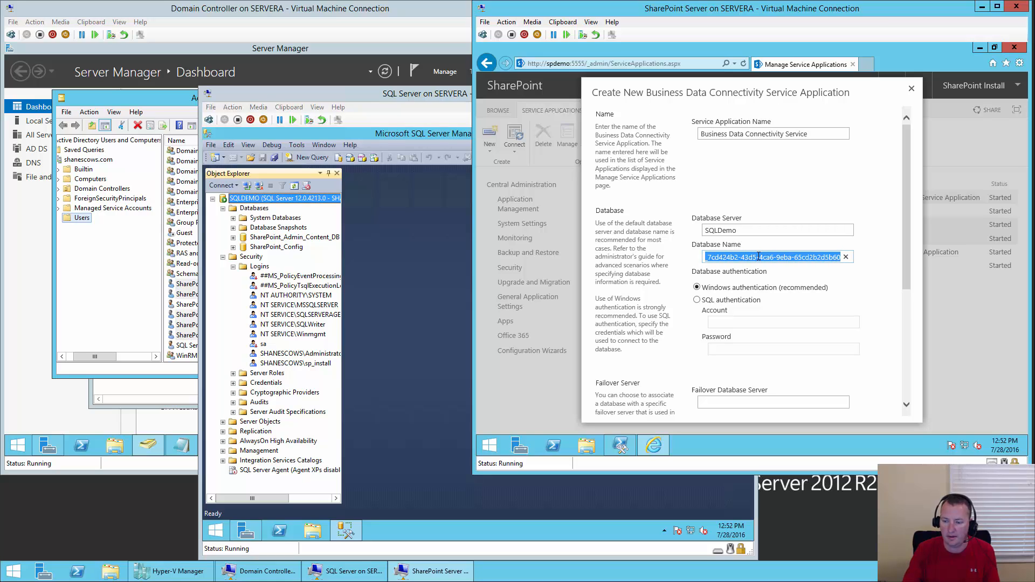
{"action": "key", "text": "Delete"}
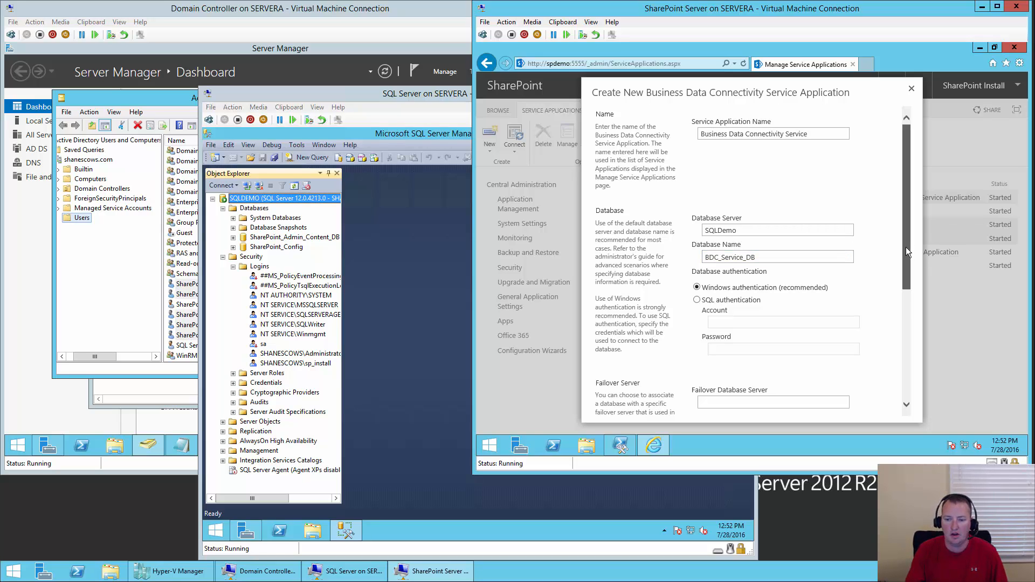
{"action": "left_click_drag", "start_coordinate": [906, 247], "coordinate": [898, 380]}
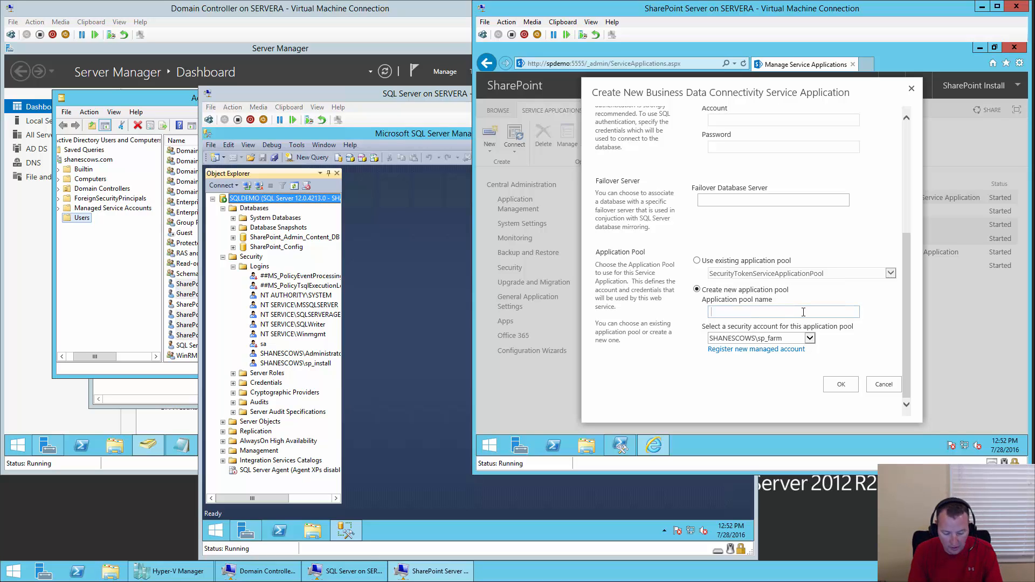
- Create the service on a new 'Default Service App Pool' running as sp_serviceapps
{"action": "type", "text": "Defaul"}
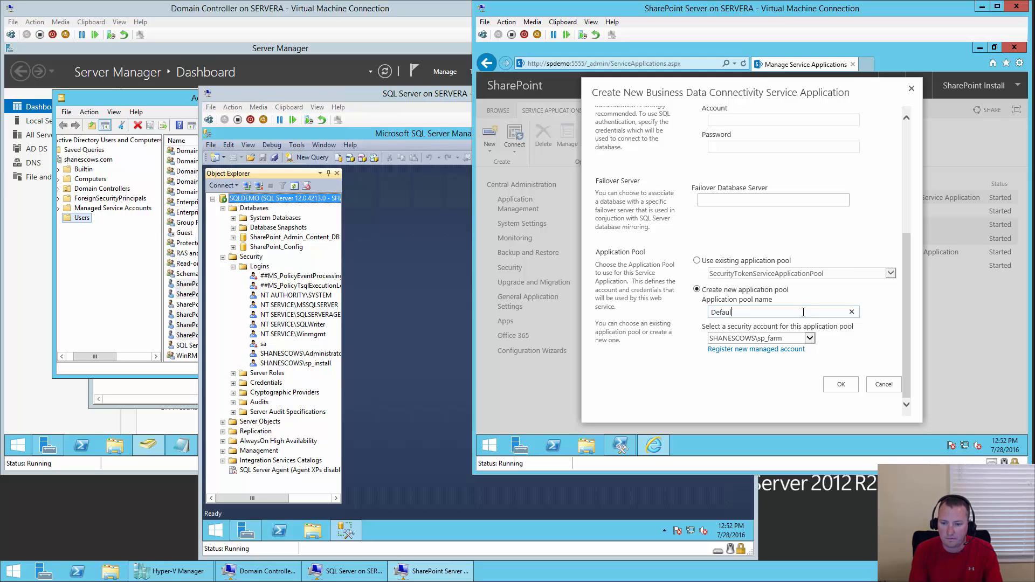
{"action": "type", "text": "t Service App P"}
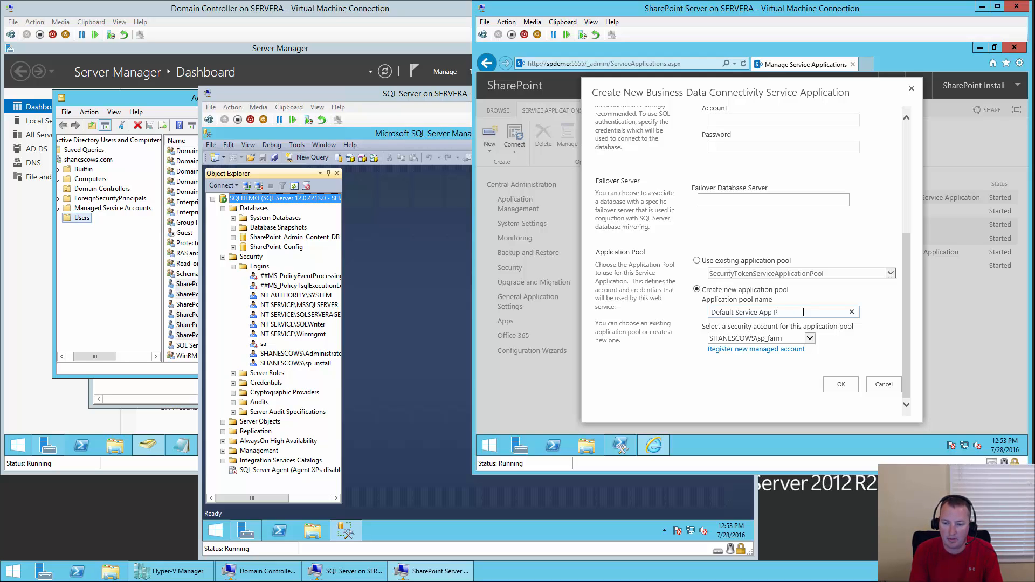
{"action": "type", "text": "ool"}
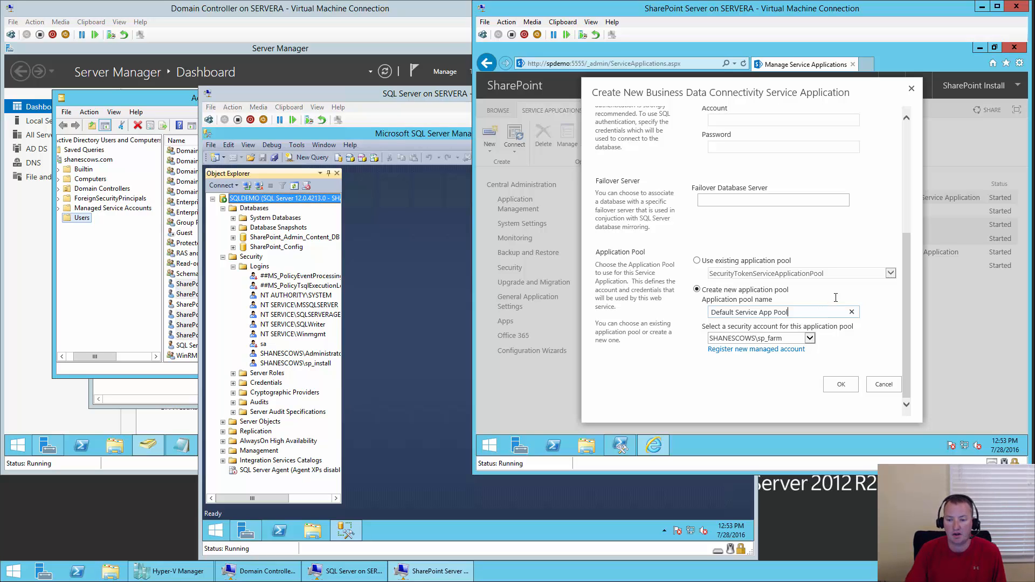
{"action": "left_click", "coordinate": [811, 338]}
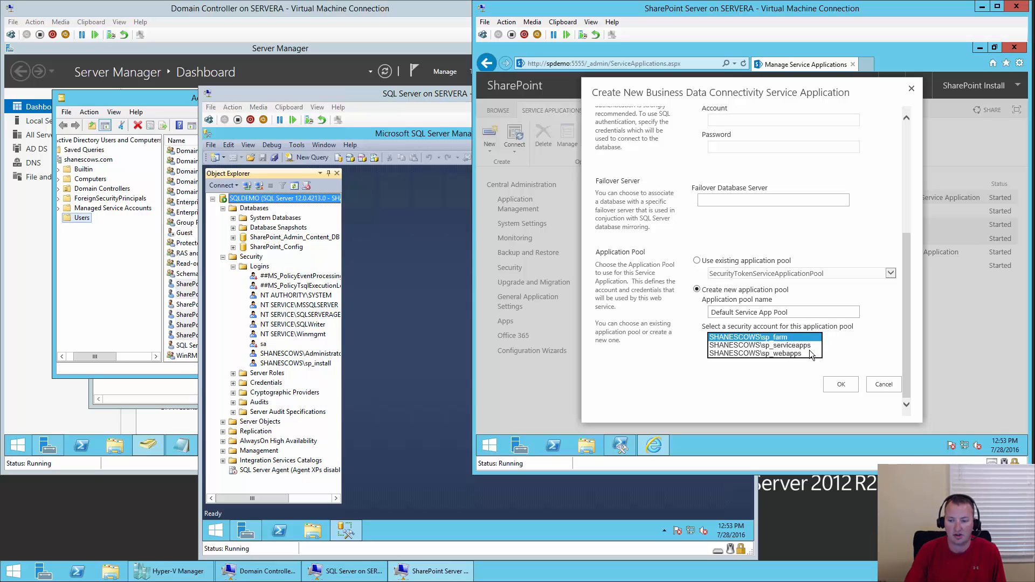
{"action": "left_click", "coordinate": [787, 345]}
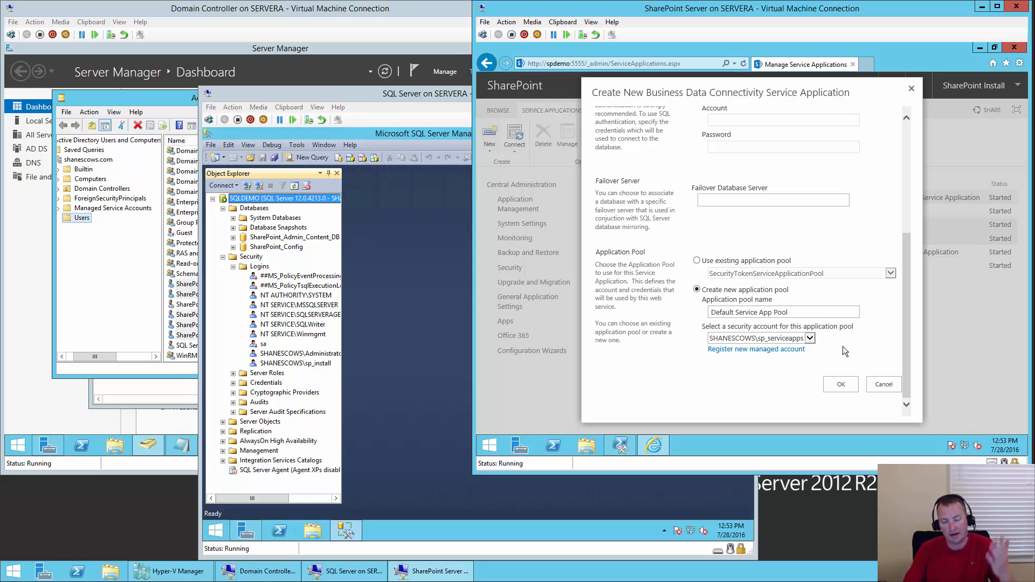
{"action": "left_click", "coordinate": [841, 384]}
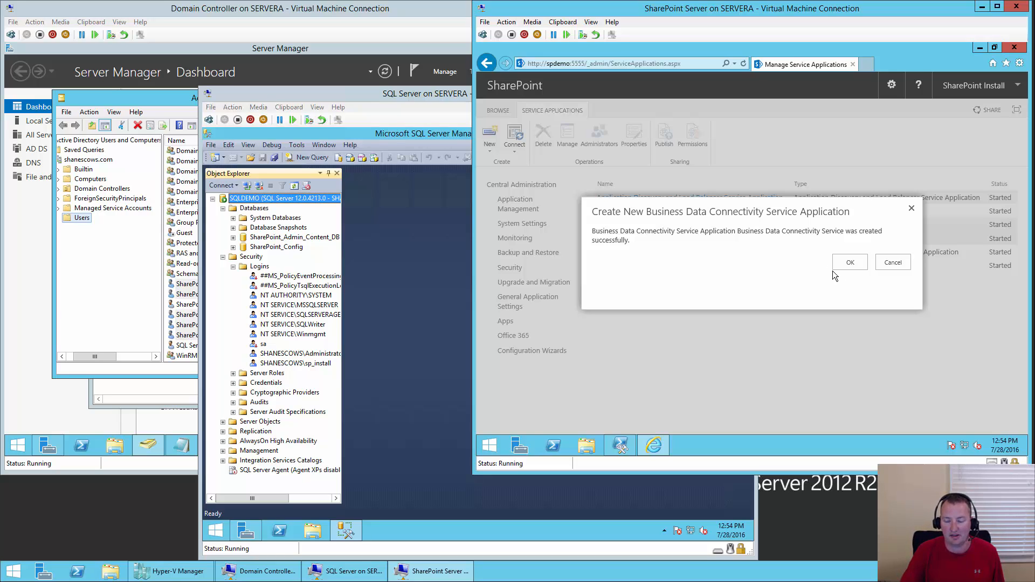
- Dismiss the creation success message and switch to the SQL Server window
{"action": "left_click", "coordinate": [845, 263]}
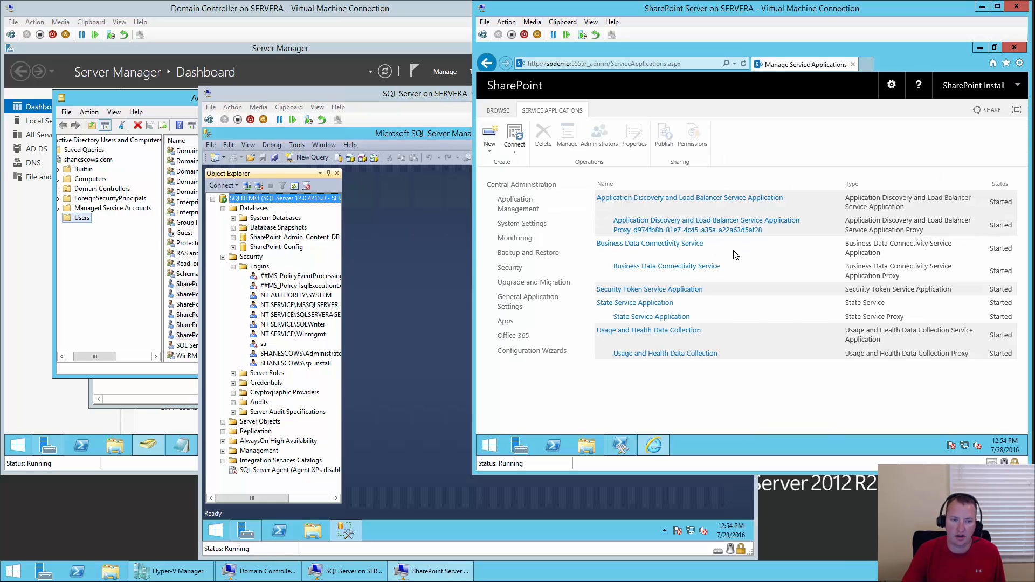
{"action": "left_click", "coordinate": [263, 211]}
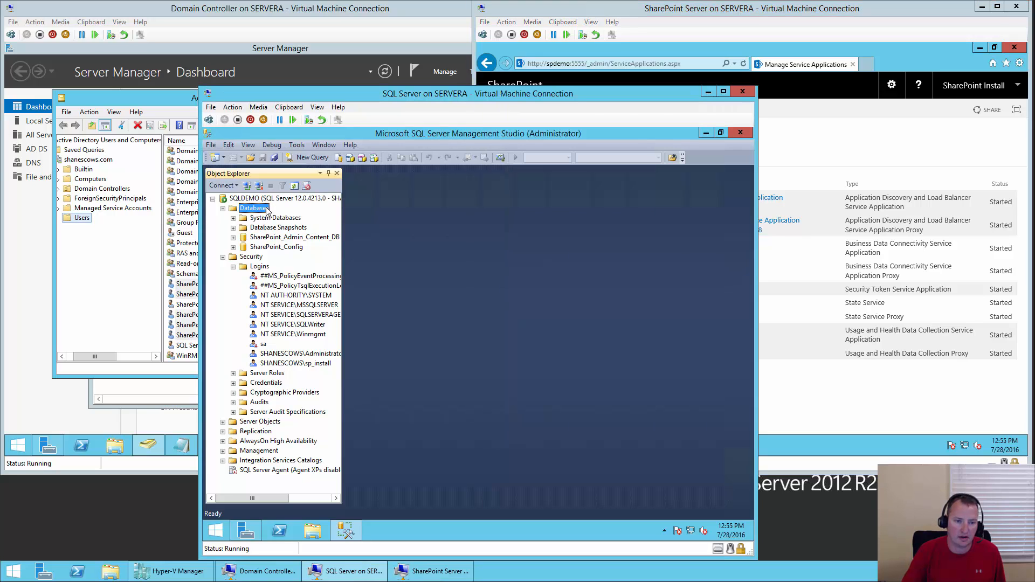
- Refresh and widen Object Explorer to reveal BDC_Service_DB, then return to the SharePoint window
{"action": "left_click", "coordinate": [295, 186]}
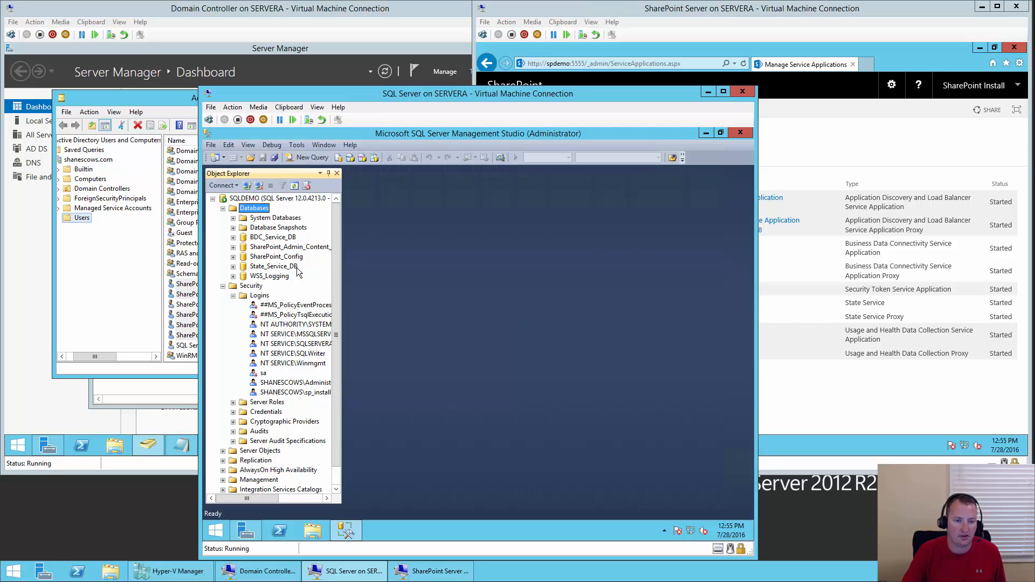
{"action": "left_click_drag", "start_coordinate": [341, 264], "coordinate": [415, 263]}
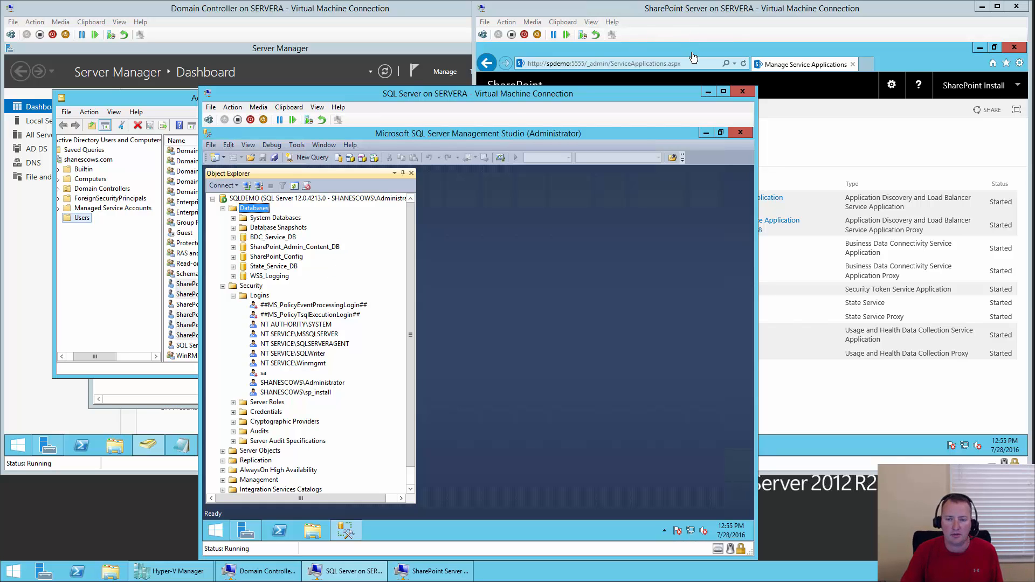
{"action": "left_click", "coordinate": [693, 53]}
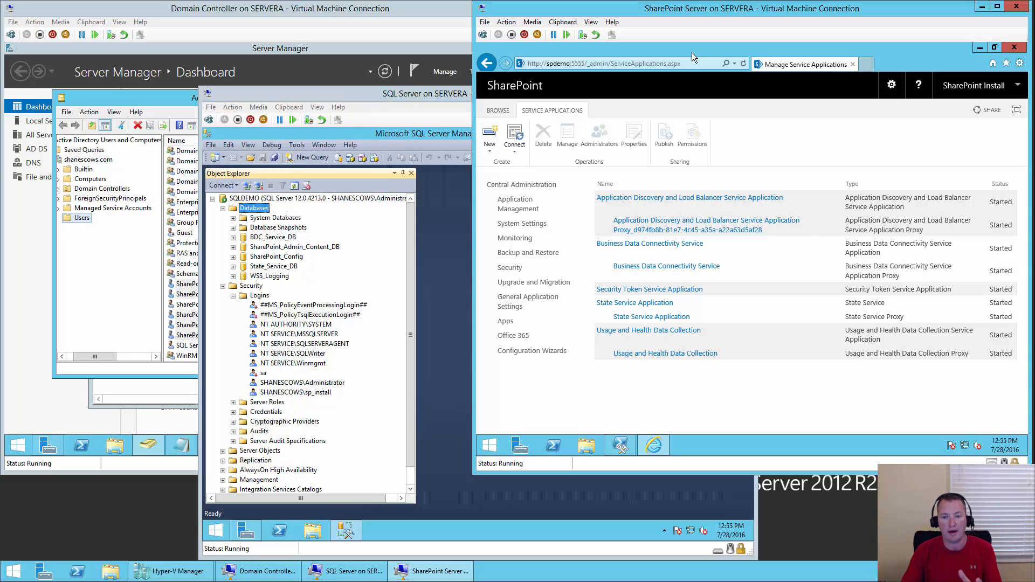
{"action": "left_click", "coordinate": [517, 213]}
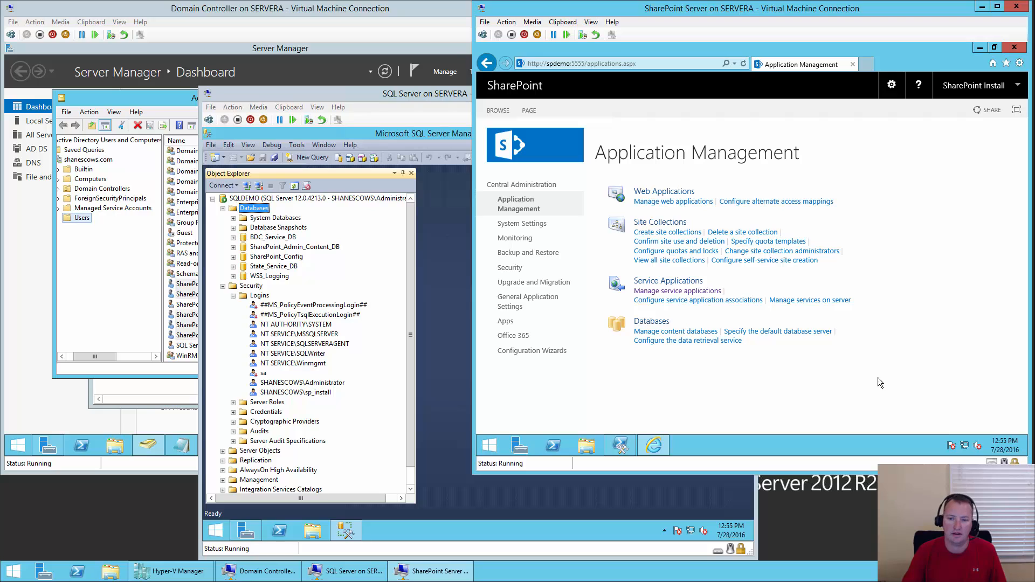
{"action": "left_click", "coordinate": [827, 302]}
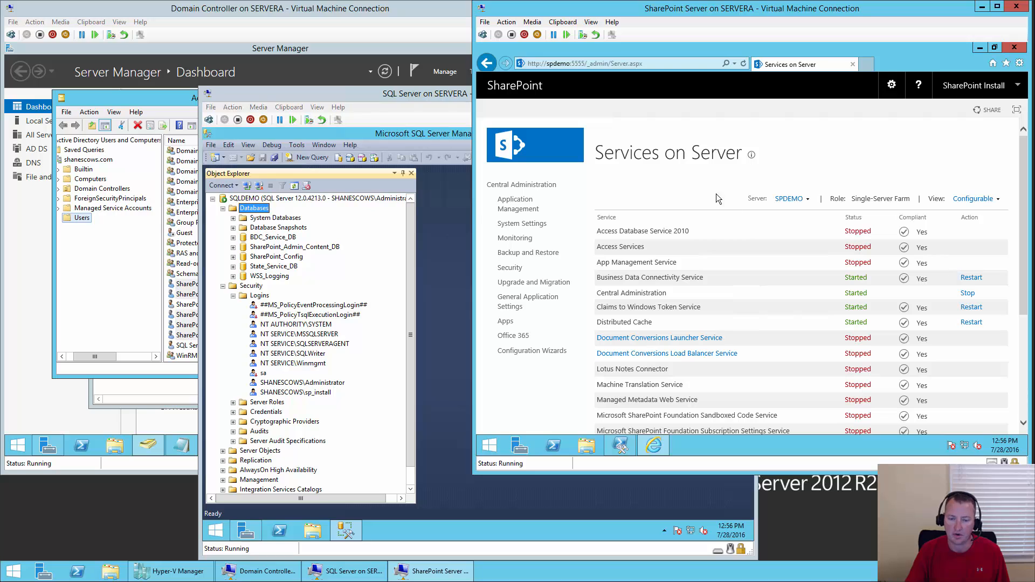
{"action": "left_click", "coordinate": [507, 212]}
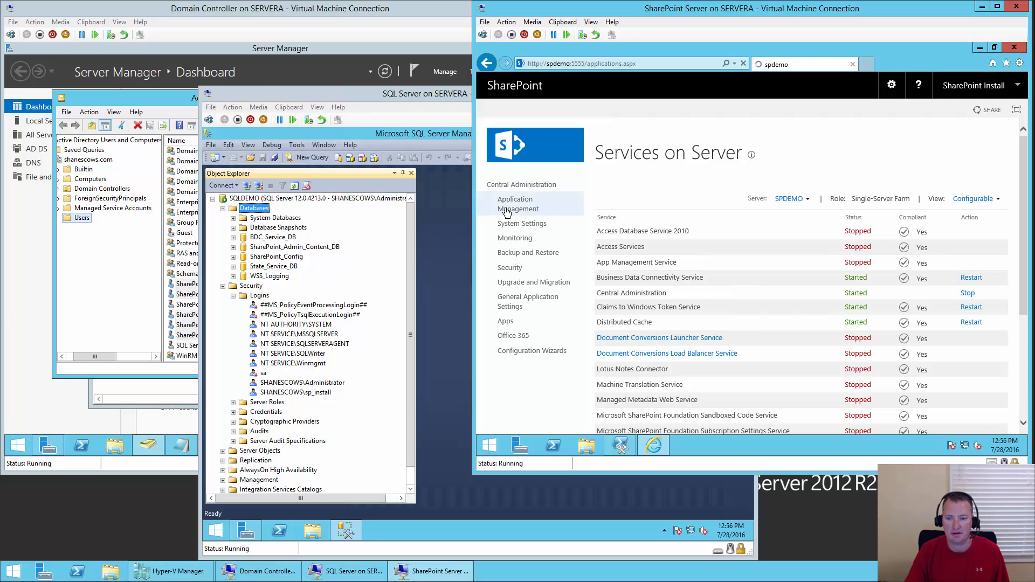
{"action": "left_click", "coordinate": [676, 291]}
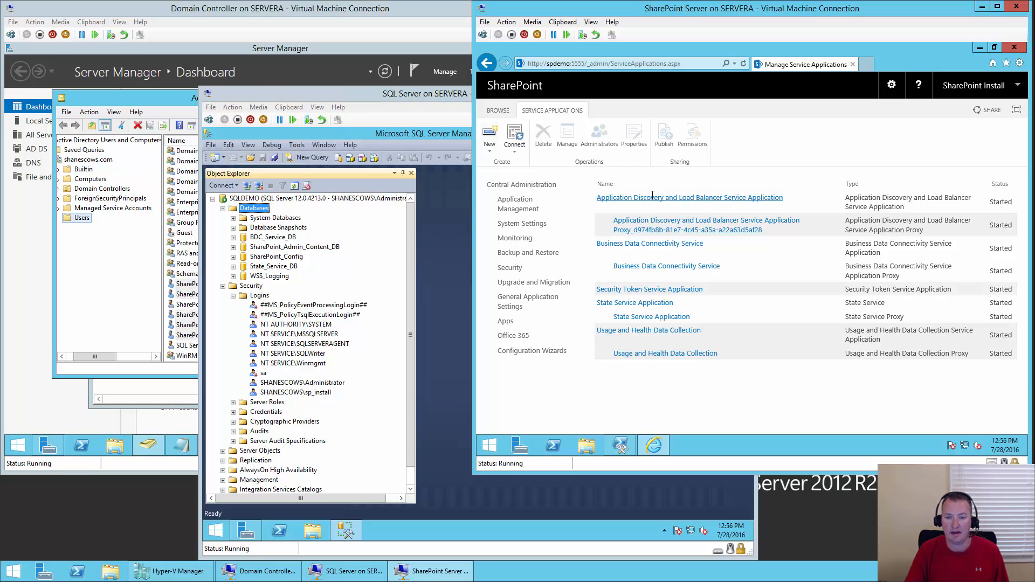
- Begin a 'Managed Metadata Service' application with database Managed_Metadata_Service_DB
{"action": "left_click", "coordinate": [491, 154]}
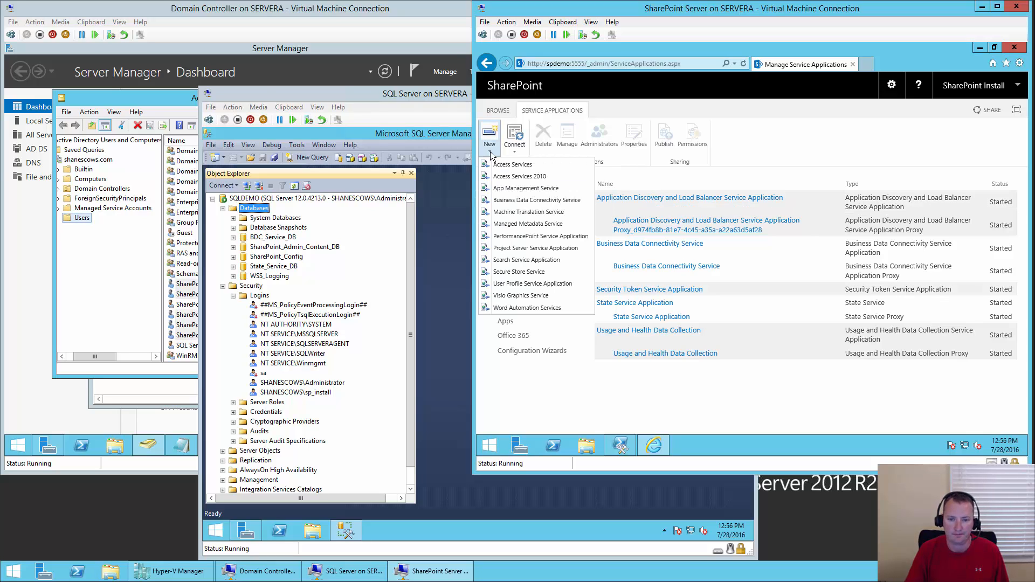
{"action": "left_click", "coordinate": [555, 225]}
{"action": "type", "text": "Manage"}
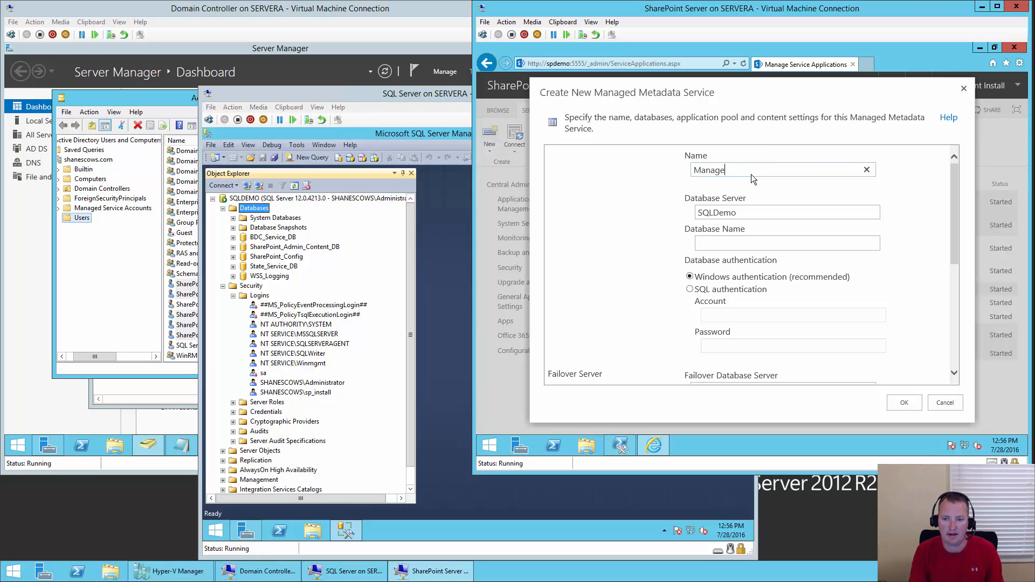
{"action": "type", "text": "d Metada"}
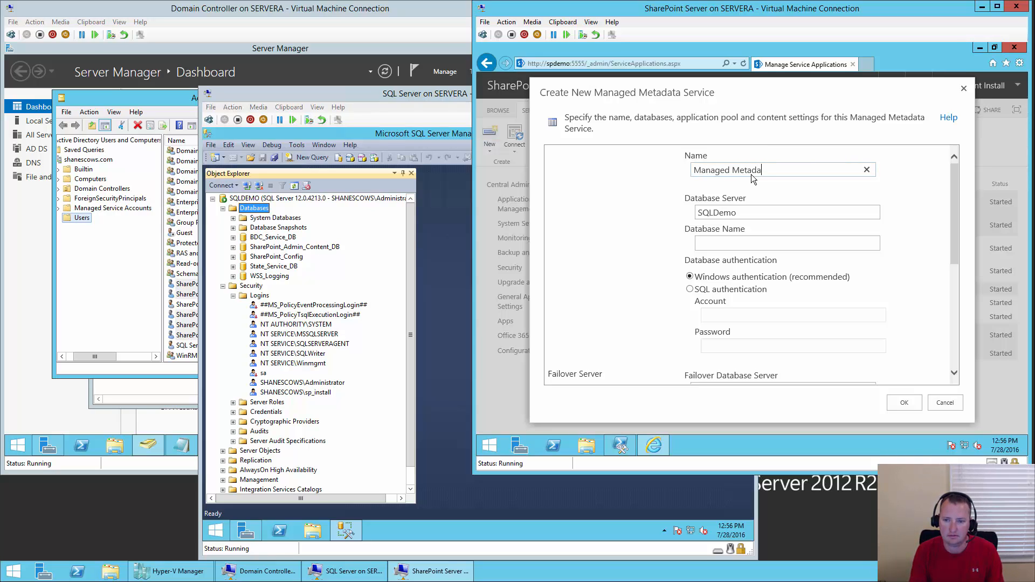
{"action": "type", "text": "ta Service"}
{"action": "key", "text": "Tab"}
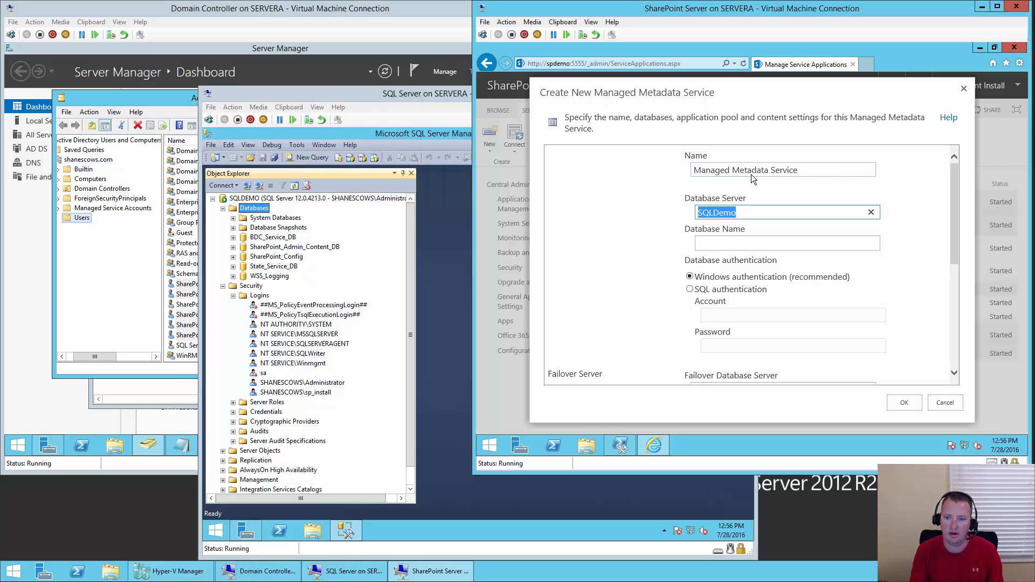
{"action": "key", "text": "Tab"}
{"action": "type", "text": "Manage"}
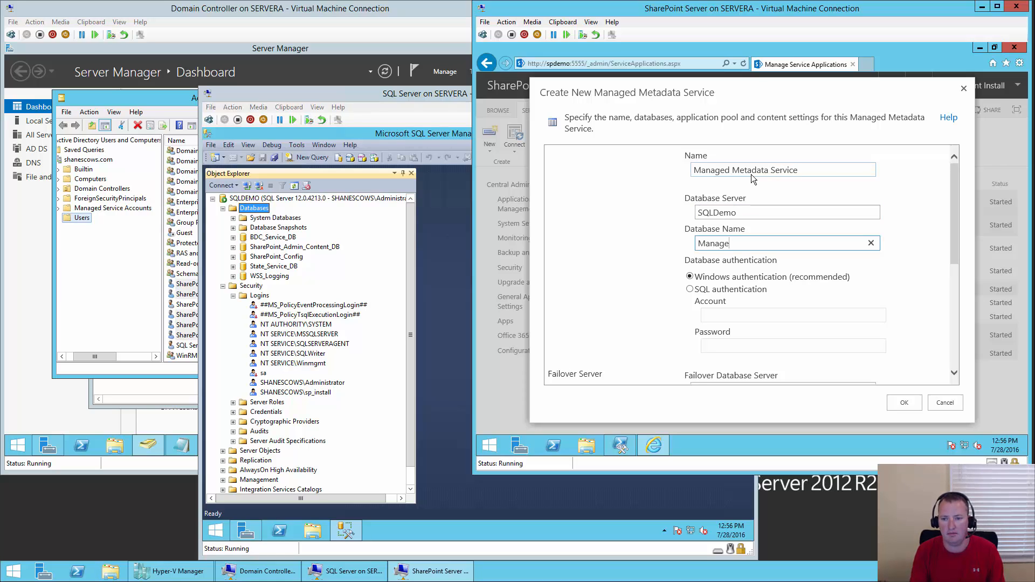
{"action": "type", "text": "d_Metat"}
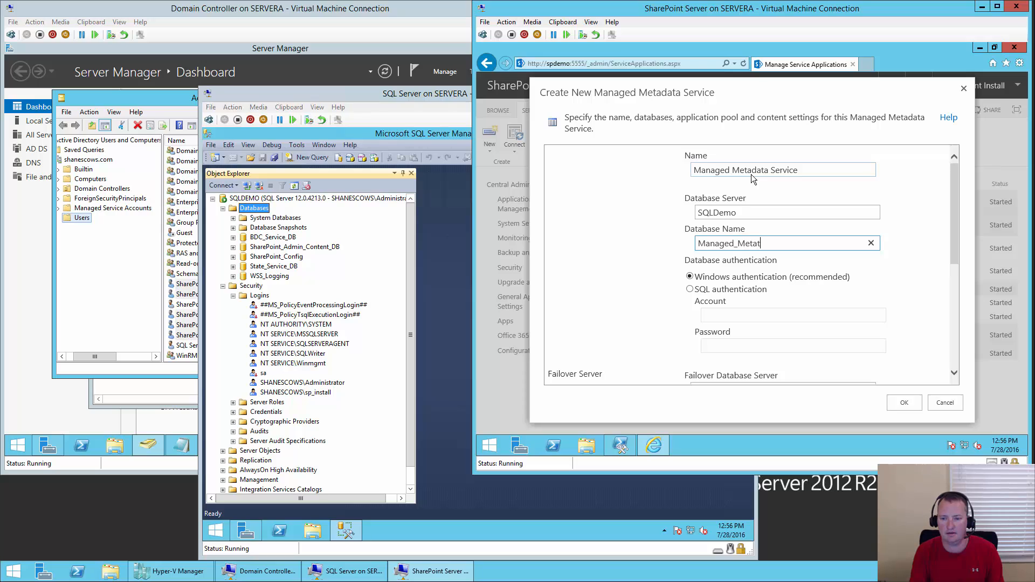
{"action": "type", "text": "adata_Service"}
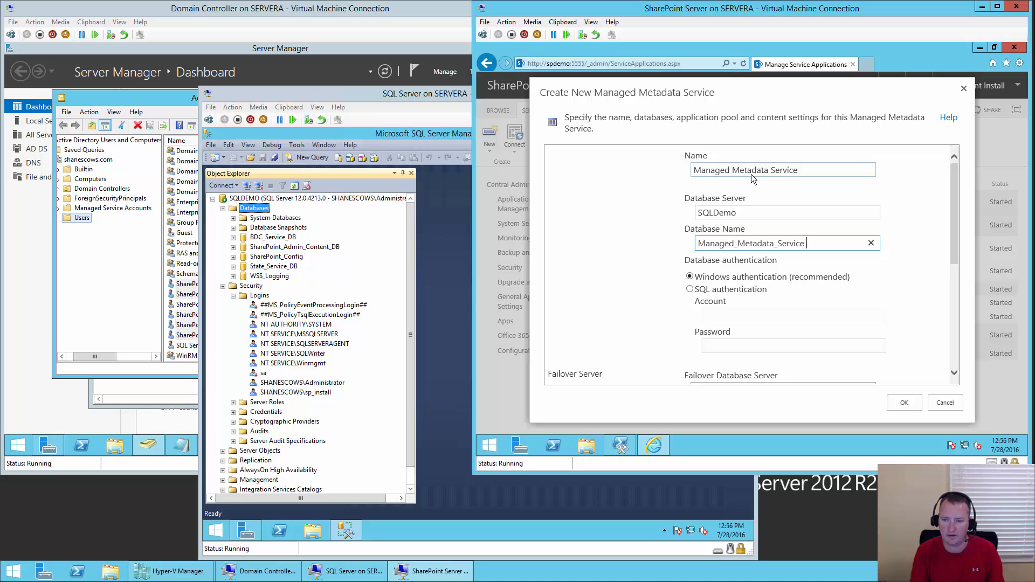
{"action": "key", "text": "BackSpace"}
{"action": "type", "text": "_DB"}
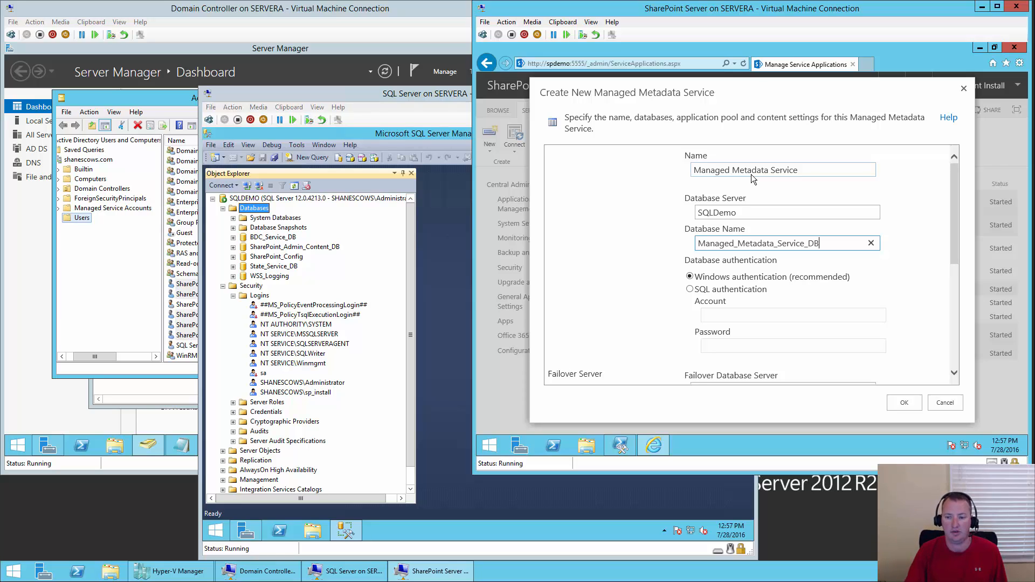
- Assign the existing Default Service App Pool and create the Managed Metadata Service
{"action": "left_click", "coordinate": [958, 196]}
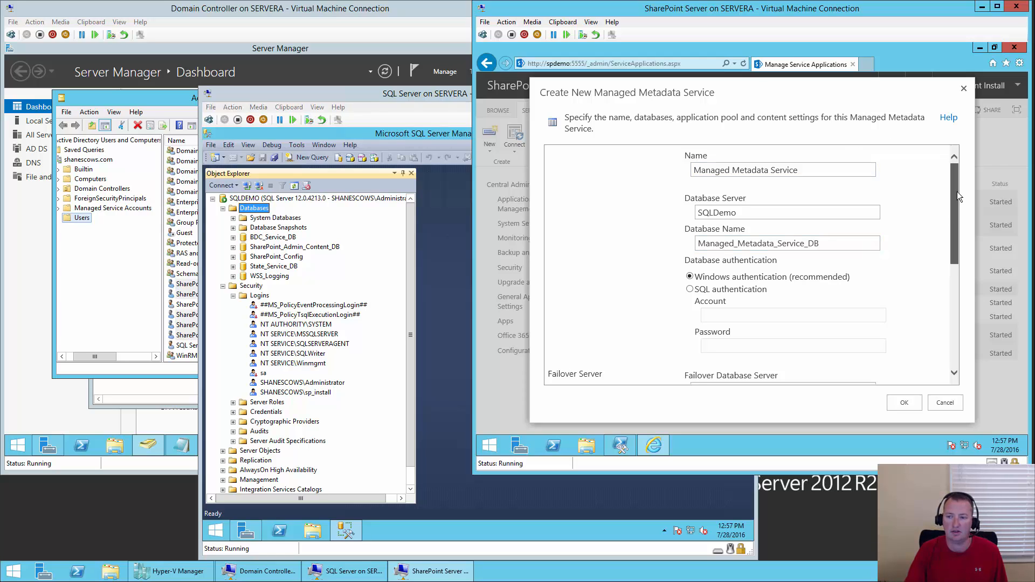
{"action": "left_click_drag", "start_coordinate": [957, 192], "coordinate": [955, 298]}
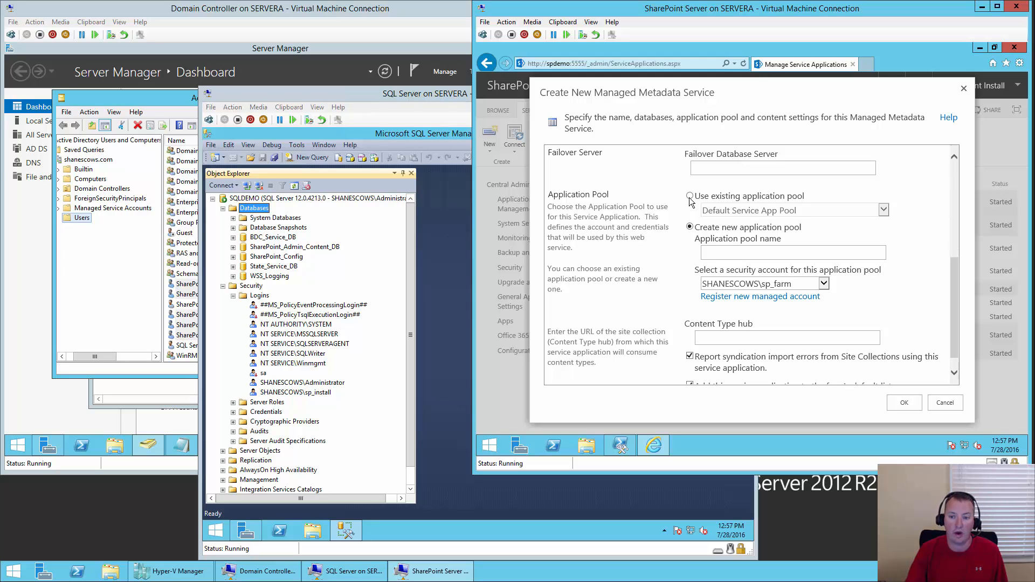
{"action": "left_click", "coordinate": [729, 198]}
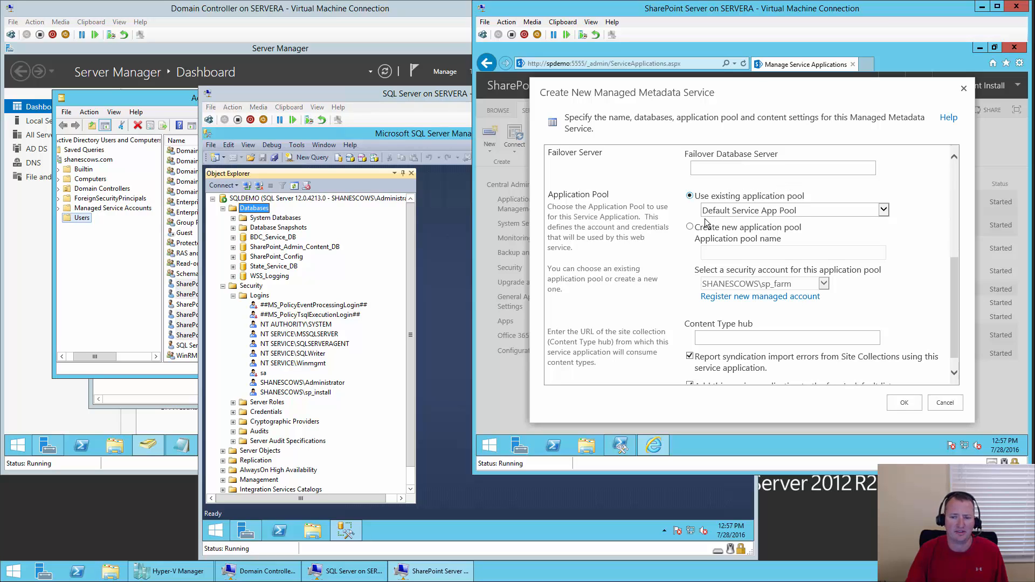
{"action": "left_click", "coordinate": [883, 210]}
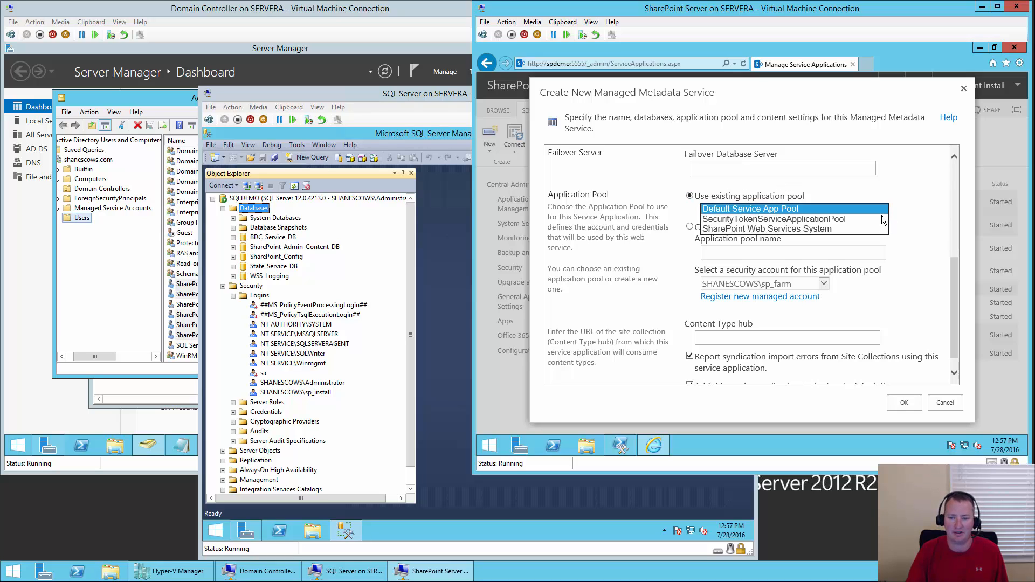
{"action": "left_click", "coordinate": [814, 210]}
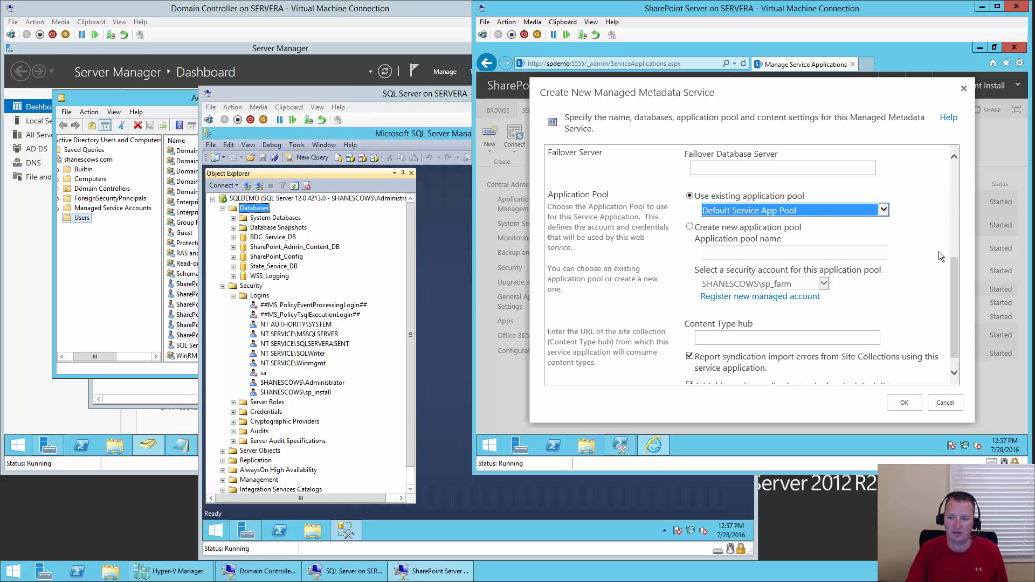
{"action": "left_click", "coordinate": [955, 274]}
{"action": "scroll", "coordinate": [955, 276], "scroll_direction": "down", "scroll_amount": 2}
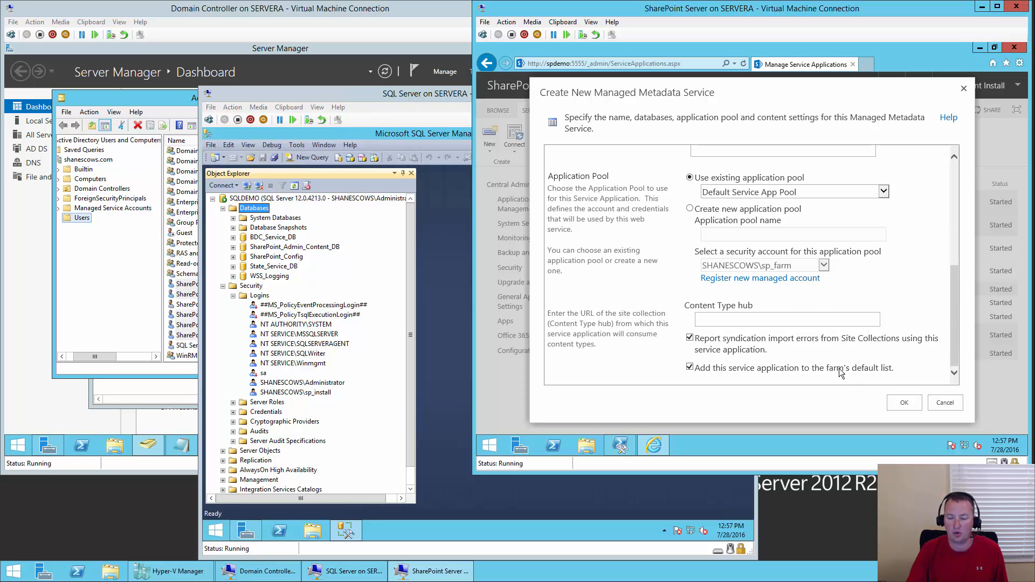
{"action": "left_click", "coordinate": [903, 405]}
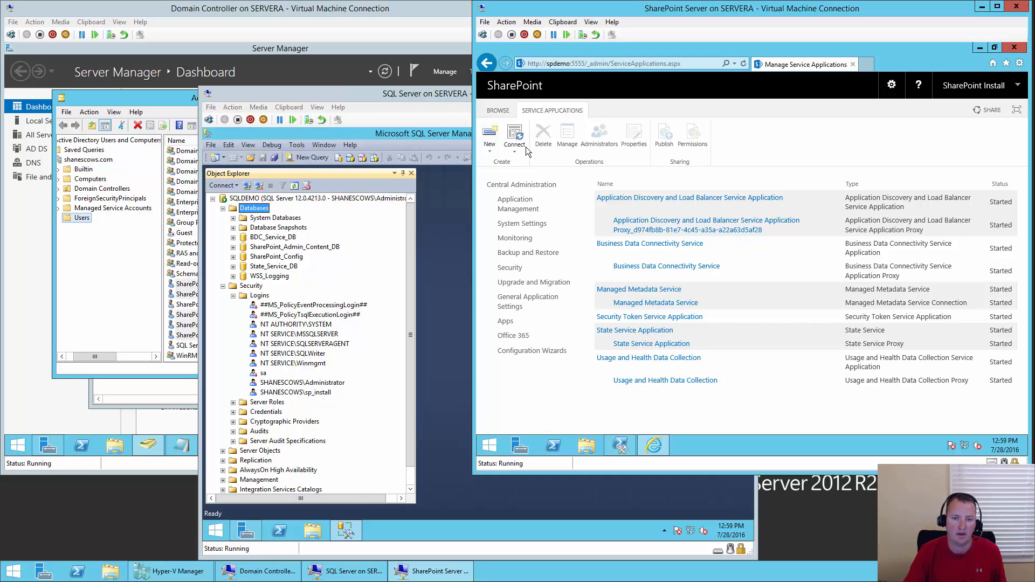
- Open the New service application list, then close it without choosing any type
{"action": "left_click", "coordinate": [491, 153]}
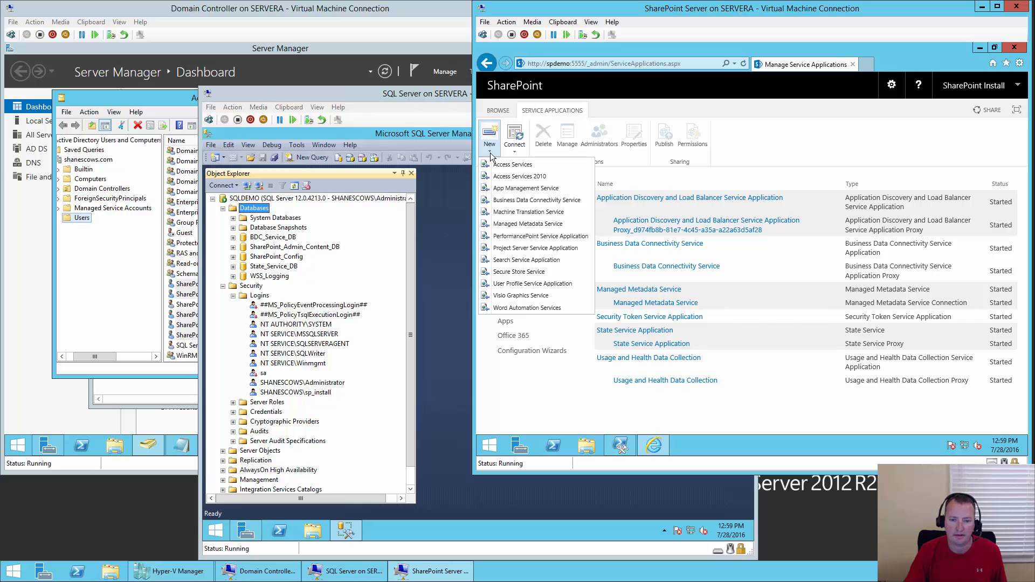
{"action": "left_click", "coordinate": [578, 261]}
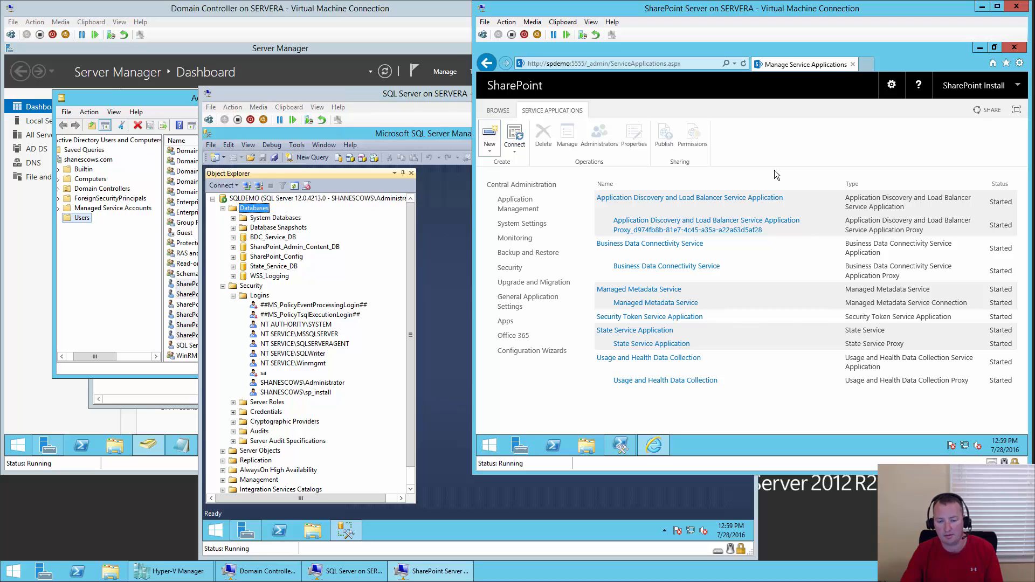
- Open the Search PowerShell script from C:\Install in Notepad via File Explorer
{"action": "left_click", "coordinate": [592, 449]}
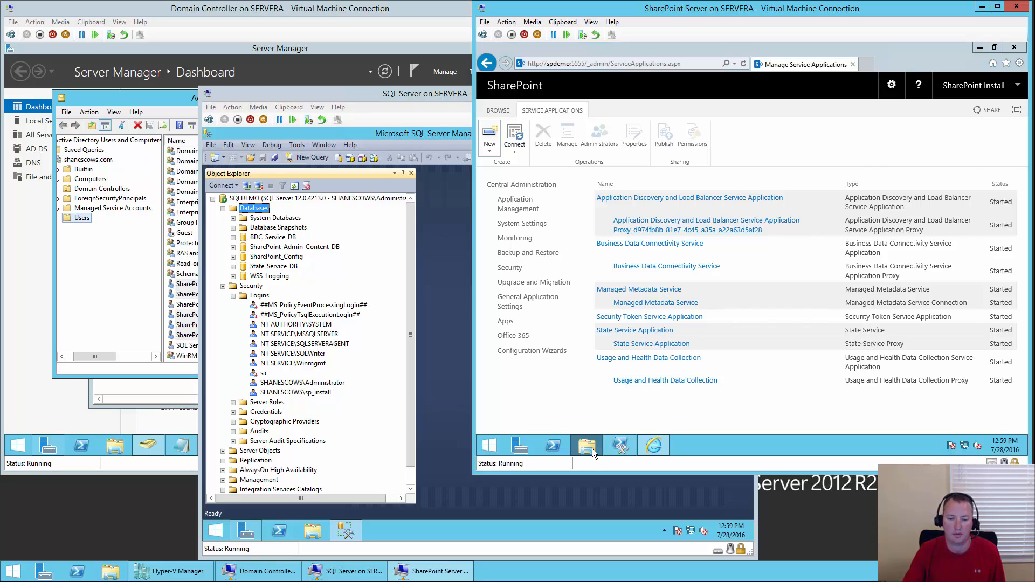
{"action": "double_click", "coordinate": [824, 274]}
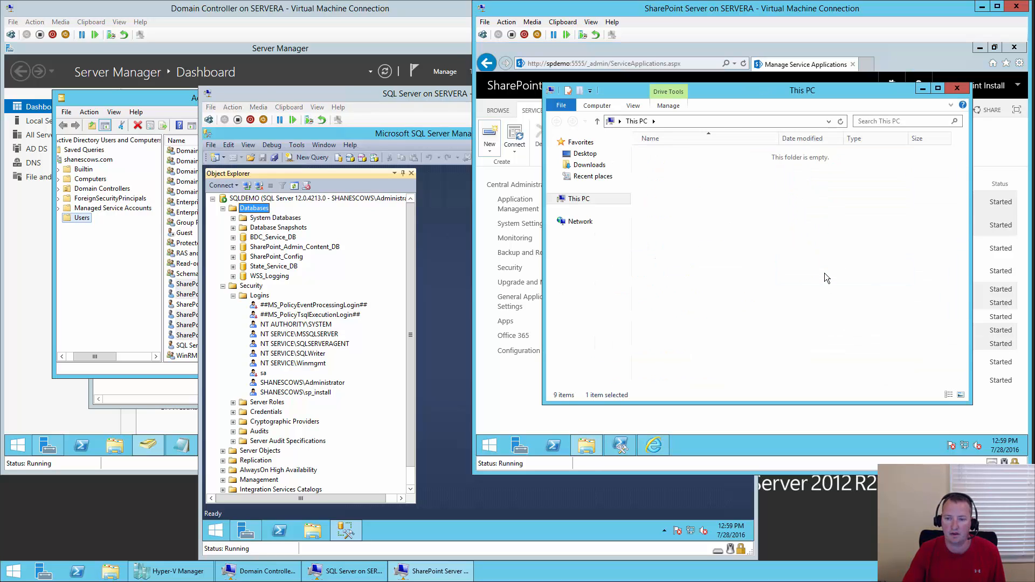
{"action": "double_click", "coordinate": [671, 167]}
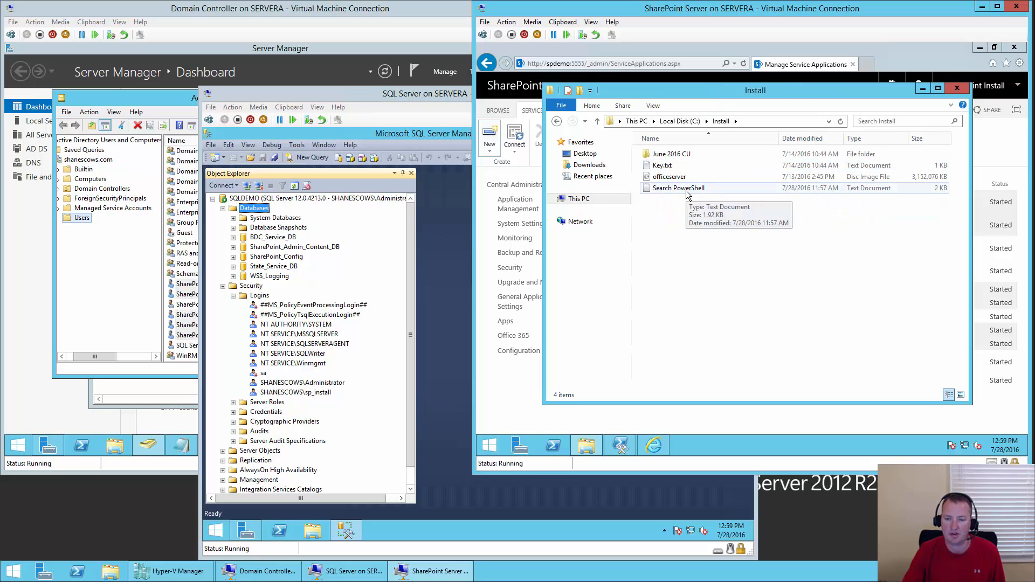
{"action": "double_click", "coordinate": [687, 192]}
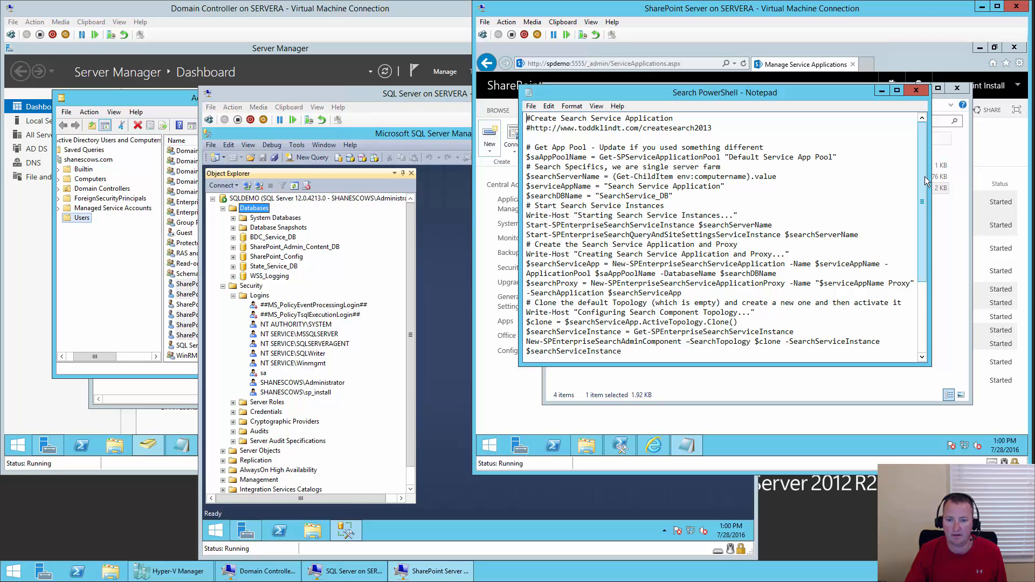
- Select and copy the script lines from '# Get App Pool' through '$clone.Activate()'
{"action": "mouse_move", "coordinate": [924, 176]}
{"action": "left_mouse_down"}
{"action": "mouse_move", "coordinate": [924, 258]}
{"action": "mouse_move", "coordinate": [921, 173]}
{"action": "left_mouse_up"}
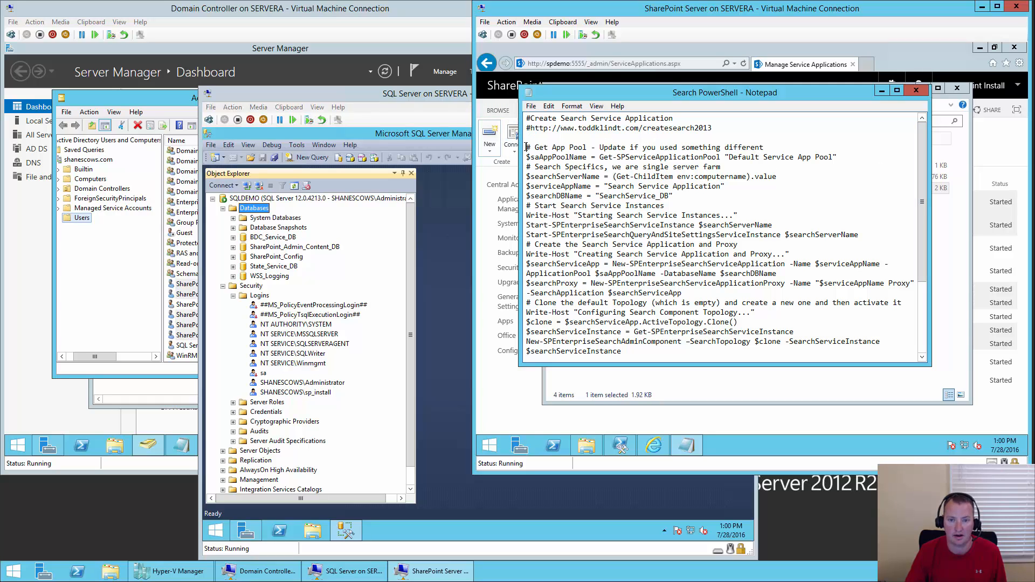
{"action": "mouse_move", "coordinate": [526, 145]}
{"action": "left_mouse_down"}
{"action": "mouse_move", "coordinate": [561, 159]}
{"action": "mouse_move", "coordinate": [604, 254]}
{"action": "mouse_move", "coordinate": [701, 361]}
{"action": "mouse_move", "coordinate": [729, 376]}
{"action": "left_mouse_up"}
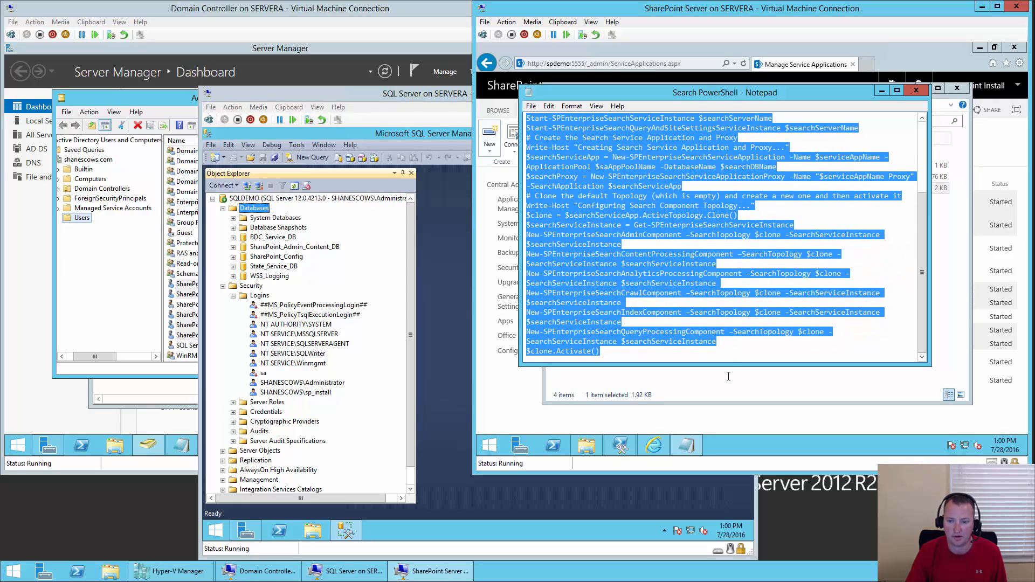
{"action": "right_click", "coordinate": [654, 153]}
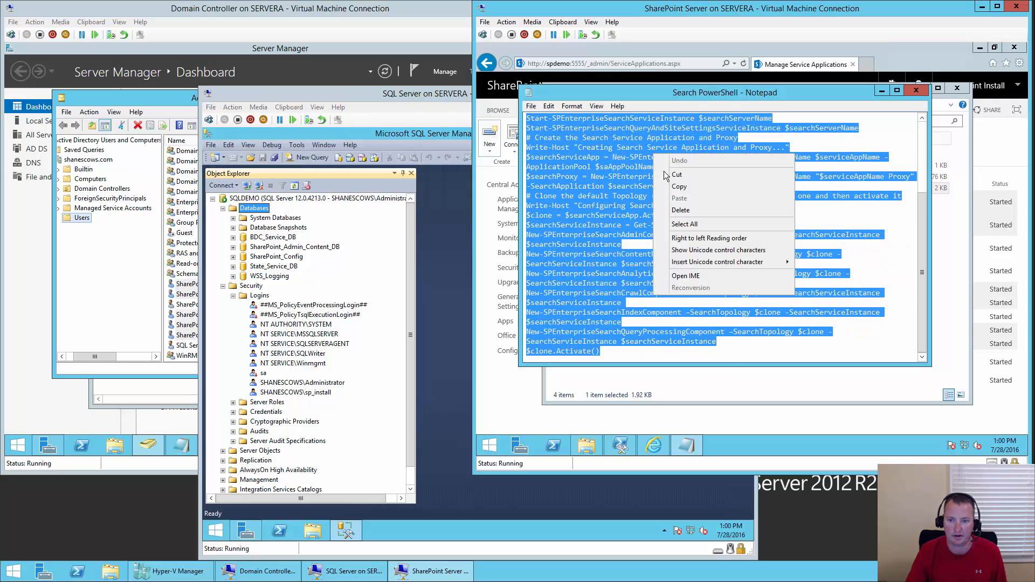
{"action": "left_click", "coordinate": [685, 191]}
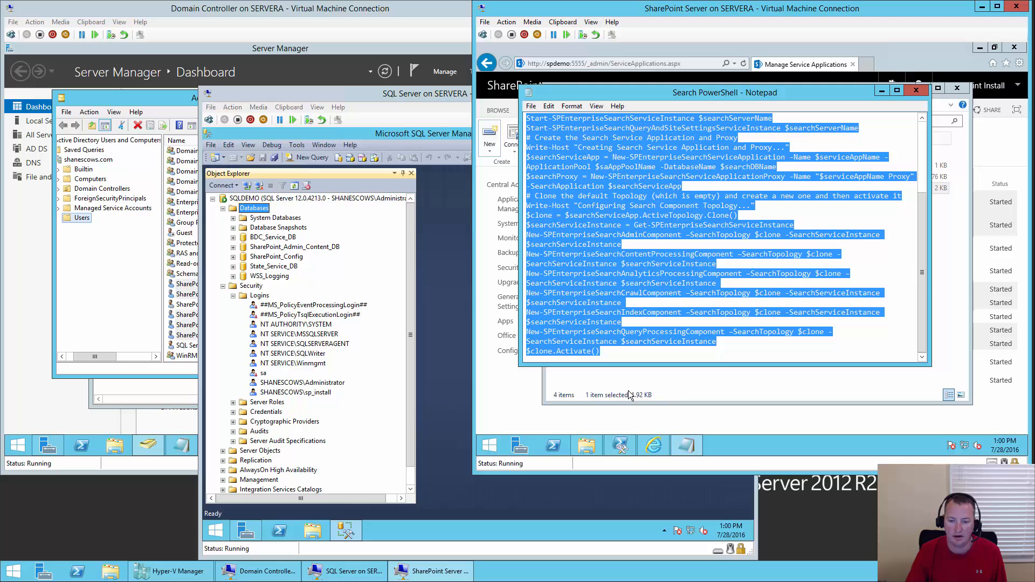
- Paste the copied Search script into the SharePoint 2016 Management Shell and run it
{"action": "left_click", "coordinate": [621, 445]}
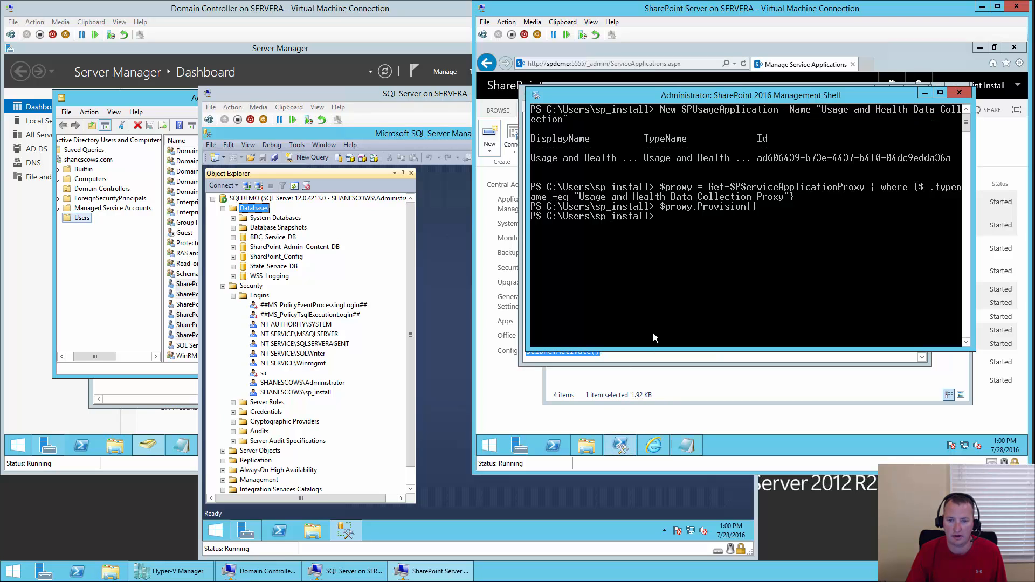
{"action": "right_click", "coordinate": [696, 241]}
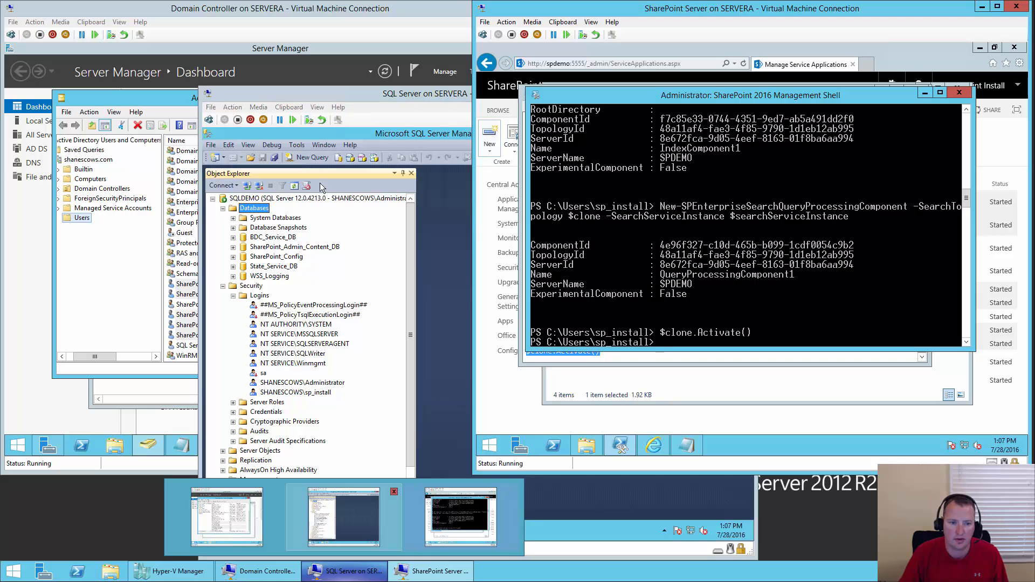
- On the SQL Server VM, refresh Object Explorer to reveal the SearchService and Managed_Metadata_Service_DB databases
{"action": "left_click", "coordinate": [269, 216]}
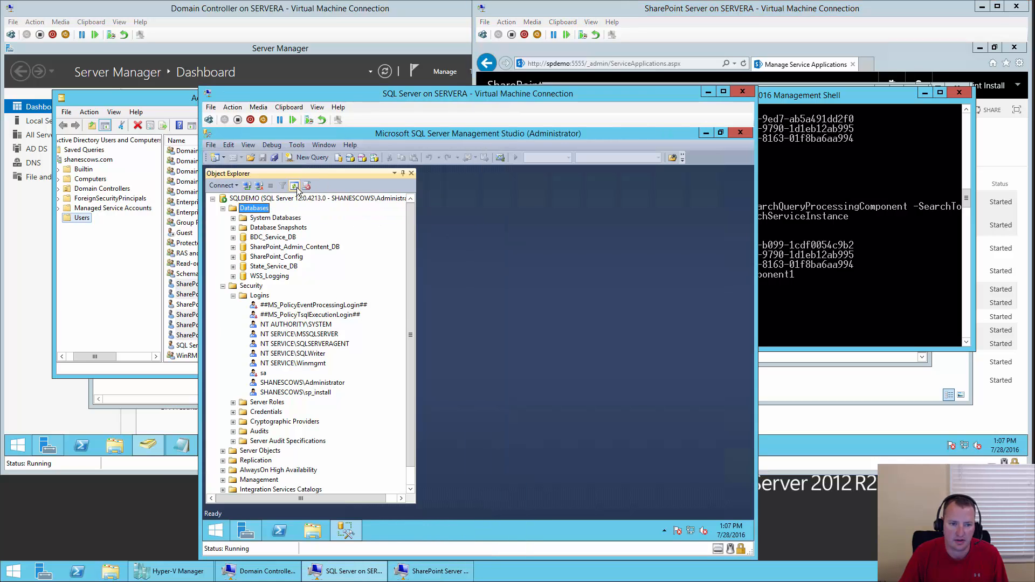
{"action": "left_click", "coordinate": [297, 188]}
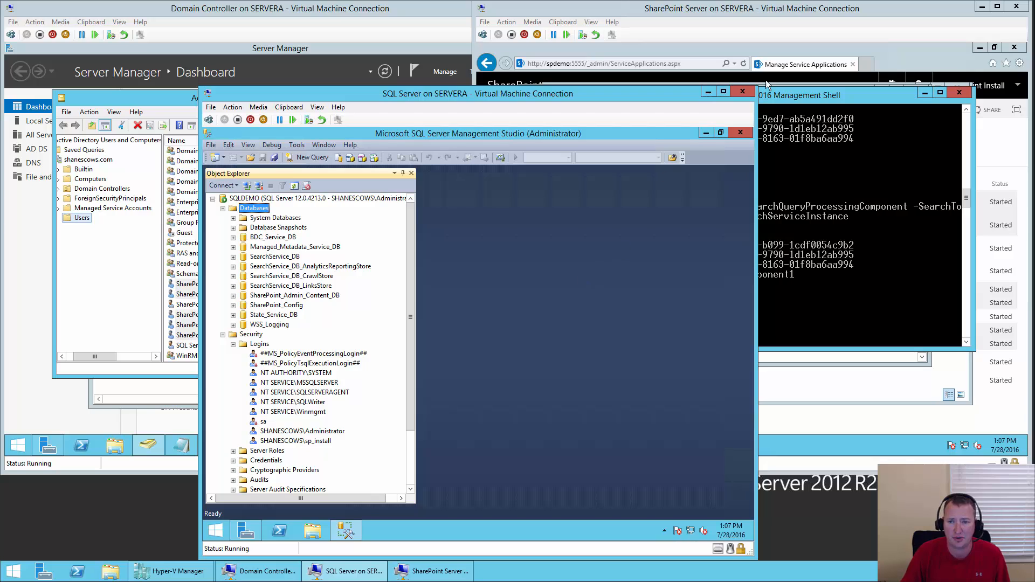
{"action": "left_click", "coordinate": [769, 18]}
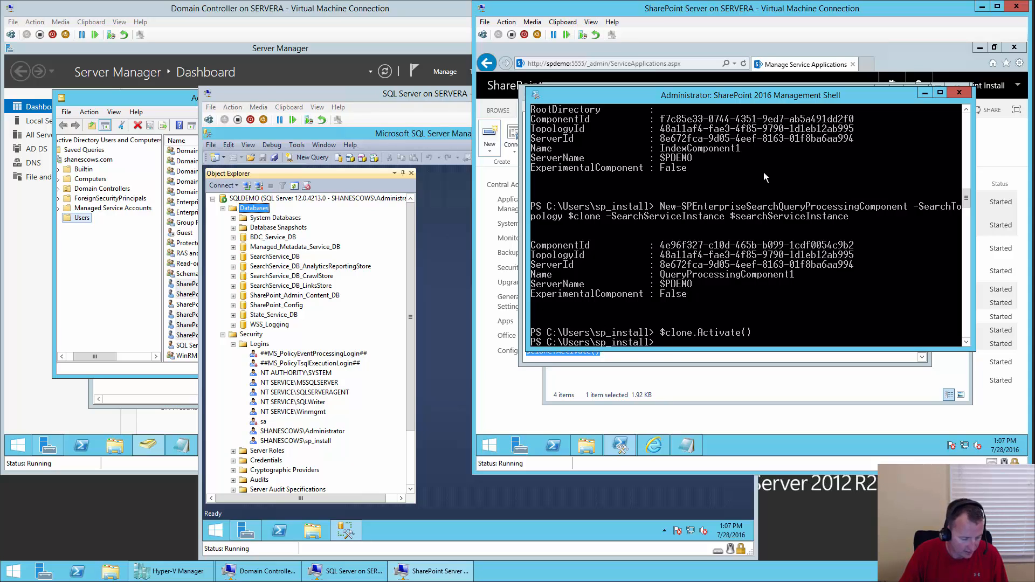
- Refresh Manage Service Applications and open the Search Service Application's administration page
{"action": "left_click", "coordinate": [515, 400]}
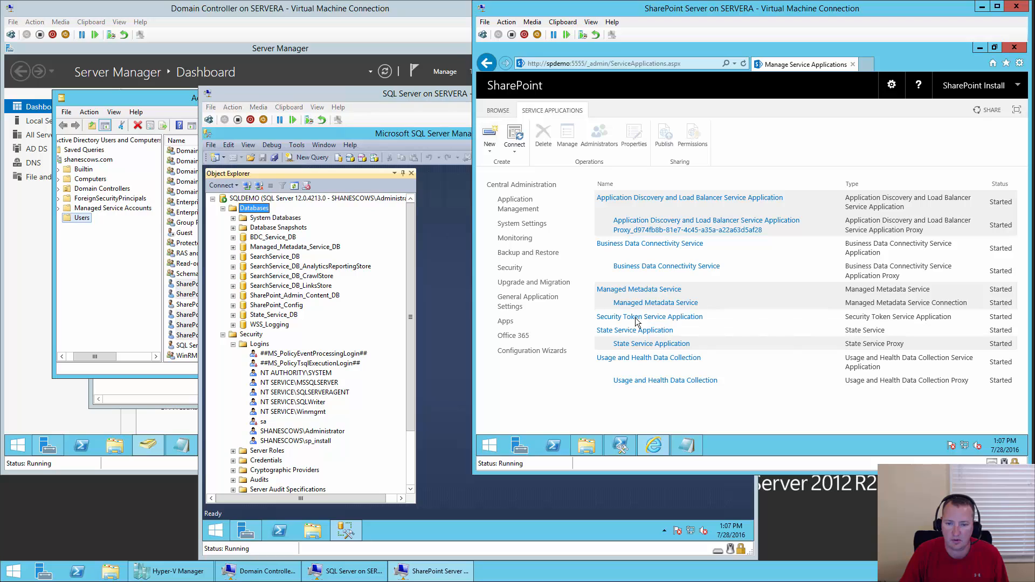
{"action": "left_click", "coordinate": [744, 63]}
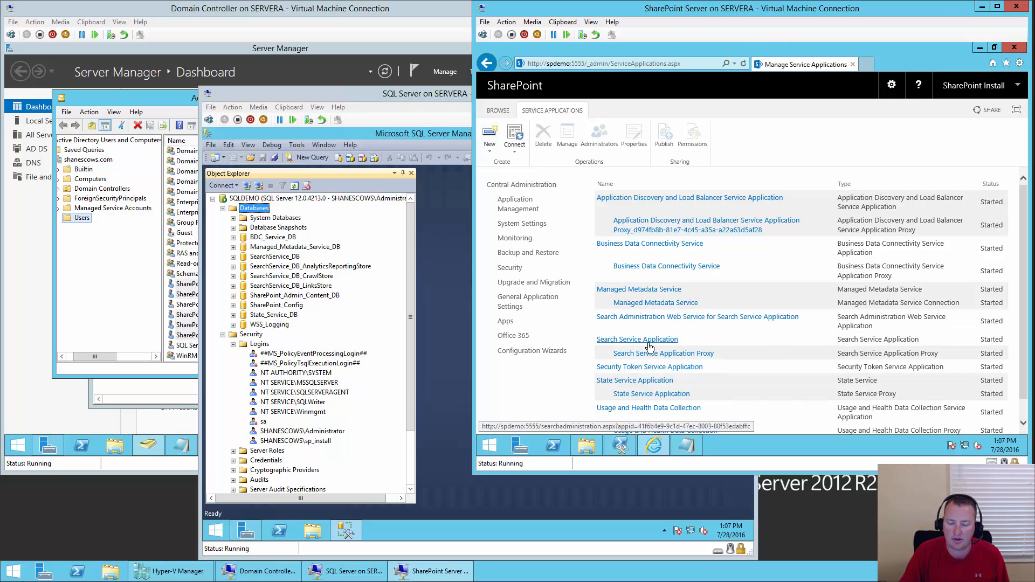
{"action": "left_click", "coordinate": [651, 344]}
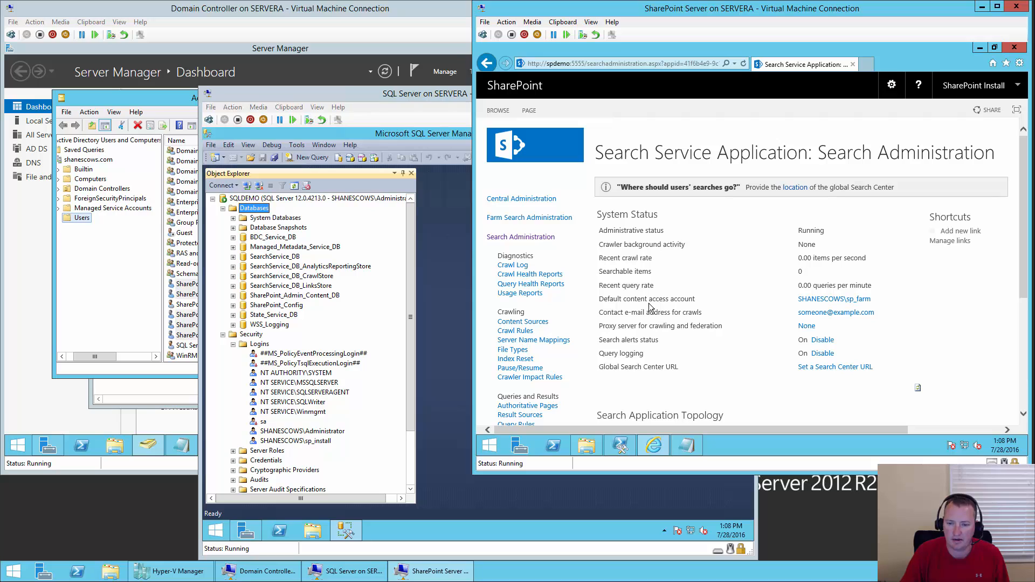
- Change the default content access account from sp_farm to sp_content, entering and confirming its password
{"action": "left_click", "coordinate": [854, 302]}
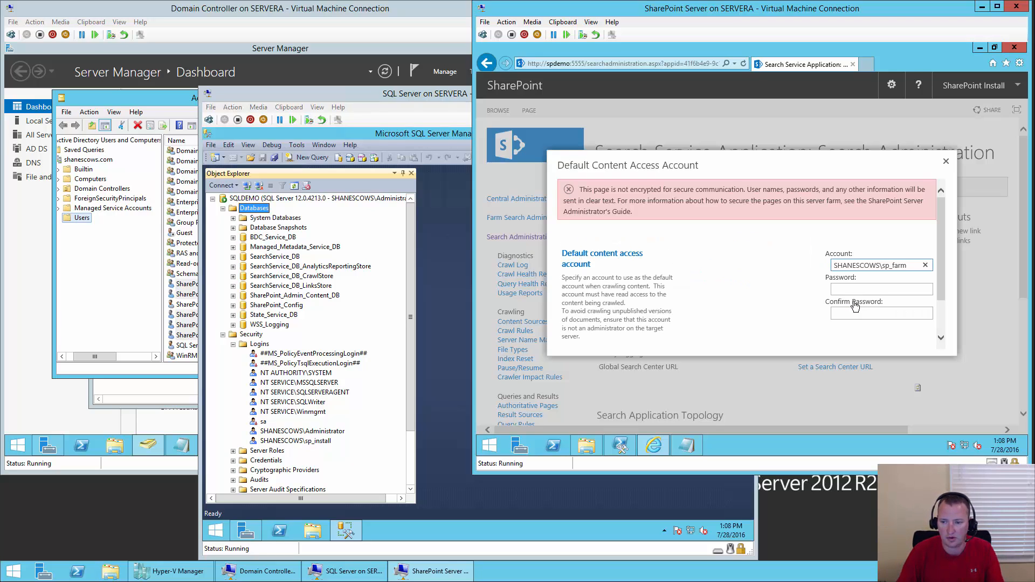
{"action": "left_click", "coordinate": [858, 293]}
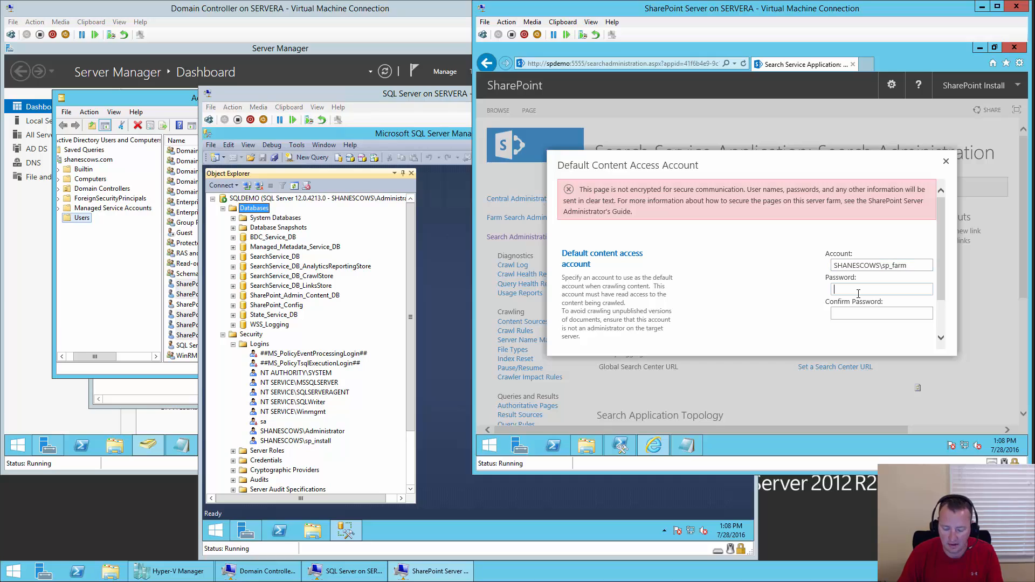
{"action": "left_click", "coordinate": [917, 265]}
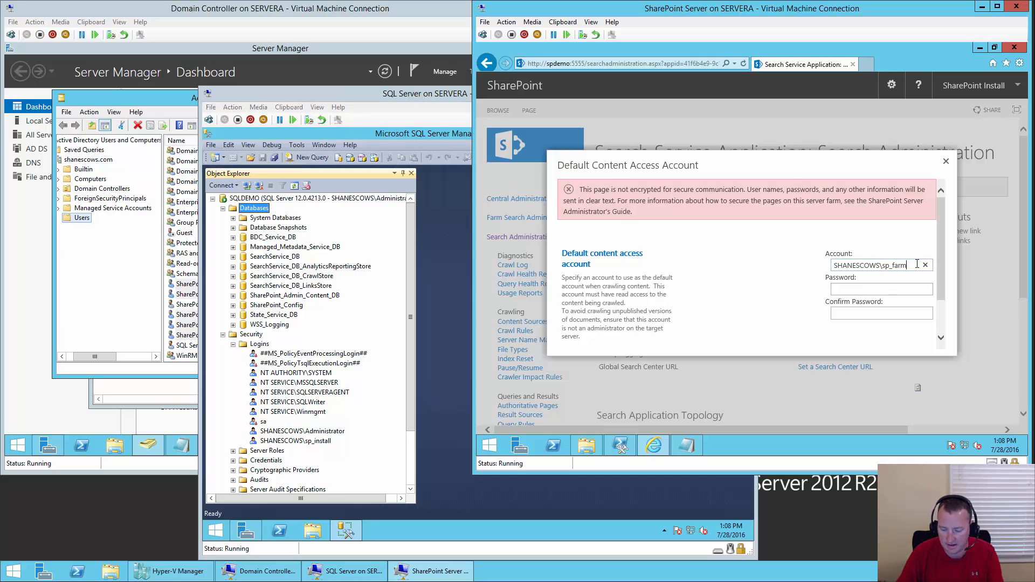
{"action": "key", "text": "BackSpace"}
{"action": "key", "text": "BackSpace"}
{"action": "key", "text": "BackSpace"}
{"action": "key", "text": "BackSpace"}
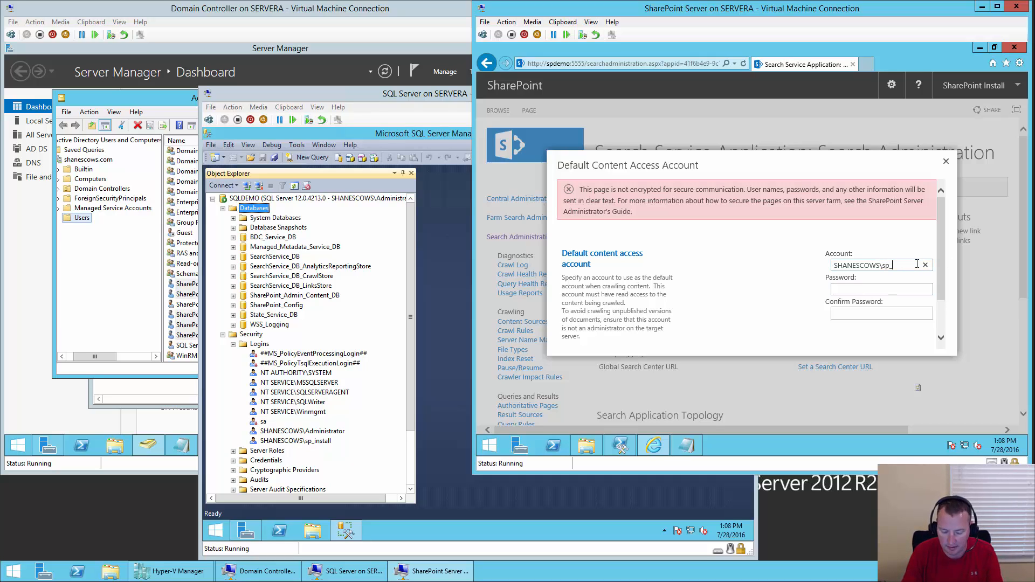
{"action": "type", "text": "content"}
{"action": "key", "text": "Tab"}
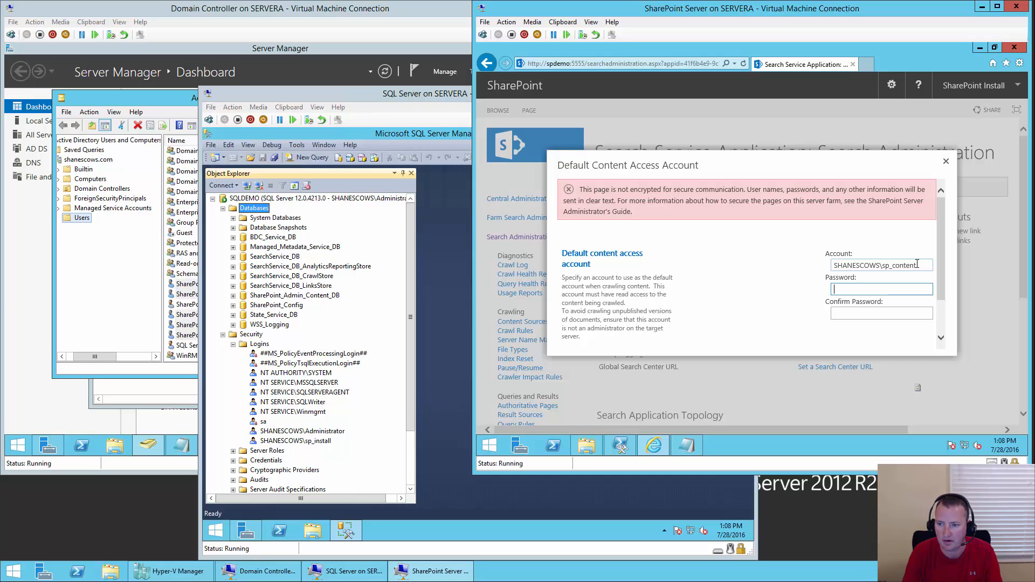
{"action": "type", "text": "Pass@word1"}
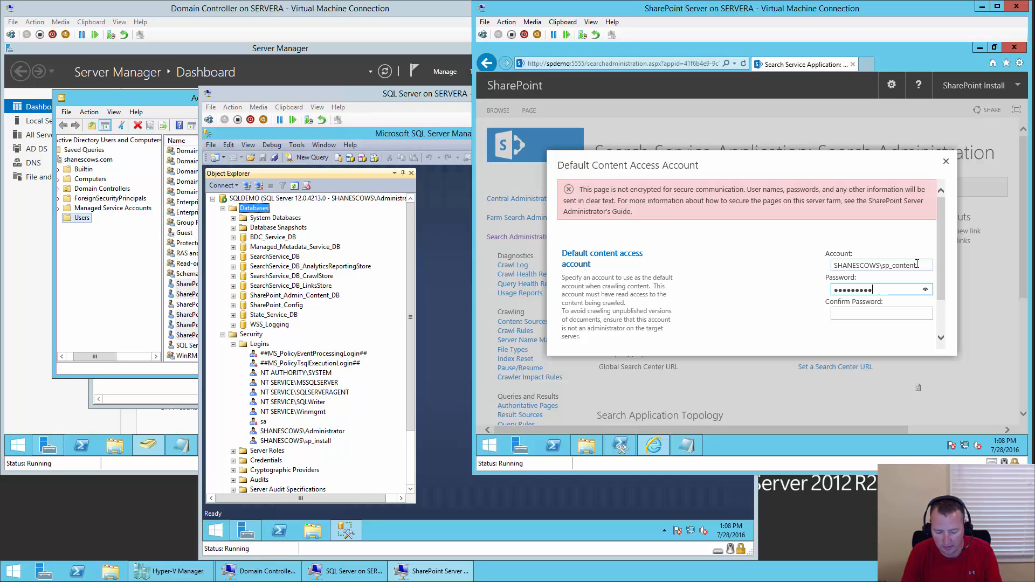
{"action": "key", "text": "Tab"}
{"action": "type", "text": "Pas"}
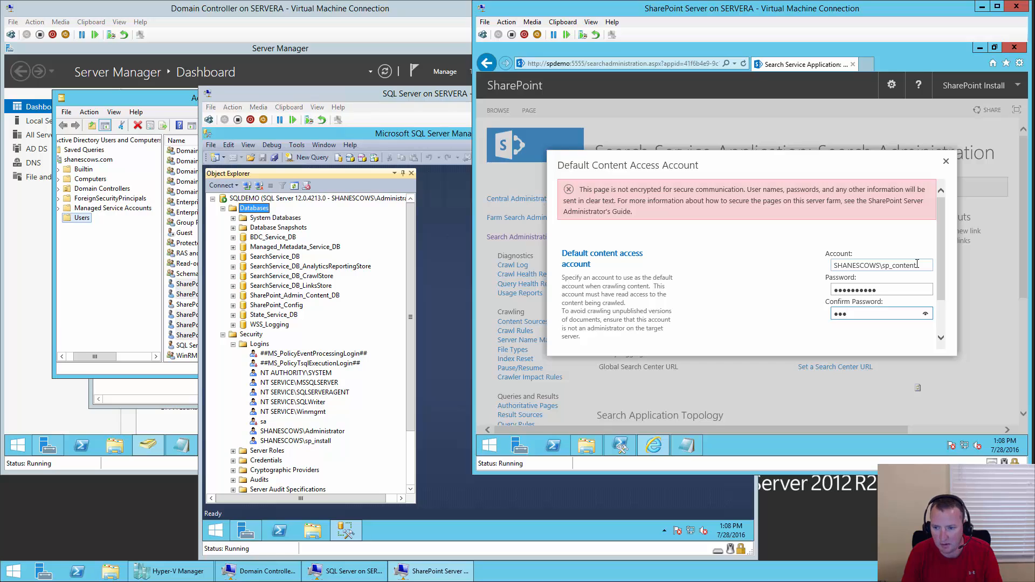
{"action": "type", "text": "s@word1"}
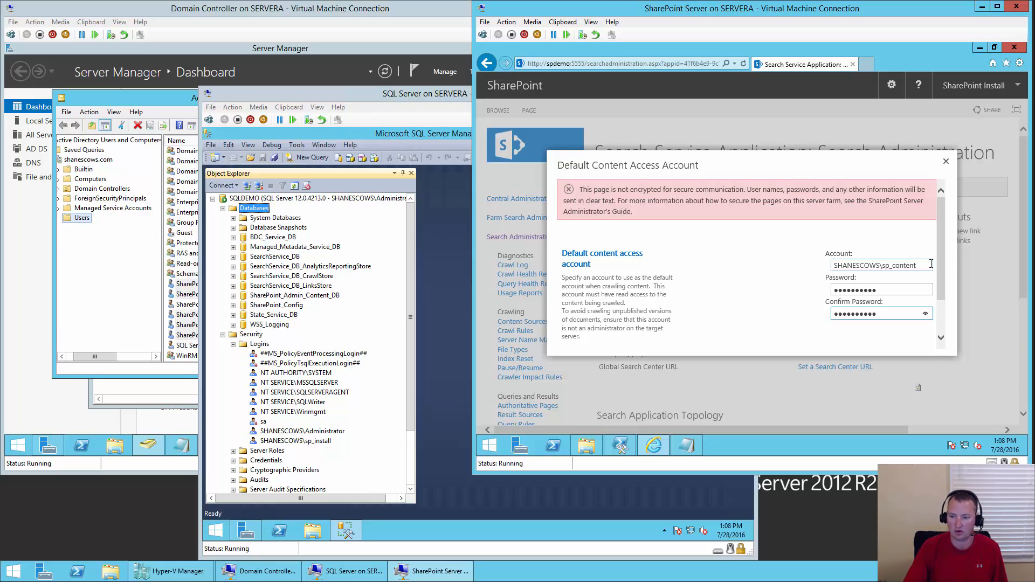
{"action": "left_click", "coordinate": [940, 321]}
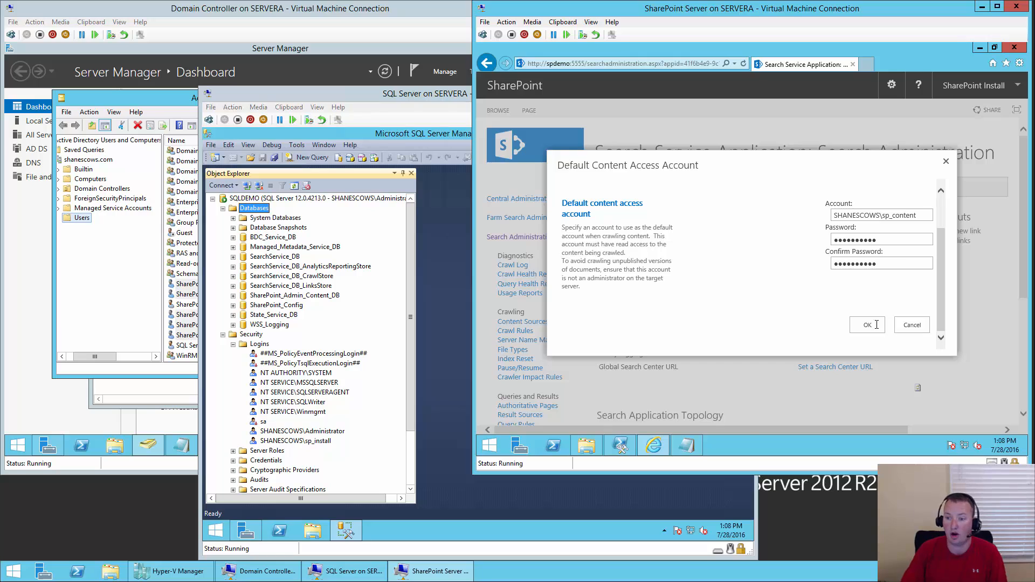
{"action": "left_click", "coordinate": [868, 324]}
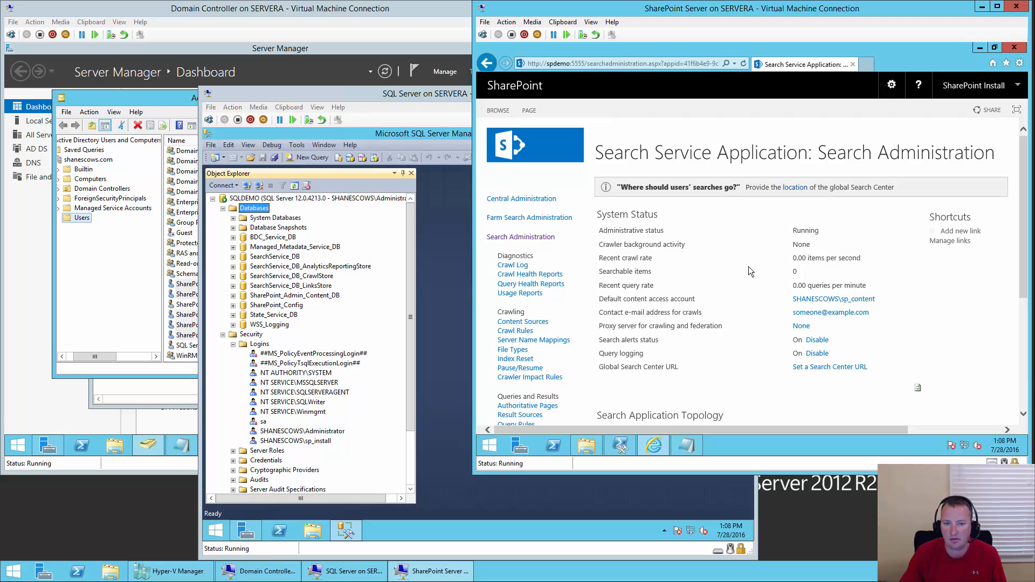
- Go to Manage Service Applications and open the ribbon's New menu of service application types
{"action": "left_click", "coordinate": [541, 200]}
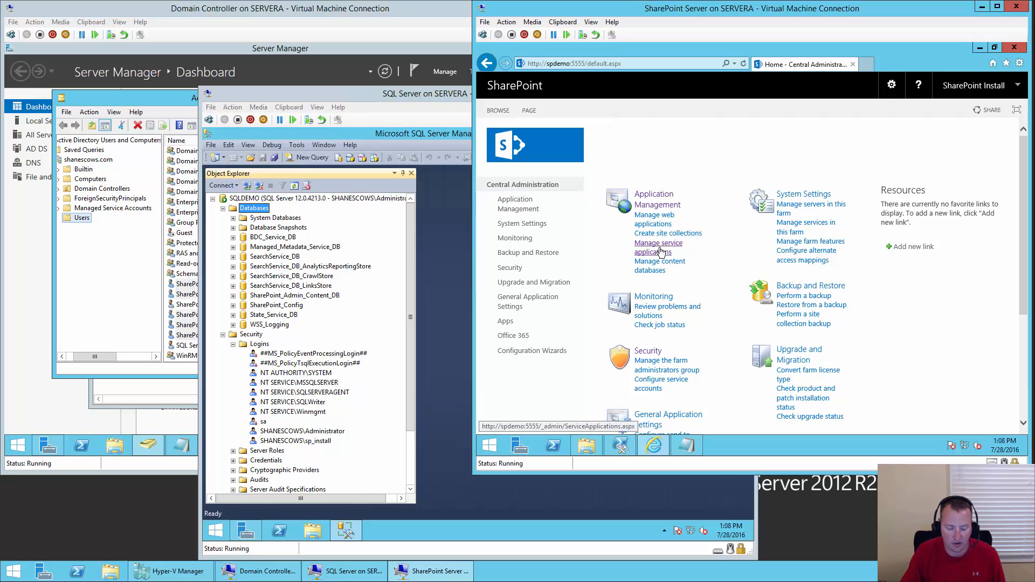
{"action": "left_click", "coordinate": [660, 252]}
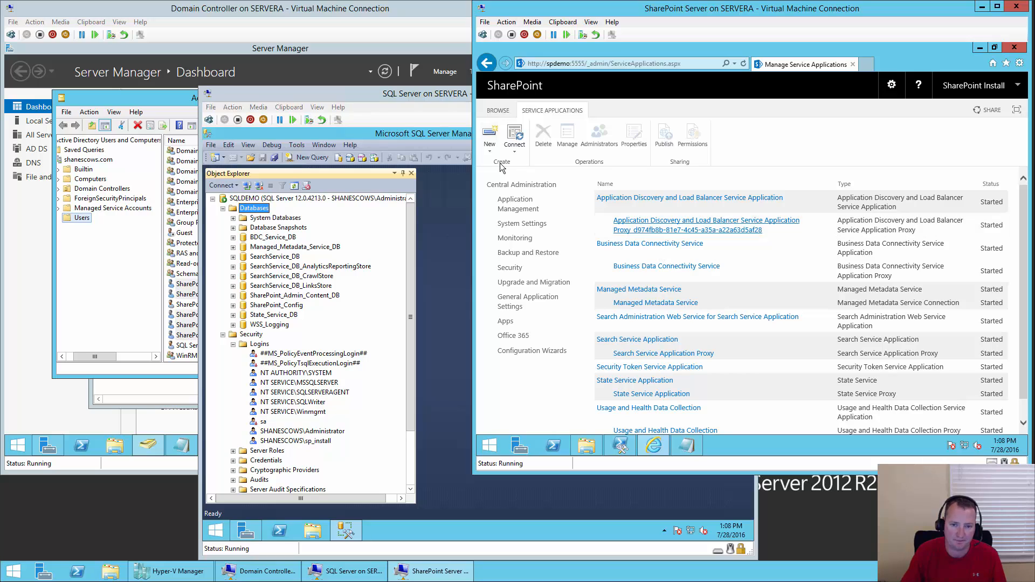
{"action": "left_click", "coordinate": [490, 140]}
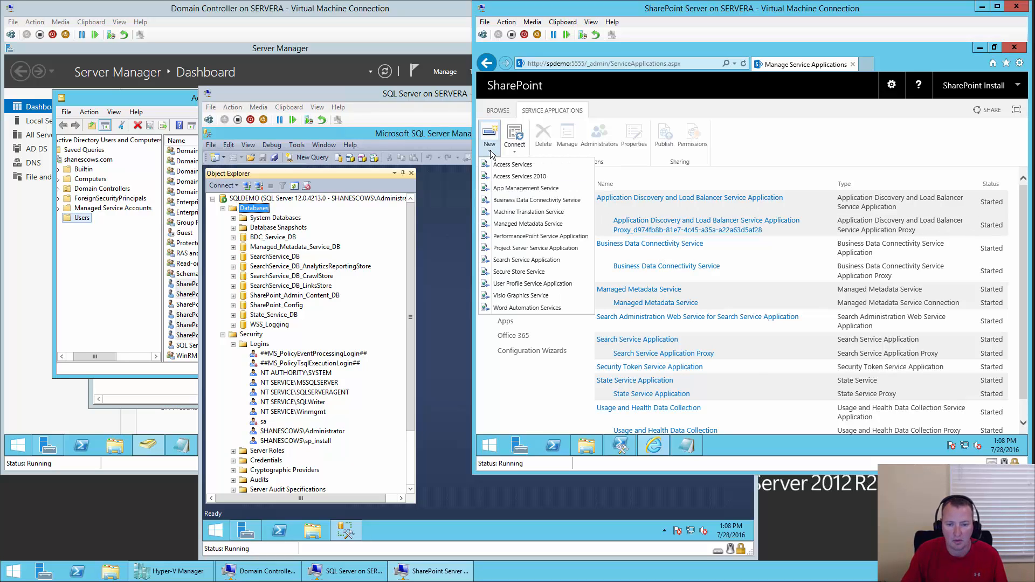
- Create 'Secure Store Service' with database Secure_Store_Service_DB on the existing Default Service App Pool
{"action": "left_click", "coordinate": [547, 273]}
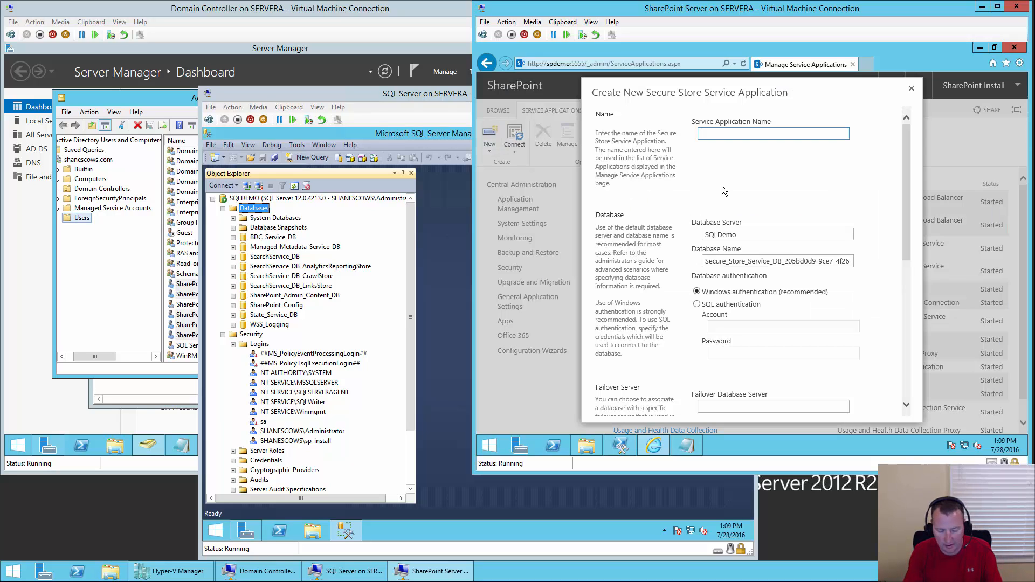
{"action": "type", "text": "Secure St"}
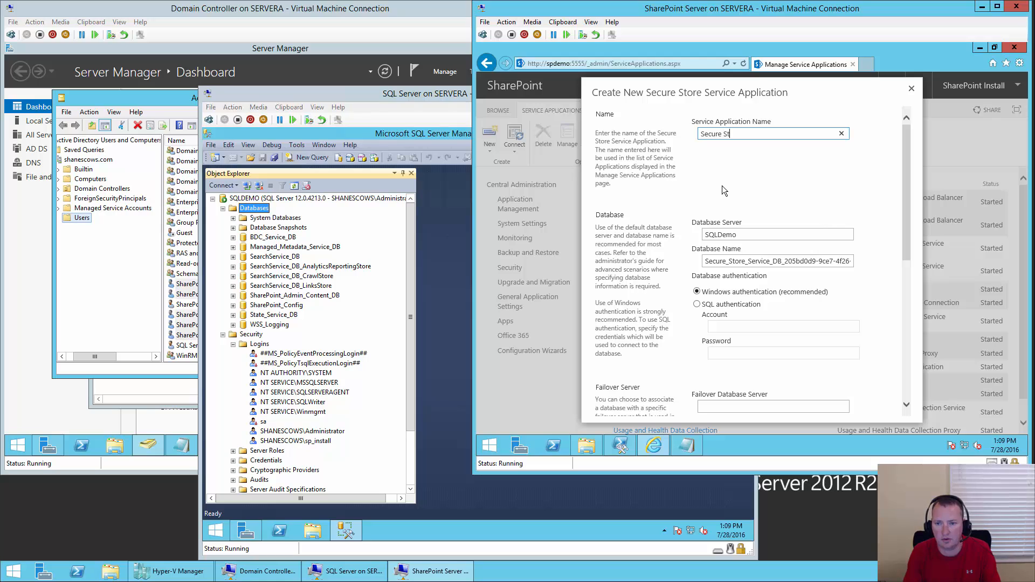
{"action": "type", "text": "ore Service"}
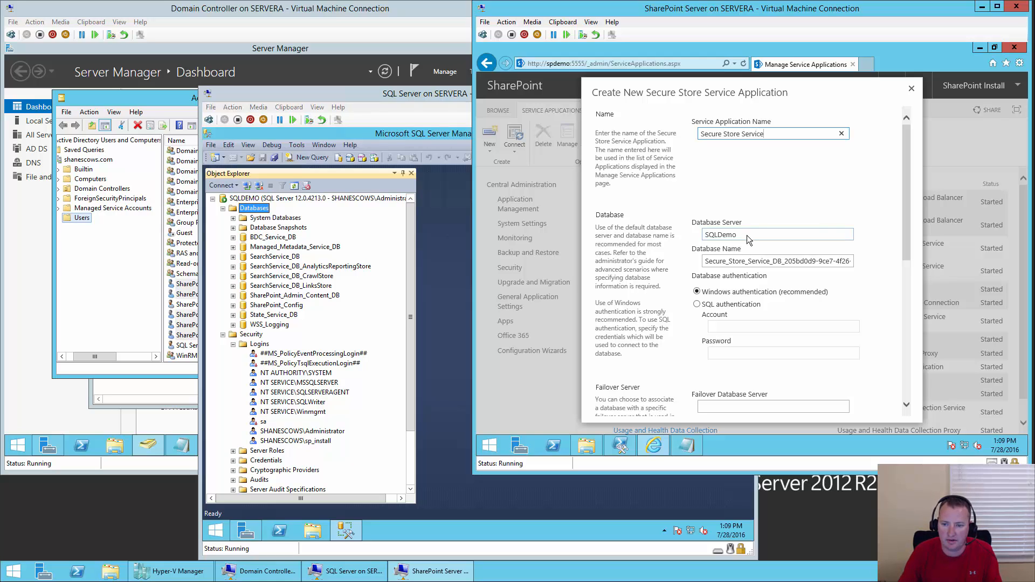
{"action": "left_click", "coordinate": [745, 261]}
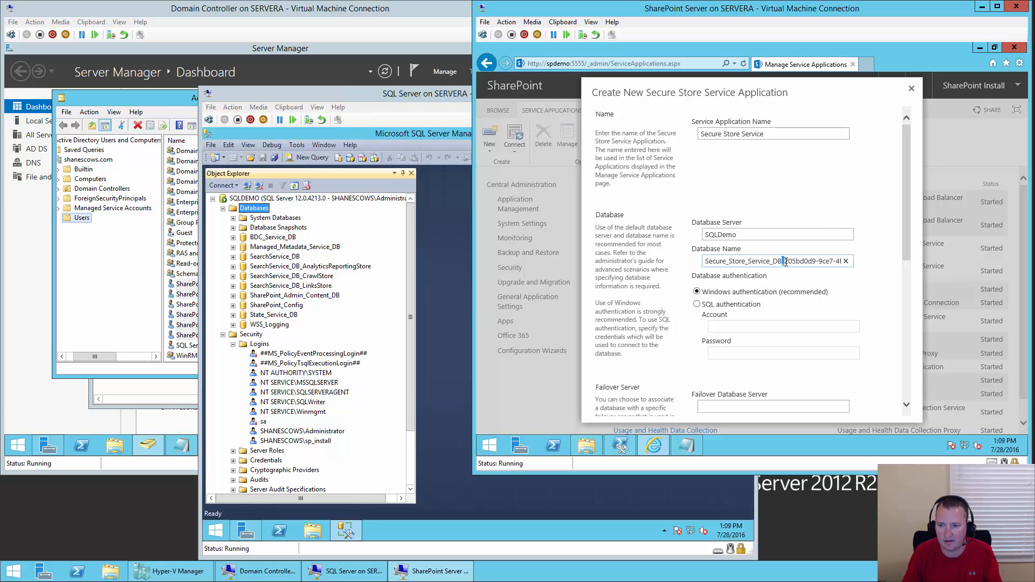
{"action": "key", "text": "shift+Right"}
{"action": "key", "text": "shift+Right"}
{"action": "key", "text": "shift+Right"}
{"action": "key", "text": "shift+Right"}
{"action": "key", "text": "shift+Right"}
{"action": "key", "text": "shift+Right"}
{"action": "key", "text": "shift+Right"}
{"action": "key", "text": "shift+Right"}
{"action": "key", "text": "shift+Right"}
{"action": "key", "text": "shift+Right"}
{"action": "key", "text": "shift+Right"}
{"action": "key", "text": "shift+Right"}
{"action": "key", "text": "shift+Right"}
{"action": "key", "text": "shift+Right"}
{"action": "key", "text": "shift+Right"}
{"action": "key", "text": "shift+Right"}
{"action": "key", "text": "shift+Right"}
{"action": "key", "text": "shift+Right"}
{"action": "key", "text": "shift+Right"}
{"action": "key", "text": "shift+Right"}
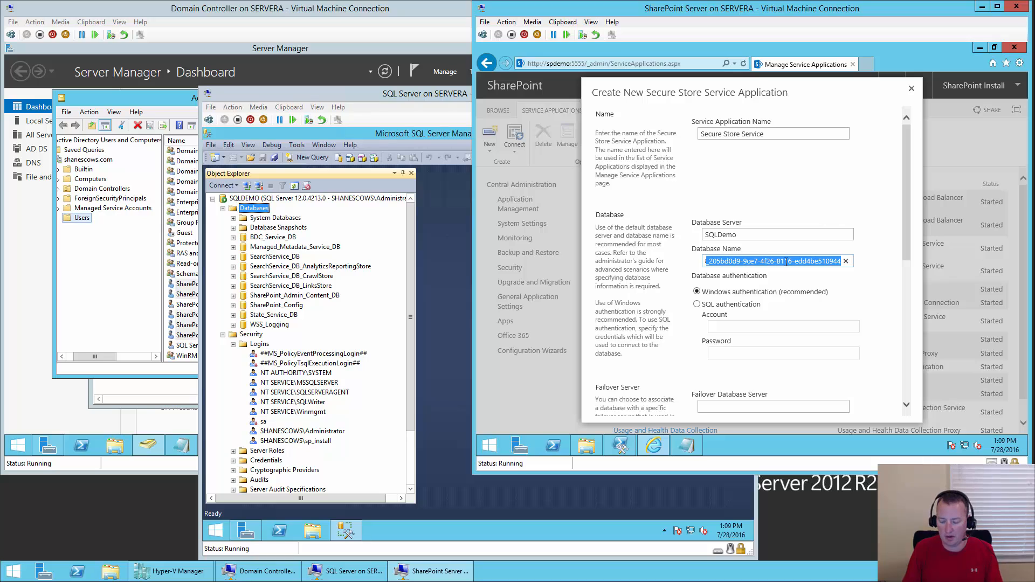
{"action": "key", "text": "BackSpace"}
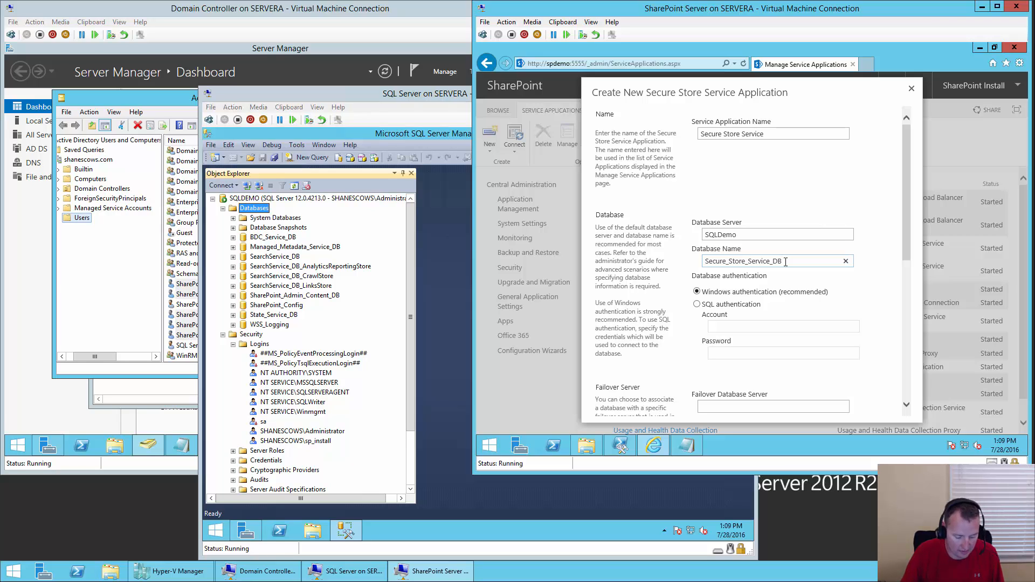
{"action": "left_click_drag", "start_coordinate": [908, 246], "coordinate": [912, 334]}
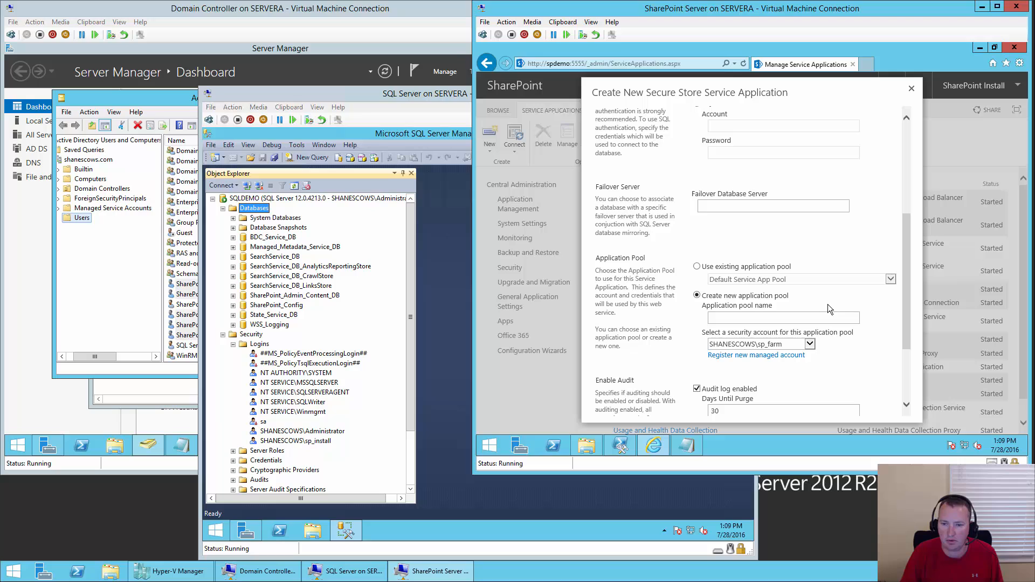
{"action": "left_click", "coordinate": [751, 270]}
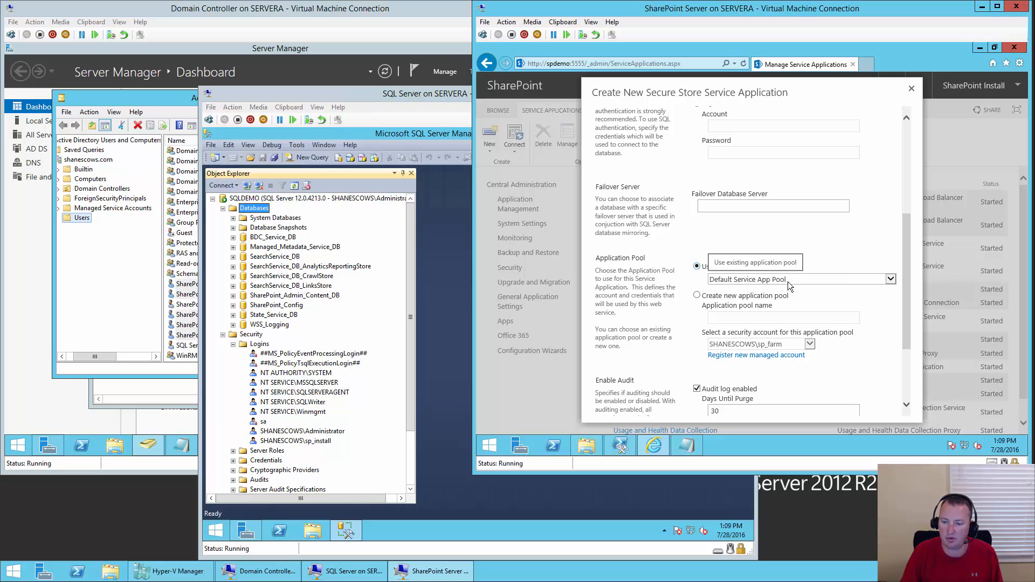
{"action": "left_click_drag", "start_coordinate": [905, 285], "coordinate": [910, 348]}
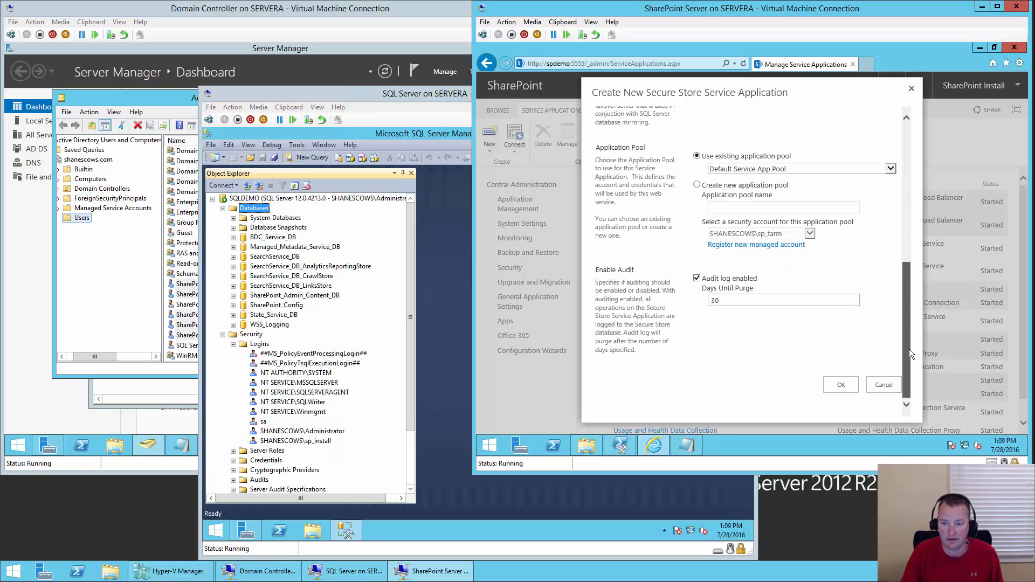
{"action": "left_click", "coordinate": [840, 386]}
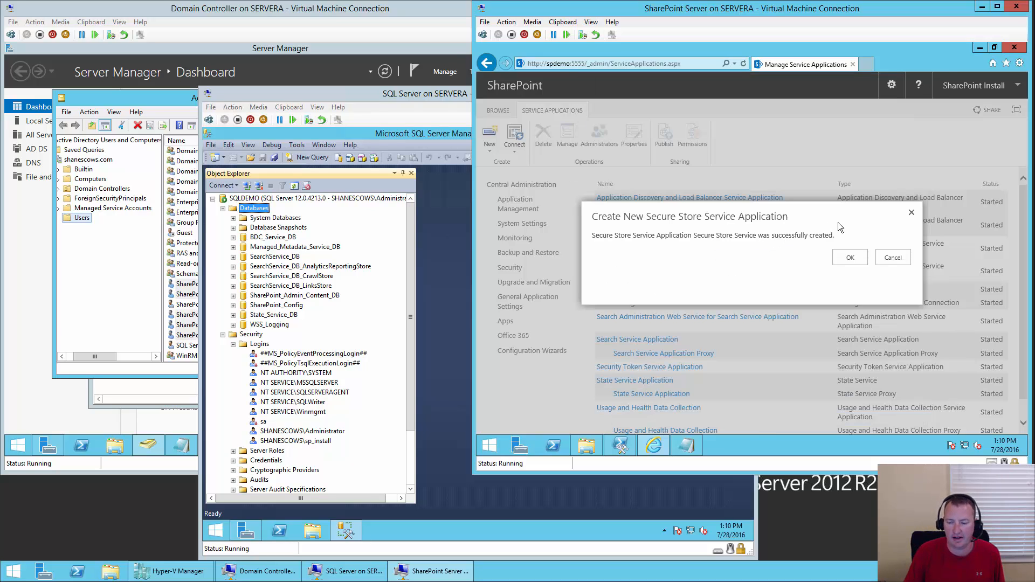
- On the Secure Store Service page, generate a new key, entering and confirming the pass phrase
{"action": "left_click", "coordinate": [852, 259]}
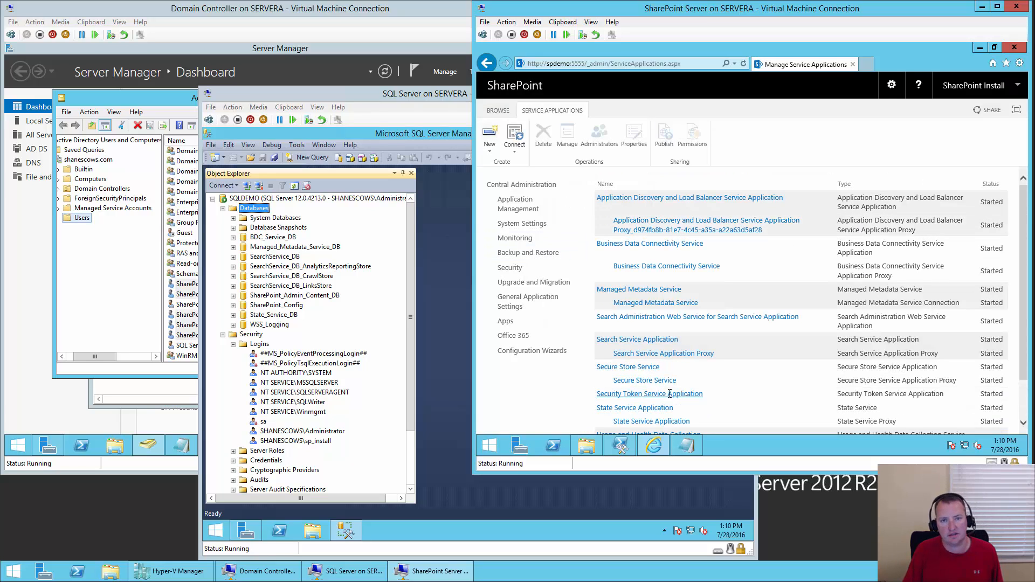
{"action": "left_click", "coordinate": [644, 369]}
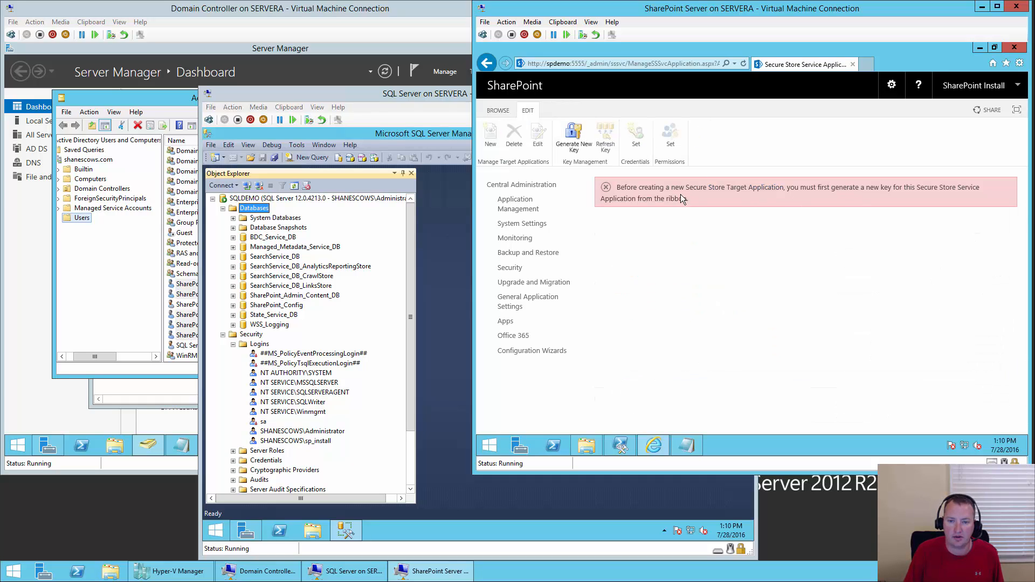
{"action": "left_click", "coordinate": [586, 152]}
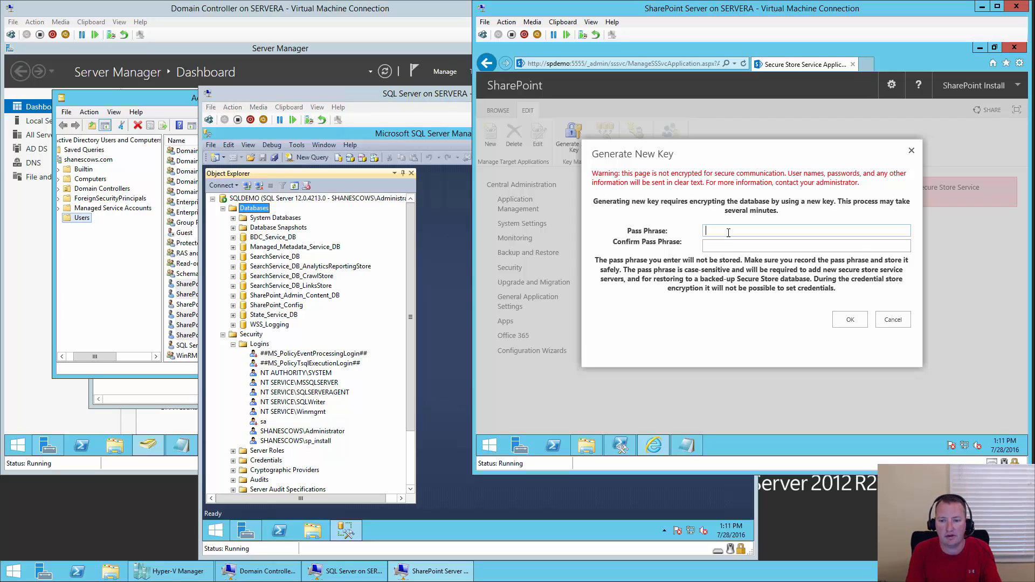
{"action": "type", "text": "****"}
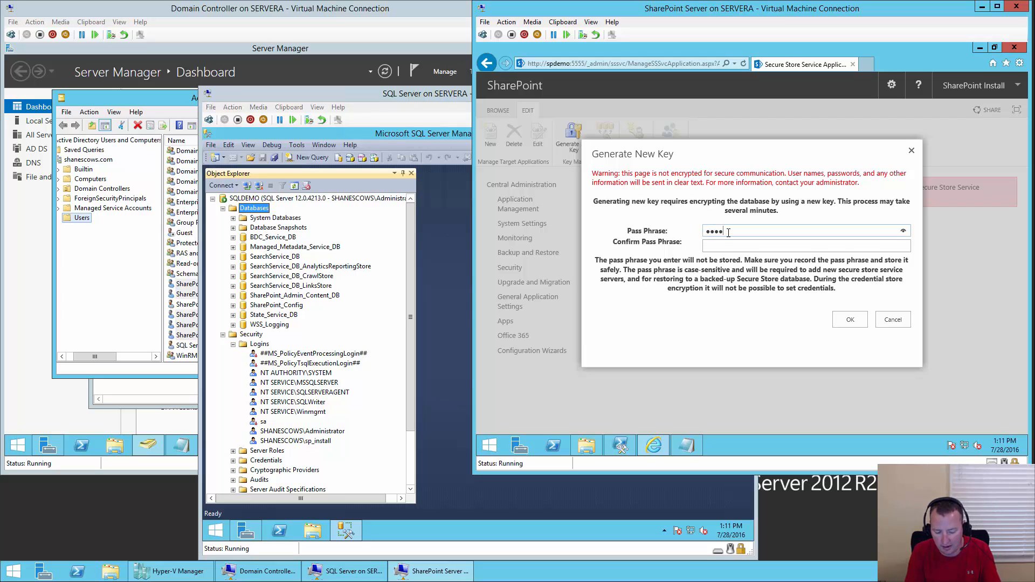
{"action": "type", "text": "******"}
{"action": "key", "text": "Tab"}
{"action": "type", "text": "****"}
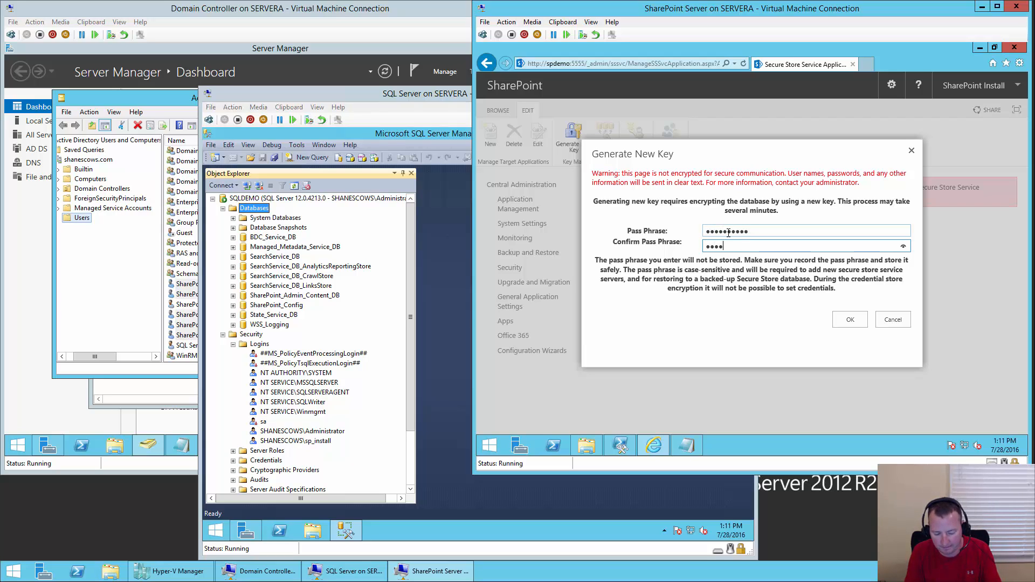
{"action": "key", "text": "BackSpace"}
{"action": "key", "text": "BackSpace"}
{"action": "key", "text": "BackSpace"}
{"action": "type", "text": "******"}
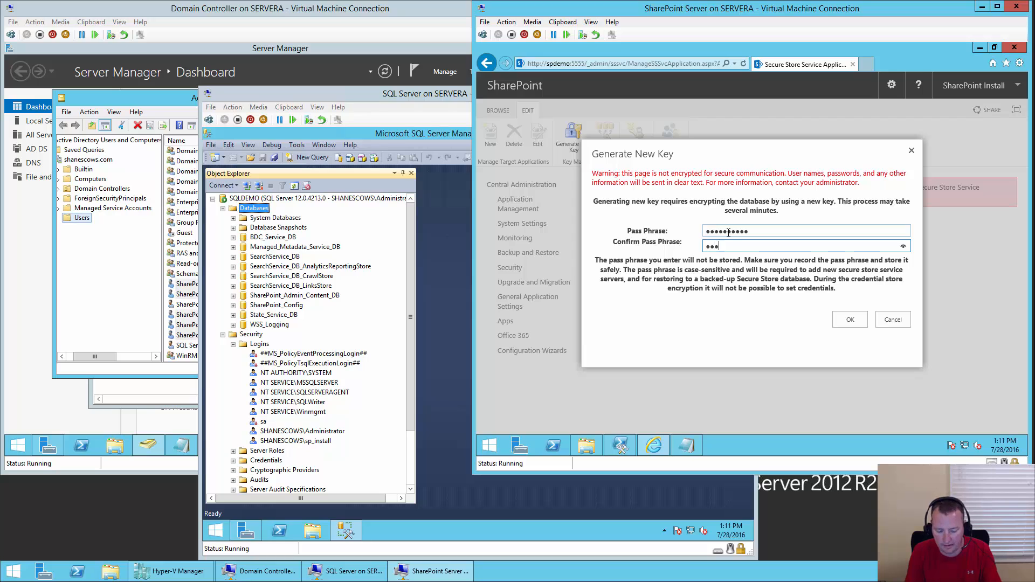
{"action": "type", "text": "****"}
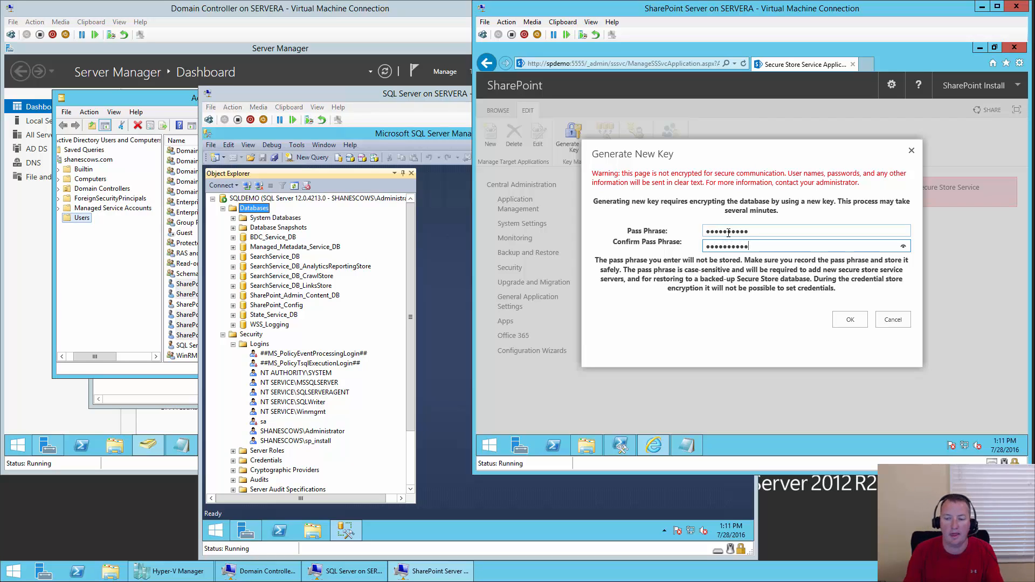
{"action": "left_click", "coordinate": [853, 322]}
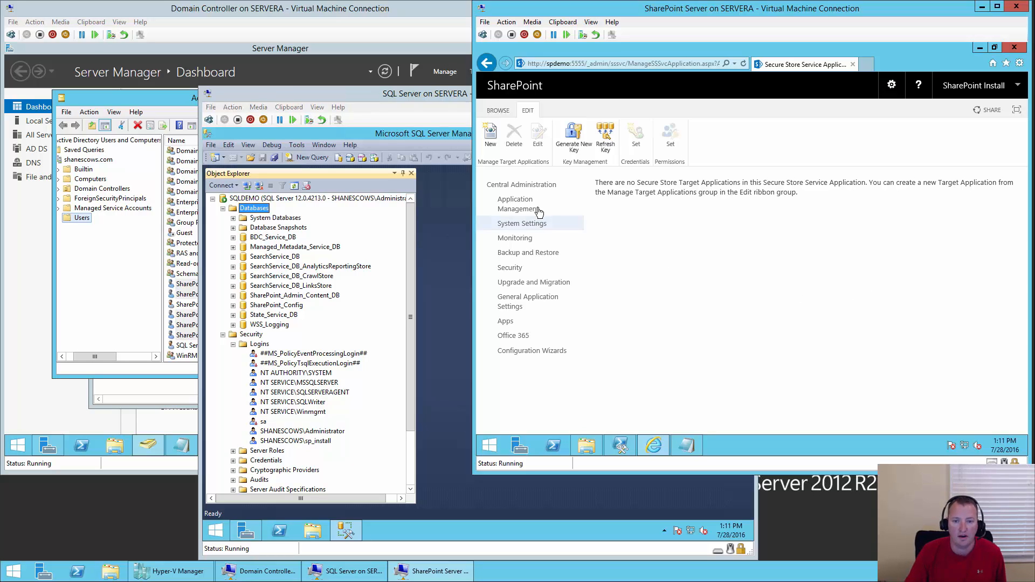
- Reopen the service applications list, then close Server Manager on the domain controller and launch DNS Manager
{"action": "left_click", "coordinate": [521, 210]}
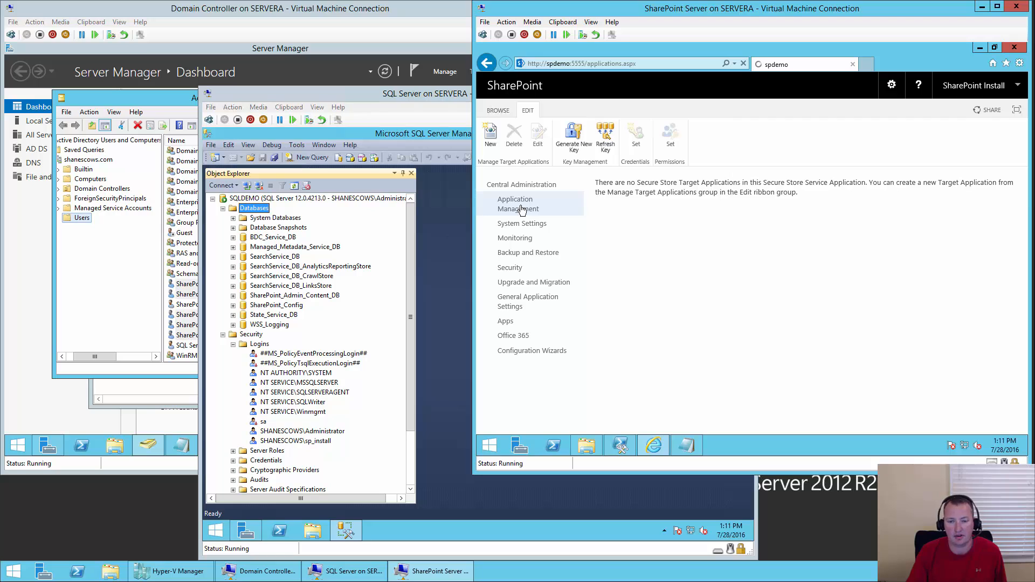
{"action": "left_click", "coordinate": [653, 295]}
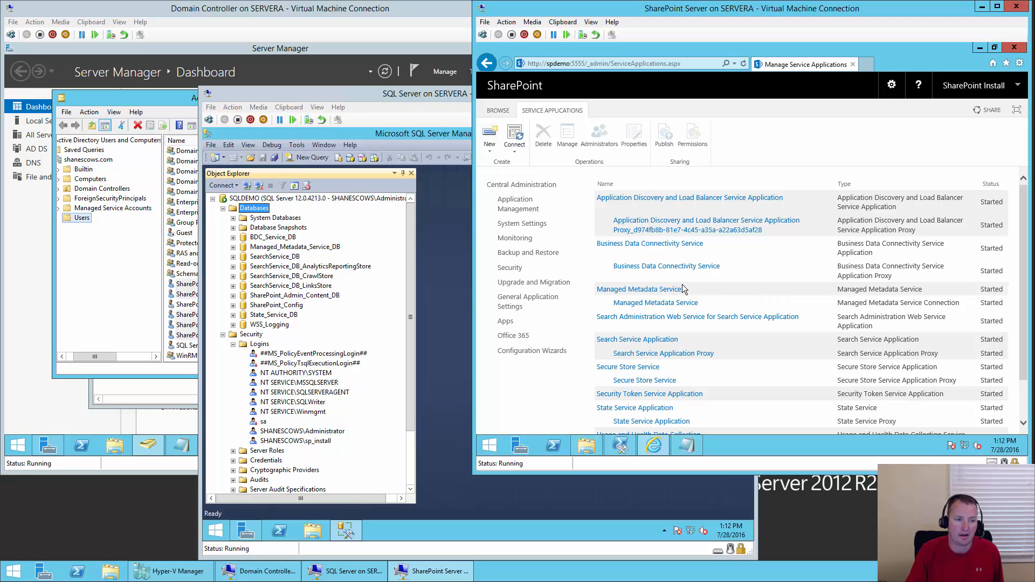
{"action": "left_click", "coordinate": [28, 285]}
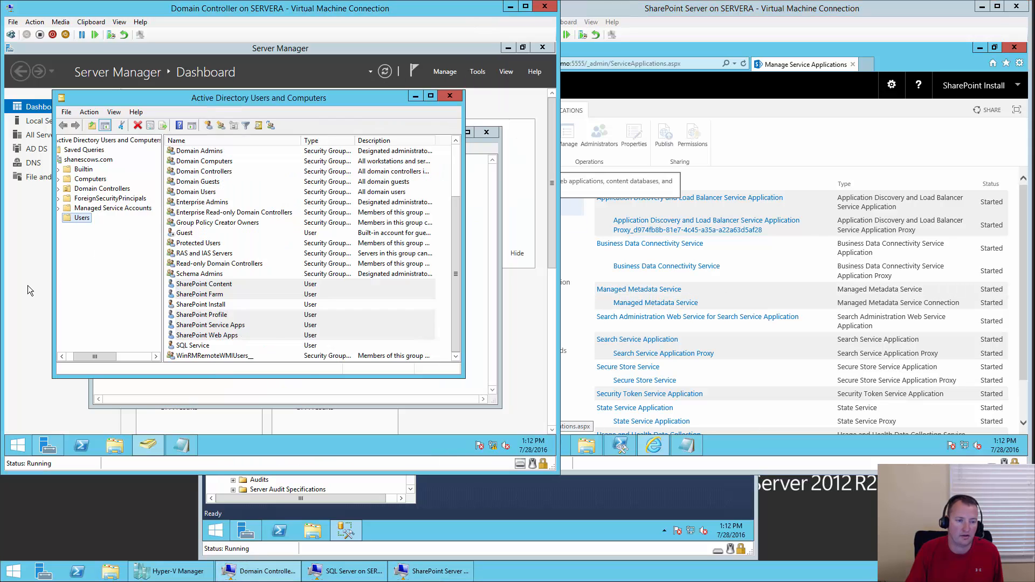
{"action": "left_click", "coordinate": [542, 48]}
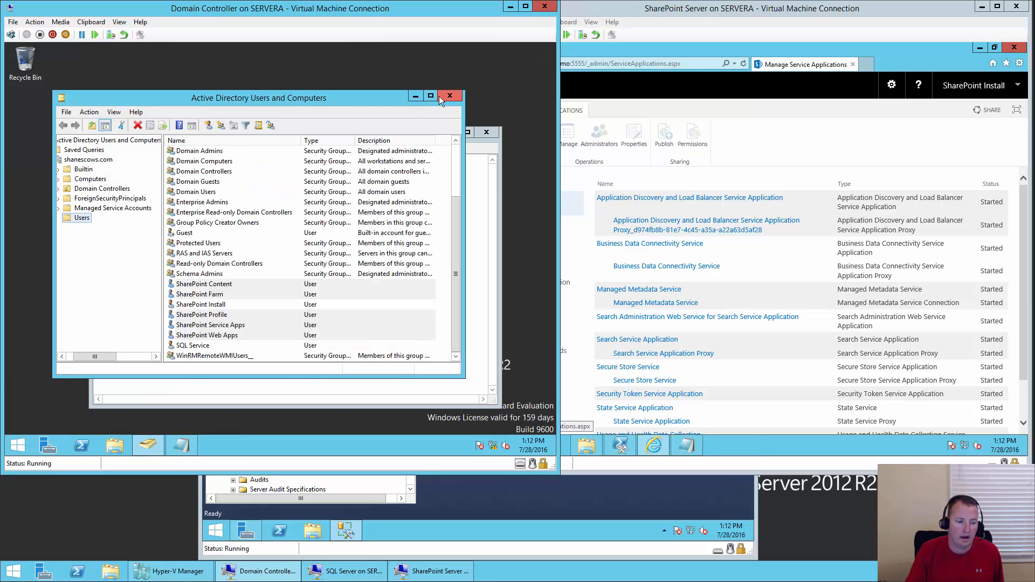
{"action": "left_click", "coordinate": [20, 446]}
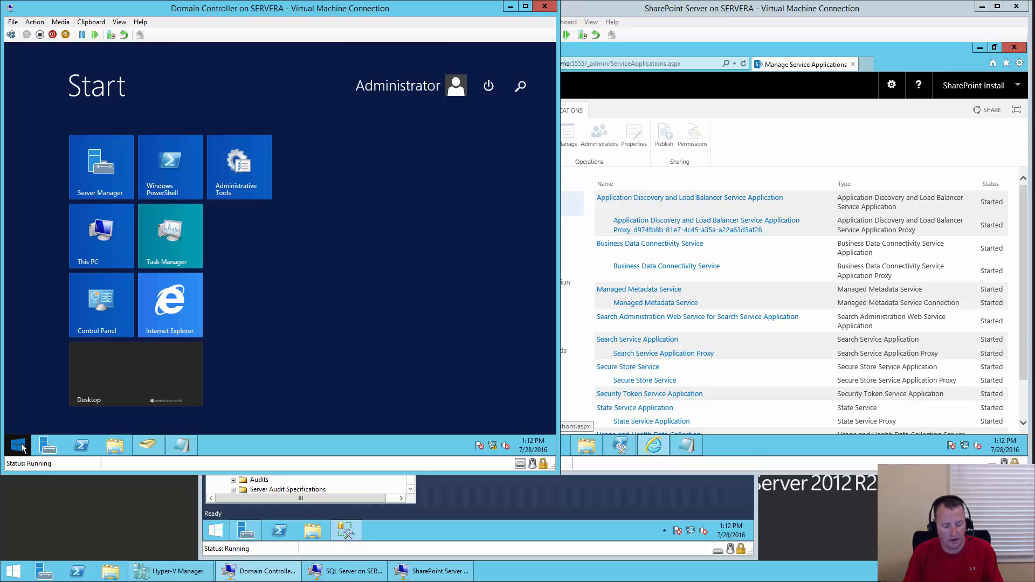
{"action": "type", "text": "dns"}
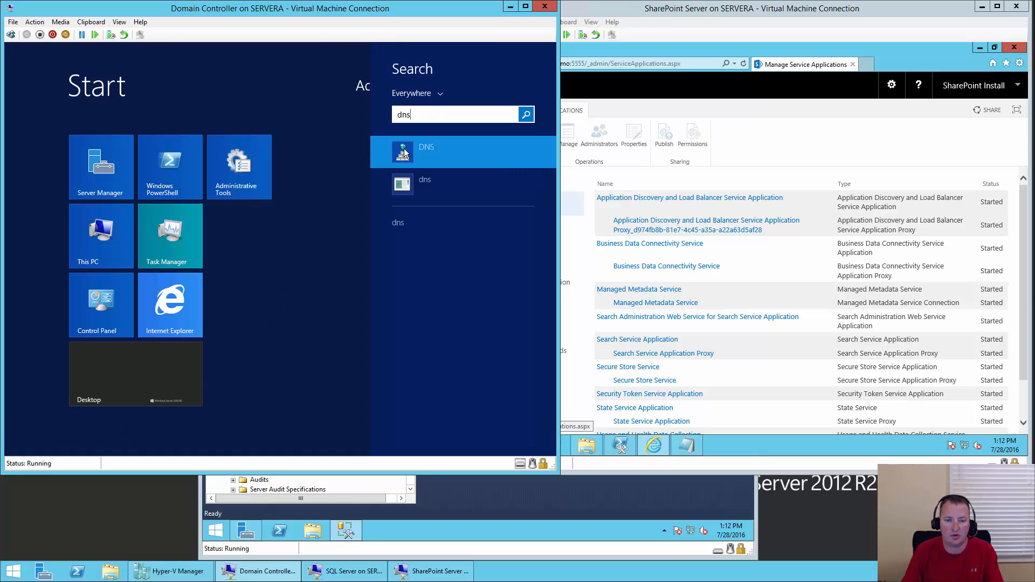
{"action": "left_click", "coordinate": [435, 151]}
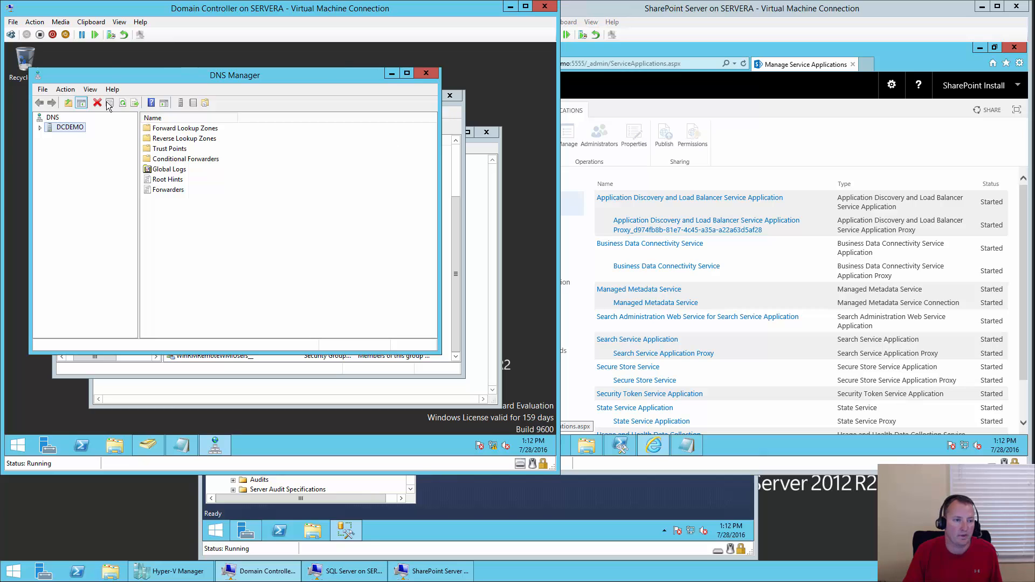
- Expand DCDEMO's forward lookup zones to show the shanescows.com zone records
{"action": "double_click", "coordinate": [76, 129]}
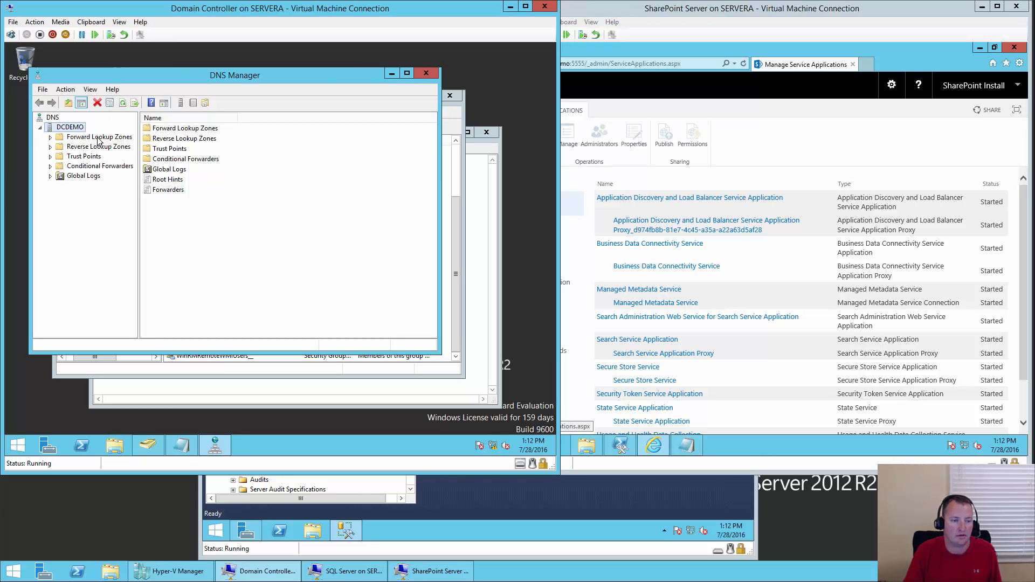
{"action": "double_click", "coordinate": [98, 138]}
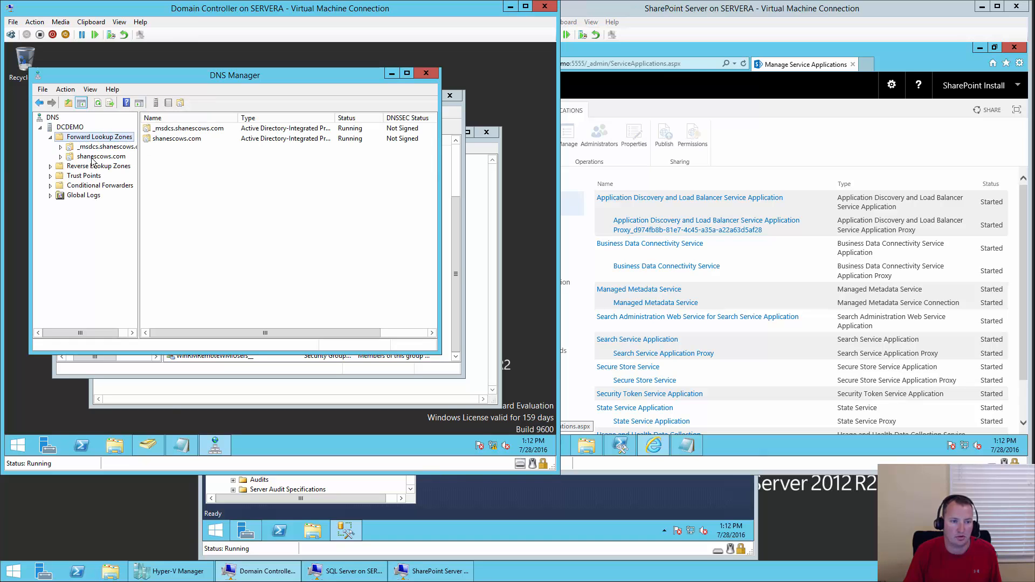
{"action": "double_click", "coordinate": [97, 157]}
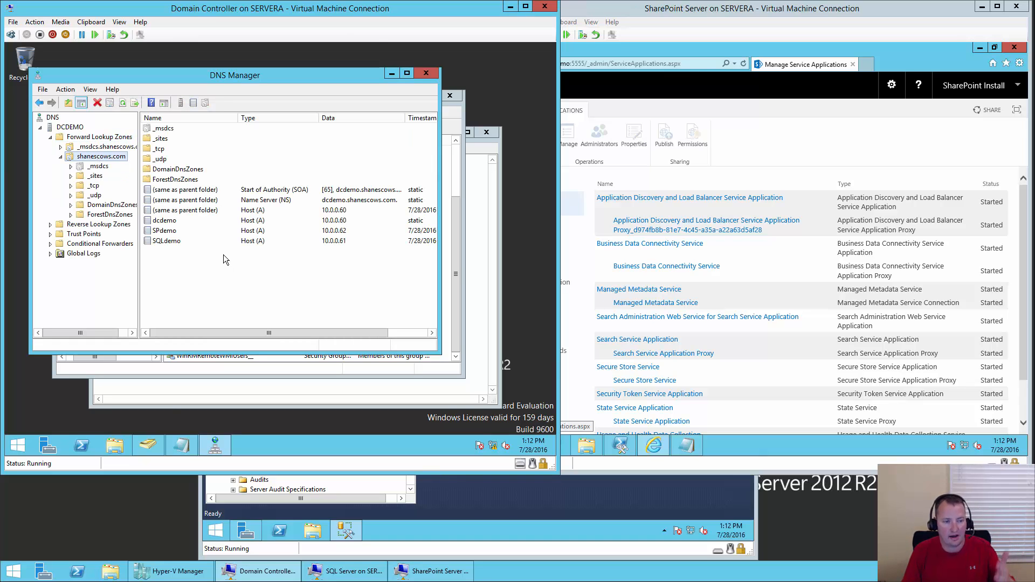
- Add a 'my' alias (CNAME) record targeting SPdemo.shanescows.com
{"action": "left_click", "coordinate": [70, 90]}
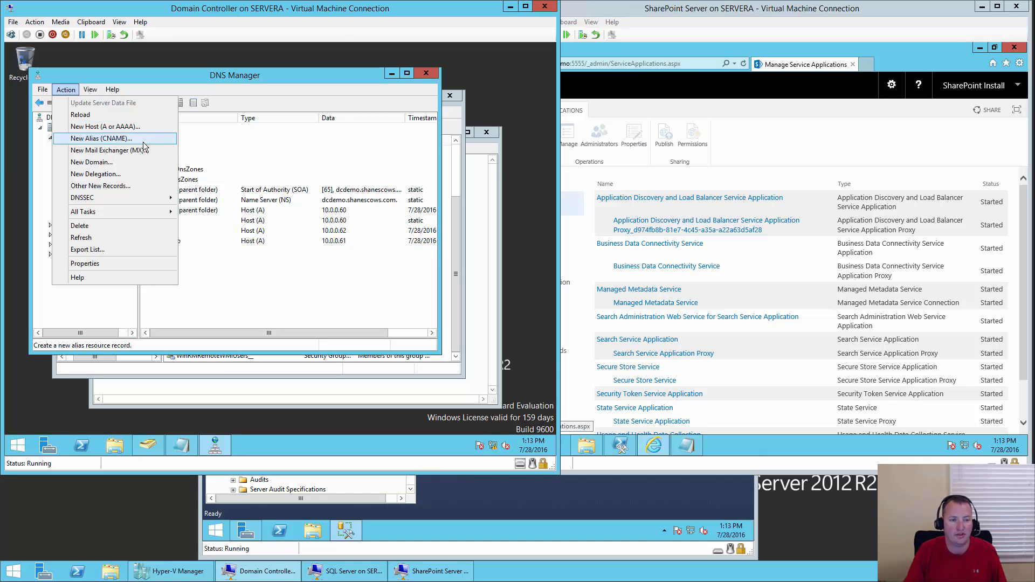
{"action": "left_click", "coordinate": [143, 143]}
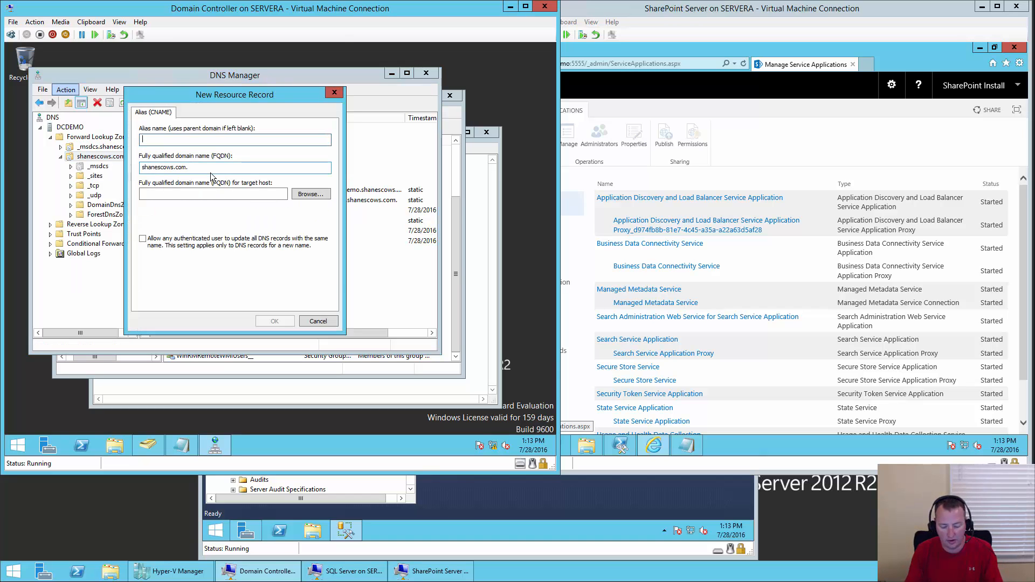
{"action": "type", "text": "my"}
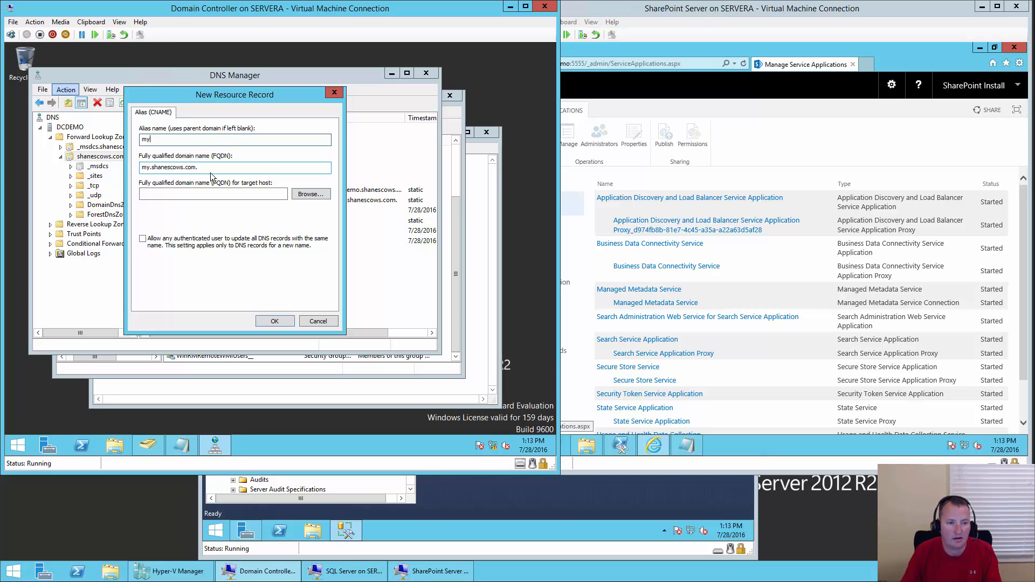
{"action": "left_click", "coordinate": [259, 193]}
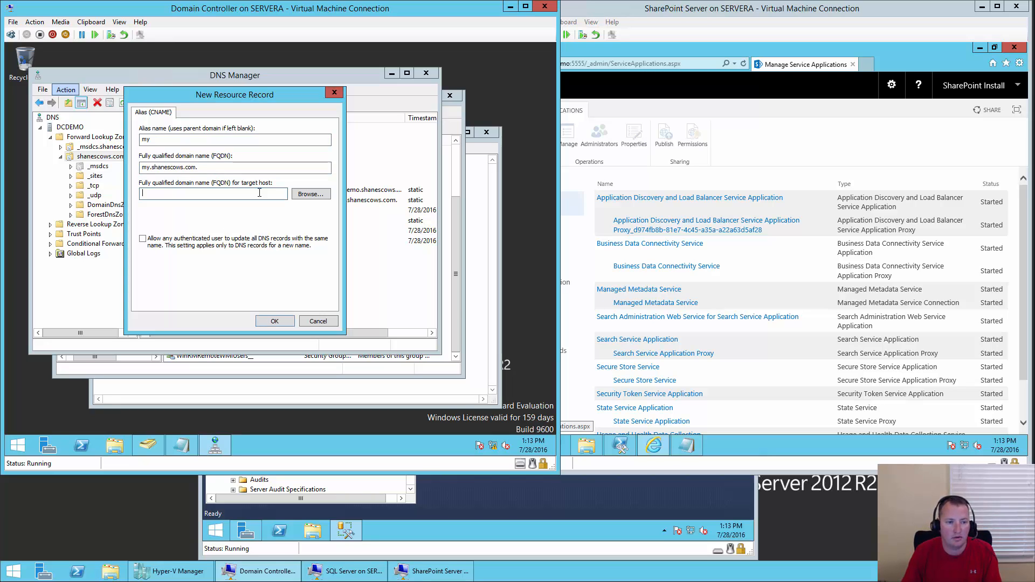
{"action": "left_click", "coordinate": [316, 195]}
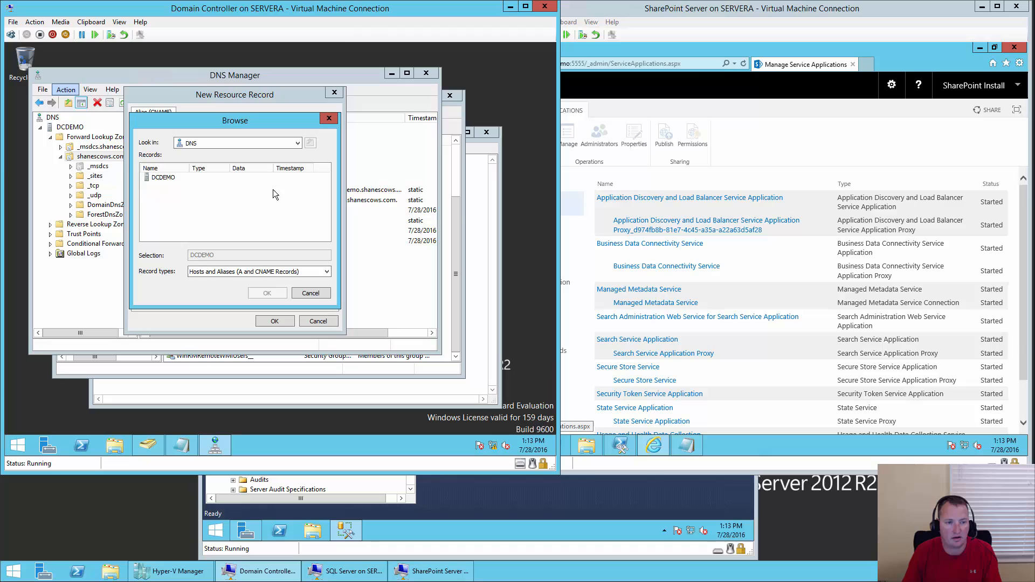
{"action": "double_click", "coordinate": [163, 178]}
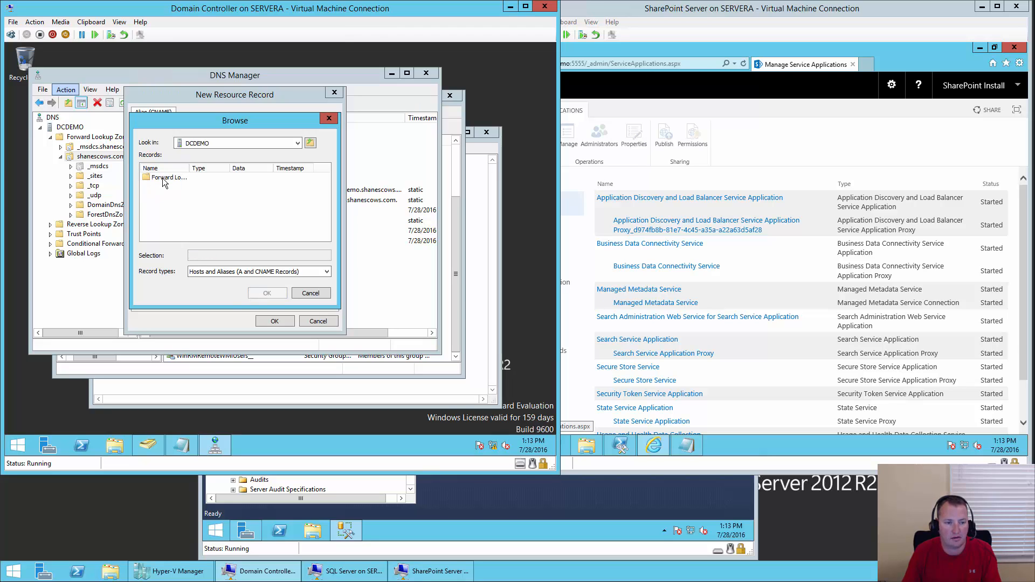
{"action": "double_click", "coordinate": [163, 179]}
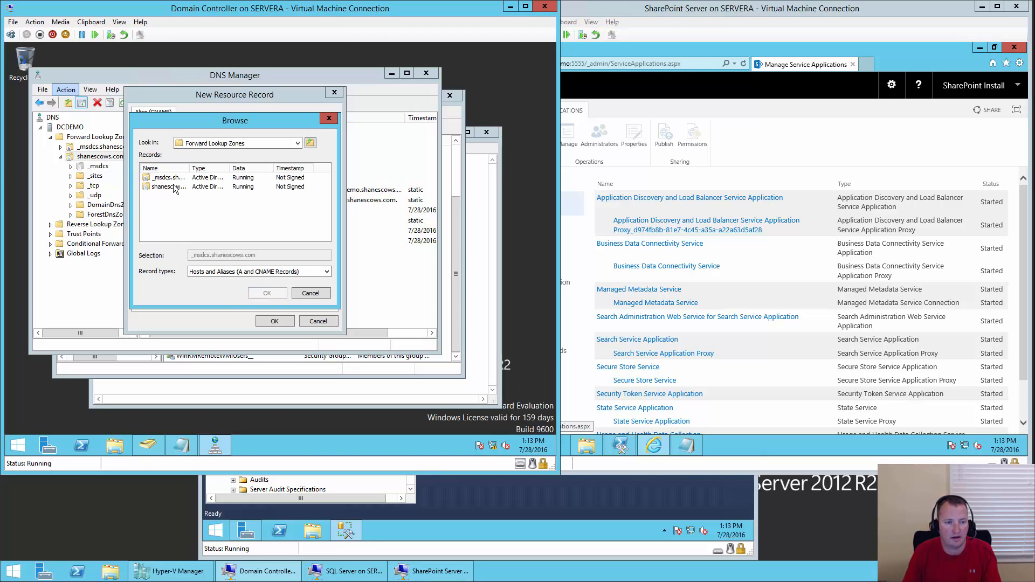
{"action": "double_click", "coordinate": [174, 187]}
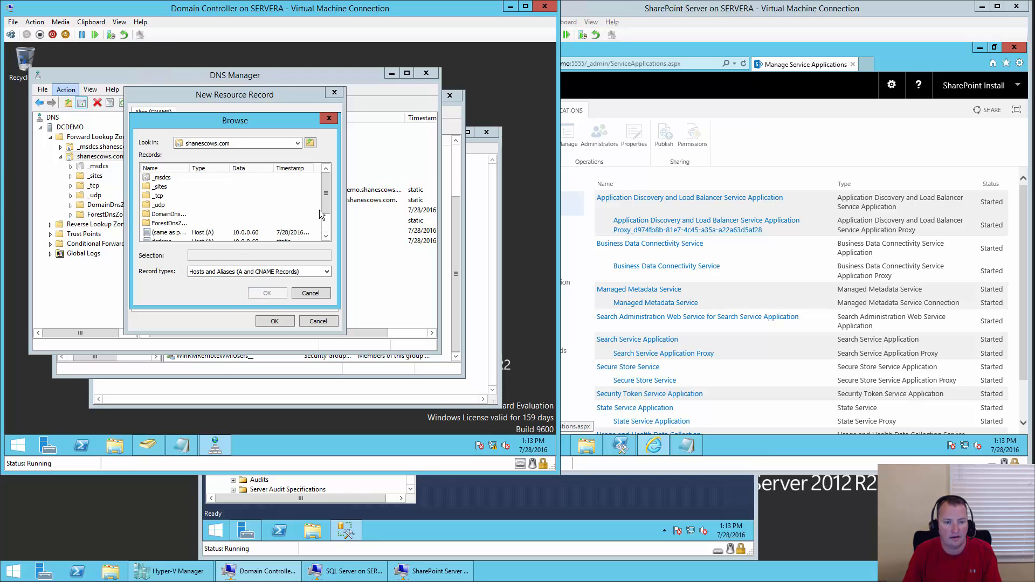
{"action": "scroll", "coordinate": [321, 214], "scroll_direction": "down", "scroll_amount": 1}
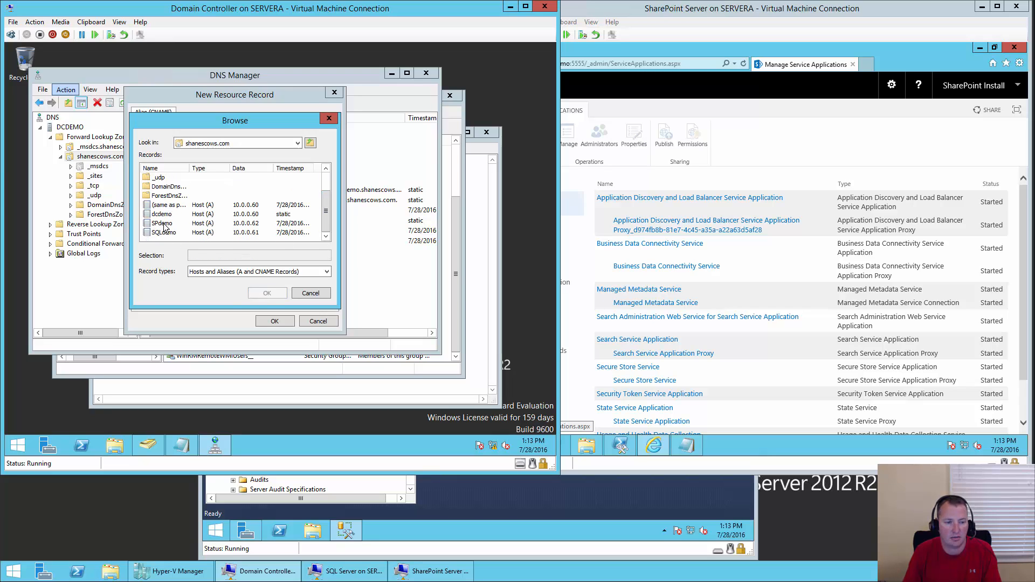
{"action": "double_click", "coordinate": [162, 223]}
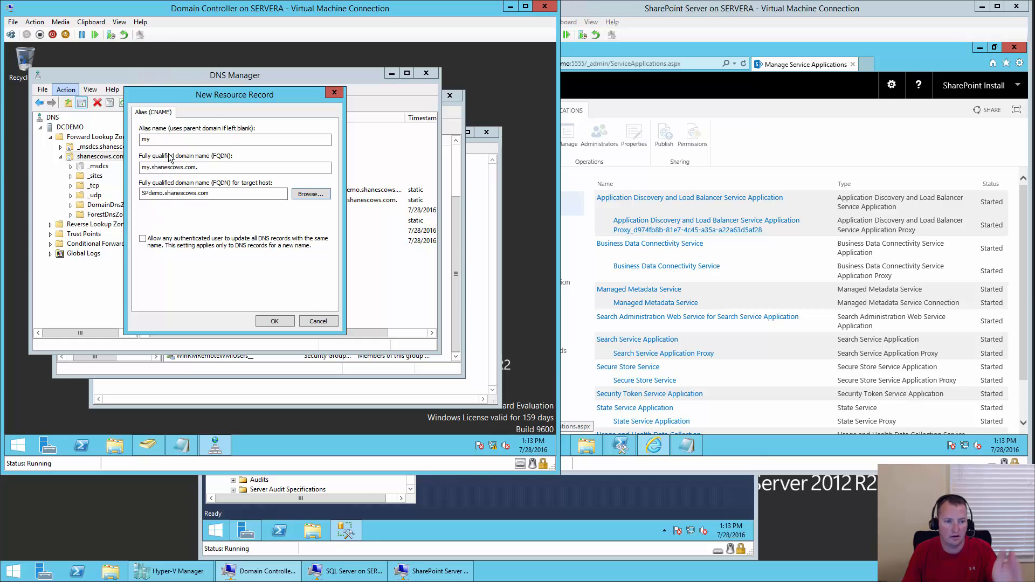
{"action": "left_click", "coordinate": [285, 322]}
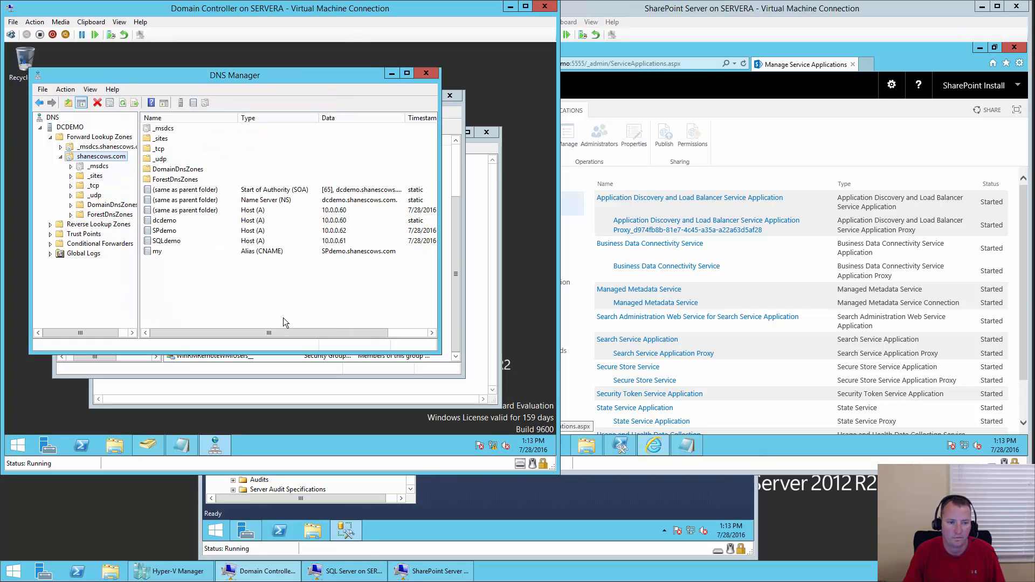
- Create a 'portal' CNAME record whose target host is SPdemo in shanescows.com
{"action": "left_click", "coordinate": [66, 89]}
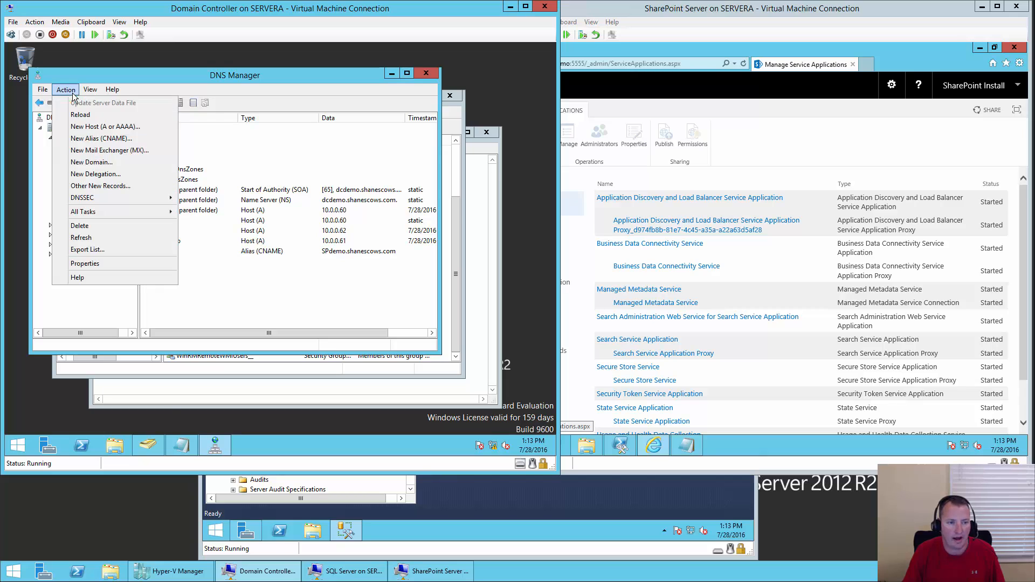
{"action": "left_click", "coordinate": [127, 139]}
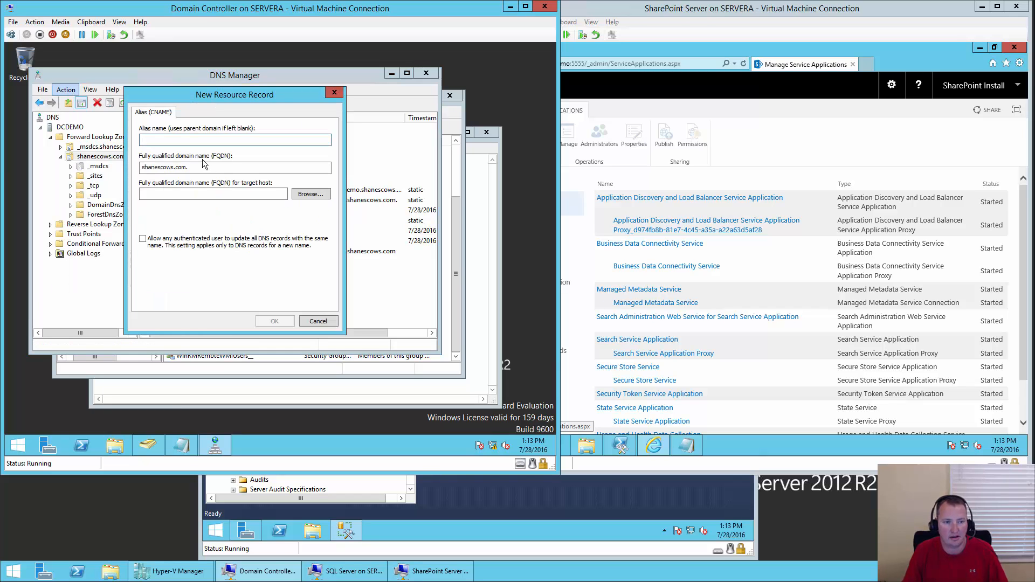
{"action": "type", "text": "portal"}
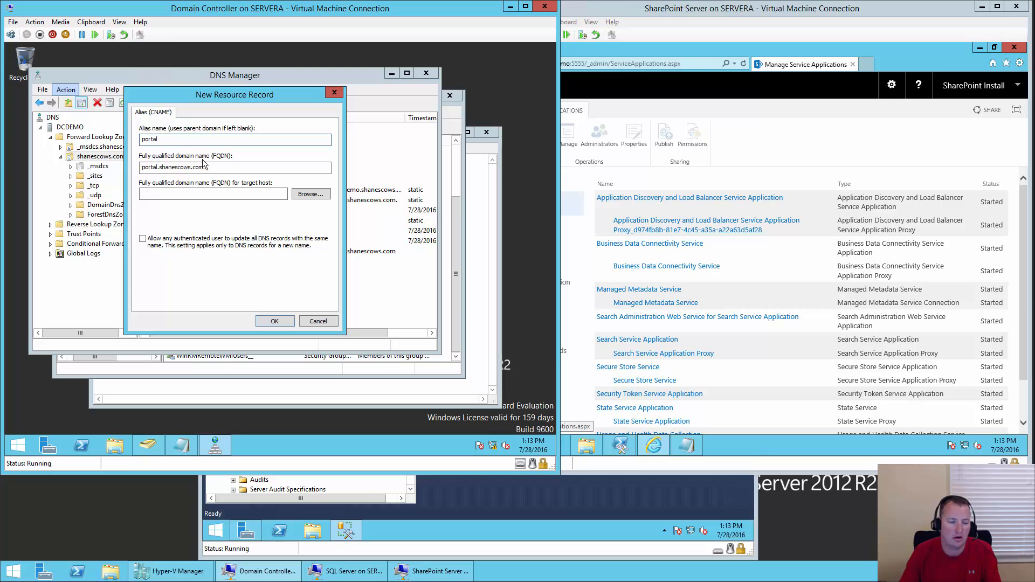
{"action": "left_click", "coordinate": [312, 196]}
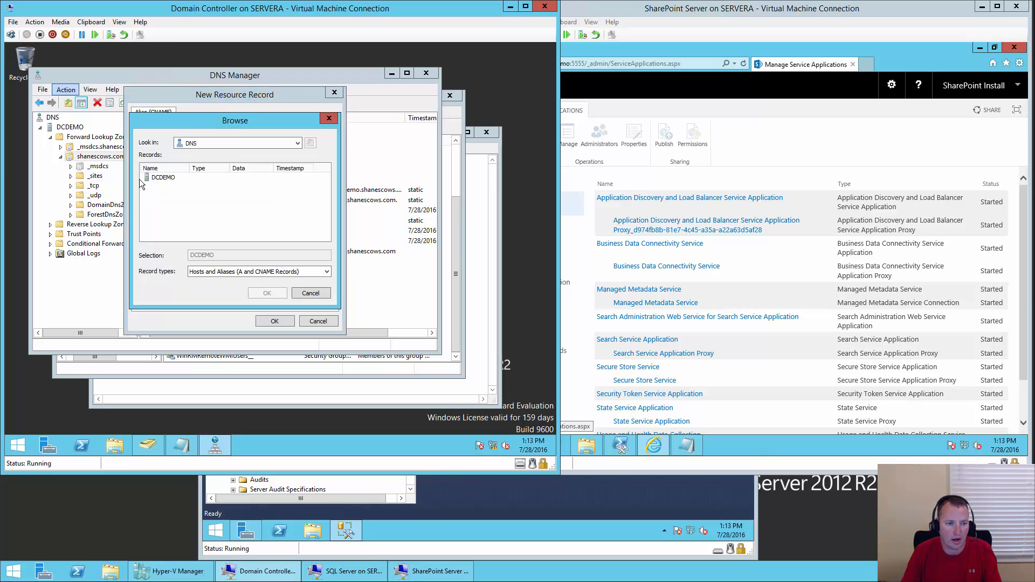
{"action": "double_click", "coordinate": [155, 179]}
{"action": "double_click", "coordinate": [156, 179]}
{"action": "double_click", "coordinate": [159, 188]}
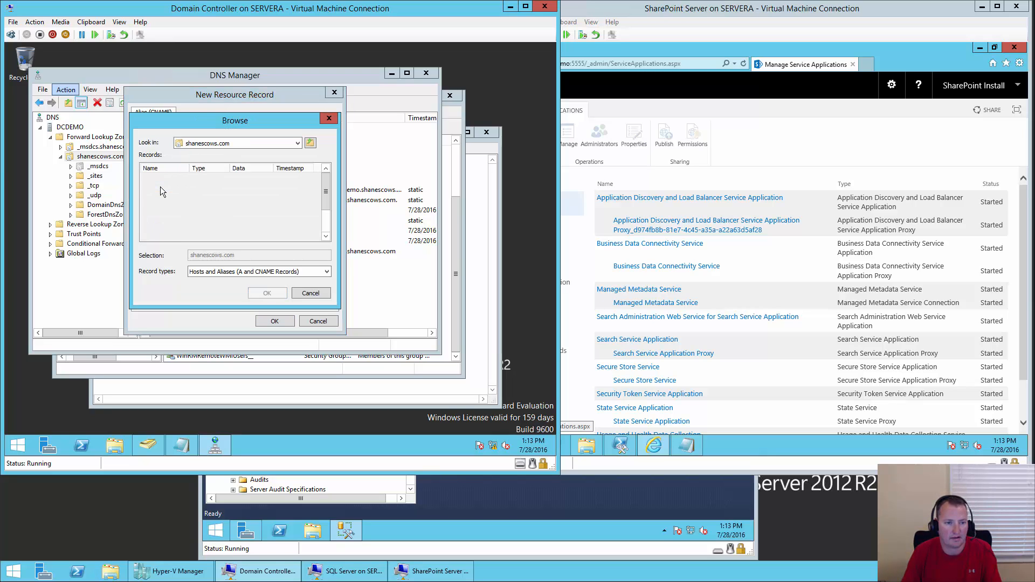
{"action": "left_click", "coordinate": [166, 216]}
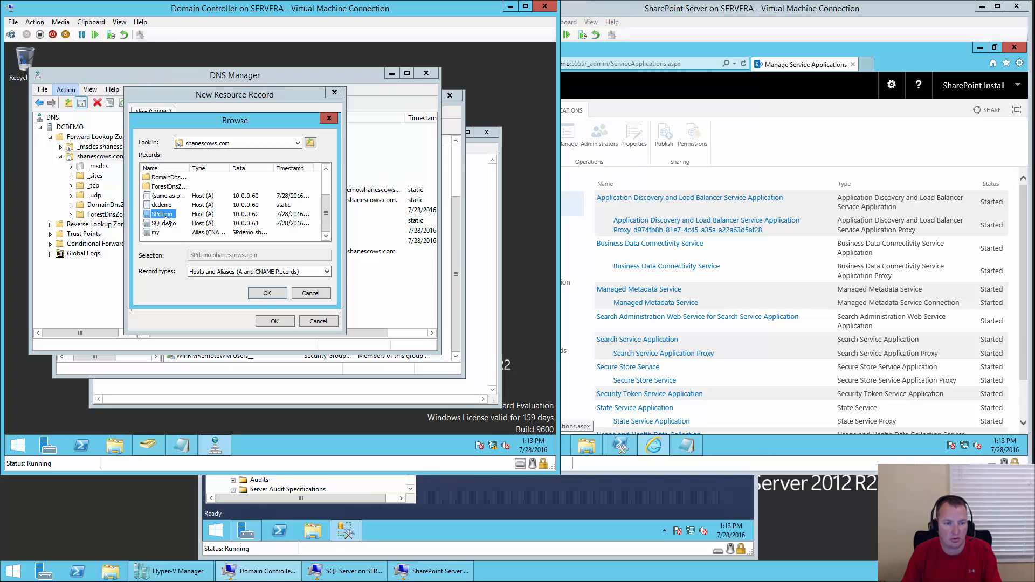
{"action": "double_click", "coordinate": [166, 216]}
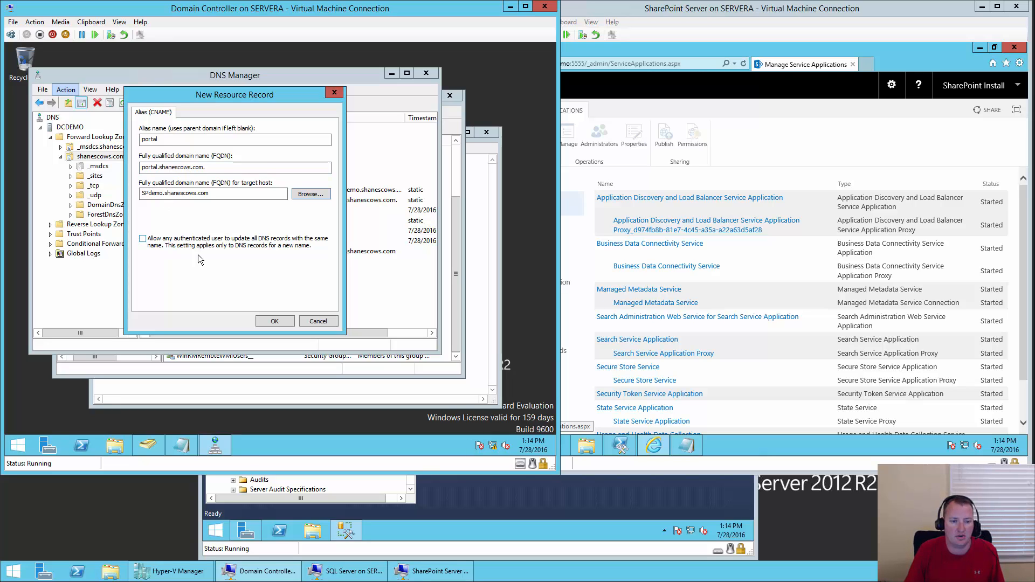
{"action": "left_click", "coordinate": [275, 321]}
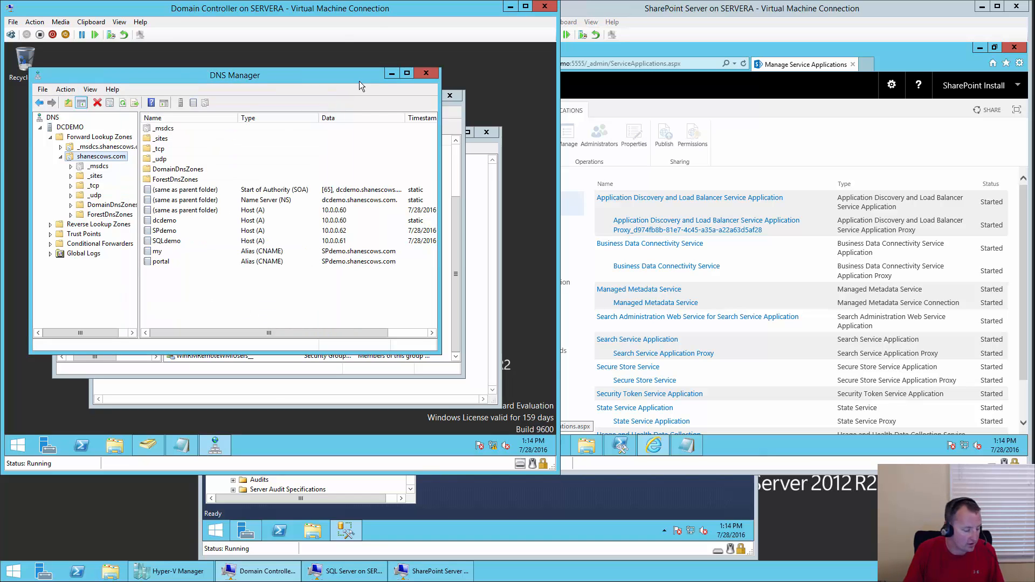
- Close DNS Manager and start delegating control of shanescows.com to sp_profile
{"action": "left_click", "coordinate": [427, 77]}
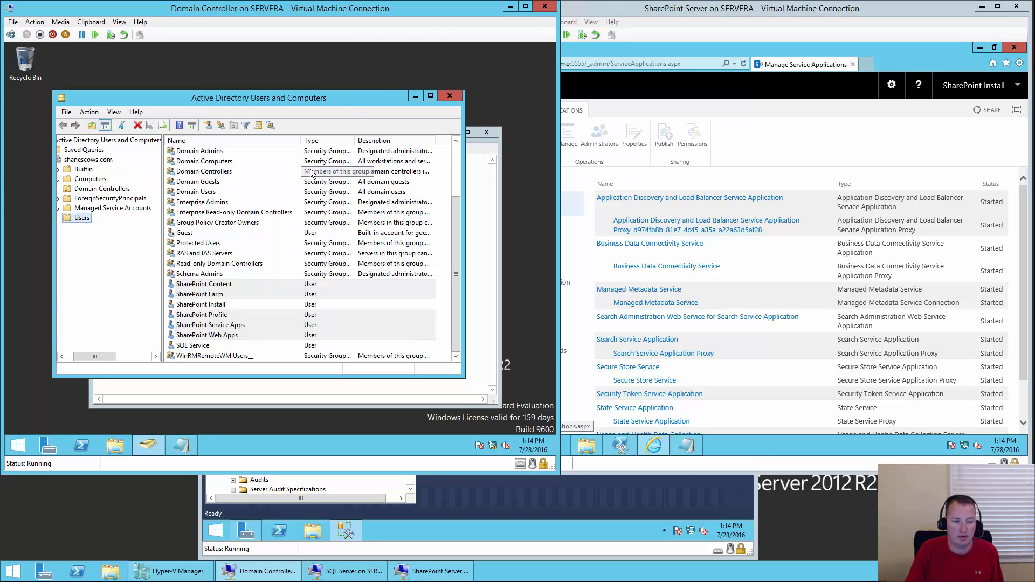
{"action": "left_click", "coordinate": [226, 317]}
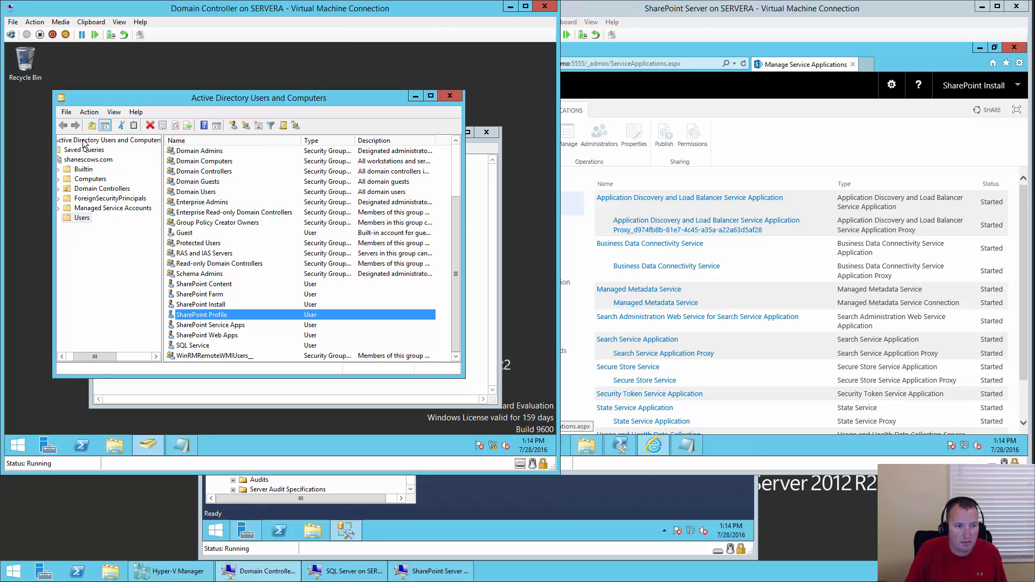
{"action": "right_click", "coordinate": [108, 163]}
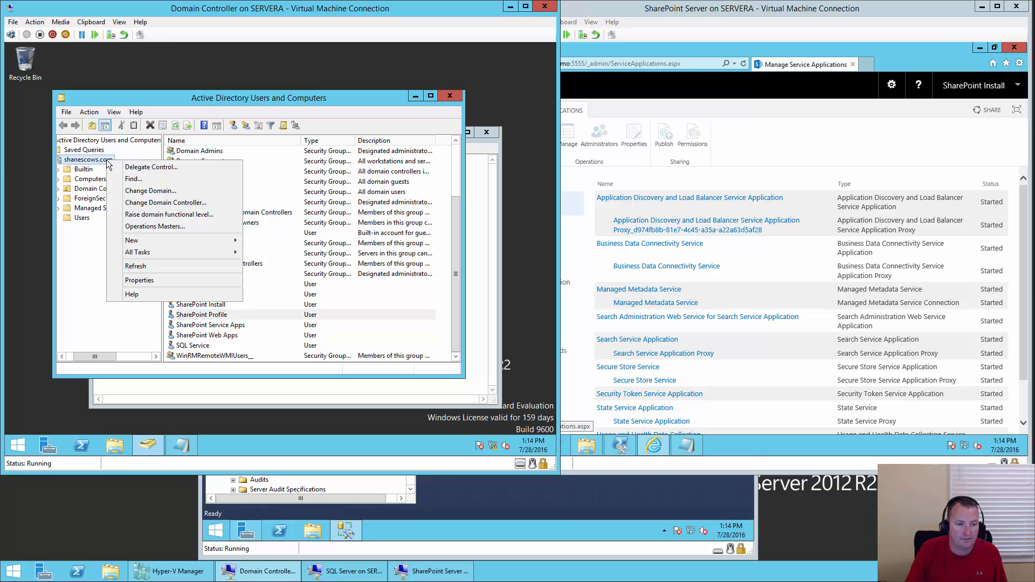
{"action": "left_click", "coordinate": [163, 168]}
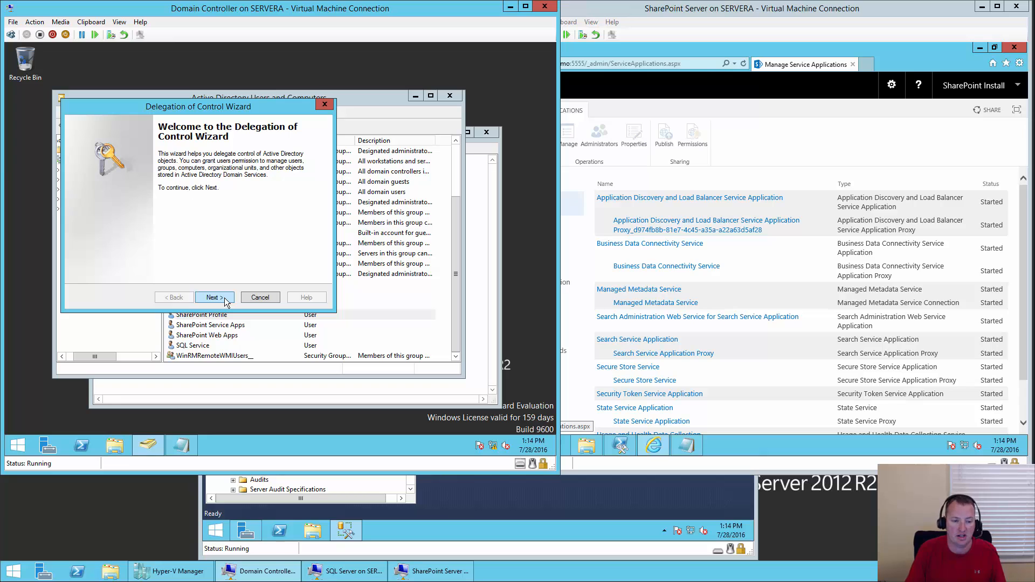
{"action": "left_click", "coordinate": [225, 300]}
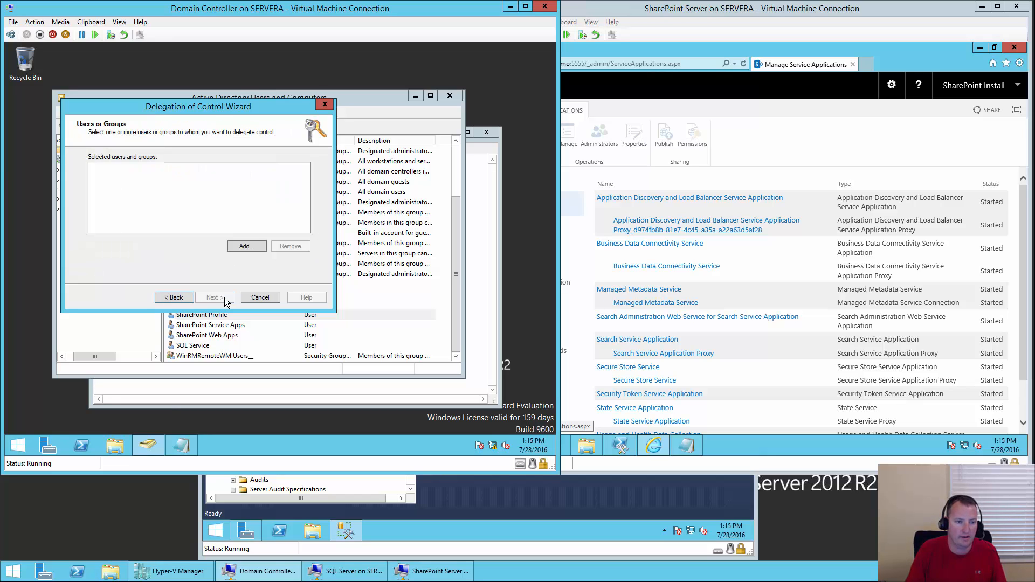
{"action": "left_click", "coordinate": [240, 250]}
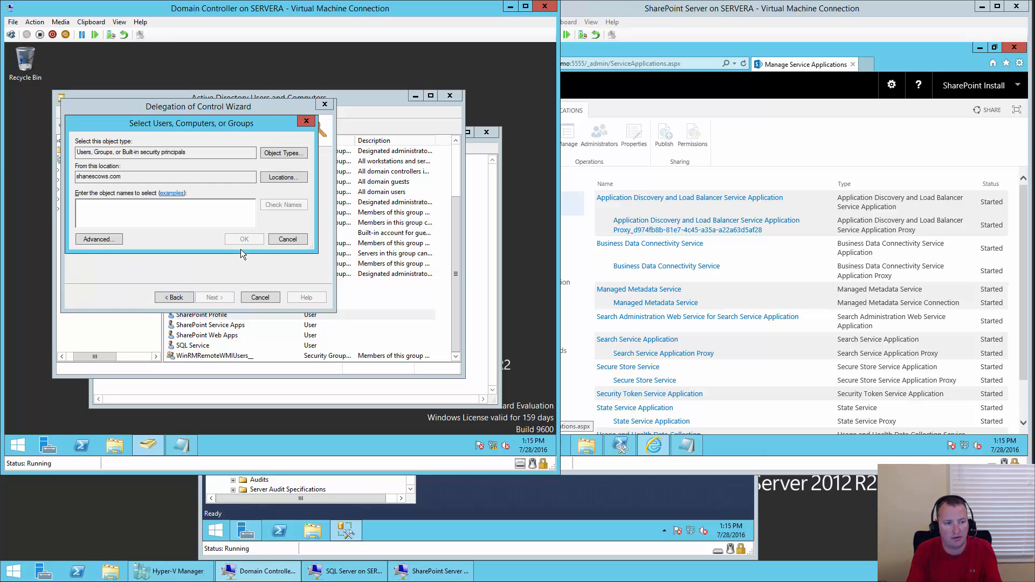
{"action": "type", "text": "sp_profile"}
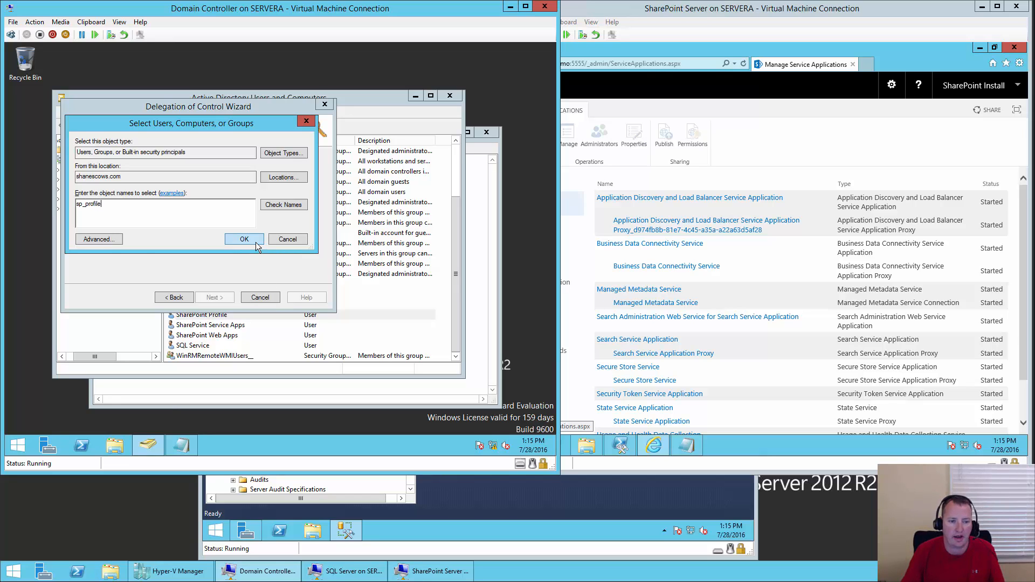
{"action": "left_click", "coordinate": [255, 242]}
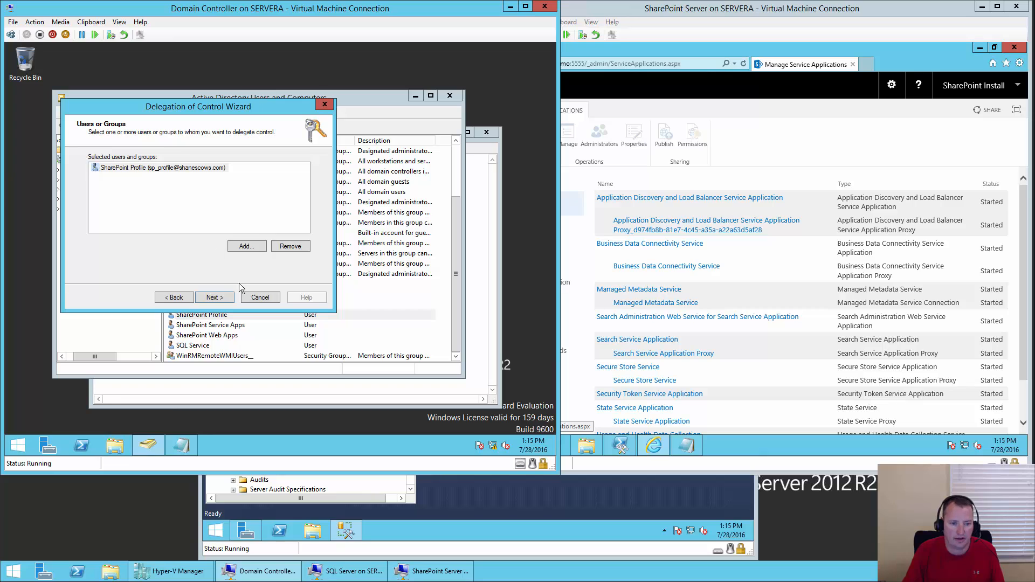
{"action": "left_click", "coordinate": [215, 297]}
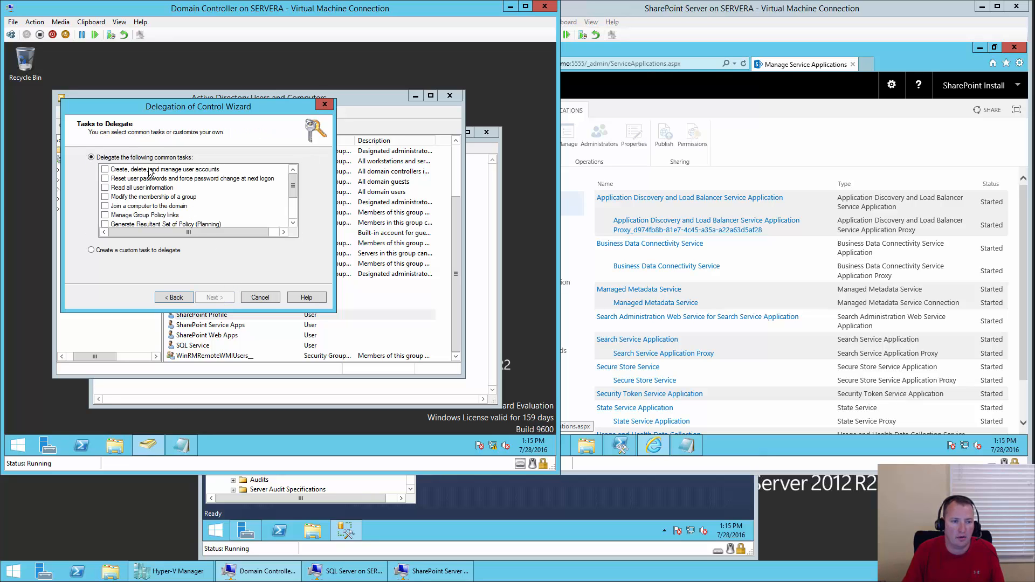
- Delegate a custom task granting Replicating Directory Changes on the whole domain
{"action": "left_click", "coordinate": [153, 251]}
{"action": "left_click", "coordinate": [215, 297]}
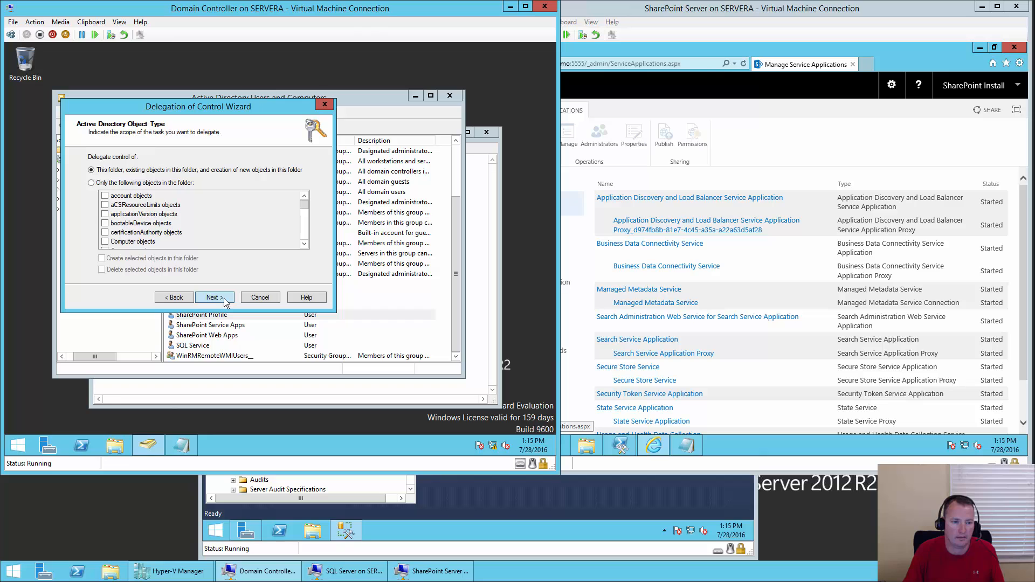
{"action": "left_click", "coordinate": [213, 297]}
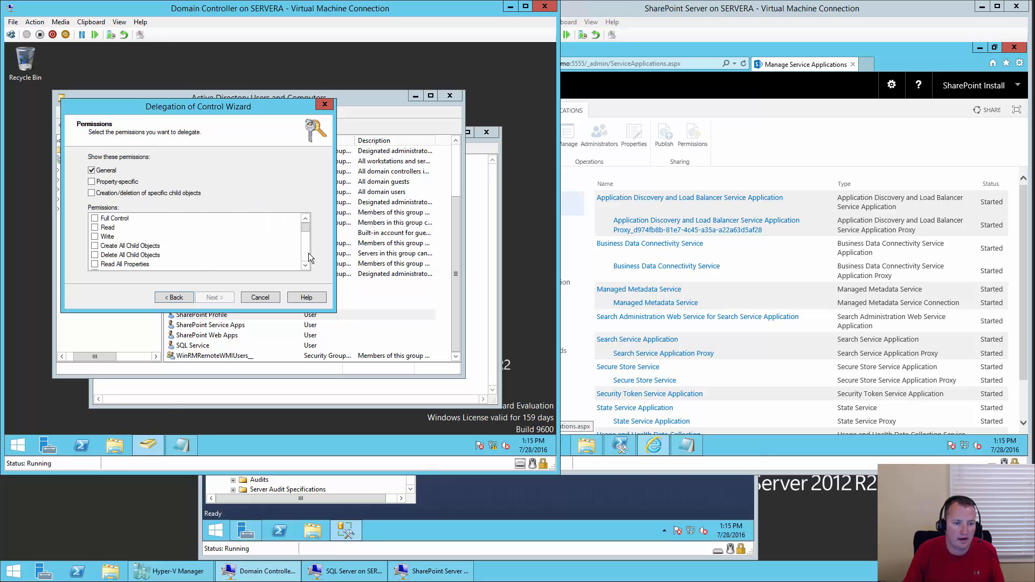
{"action": "scroll", "coordinate": [305, 255], "scroll_direction": "down", "scroll_amount": 2}
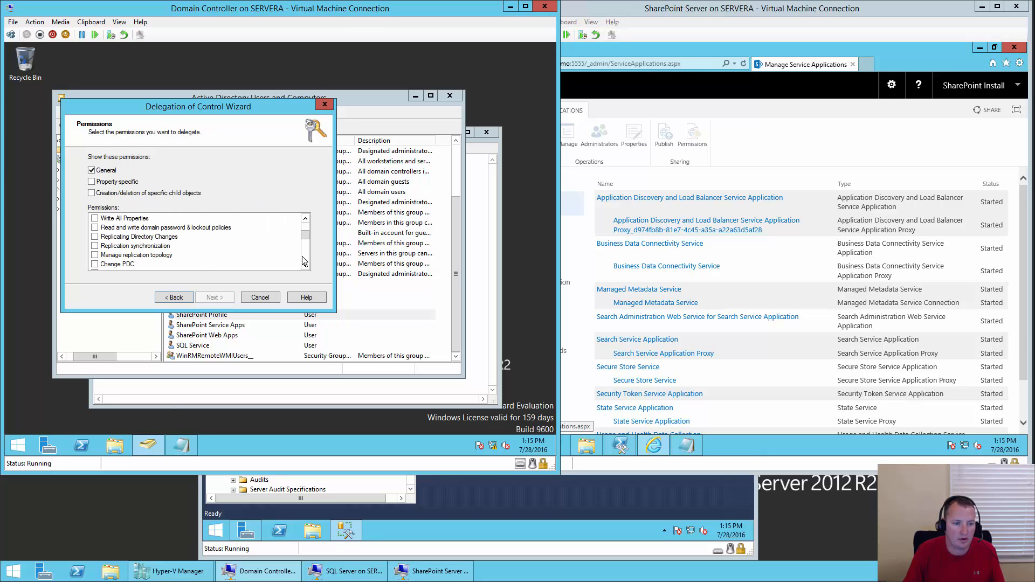
{"action": "left_click", "coordinate": [96, 237]}
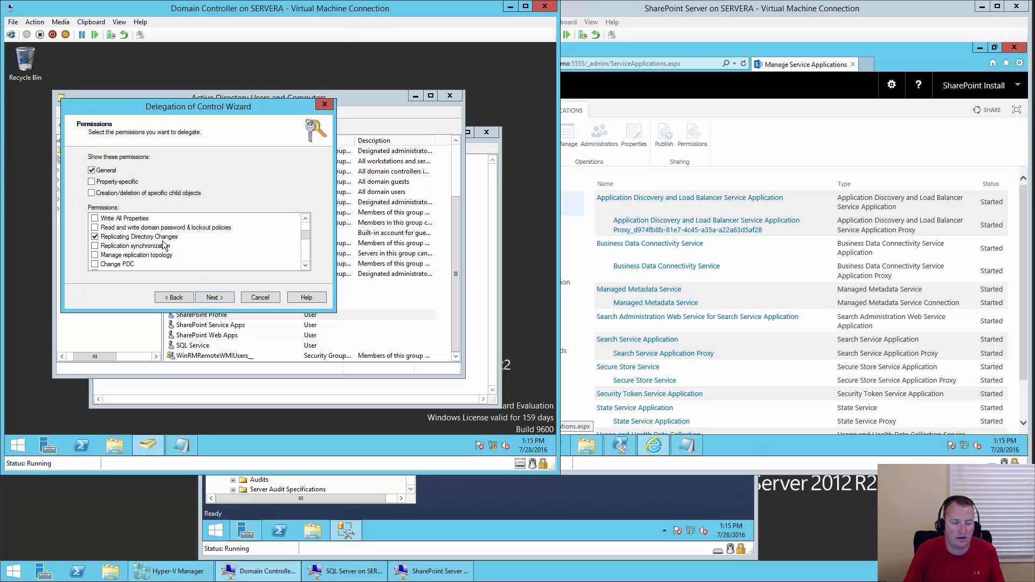
{"action": "left_click", "coordinate": [218, 298]}
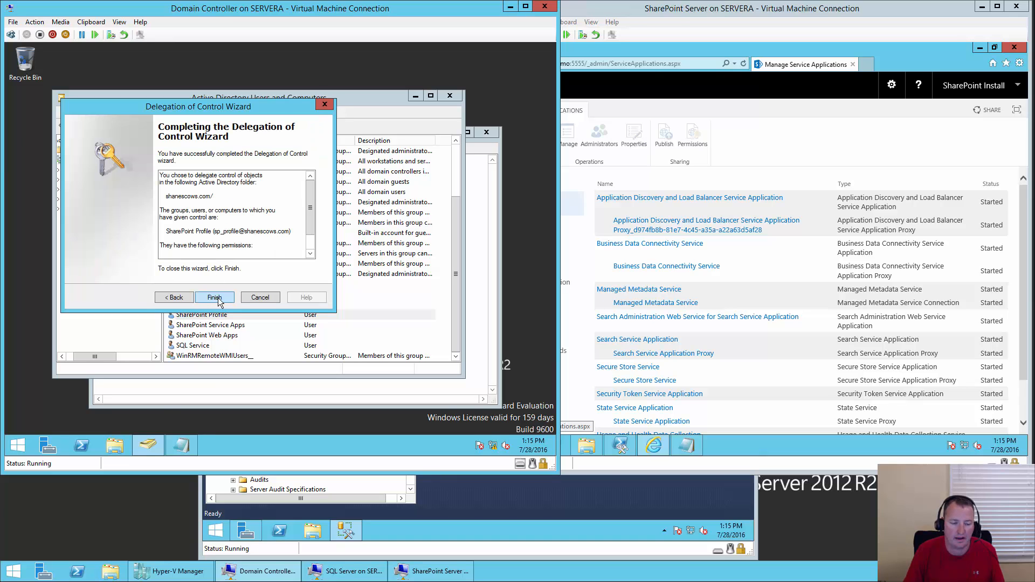
{"action": "left_click", "coordinate": [215, 299]}
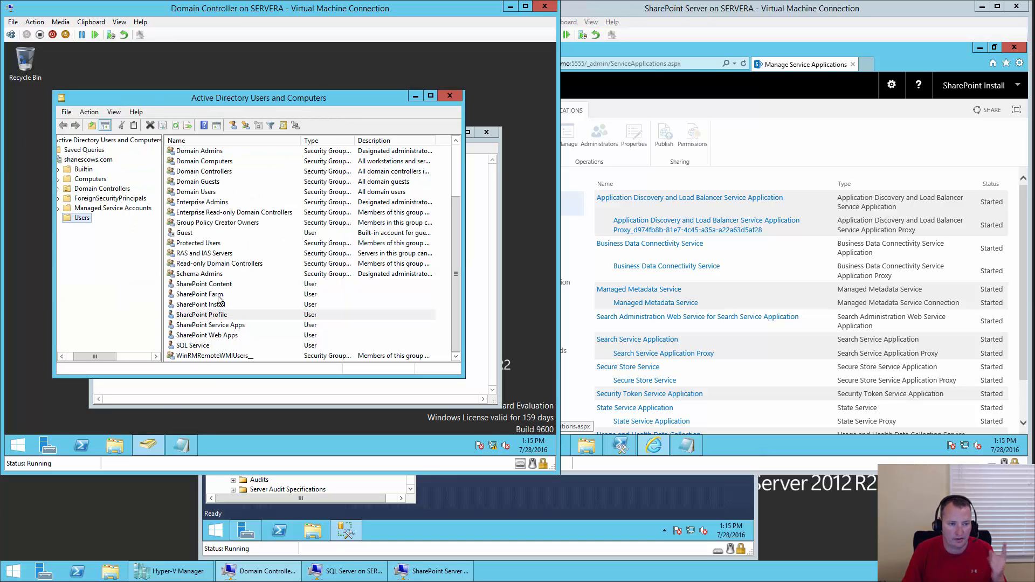
- Add sp_profile as a member of the Builtin Pre-Windows 2000 Compatible Access group
{"action": "left_click", "coordinate": [87, 170]}
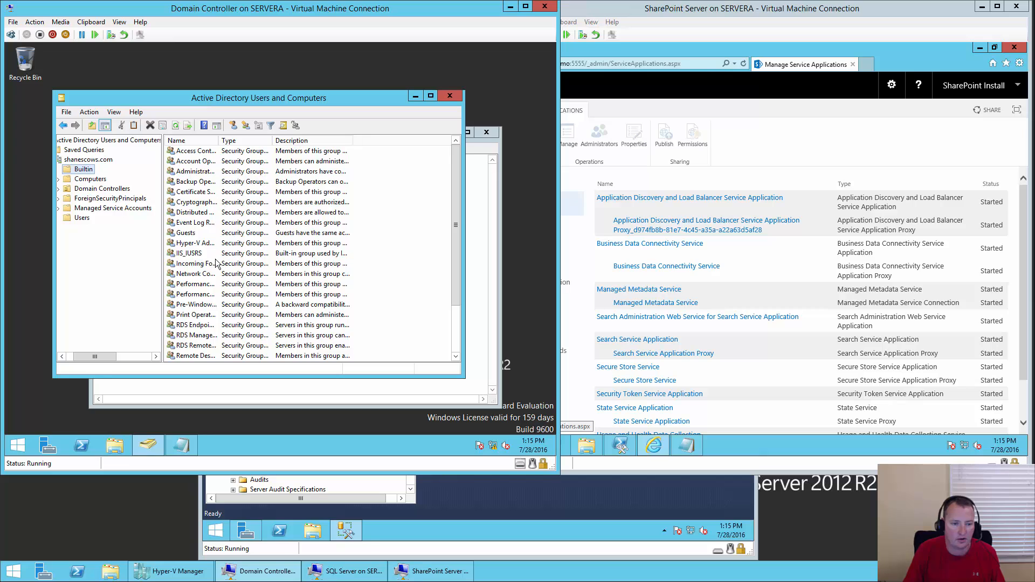
{"action": "left_click", "coordinate": [189, 306]}
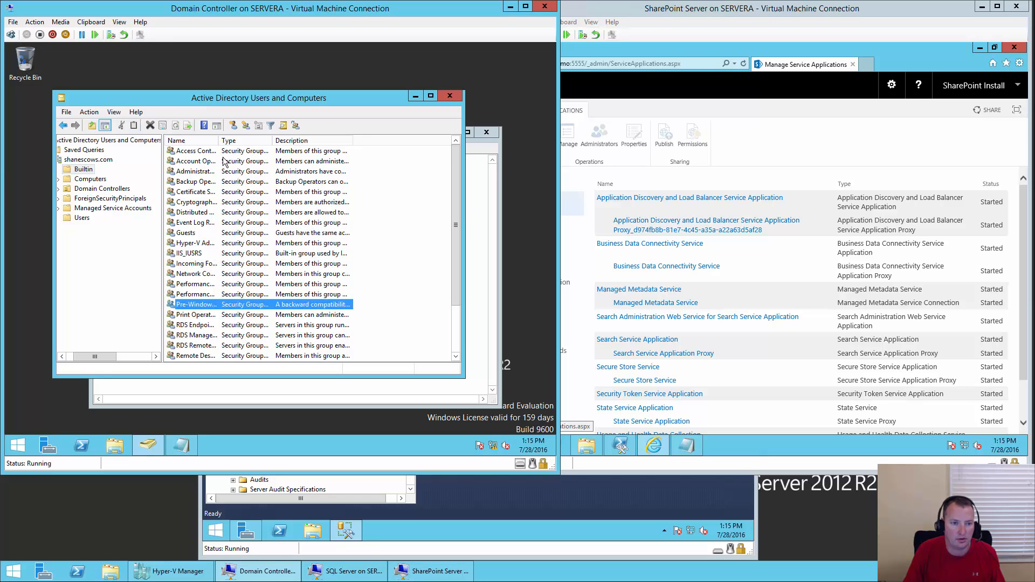
{"action": "double_click", "coordinate": [218, 141]}
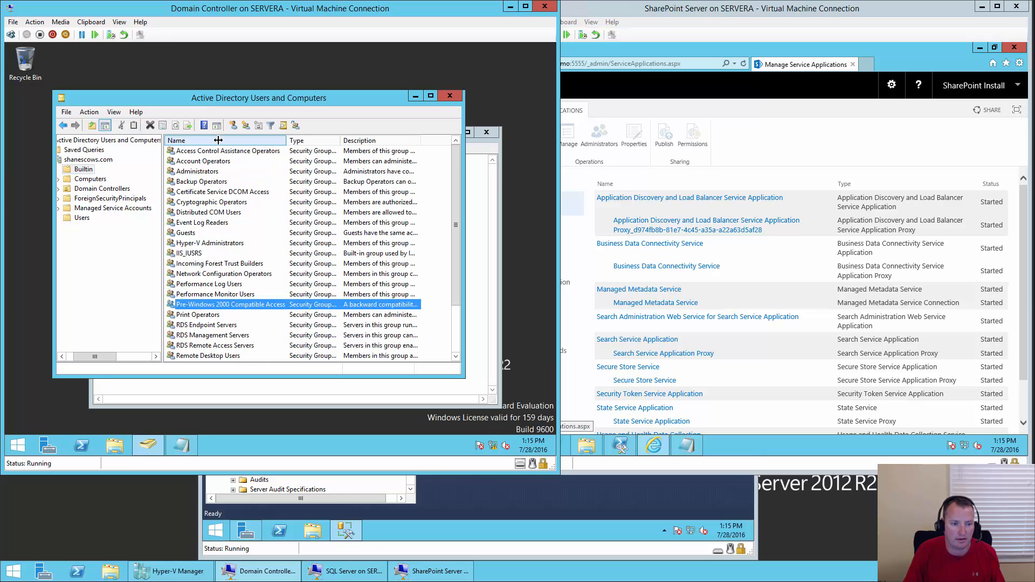
{"action": "double_click", "coordinate": [253, 304]}
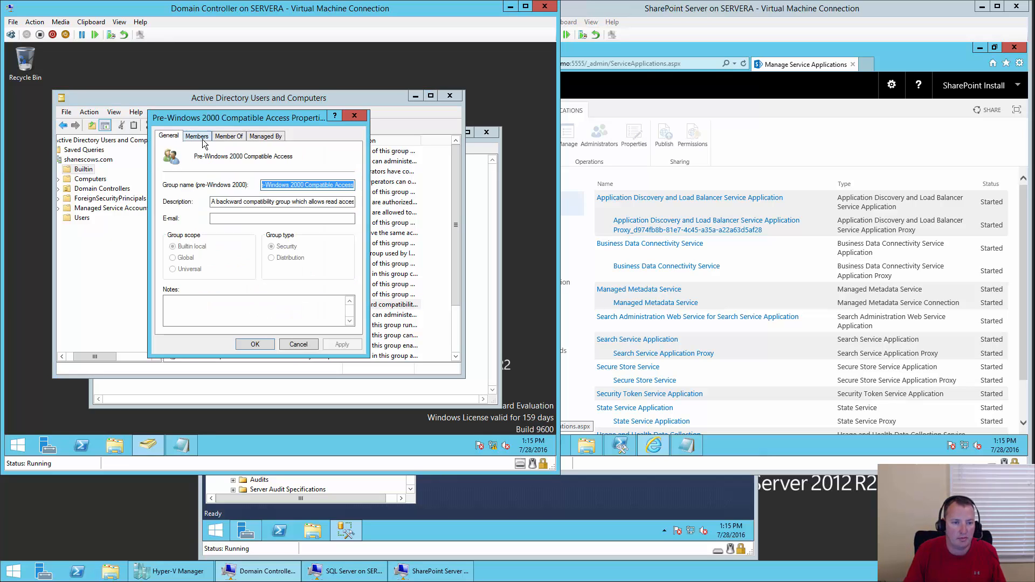
{"action": "left_click", "coordinate": [198, 136]}
{"action": "left_click", "coordinate": [191, 315]}
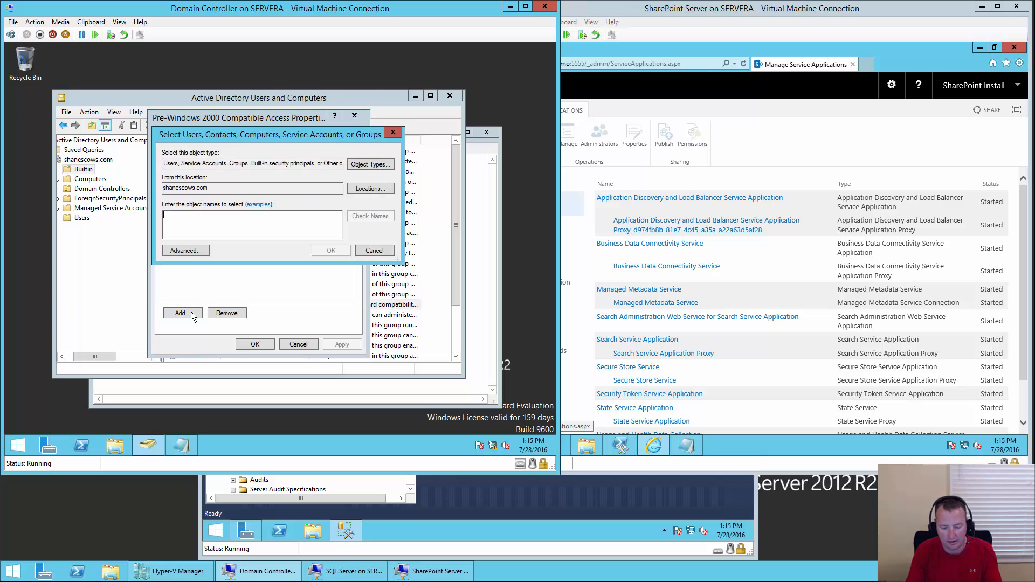
{"action": "type", "text": "sp_profile"}
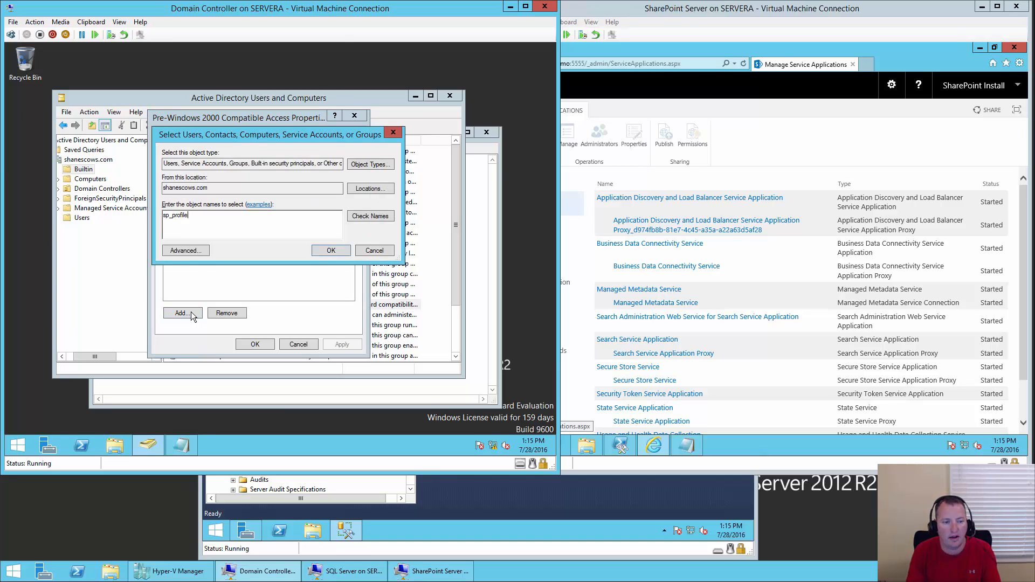
{"action": "key", "text": "Return"}
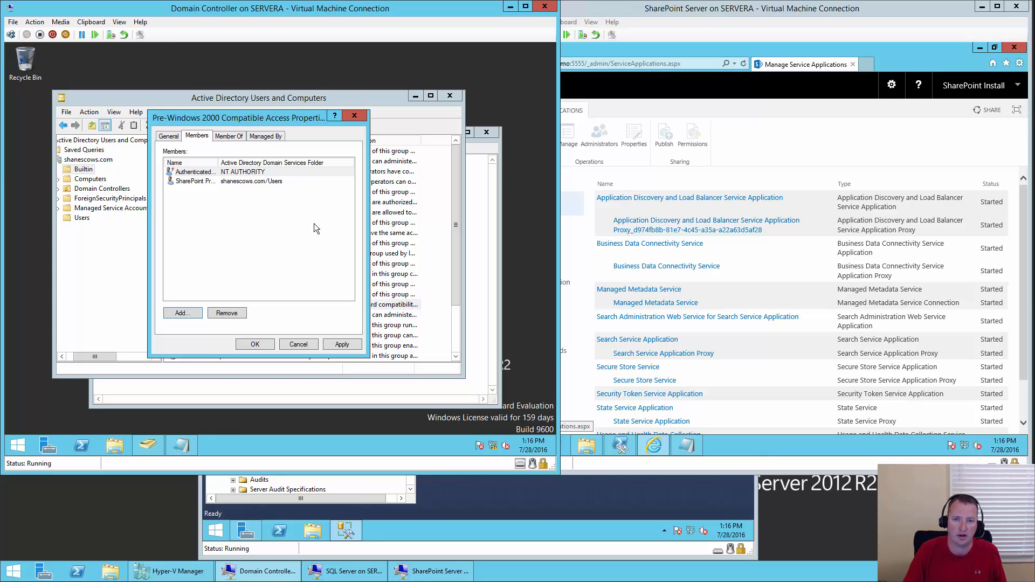
{"action": "left_click", "coordinate": [250, 344]}
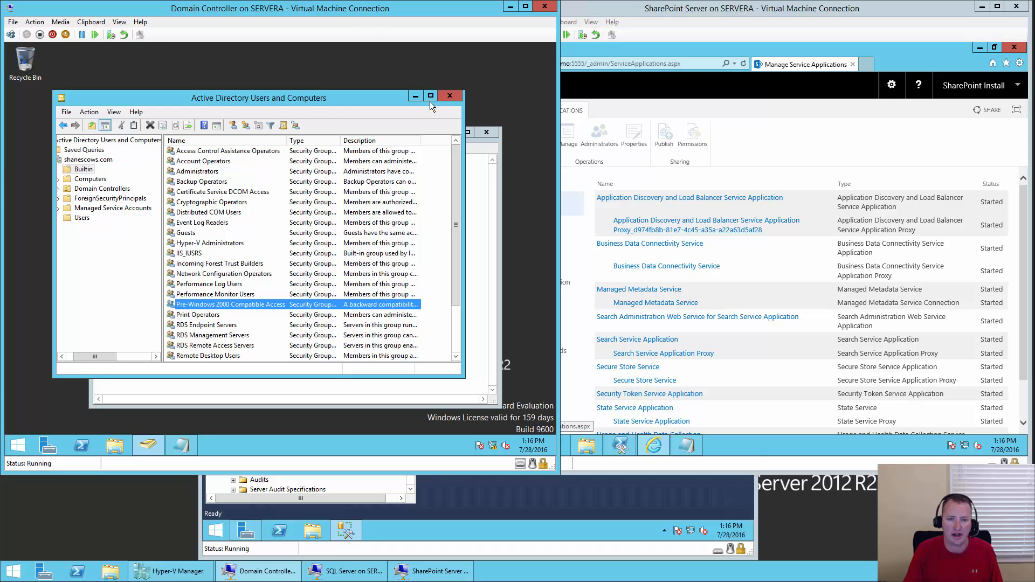
- Close Active Directory Users and Computers and discard the unsaved Notepad note
{"action": "left_click", "coordinate": [450, 96]}
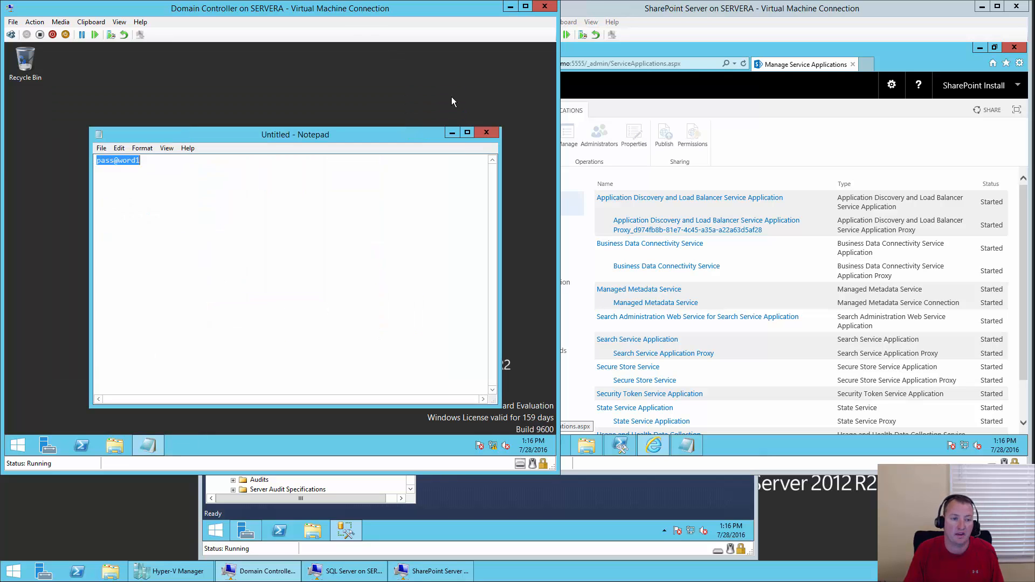
{"action": "left_click", "coordinate": [486, 132]}
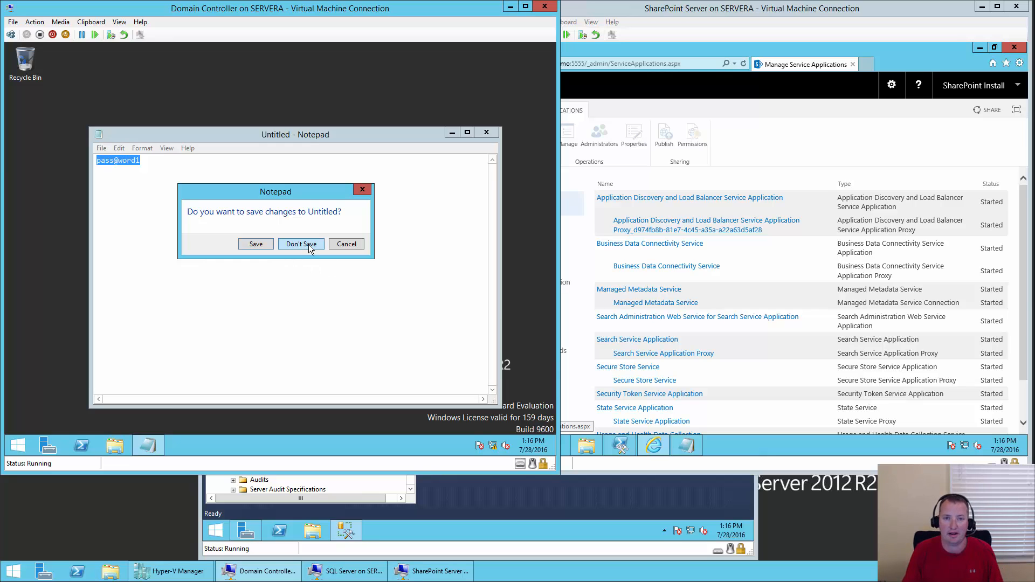
{"action": "left_click", "coordinate": [309, 247]}
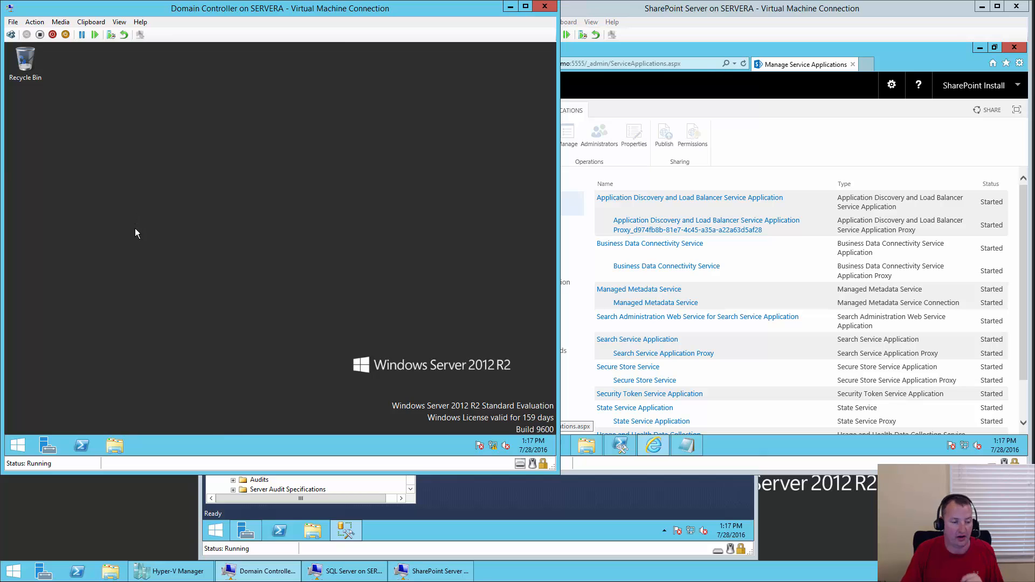
- Launch ADSI Edit from the Start screen by searching 'ads'
{"action": "left_click", "coordinate": [26, 448]}
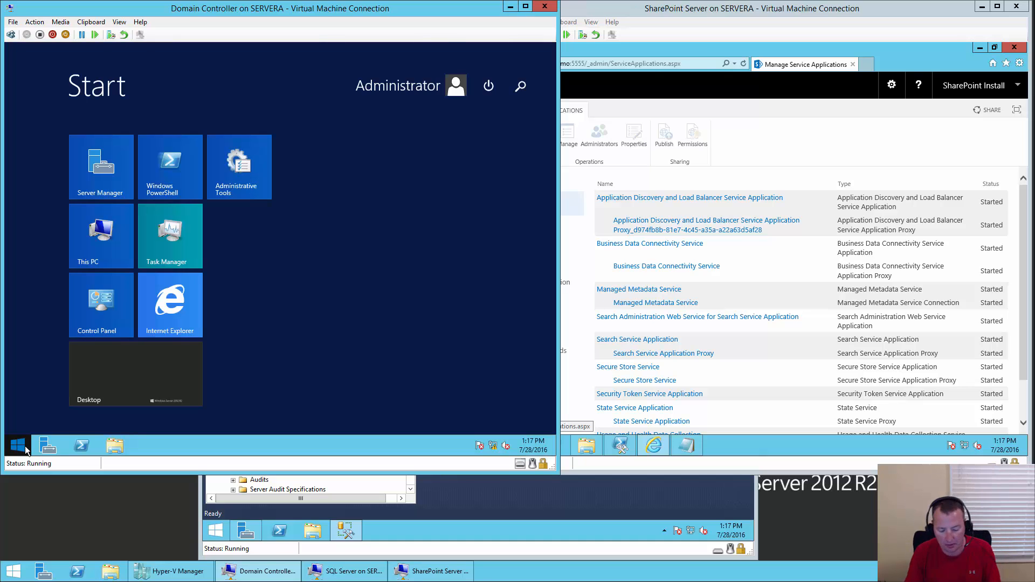
{"action": "type", "text": "adsI Edit"}
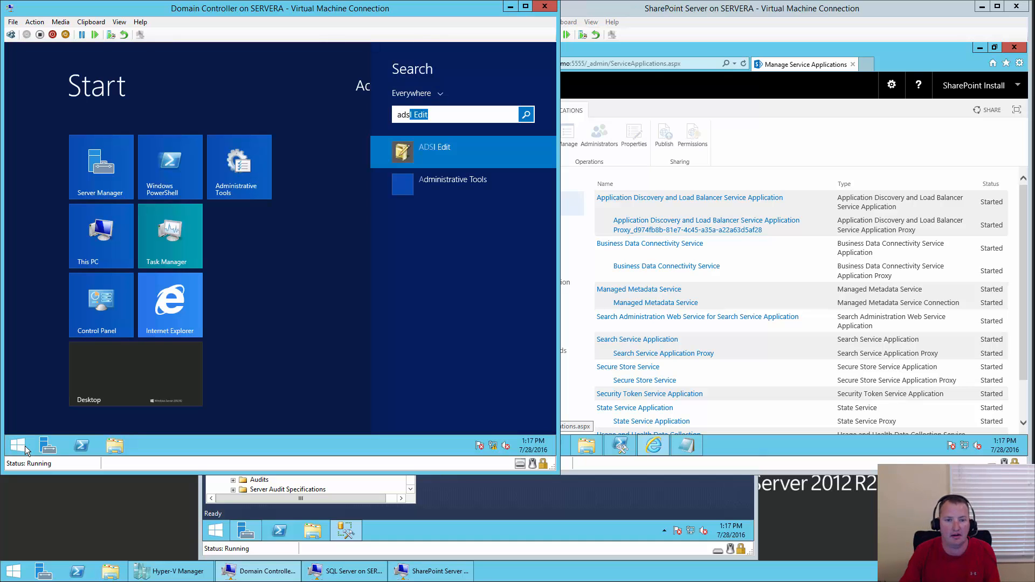
{"action": "left_click", "coordinate": [451, 148]}
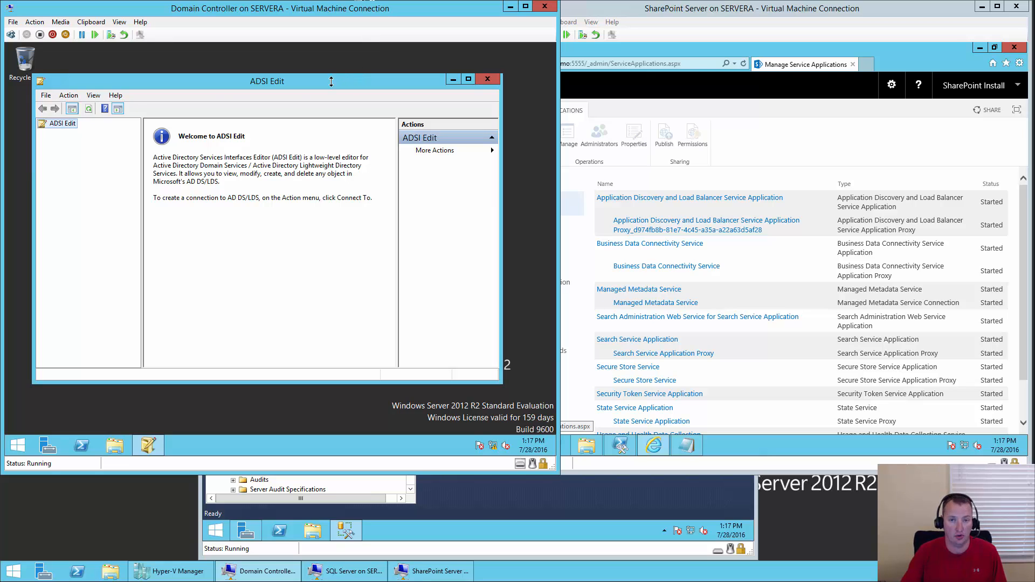
- Connect ADSI Edit to the Configuration well-known naming context
{"action": "right_click", "coordinate": [66, 125]}
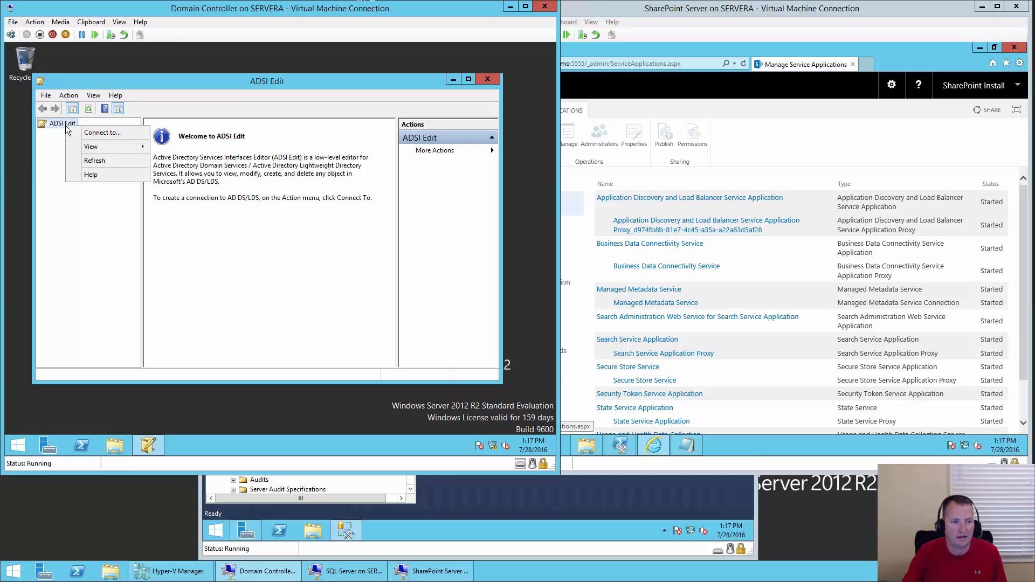
{"action": "left_click", "coordinate": [102, 133]}
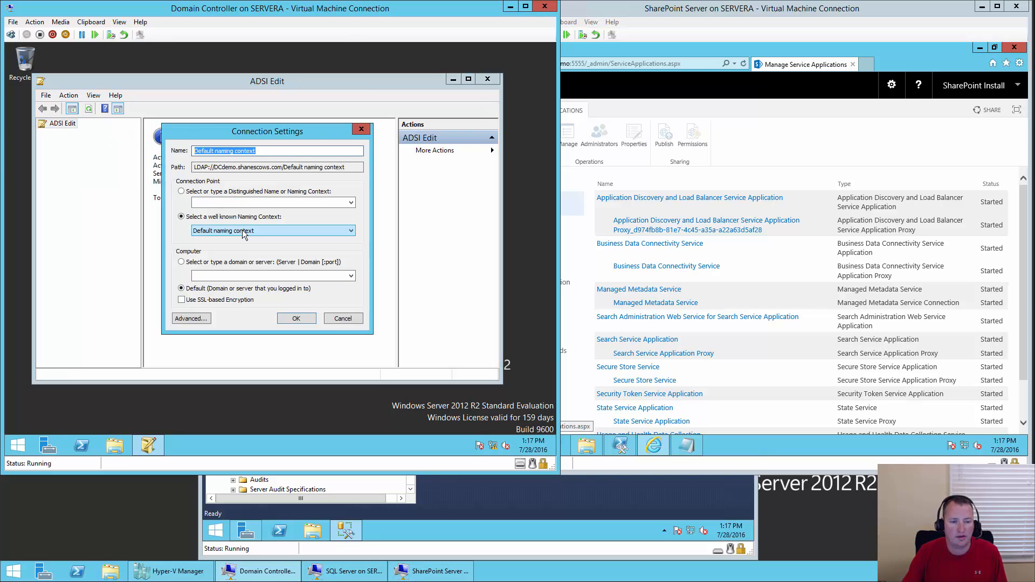
{"action": "left_click", "coordinate": [242, 229]}
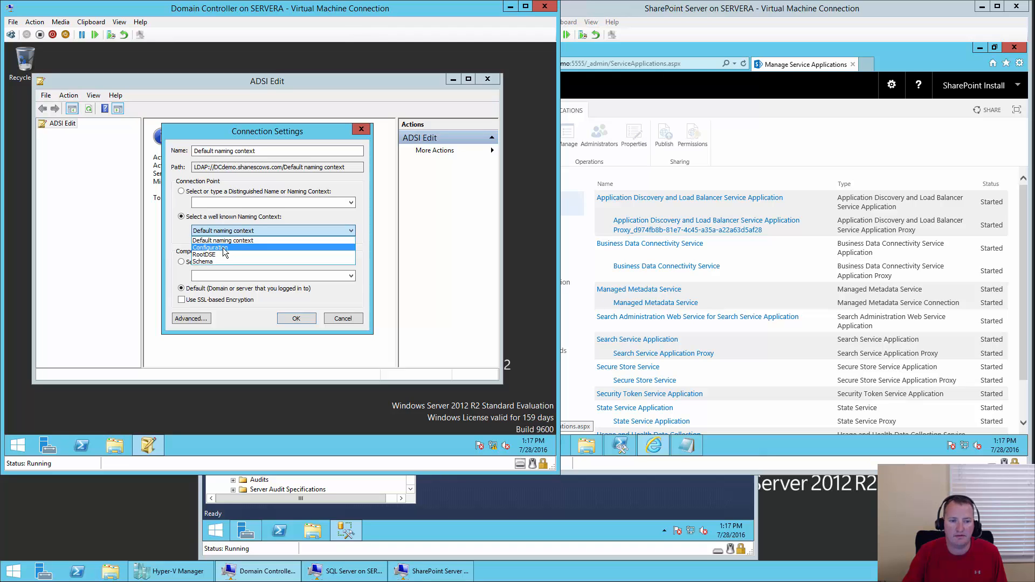
{"action": "left_click", "coordinate": [224, 249]}
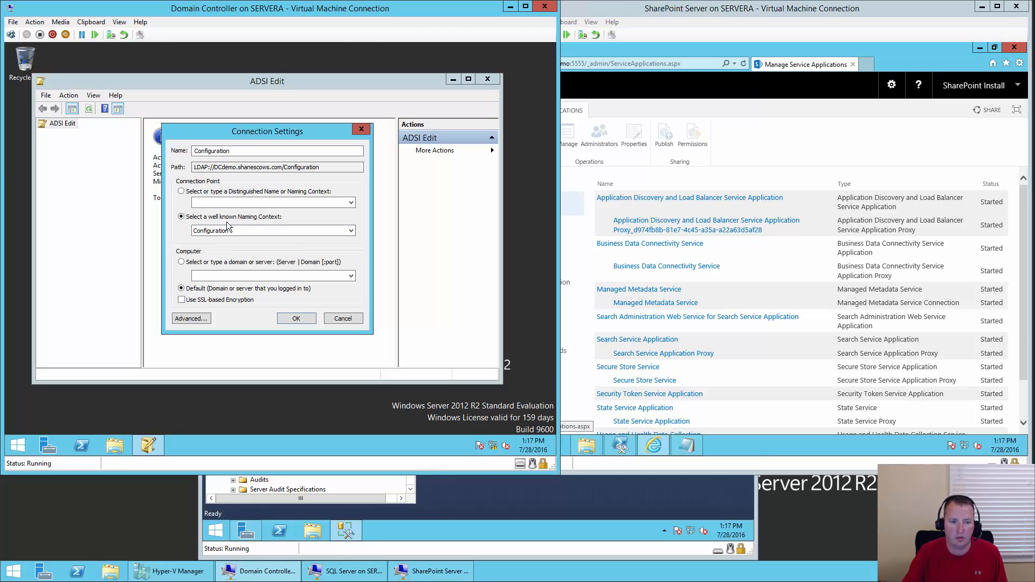
{"action": "left_click", "coordinate": [298, 320]}
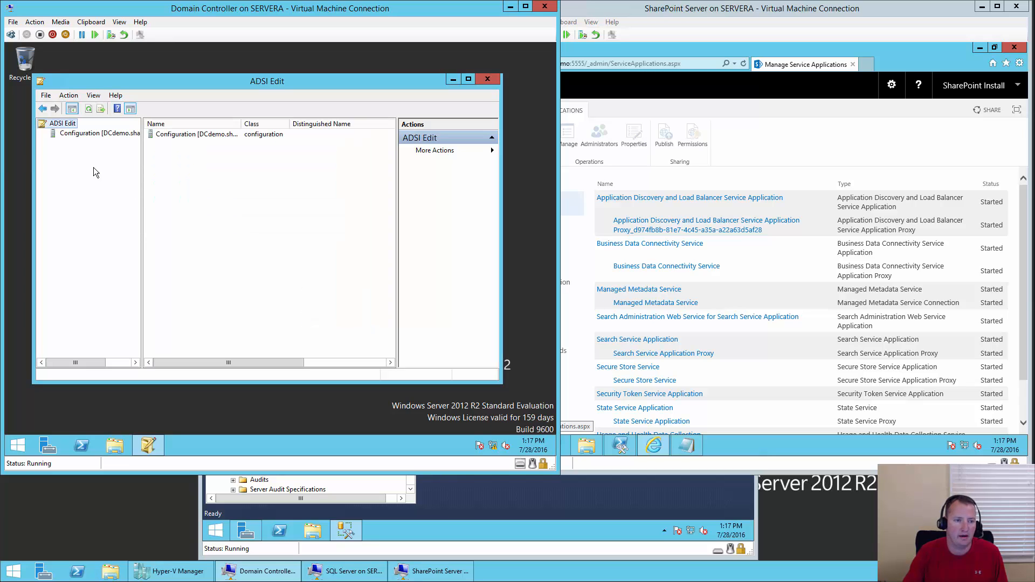
- Open properties of the CN=Configuration,DC=shanescows,DC=com container
{"action": "double_click", "coordinate": [89, 132]}
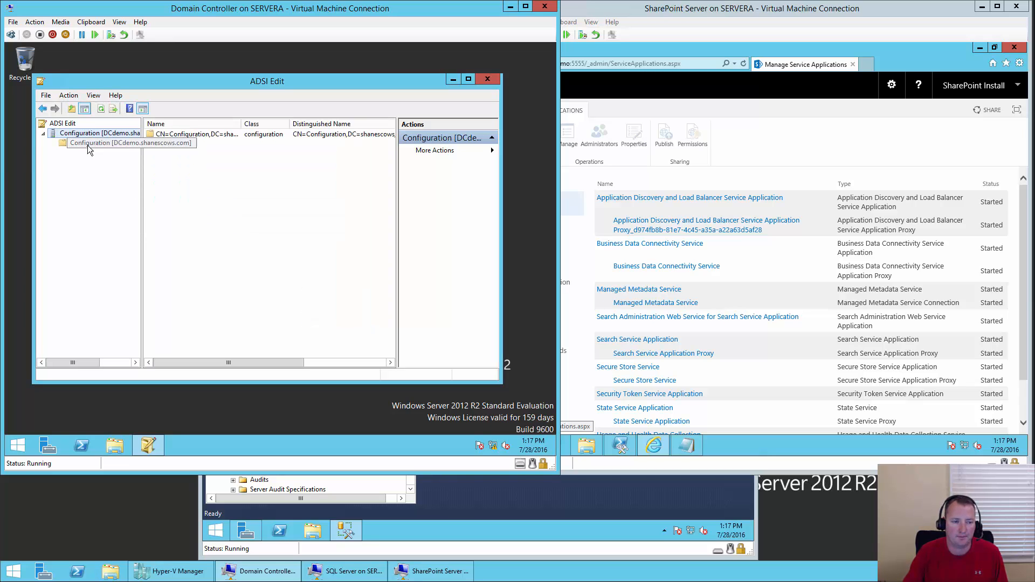
{"action": "left_click", "coordinate": [101, 144]}
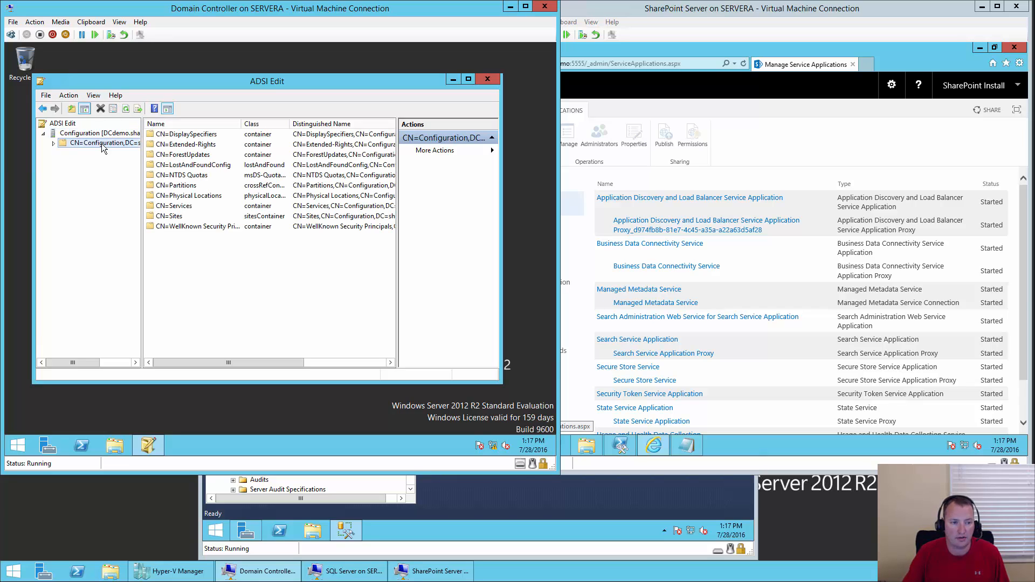
{"action": "right_click", "coordinate": [103, 144]}
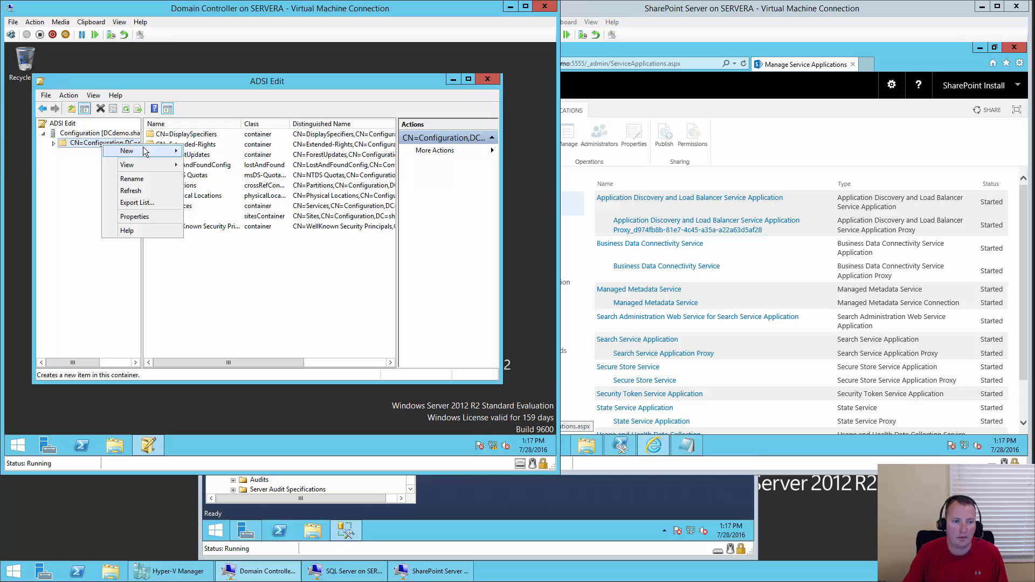
{"action": "mouse_move", "coordinate": [151, 153]}
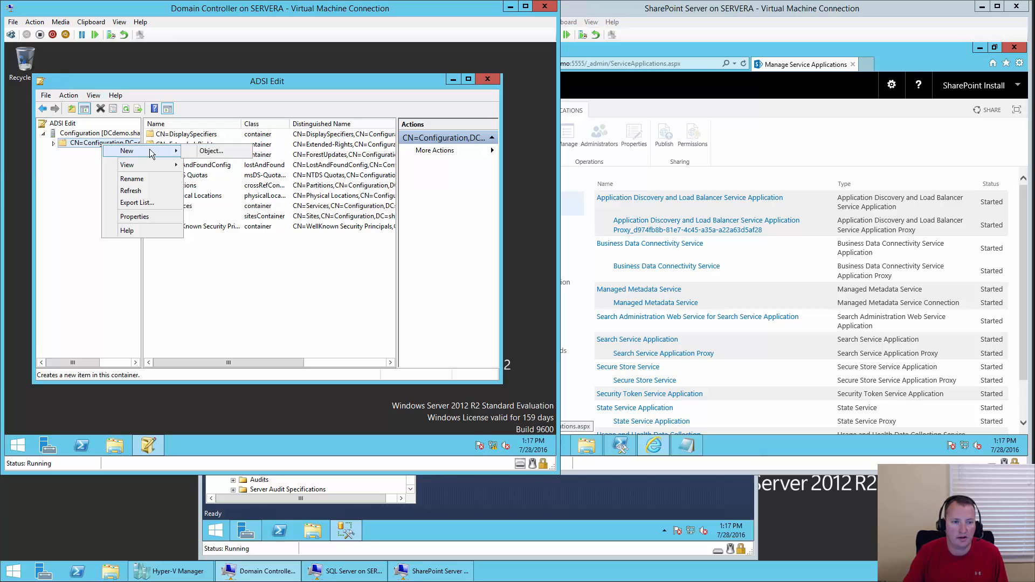
{"action": "left_click", "coordinate": [136, 217]}
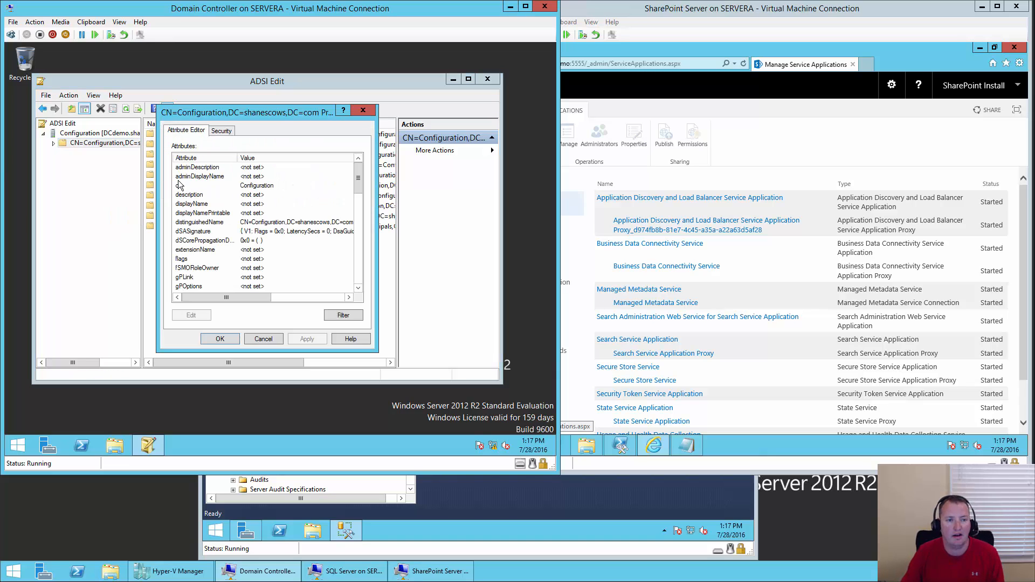
- Allow sp_profile Replicating Directory Changes on the Configuration container, then close ADSI Edit
{"action": "left_click", "coordinate": [222, 132]}
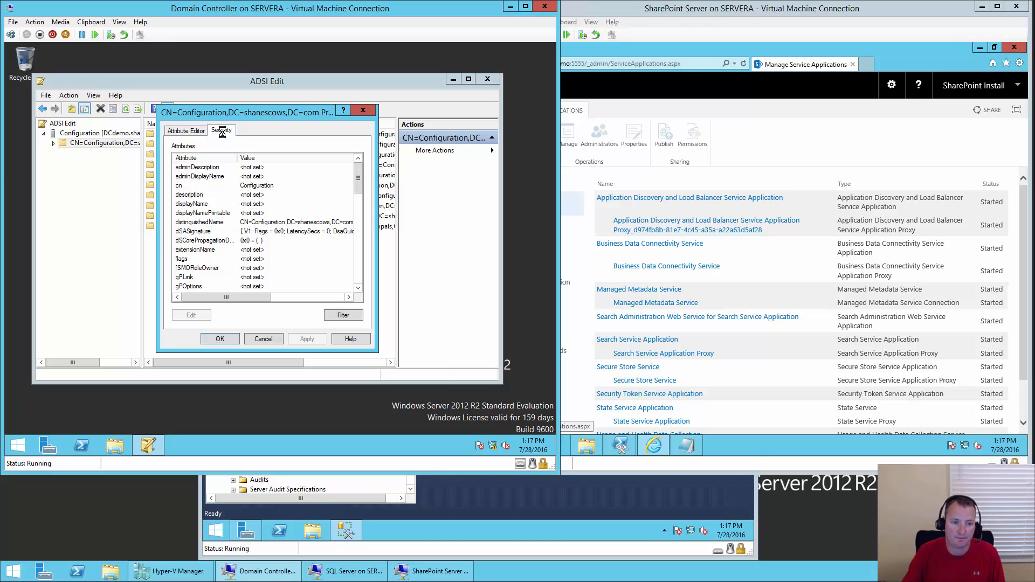
{"action": "left_click", "coordinate": [294, 217]}
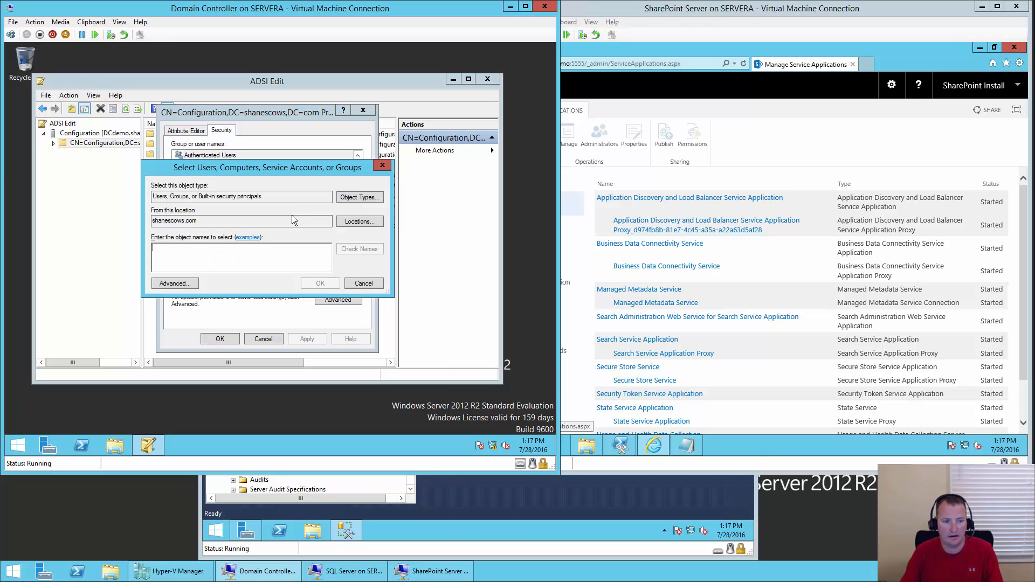
{"action": "type", "text": "sp_"}
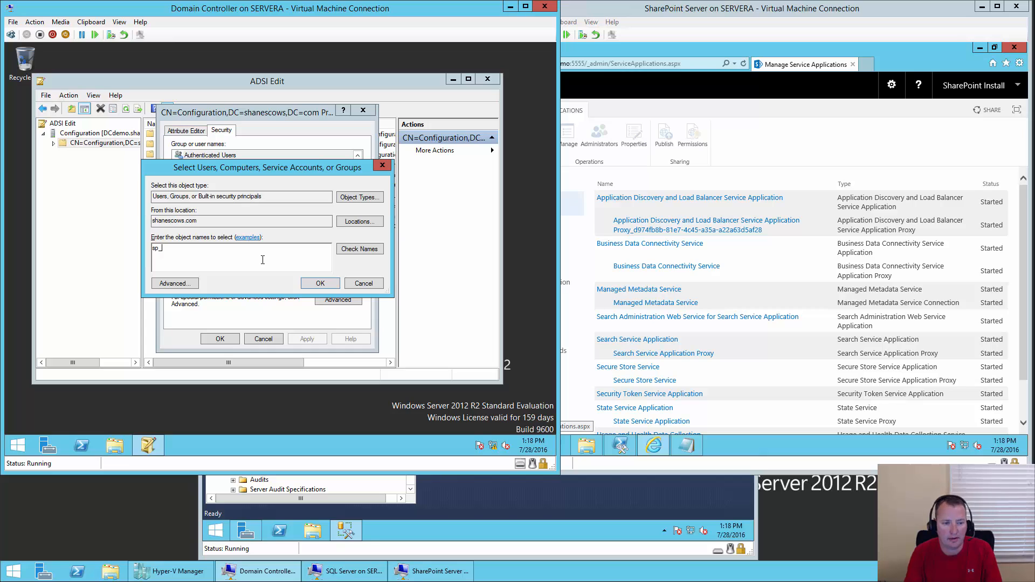
{"action": "type", "text": "profile"}
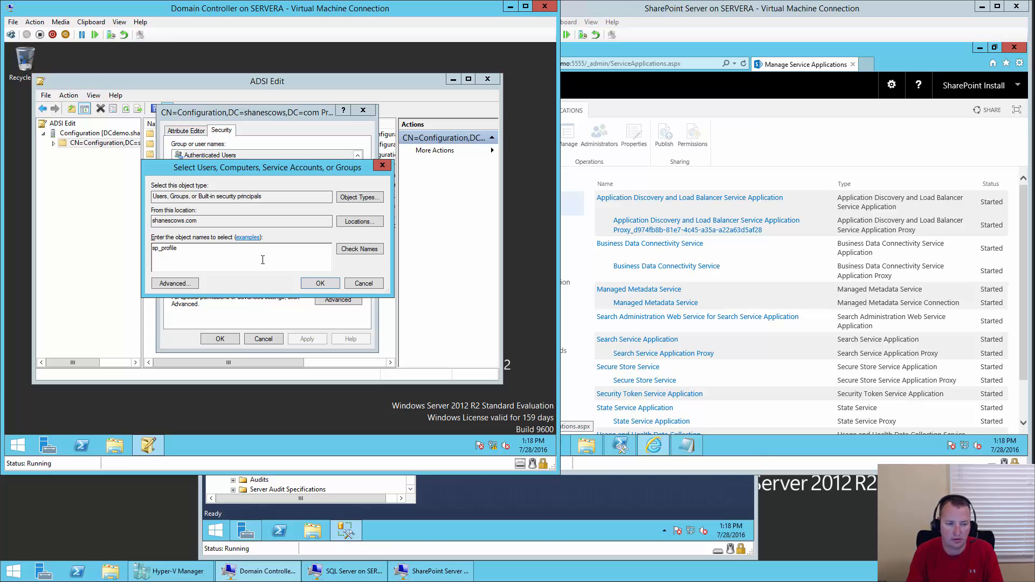
{"action": "key", "text": "Return"}
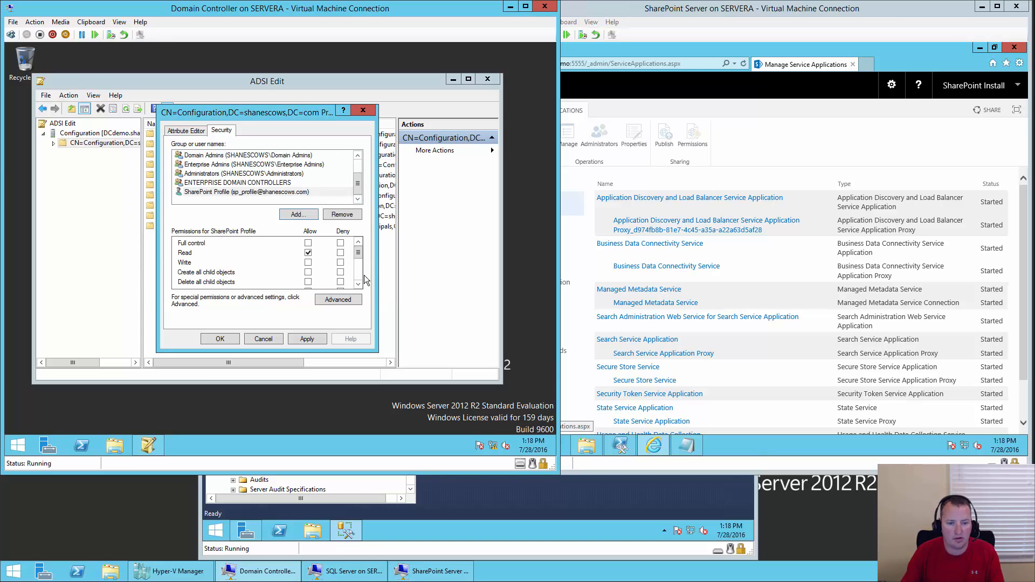
{"action": "scroll", "coordinate": [360, 273], "scroll_direction": "down", "scroll_amount": 5}
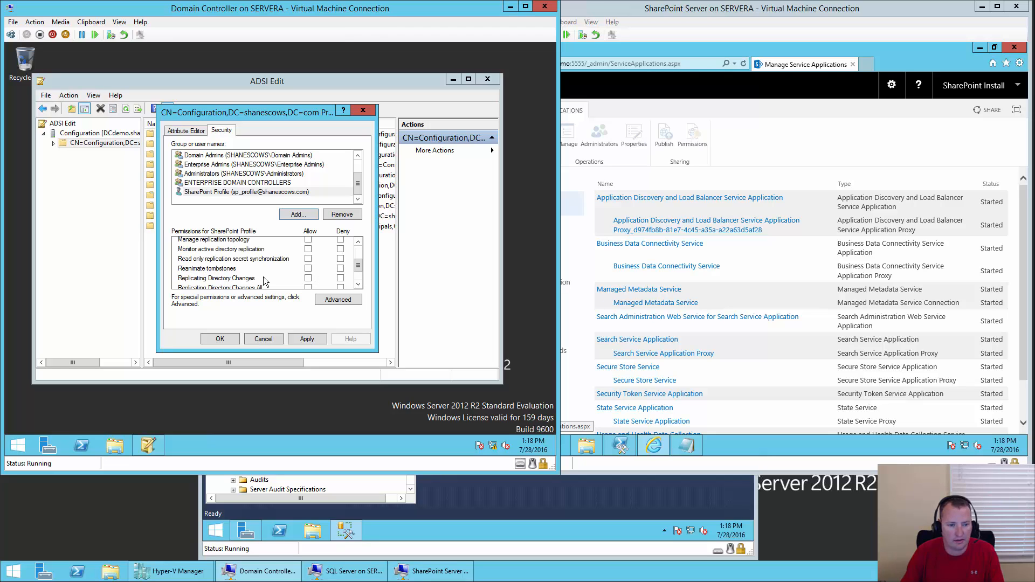
{"action": "left_click", "coordinate": [308, 278]}
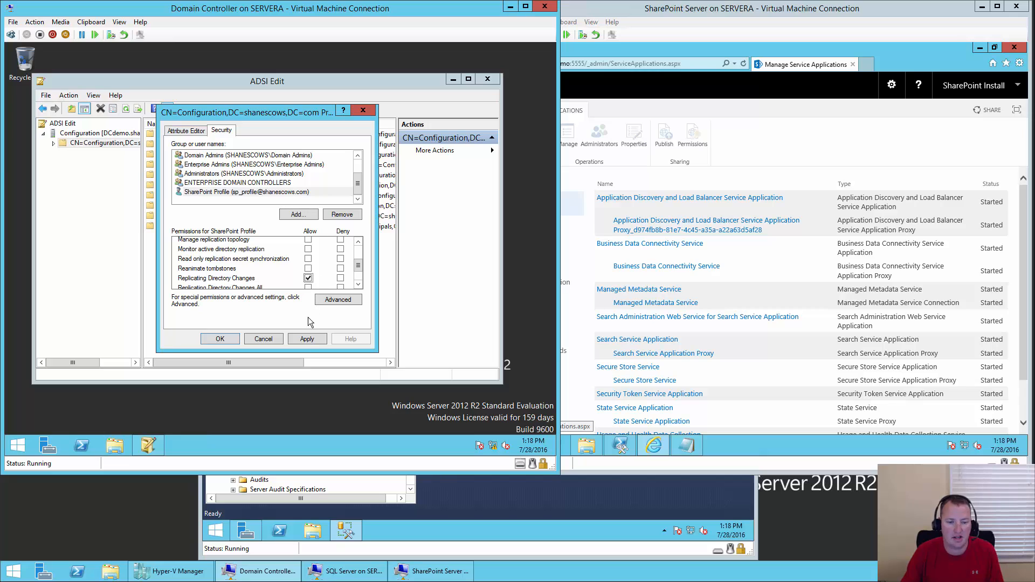
{"action": "left_click", "coordinate": [305, 340]}
{"action": "left_click", "coordinate": [226, 339]}
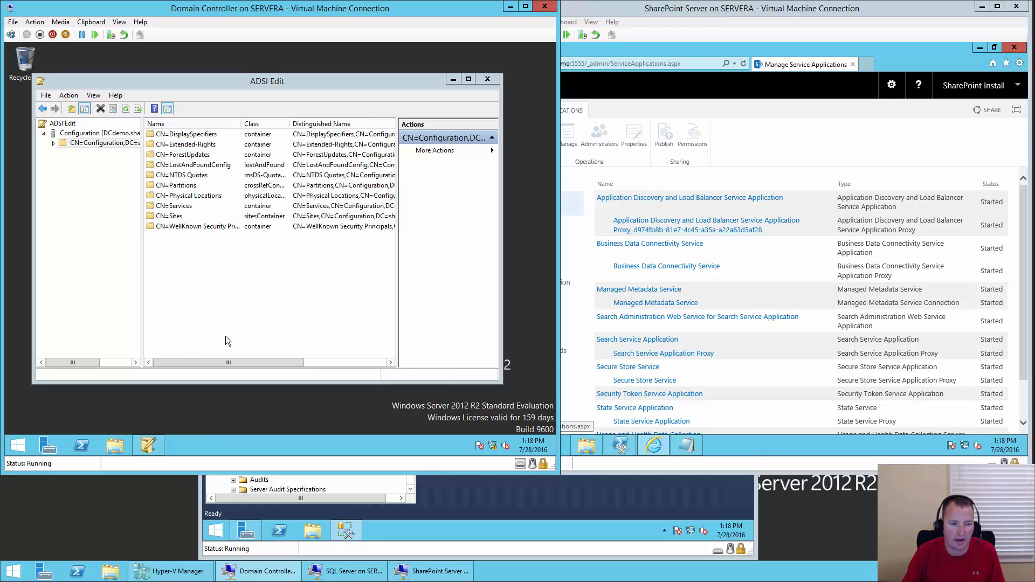
{"action": "left_click", "coordinate": [487, 80]}
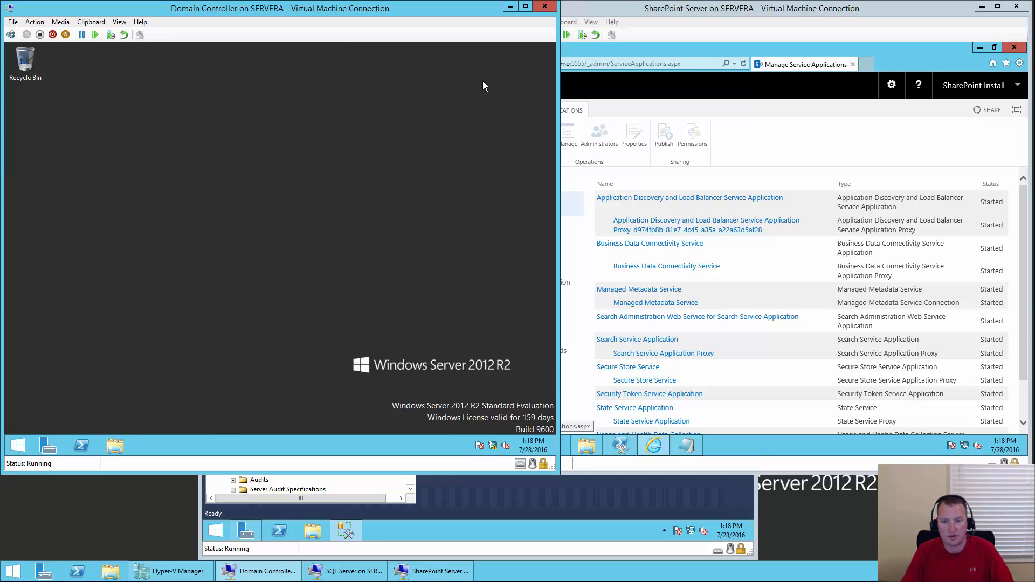
- Switch to the SharePoint server and open a new web application form via Manage web applications
{"action": "left_click", "coordinate": [671, 13]}
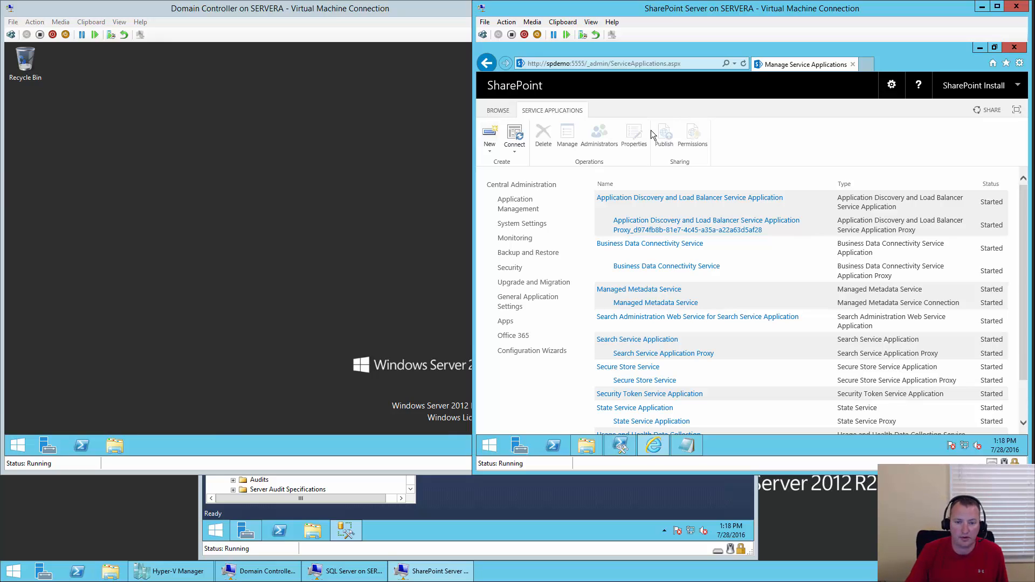
{"action": "left_click", "coordinate": [524, 210]}
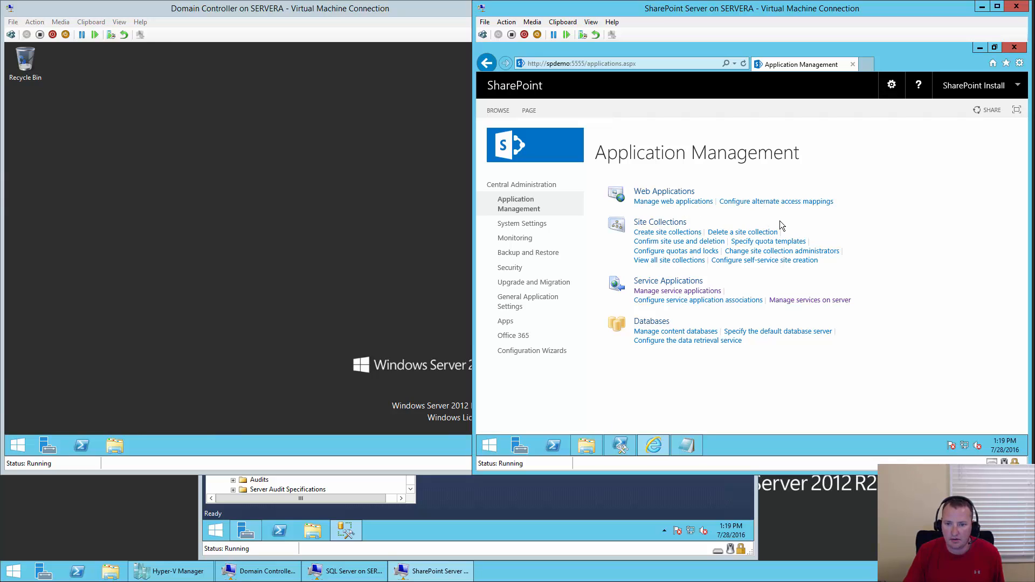
{"action": "left_click", "coordinate": [683, 208]}
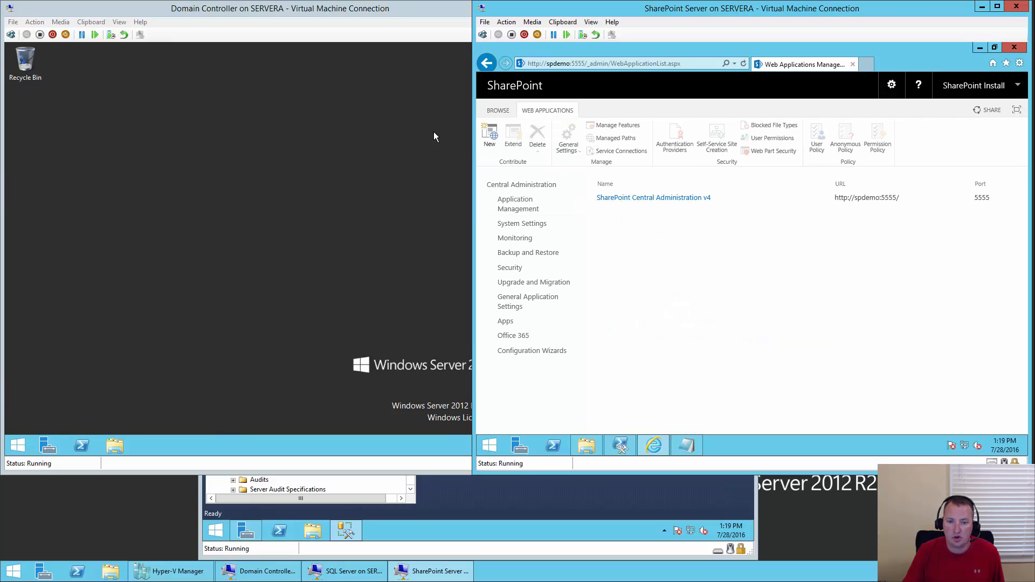
{"action": "left_click", "coordinate": [490, 136]}
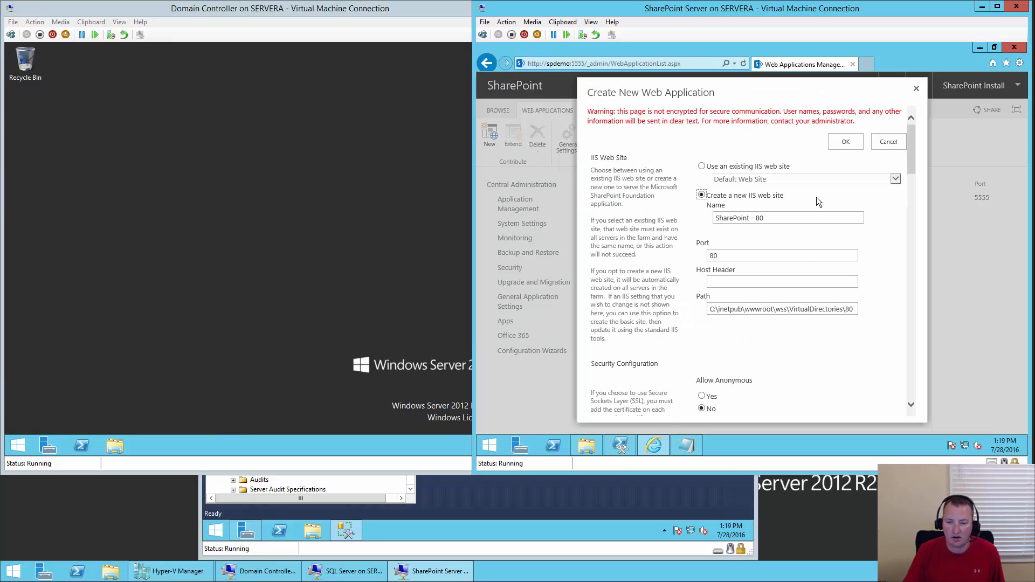
- Set the Host Header to my.shanescows.com
{"action": "left_click", "coordinate": [724, 255]}
{"action": "left_click", "coordinate": [725, 280]}
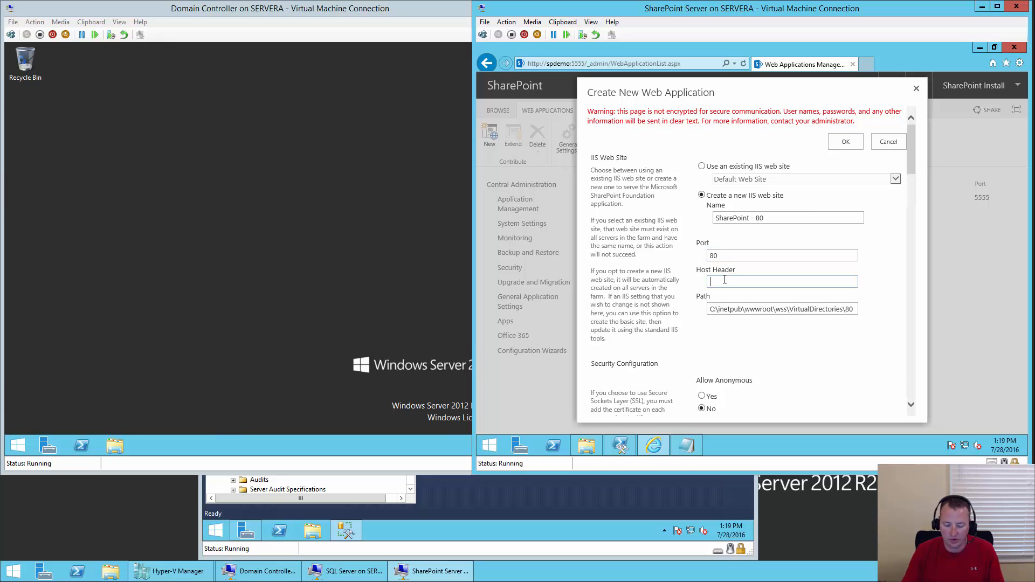
{"action": "type", "text": "my.shan"}
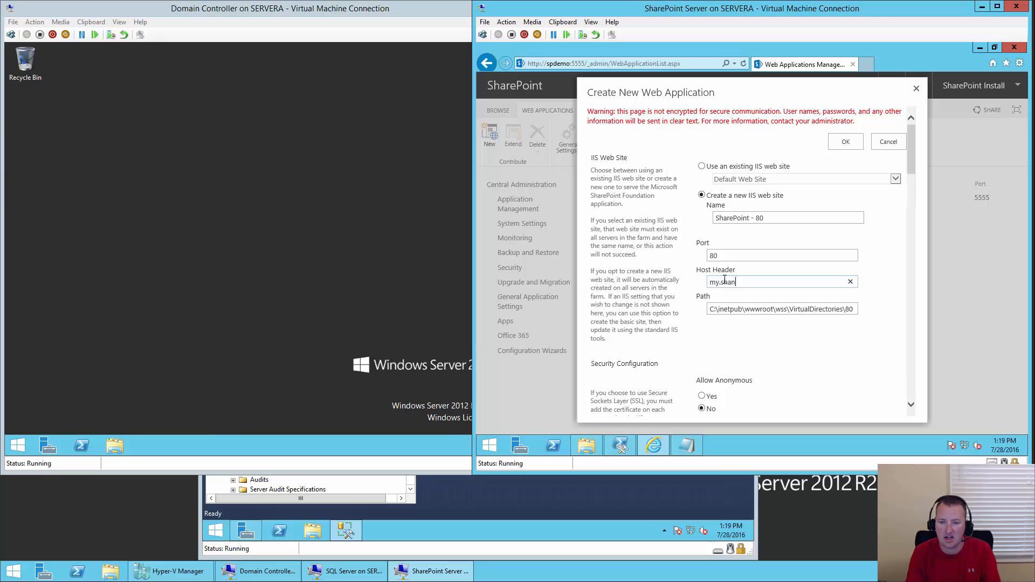
{"action": "type", "text": "escows.com"}
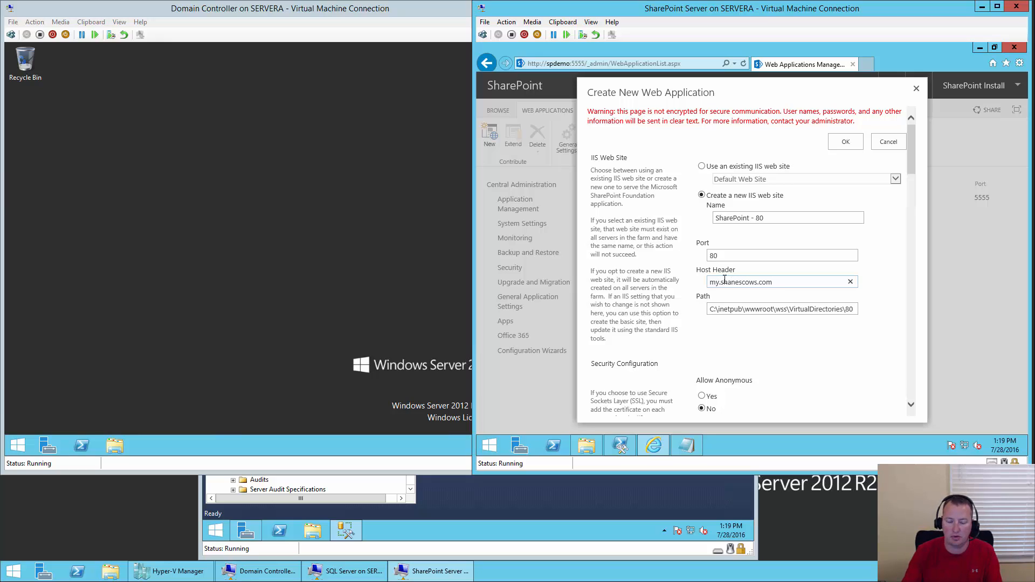
{"action": "left_click", "coordinate": [890, 267]}
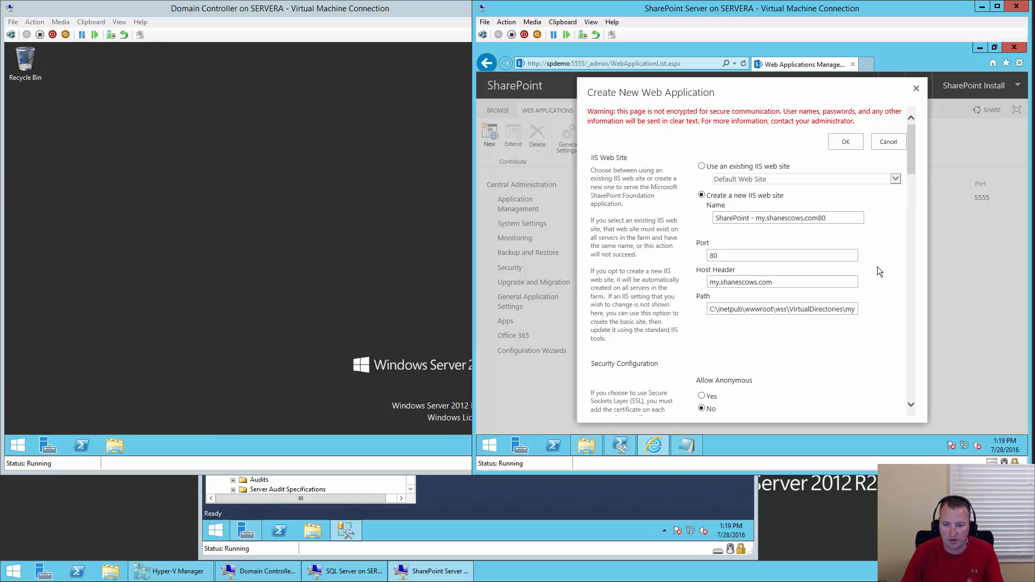
- Name the new application pool 'Default SharePoint Content Pool'
{"action": "scroll", "coordinate": [878, 266], "scroll_direction": "down", "scroll_amount": 1}
{"action": "scroll", "coordinate": [886, 264], "scroll_direction": "down", "scroll_amount": 2}
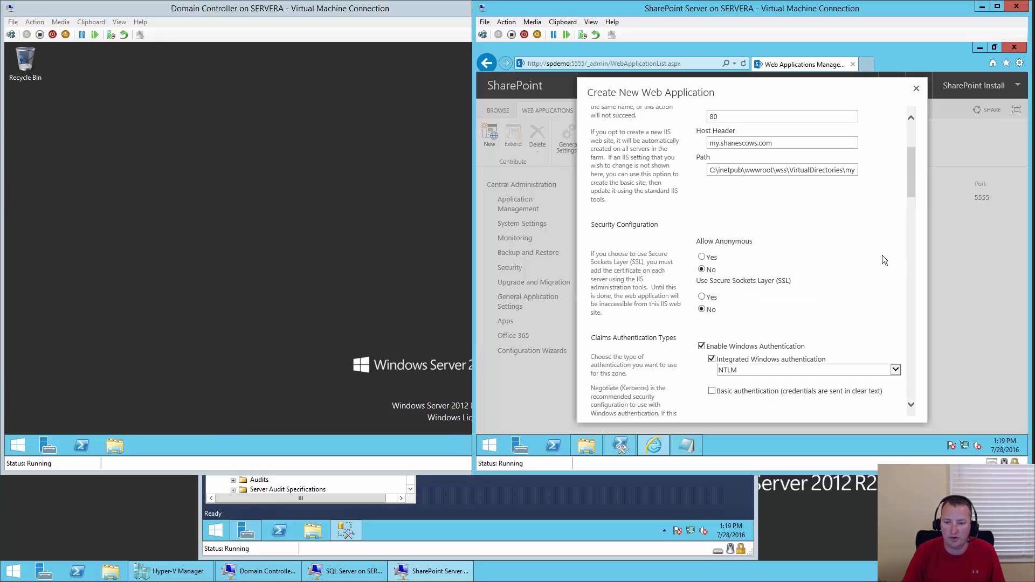
{"action": "scroll", "coordinate": [882, 260], "scroll_direction": "down", "scroll_amount": 2}
{"action": "scroll", "coordinate": [877, 244], "scroll_direction": "down", "scroll_amount": 2}
{"action": "scroll", "coordinate": [877, 244], "scroll_direction": "down", "scroll_amount": 2}
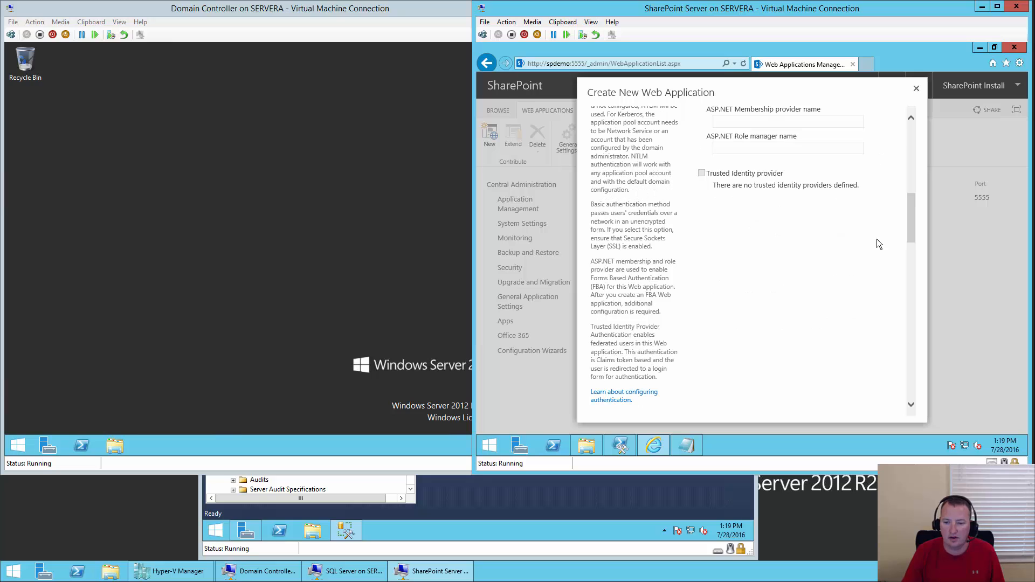
{"action": "scroll", "coordinate": [877, 245], "scroll_direction": "down", "scroll_amount": 6}
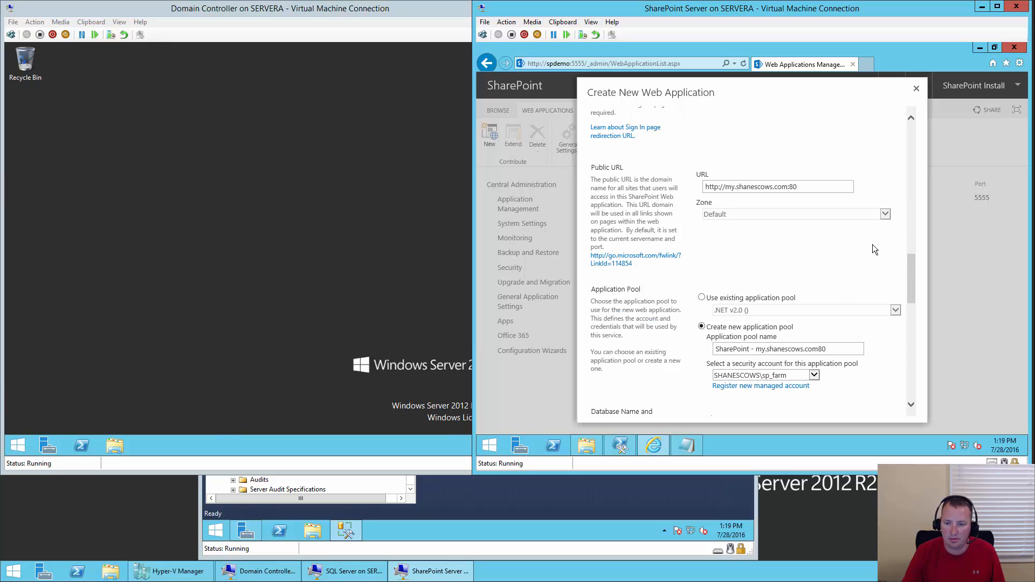
{"action": "scroll", "coordinate": [875, 249], "scroll_direction": "down", "scroll_amount": 3}
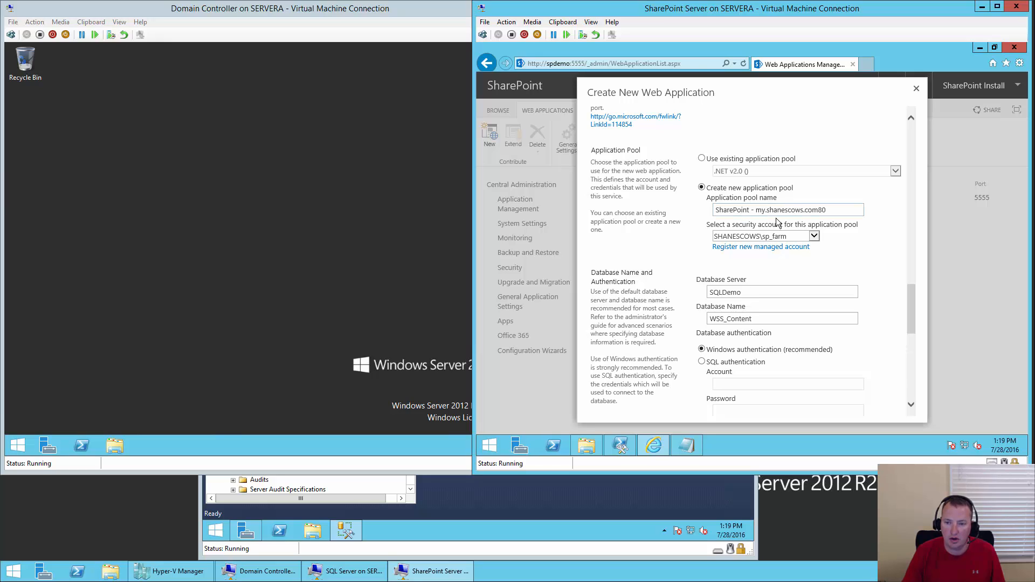
{"action": "left_click", "coordinate": [824, 209]}
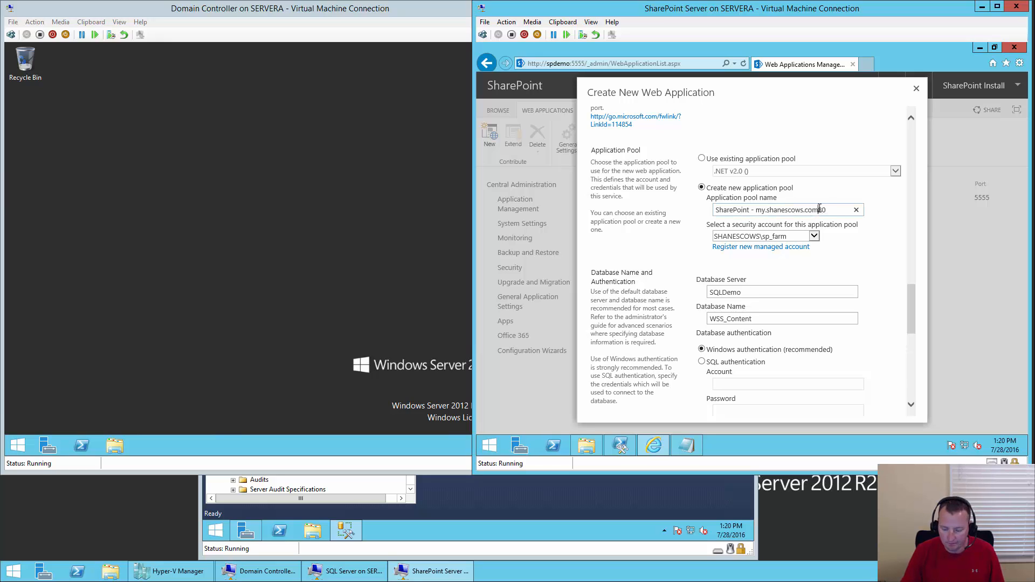
{"action": "key", "text": "BackSpace"}
{"action": "key", "text": "BackSpace"}
{"action": "key", "text": "BackSpace"}
{"action": "key", "text": "BackSpace"}
{"action": "key", "text": "BackSpace"}
{"action": "key", "text": "BackSpace"}
{"action": "key", "text": "BackSpace"}
{"action": "key", "text": "BackSpace"}
{"action": "key", "text": "BackSpace"}
{"action": "key", "text": "BackSpace"}
{"action": "key", "text": "BackSpace"}
{"action": "key", "text": "BackSpace"}
{"action": "key", "text": "BackSpace"}
{"action": "key", "text": "BackSpace"}
{"action": "key", "text": "BackSpace"}
{"action": "key", "text": "BackSpace"}
{"action": "key", "text": "BackSpace"}
{"action": "key", "text": "BackSpace"}
{"action": "key", "text": "BackSpace"}
{"action": "key", "text": "BackSpace"}
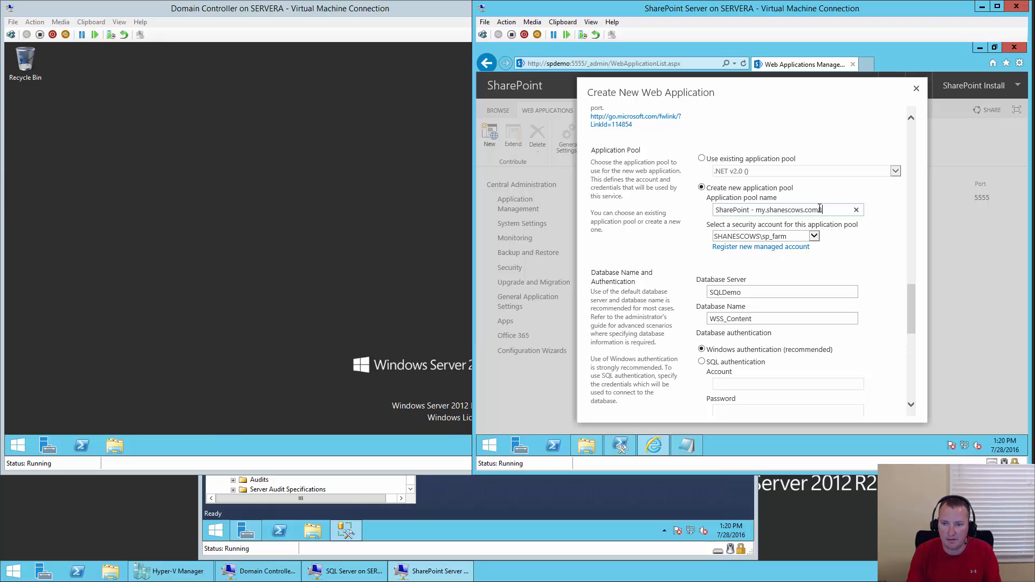
{"action": "key", "text": "BackSpace"}
{"action": "key", "text": "BackSpace"}
{"action": "key", "text": "BackSpace"}
{"action": "key", "text": "BackSpace"}
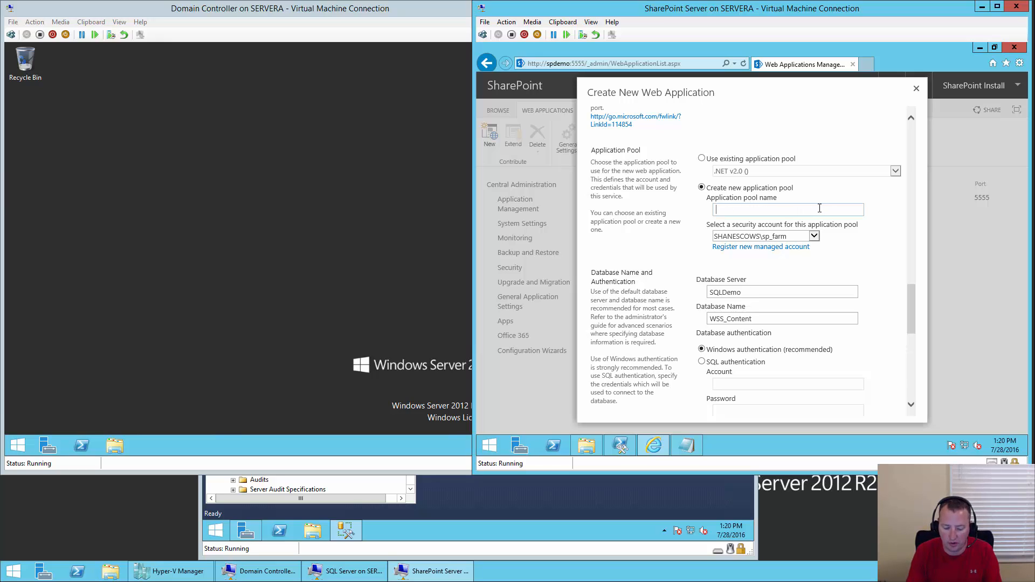
{"action": "type", "text": "Default SharePointe"}
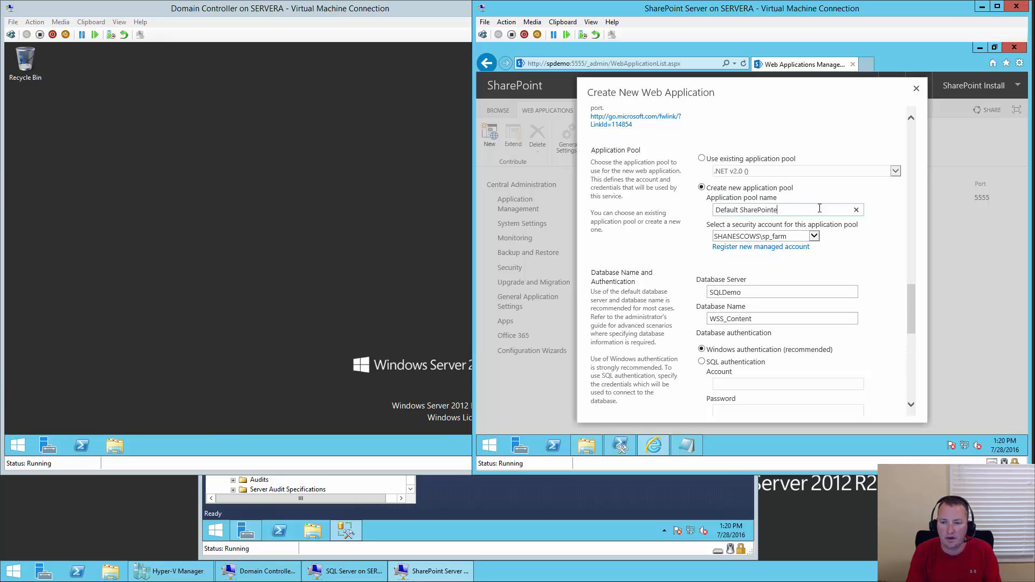
{"action": "key", "text": "BackSpace"}
{"action": "type", "text": "Content"}
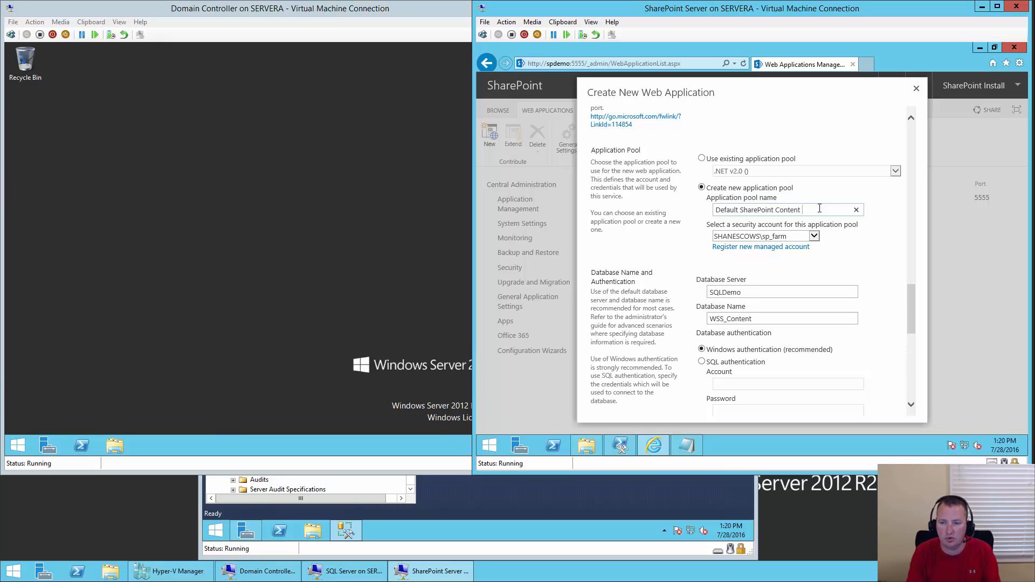
{"action": "type", "text": " Poo"}
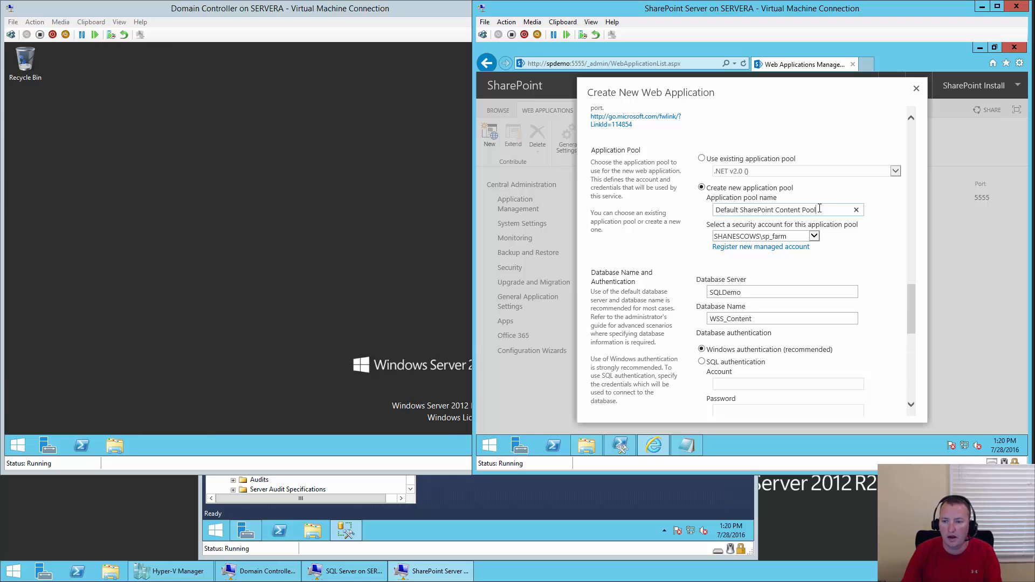
{"action": "type", "text": "l"}
- Run the pool under sp_webapps, name the database WSS_Content_MY, and create the web application
{"action": "left_click", "coordinate": [815, 235]}
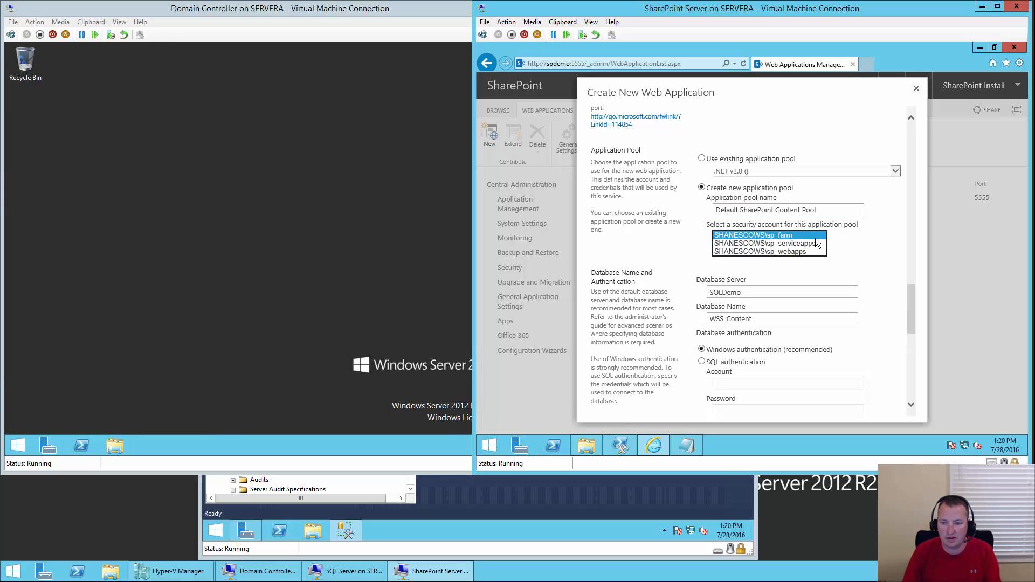
{"action": "left_click", "coordinate": [802, 252]}
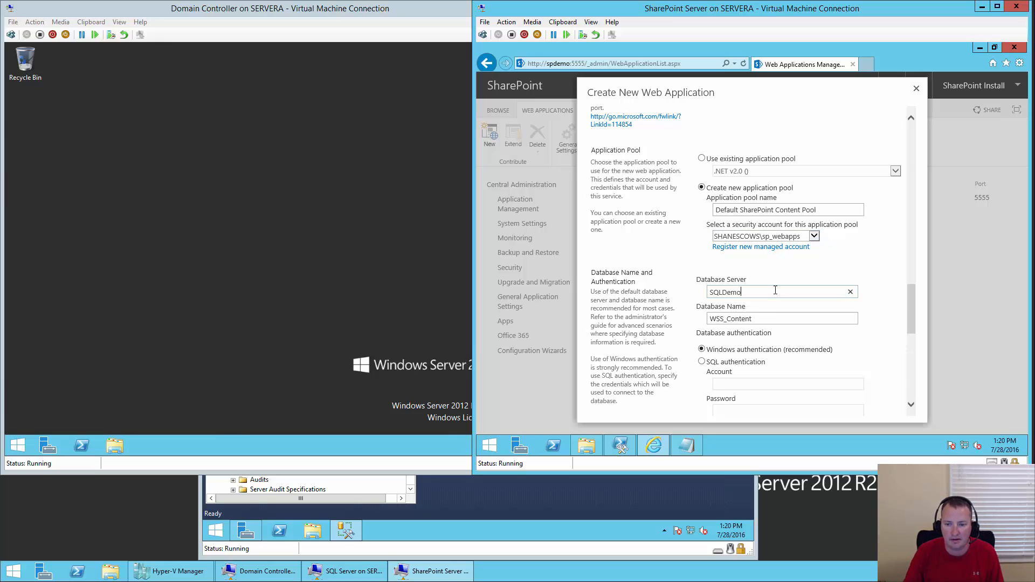
{"action": "left_click", "coordinate": [777, 319]}
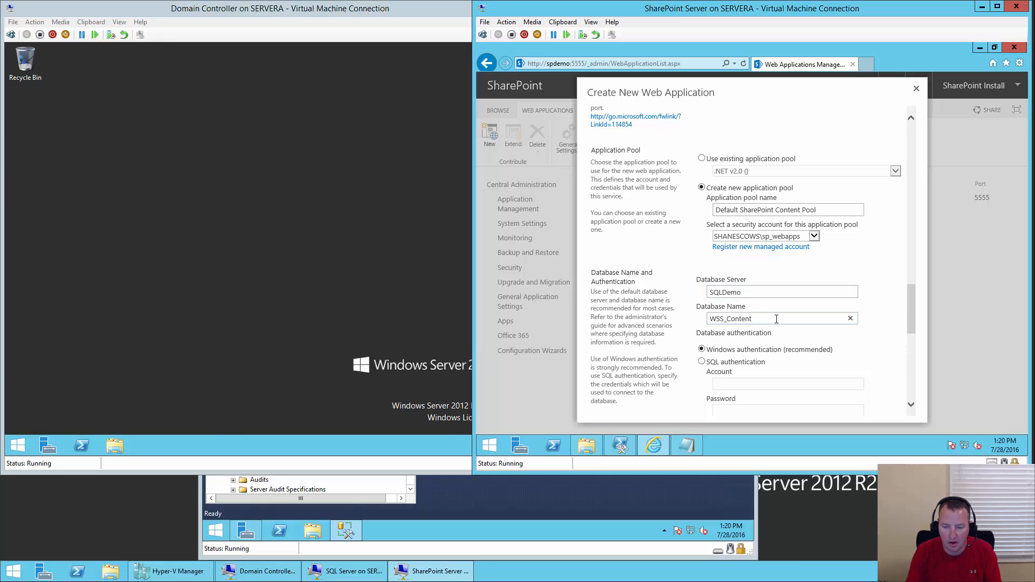
{"action": "type", "text": "_"}
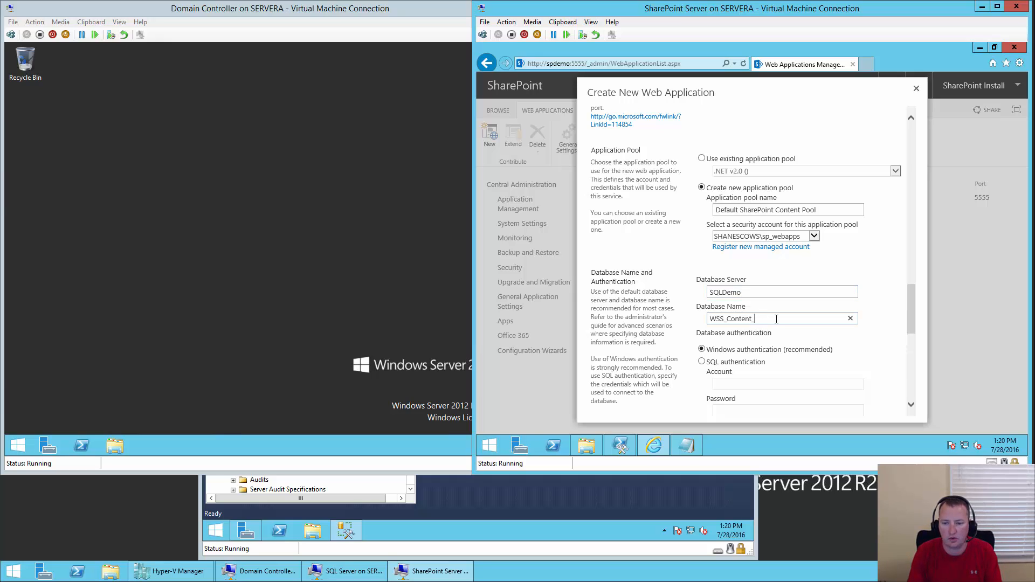
{"action": "type", "text": "MY"}
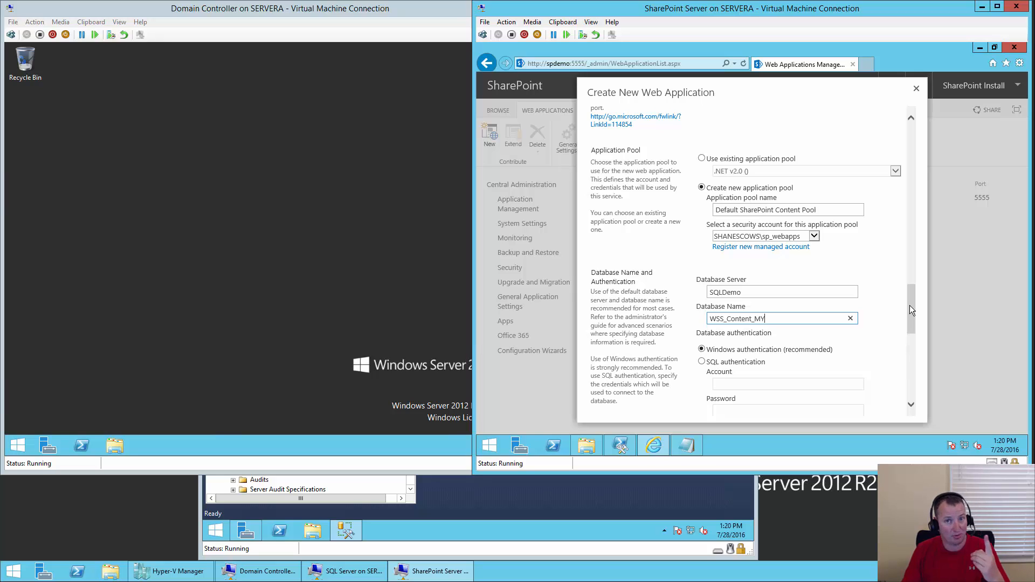
{"action": "left_click_drag", "start_coordinate": [911, 306], "coordinate": [918, 383]}
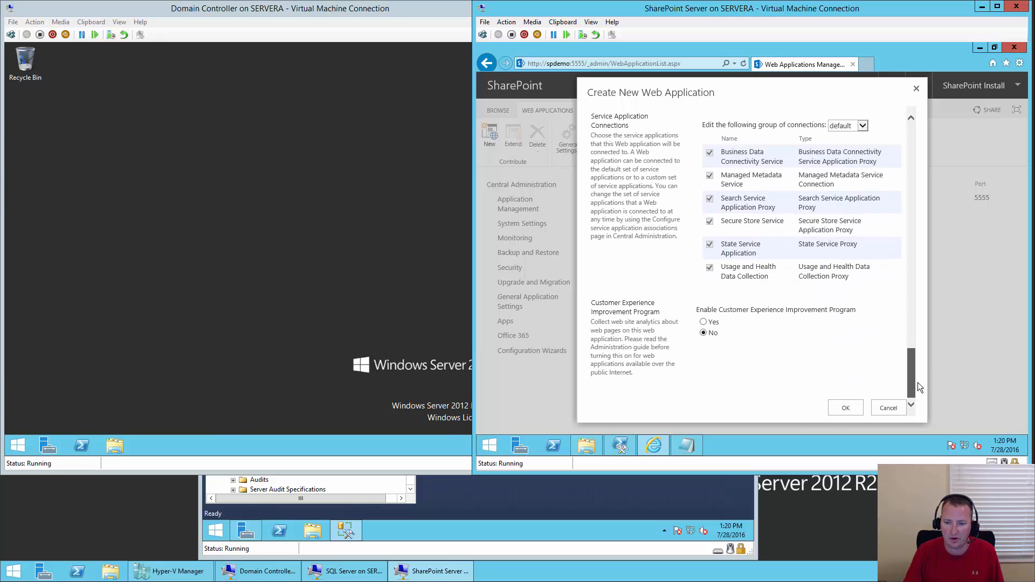
{"action": "left_click", "coordinate": [846, 408]}
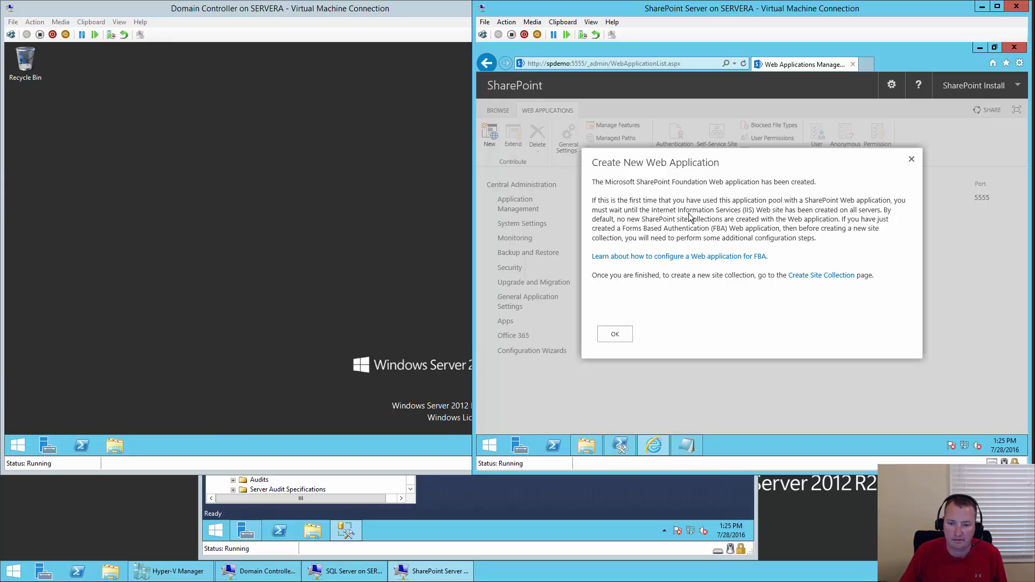
- Dismiss the web-application-created notice and start another new web application
{"action": "left_click", "coordinate": [615, 338]}
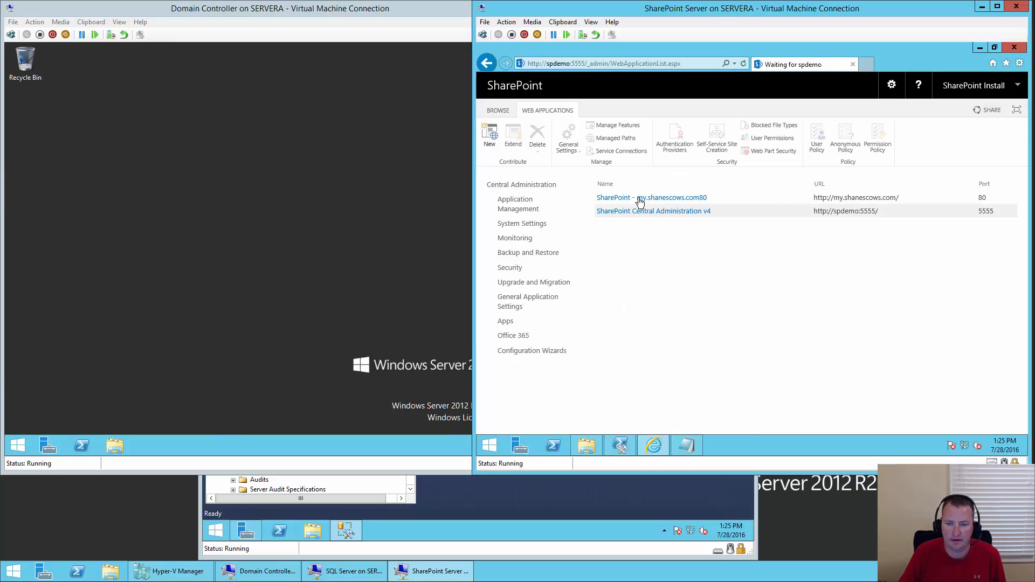
{"action": "left_click", "coordinate": [490, 143]}
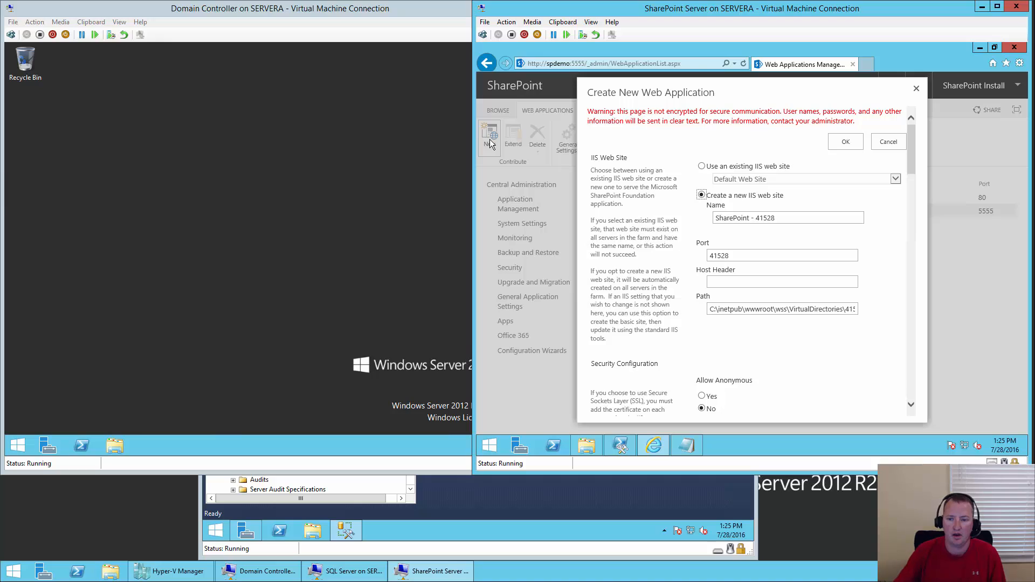
- Set the new web application's port to 80 and host header to portal.shanescows.com
{"action": "left_click", "coordinate": [727, 256]}
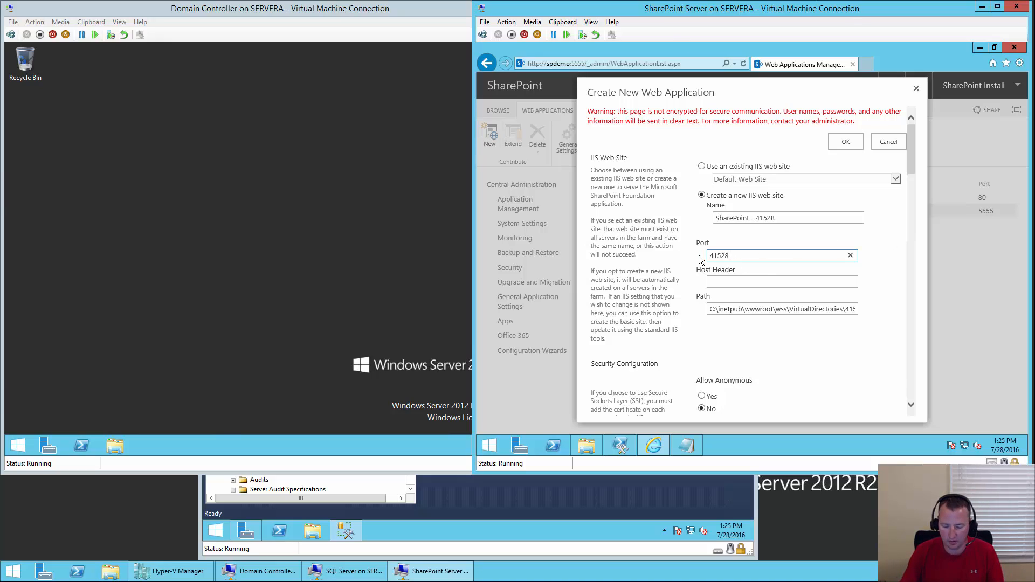
{"action": "key", "text": "BackSpace"}
{"action": "key", "text": "BackSpace"}
{"action": "key", "text": "BackSpace"}
{"action": "key", "text": "BackSpace"}
{"action": "key", "text": "BackSpace"}
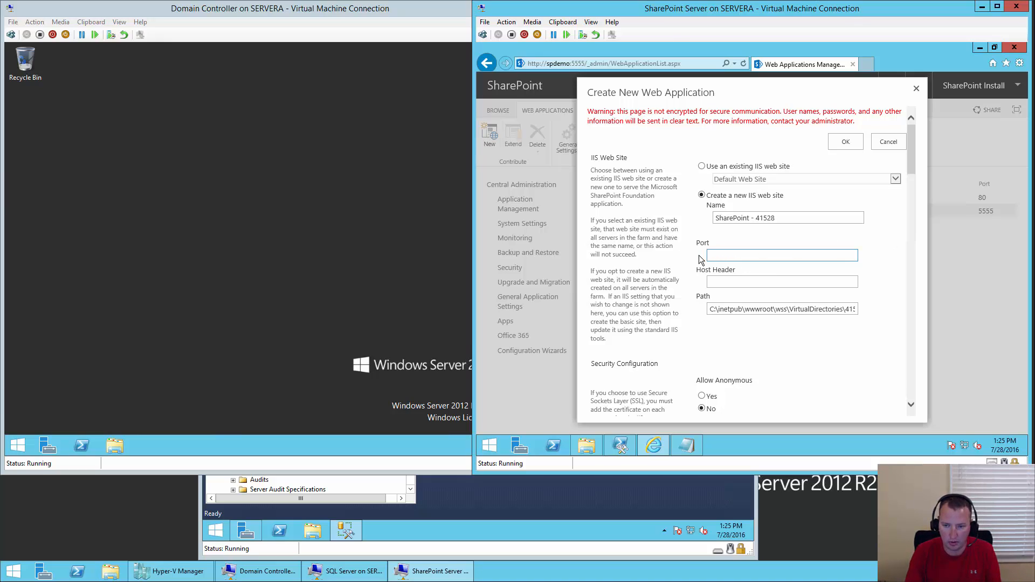
{"action": "type", "text": "80"}
{"action": "key", "text": "Tab"}
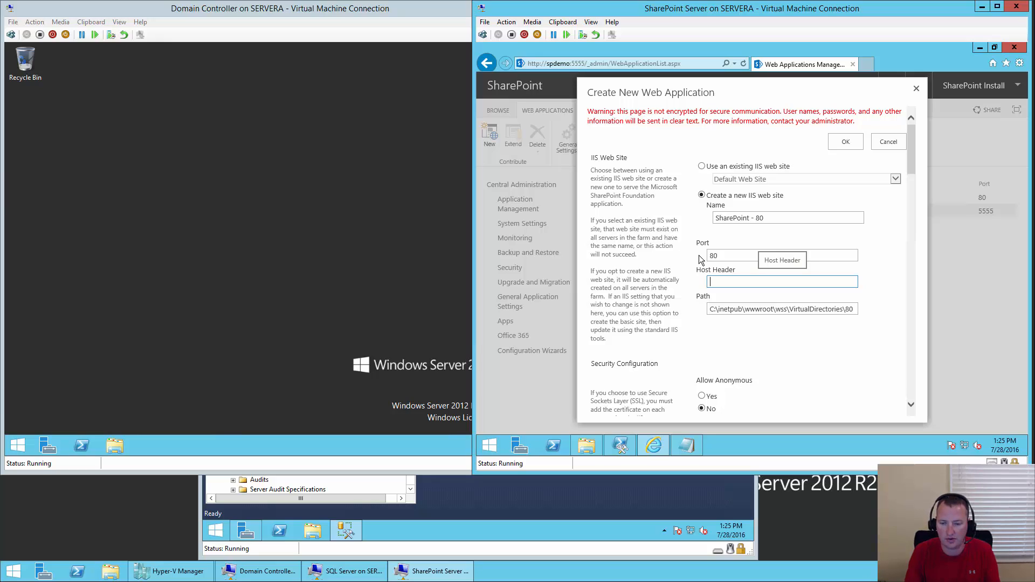
{"action": "type", "text": "portal.shanescows"}
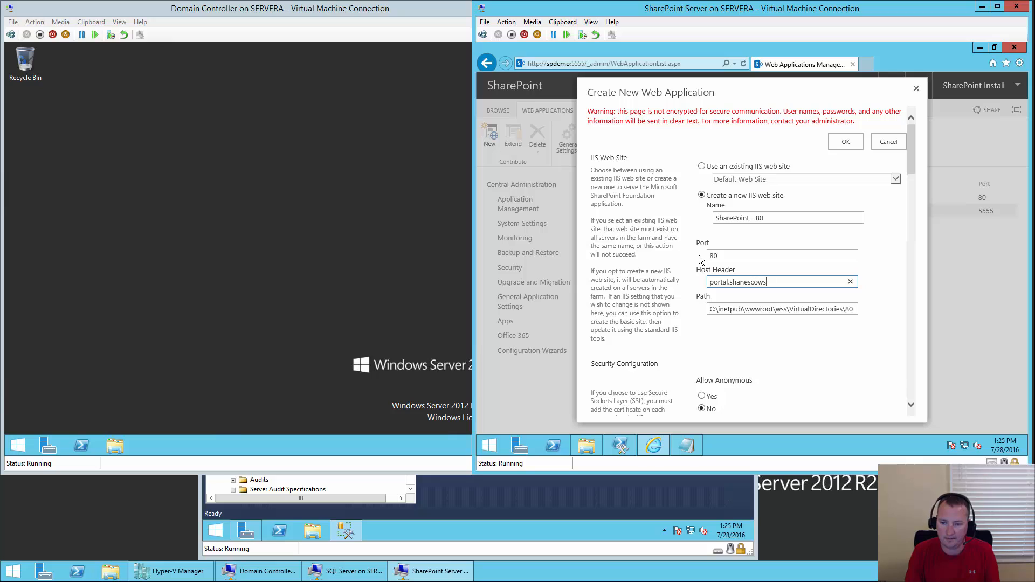
{"action": "type", "text": ".com"}
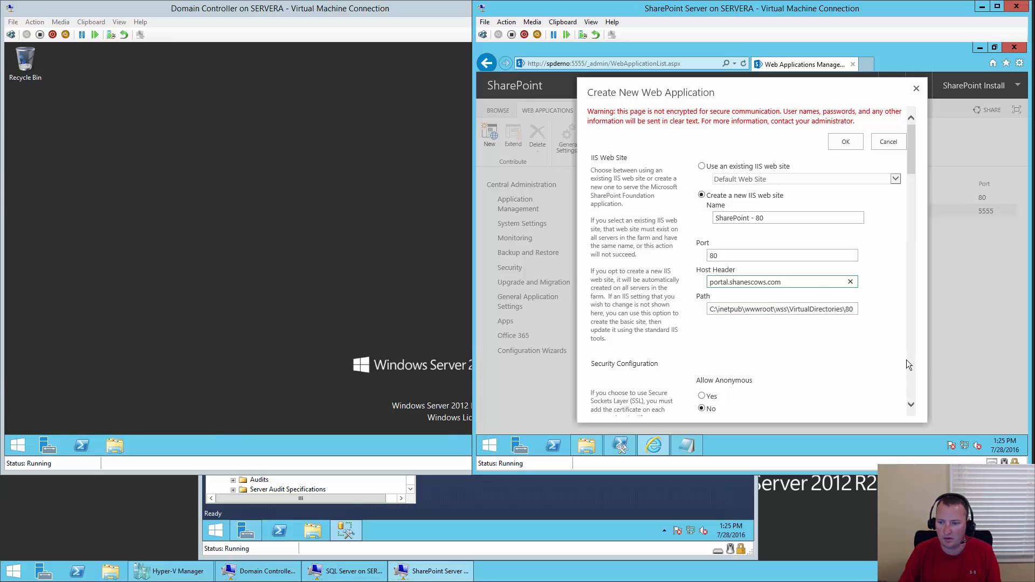
- Use the existing Default SharePoint Content Pool and database WSS_Content_Portal, then create the application
{"action": "scroll", "coordinate": [914, 367], "scroll_direction": "down", "scroll_amount": 15}
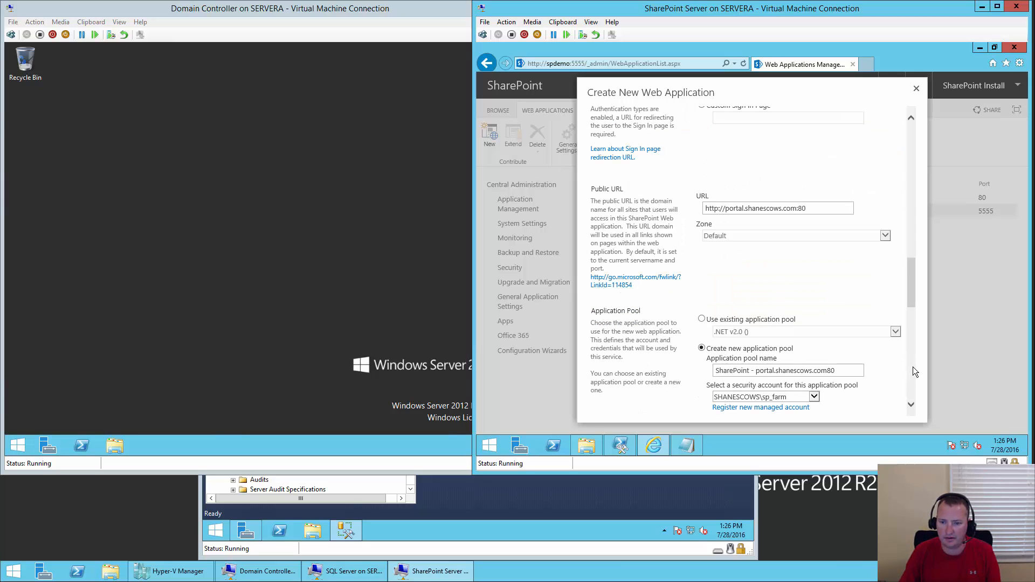
{"action": "left_click", "coordinate": [773, 321]}
{"action": "left_click", "coordinate": [772, 332]}
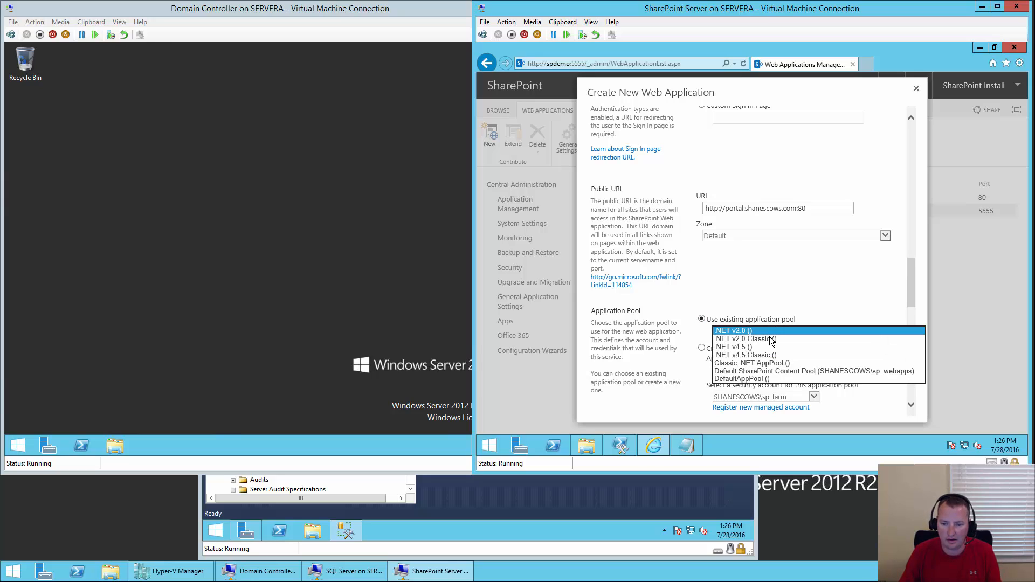
{"action": "left_click", "coordinate": [800, 372]}
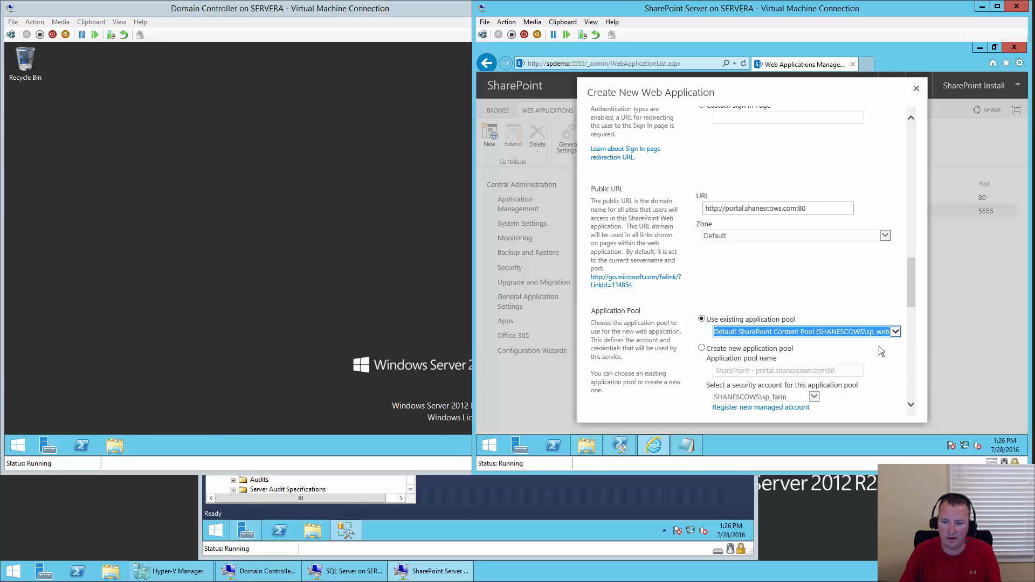
{"action": "left_click_drag", "start_coordinate": [911, 284], "coordinate": [911, 304]}
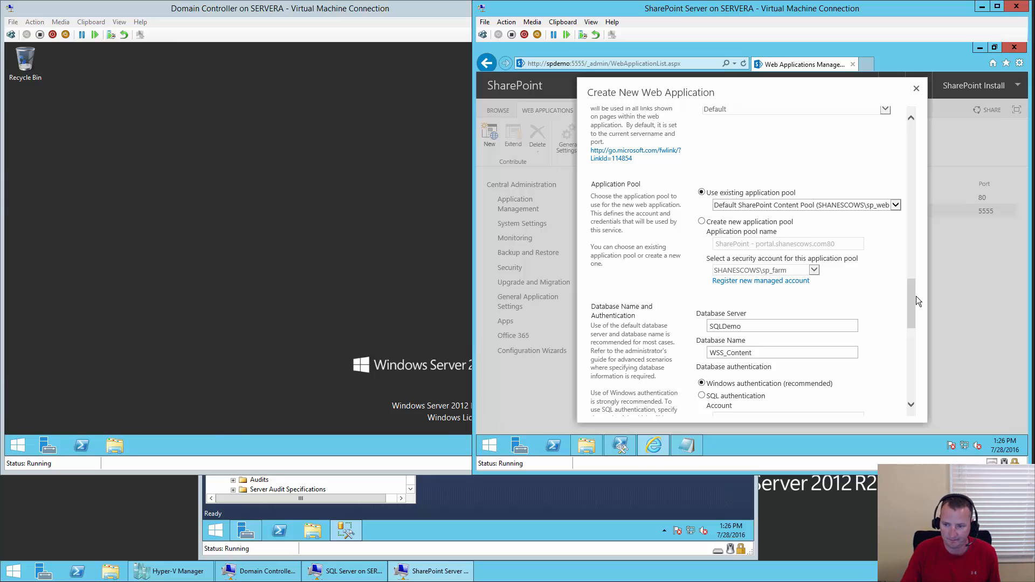
{"action": "left_click", "coordinate": [788, 351]}
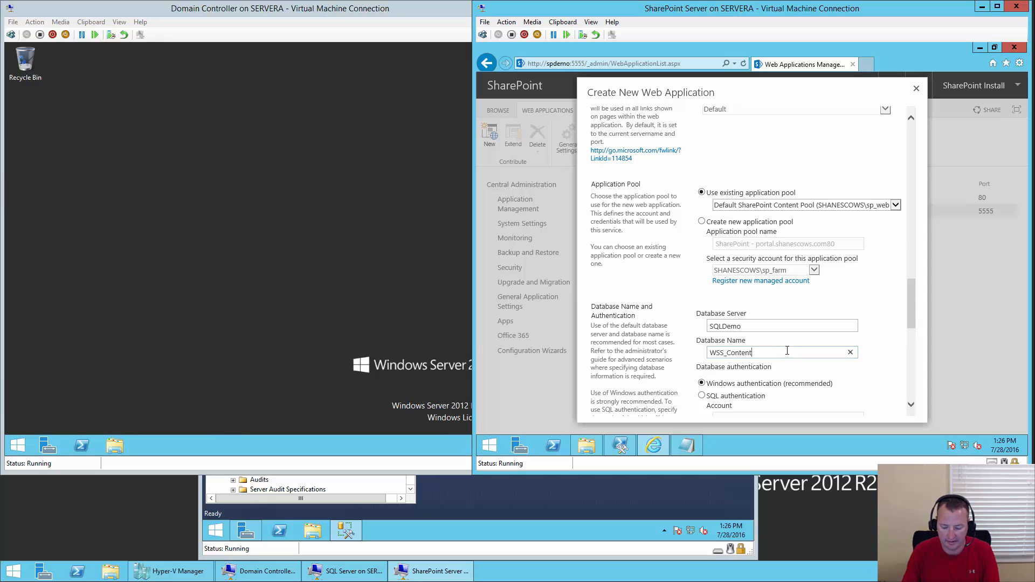
{"action": "type", "text": "_Portal"}
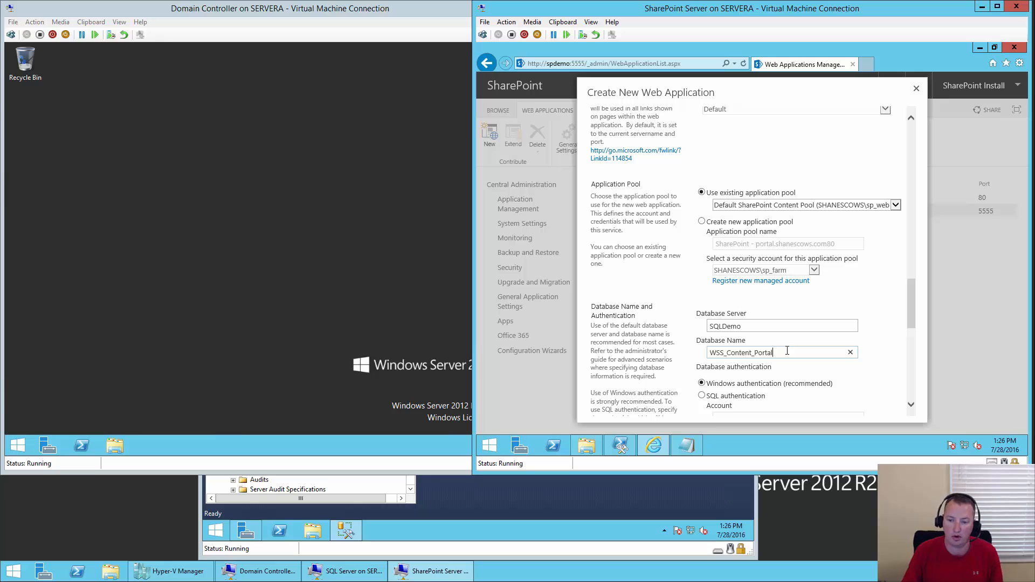
{"action": "left_click_drag", "start_coordinate": [909, 312], "coordinate": [912, 412]}
{"action": "left_click", "coordinate": [845, 411]}
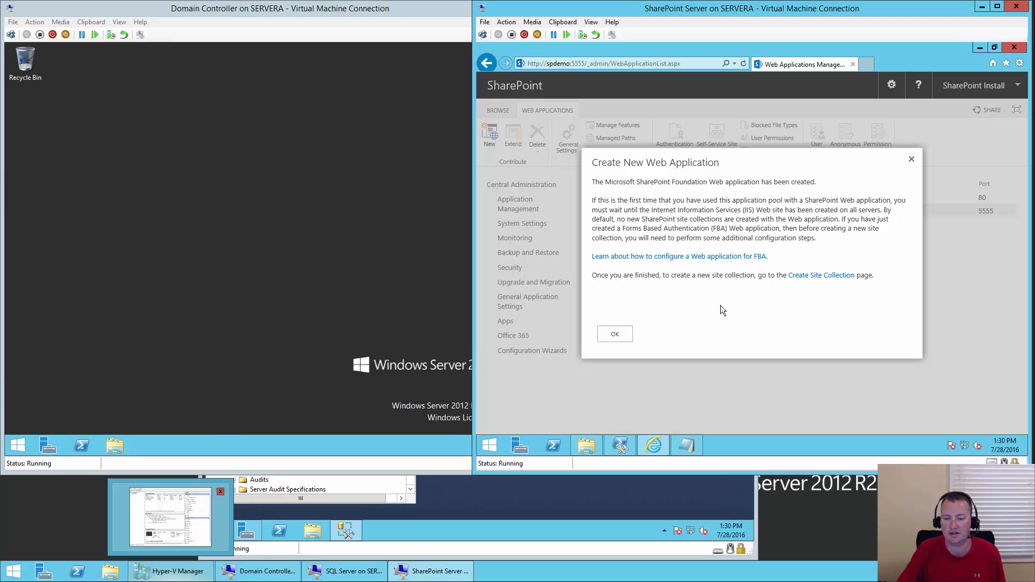
- Dismiss the web-application-created notice and return to Application Management
{"action": "left_click", "coordinate": [615, 335]}
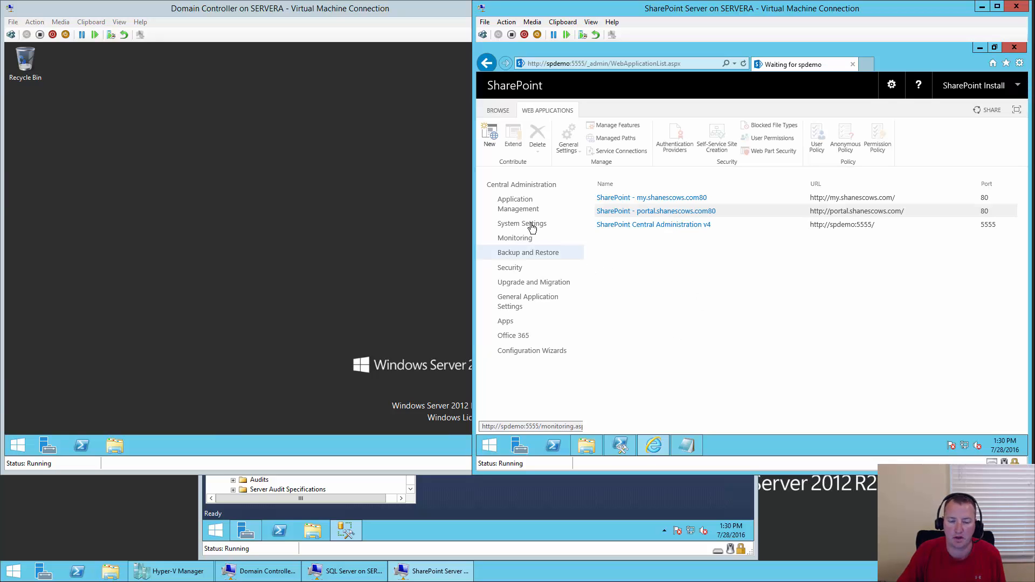
{"action": "left_click", "coordinate": [520, 208]}
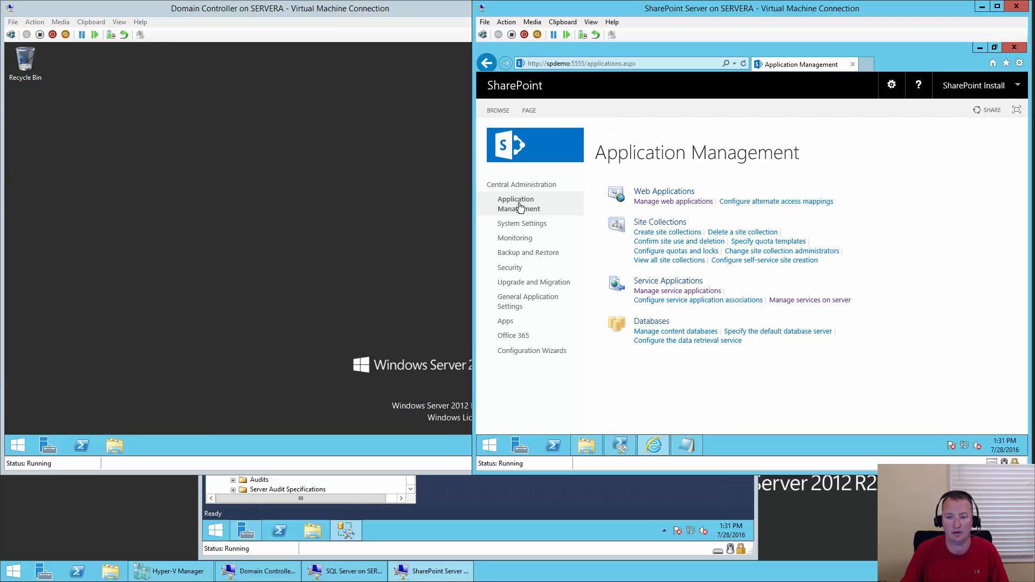
- Start a new site collection titled 'My Site Host' using the Enterprise My Site Host template
{"action": "left_click", "coordinate": [680, 234]}
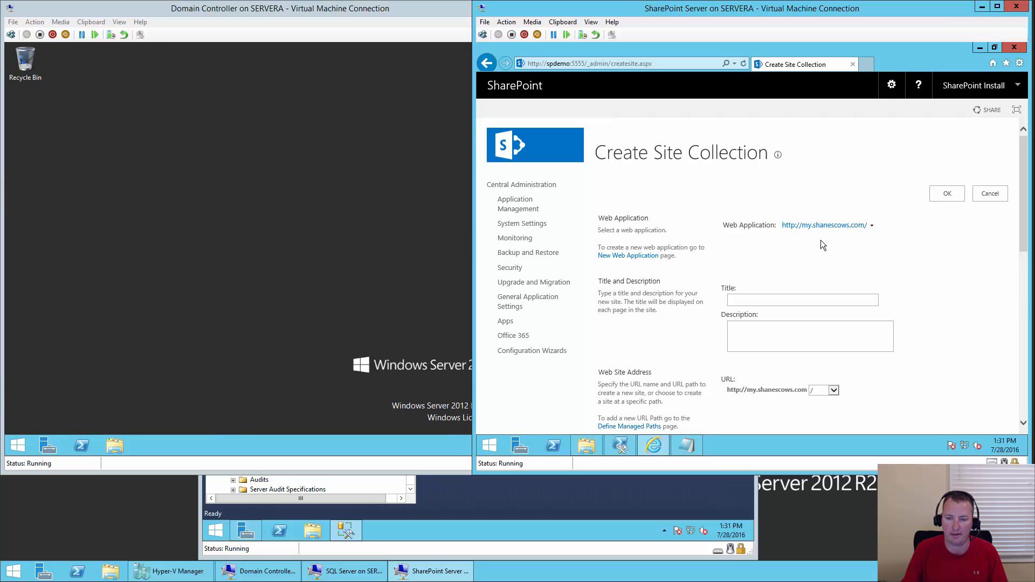
{"action": "left_click", "coordinate": [764, 300]}
{"action": "type", "text": "My"}
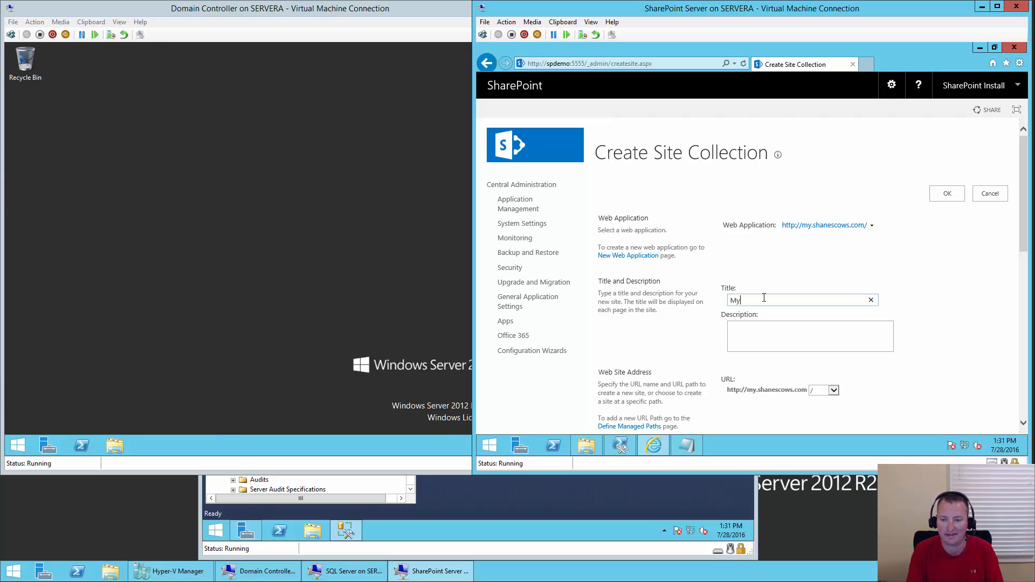
{"action": "type", "text": " Site Host"}
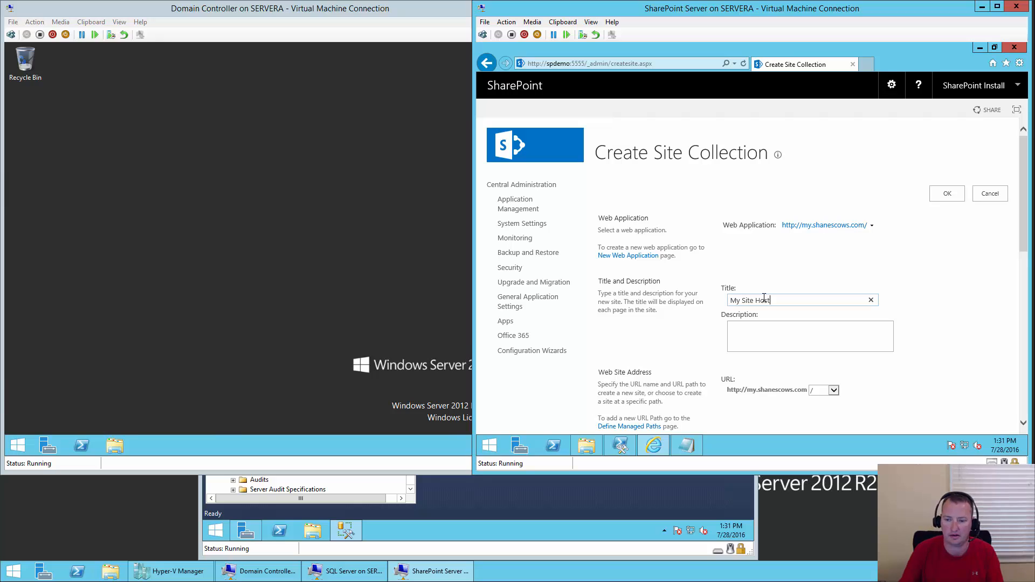
{"action": "scroll", "coordinate": [965, 294], "scroll_direction": "down", "scroll_amount": 1}
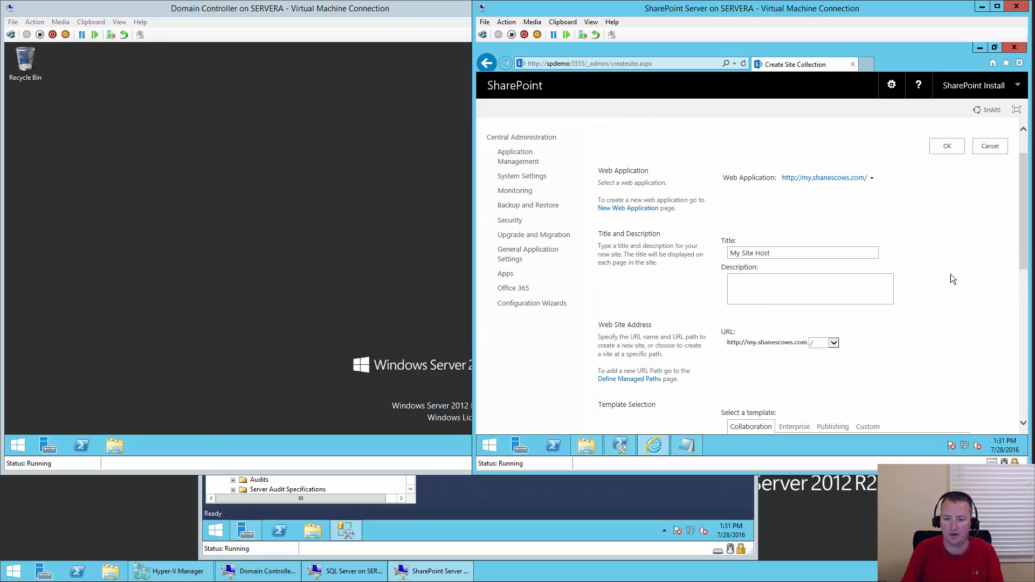
{"action": "scroll", "coordinate": [936, 267], "scroll_direction": "down", "scroll_amount": 4}
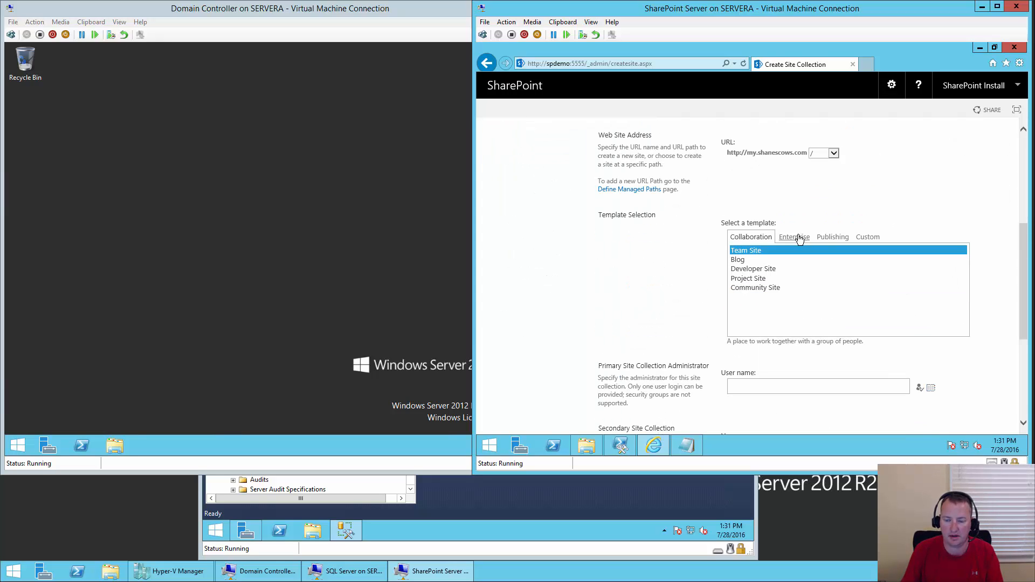
{"action": "left_click", "coordinate": [794, 240]}
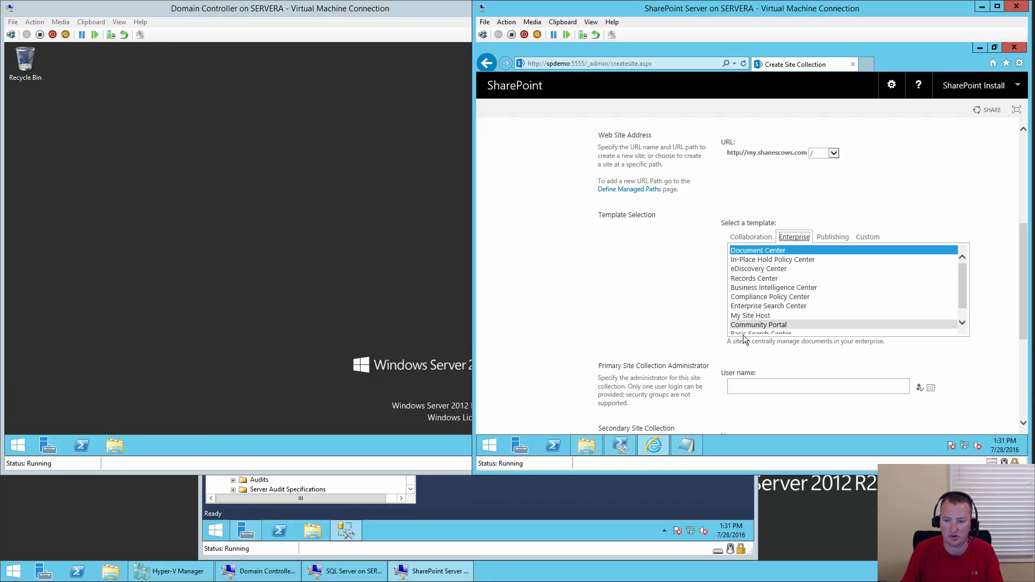
{"action": "left_click", "coordinate": [766, 317]}
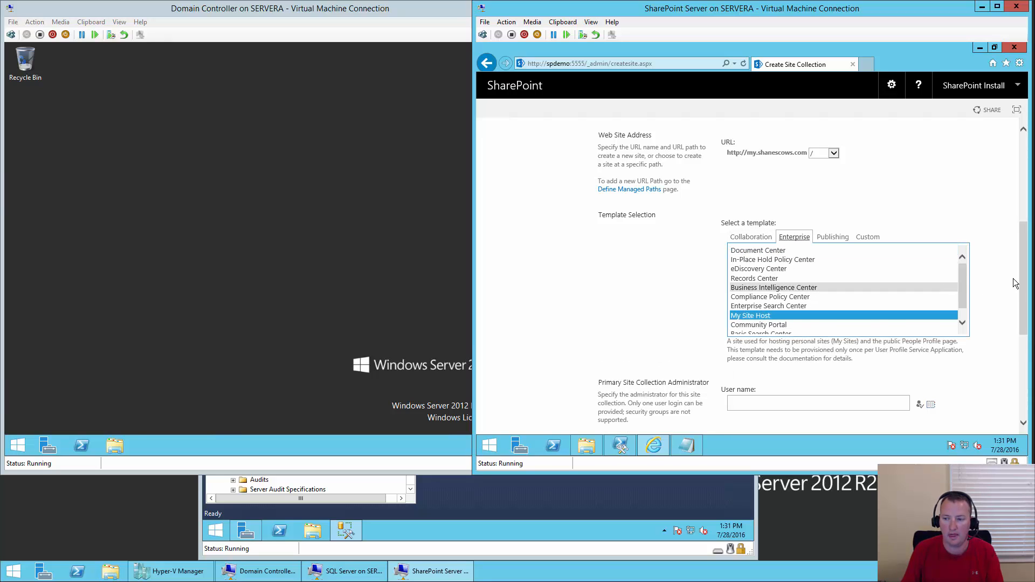
- Set sp_install as primary site collection administrator, resolve it, and submit the form
{"action": "scroll", "coordinate": [1016, 279], "scroll_direction": "down", "scroll_amount": 1}
{"action": "left_click", "coordinate": [775, 355]}
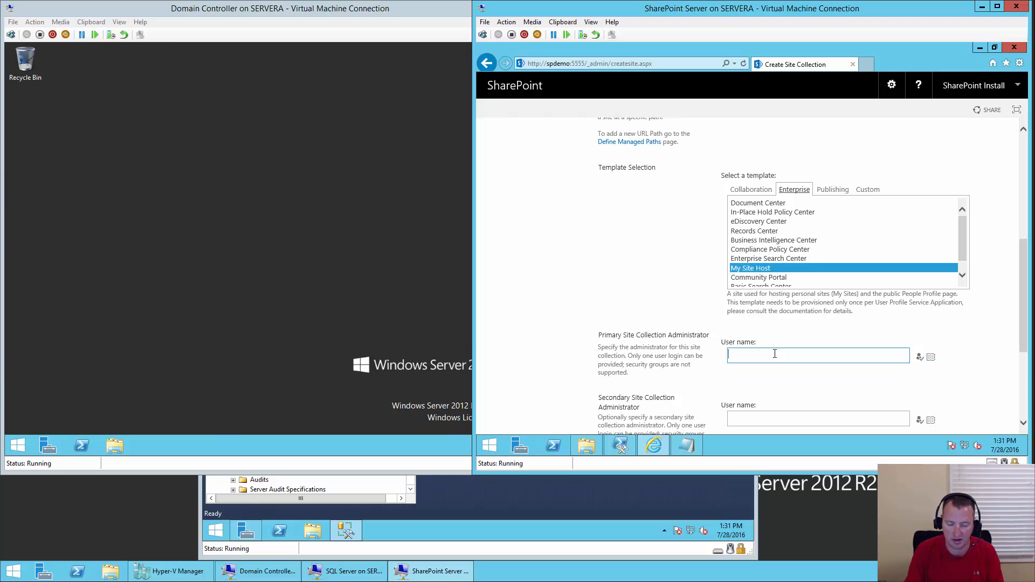
{"action": "type", "text": "sp_install"}
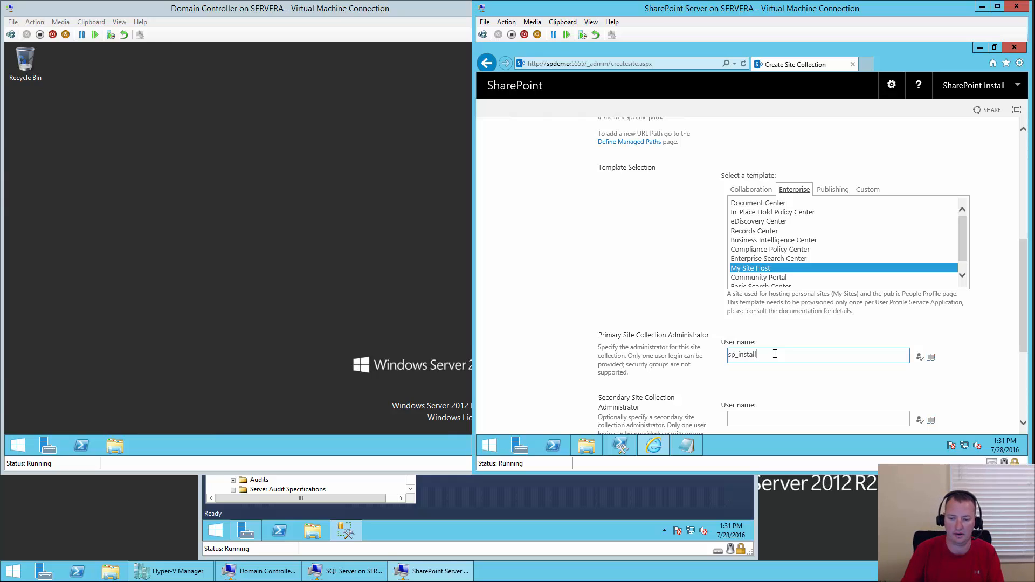
{"action": "key", "text": "ctrl+k"}
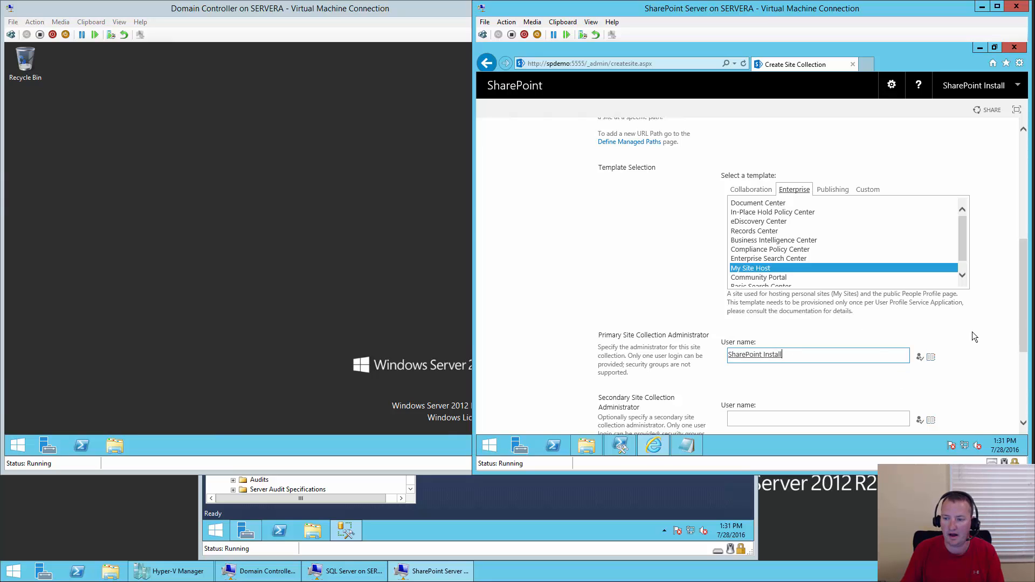
{"action": "scroll", "coordinate": [803, 284], "scroll_direction": "down", "scroll_amount": 2}
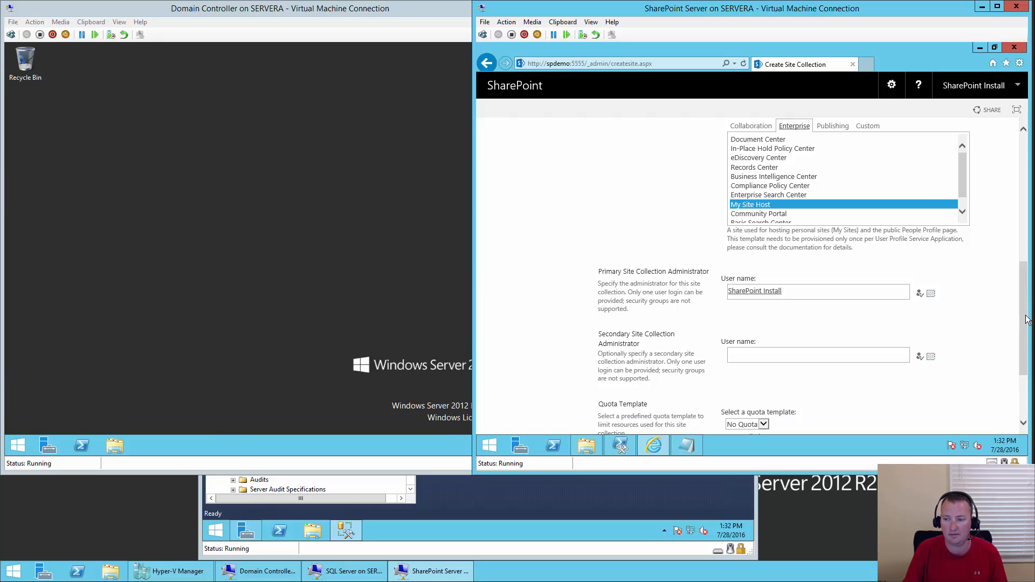
{"action": "left_click_drag", "start_coordinate": [1027, 322], "coordinate": [1028, 364]}
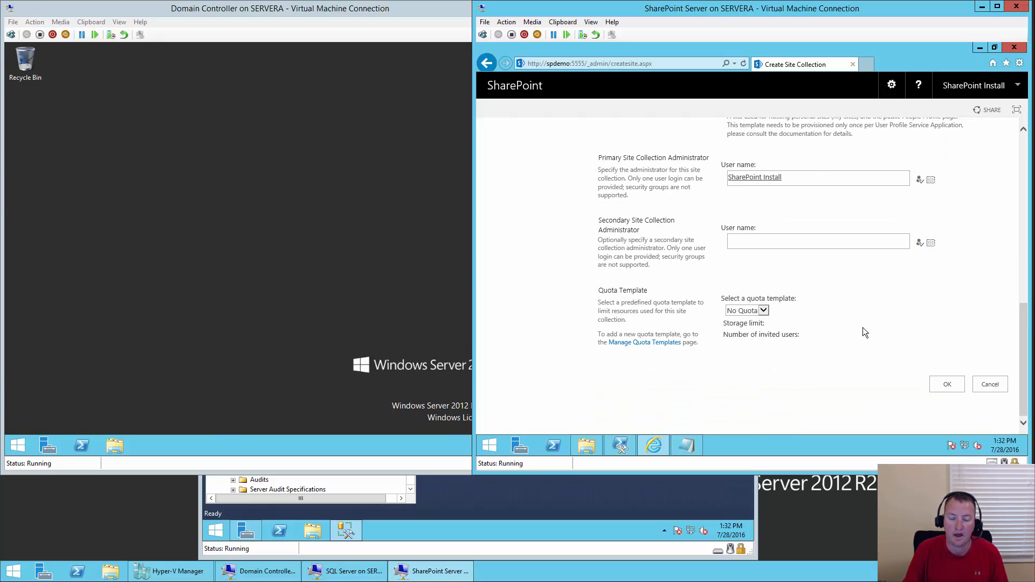
{"action": "left_click", "coordinate": [949, 387]}
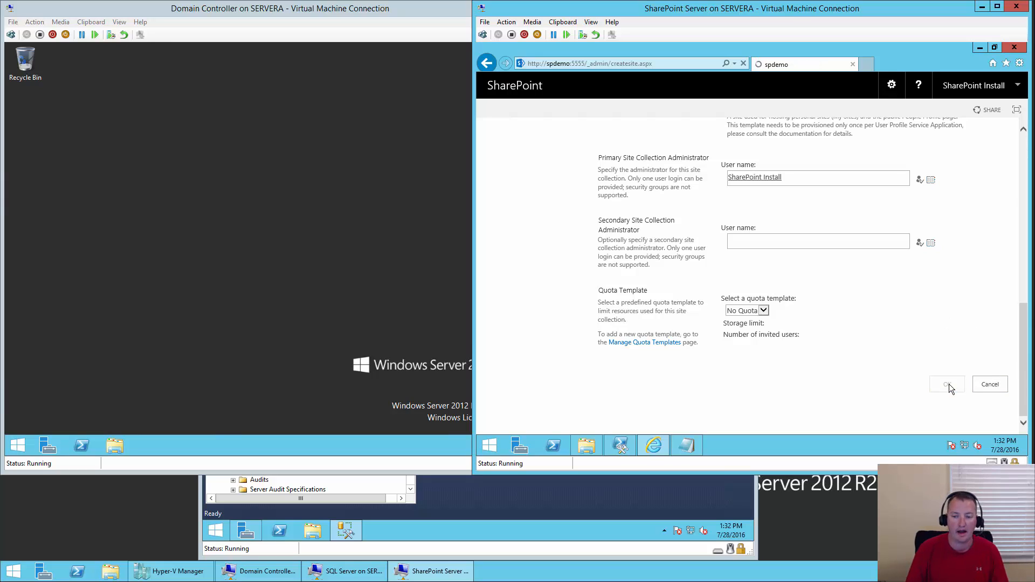
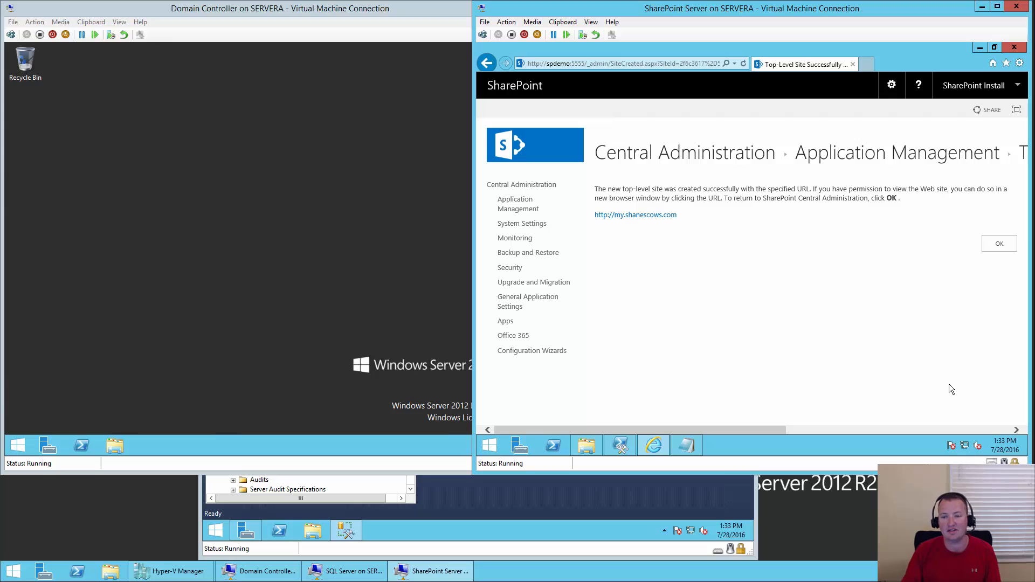
{"action": "left_click", "coordinate": [1000, 245]}
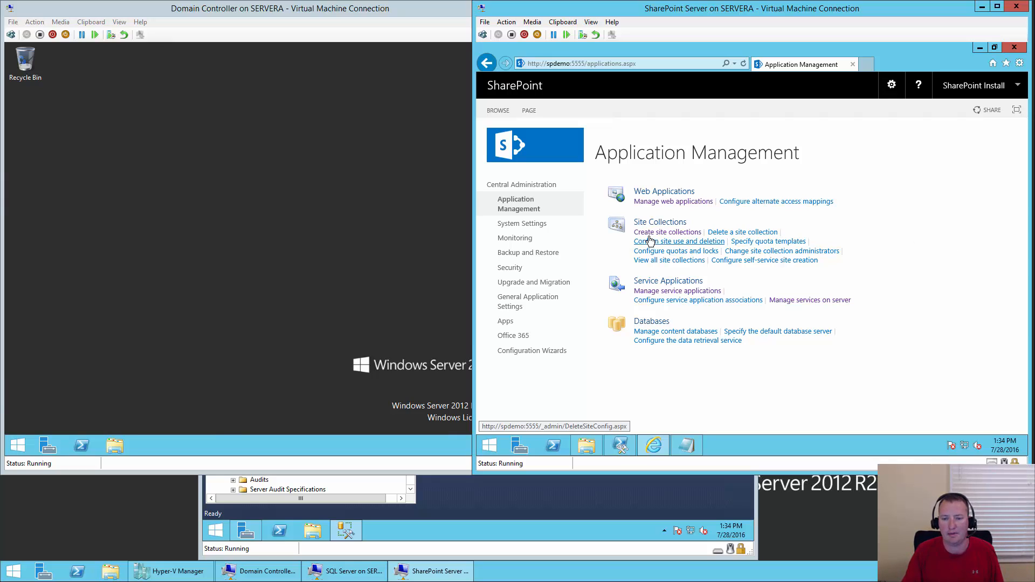
- Start a new site collection on the portal.shanescows.com web application
{"action": "left_click", "coordinate": [693, 236]}
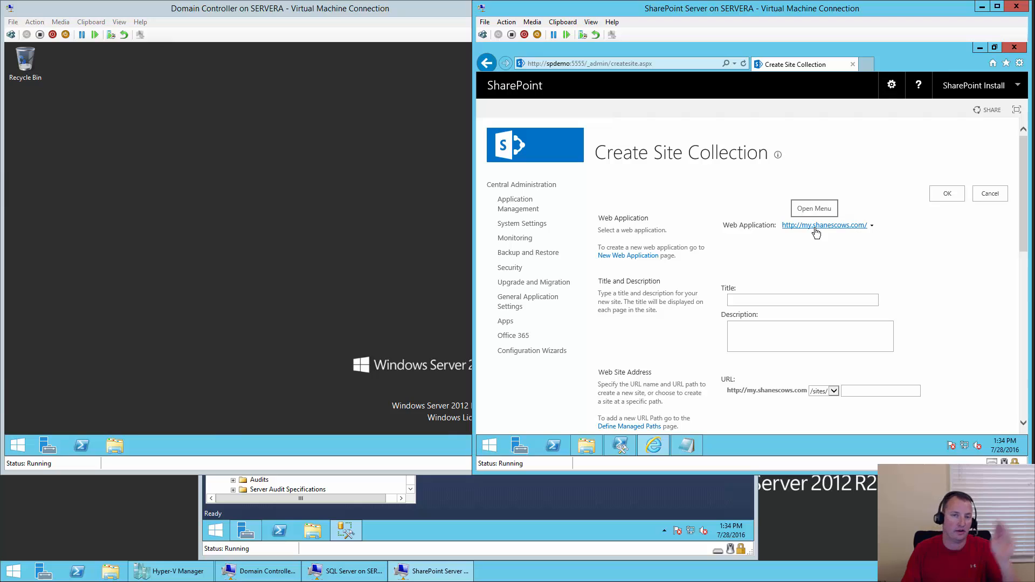
{"action": "left_click", "coordinate": [872, 227]}
{"action": "left_click", "coordinate": [844, 245]}
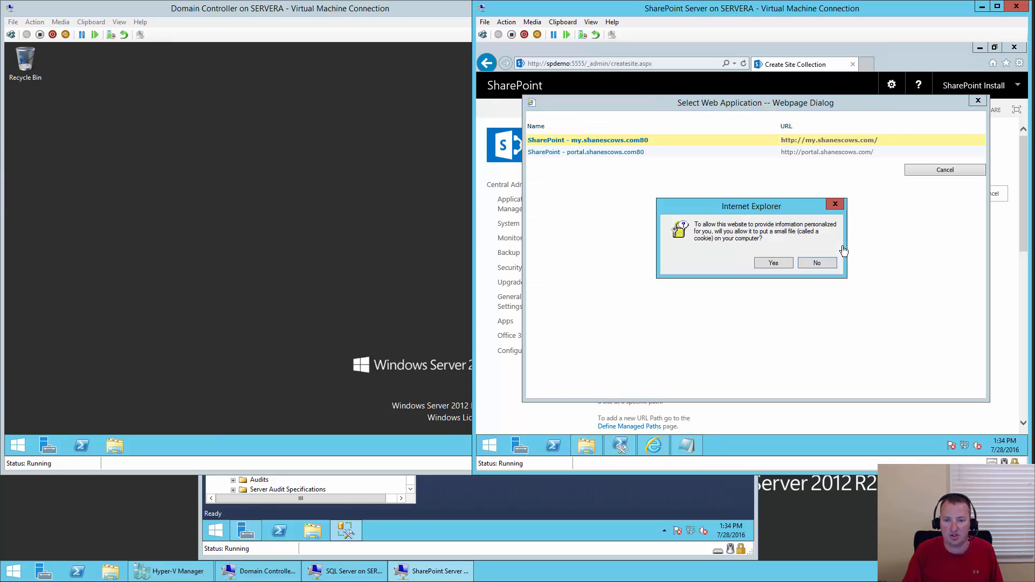
{"action": "left_click", "coordinate": [773, 264]}
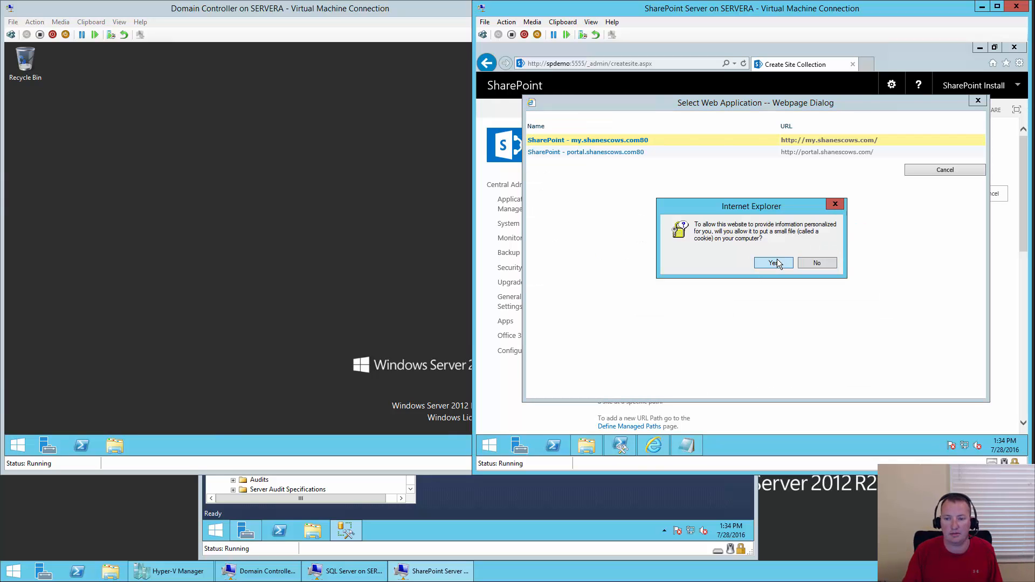
{"action": "left_click", "coordinate": [639, 155]}
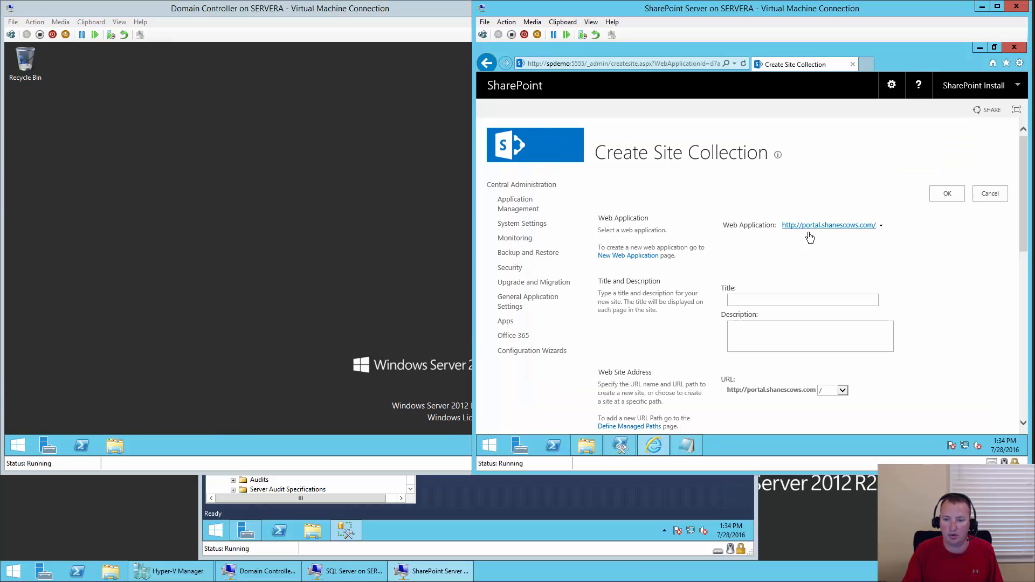
- Title the new site collection 'Portal'
{"action": "left_click", "coordinate": [763, 299]}
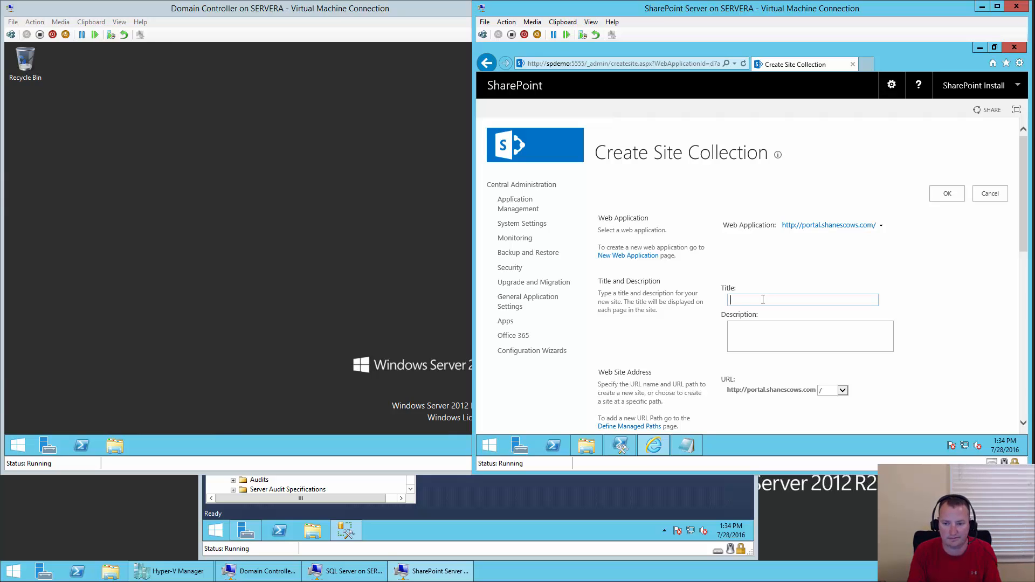
{"action": "type", "text": "My "}
{"action": "type", "text": "root"}
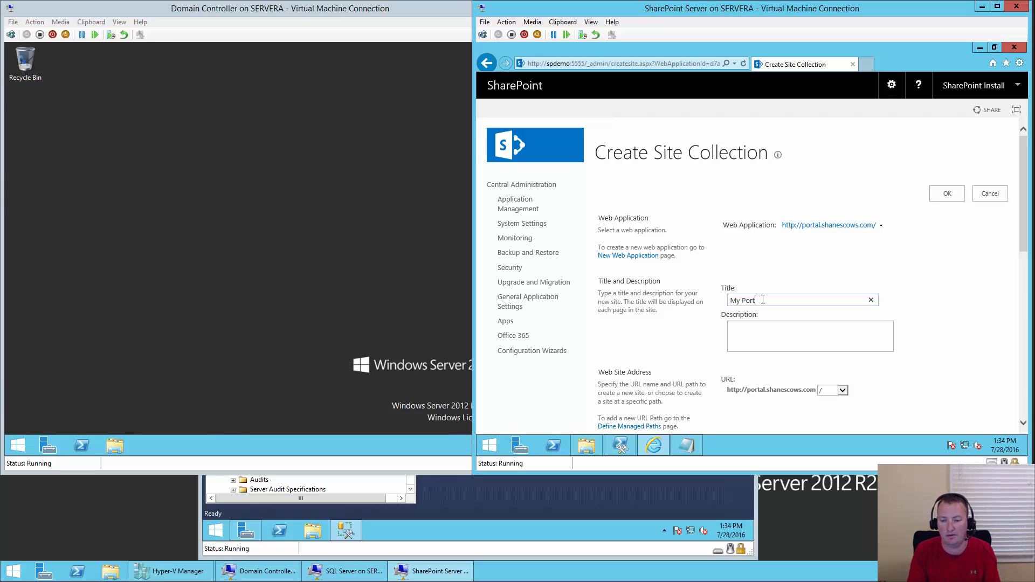
{"action": "key", "text": "BackSpace"}
{"action": "key", "text": "BackSpace"}
{"action": "key", "text": "BackSpace"}
{"action": "key", "text": "BackSpace"}
{"action": "key", "text": "BackSpace"}
{"action": "key", "text": "BackSpace"}
{"action": "key", "text": "BackSpace"}
{"action": "type", "text": "Portal"}
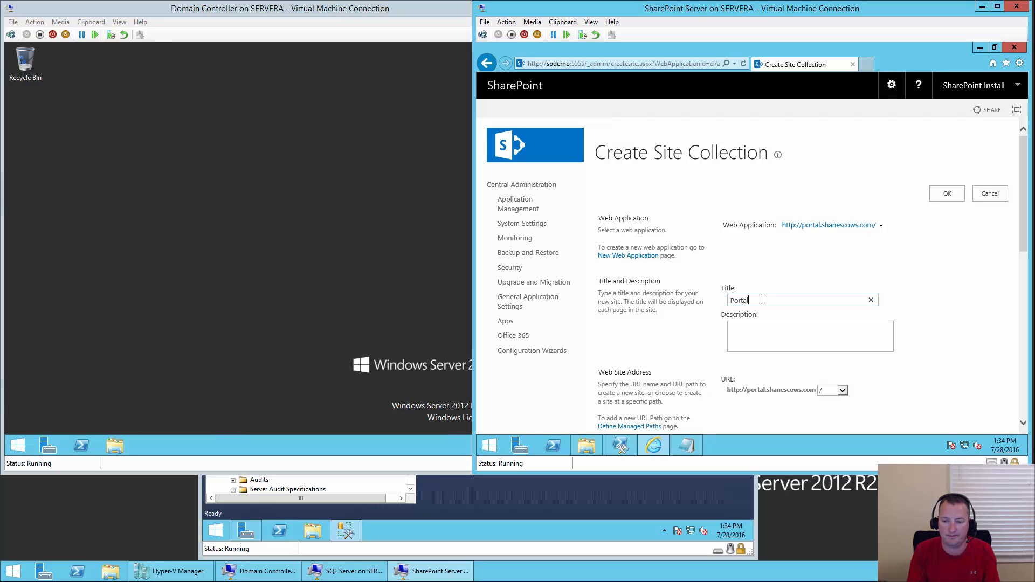
{"action": "key", "text": "BackSpace"}
{"action": "type", "text": "l"}
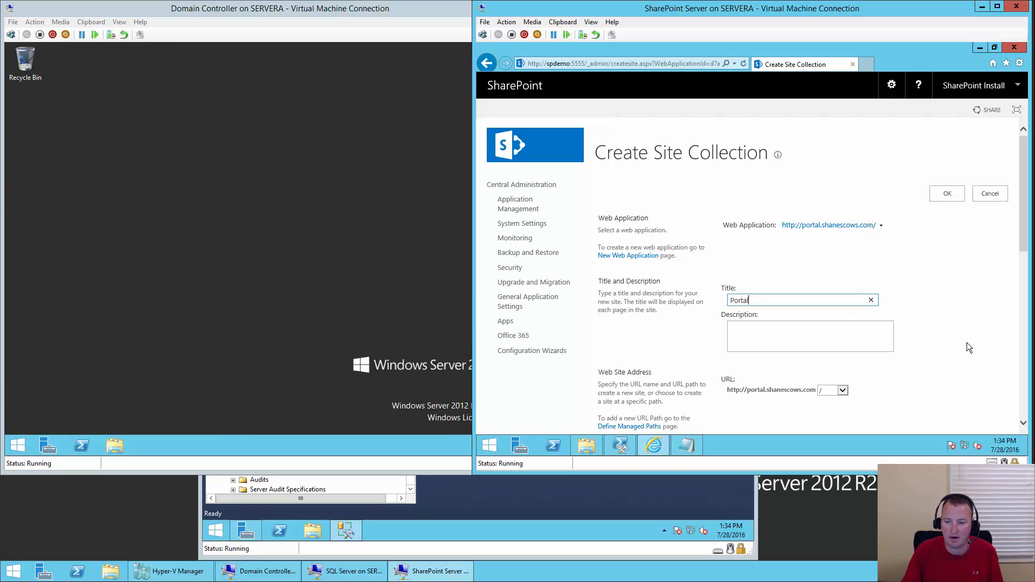
{"action": "left_click", "coordinate": [965, 342]}
{"action": "scroll", "coordinate": [965, 341], "scroll_direction": "down", "scroll_amount": 1}
{"action": "scroll", "coordinate": [837, 324], "scroll_direction": "down", "scroll_amount": 2}
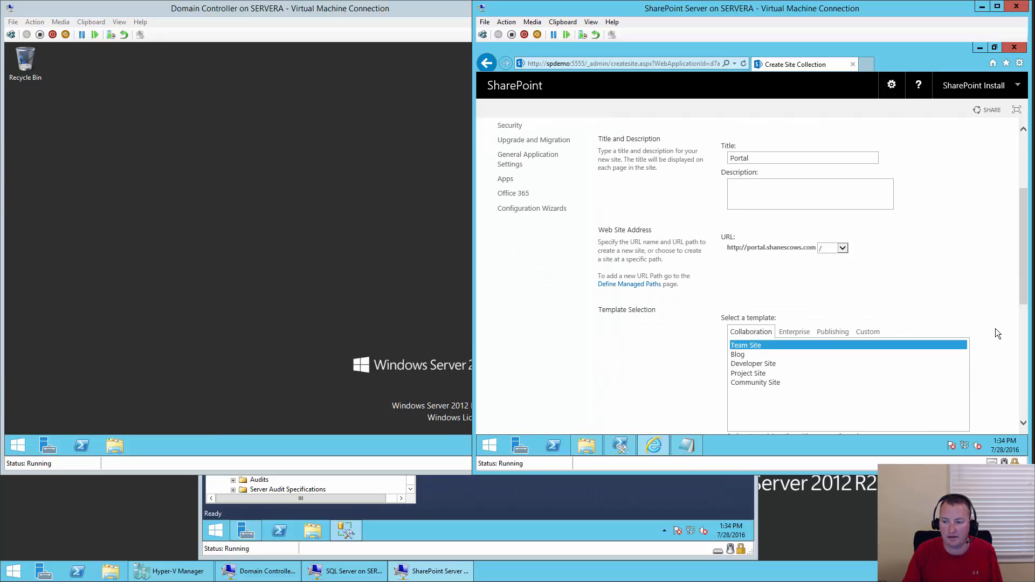
{"action": "scroll", "coordinate": [998, 335], "scroll_direction": "down", "scroll_amount": 5}
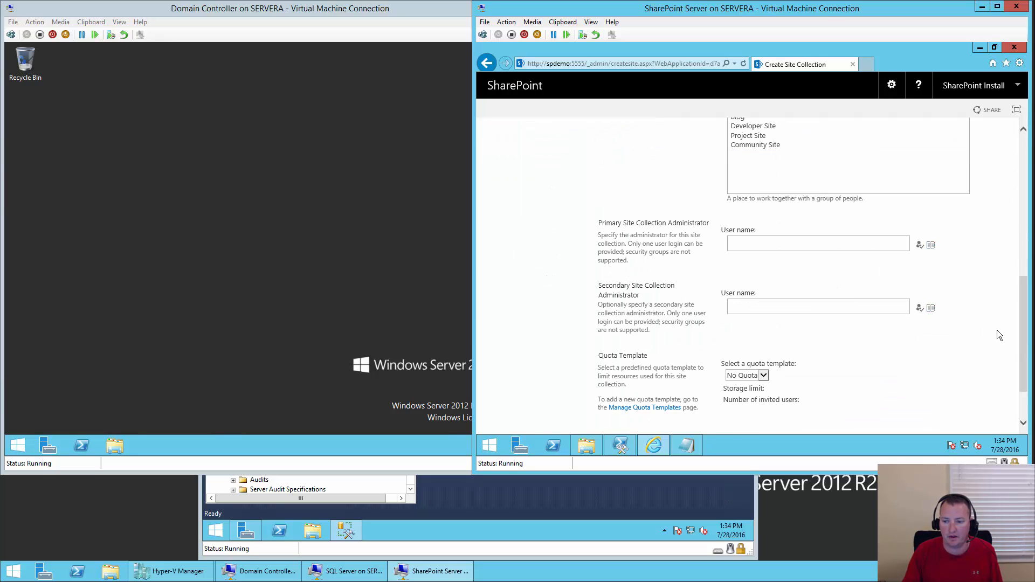
- Make sp_install the primary administrator, keep No Quota, submit, and acknowledge the created site
{"action": "left_click", "coordinate": [788, 243]}
{"action": "type", "text": "sp"}
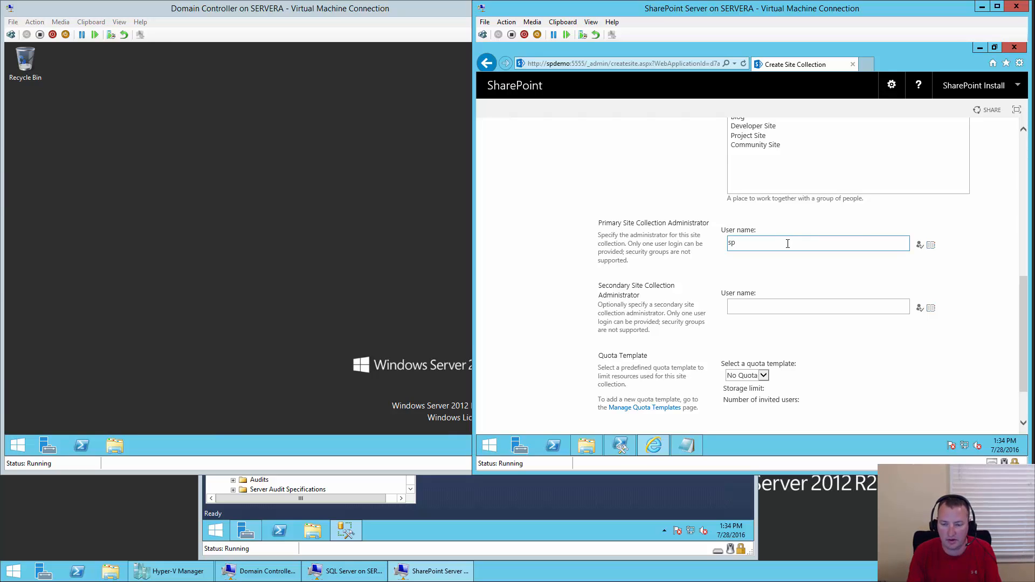
{"action": "type", "text": "_install"}
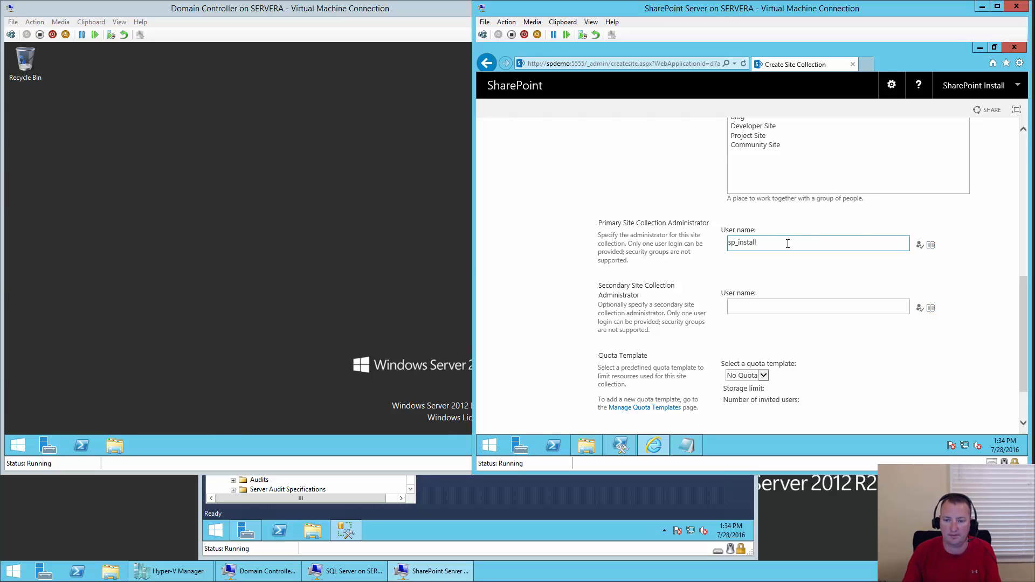
{"action": "key", "text": "ctrl+k"}
{"action": "scroll", "coordinate": [947, 254], "scroll_direction": "down", "scroll_amount": 3}
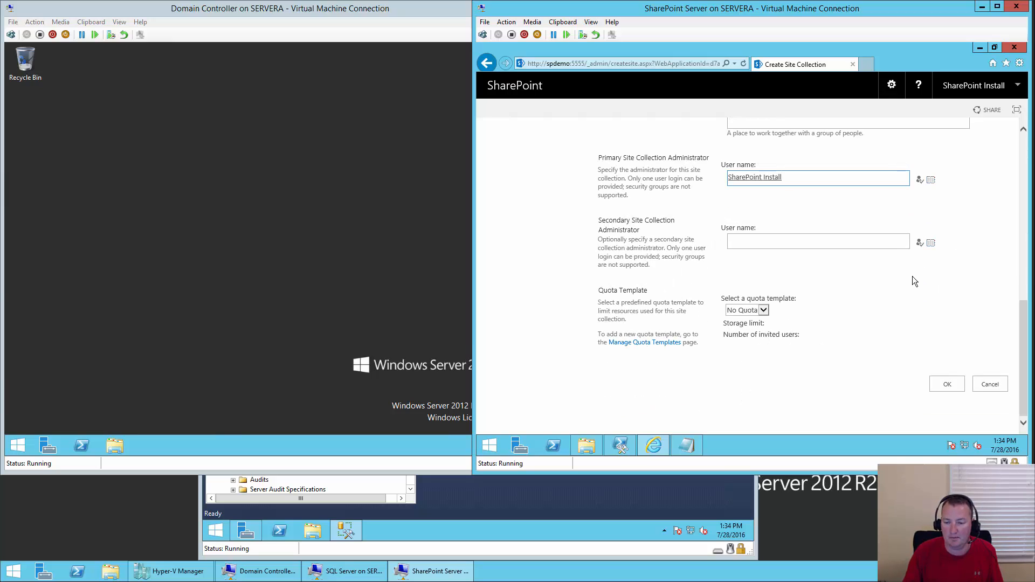
{"action": "left_click", "coordinate": [763, 312]}
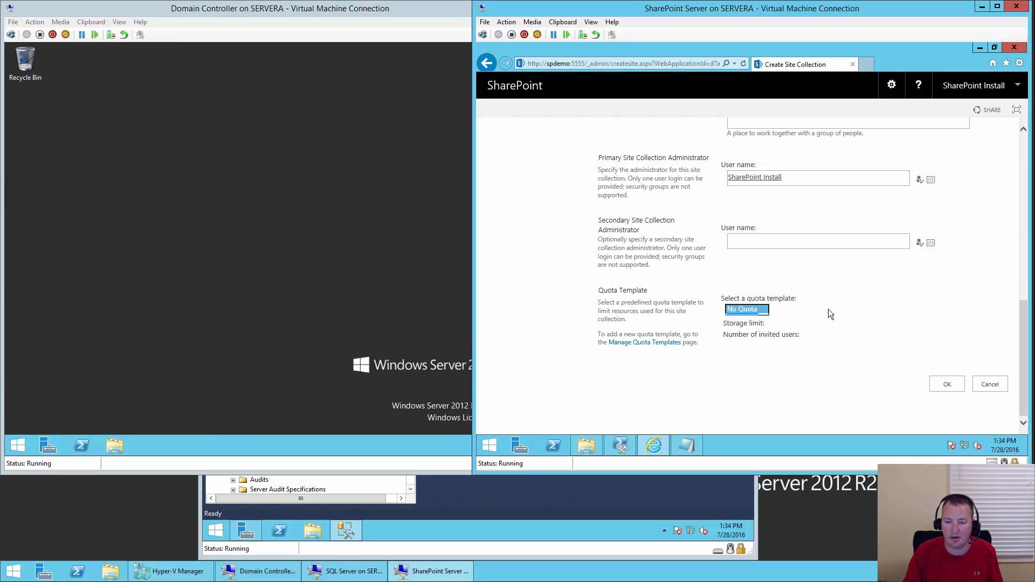
{"action": "left_click", "coordinate": [877, 308]}
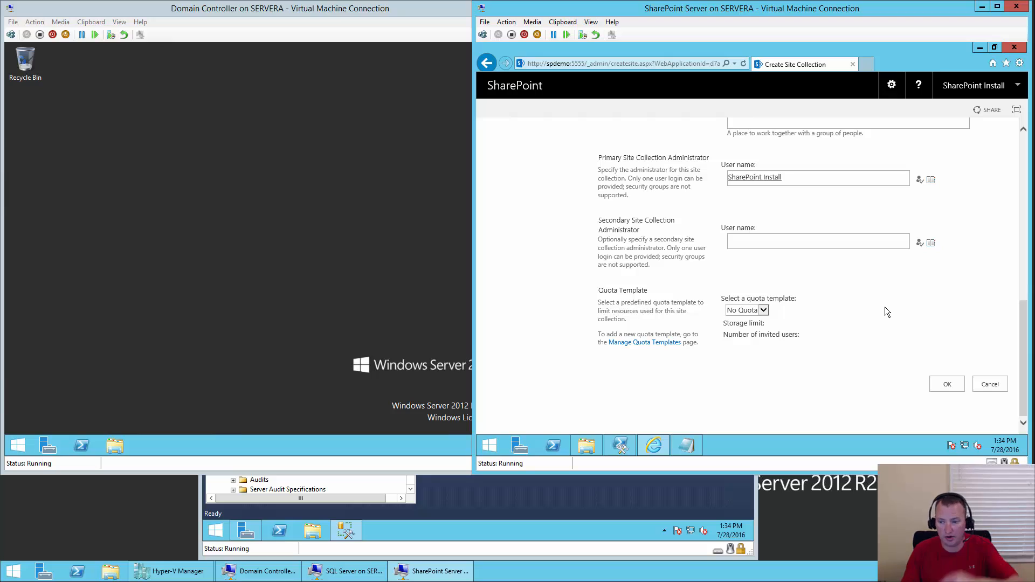
{"action": "left_click", "coordinate": [955, 388]}
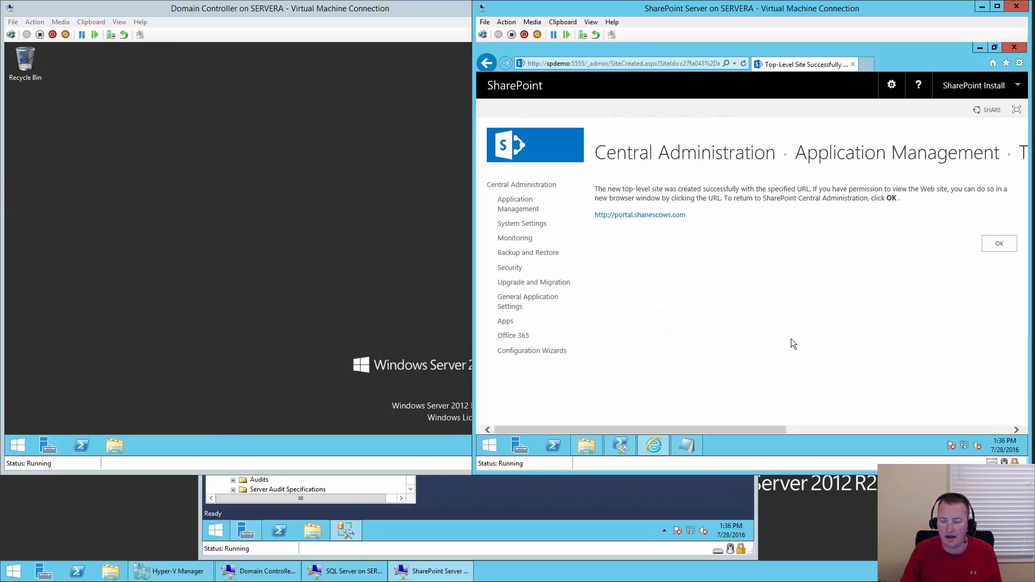
{"action": "left_click", "coordinate": [1004, 244]}
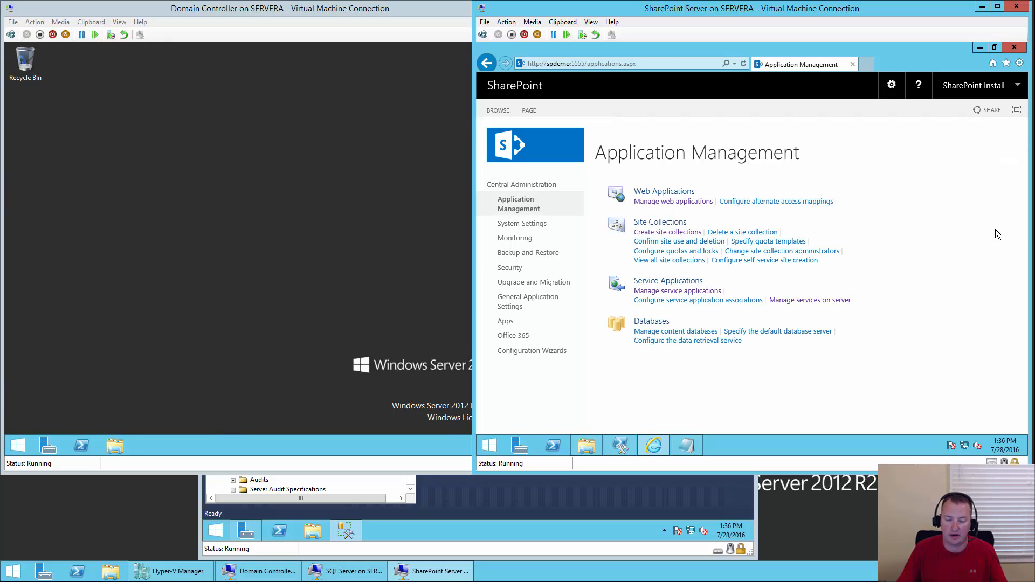
- Search for regedit from the Start screen and run it with User Account Control approval
{"action": "left_click", "coordinate": [494, 445]}
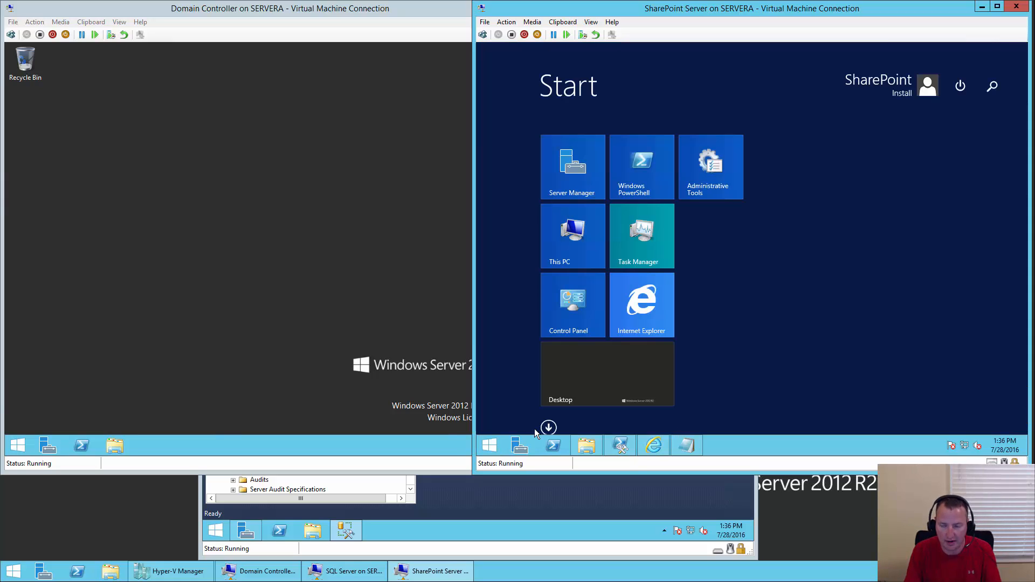
{"action": "type", "text": "reged"}
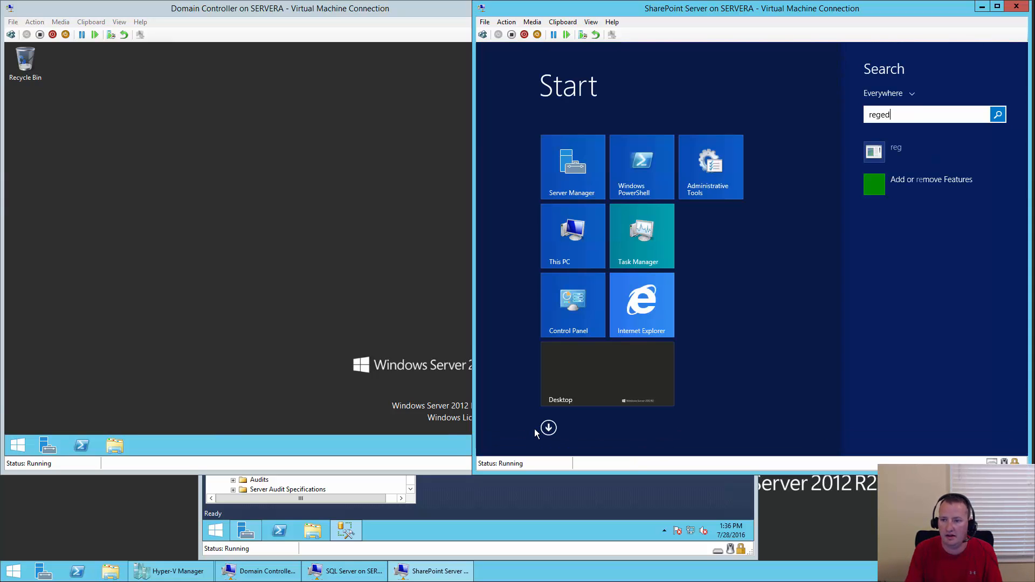
{"action": "type", "text": "it"}
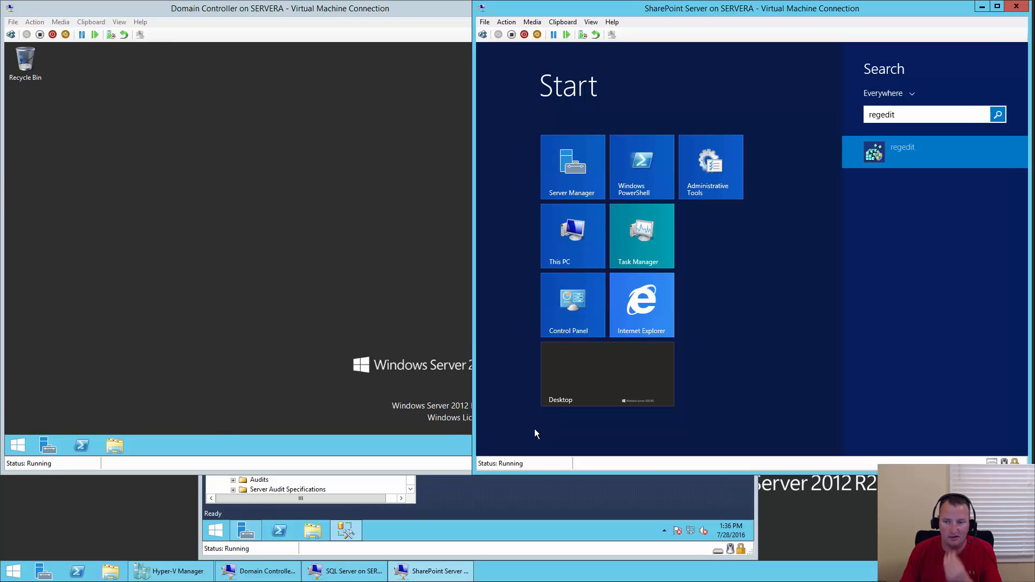
{"action": "left_click", "coordinate": [921, 148]}
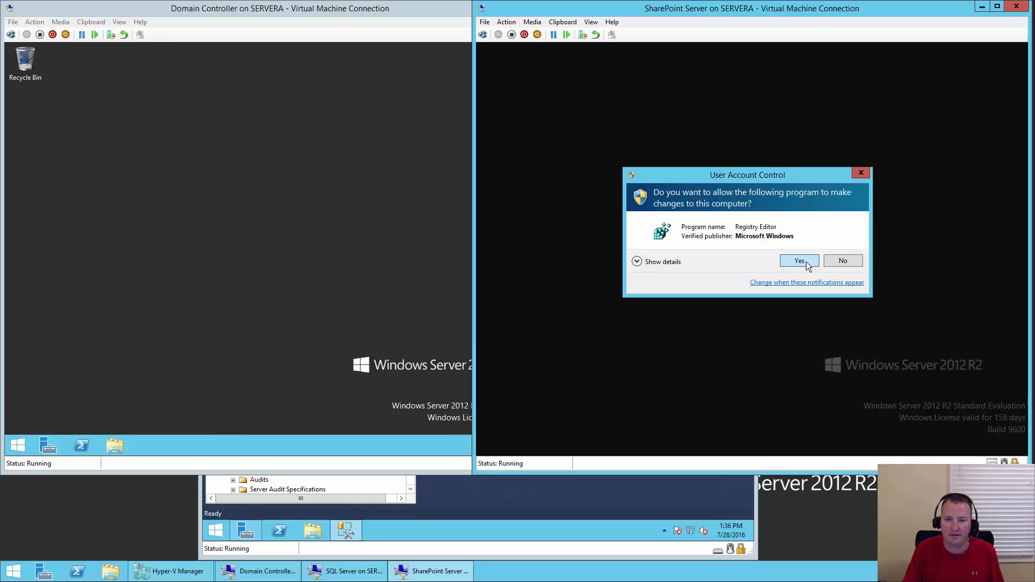
{"action": "left_click", "coordinate": [806, 261]}
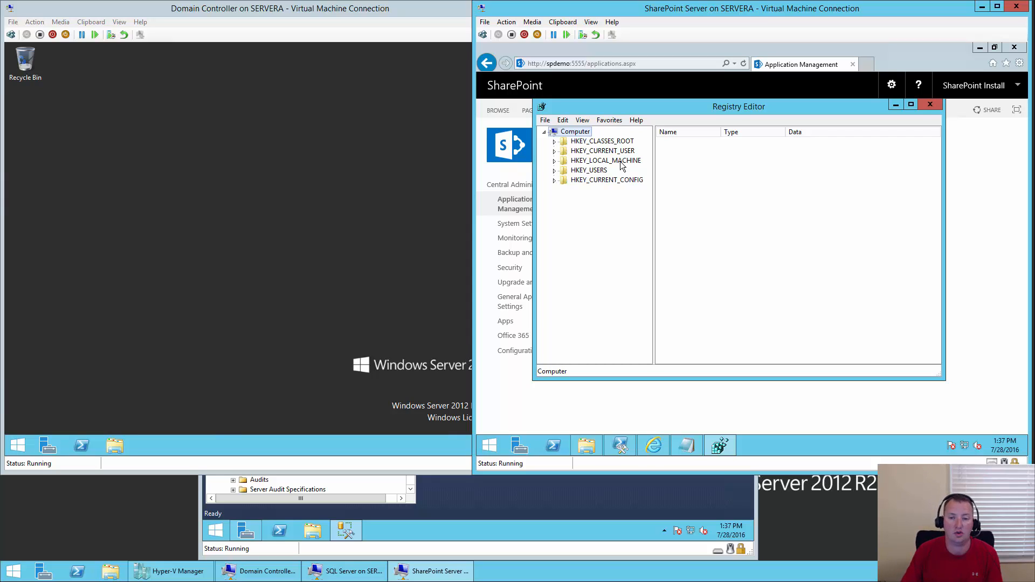
- Navigate to HKEY_LOCAL_MACHINE\SYSTEM\CurrentControlSet\Control\Lsa in Registry Editor
{"action": "left_click", "coordinate": [555, 161]}
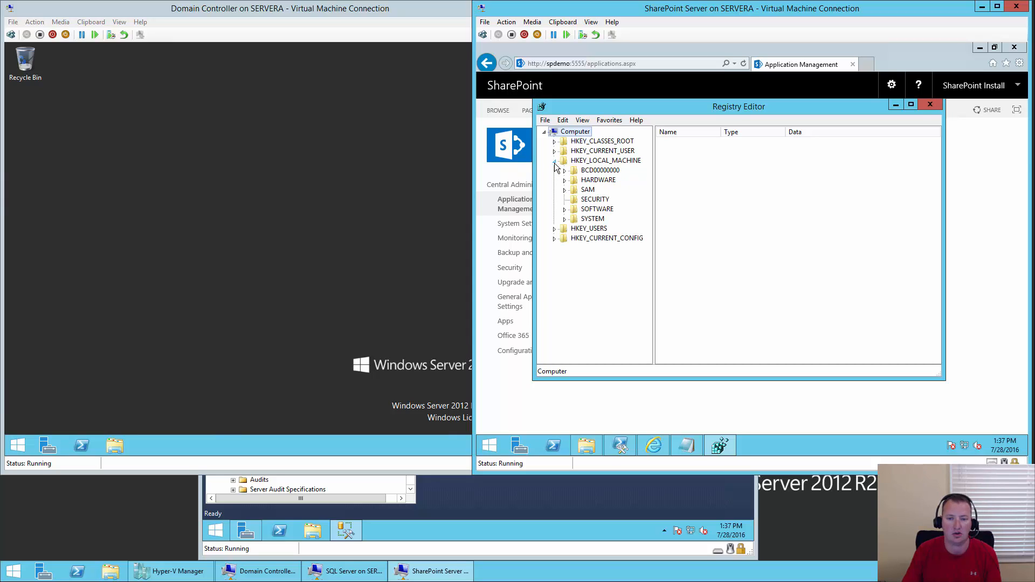
{"action": "double_click", "coordinate": [577, 220]}
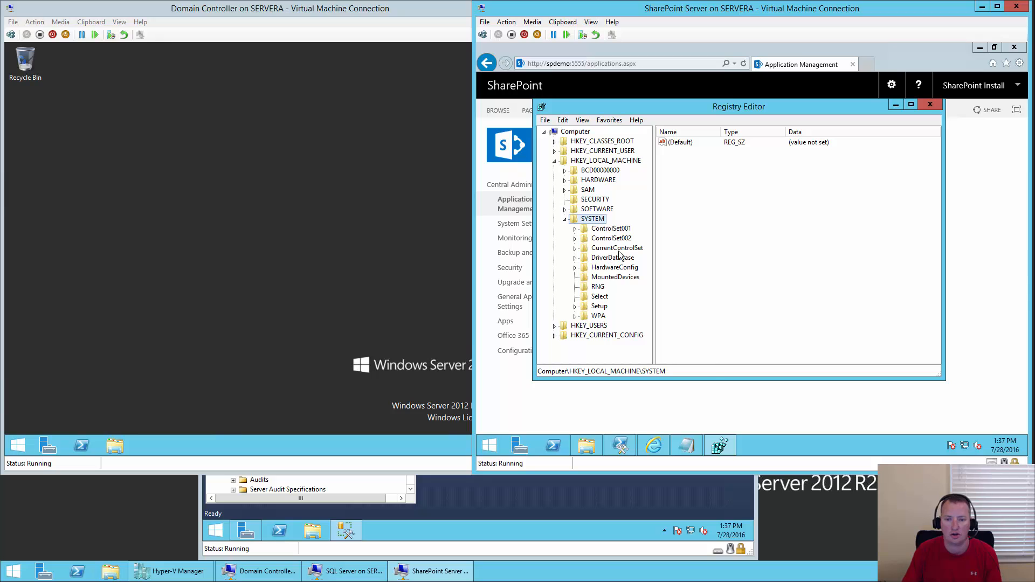
{"action": "double_click", "coordinate": [618, 249]}
{"action": "double_click", "coordinate": [611, 259]}
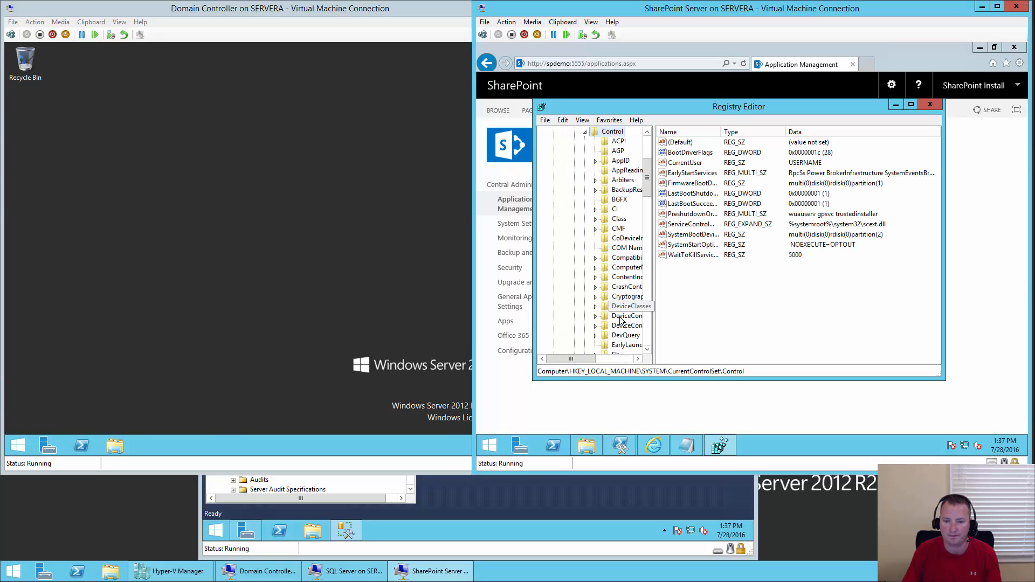
{"action": "scroll", "coordinate": [628, 262], "scroll_direction": "down", "scroll_amount": 4}
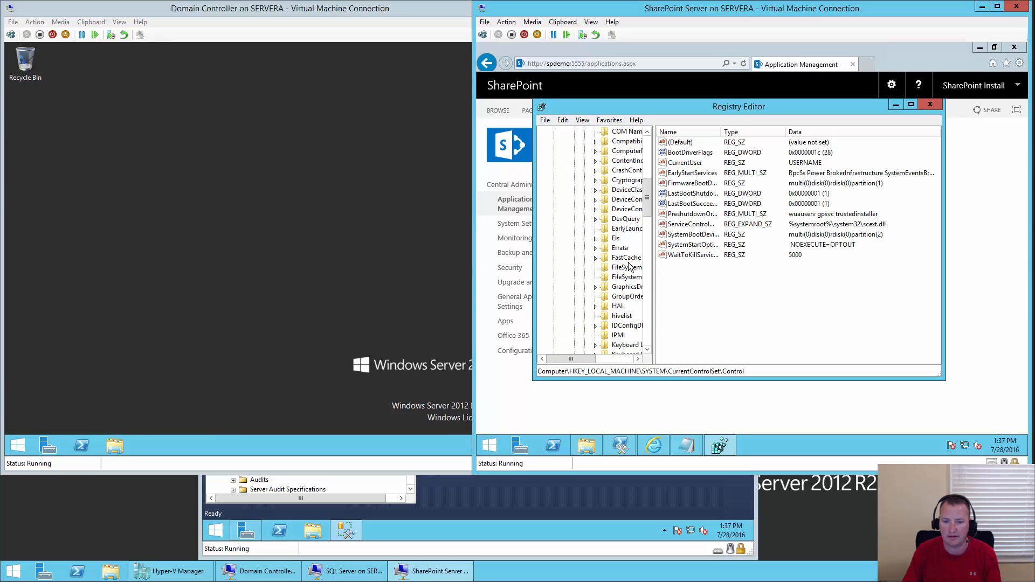
{"action": "scroll", "coordinate": [631, 267], "scroll_direction": "down", "scroll_amount": 2}
{"action": "double_click", "coordinate": [616, 308]}
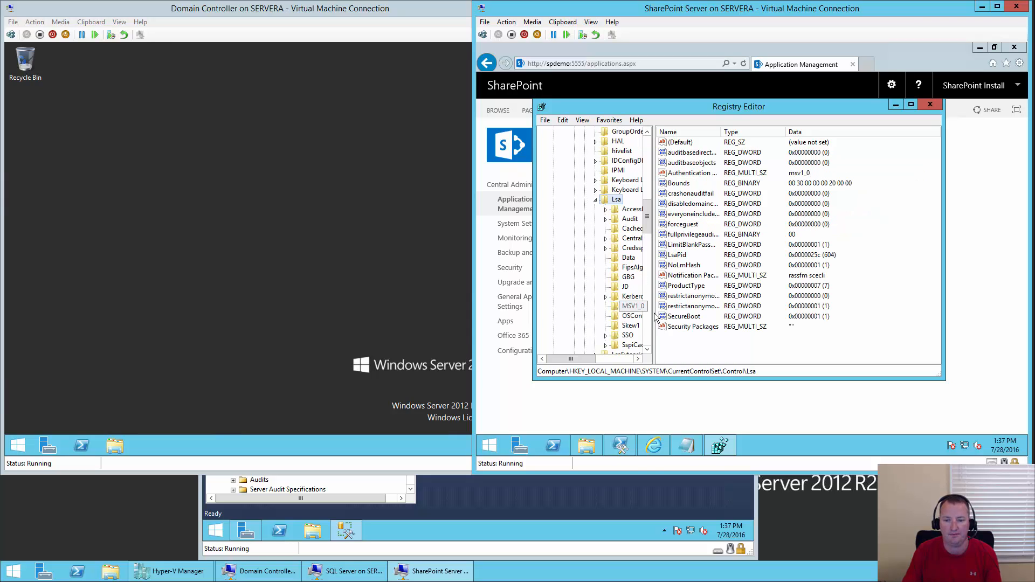
- Create a DWORD (32-bit) value DisableLoopbackCheck under Lsa with data 1
{"action": "right_click", "coordinate": [678, 343]}
{"action": "mouse_move", "coordinate": [712, 352]}
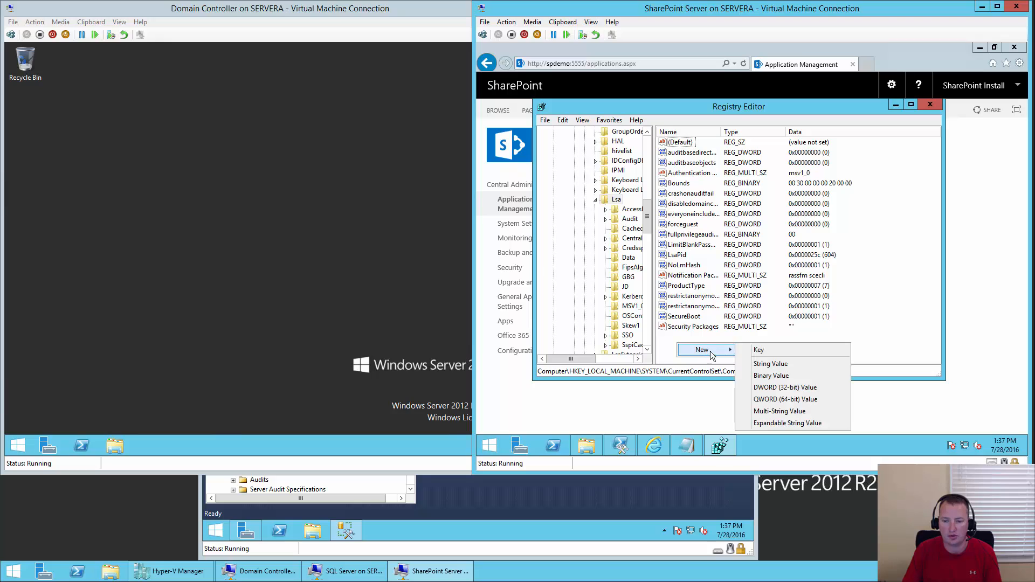
{"action": "left_click", "coordinate": [778, 388]}
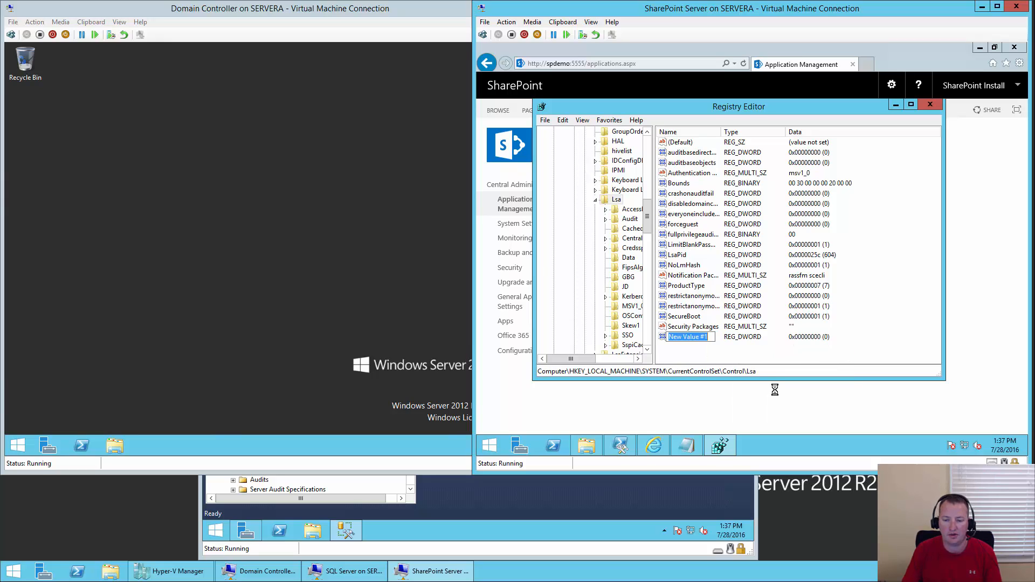
{"action": "type", "text": "Disab"}
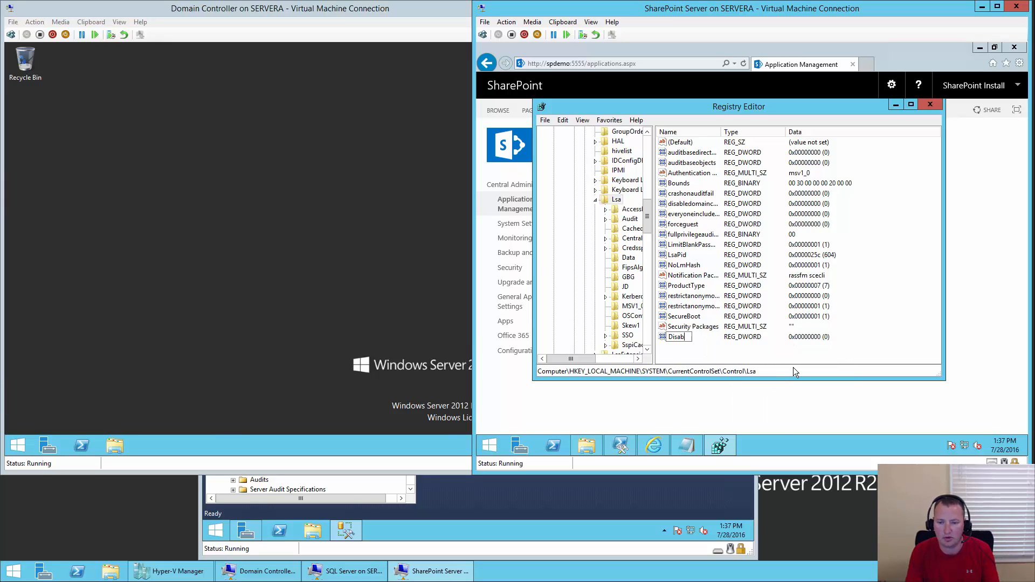
{"action": "type", "text": "leLoopbackCheck"}
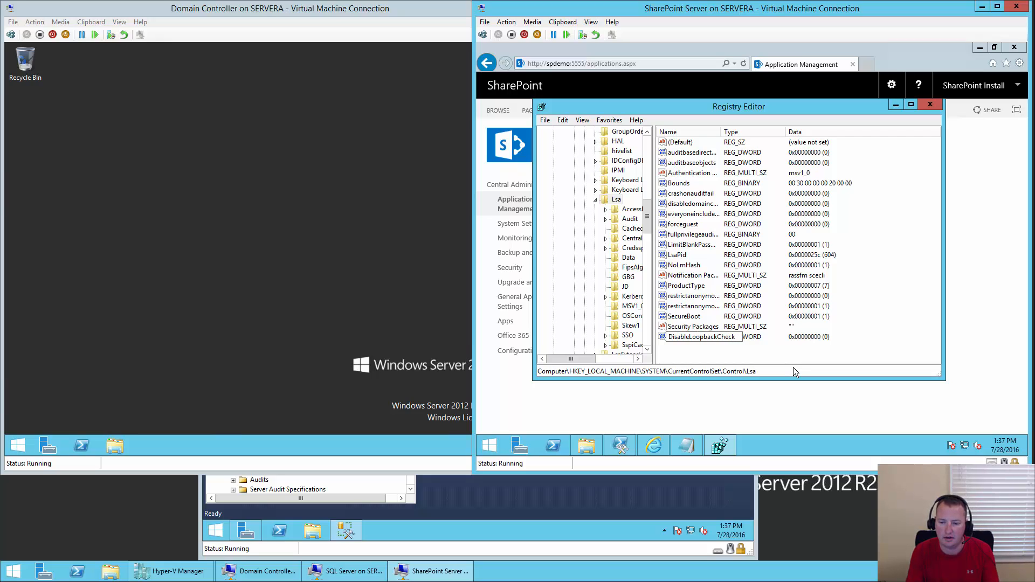
{"action": "key", "text": "Return"}
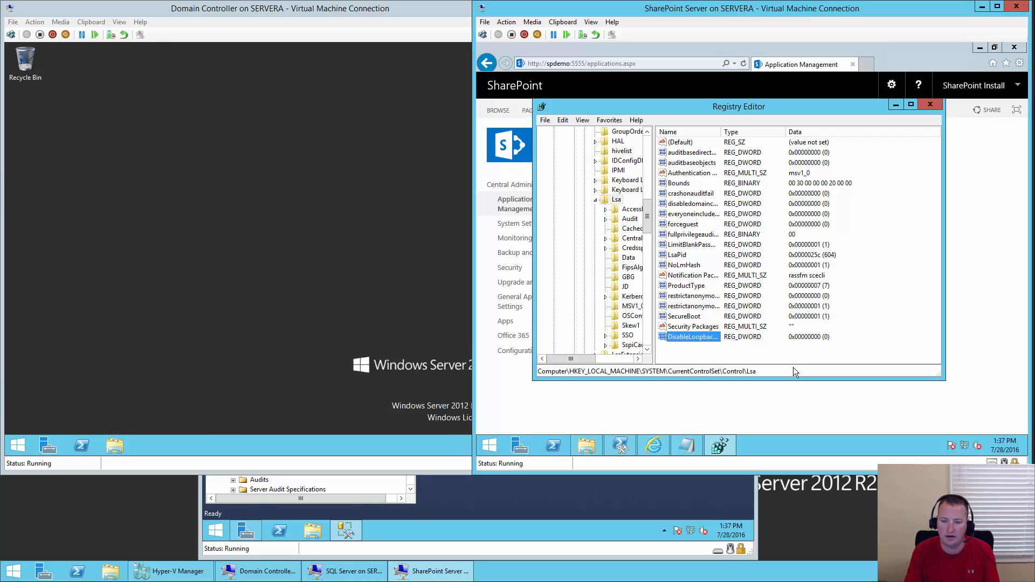
{"action": "key", "text": "Return"}
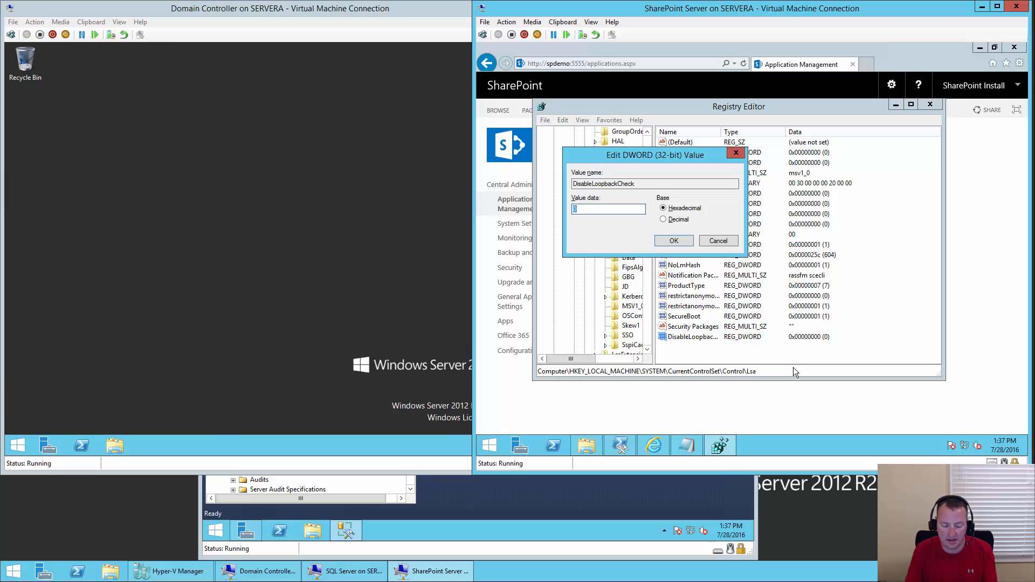
{"action": "type", "text": "1"}
{"action": "key", "text": "Return"}
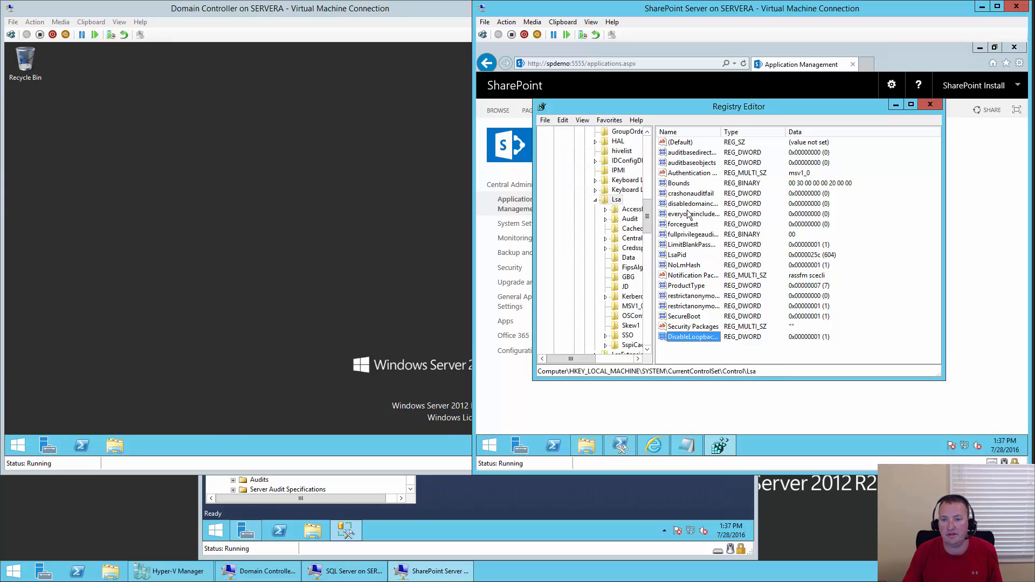
{"action": "double_click", "coordinate": [721, 131]}
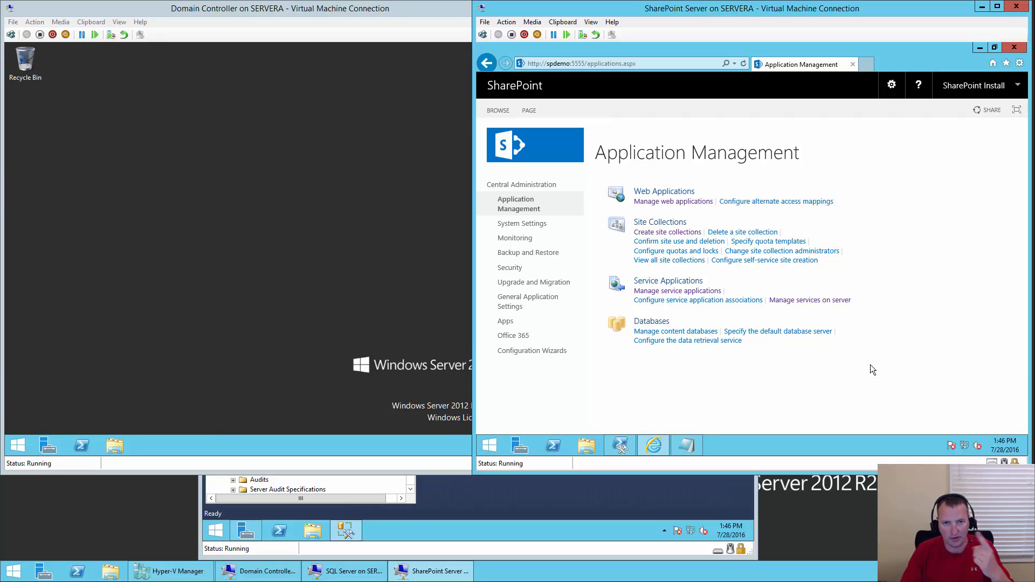
- Map the sp_install login to WSS_Content_MY with the SPDataAccess role, then return to the SharePoint server
{"action": "left_click", "coordinate": [529, 533]}
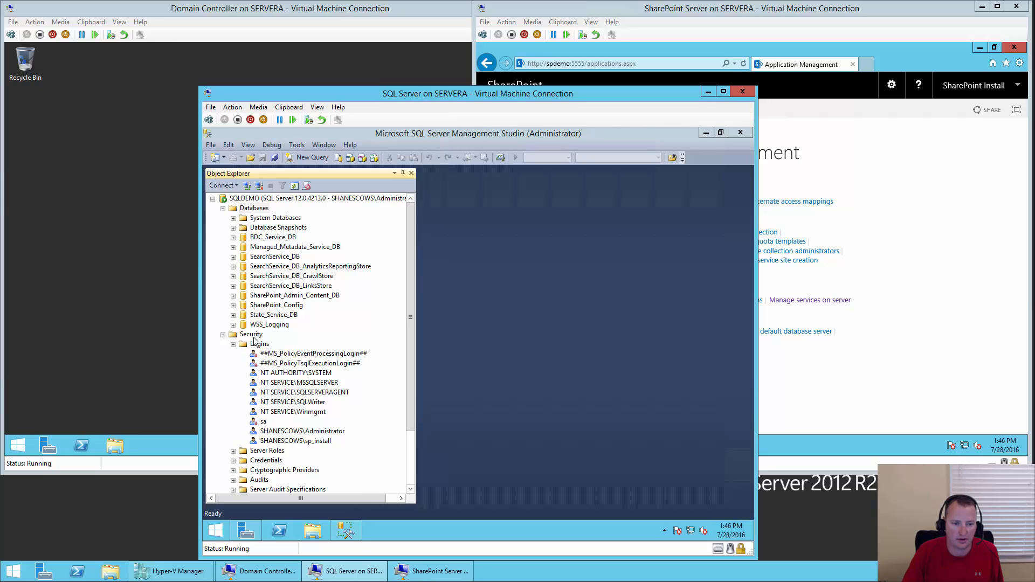
{"action": "left_click", "coordinate": [326, 443]}
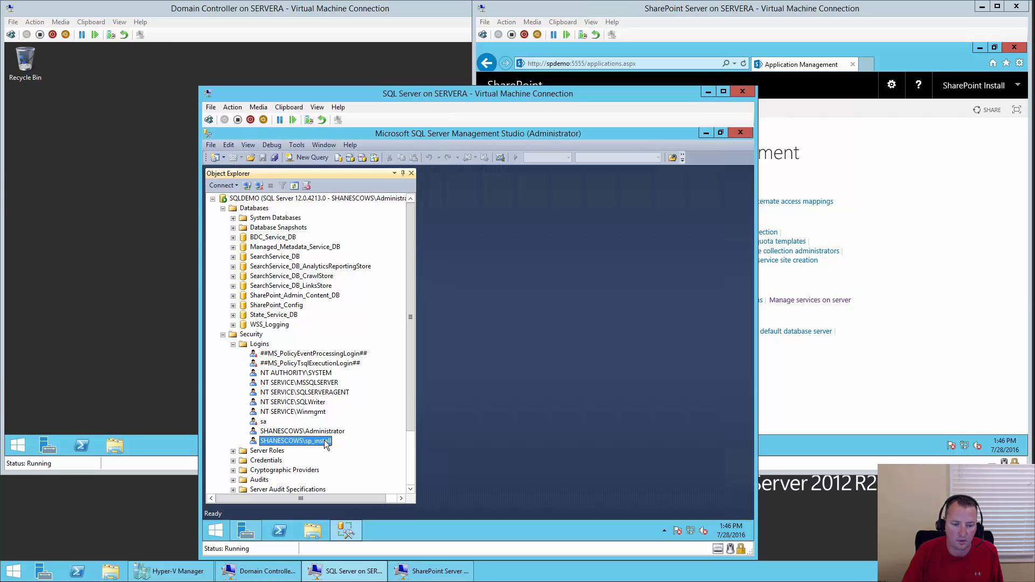
{"action": "double_click", "coordinate": [325, 443]}
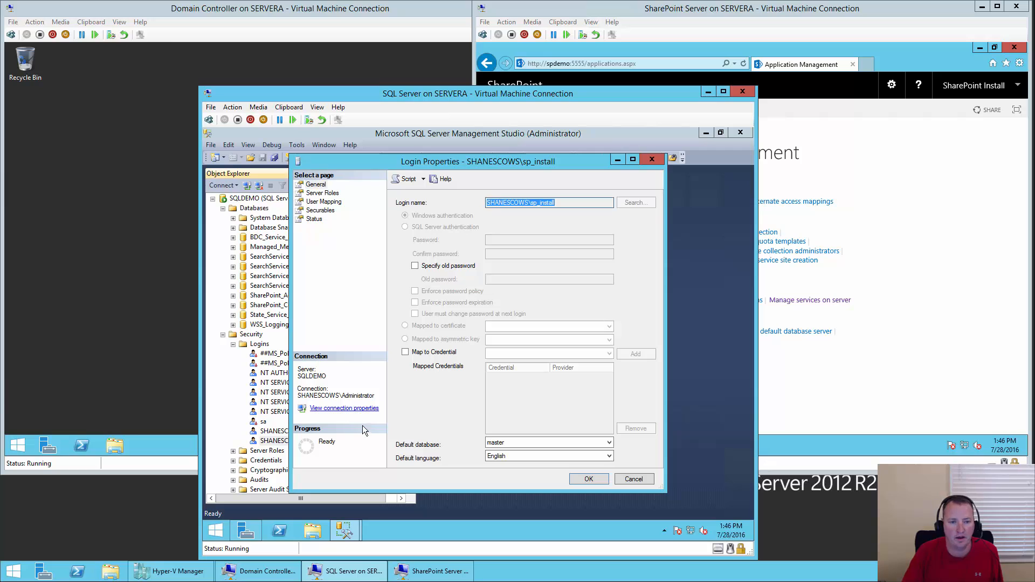
{"action": "left_click", "coordinate": [324, 202]}
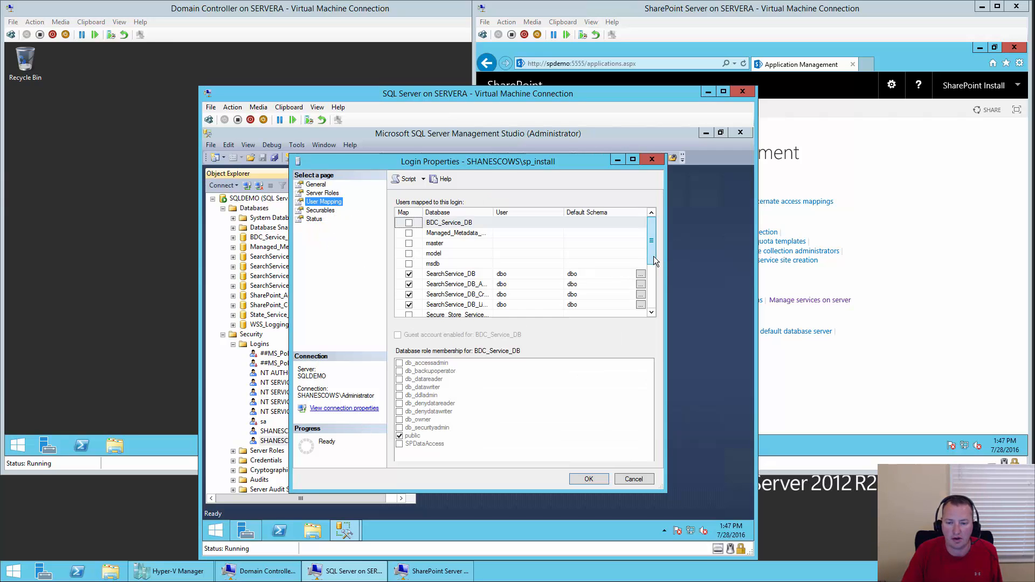
{"action": "left_click_drag", "start_coordinate": [653, 257], "coordinate": [658, 314]}
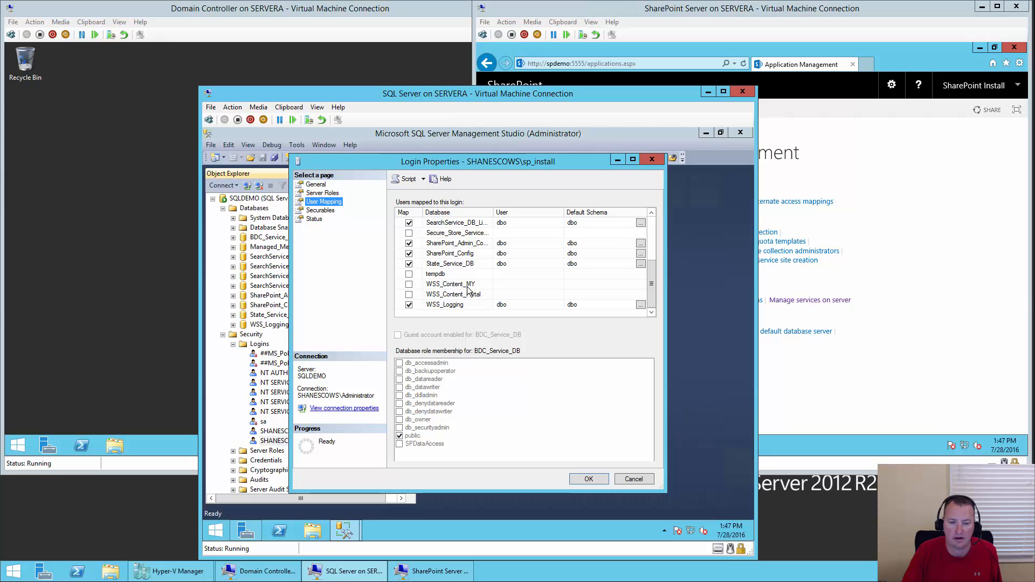
{"action": "left_click", "coordinate": [409, 285]}
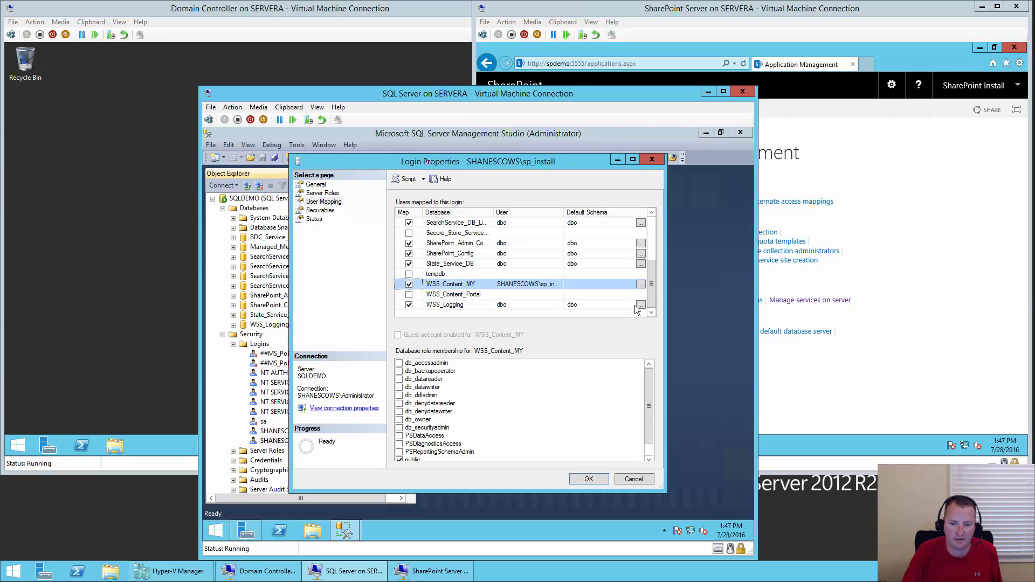
{"action": "scroll", "coordinate": [649, 429], "scroll_direction": "down", "scroll_amount": 1}
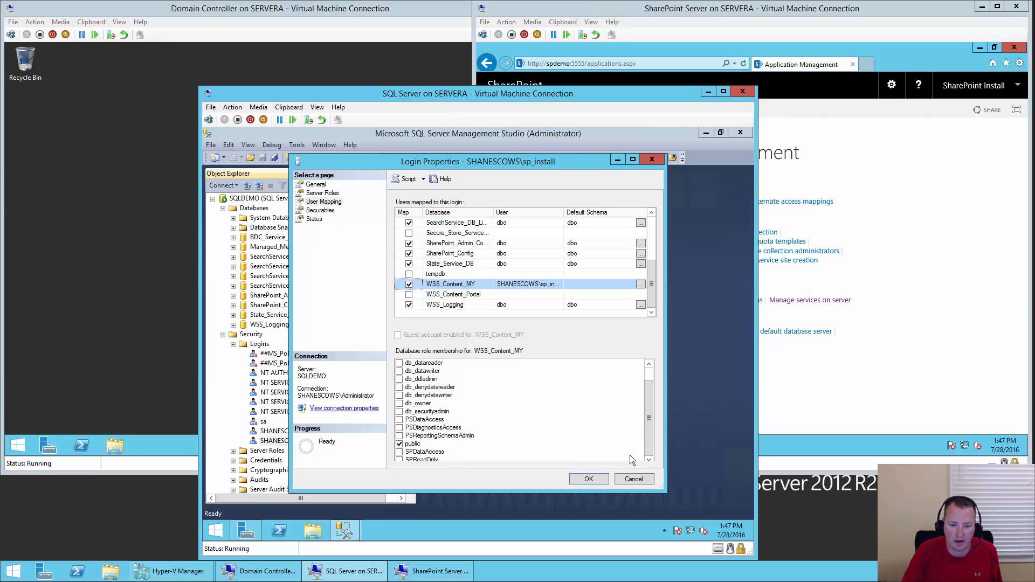
{"action": "left_click", "coordinate": [399, 452]}
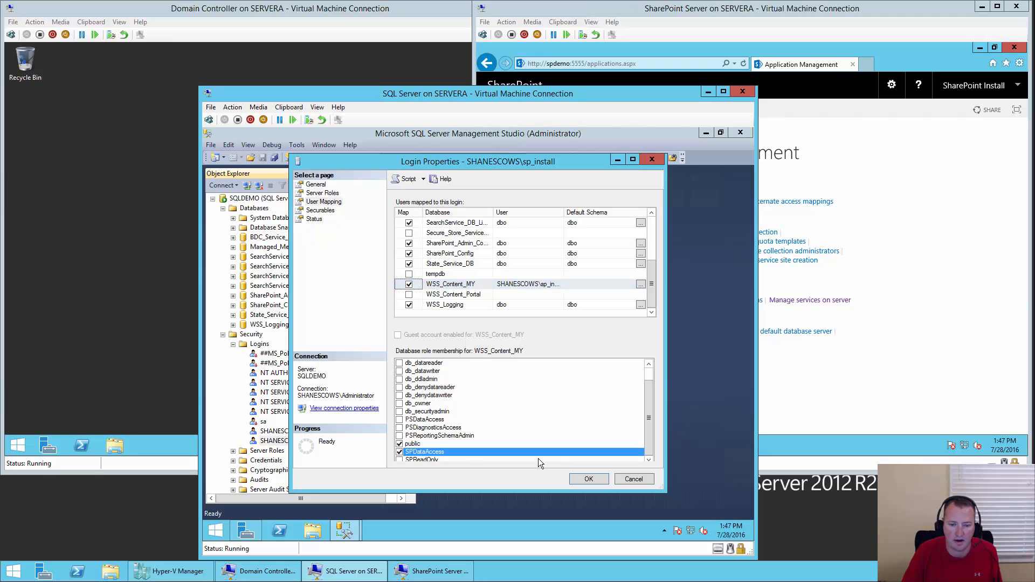
{"action": "left_click", "coordinate": [599, 478]}
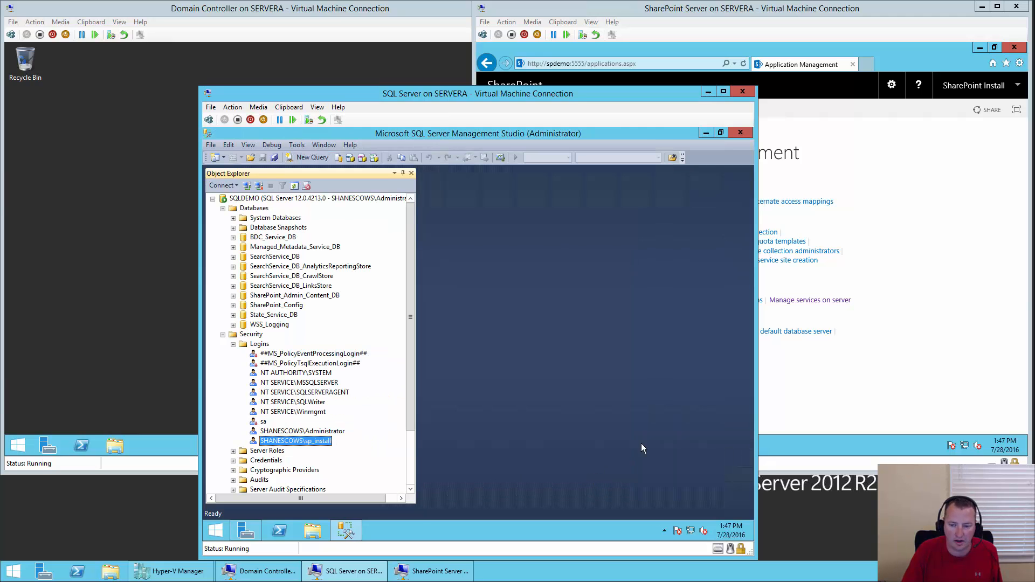
{"action": "left_click", "coordinate": [850, 376]}
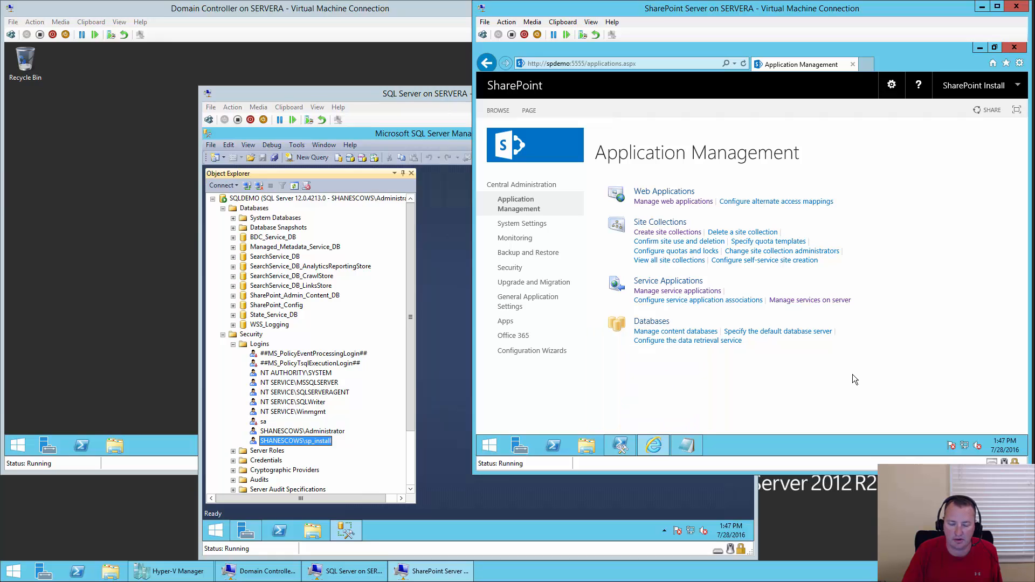
- In the Management Shell, type New-SPProfileServiceApplication -ApplicationPool "Default Service App Pool" -Name "User Profile Service"
{"action": "left_click", "coordinate": [622, 442]}
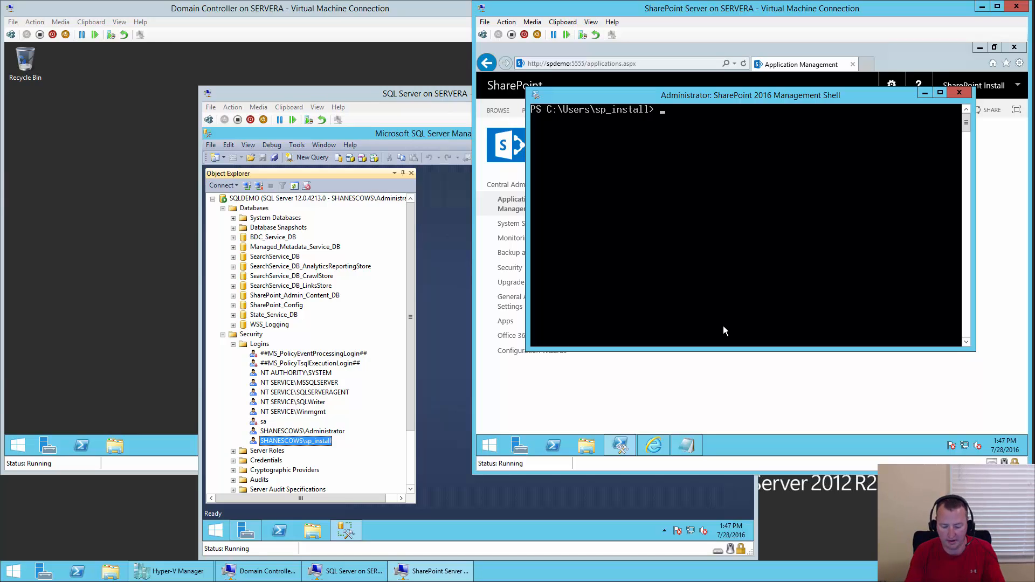
{"action": "type", "text": "n"}
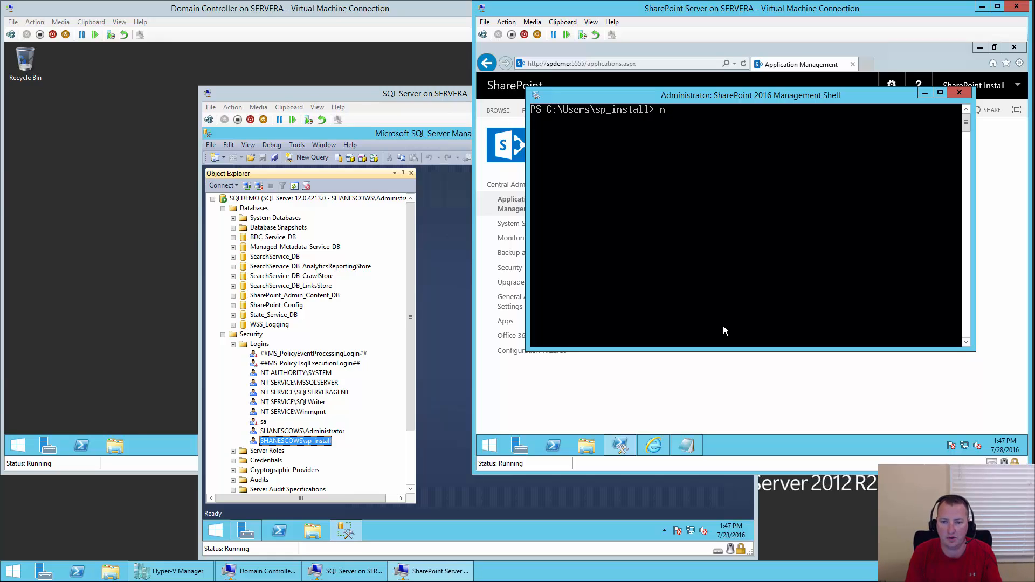
{"action": "type", "text": "ew-spcon"}
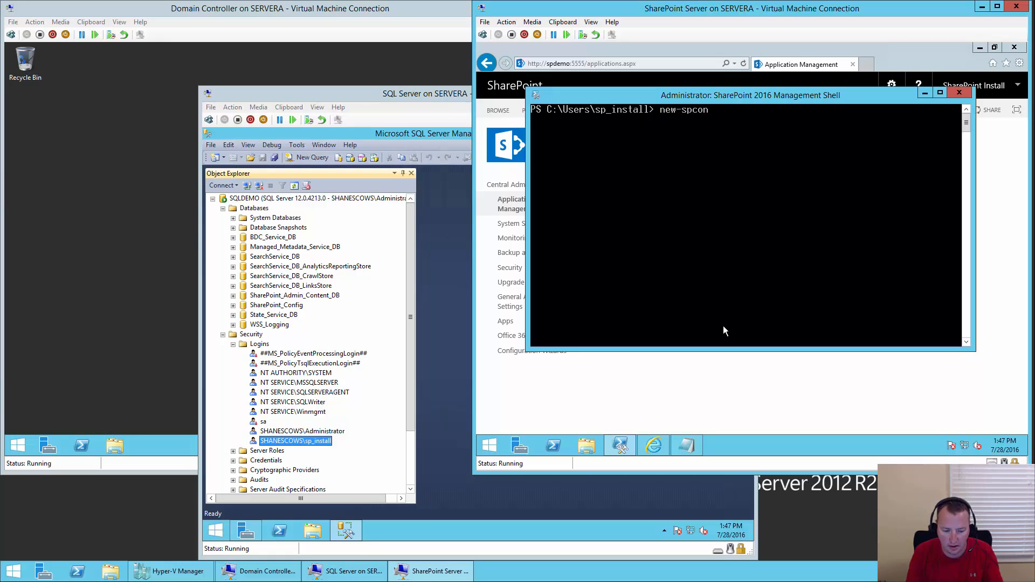
{"action": "key", "text": "BackSpace"}
{"action": "key", "text": "BackSpace"}
{"action": "key", "text": "BackSpace"}
{"action": "type", "text": "p"}
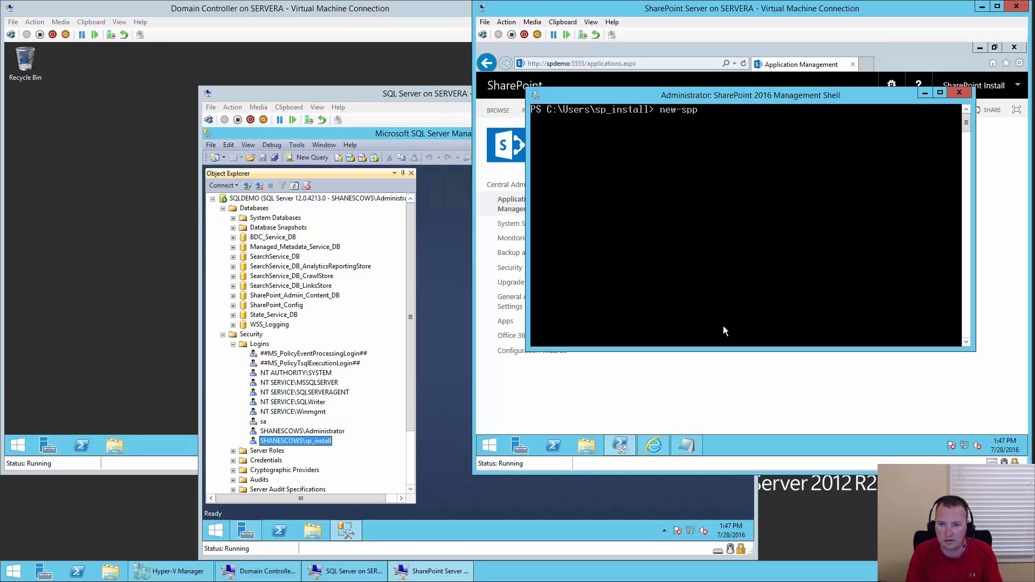
{"action": "type", "text": "rofilese"}
{"action": "key", "text": "Tab"}
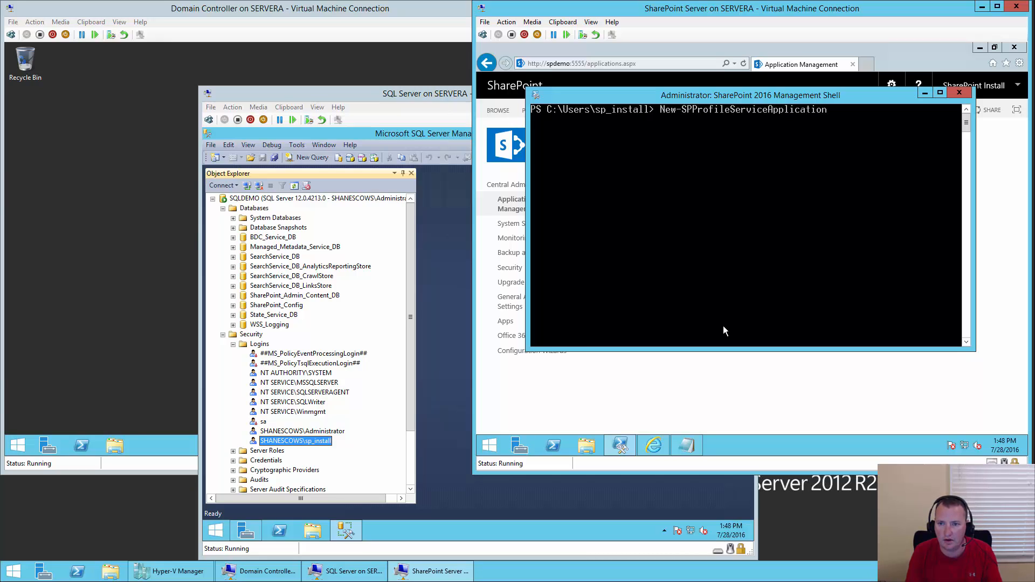
{"action": "type", "text": "-a"}
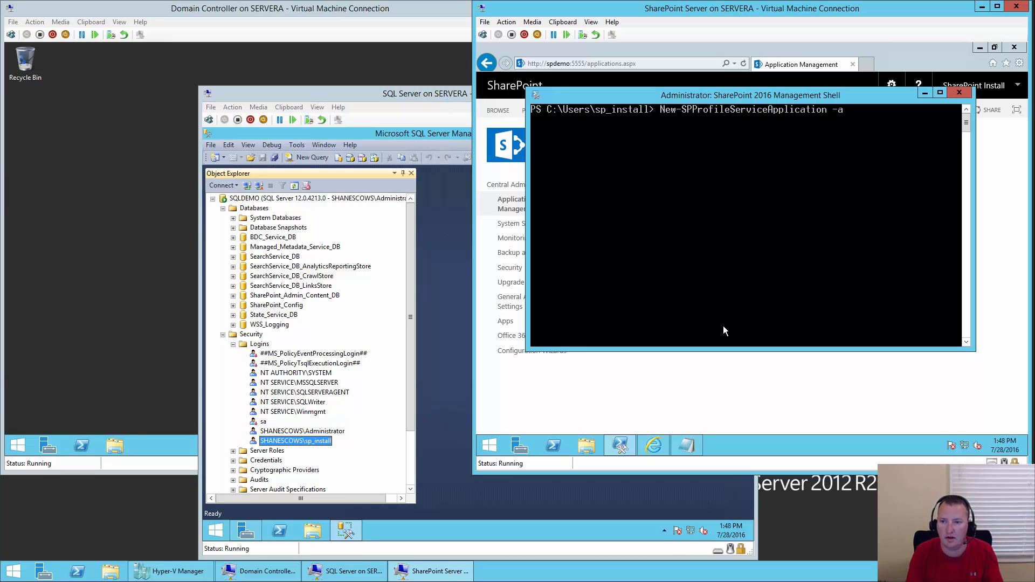
{"action": "key", "text": "Tab"}
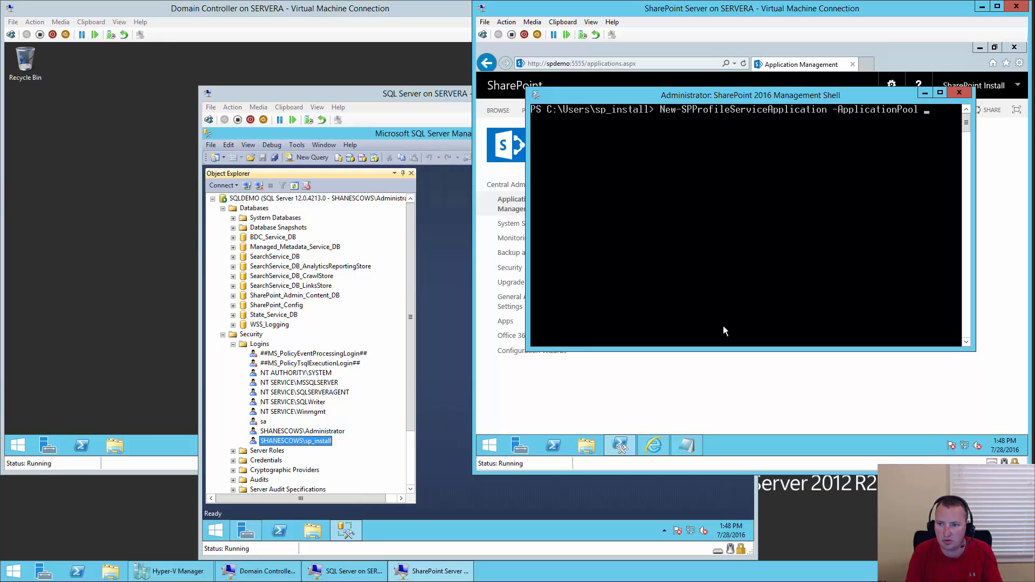
{"action": "type", "text": "\"Default"}
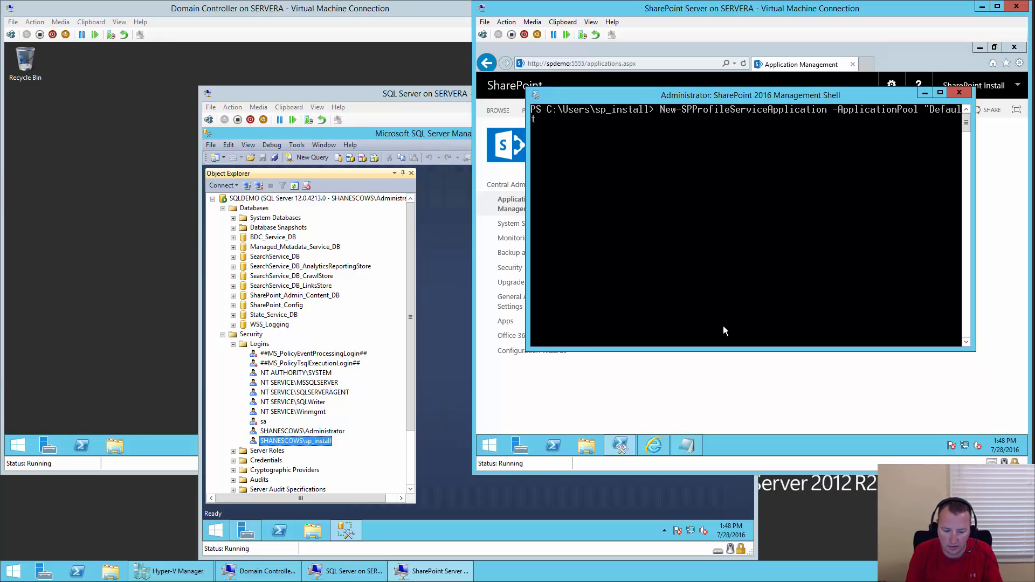
{"action": "type", "text": " Service App"}
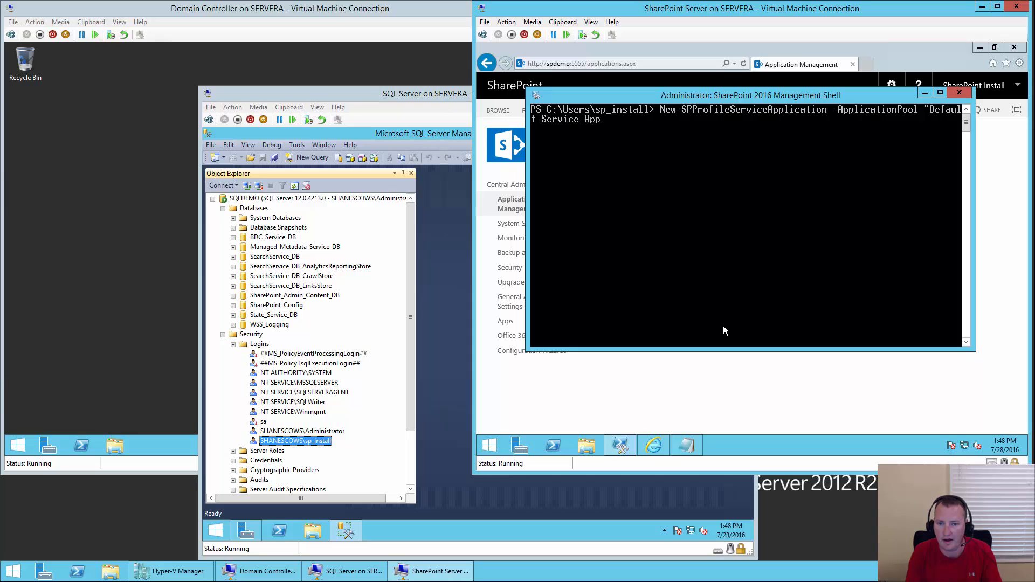
{"action": "type", "text": " Pool\""}
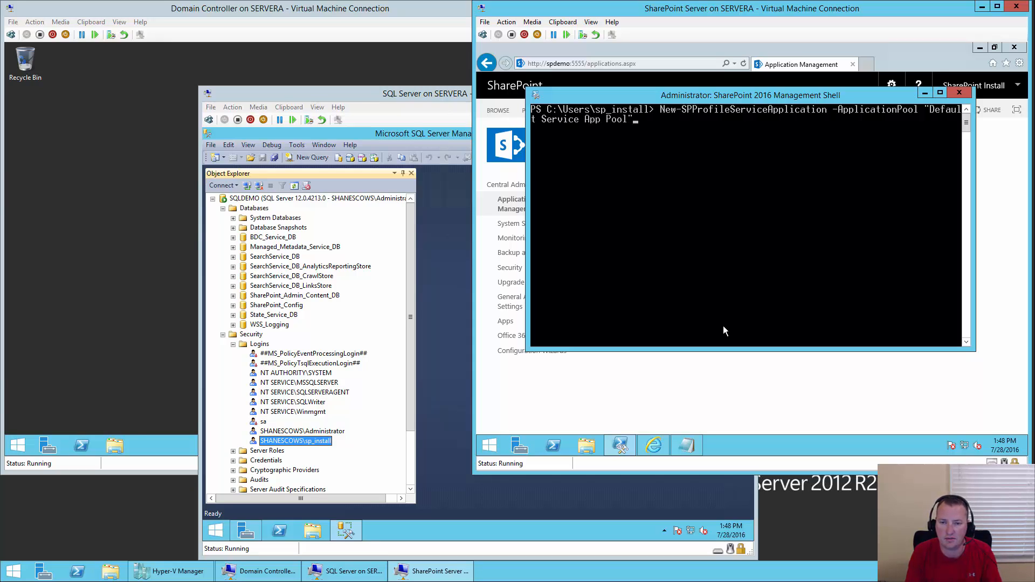
{"action": "type", "text": " -"}
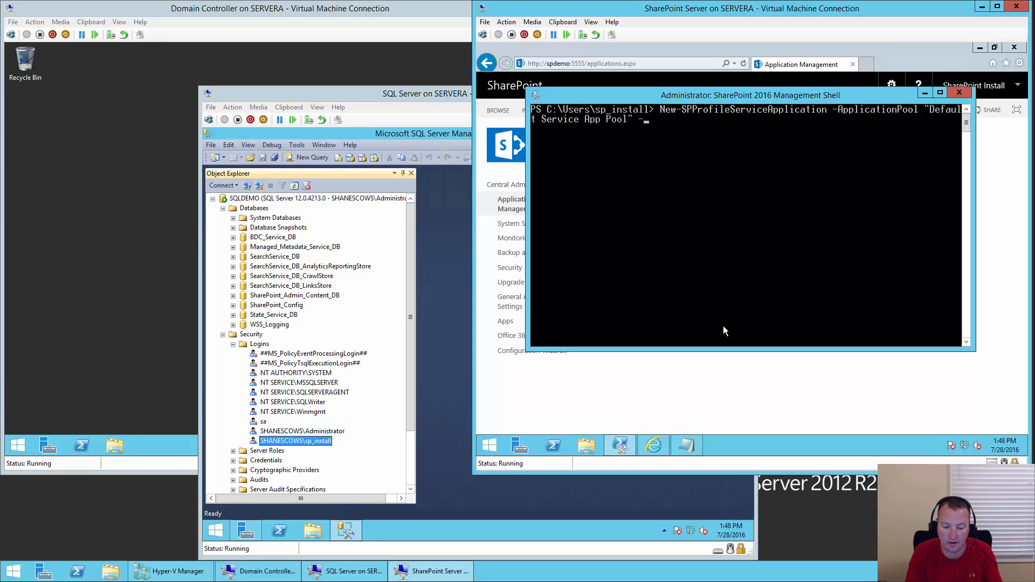
{"action": "type", "text": "Name"}
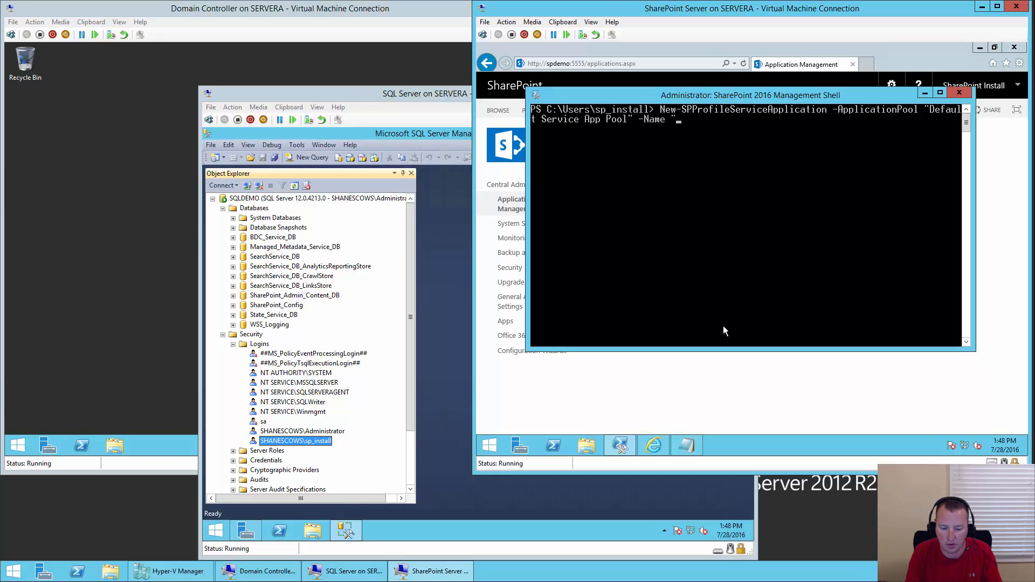
{"action": "type", "text": " \"User Profil"}
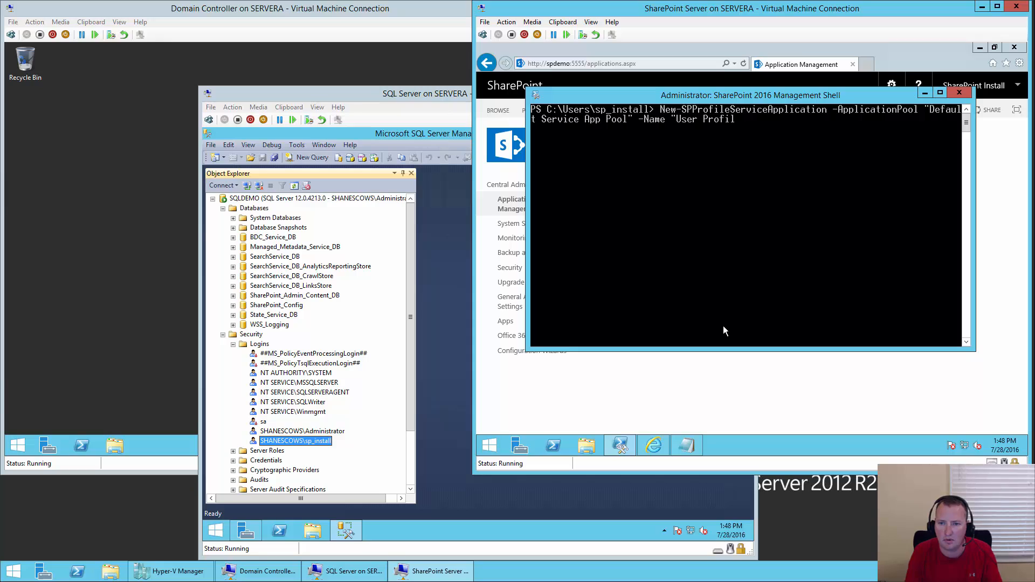
{"action": "type", "text": "e Service"}
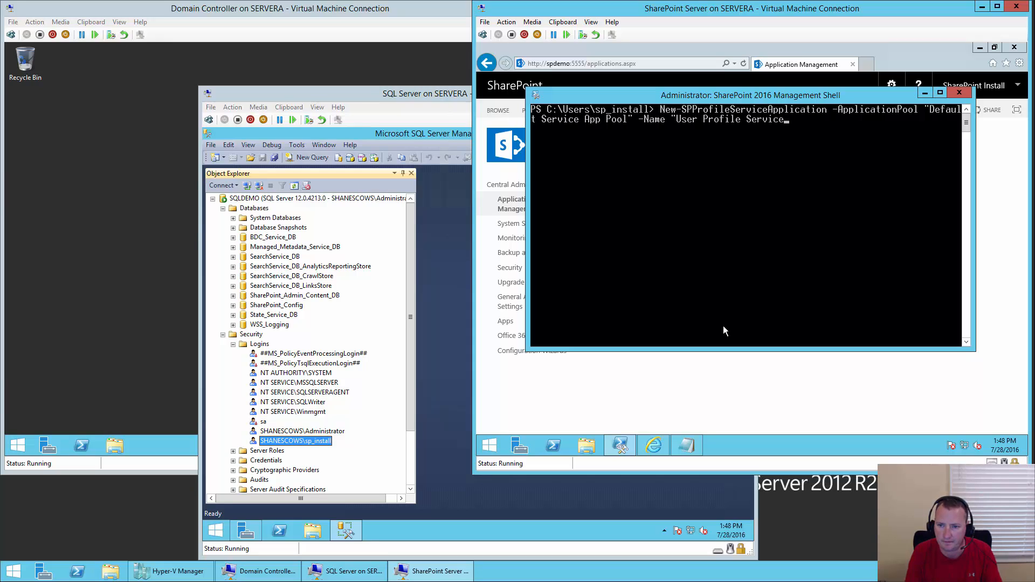
{"action": "type", "text": "\" -"}
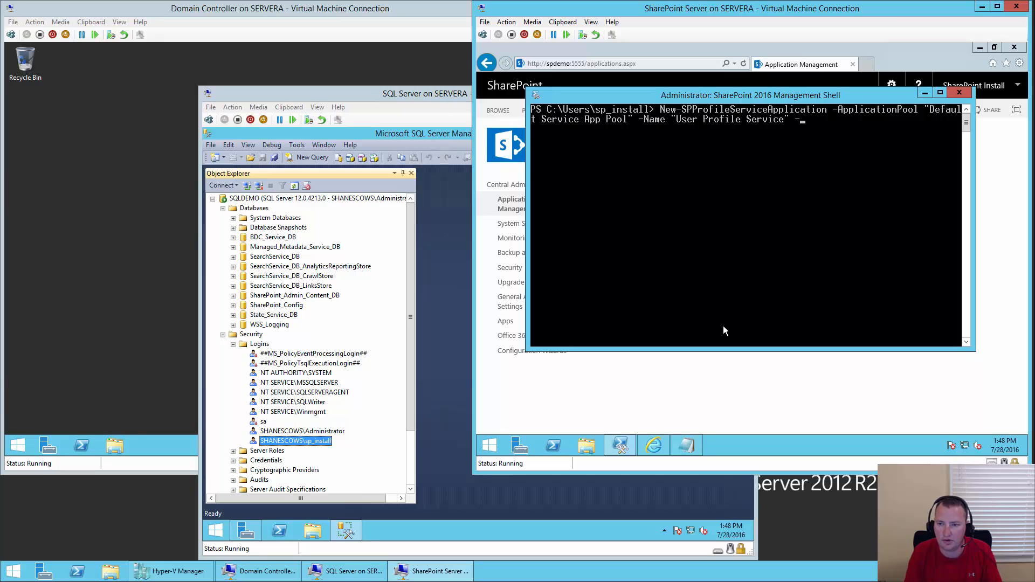
{"action": "type", "text": "profile"}
- Add the profile database User_Profile_Db and social database User_Social_DB to the command
{"action": "key", "text": "Tab"}
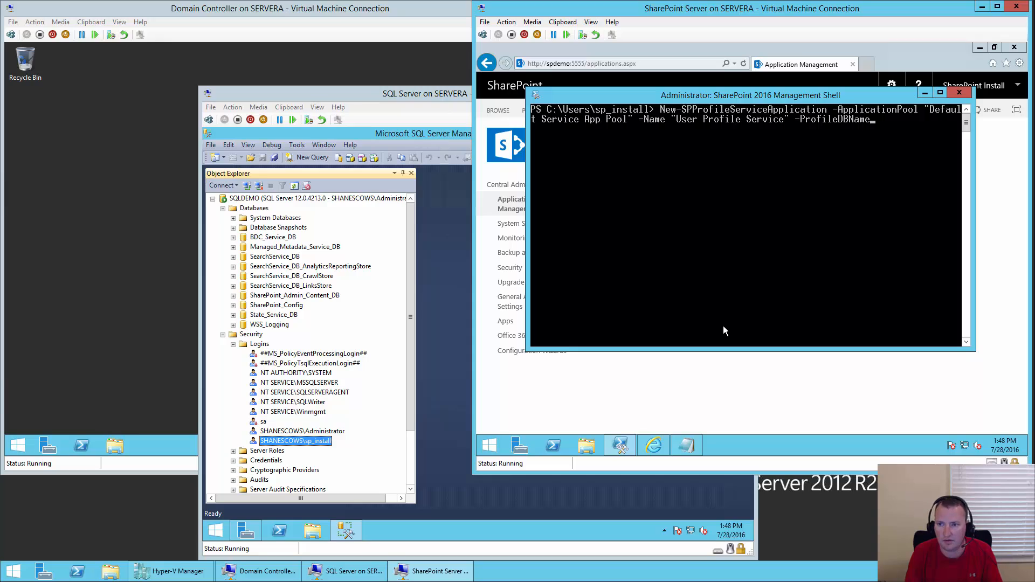
{"action": "type", "text": "User"}
{"action": "key", "text": "BackSpace"}
{"action": "type", "text": "ser"}
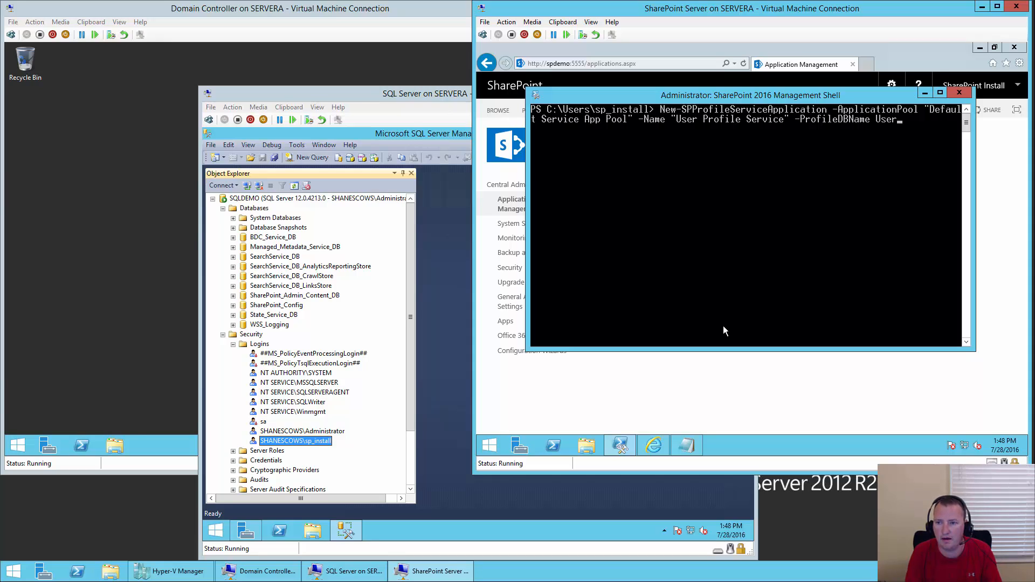
{"action": "type", "text": "_Profile_Db"}
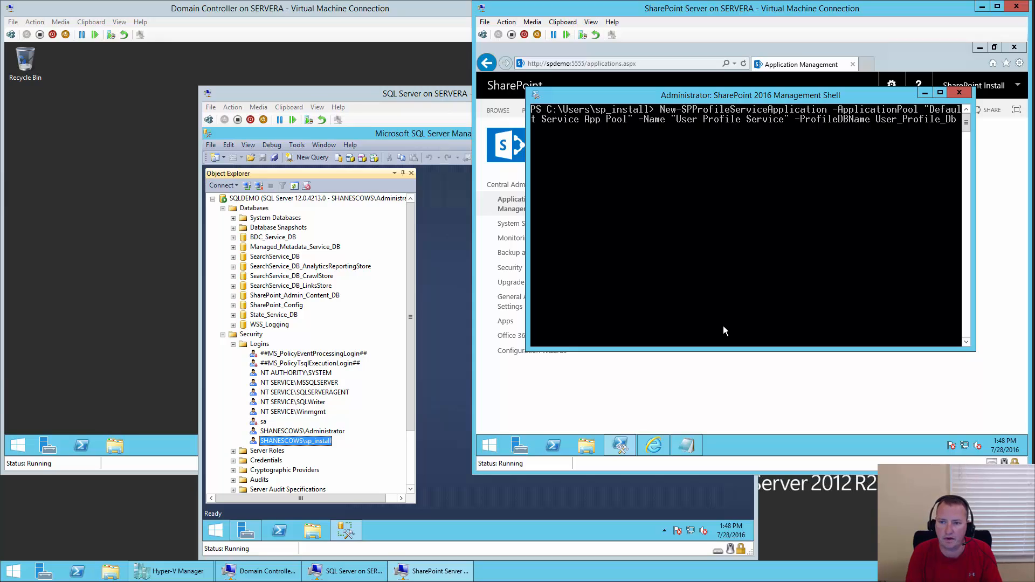
{"action": "key", "text": "Return"}
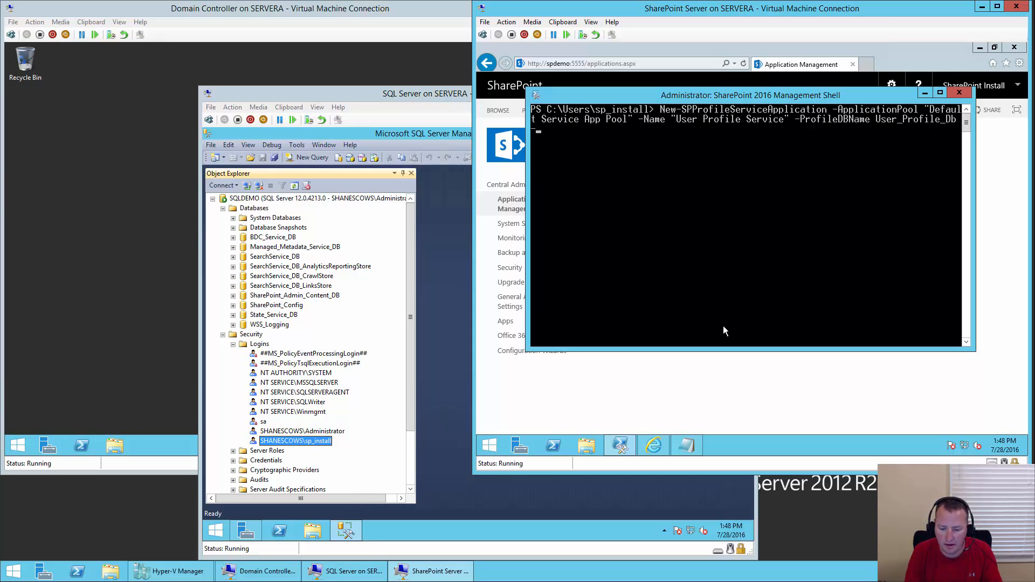
{"action": "type", "text": "-soi"}
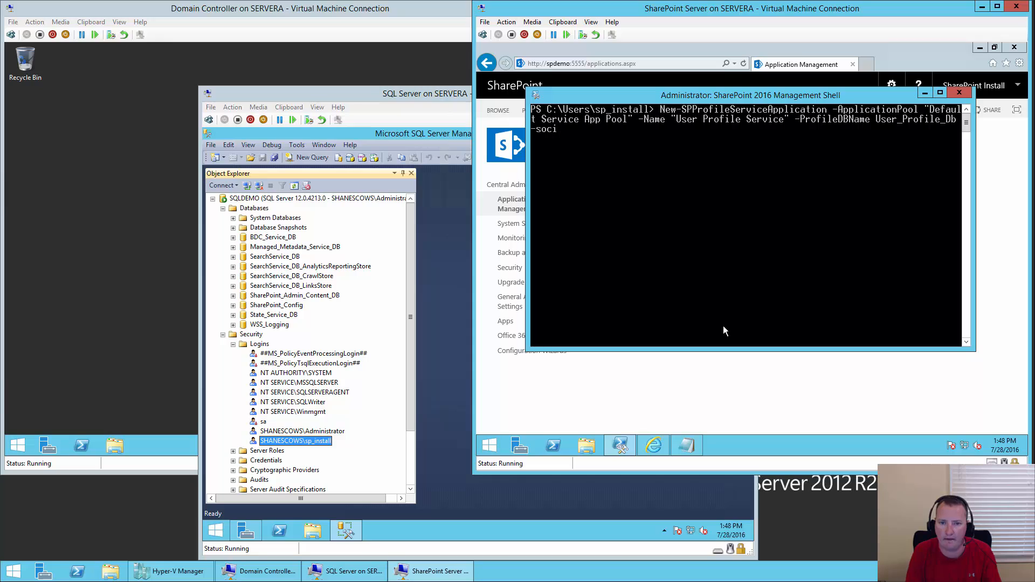
{"action": "key", "text": "Tab"}
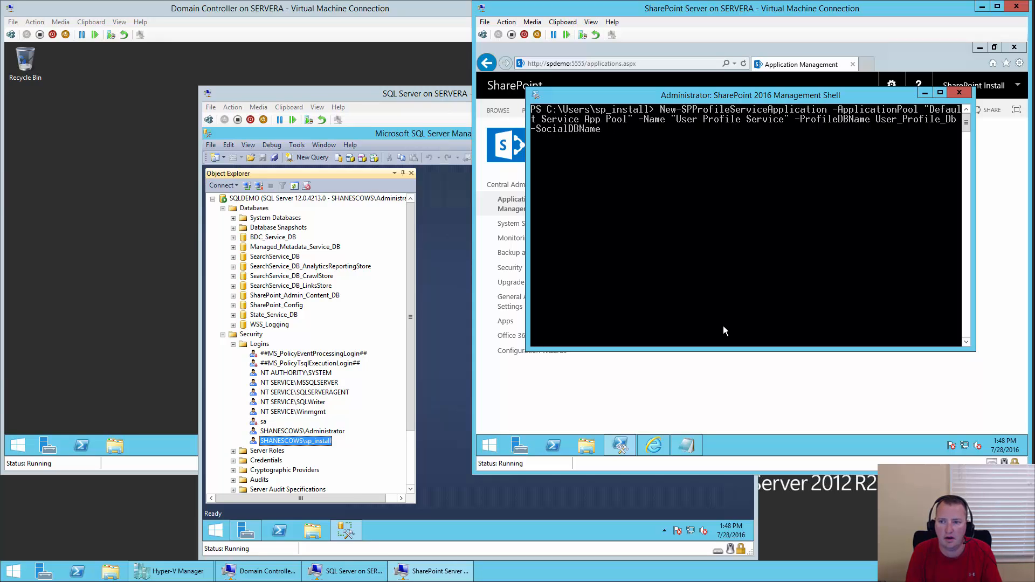
{"action": "type", "text": "User_"}
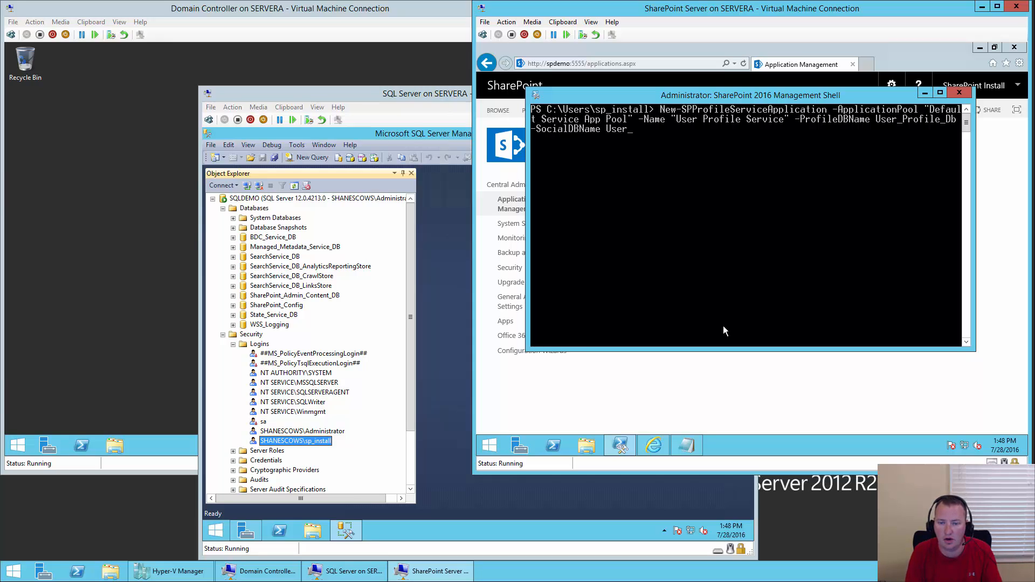
{"action": "type", "text": "Social_DB -"}
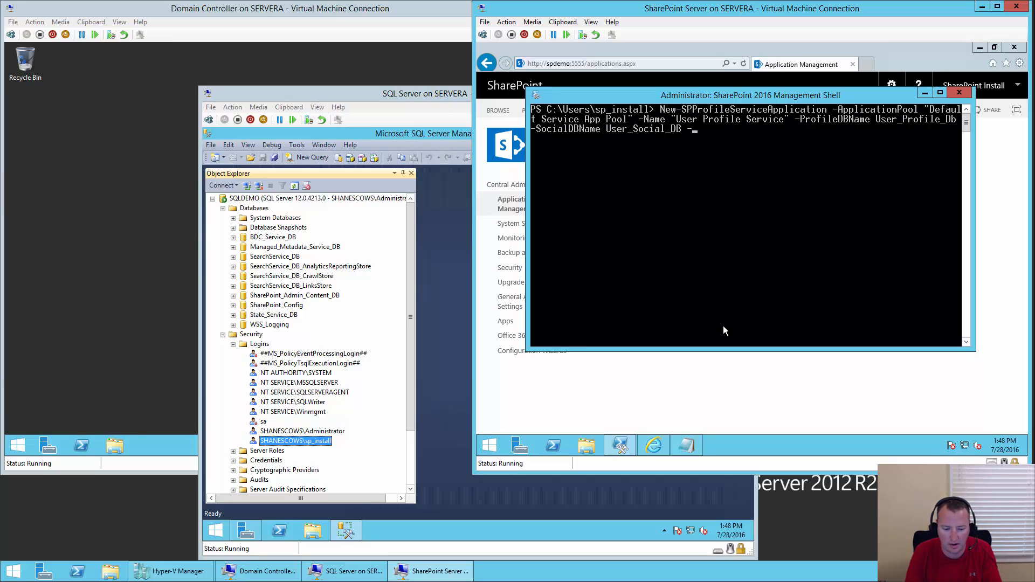
{"action": "type", "text": "pro"}
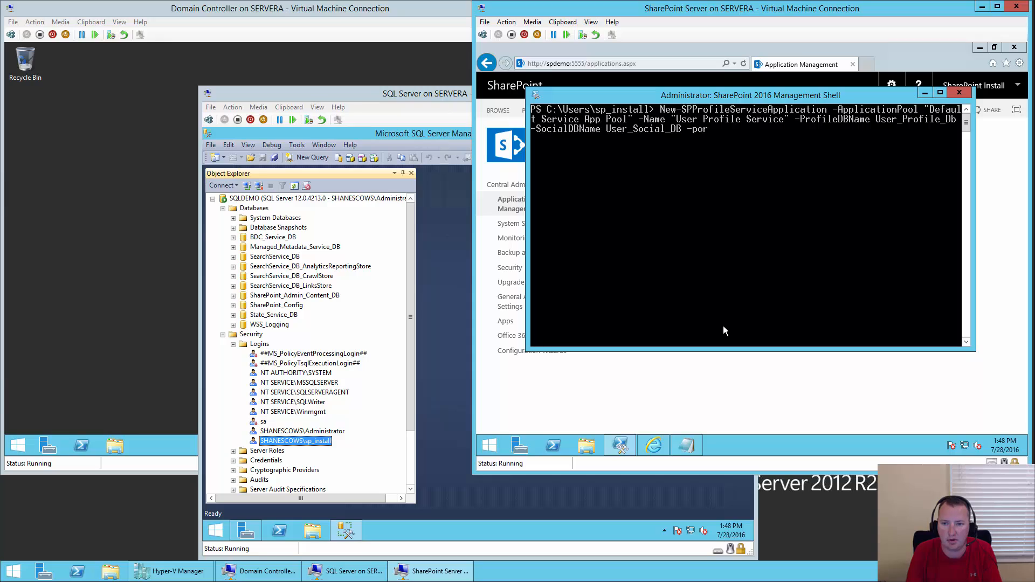
{"action": "type", "text": "fil"}
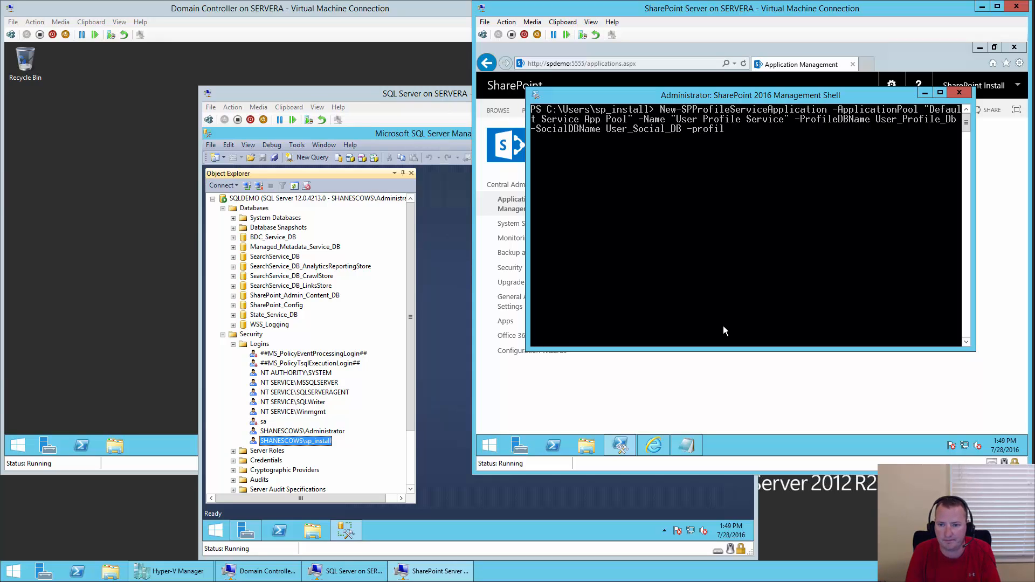
{"action": "key", "text": "Tab"}
{"action": "key", "text": "Tab"}
{"action": "key", "text": "Tab"}
{"action": "key", "text": "Tab"}
{"action": "key", "text": "Tab"}
{"action": "key", "text": "Tab"}
{"action": "key", "text": "Tab"}
{"action": "key", "text": "Tab"}
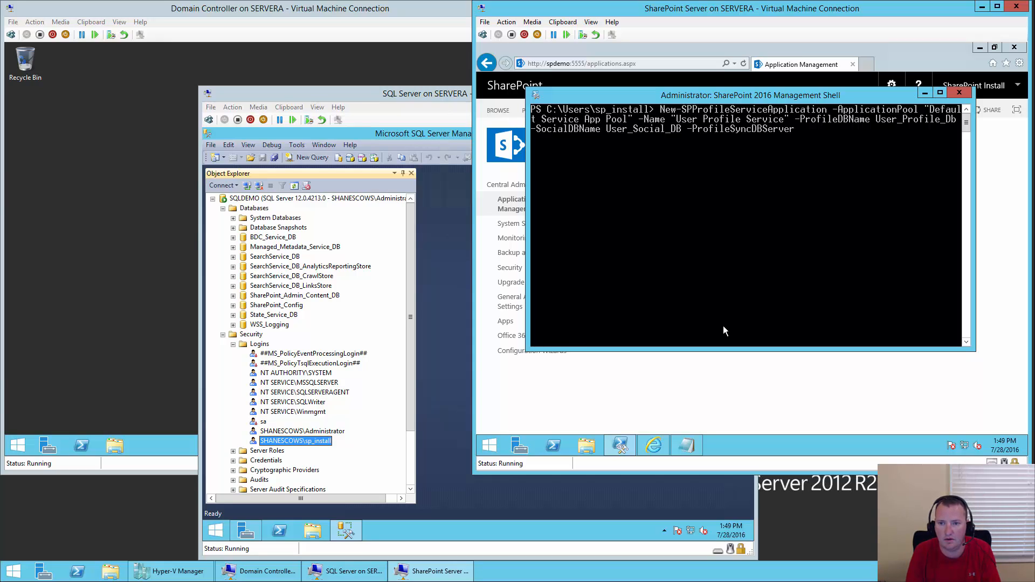
{"action": "key", "text": "Tab"}
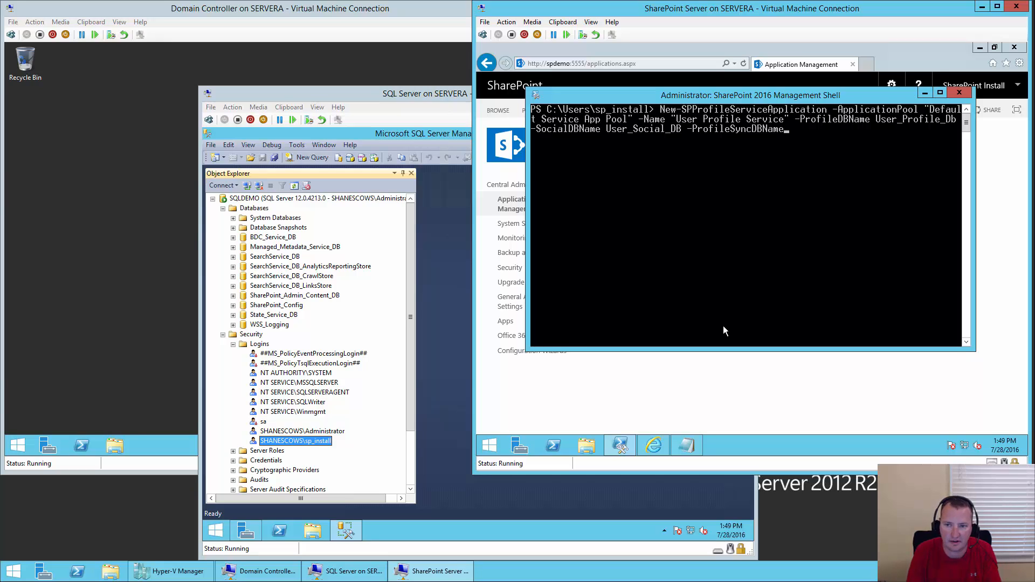
{"action": "type", "text": "User_"}
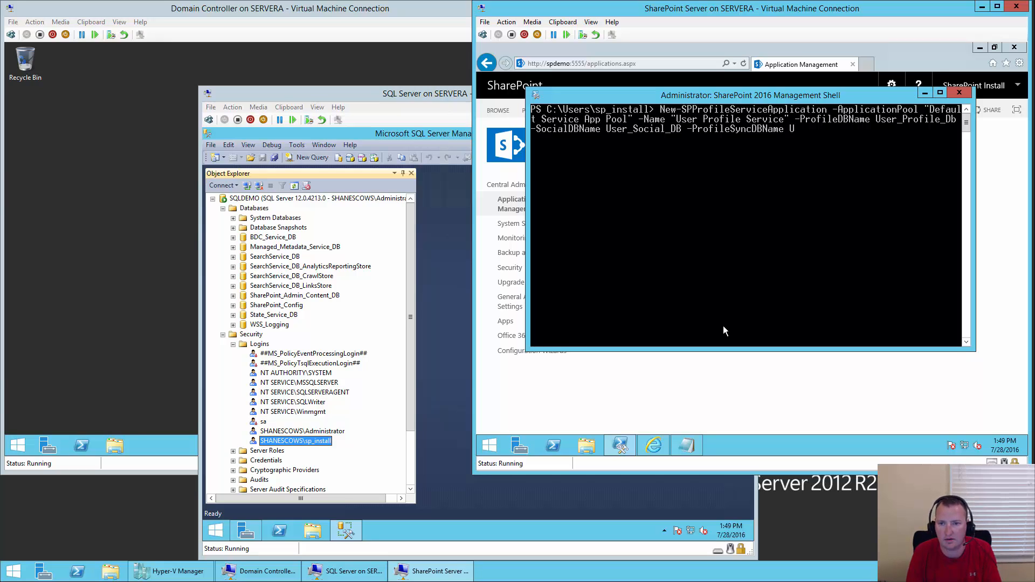
{"action": "type", "text": "Sync"}
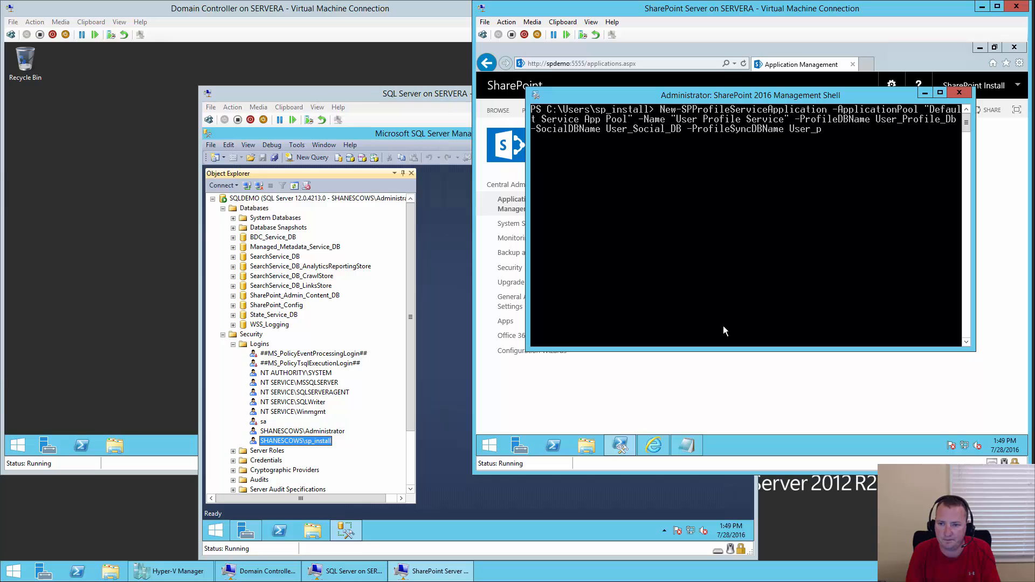
{"action": "type", "text": "_DB"}
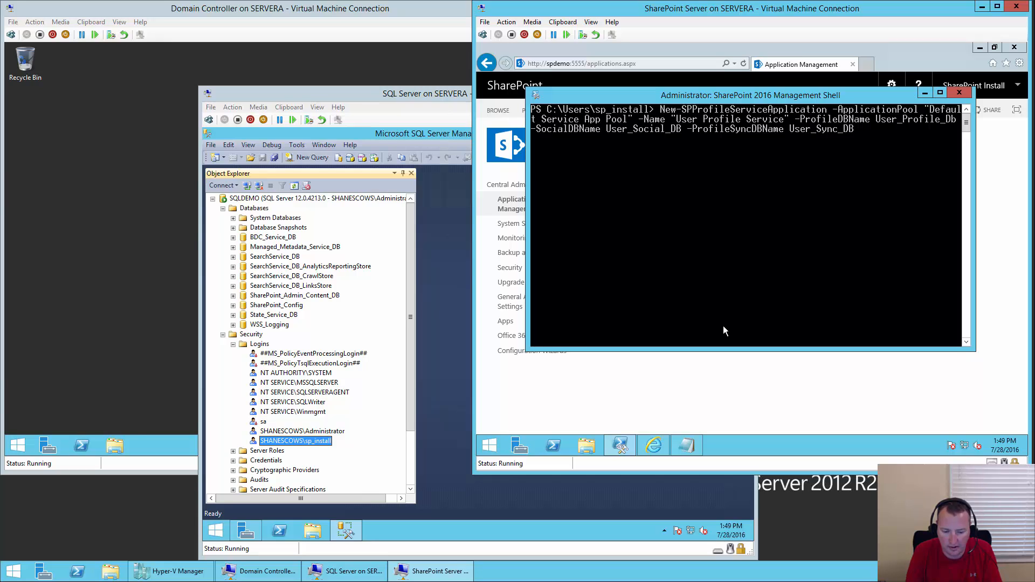
{"action": "type", "text": " -my"}
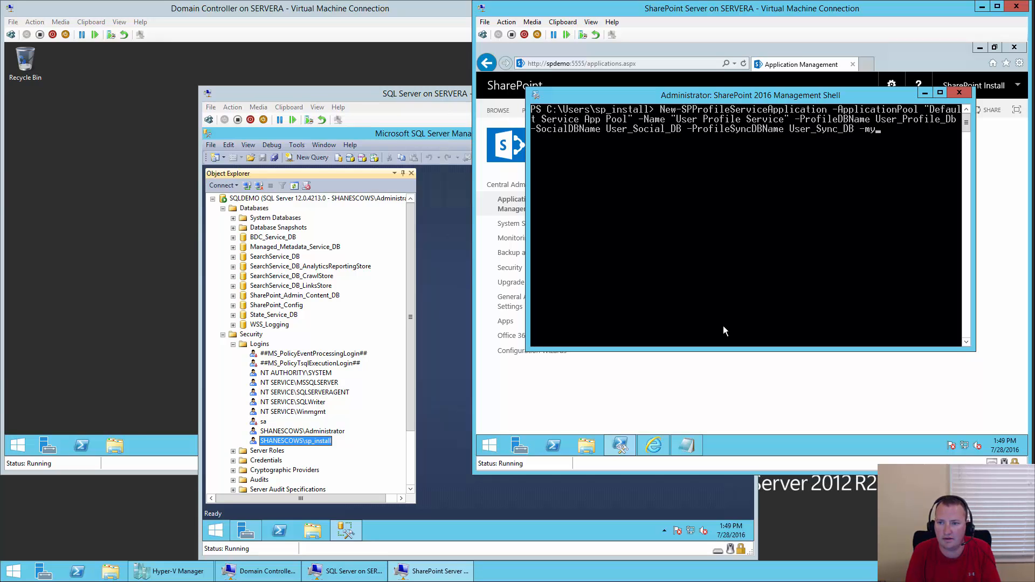
{"action": "key", "text": "Tab"}
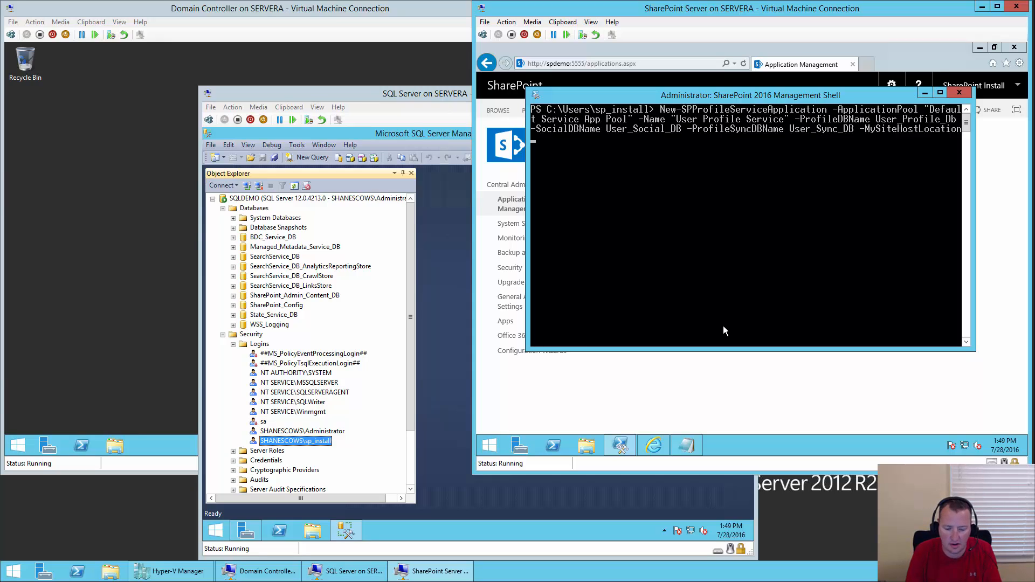
{"action": "type", "text": "\"http:"}
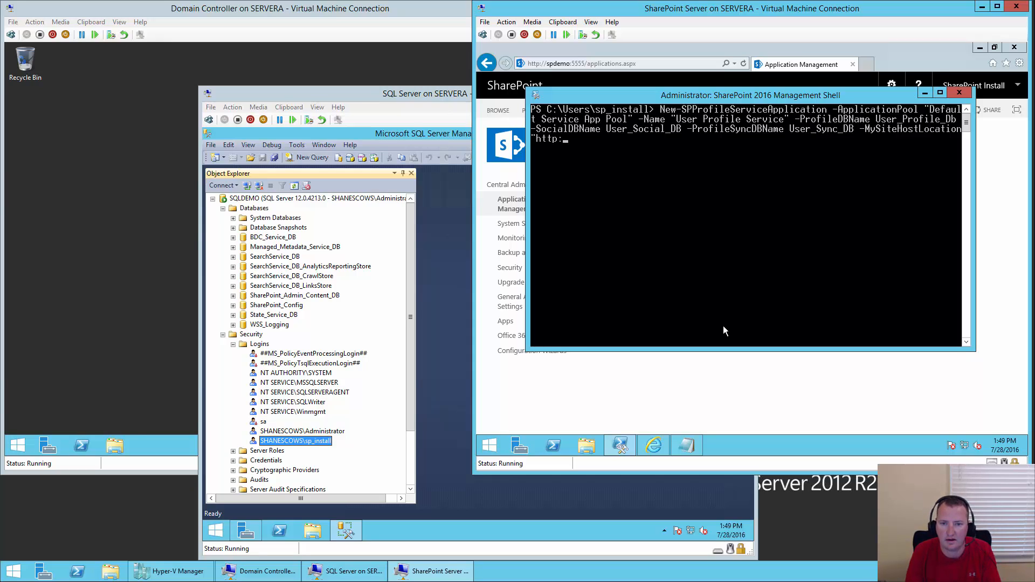
{"action": "type", "text": "//"}
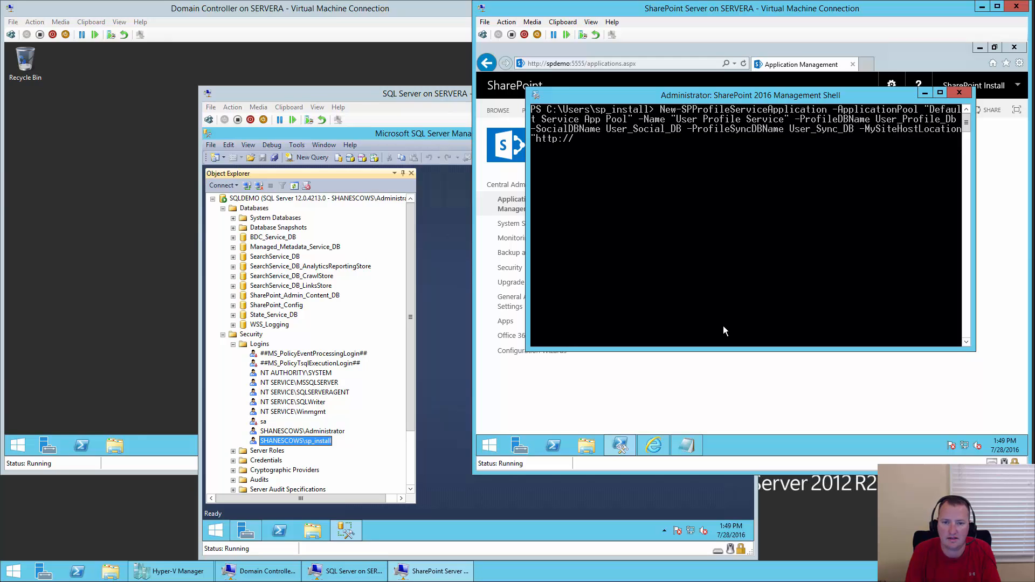
{"action": "type", "text": "my"}
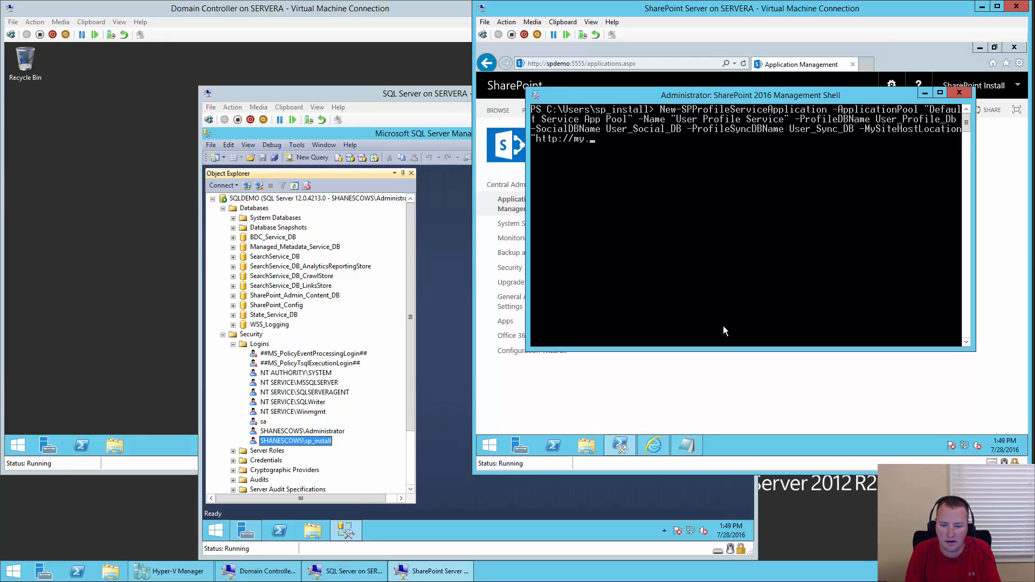
{"action": "type", "text": ".shane"}
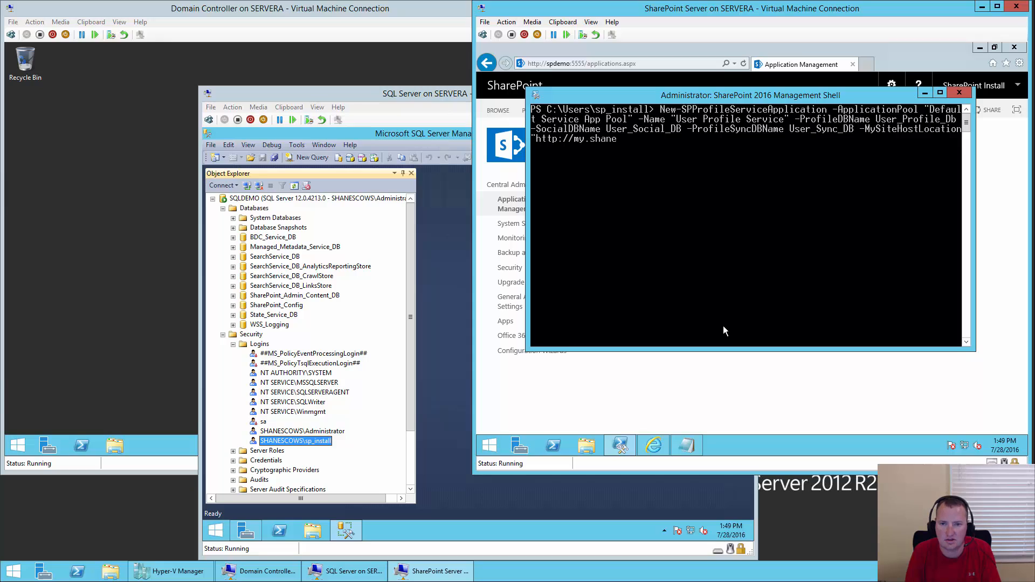
{"action": "type", "text": "scows.com\""}
{"action": "key", "text": "Left"}
{"action": "key", "text": "Left"}
{"action": "key", "text": "Left"}
{"action": "key", "text": "Left"}
{"action": "key", "text": "Left"}
{"action": "key", "text": "Left"}
{"action": "key", "text": "Left"}
{"action": "key", "text": "Left"}
{"action": "key", "text": "Left"}
{"action": "key", "text": "Left"}
{"action": "key", "text": "Left"}
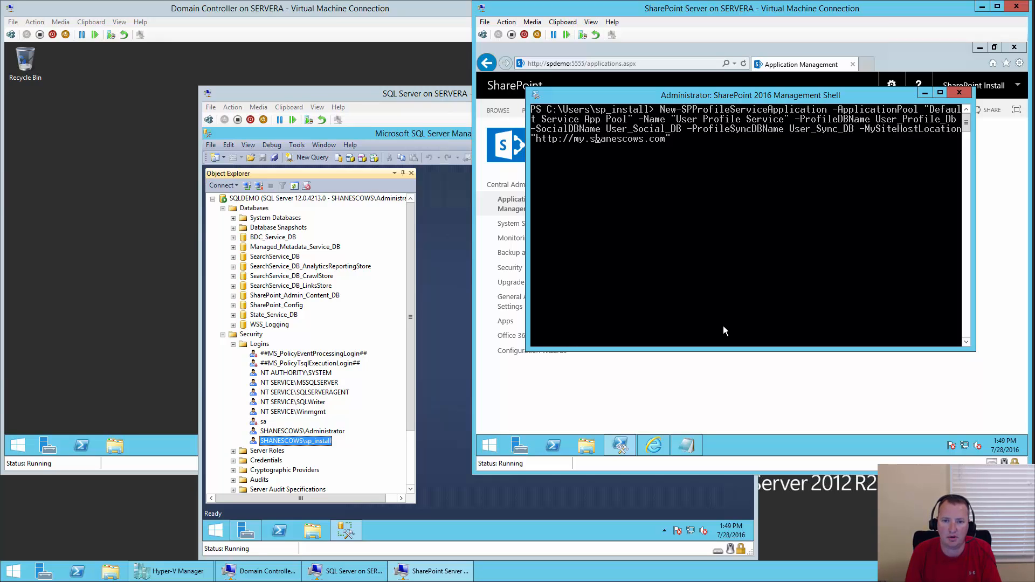
{"action": "key", "text": "Left"}
{"action": "key", "text": "Left"}
{"action": "key", "text": "Left"}
{"action": "key", "text": "Left"}
{"action": "key", "text": "Left"}
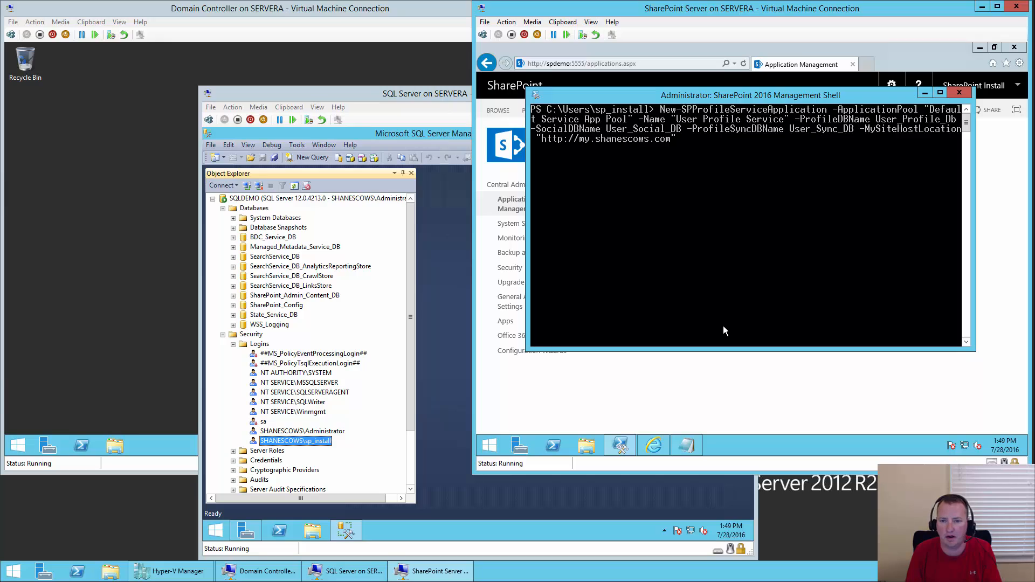
{"action": "key", "text": "End"}
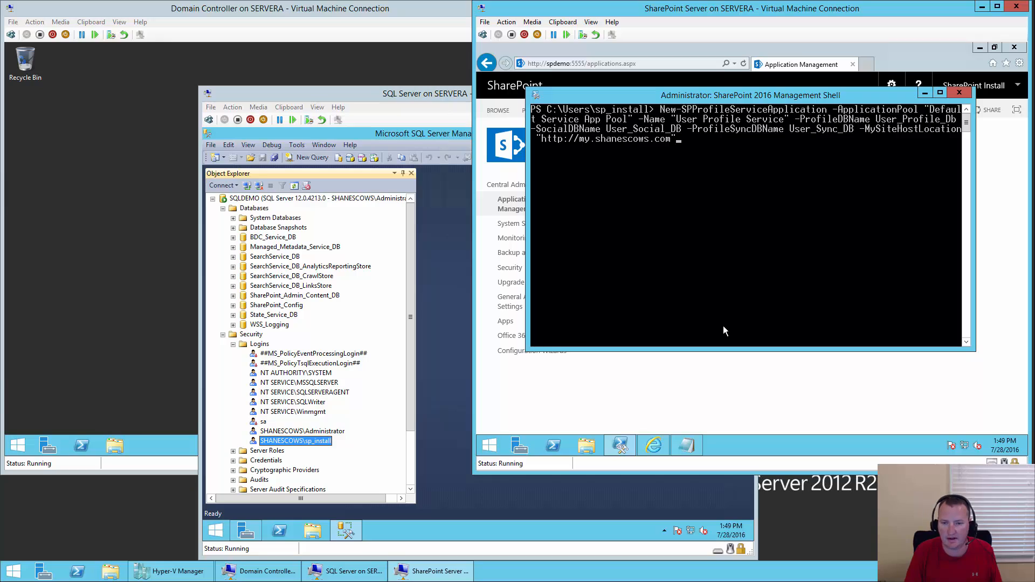
{"action": "key", "text": "Return"}
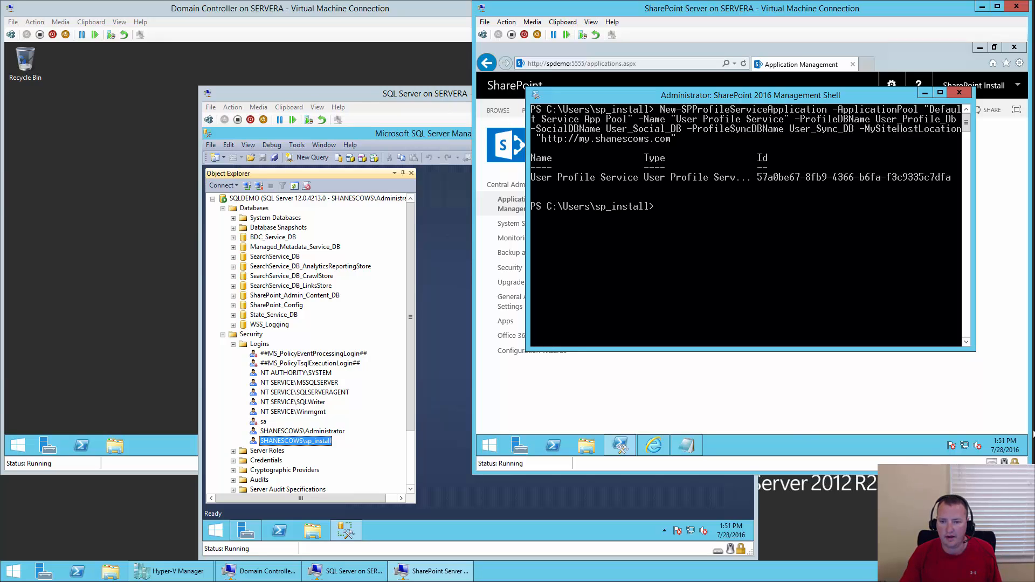
- Store the User Profile Service application in $cow with Get-SPServiceApplication and display it
{"action": "left_click", "coordinate": [732, 216]}
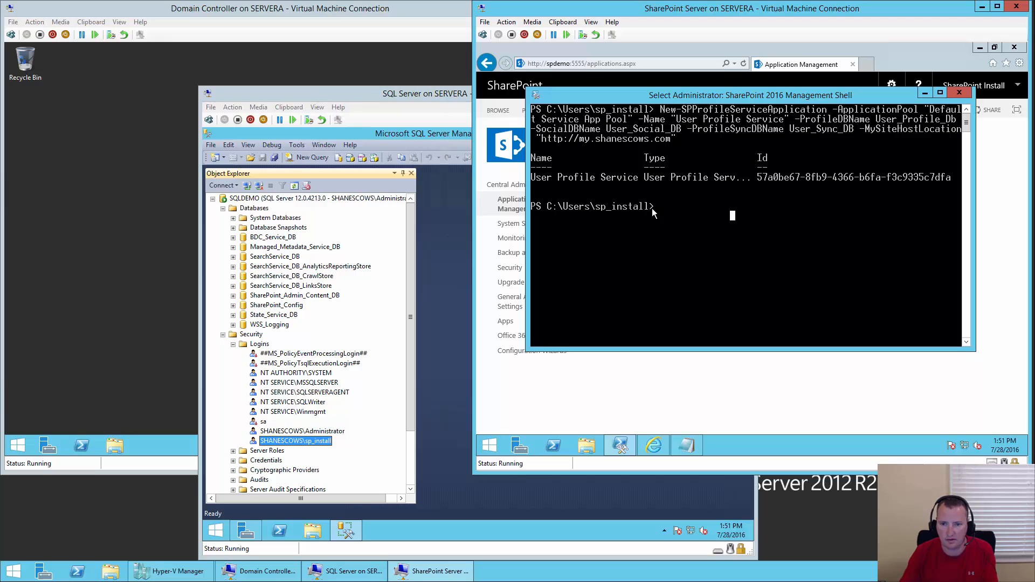
{"action": "key", "text": "Escape"}
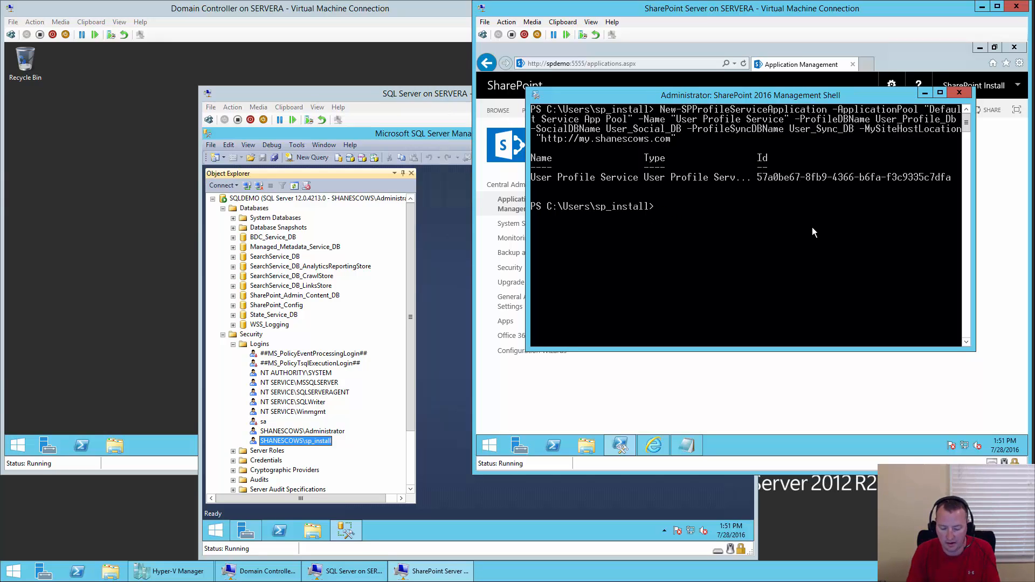
{"action": "type", "text": "$cow"}
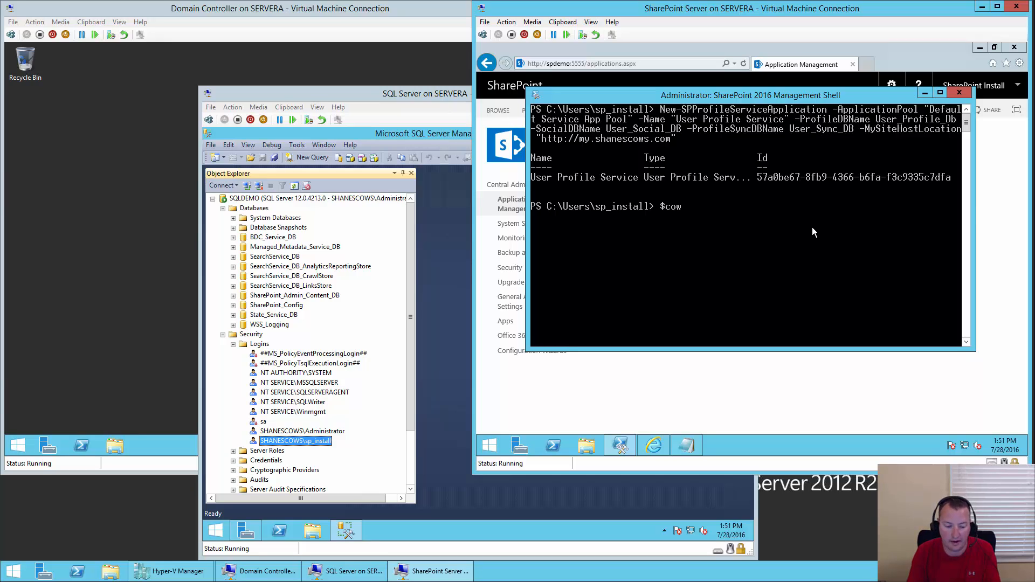
{"action": "type", "text": " = g"}
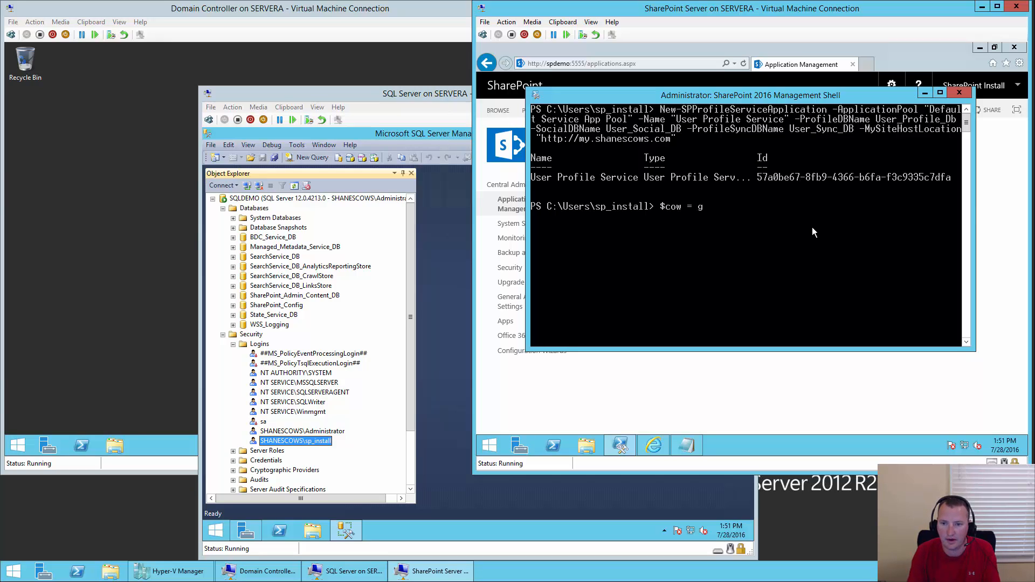
{"action": "type", "text": "et-sps"}
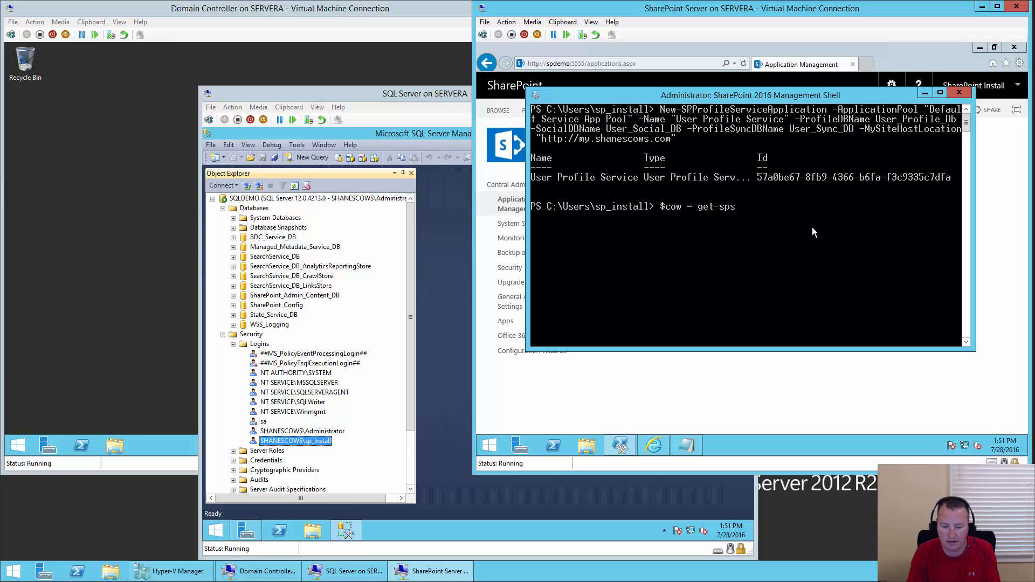
{"action": "type", "text": "erviceappl"}
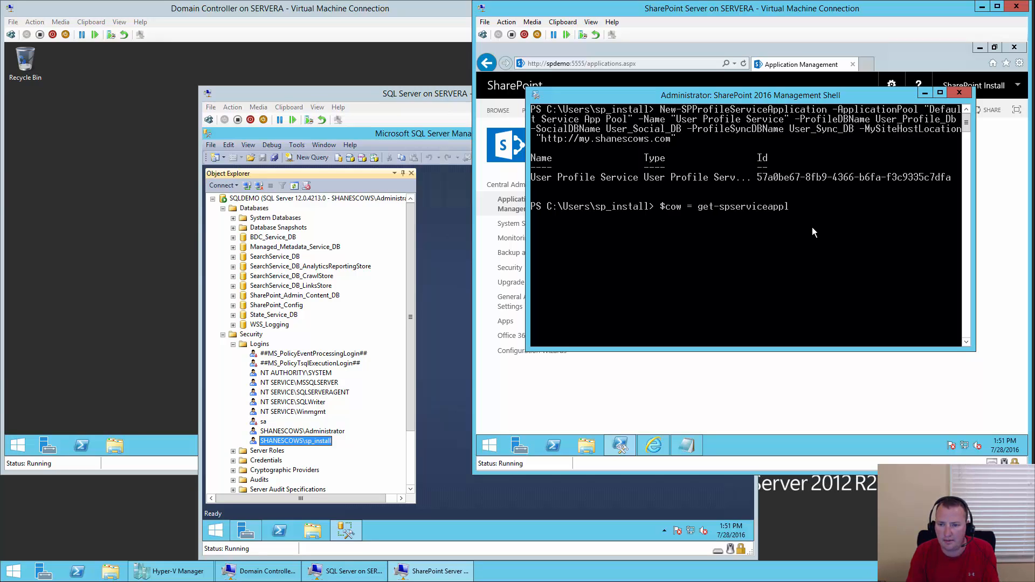
{"action": "key", "text": "Tab"}
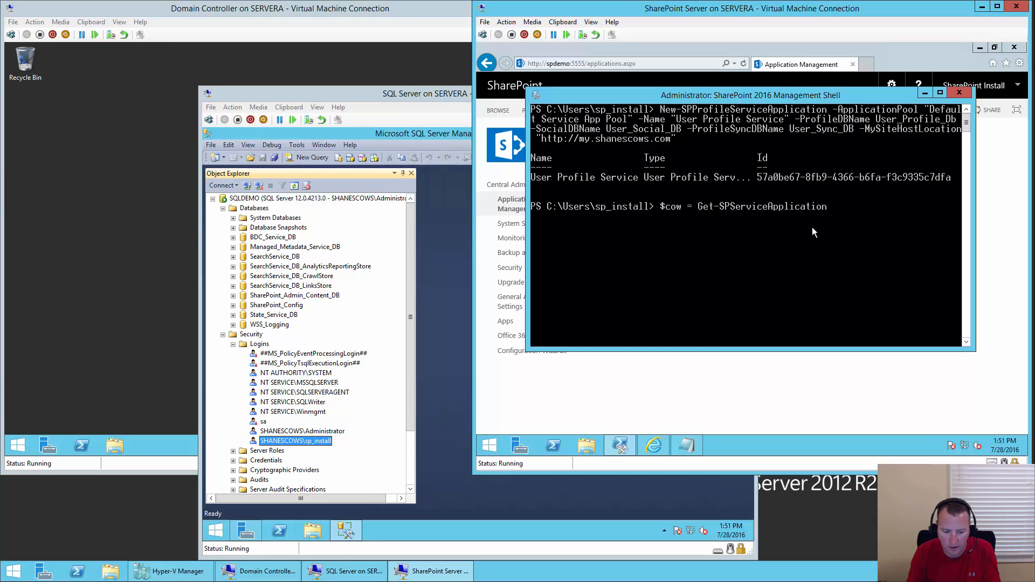
{"action": "type", "text": "-name "}
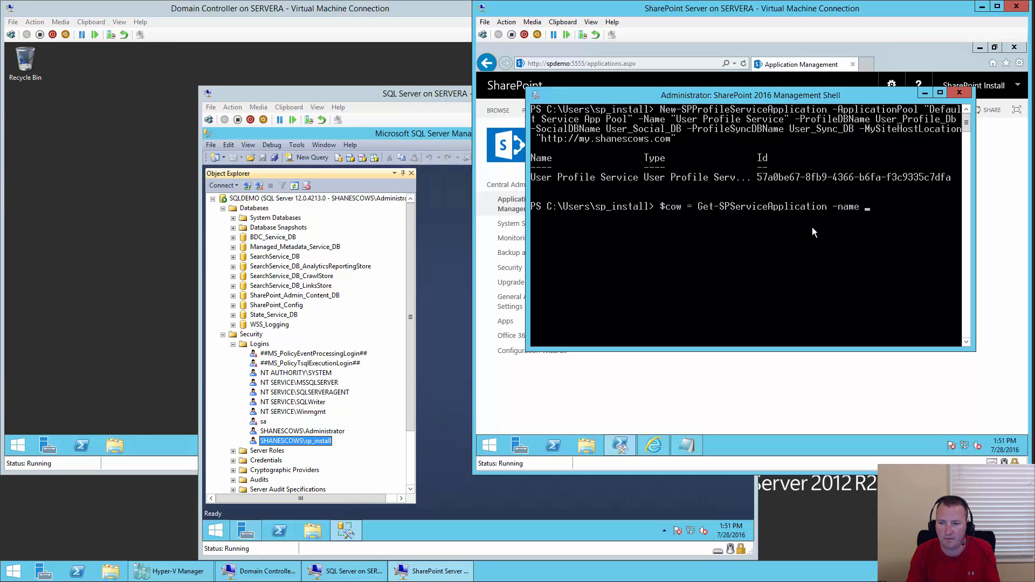
{"action": "type", "text": "\"User Profi"}
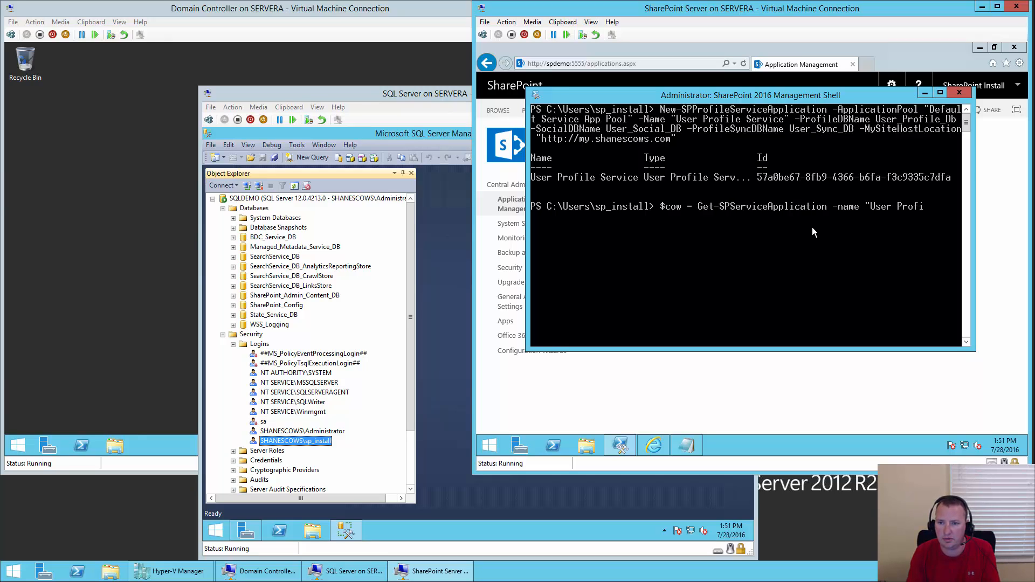
{"action": "type", "text": "le Service\""}
{"action": "key", "text": "Return"}
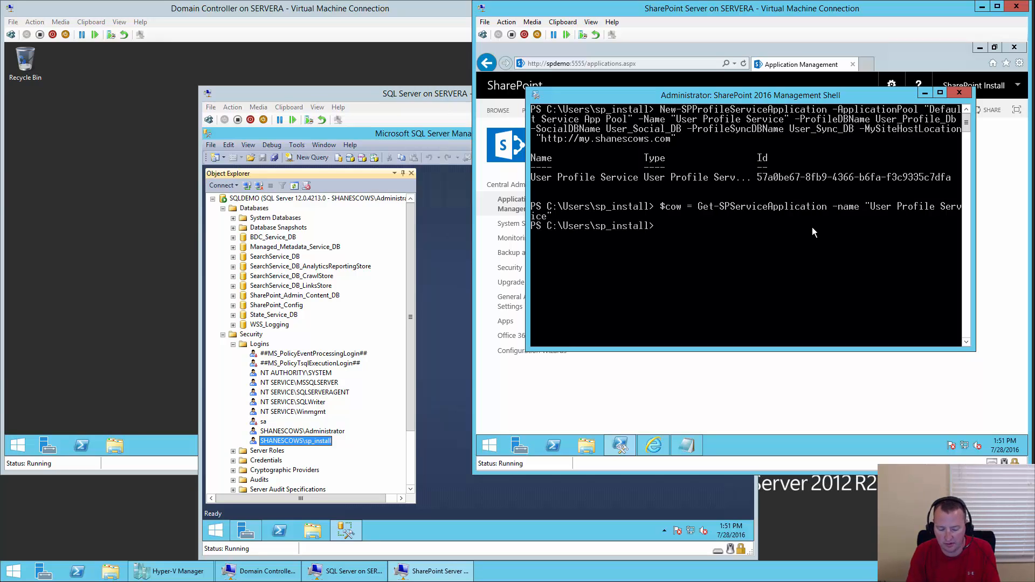
{"action": "type", "text": "$cow"}
{"action": "key", "text": "Return"}
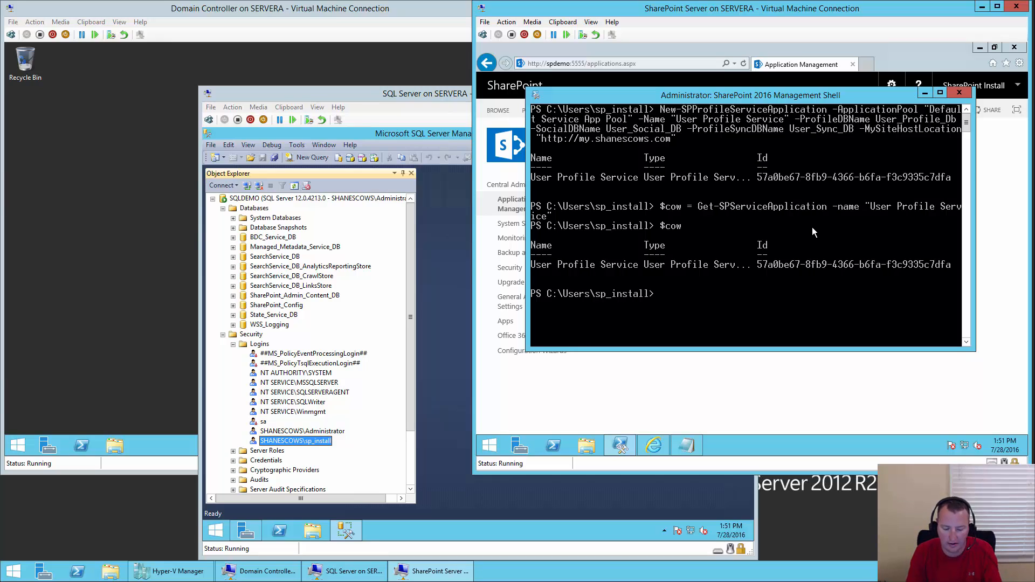
- Type New-SPProfileServiceApplicationProxy using $cow, -DefaultProxyGroup and the name User Profile Service Proxy
{"action": "type", "text": "new-sp"}
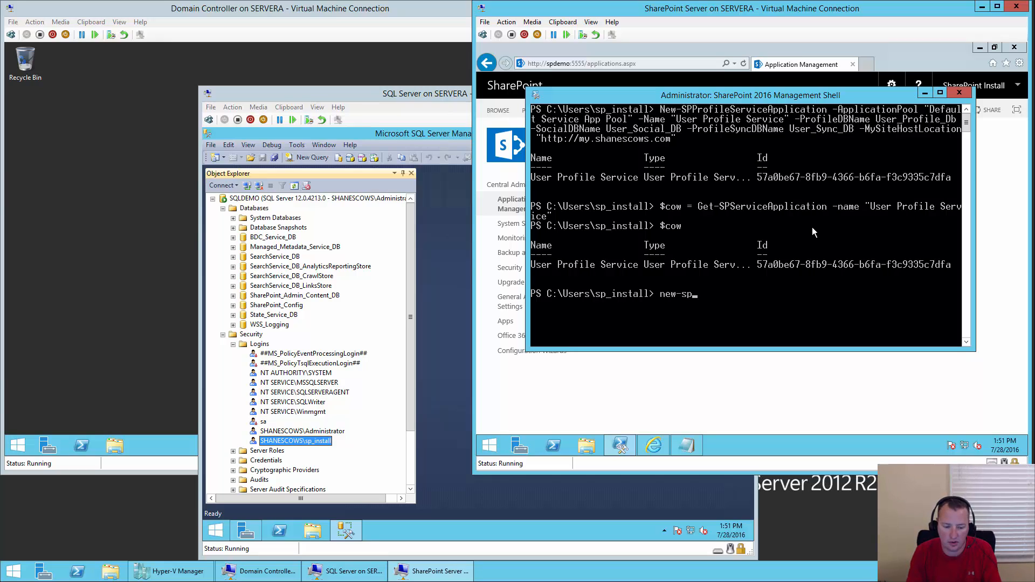
{"action": "type", "text": "profi"}
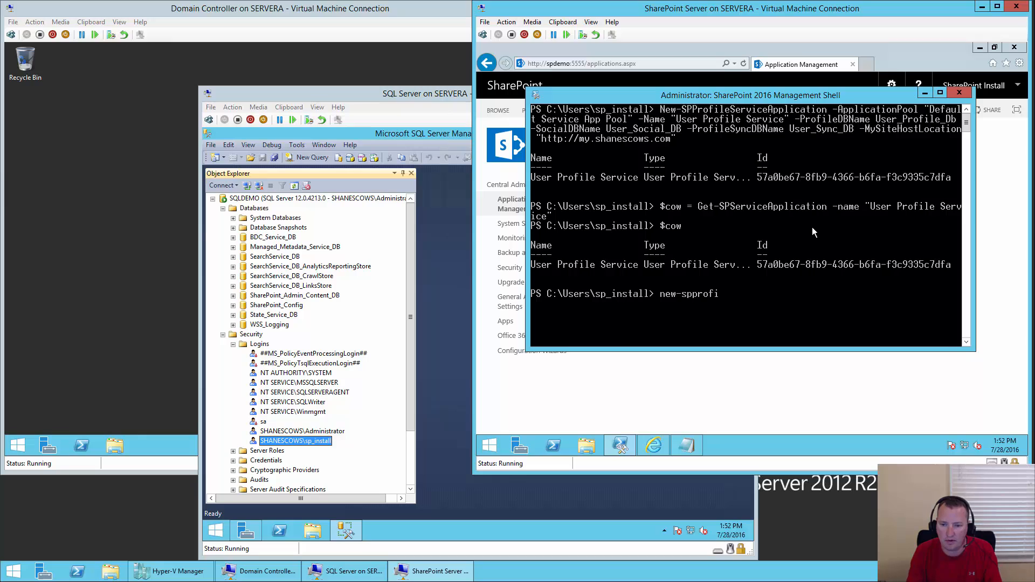
{"action": "type", "text": "leserv"}
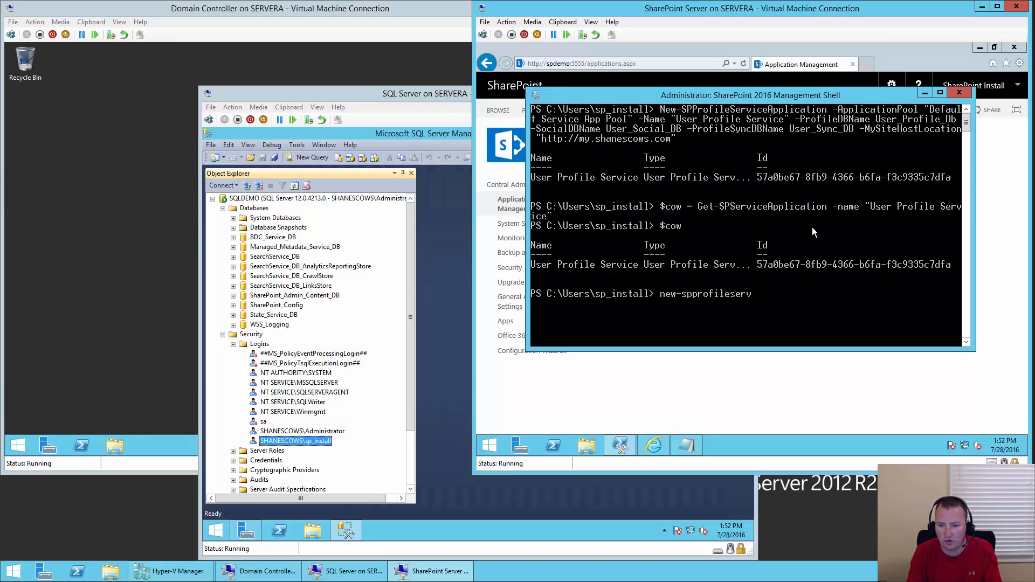
{"action": "type", "text": "iceapplicationpr"}
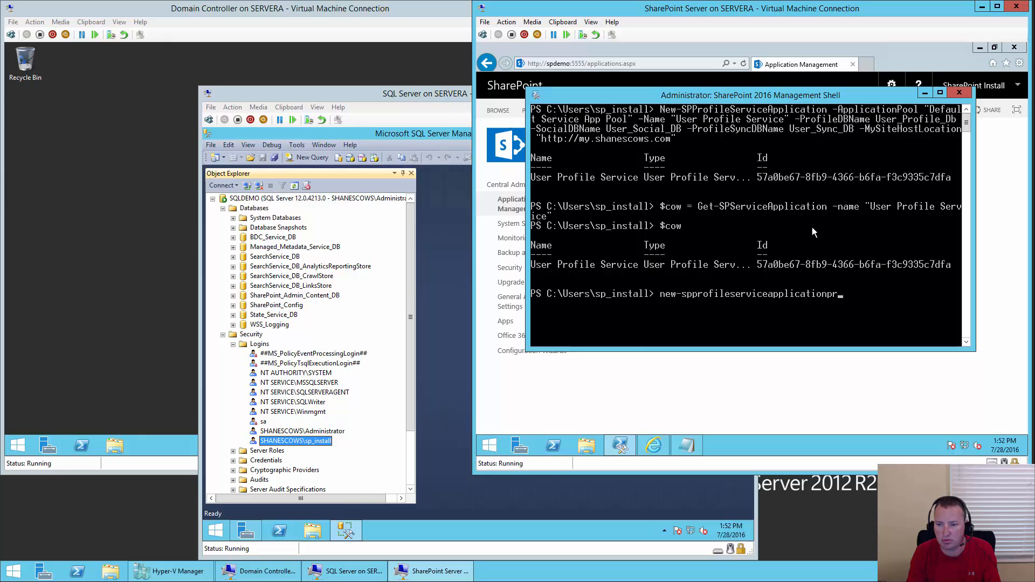
{"action": "key", "text": "Tab"}
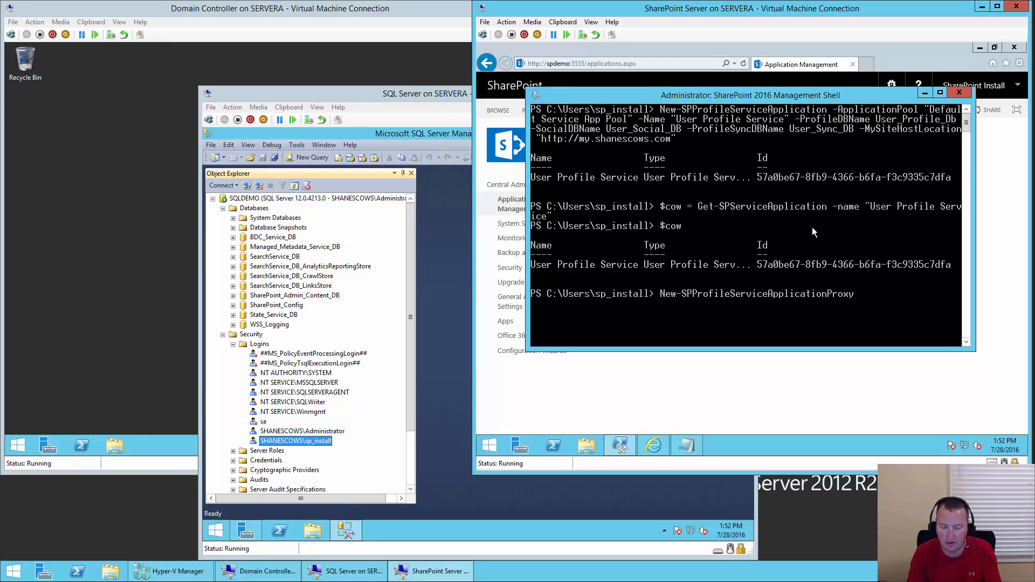
{"action": "type", "text": "-serv"}
{"action": "key", "text": "Tab"}
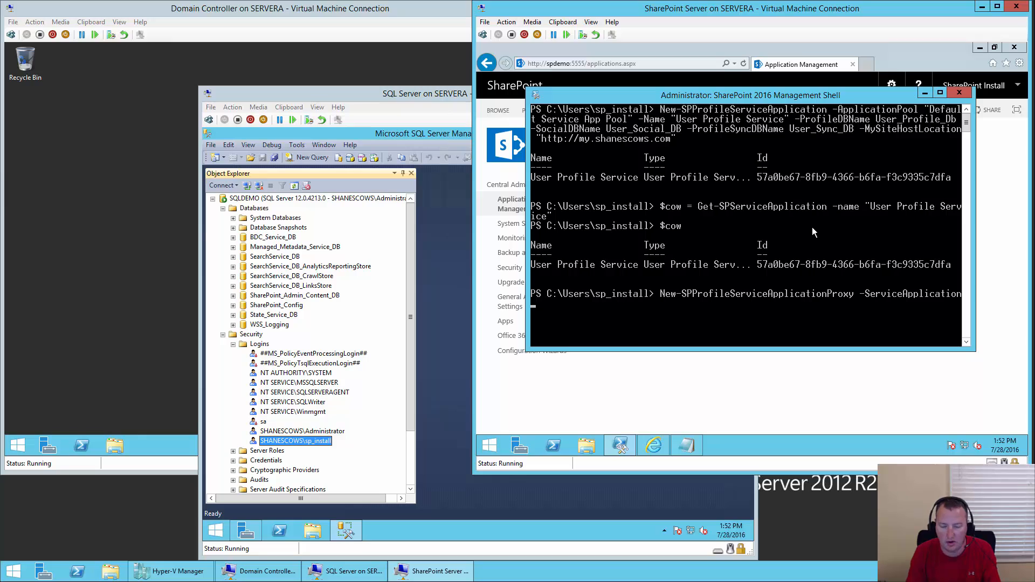
{"action": "type", "text": "$cow"}
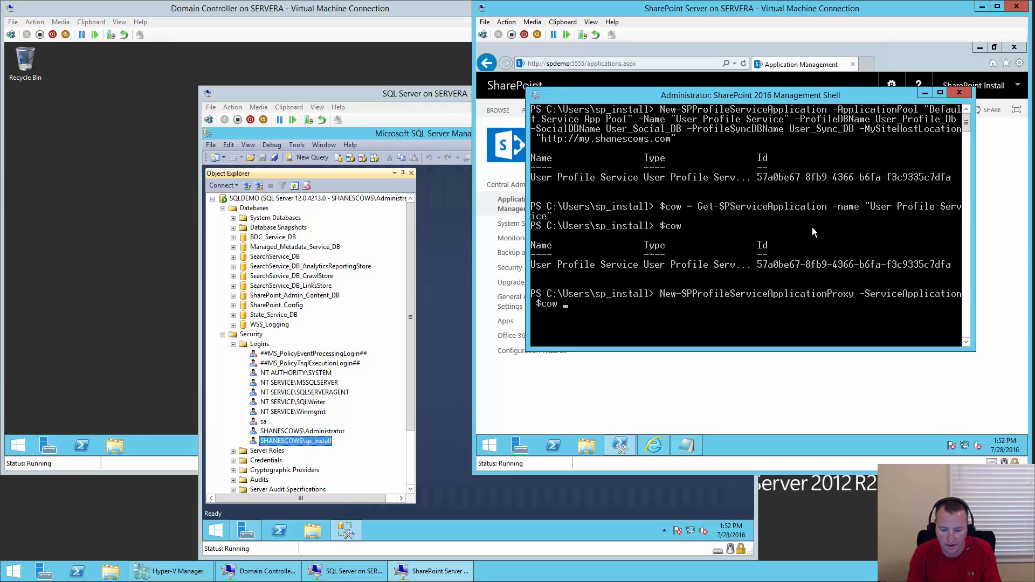
{"action": "type", "text": " -def"}
{"action": "key", "text": "Tab"}
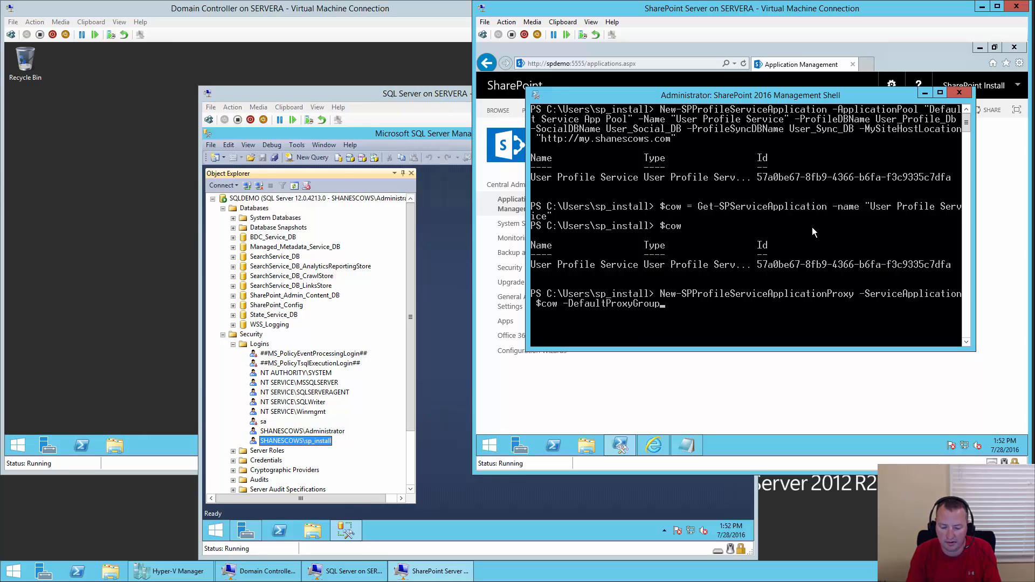
{"action": "type", "text": "-Name"}
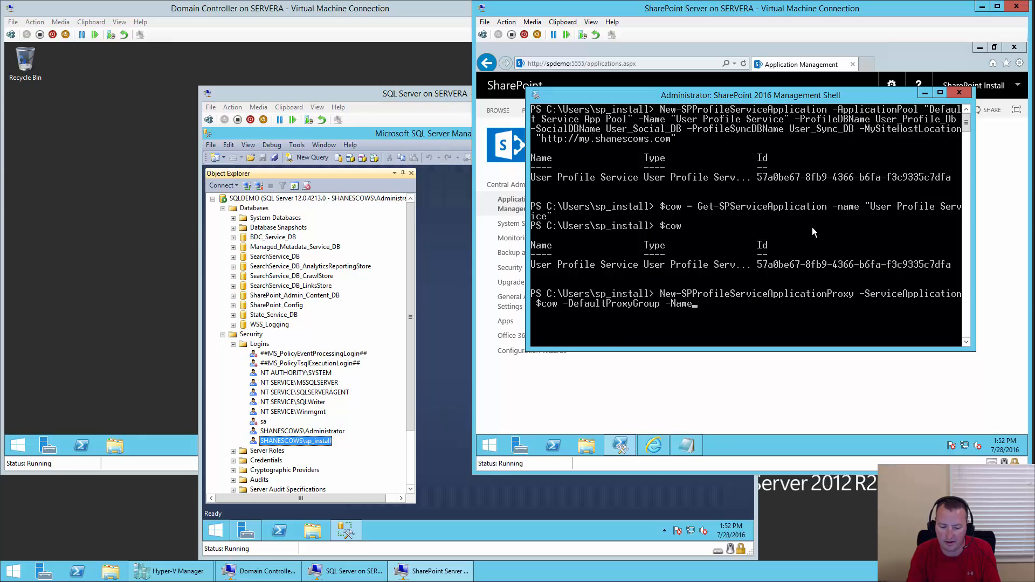
{"action": "type", "text": " \"User Profil"}
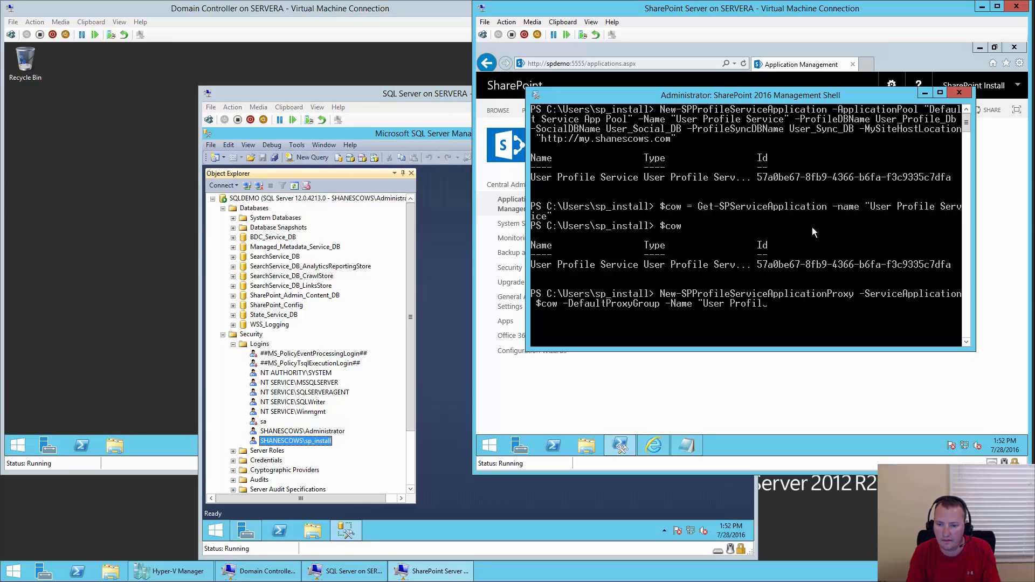
{"action": "type", "text": "se Service"}
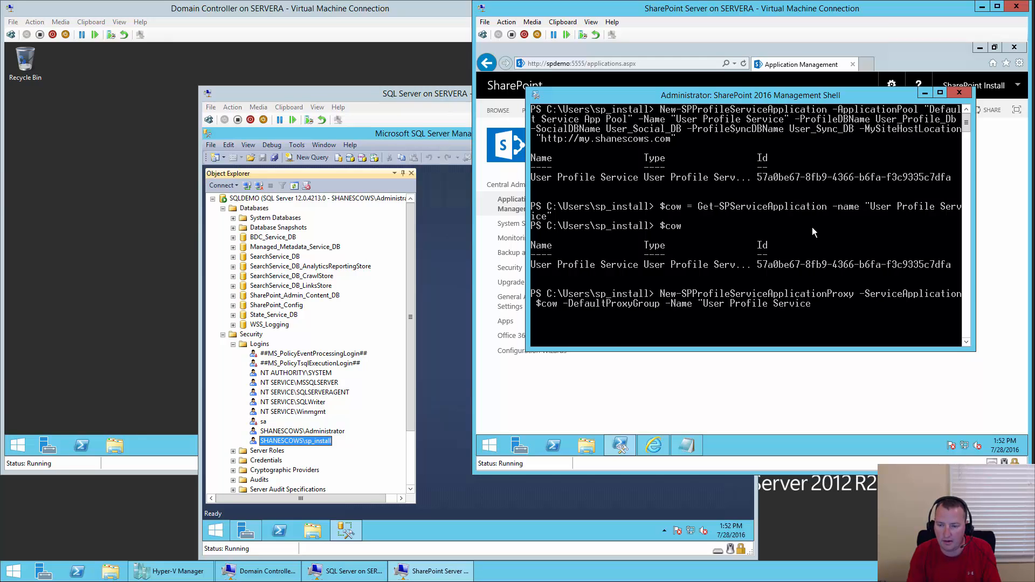
{"action": "type", "text": " Proxy\""}
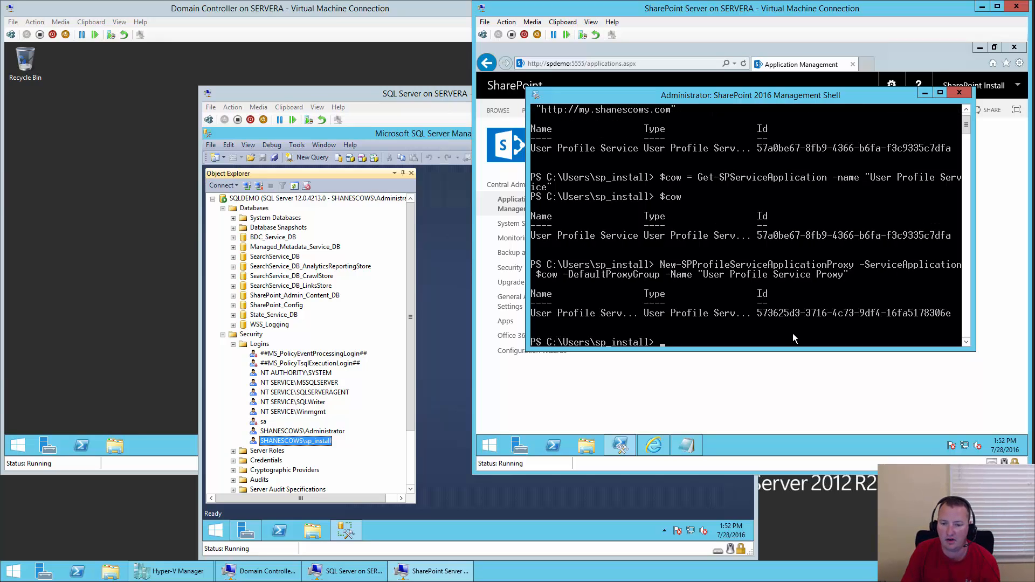
- Refresh the SQL Server database list to see User_Profile_Db, User_Social_DB and User_Sync_DB, then return to SharePoint
{"action": "left_click", "coordinate": [926, 94]}
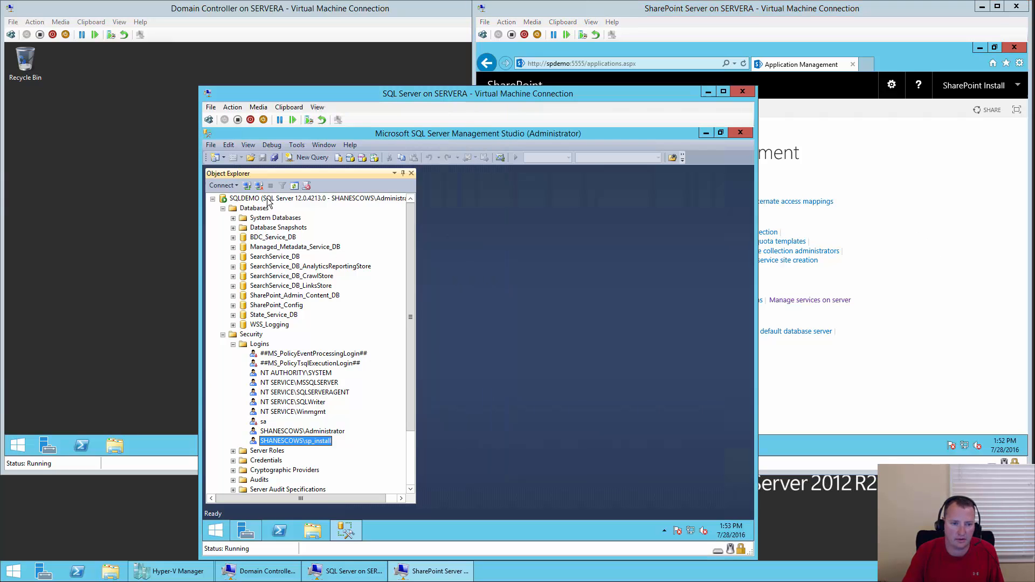
{"action": "left_click", "coordinate": [258, 210]}
{"action": "left_click", "coordinate": [258, 210]}
{"action": "left_click", "coordinate": [294, 185]}
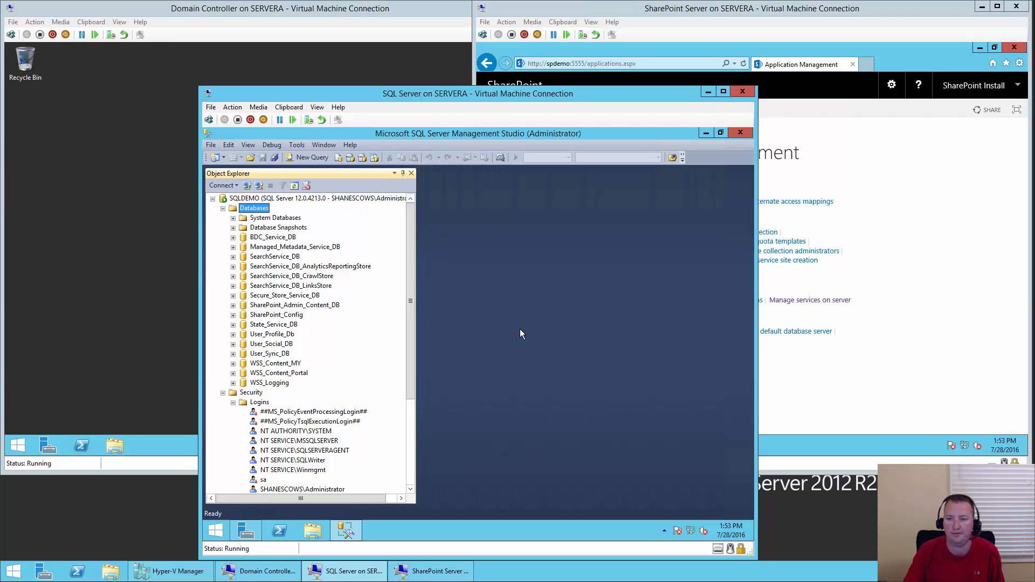
{"action": "left_click", "coordinate": [942, 331]}
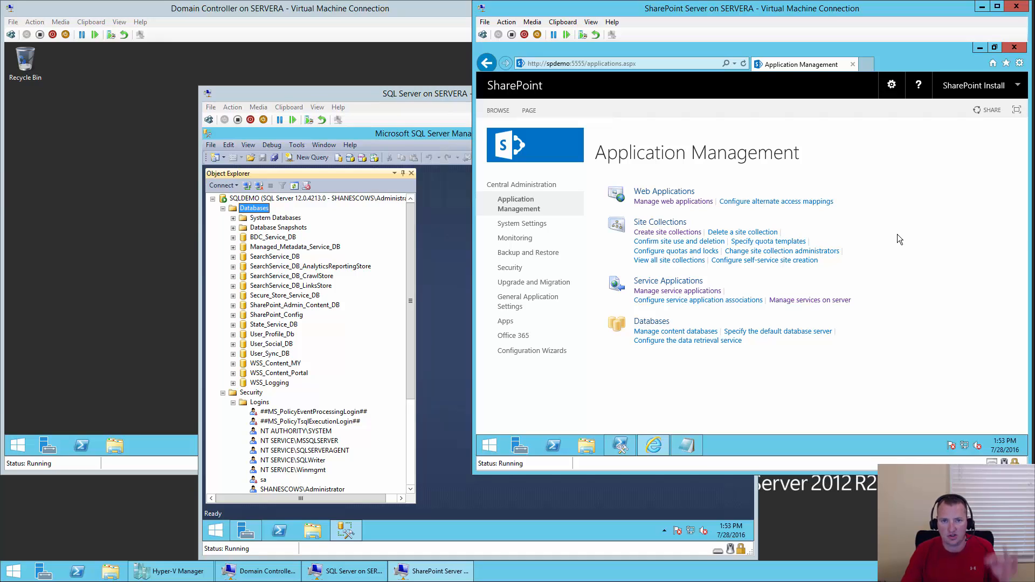
- Give sp_content Retrieve People Data for Search Crawlers on User Profile Service, then open its management page
{"action": "left_click", "coordinate": [704, 292]}
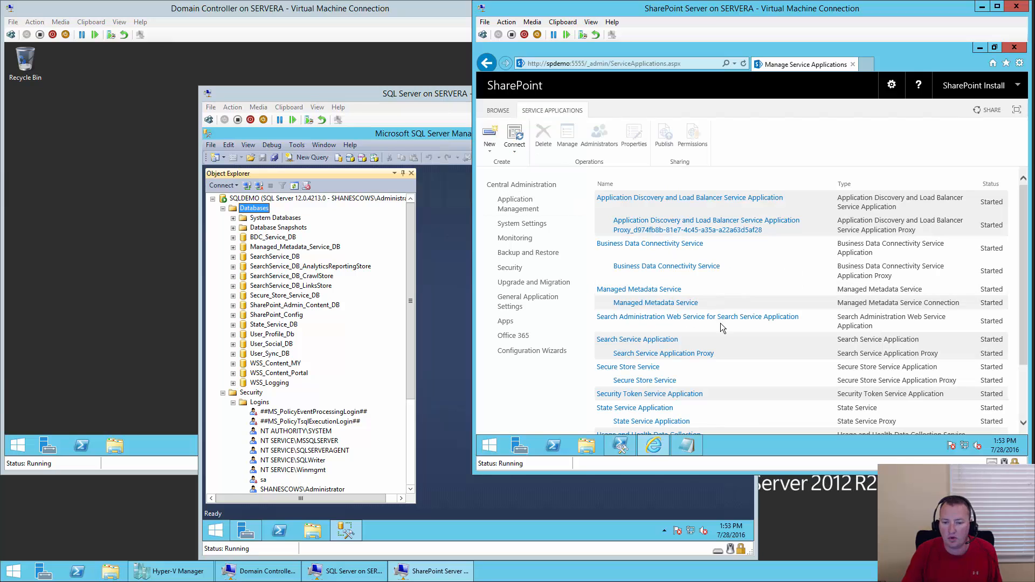
{"action": "scroll", "coordinate": [810, 364], "scroll_direction": "down", "scroll_amount": 3}
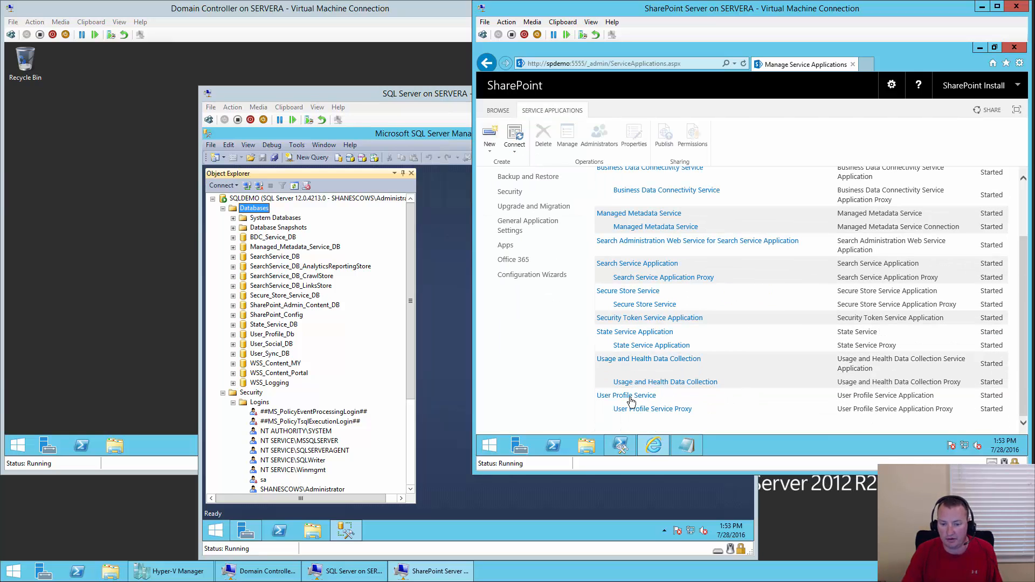
{"action": "left_click", "coordinate": [740, 397]}
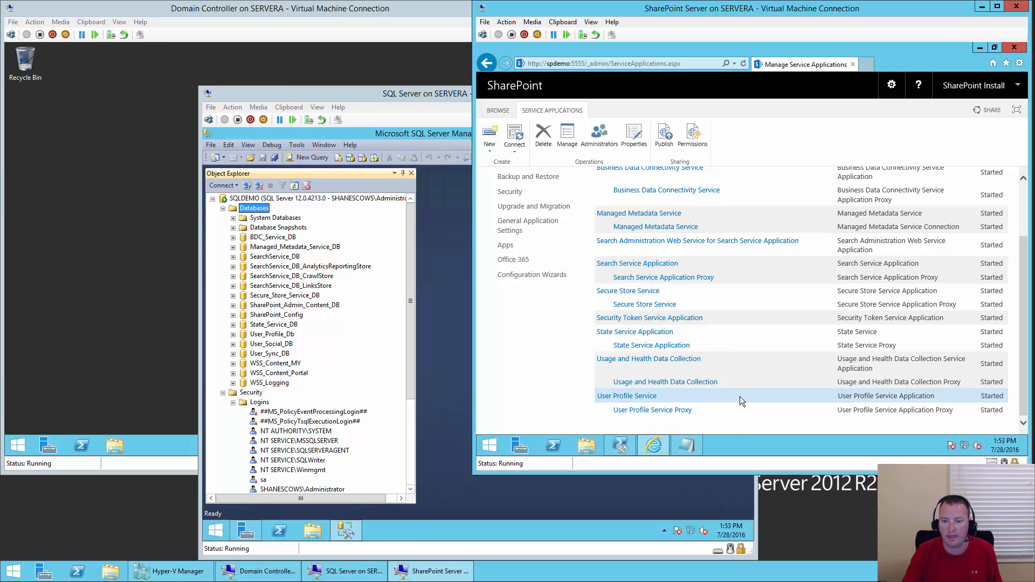
{"action": "left_click", "coordinate": [602, 139]}
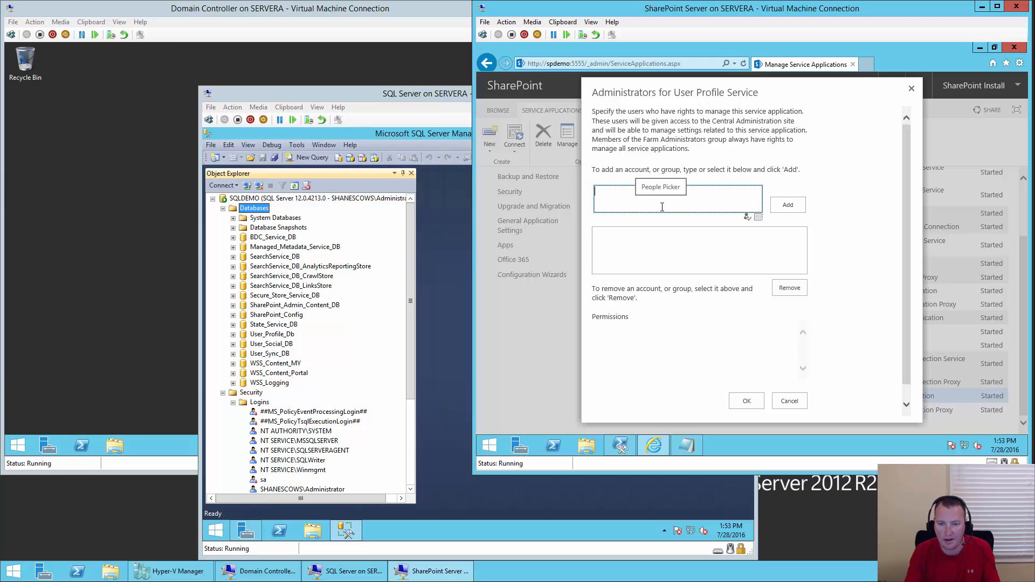
{"action": "left_click", "coordinate": [662, 207]}
{"action": "type", "text": "sp_content"}
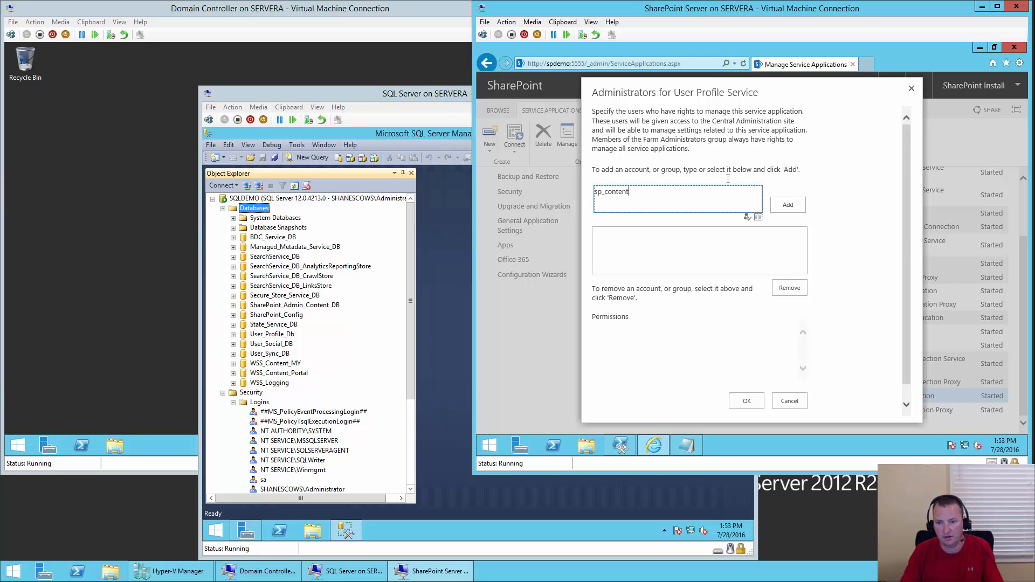
{"action": "left_click", "coordinate": [786, 205]}
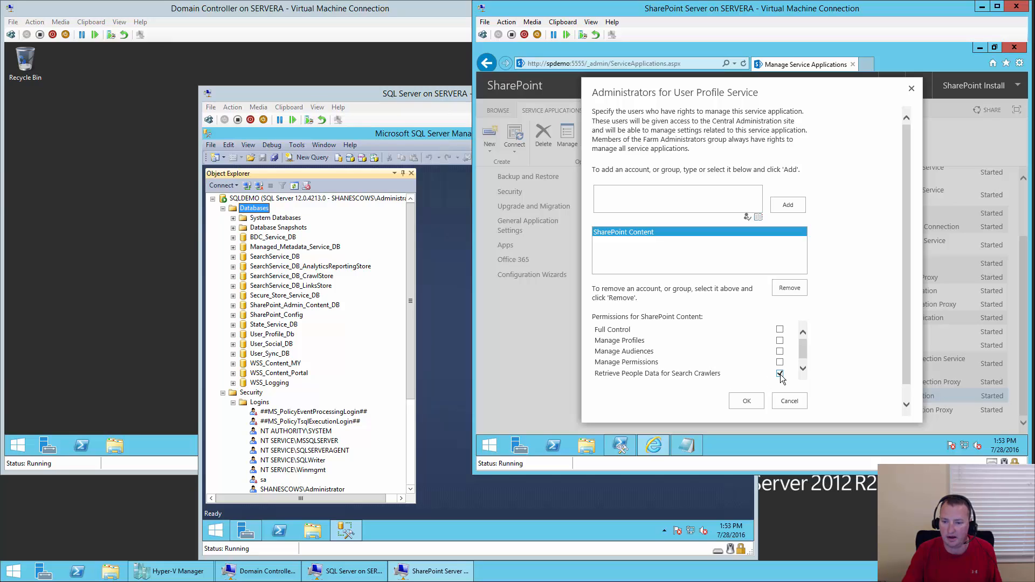
{"action": "left_click", "coordinate": [748, 402]}
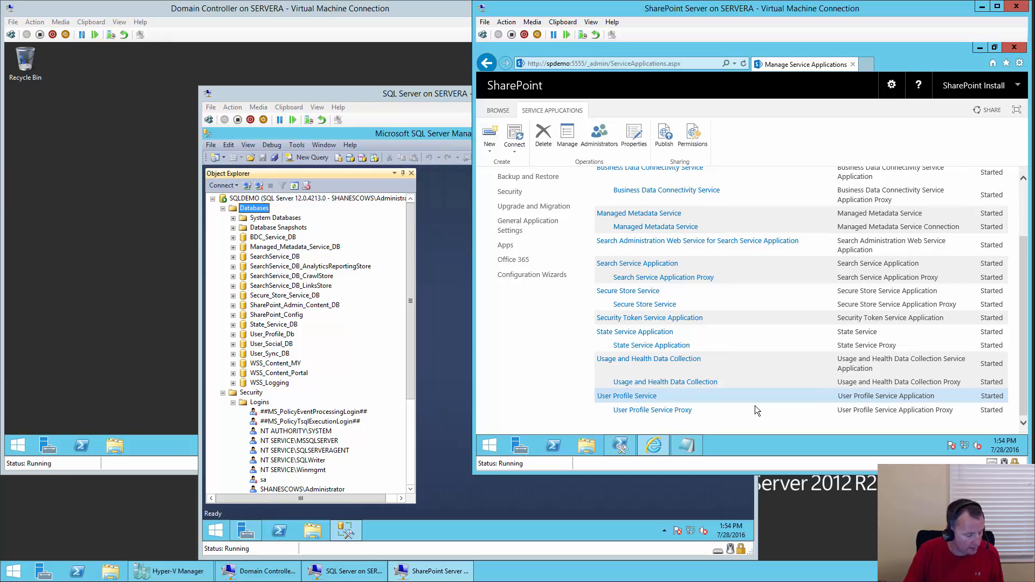
{"action": "left_click", "coordinate": [652, 398]}
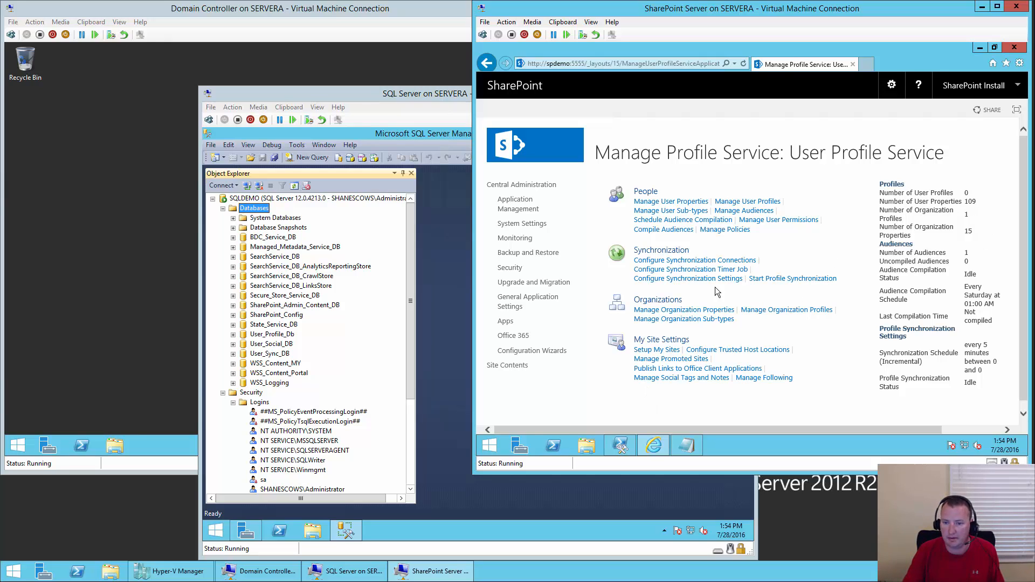
- Create a new synchronization connection 'AD Connection' for domain shanescows.com using the shanescows\sp_profile account and its password
{"action": "left_click", "coordinate": [748, 261]}
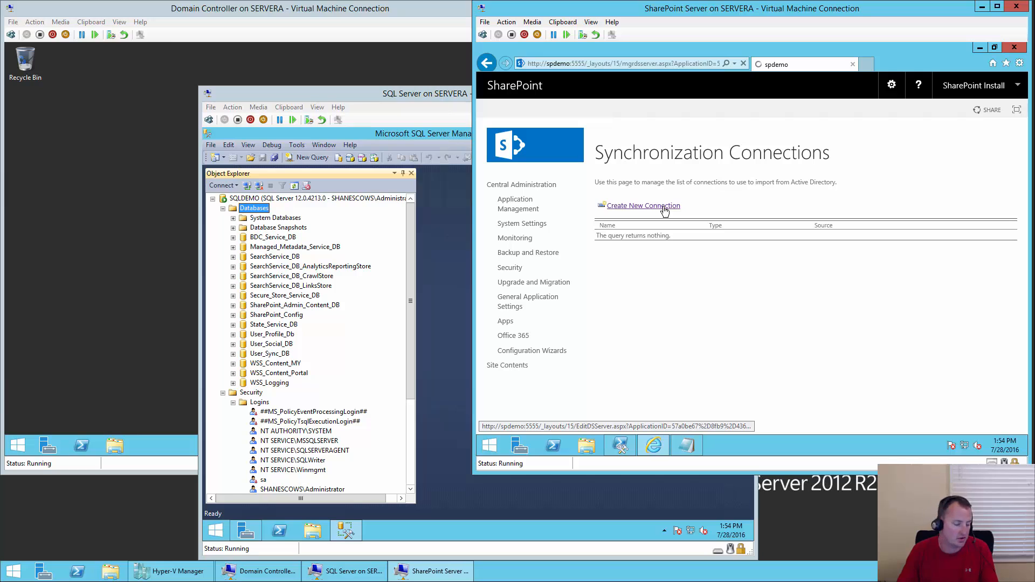
{"action": "left_click", "coordinate": [665, 206]}
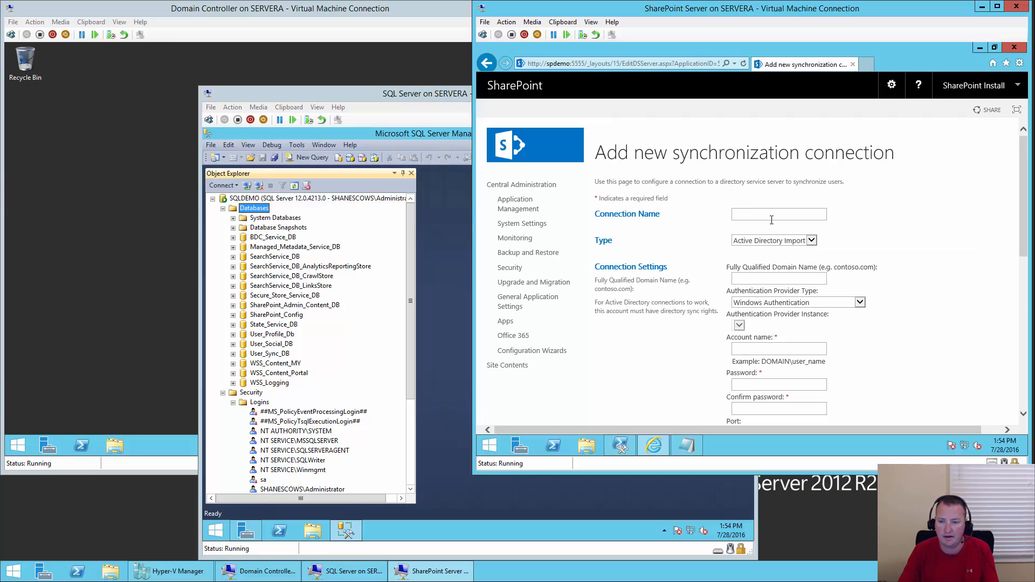
{"action": "left_click", "coordinate": [772, 214]}
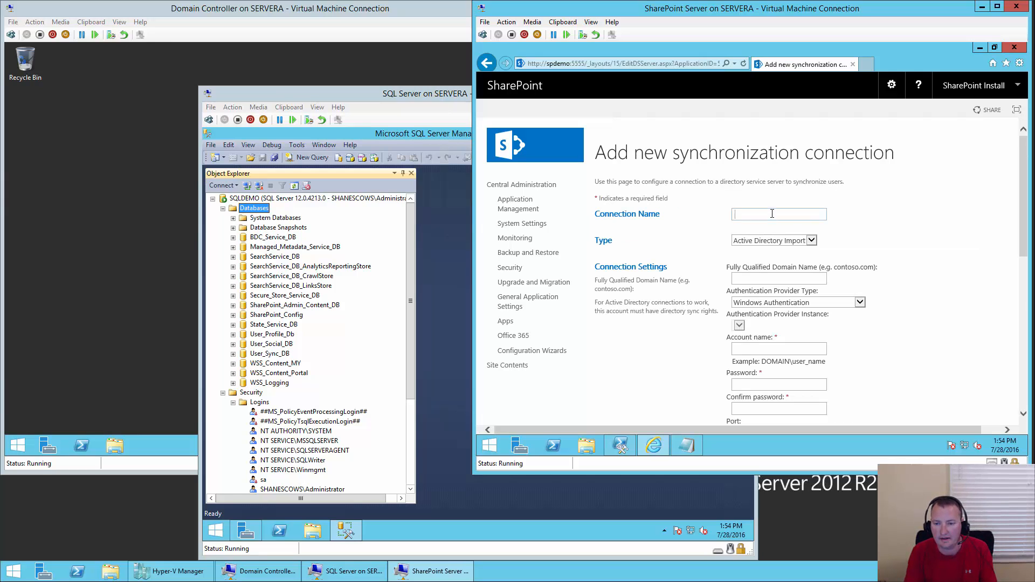
{"action": "type", "text": "AD Connection"}
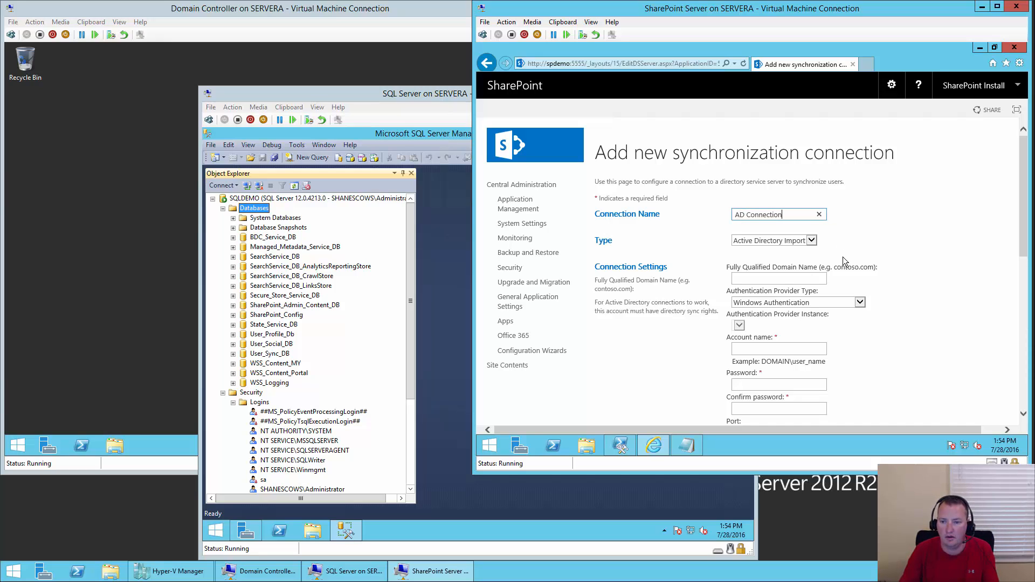
{"action": "left_click", "coordinate": [777, 278]}
{"action": "type", "text": "shane"}
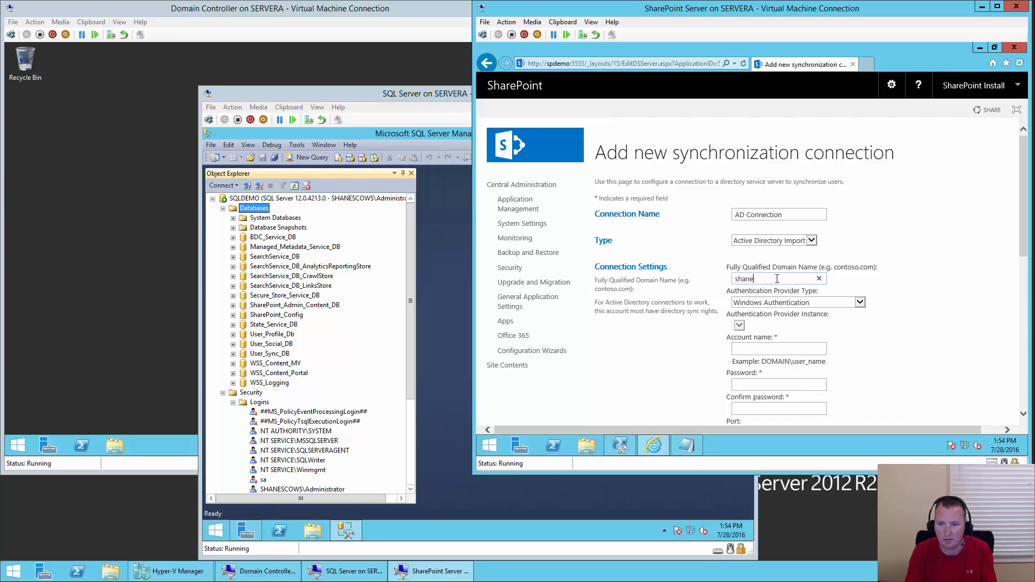
{"action": "type", "text": "scows.com"}
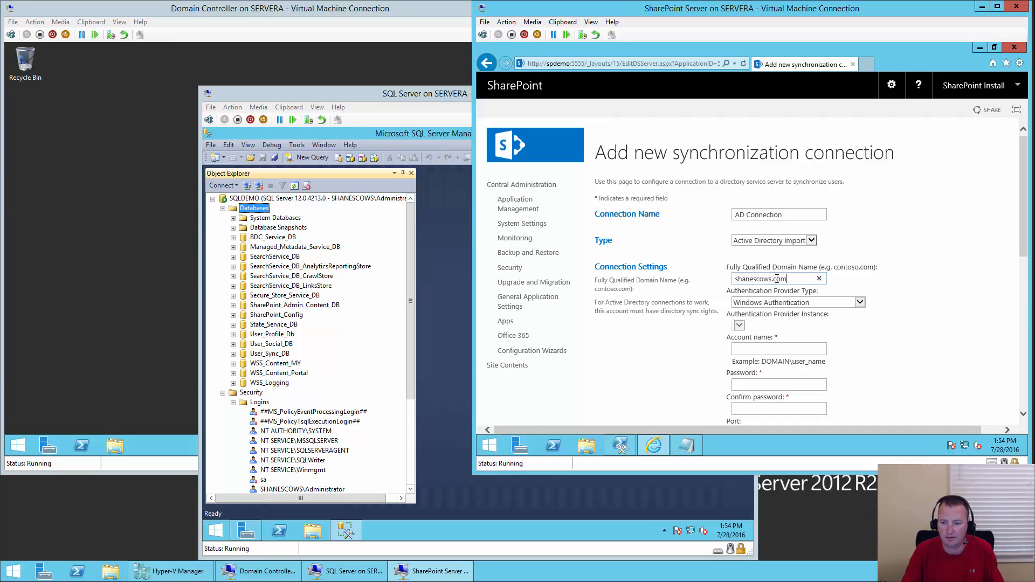
{"action": "left_click", "coordinate": [768, 347]}
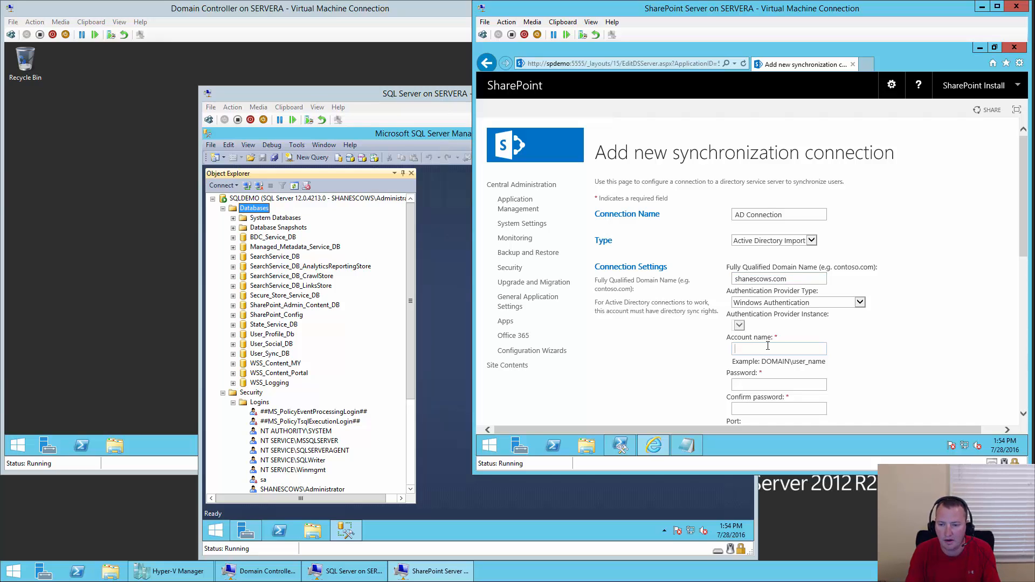
{"action": "type", "text": "shanescows\\sp_"}
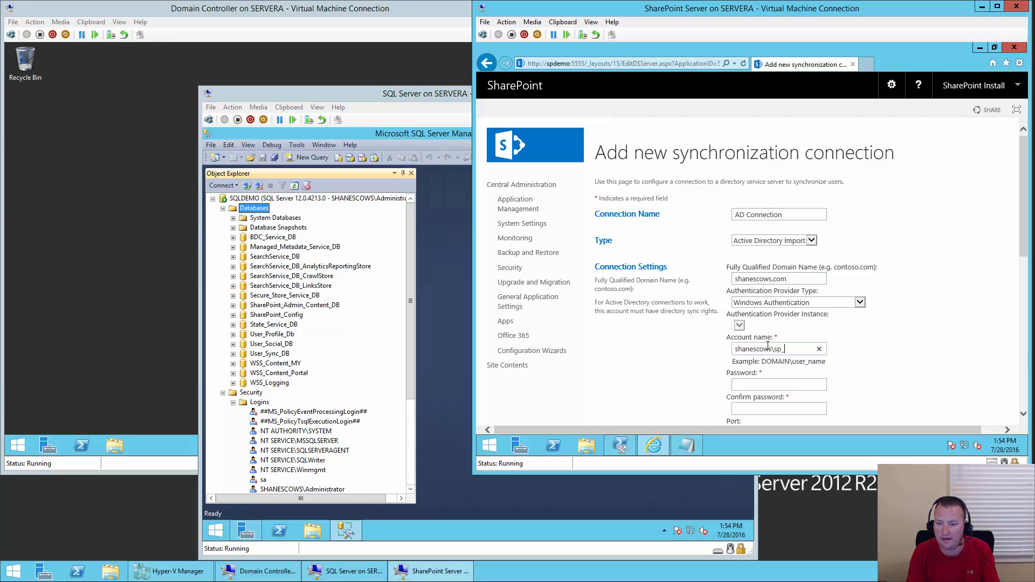
{"action": "type", "text": "profile"}
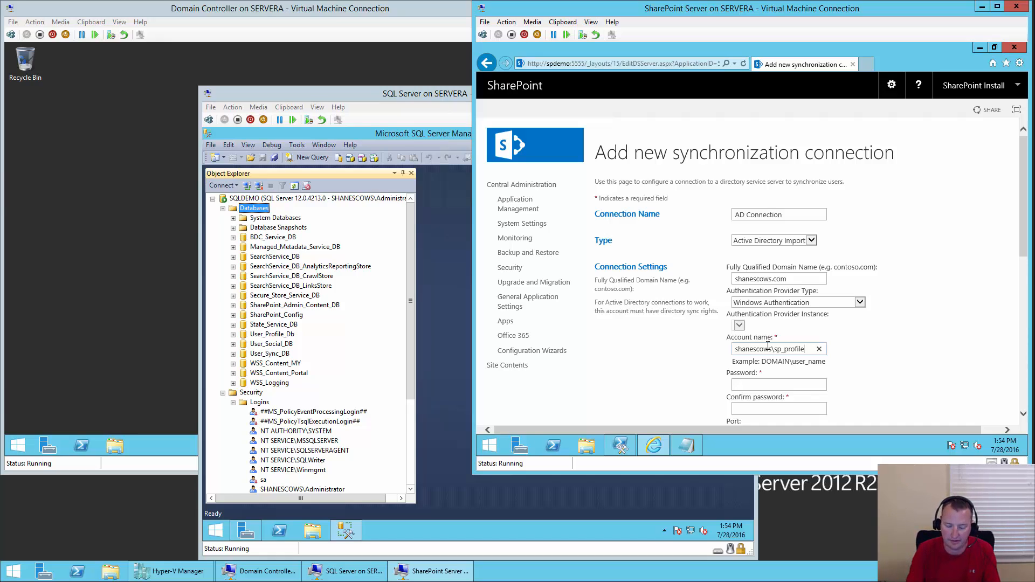
{"action": "key", "text": "Tab"}
{"action": "type", "text": "pass@word1"}
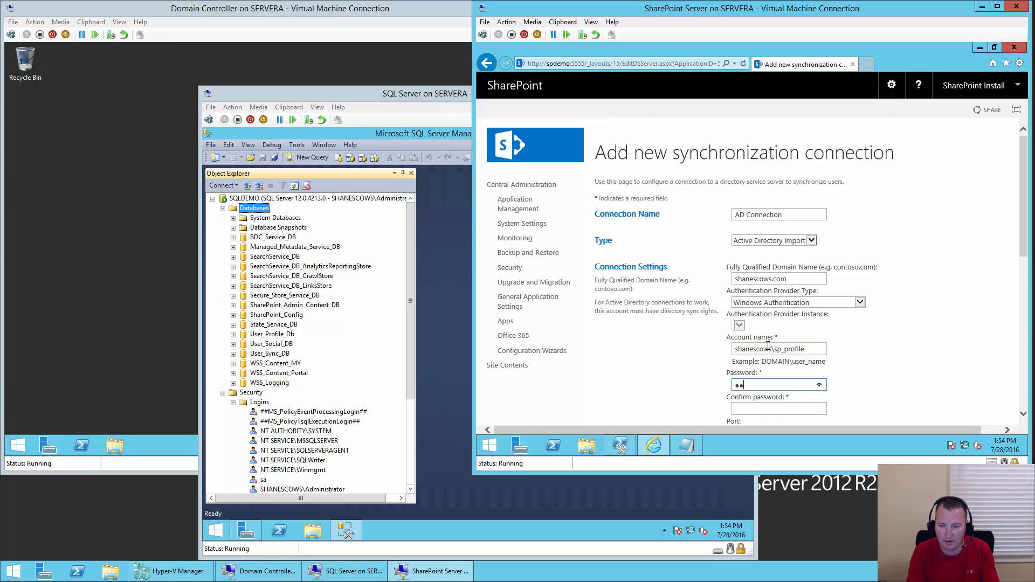
{"action": "key", "text": "Tab"}
{"action": "type", "text": "pass"}
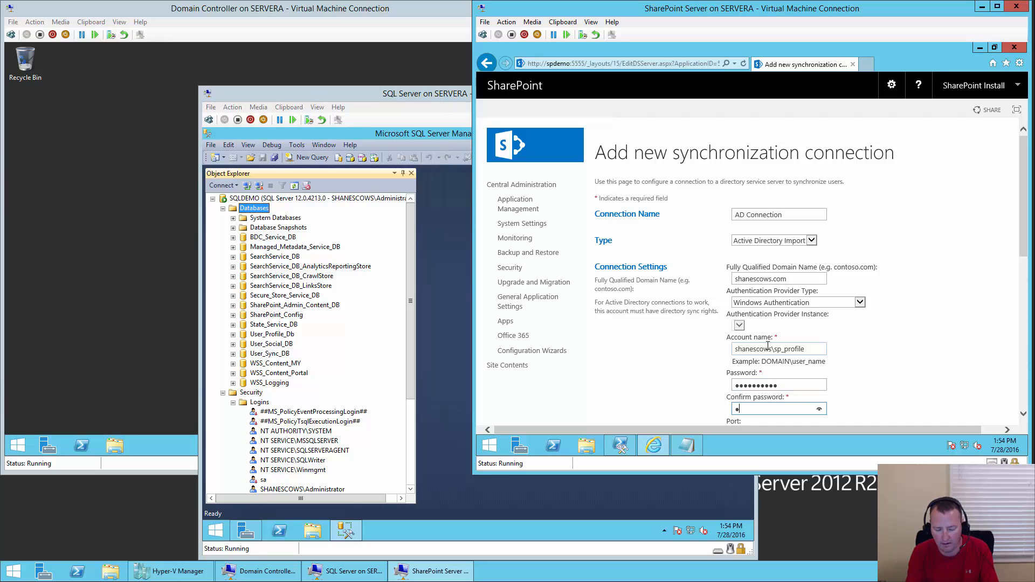
{"action": "type", "text": "@word1"}
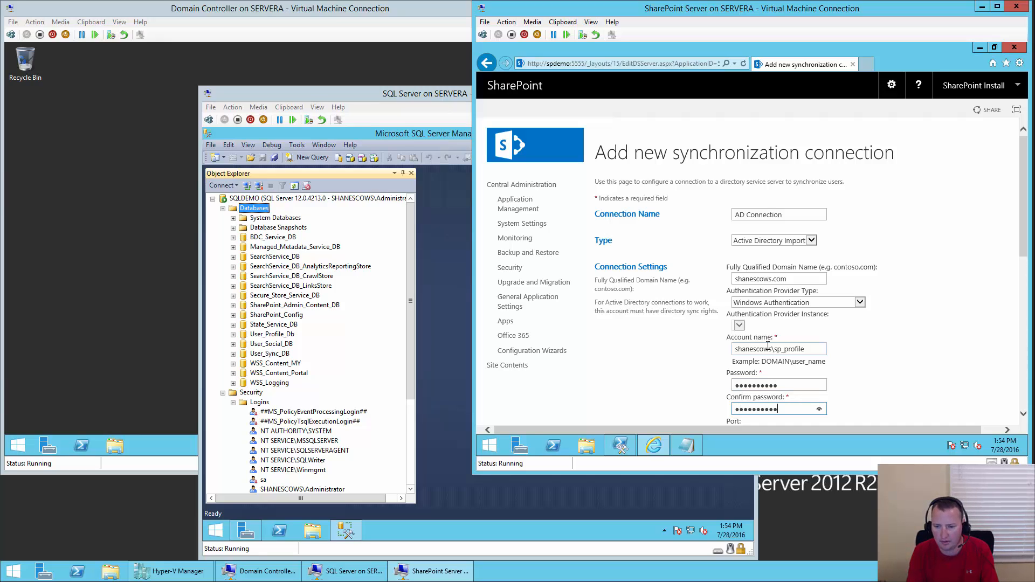
{"action": "left_click", "coordinate": [819, 410]}
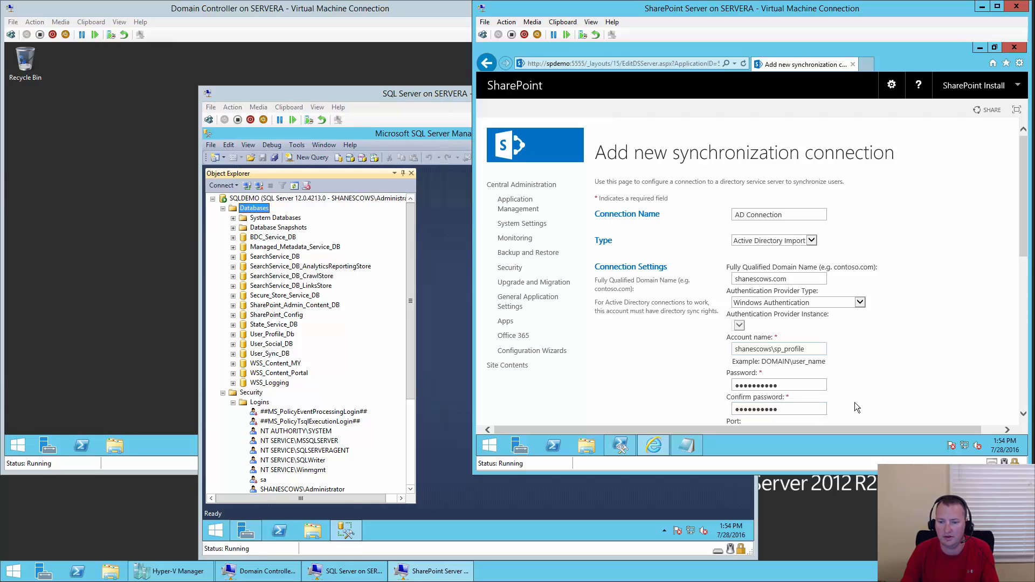
- Populate the domain's containers, select the Users container, and save the connection
{"action": "scroll", "coordinate": [874, 350], "scroll_direction": "down", "scroll_amount": 3}
{"action": "scroll", "coordinate": [903, 323], "scroll_direction": "down", "scroll_amount": 4}
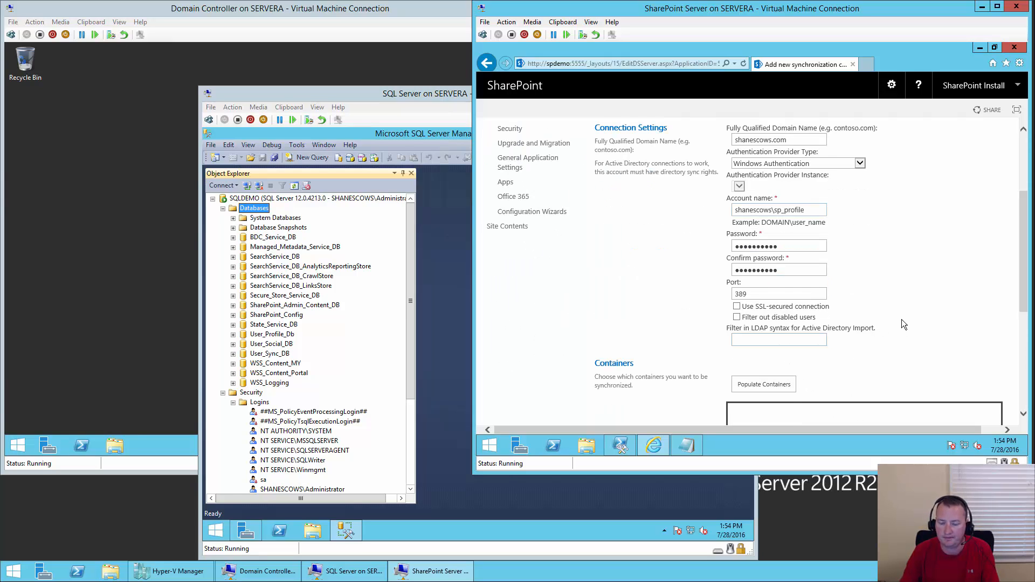
{"action": "scroll", "coordinate": [904, 324], "scroll_direction": "down", "scroll_amount": 2}
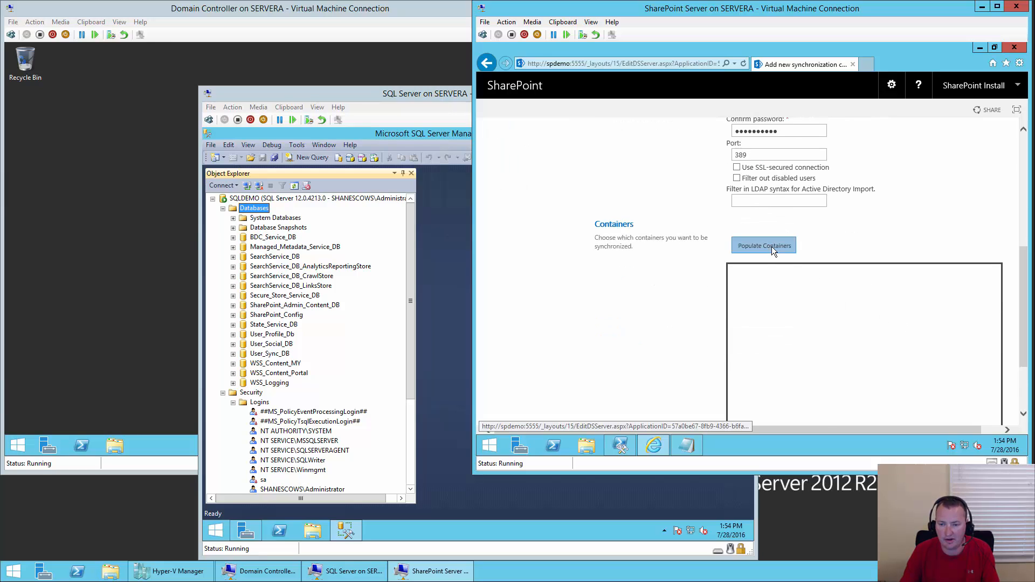
{"action": "left_click", "coordinate": [772, 246]}
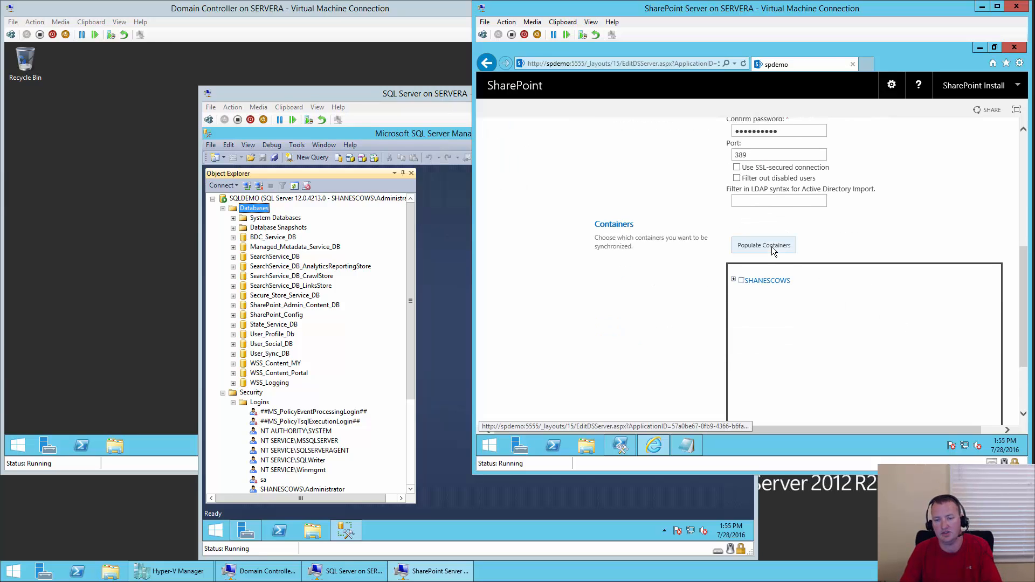
{"action": "left_click", "coordinate": [733, 280]}
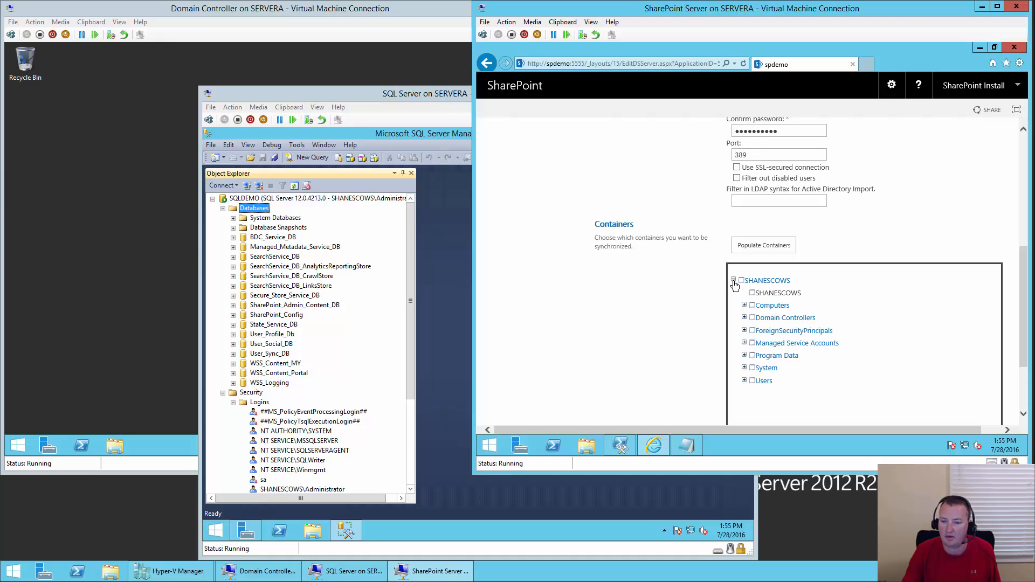
{"action": "left_click", "coordinate": [753, 380]}
{"action": "scroll", "coordinate": [965, 342], "scroll_direction": "down", "scroll_amount": 3}
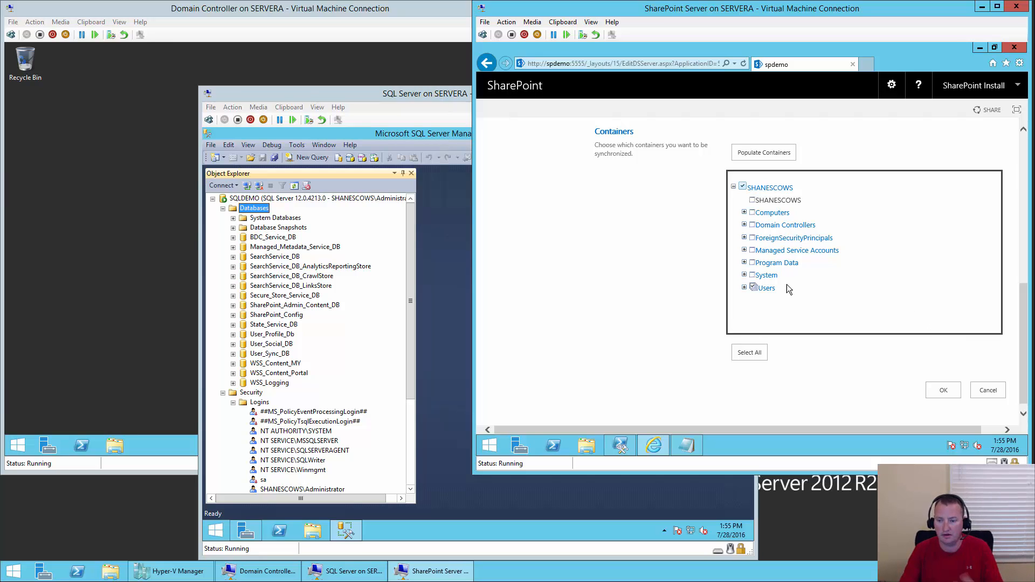
{"action": "left_click", "coordinate": [945, 391]}
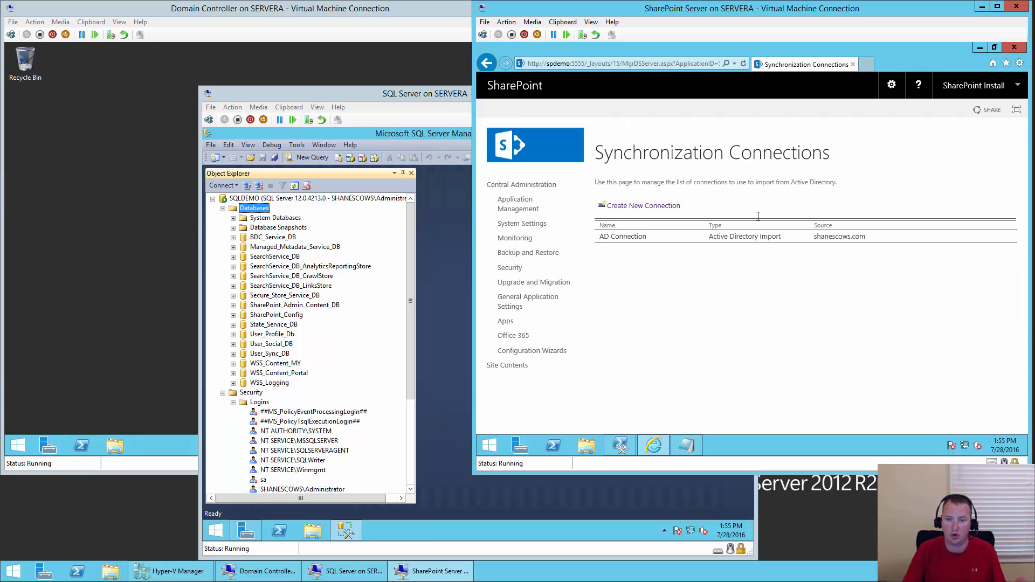
- Open the User Profile Service management page from Manage service applications
{"action": "left_click", "coordinate": [519, 206]}
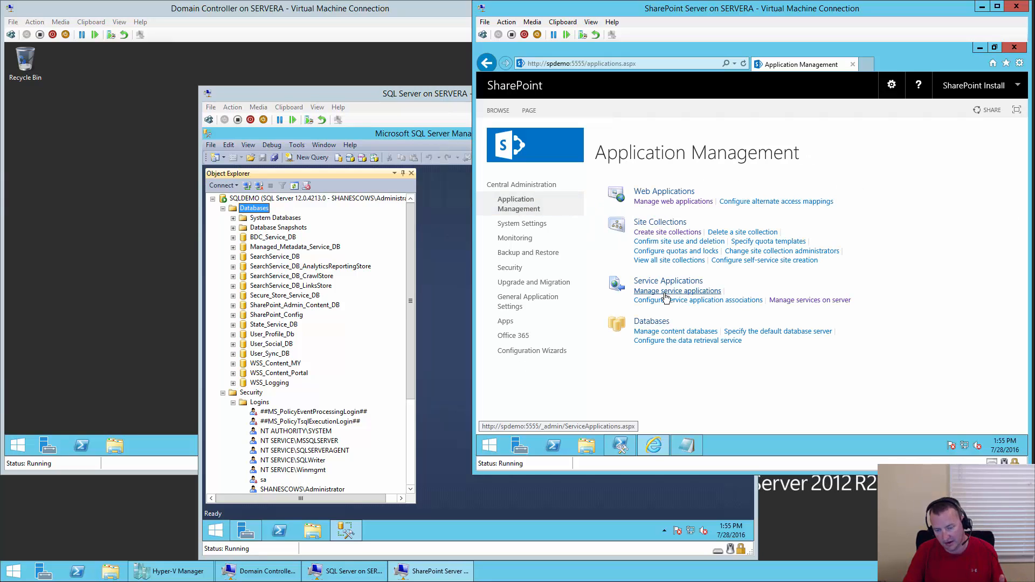
{"action": "left_click", "coordinate": [668, 292]}
{"action": "scroll", "coordinate": [868, 344], "scroll_direction": "down", "scroll_amount": 3}
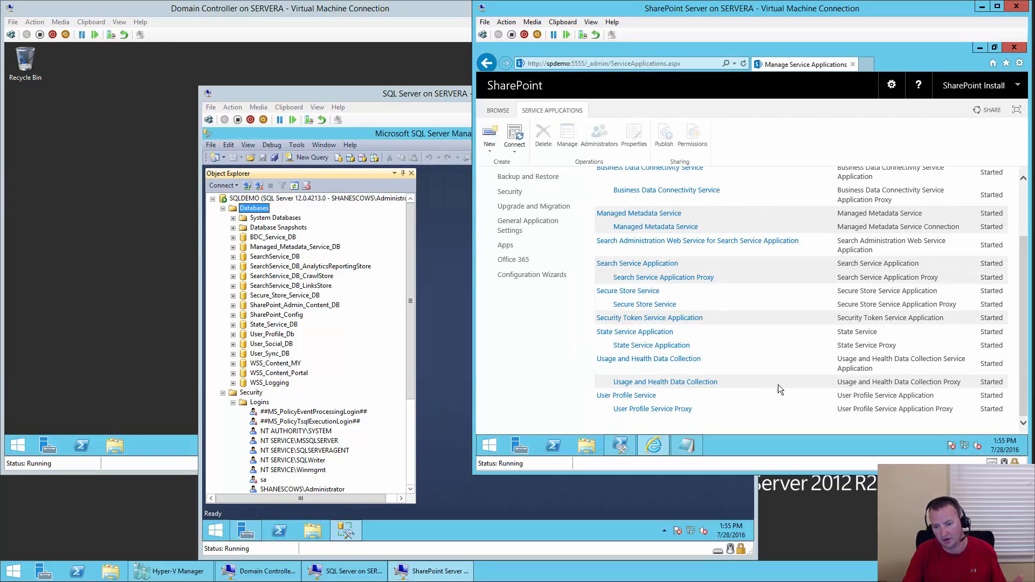
{"action": "left_click", "coordinate": [637, 398]}
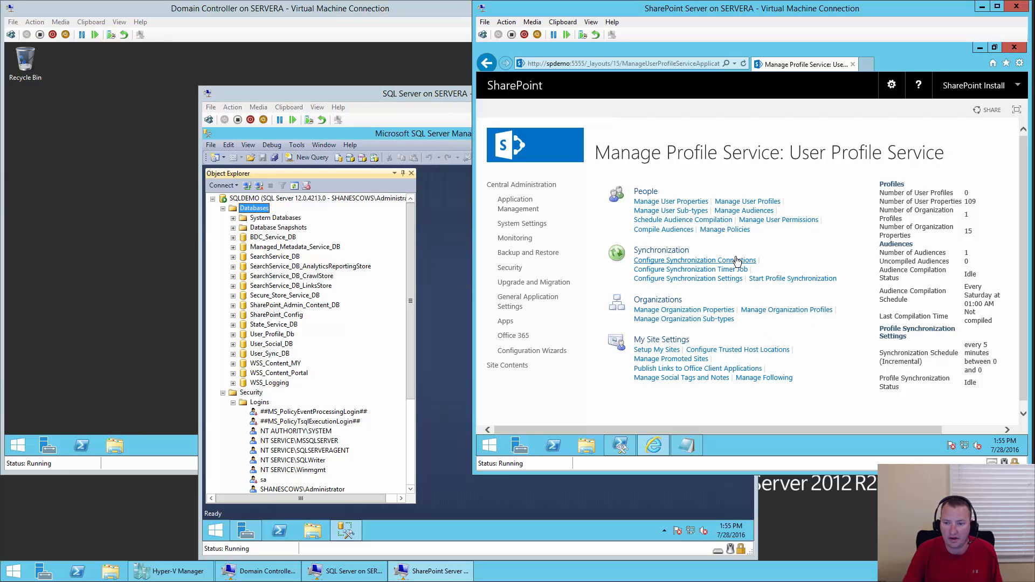
- Start a full profile synchronization and refresh to check its status
{"action": "left_click", "coordinate": [819, 280]}
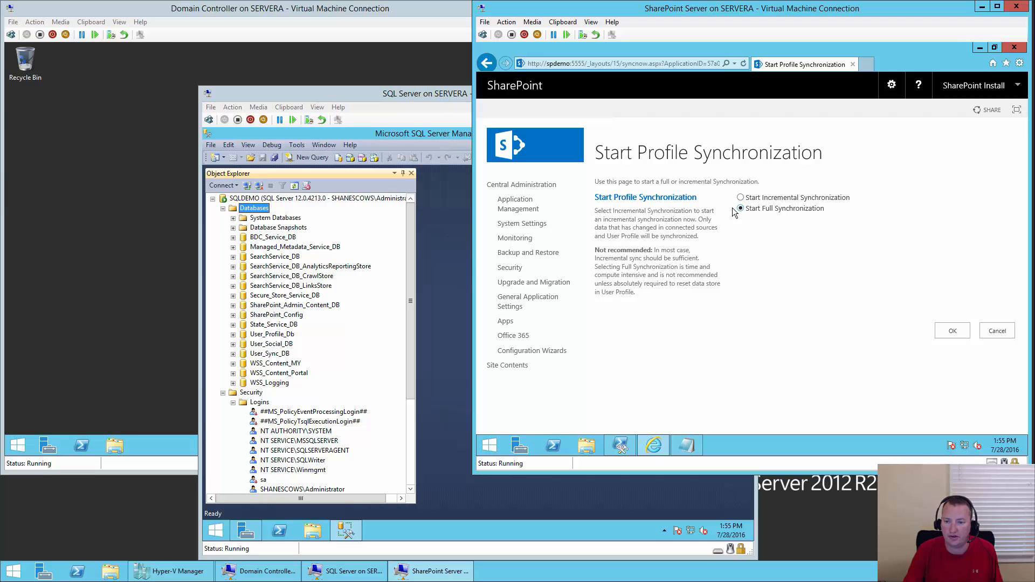
{"action": "left_click", "coordinate": [953, 332]}
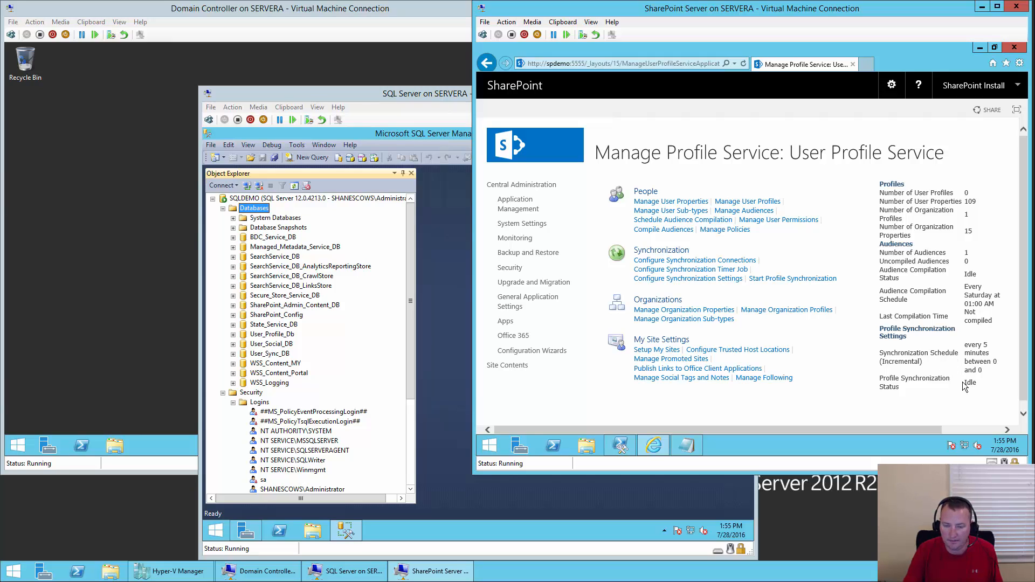
{"action": "left_click", "coordinate": [744, 65]}
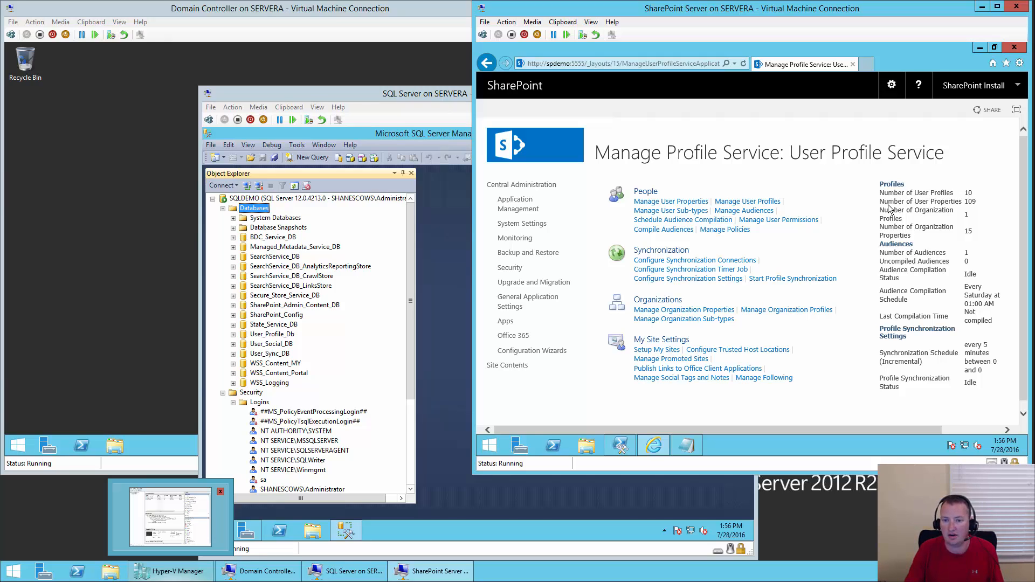
- Search the user profiles for 'sp', then return to Application Management
{"action": "left_click", "coordinate": [770, 203]}
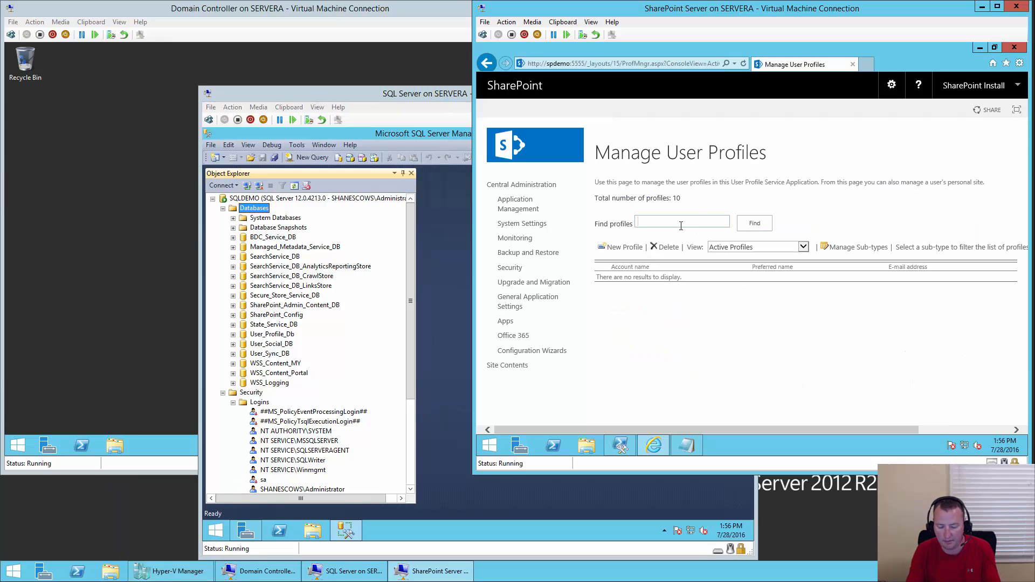
{"action": "type", "text": "sp"}
{"action": "left_click", "coordinate": [755, 224]}
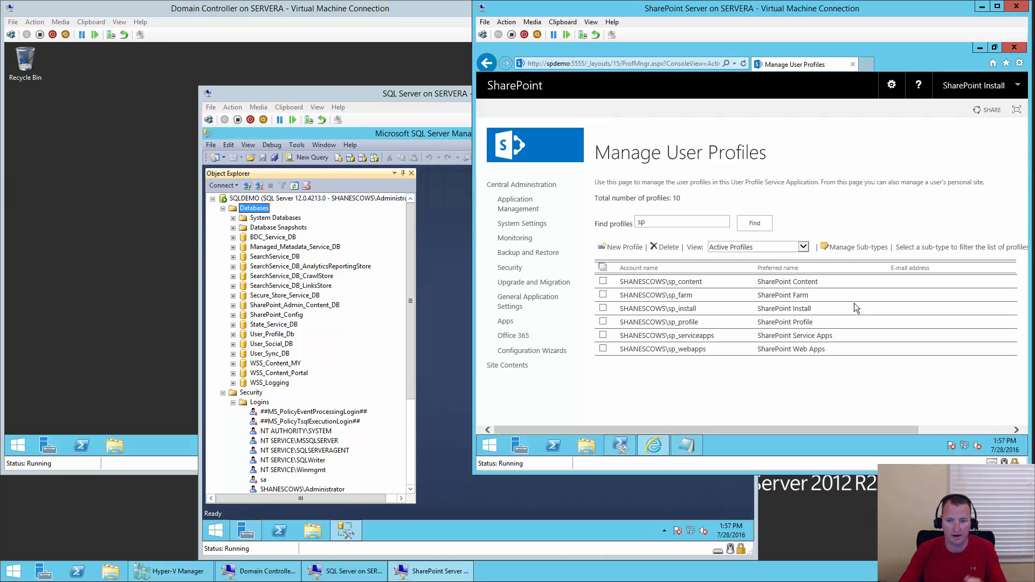
{"action": "left_click", "coordinate": [525, 208]}
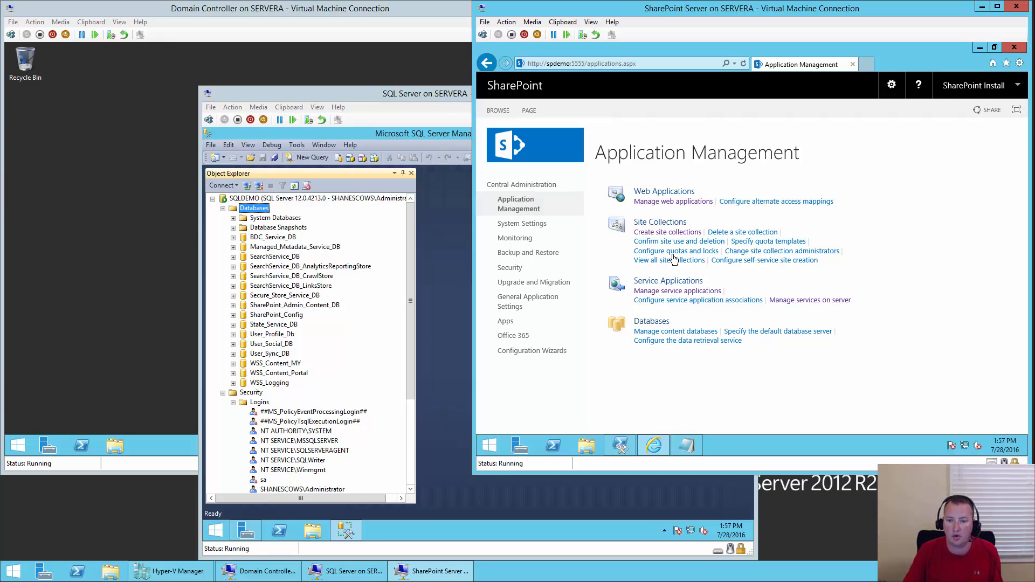
- Open the Local SharePoint sites content source in the Search Service Application
{"action": "left_click", "coordinate": [683, 293]}
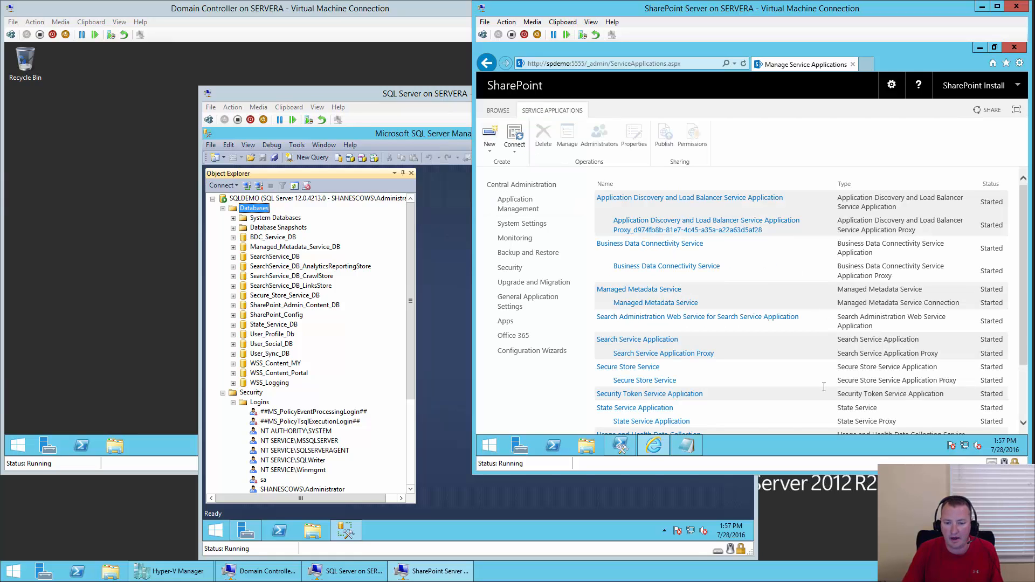
{"action": "left_click", "coordinate": [672, 344]}
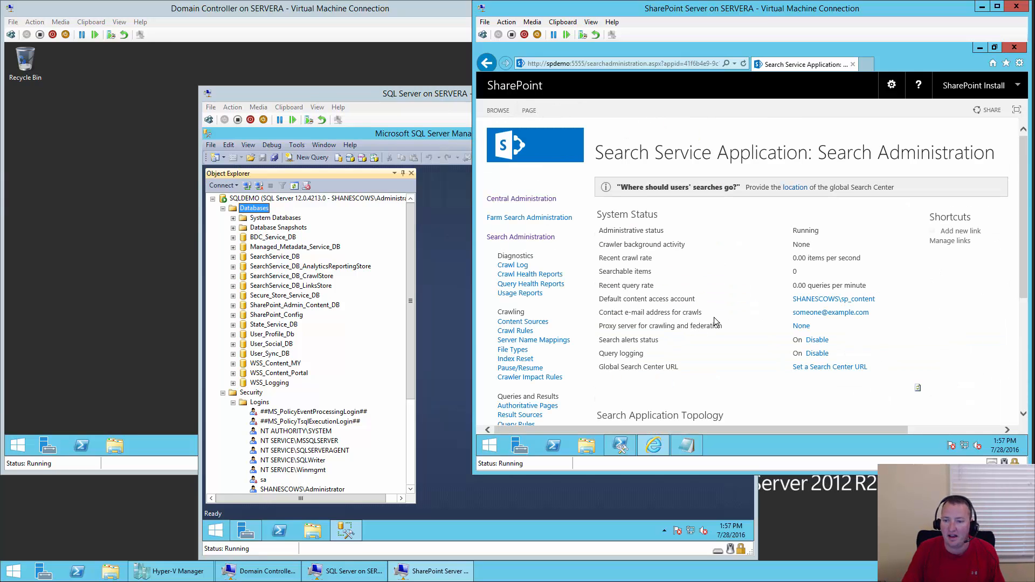
{"action": "left_click", "coordinate": [523, 322]}
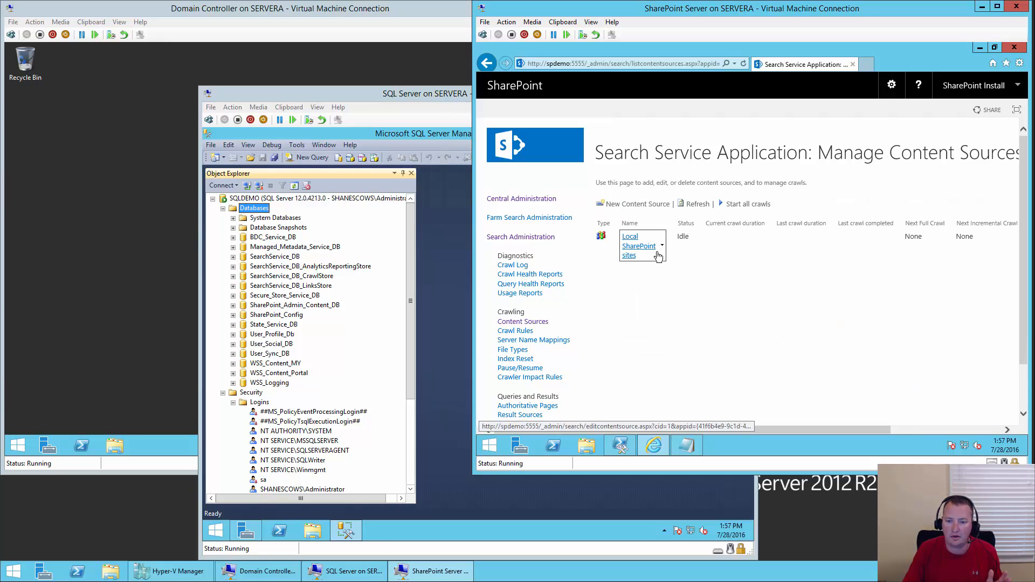
{"action": "left_click", "coordinate": [638, 251]}
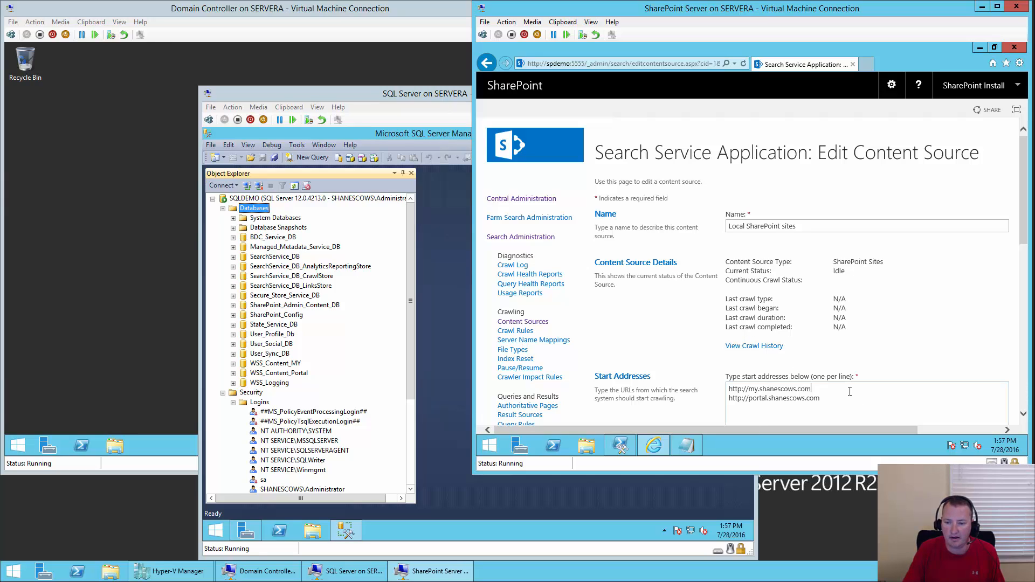
- Add sps3://my.shanescows.com as a new start address and save the content source
{"action": "scroll", "coordinate": [849, 388], "scroll_direction": "down", "scroll_amount": 1}
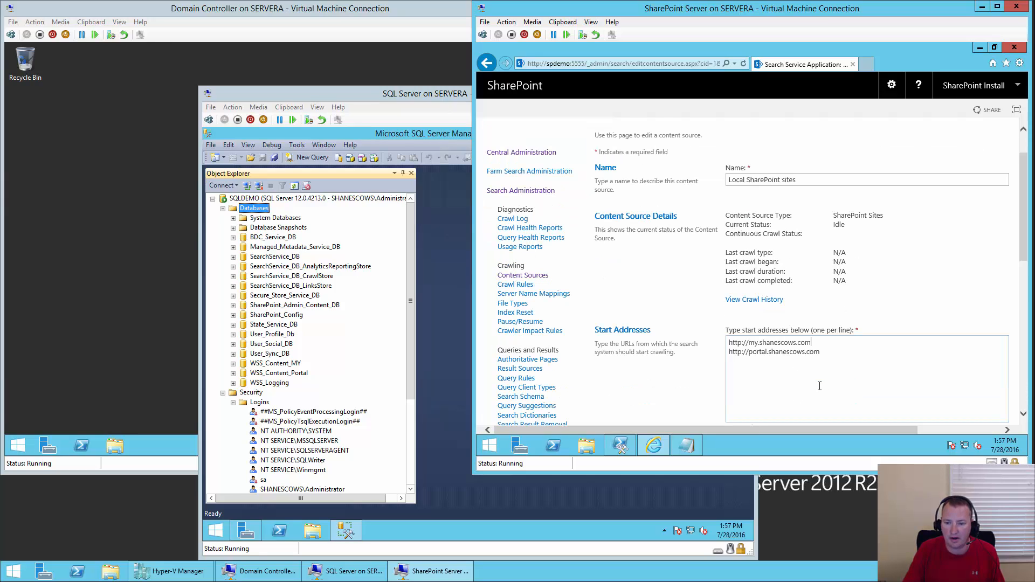
{"action": "left_click", "coordinate": [867, 353]}
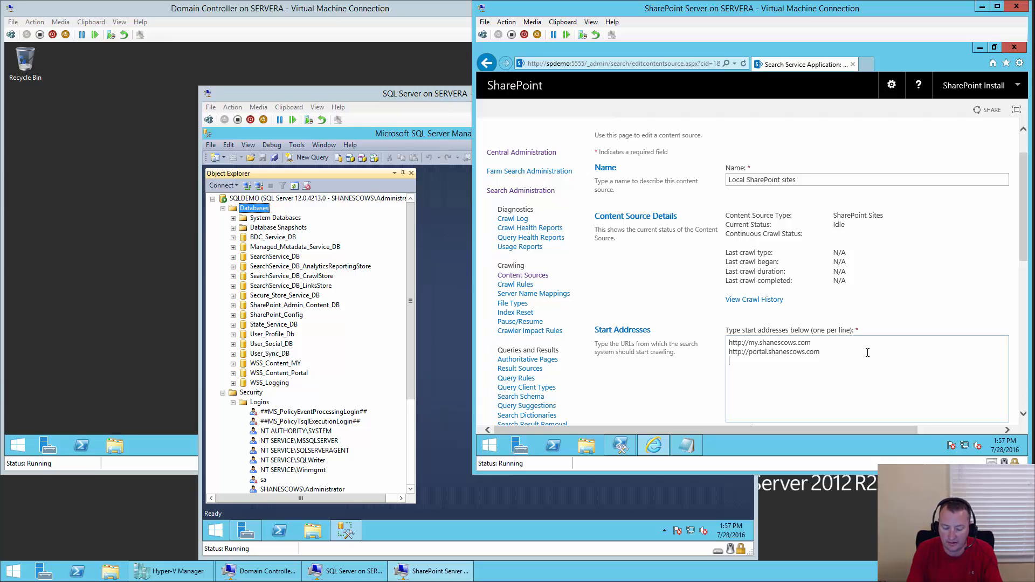
{"action": "type", "text": "sps"}
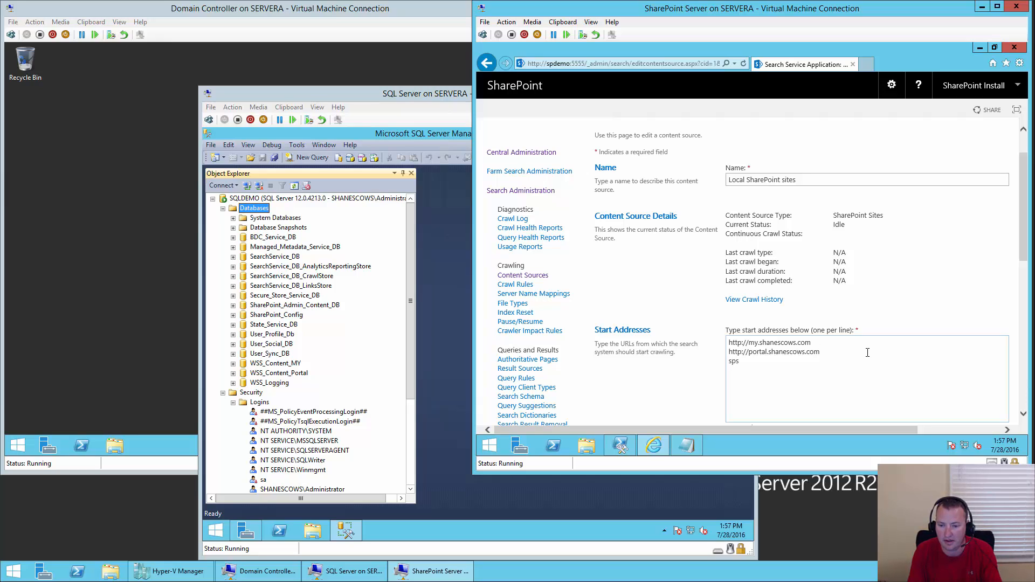
{"action": "type", "text": "3://"}
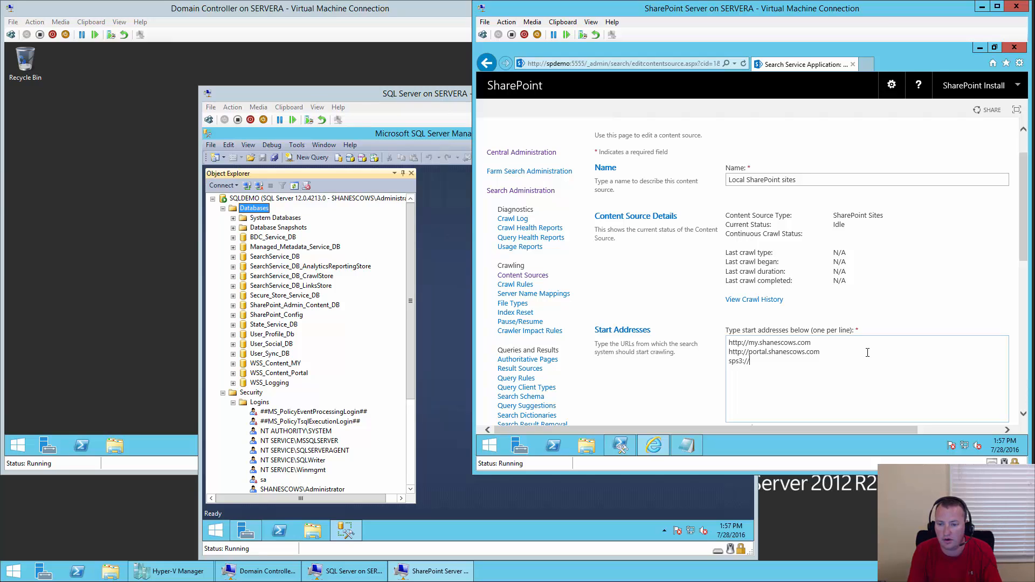
{"action": "type", "text": "my.shanesc"}
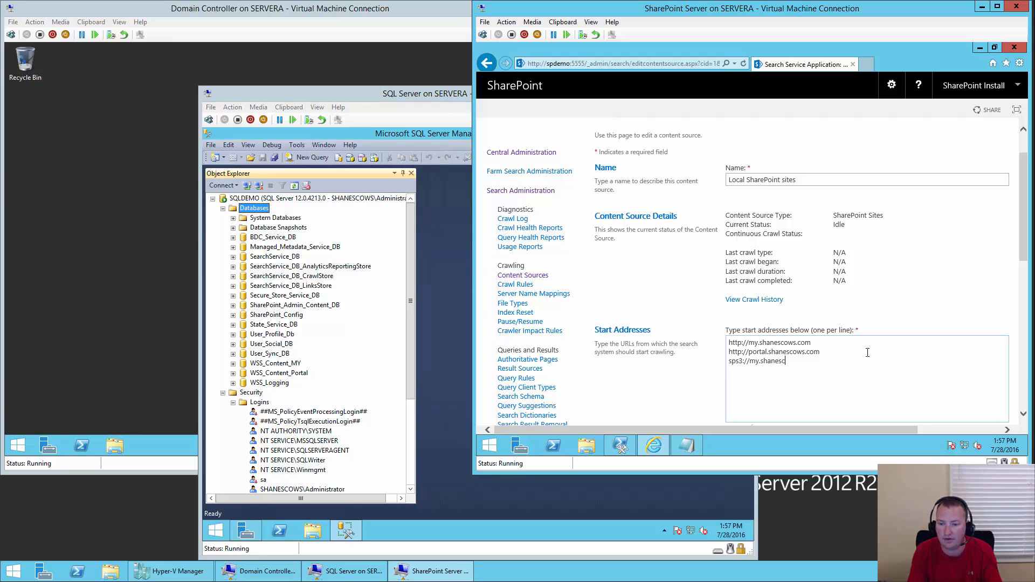
{"action": "type", "text": "ows.com"}
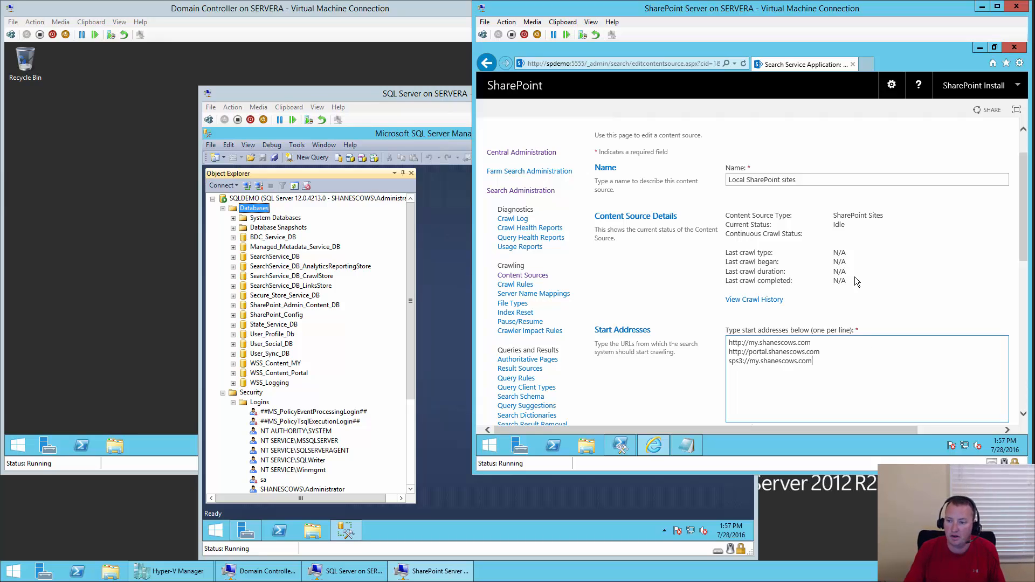
{"action": "left_click_drag", "start_coordinate": [1024, 253], "coordinate": [1032, 418]}
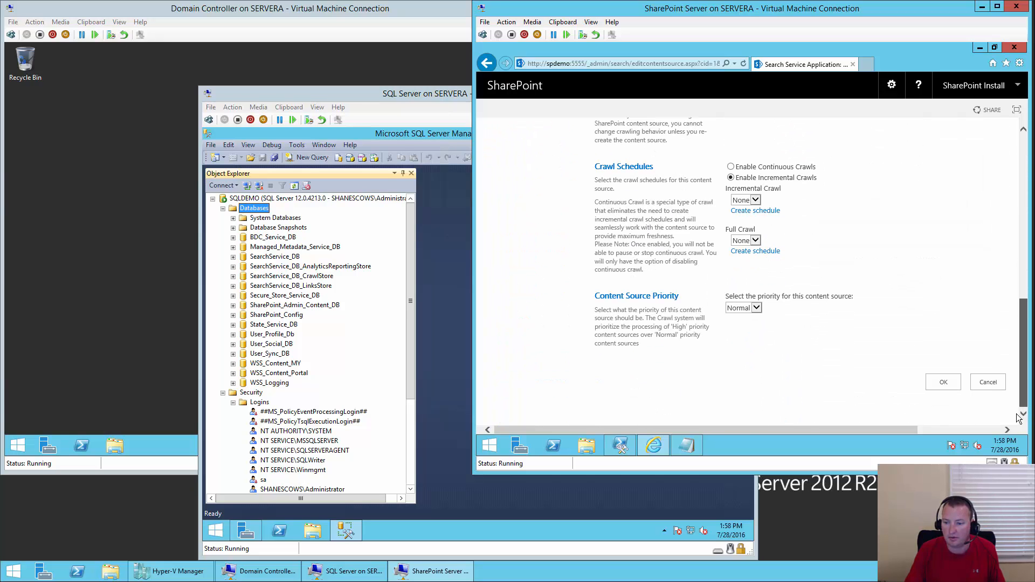
{"action": "left_click", "coordinate": [944, 383]}
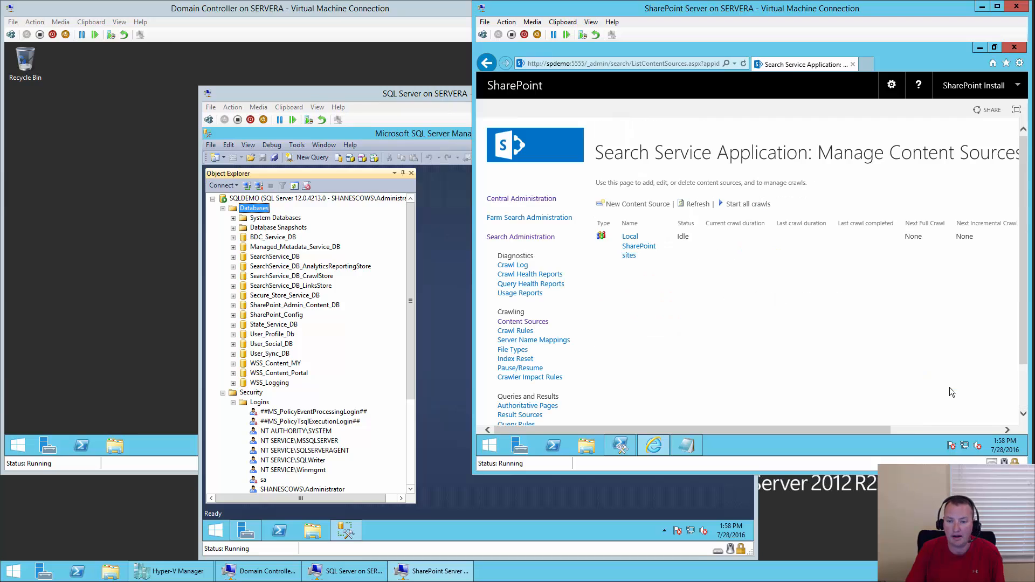
- Start and confirm a full crawl of the Local SharePoint sites content source
{"action": "left_click", "coordinate": [661, 258]}
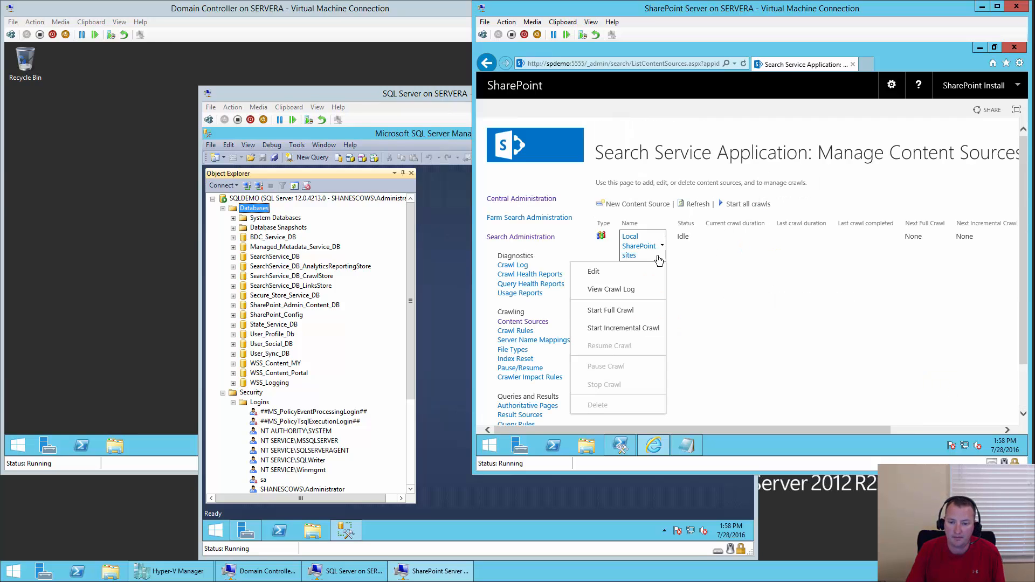
{"action": "left_click", "coordinate": [619, 311]}
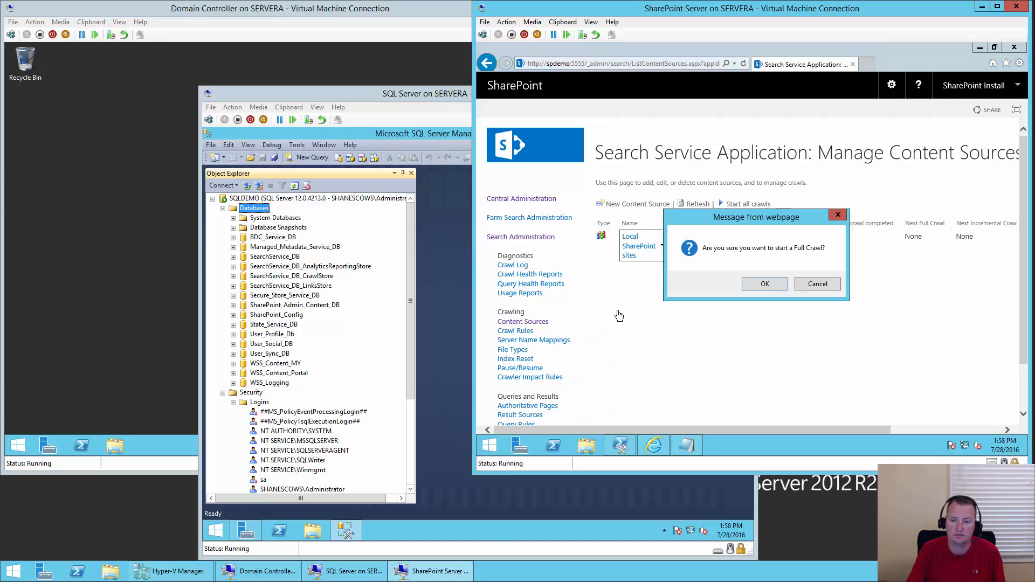
{"action": "left_click", "coordinate": [765, 284]}
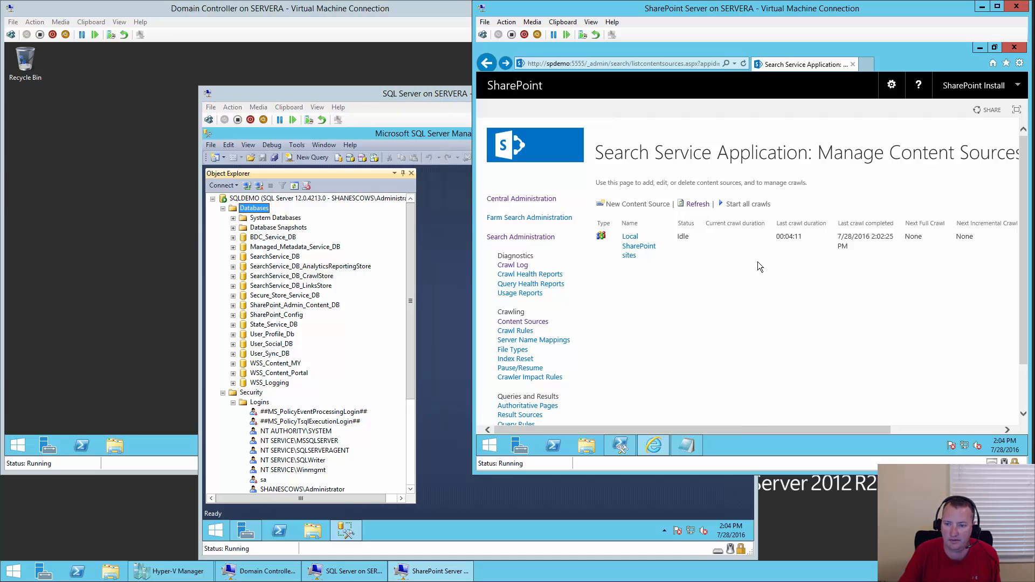
- Open the crawl log and view the URL behind the crawl warning
{"action": "left_click", "coordinate": [524, 267]}
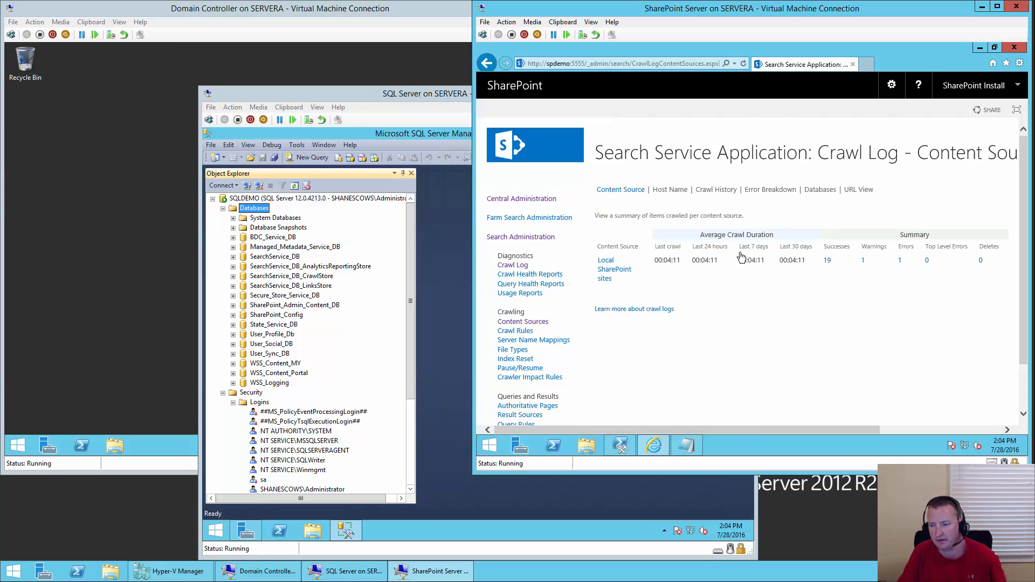
{"action": "left_click", "coordinate": [864, 262]}
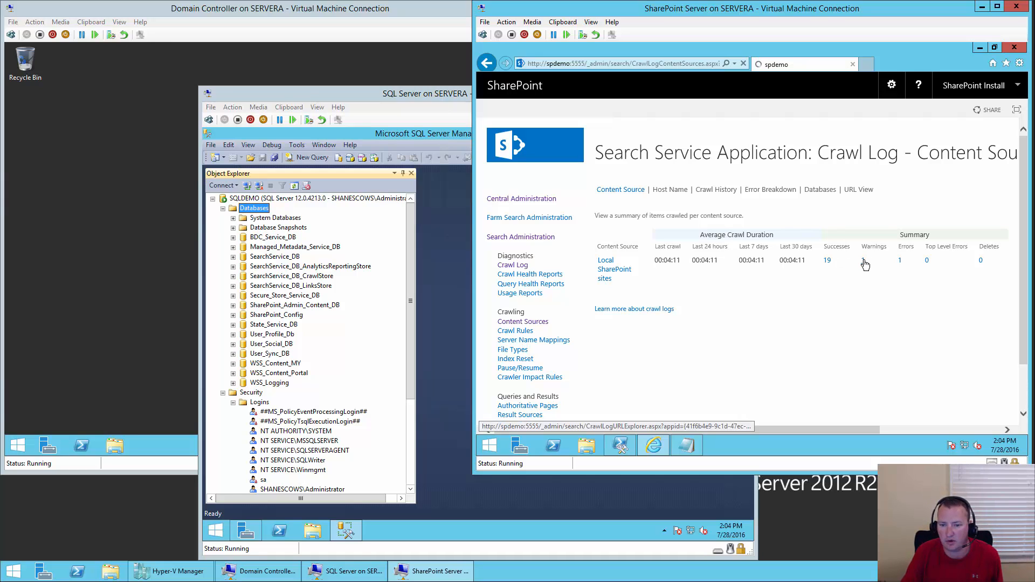
{"action": "scroll", "coordinate": [728, 330], "scroll_direction": "down", "scroll_amount": 2}
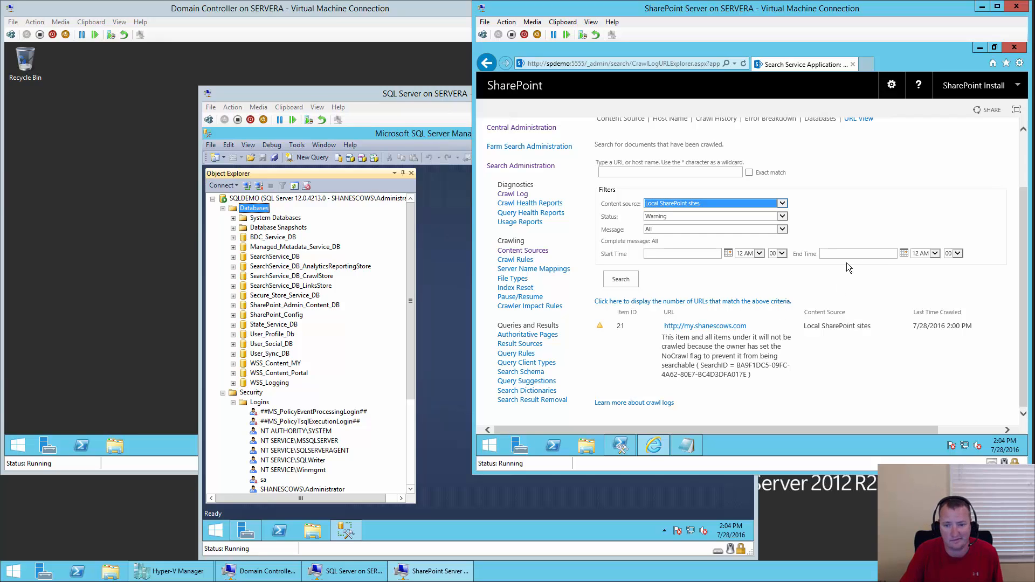
{"action": "left_click", "coordinate": [523, 195]}
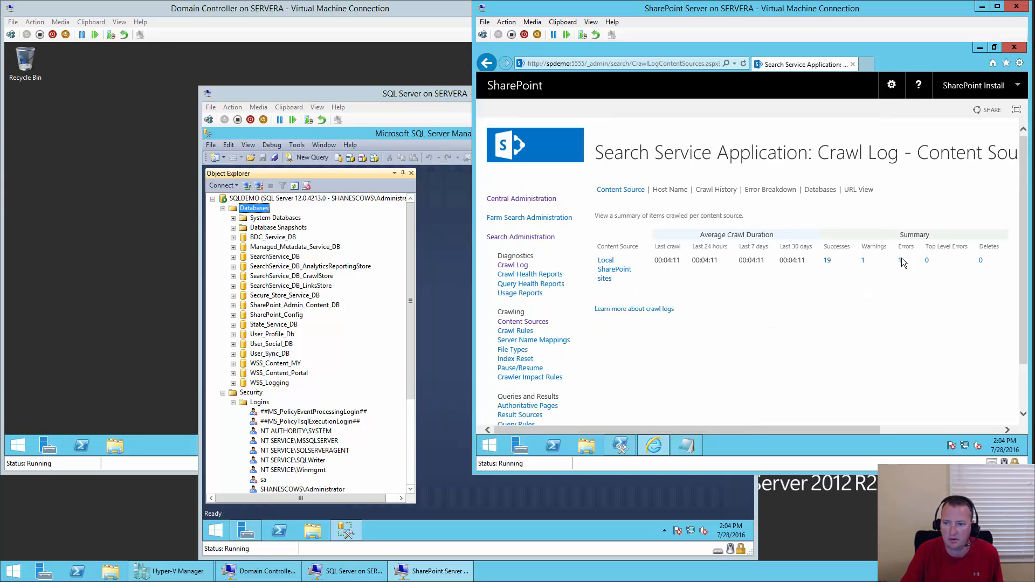
{"action": "left_click", "coordinate": [900, 259]}
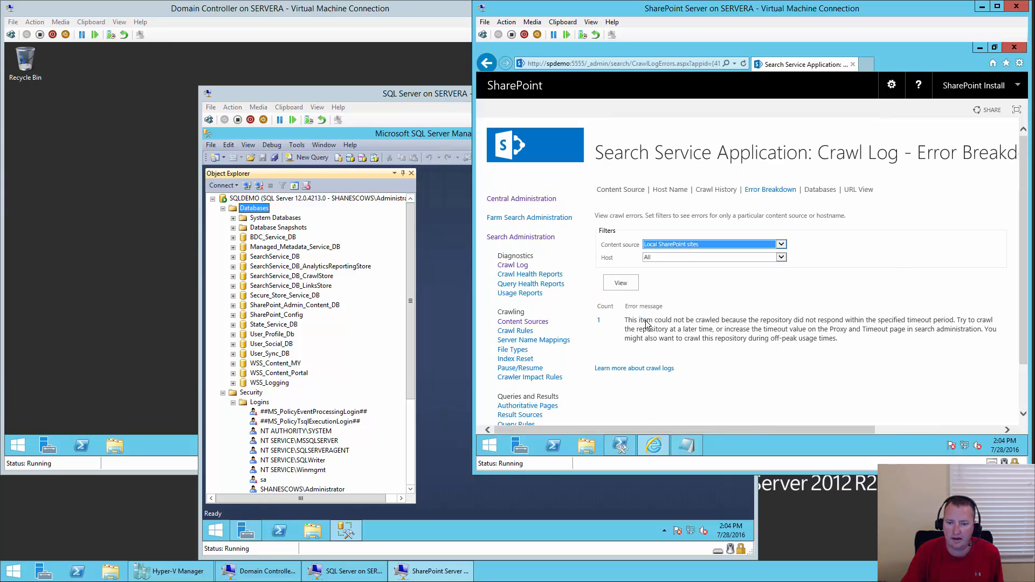
{"action": "left_click", "coordinate": [599, 323]}
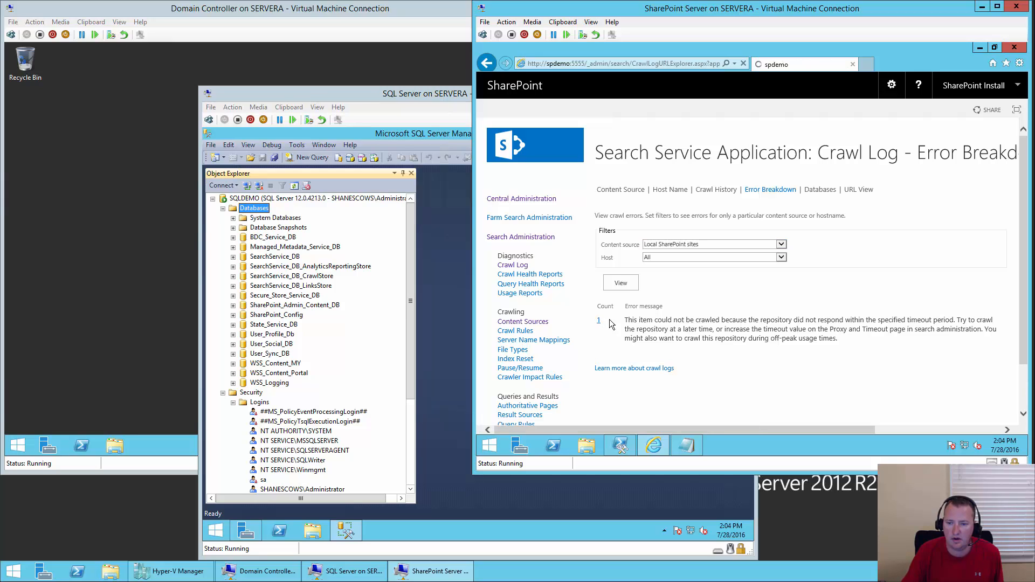
{"action": "scroll", "coordinate": [906, 361], "scroll_direction": "down", "scroll_amount": 3}
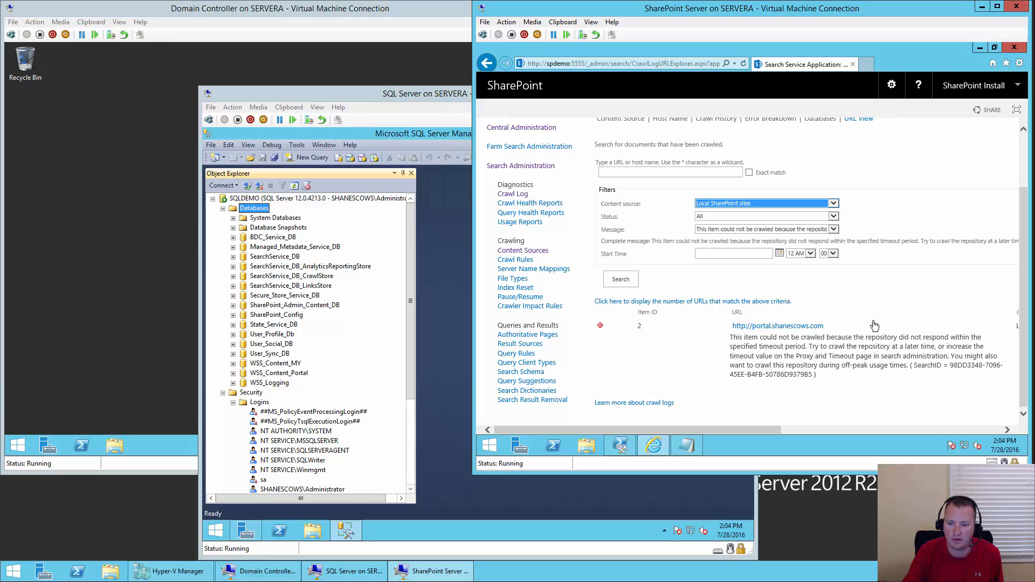
{"action": "mouse_move", "coordinate": [888, 326]}
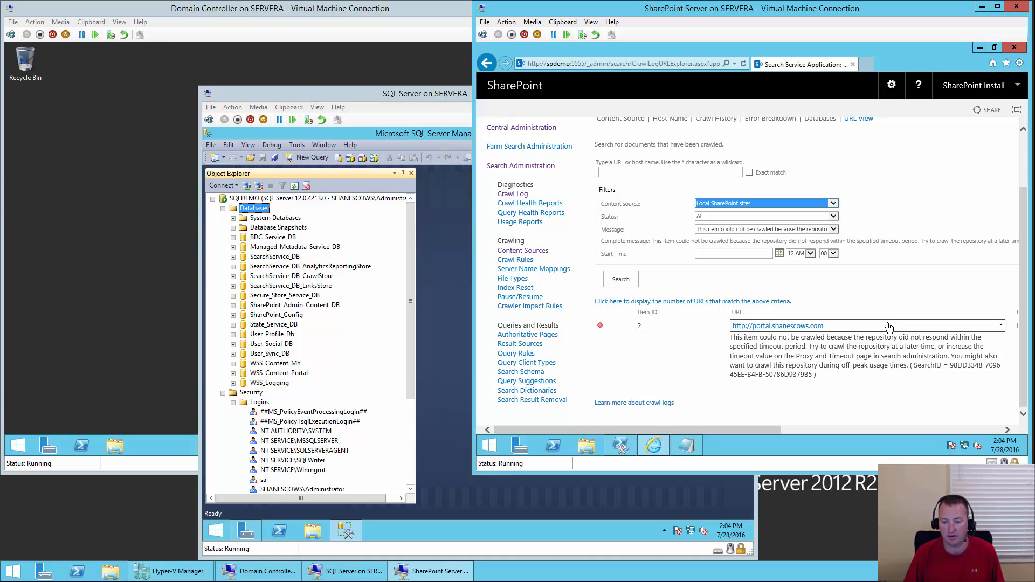
{"action": "right_click", "coordinate": [856, 444]}
{"action": "left_click", "coordinate": [884, 413]}
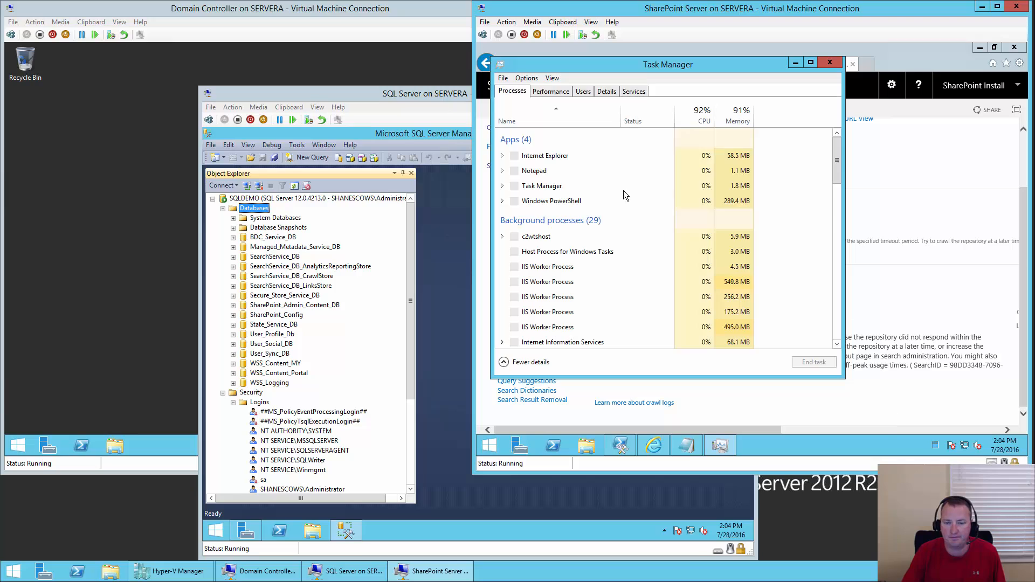
{"action": "left_click", "coordinate": [565, 92]}
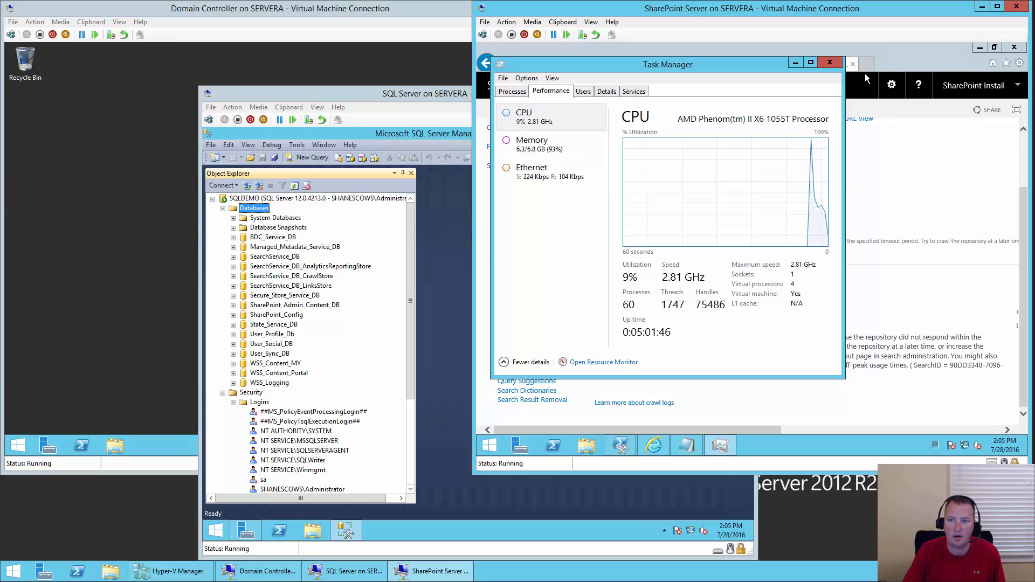
{"action": "left_click", "coordinate": [830, 64]}
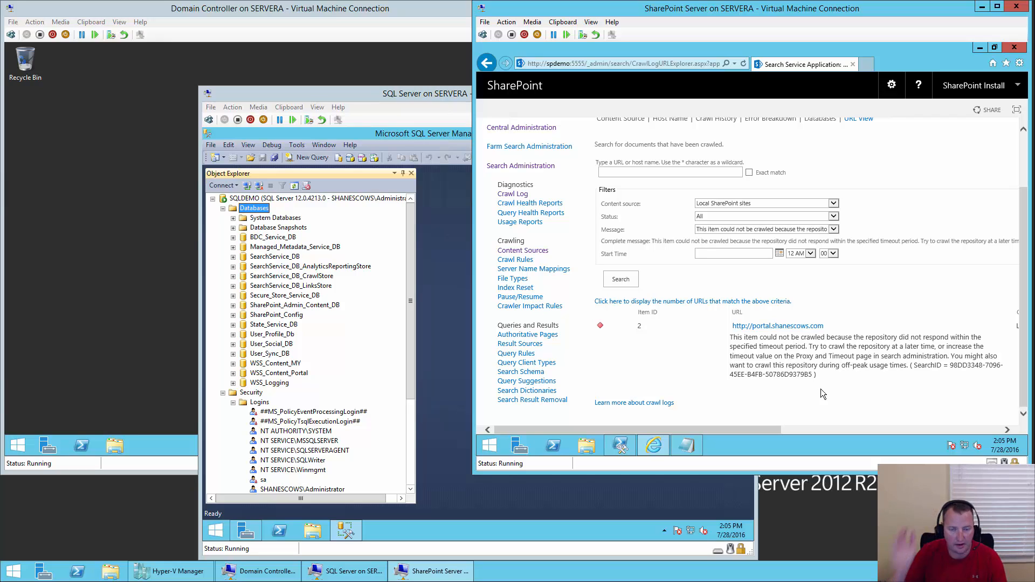
- From Search Administration's Content Sources, start and confirm a full crawl of Local SharePoint sites
{"action": "left_click", "coordinate": [543, 131]}
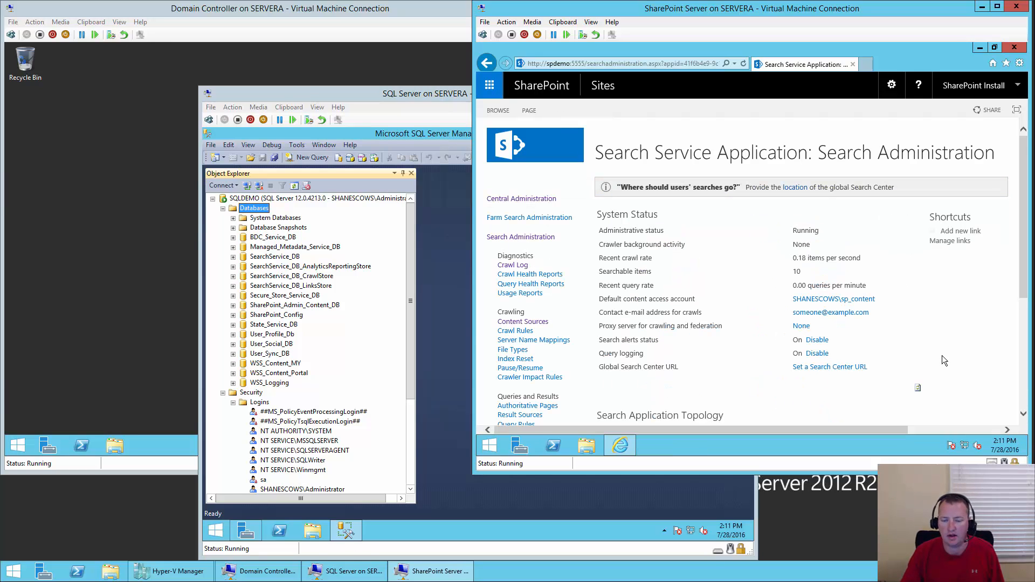
{"action": "left_click", "coordinate": [528, 323]}
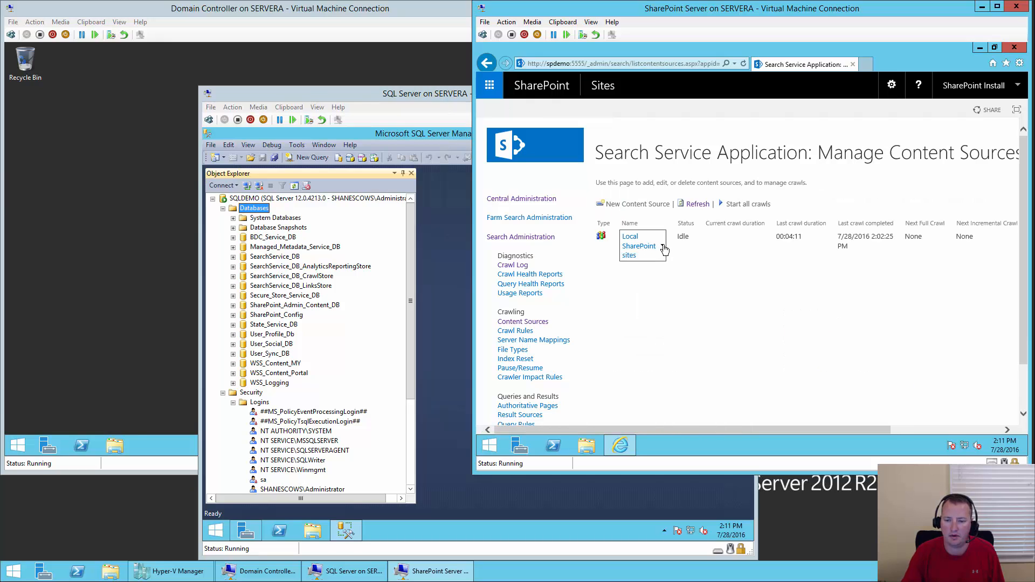
{"action": "left_click", "coordinate": [661, 249]}
{"action": "left_click", "coordinate": [624, 311]}
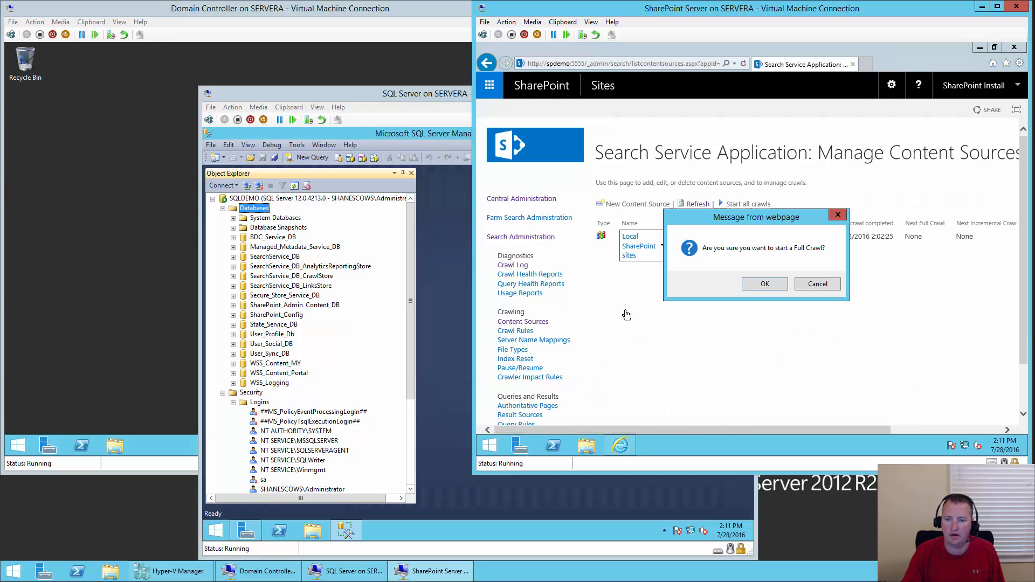
{"action": "left_click", "coordinate": [773, 286]}
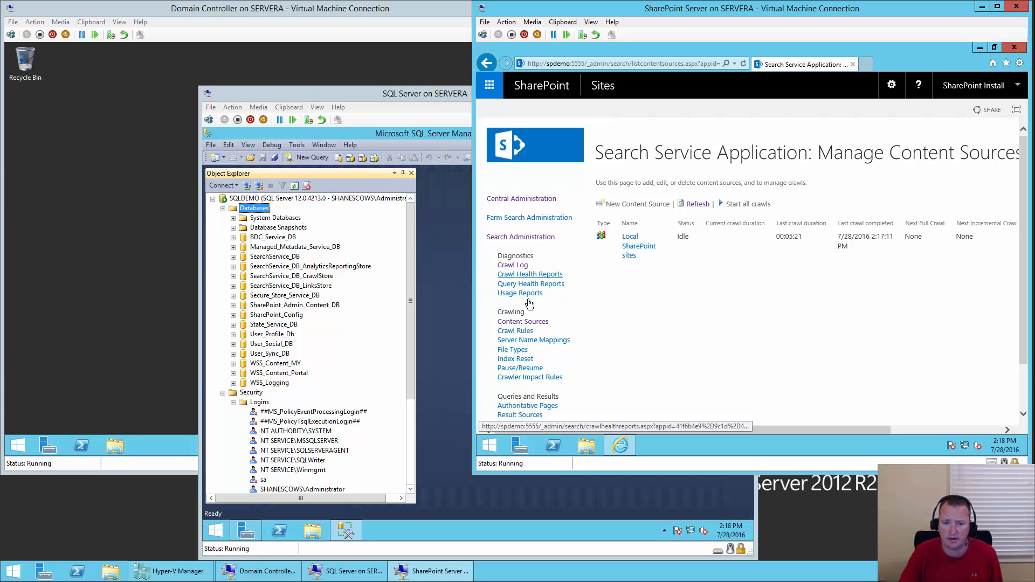
- In the crawl log errors, check the timeout URLs, then list the sitemaster name-resolution failures
{"action": "left_click", "coordinate": [524, 266]}
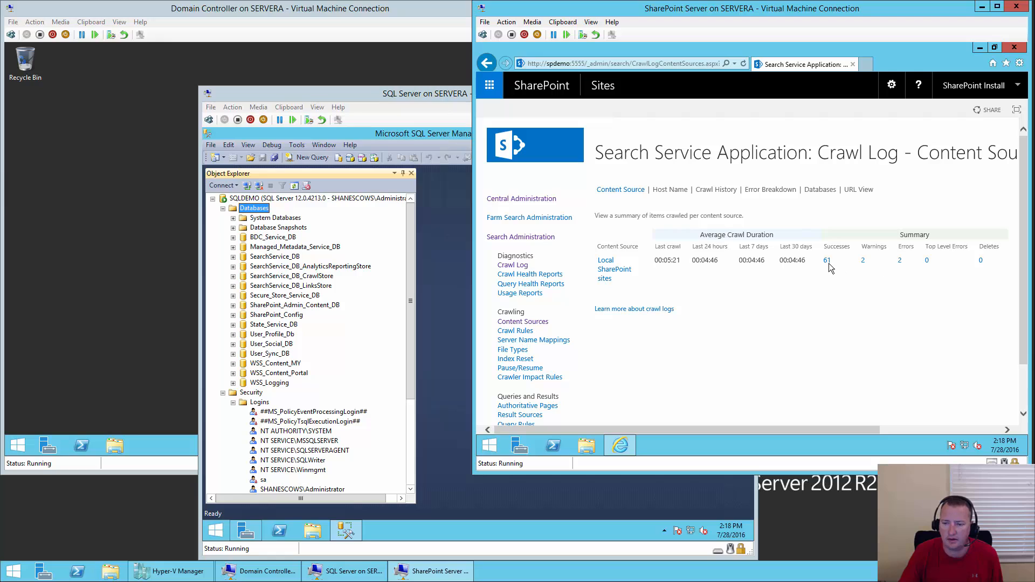
{"action": "left_click", "coordinate": [899, 261]}
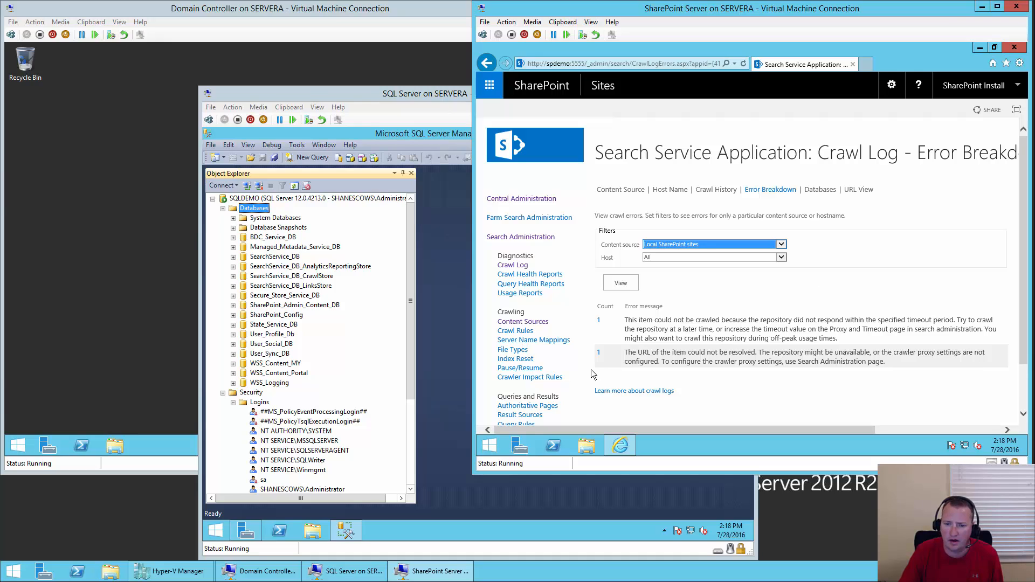
{"action": "left_click", "coordinate": [598, 321]}
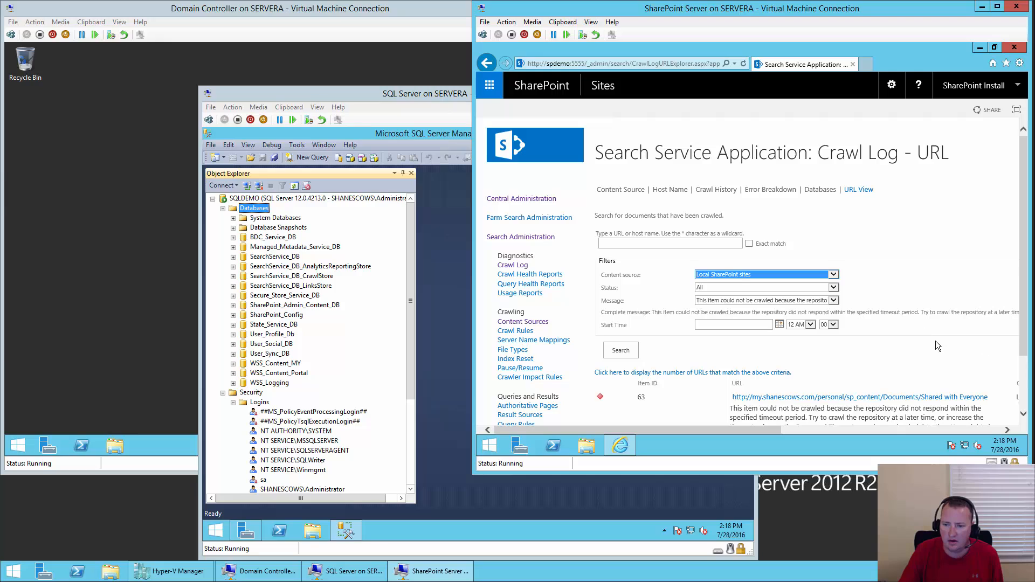
{"action": "scroll", "coordinate": [936, 341], "scroll_direction": "down", "scroll_amount": 1}
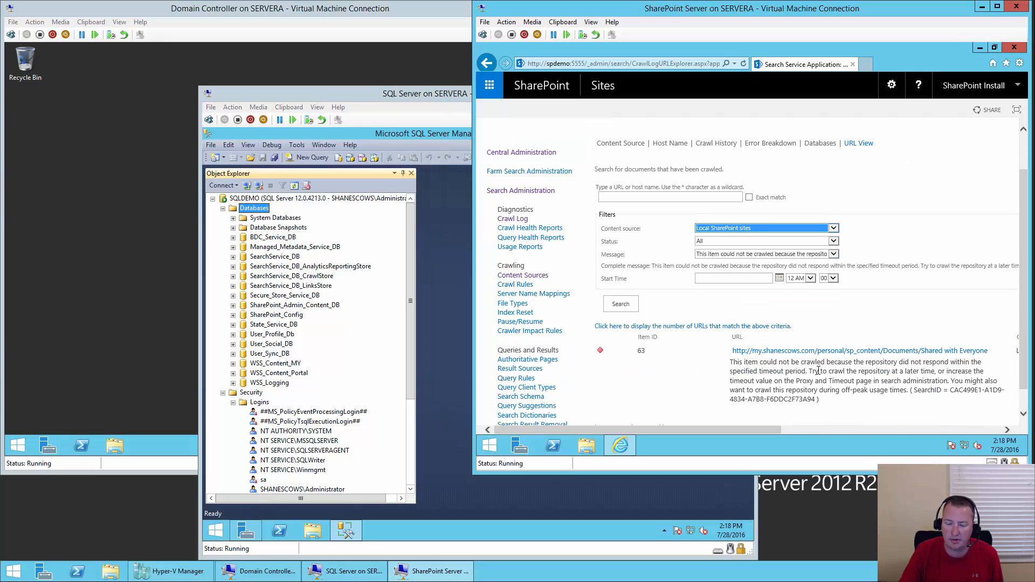
{"action": "left_click", "coordinate": [487, 64]}
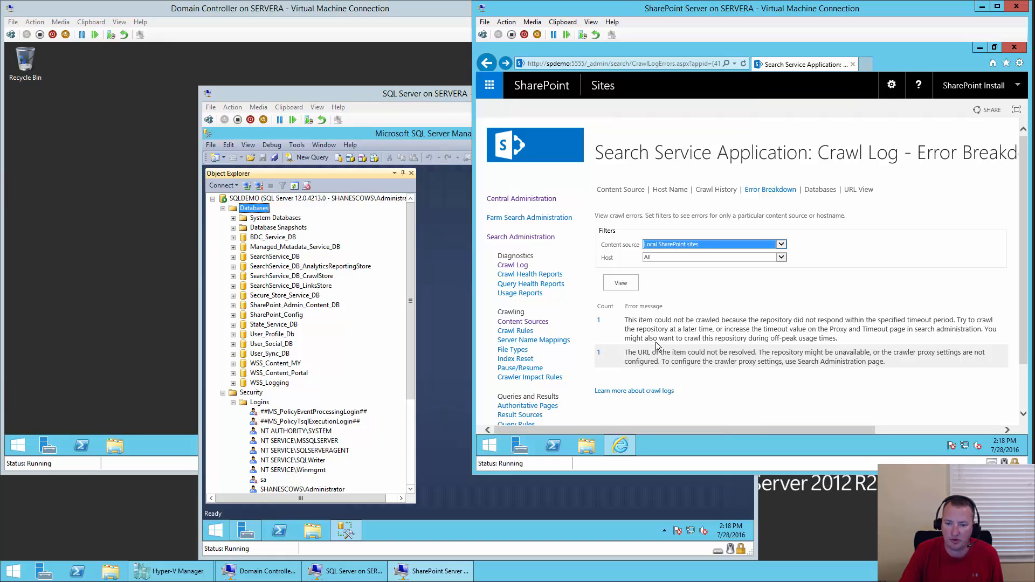
{"action": "left_click", "coordinate": [598, 354]}
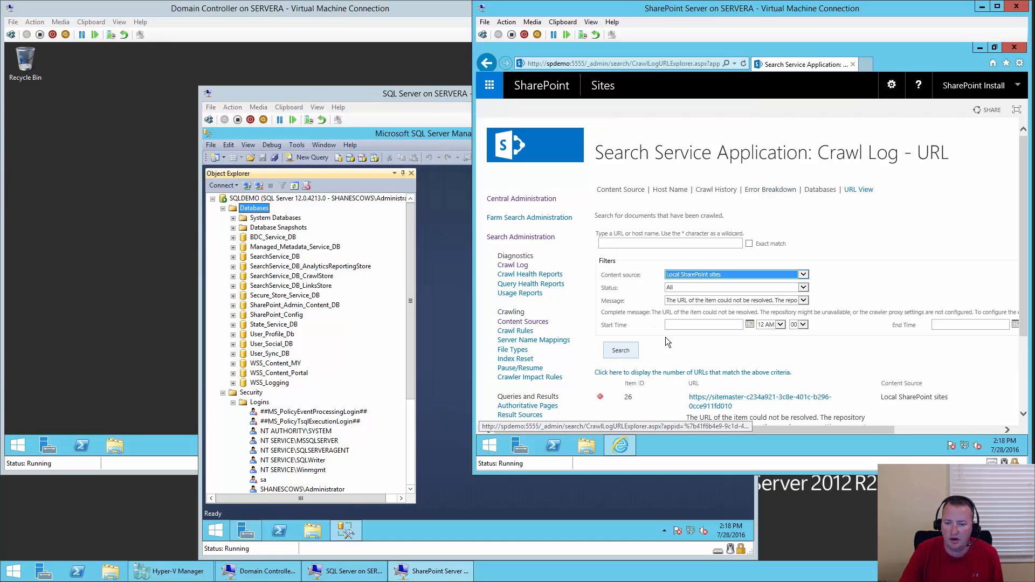
{"action": "scroll", "coordinate": [782, 333], "scroll_direction": "down", "scroll_amount": 3}
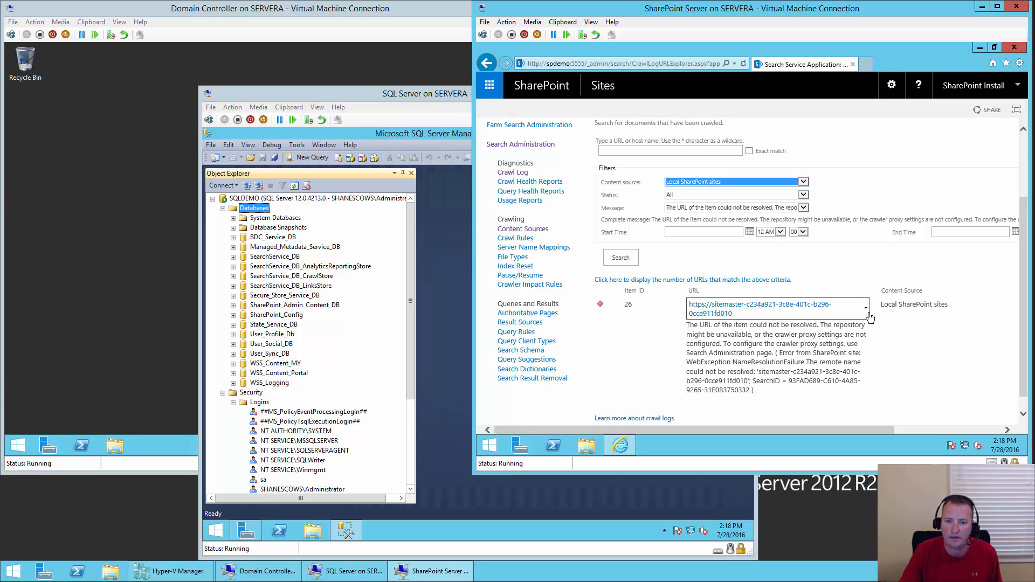
{"action": "scroll", "coordinate": [561, 180], "scroll_direction": "up", "scroll_amount": 3}
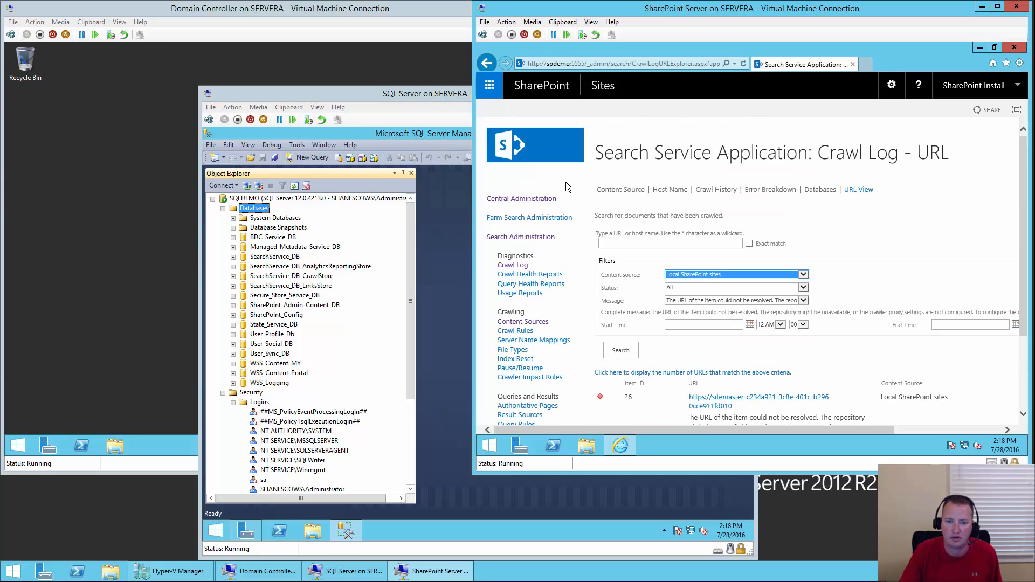
- View all site collections under Application Management to check the My Site host
{"action": "left_click", "coordinate": [537, 200]}
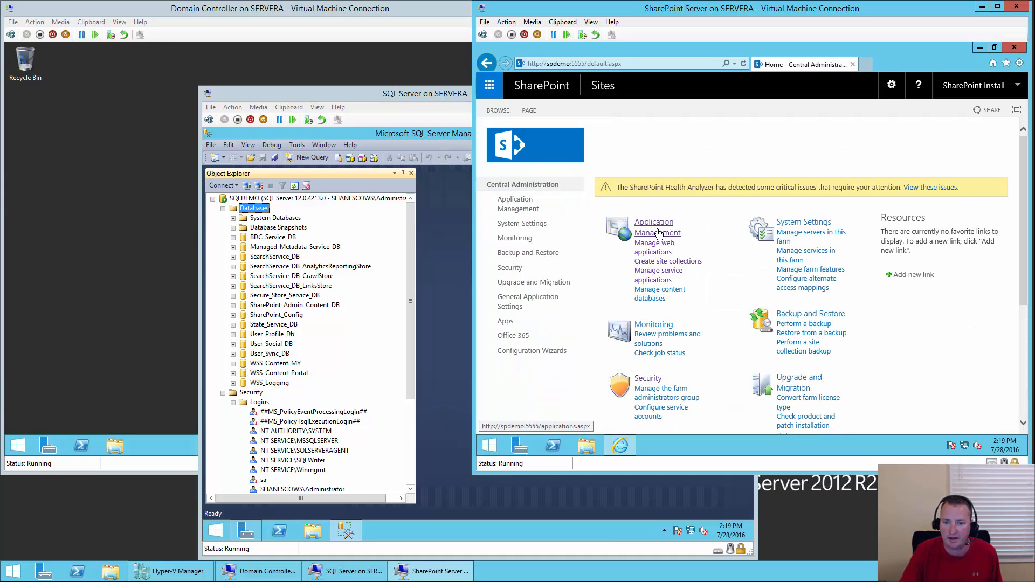
{"action": "left_click", "coordinate": [658, 229]}
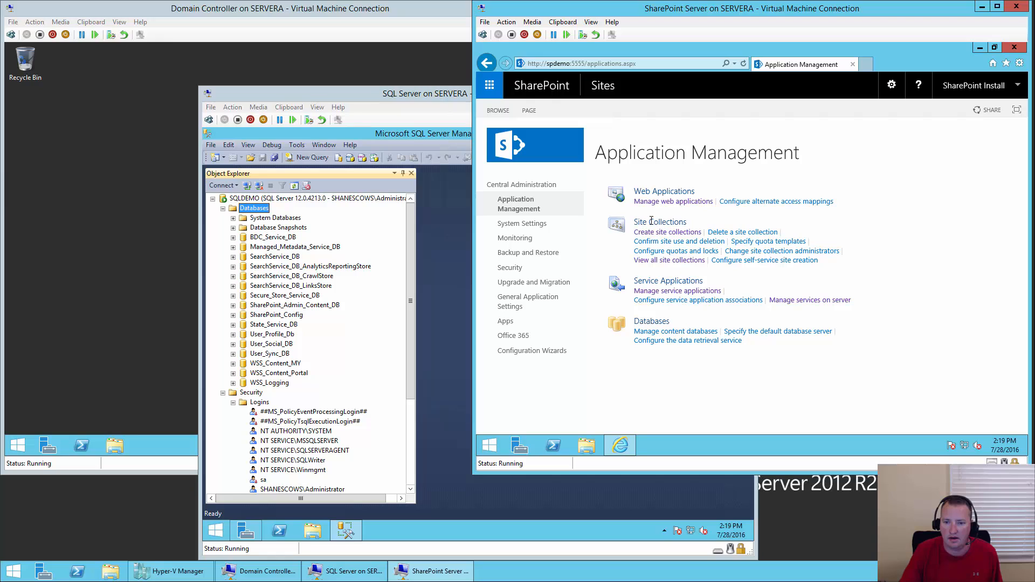
{"action": "left_click", "coordinate": [663, 261]}
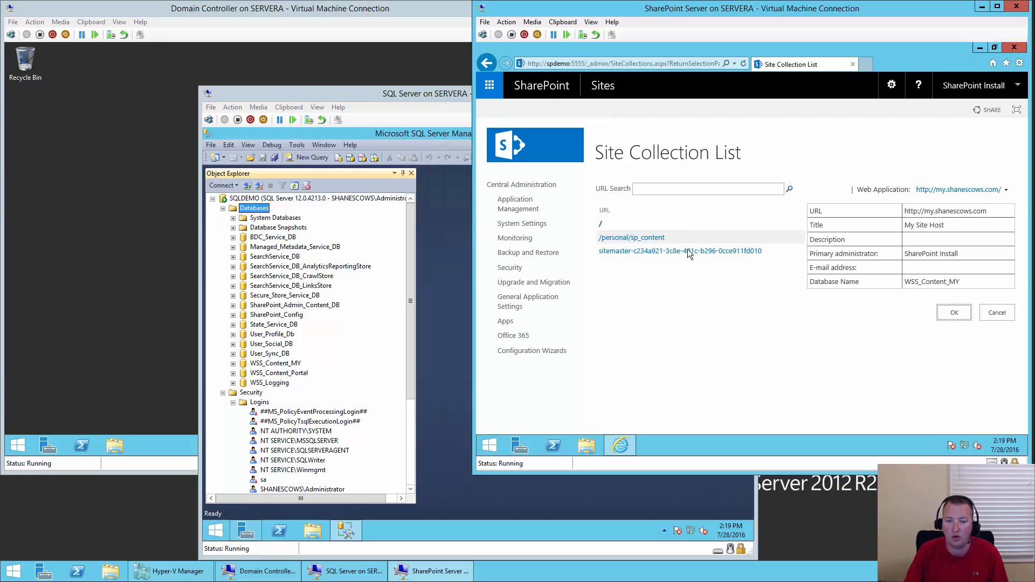
- Return to the Search Service Application administration page via Manage service applications
{"action": "left_click", "coordinate": [527, 210]}
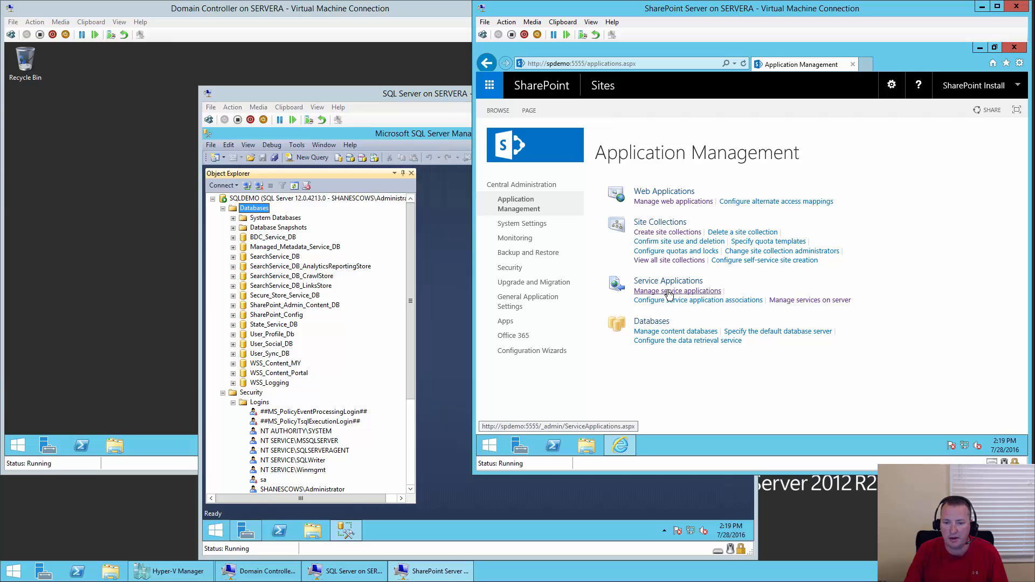
{"action": "left_click", "coordinate": [669, 292]}
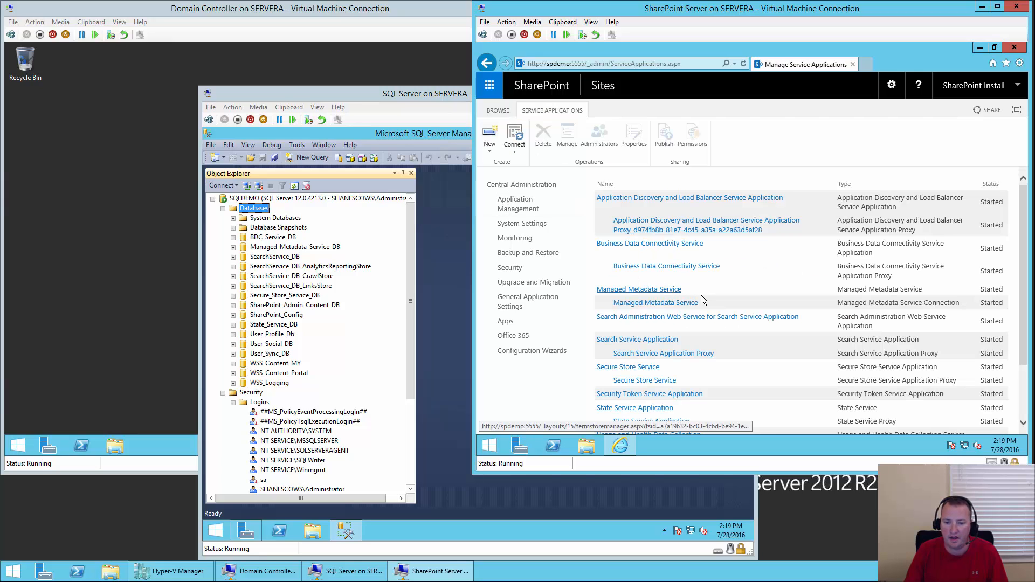
{"action": "left_click", "coordinate": [636, 340]}
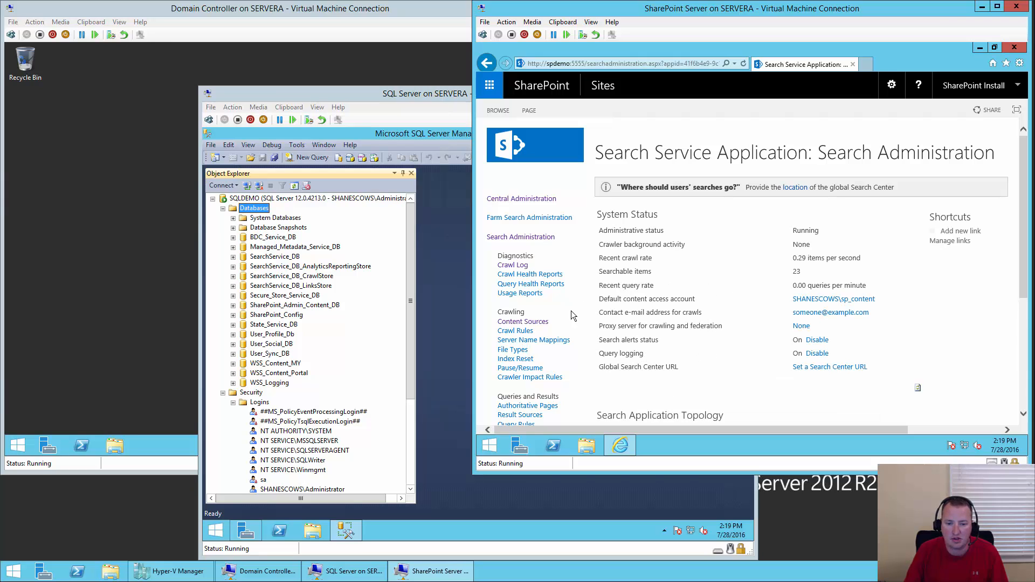
{"action": "left_click", "coordinate": [512, 331]}
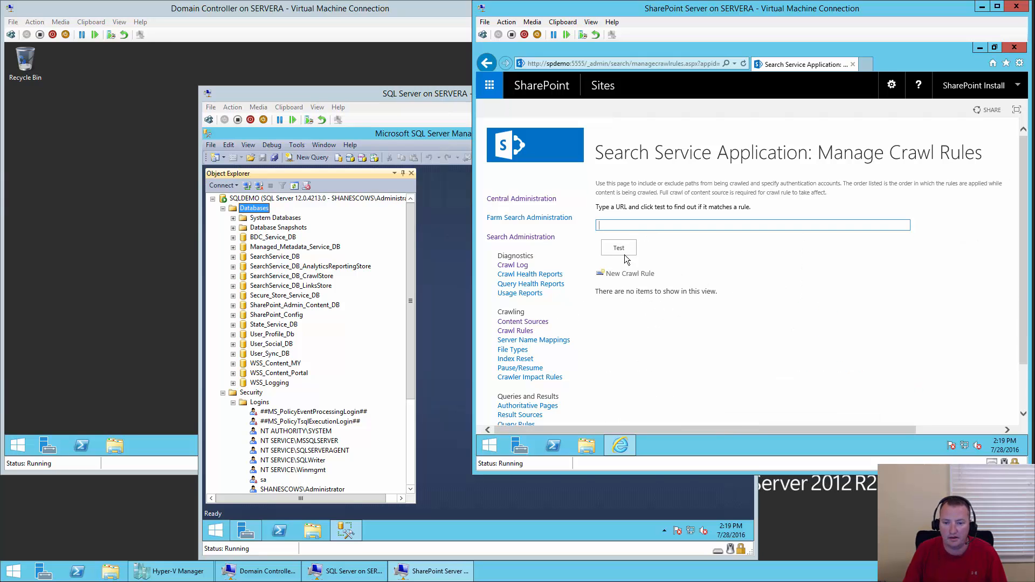
{"action": "left_click", "coordinate": [620, 274]}
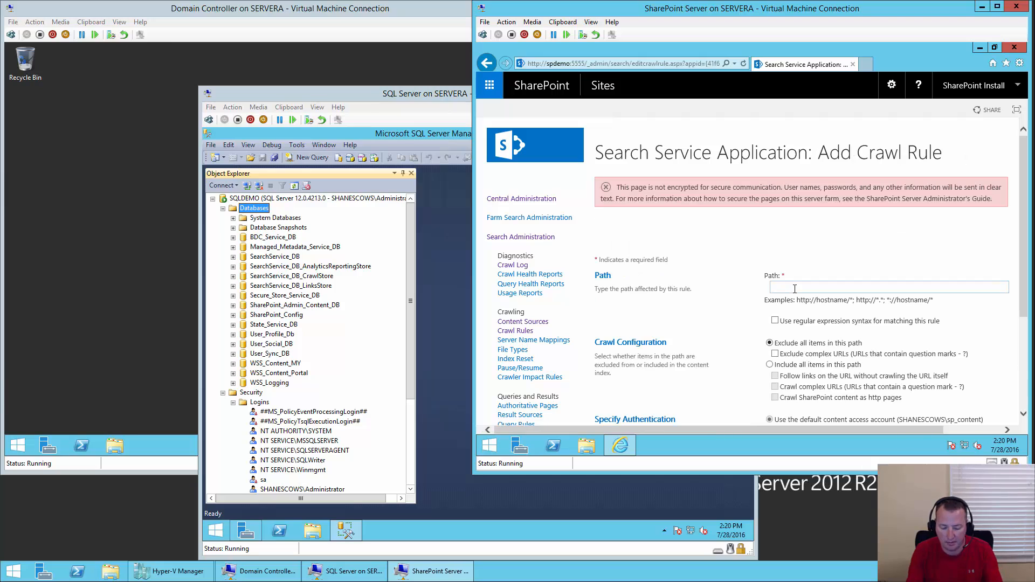
{"action": "type", "text": "http"}
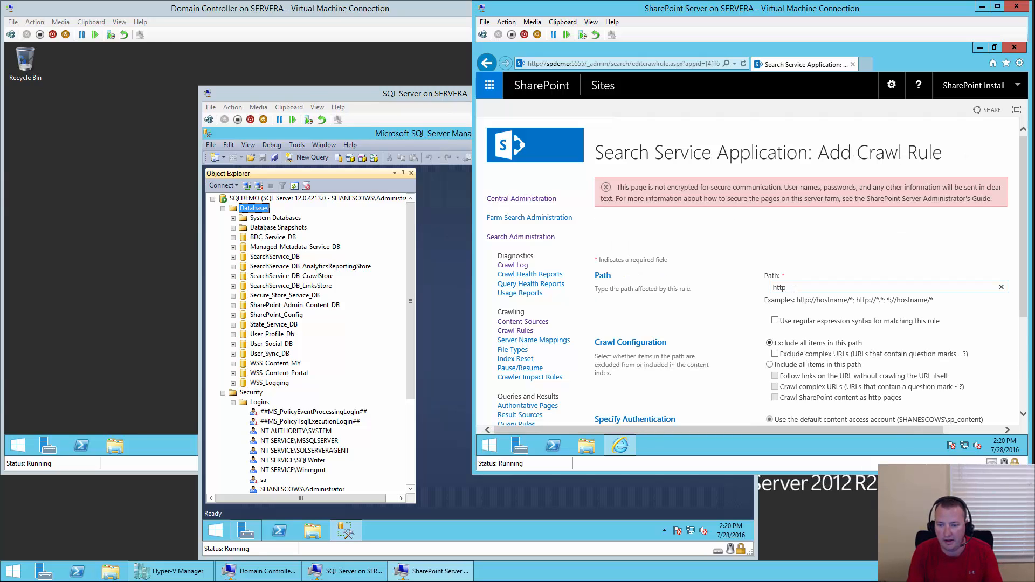
{"action": "type", "text": "s://si"}
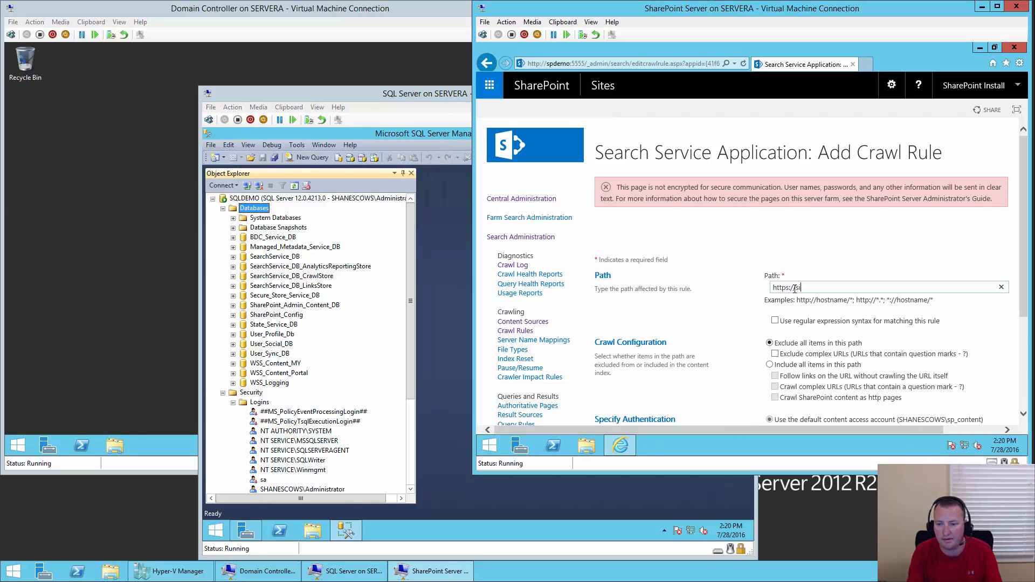
{"action": "type", "text": "temaster*"}
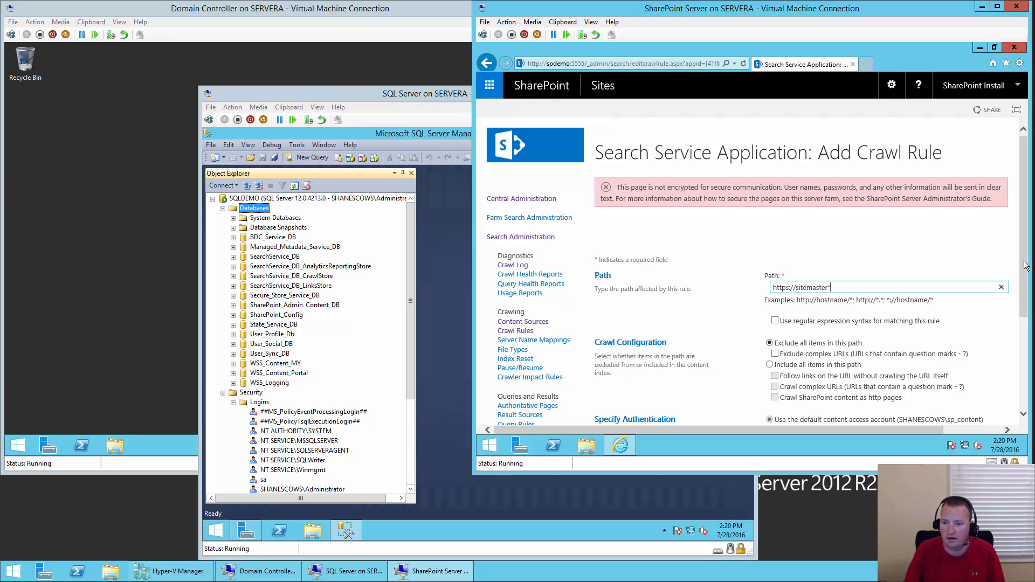
{"action": "left_click_drag", "start_coordinate": [1024, 262], "coordinate": [1025, 278]}
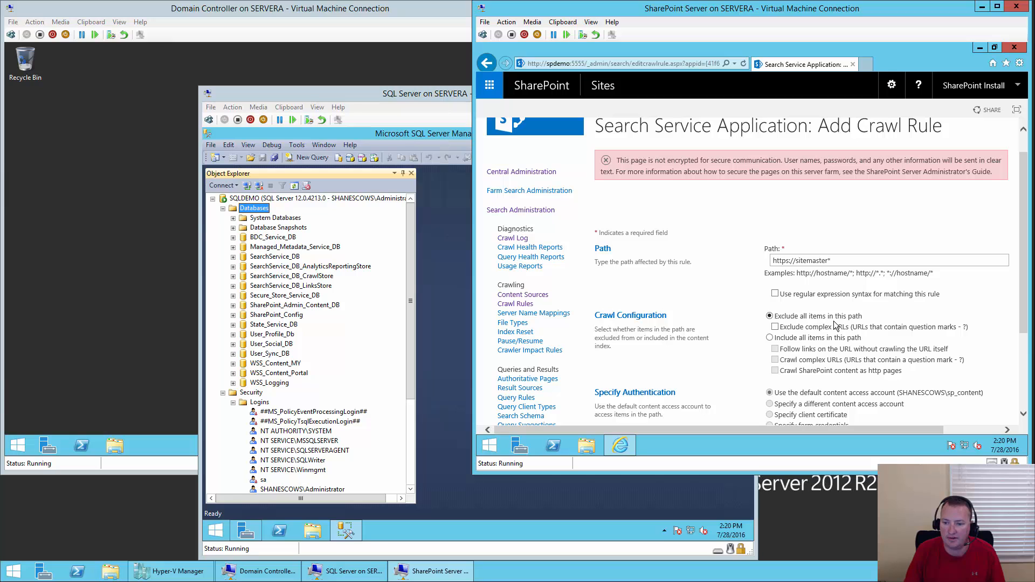
{"action": "left_click_drag", "start_coordinate": [1023, 294], "coordinate": [1023, 381]}
{"action": "left_click", "coordinate": [947, 377]}
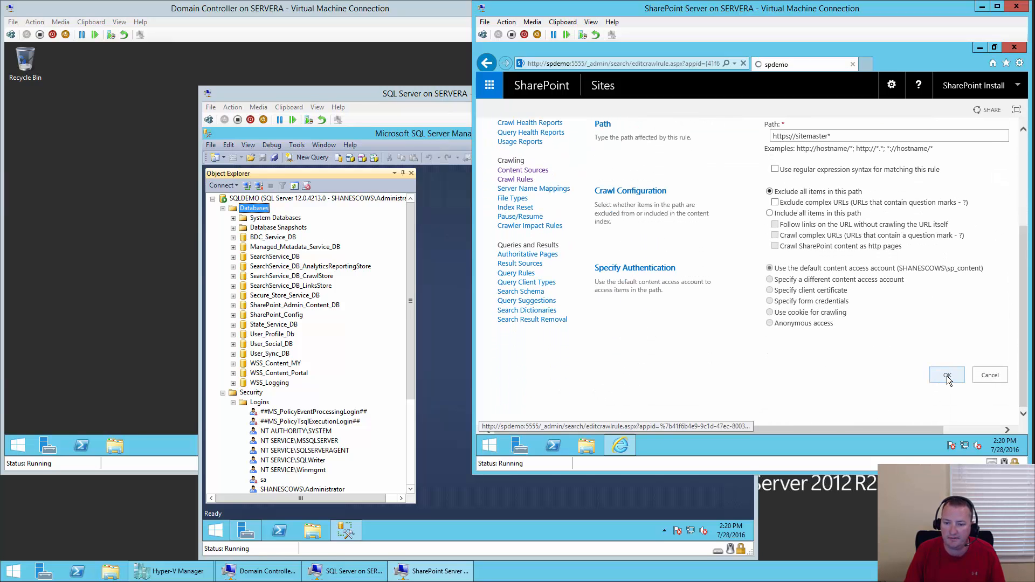